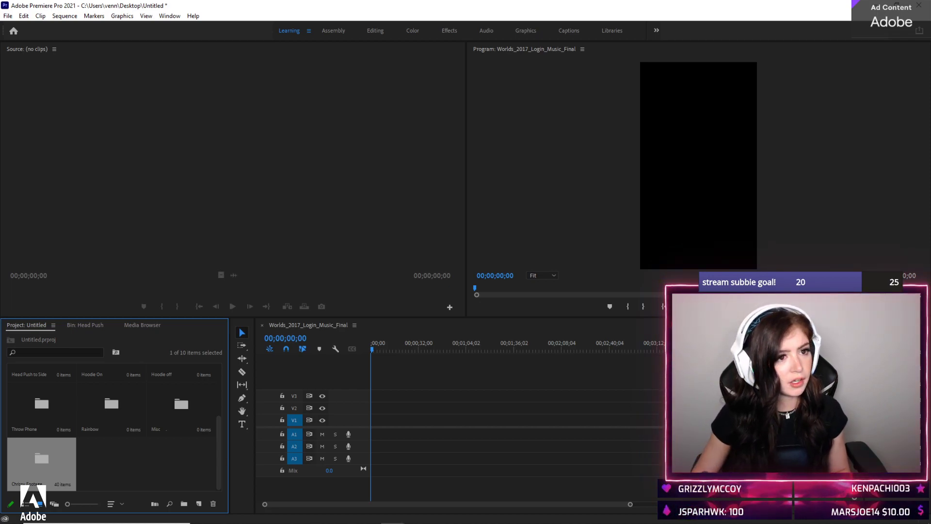
Import the SAMFOOTAGE folder into the project as a bin
{"action": "left_click", "coordinate": [204, 472]}
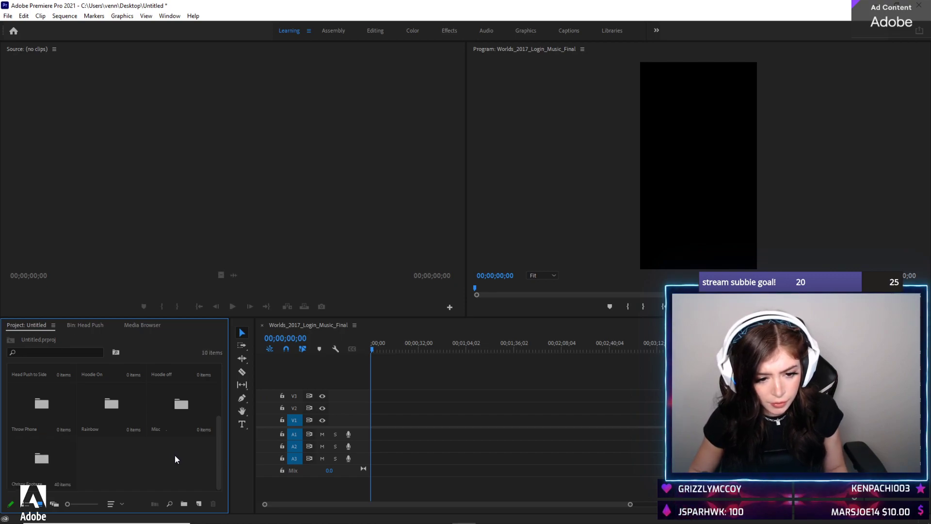
{"action": "scroll", "coordinate": [135, 457], "scroll_direction": "up", "scroll_amount": 2}
{"action": "scroll", "coordinate": [201, 437], "scroll_direction": "down", "scroll_amount": 1}
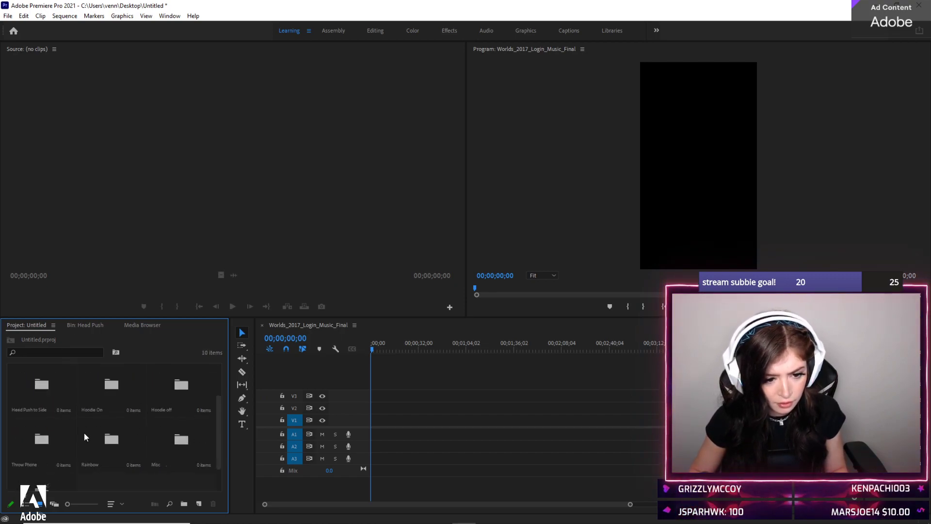
{"action": "scroll", "coordinate": [84, 432], "scroll_direction": "down", "scroll_amount": 1}
{"action": "left_click", "coordinate": [8, 16]}
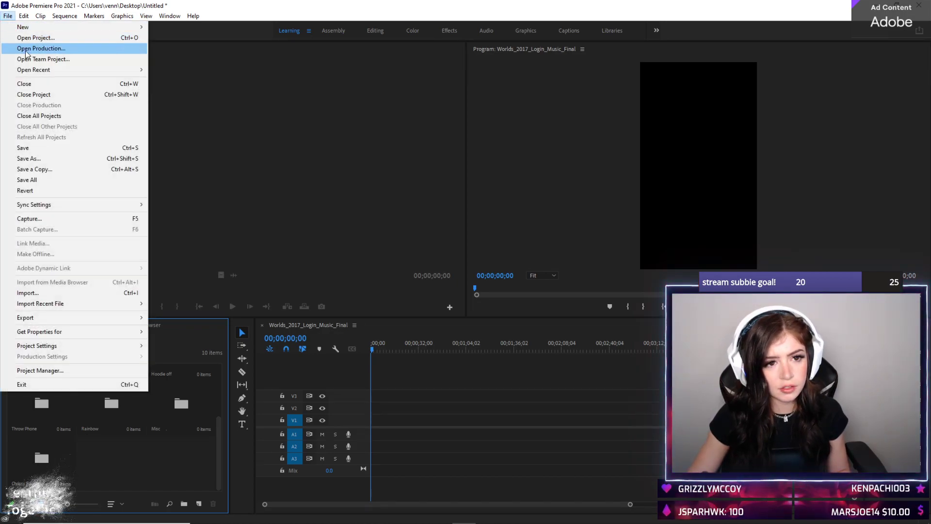
{"action": "left_click", "coordinate": [42, 293]}
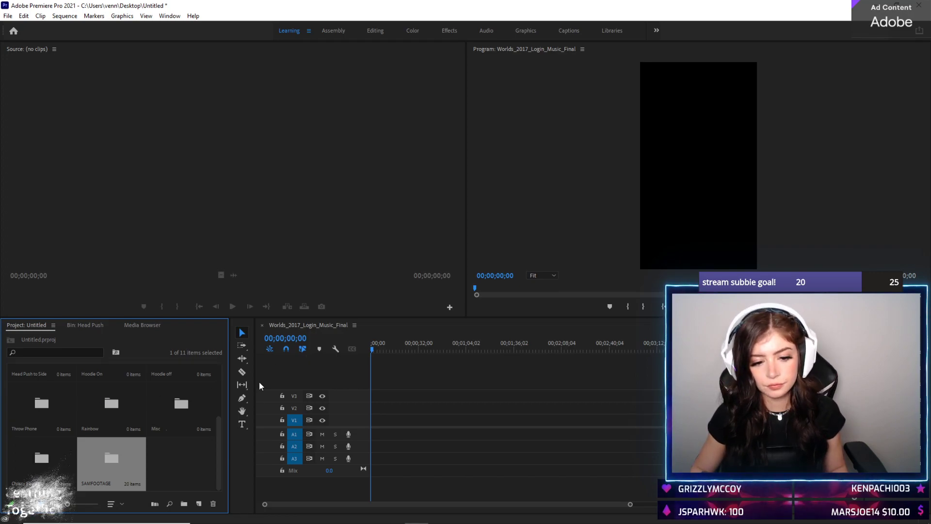
{"action": "left_click", "coordinate": [162, 456]}
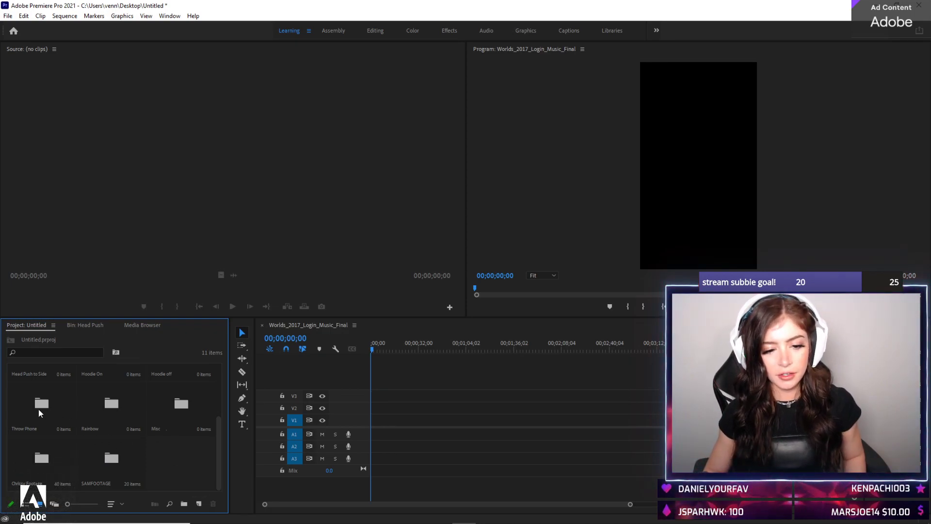
Place the Worlds_2017 login music clip at the start of audio track A1 and play the sequence briefly
{"action": "scroll", "coordinate": [83, 410], "scroll_direction": "up", "scroll_amount": 2}
{"action": "left_click_drag", "start_coordinate": [49, 412], "coordinate": [359, 437]}
{"action": "key", "text": "space"}
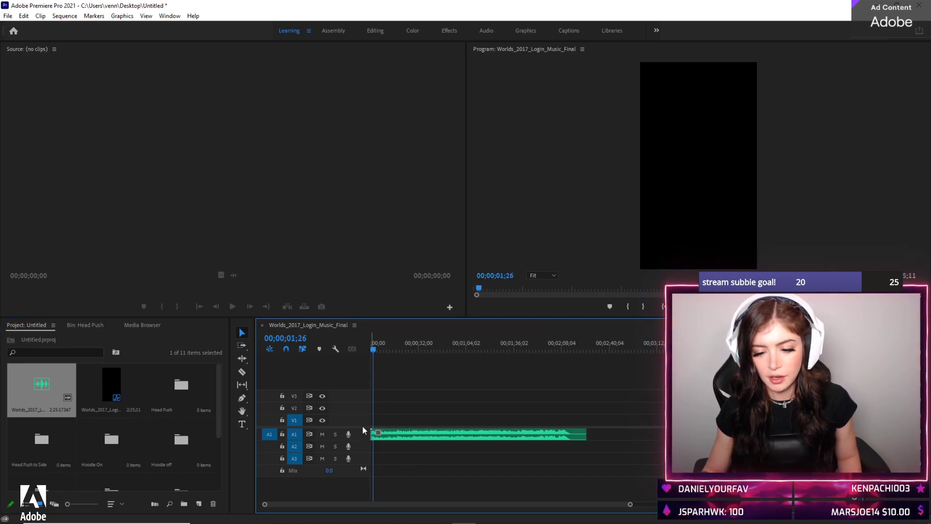
Check the contents of the Head Push bin, then open the SAMFOOTAGE bin
{"action": "left_click", "coordinate": [179, 389]}
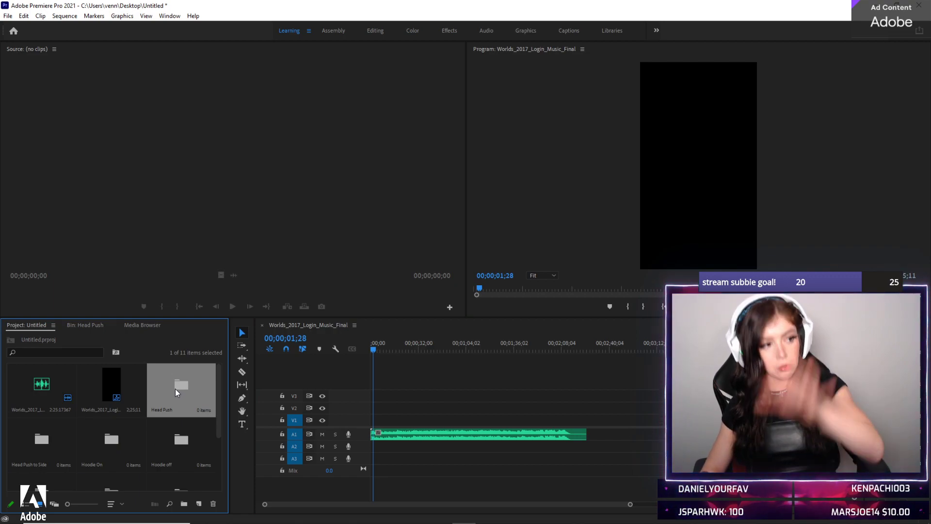
{"action": "double_click", "coordinate": [185, 383]}
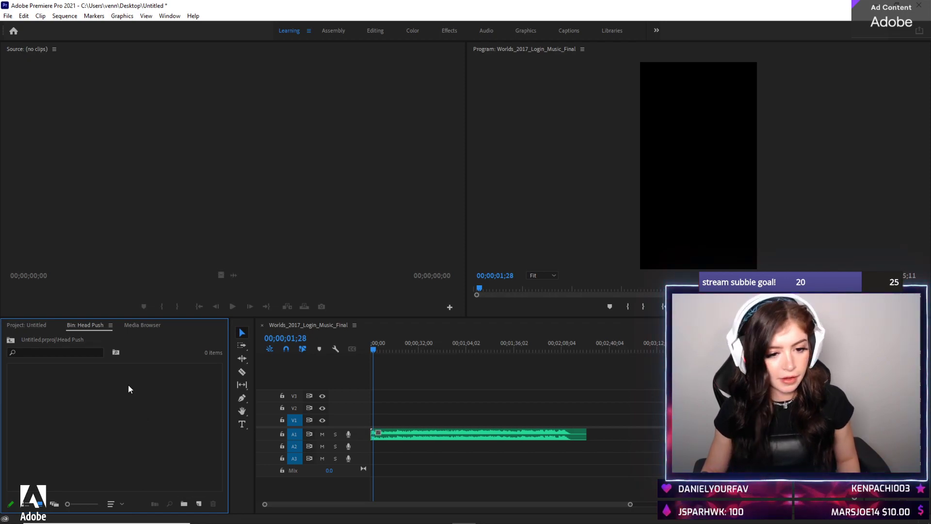
{"action": "left_click", "coordinate": [30, 325]}
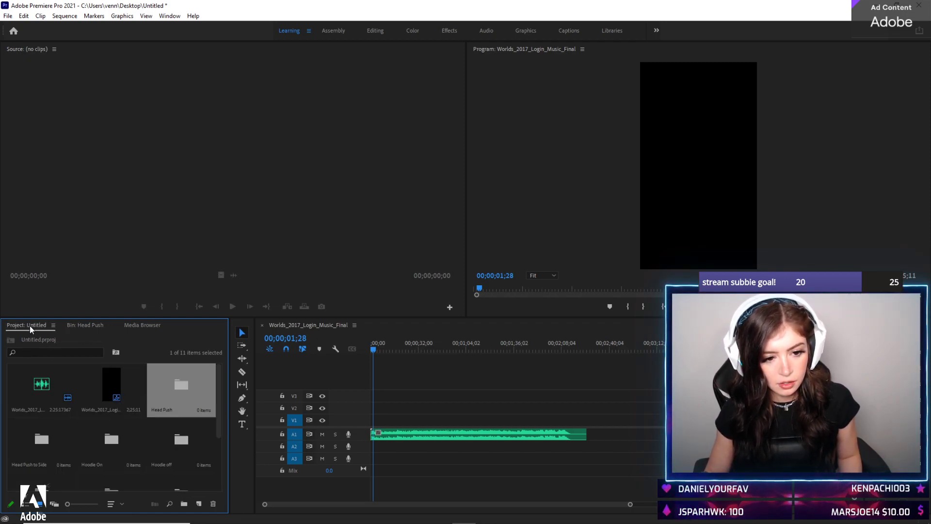
{"action": "scroll", "coordinate": [106, 406], "scroll_direction": "down", "scroll_amount": 3}
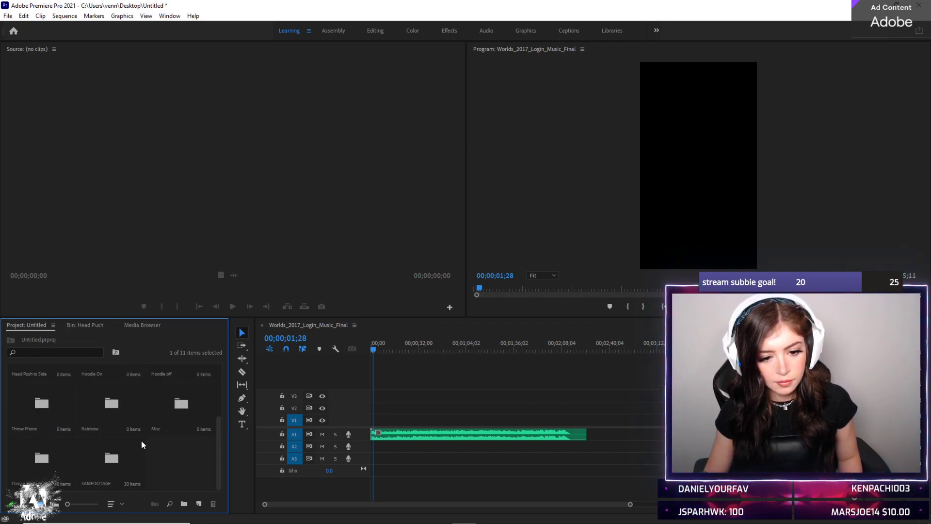
{"action": "double_click", "coordinate": [100, 460]}
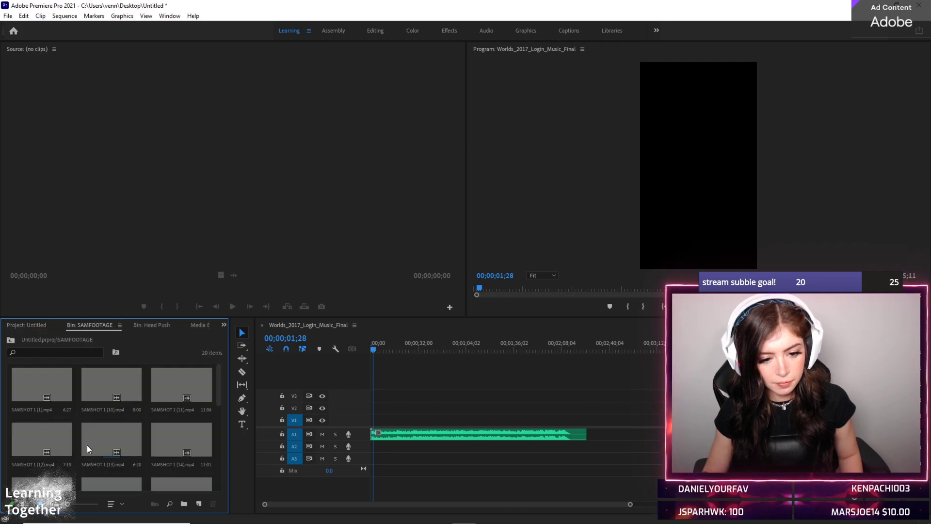
Preview the clips SAMSHOT 1 (1).mp4 and SAMSHOT 1 (10).mp4, replaying the second from about one second in
{"action": "double_click", "coordinate": [61, 386]}
{"action": "key", "text": "space"}
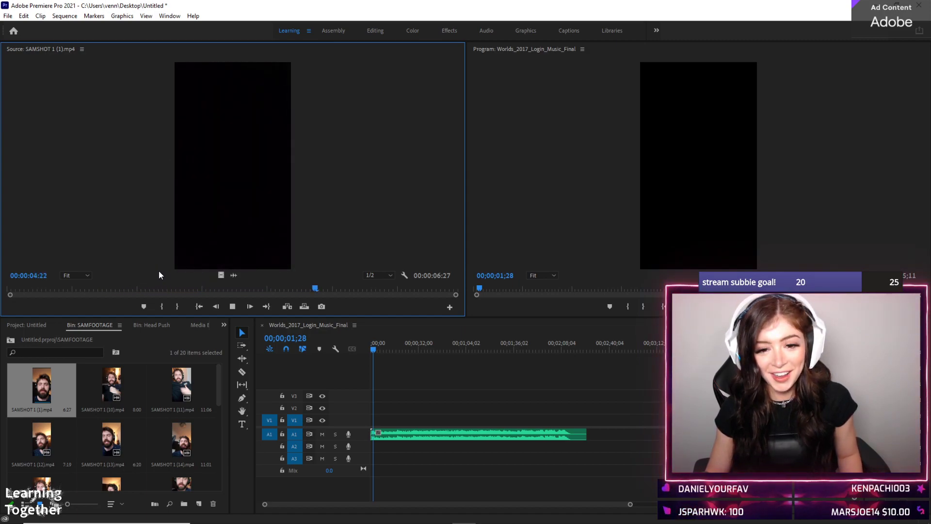
{"action": "double_click", "coordinate": [116, 388]}
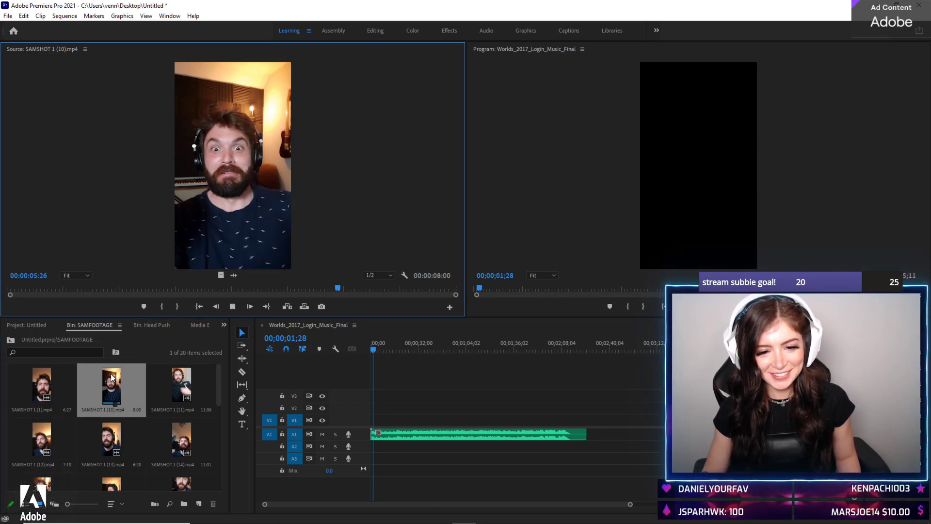
{"action": "key", "text": "space"}
{"action": "left_click", "coordinate": [72, 290]}
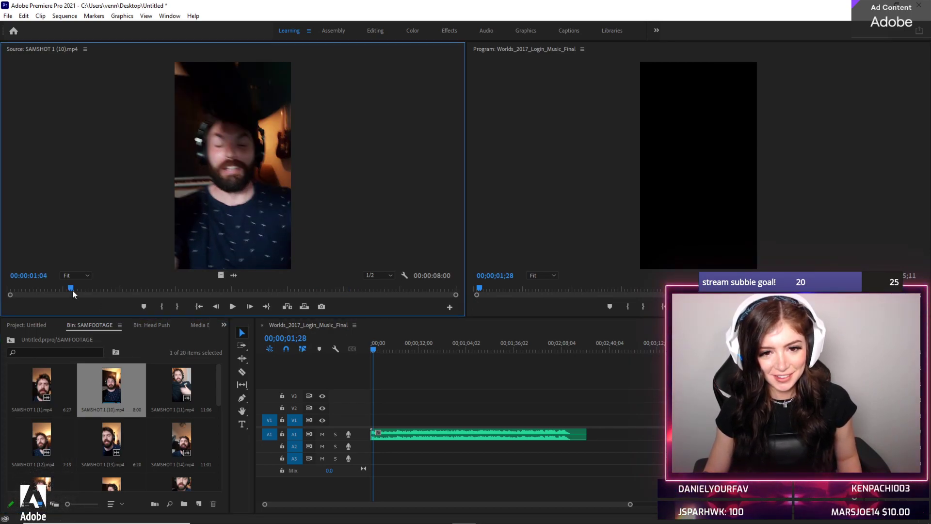
{"action": "key", "text": "space"}
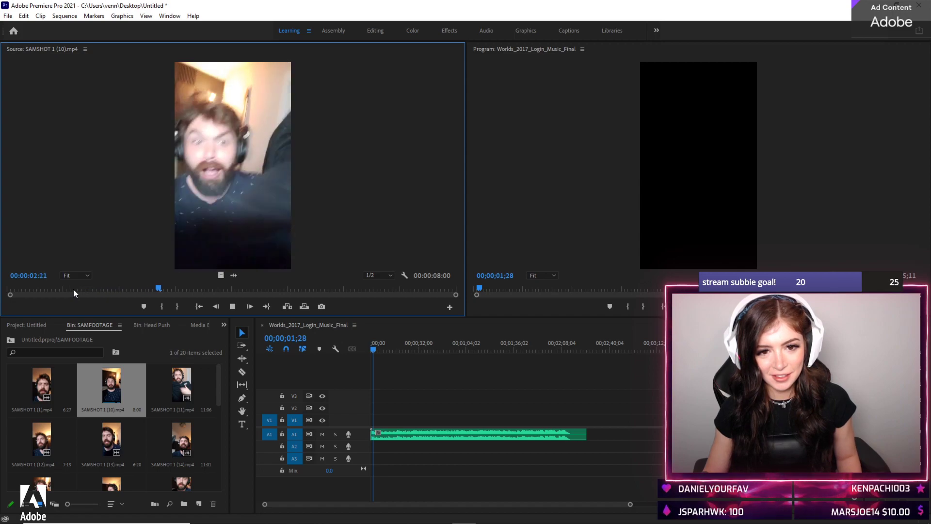
Preview the clips SAMSHOT 1 (11).mp4 through SAMSHOT 1 (14).mp4 from the SAMFOOTAGE bin
{"action": "double_click", "coordinate": [182, 383]}
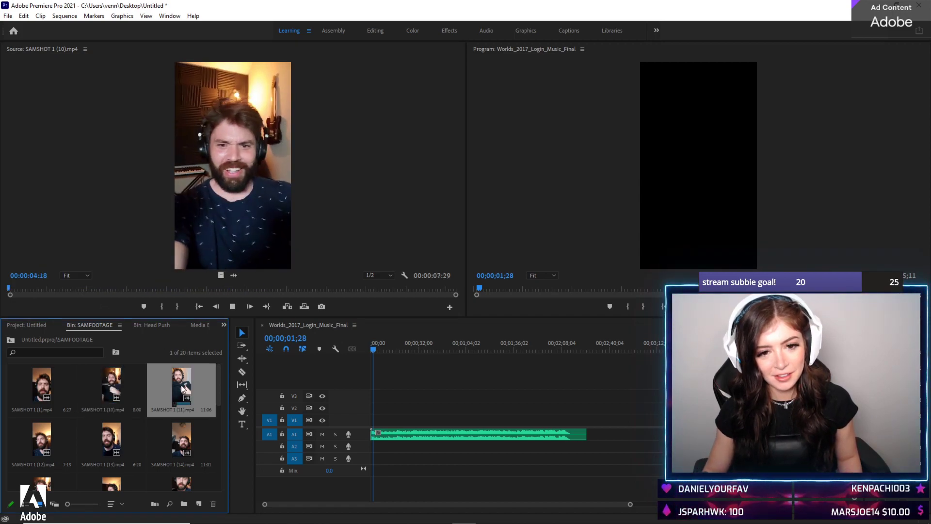
{"action": "left_click", "coordinate": [50, 441]}
{"action": "double_click", "coordinate": [50, 441]}
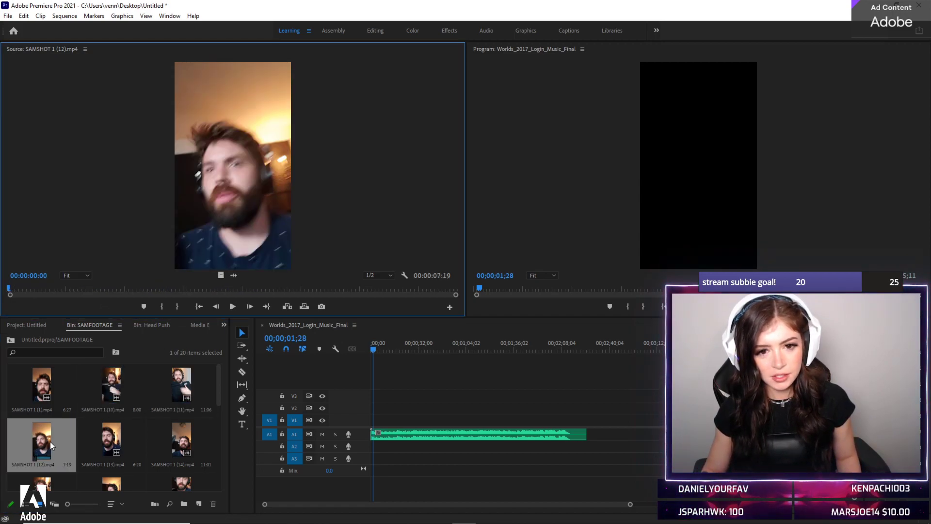
{"action": "double_click", "coordinate": [115, 435]}
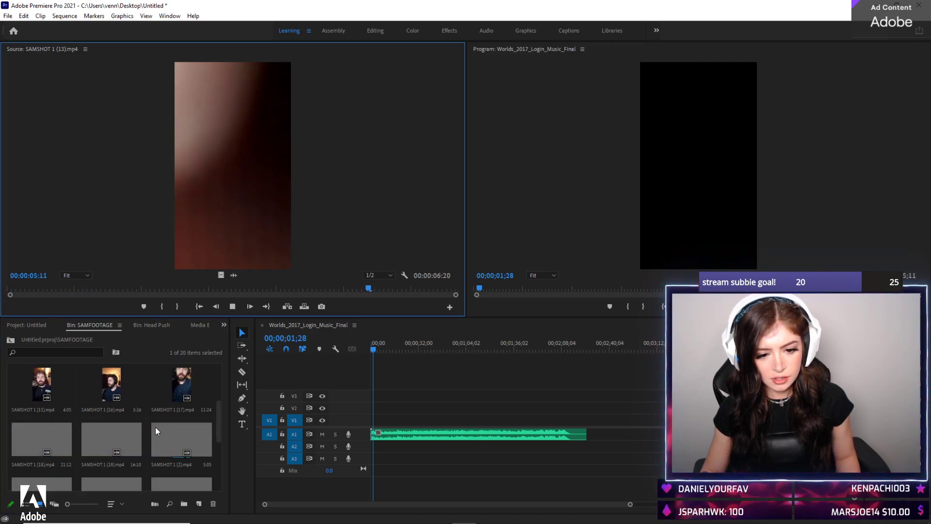
{"action": "double_click", "coordinate": [182, 435]}
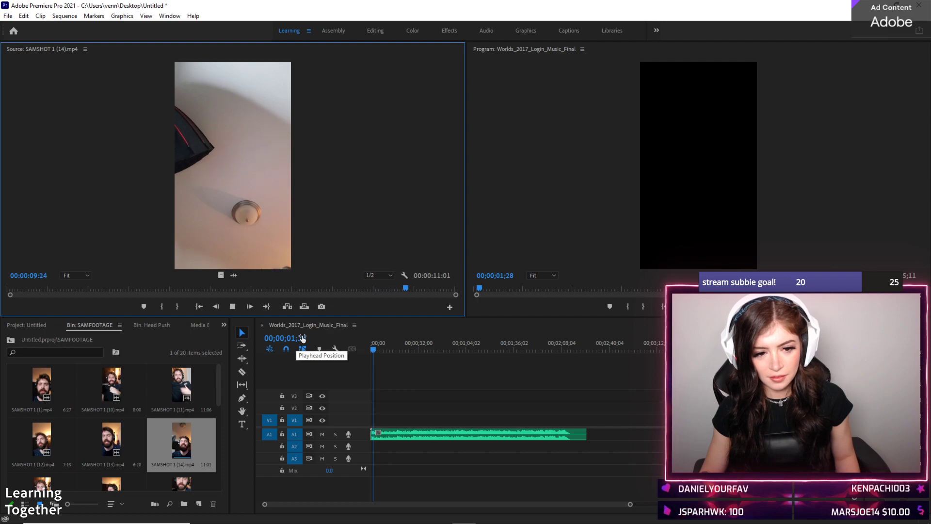
Delete the clip SAMSHOT 1 (14).mp4 from the SAMFOOTAGE bin
{"action": "left_click", "coordinate": [190, 446]}
{"action": "right_click", "coordinate": [162, 442]}
{"action": "left_click", "coordinate": [161, 441]}
{"action": "left_click", "coordinate": [212, 503]}
Preview the clips SAMSHOT 1 (15).mp4 and SAMSHOT 1 (16).mp4
{"action": "double_click", "coordinate": [178, 443]}
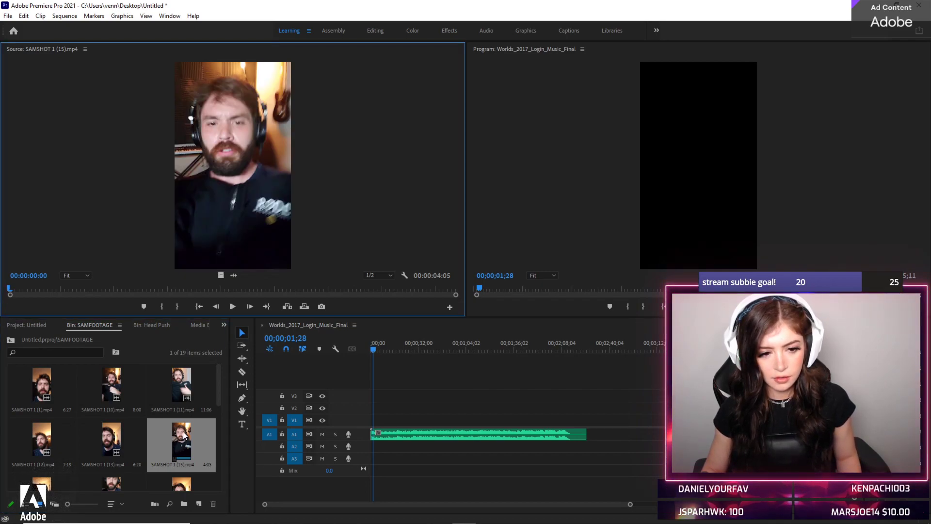
{"action": "key", "text": "space"}
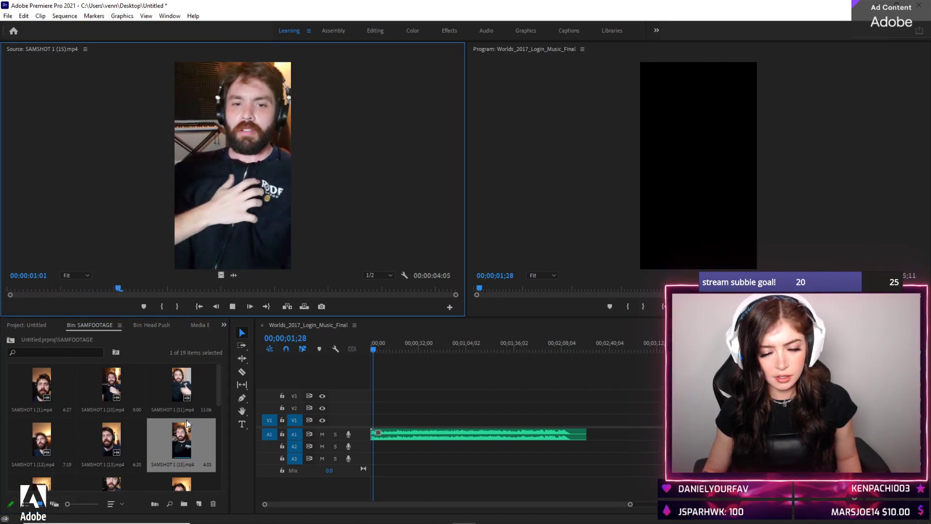
{"action": "double_click", "coordinate": [43, 482]}
{"action": "key", "text": "space"}
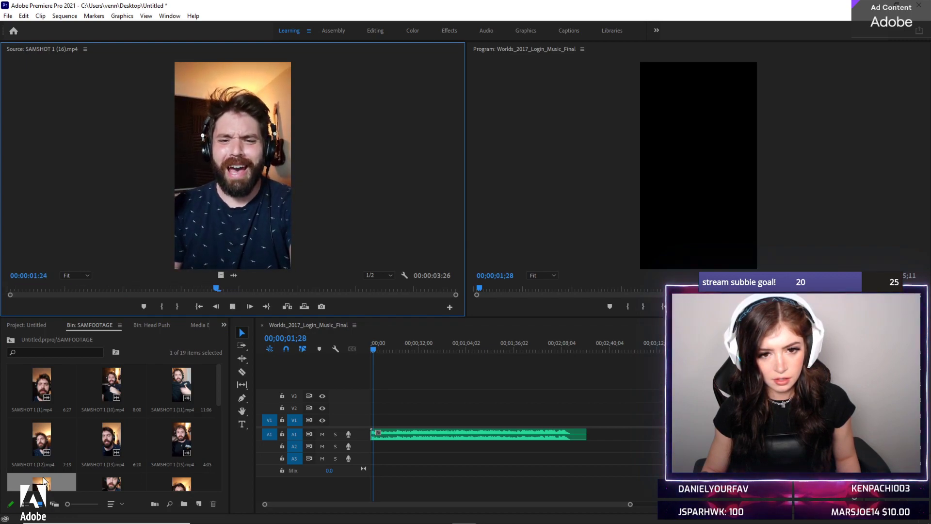
{"action": "key", "text": "space"}
Move SAMSHOT 1 (10), (11), (12), (13) and (15) from the SAMFOOTAGE bin into the Hoodie On bin
{"action": "left_click", "coordinate": [111, 385]}
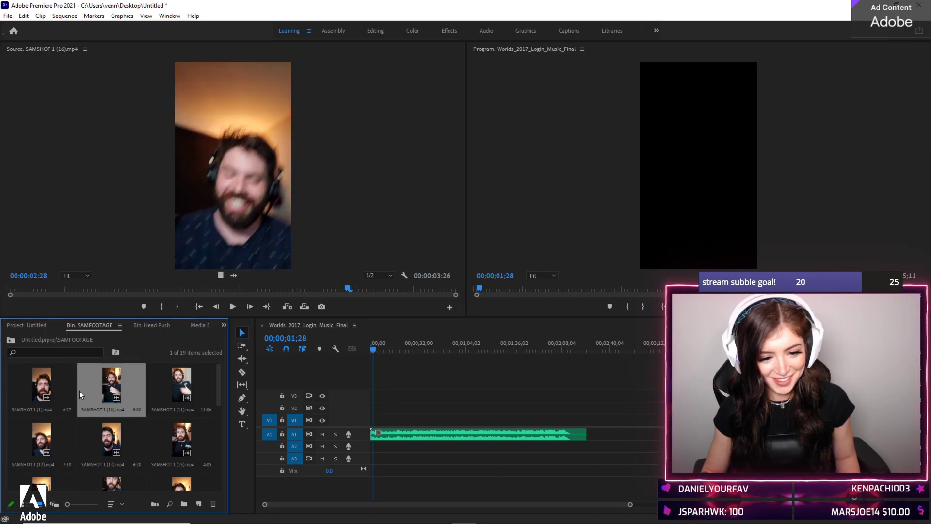
{"action": "left_click", "coordinate": [182, 440], "text": "shift"}
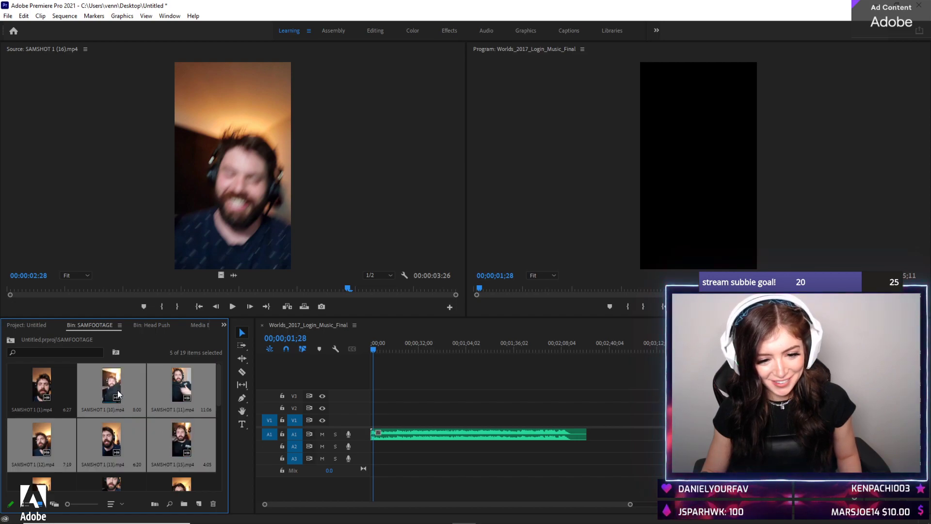
{"action": "right_click", "coordinate": [130, 385]}
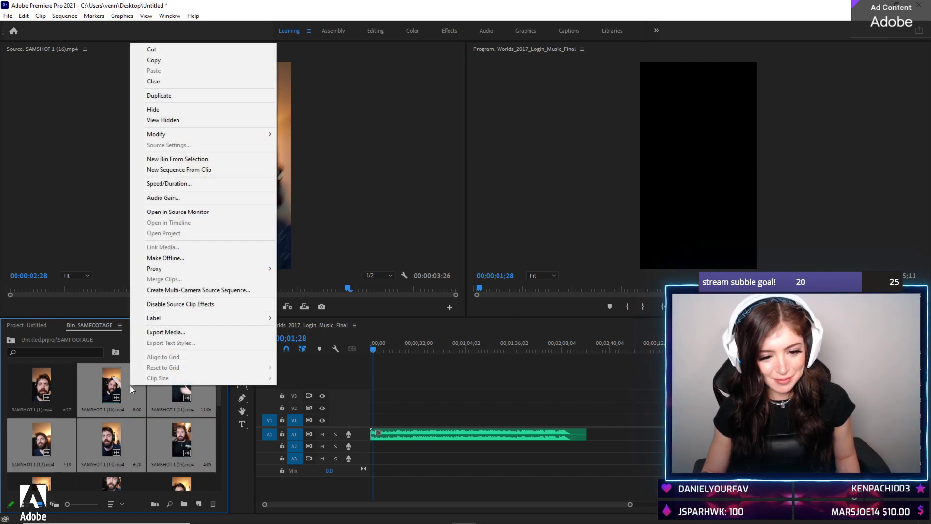
{"action": "left_click", "coordinate": [163, 51]}
{"action": "left_click", "coordinate": [30, 324]}
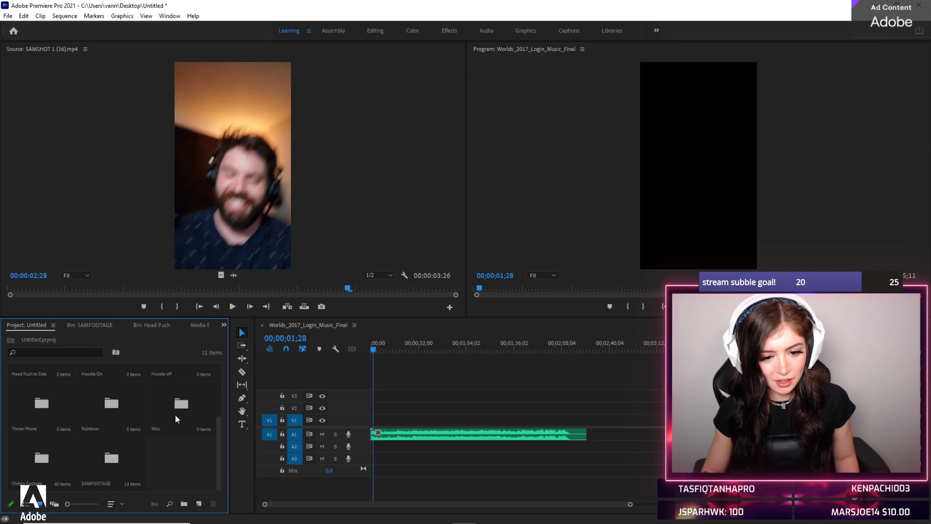
{"action": "scroll", "coordinate": [141, 435], "scroll_direction": "up", "scroll_amount": 3}
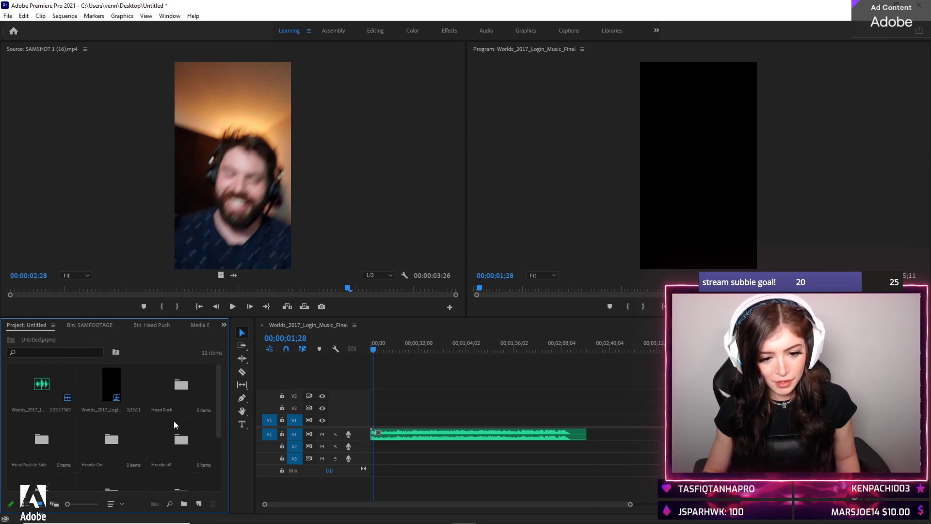
{"action": "double_click", "coordinate": [106, 439]}
{"action": "right_click", "coordinate": [97, 424]}
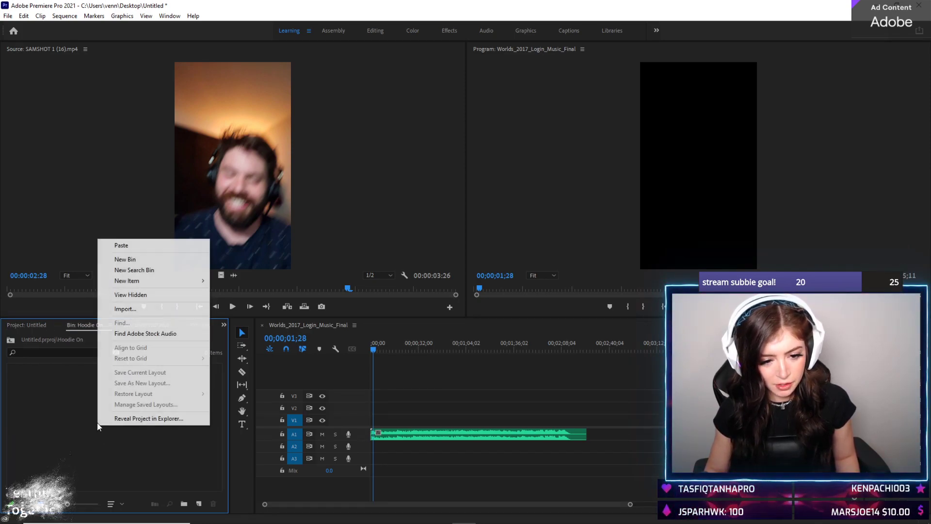
{"action": "left_click", "coordinate": [138, 245]}
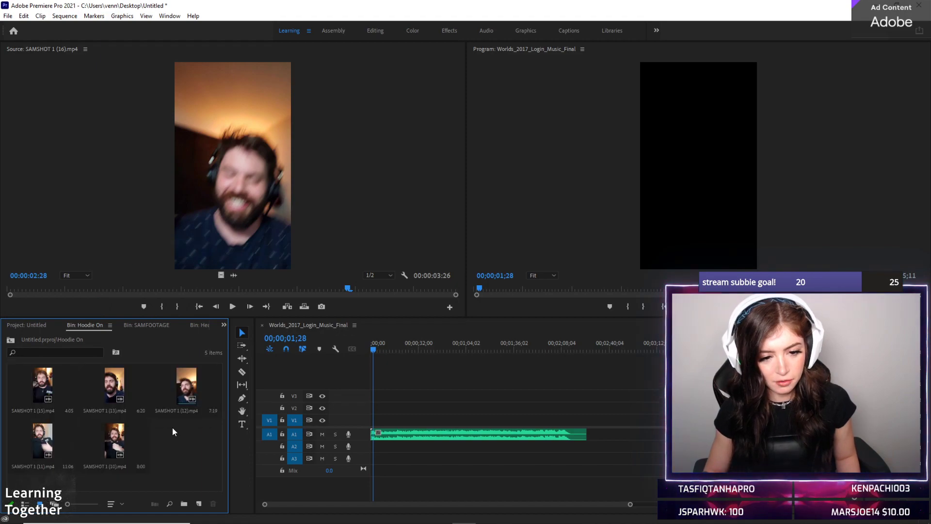
Return to the SAMFOOTAGE bin and preview SAMSHOT 1 (17).mp4, SAMSHOT 1 (18).mp4 and SAMSHOT 1 (19).mp4
{"action": "left_click", "coordinate": [140, 325]}
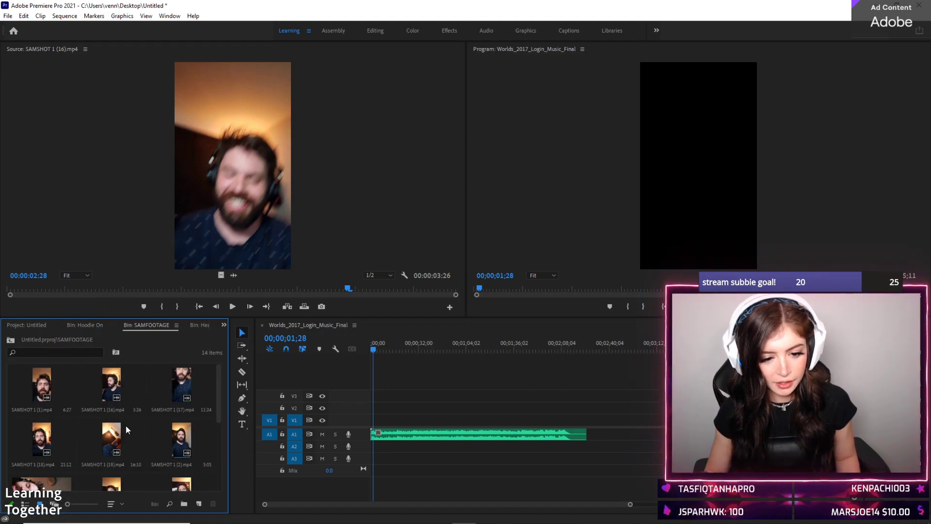
{"action": "double_click", "coordinate": [187, 378]}
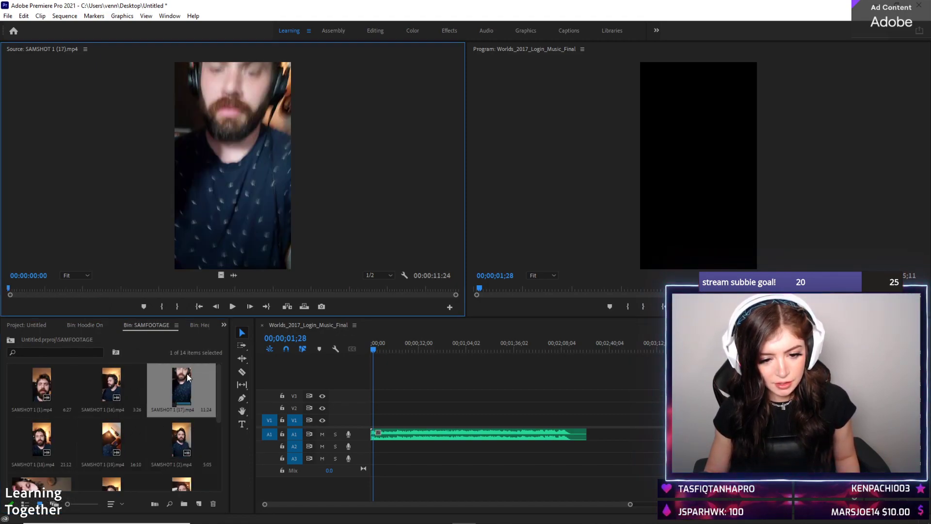
{"action": "key", "text": "space"}
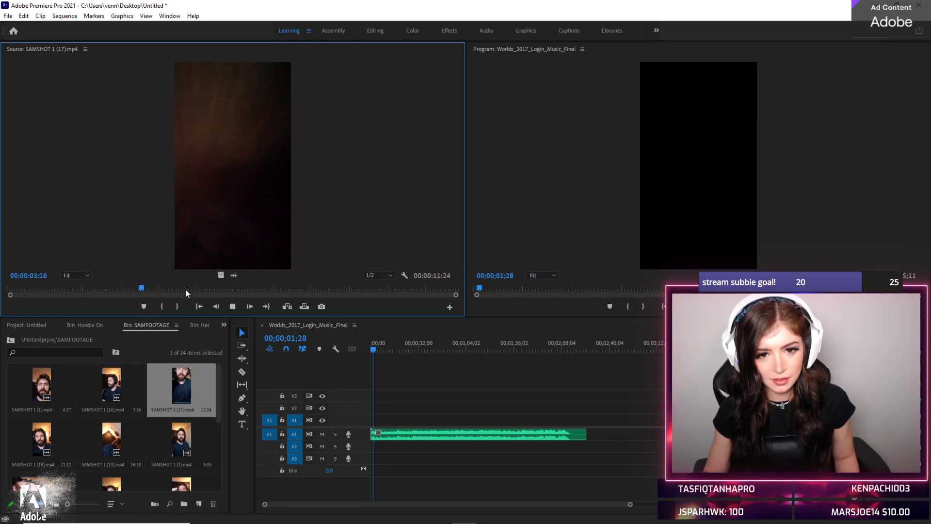
{"action": "double_click", "coordinate": [39, 434]}
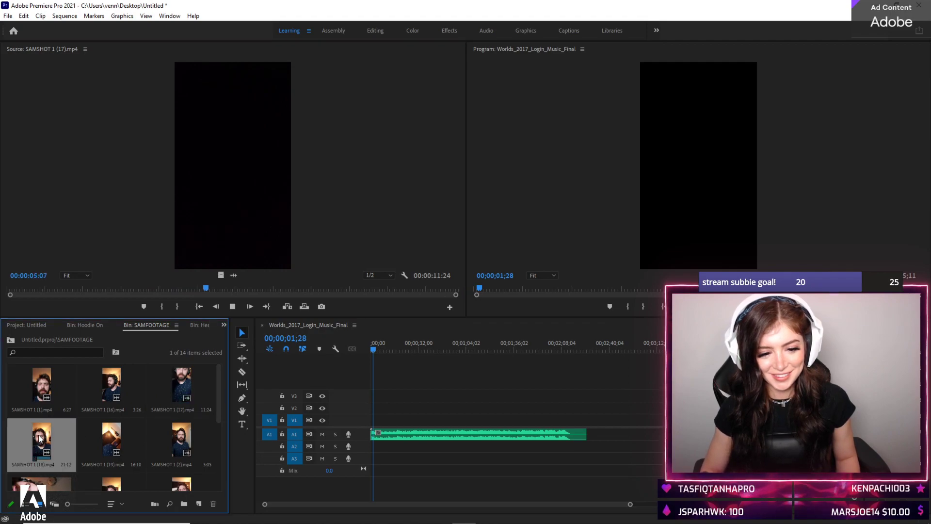
{"action": "key", "text": "space"}
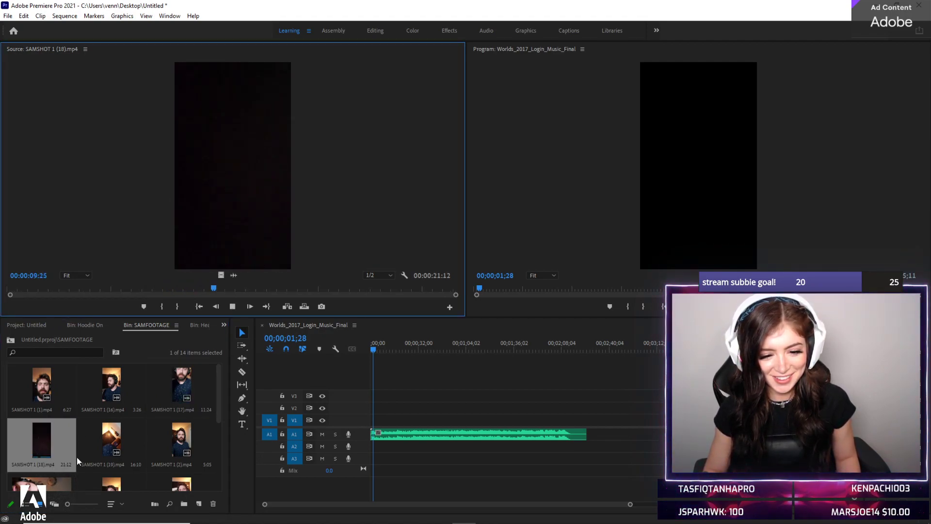
{"action": "double_click", "coordinate": [100, 434]}
{"action": "key", "text": "space"}
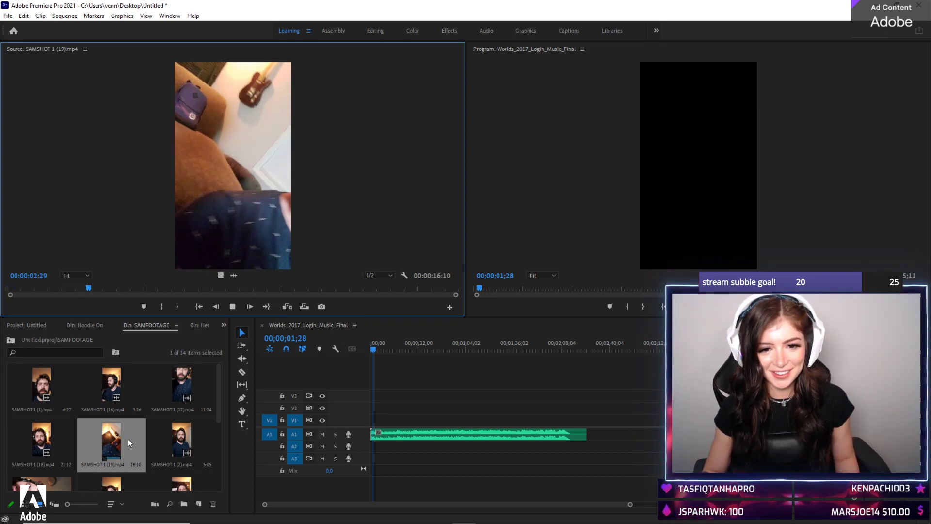
Preview the clips SAMSHOT 1 (2).mp4 and SAMSHOT 1 (20).mp4
{"action": "double_click", "coordinate": [171, 434]}
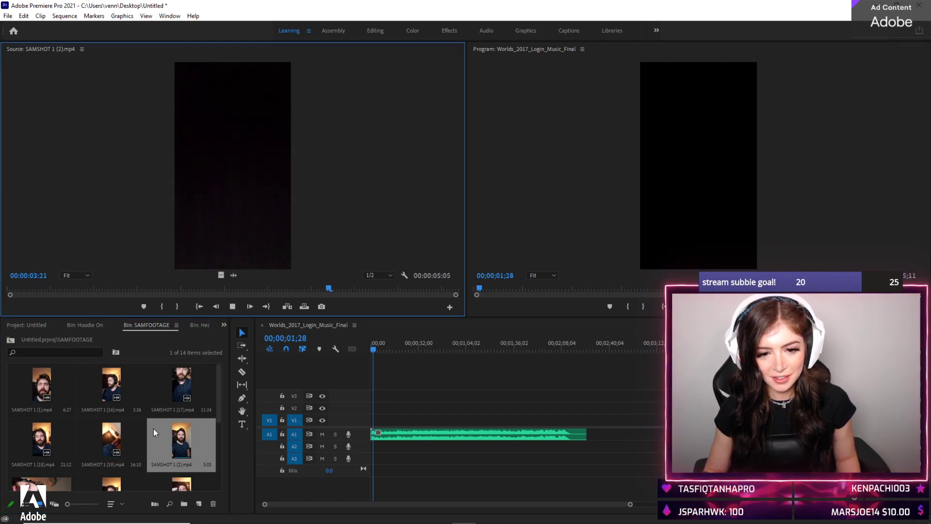
{"action": "scroll", "coordinate": [146, 429], "scroll_direction": "down", "scroll_amount": 2}
{"action": "scroll", "coordinate": [131, 426], "scroll_direction": "up", "scroll_amount": 2}
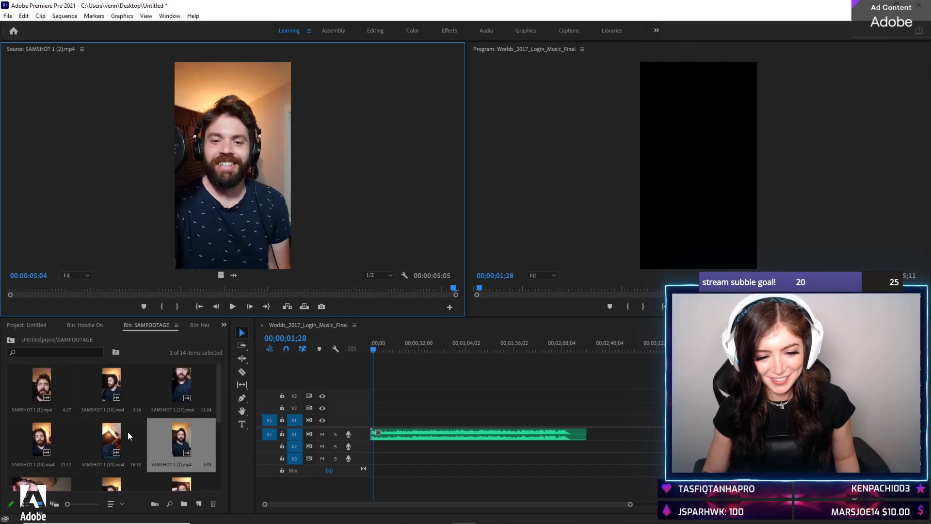
{"action": "double_click", "coordinate": [66, 479]}
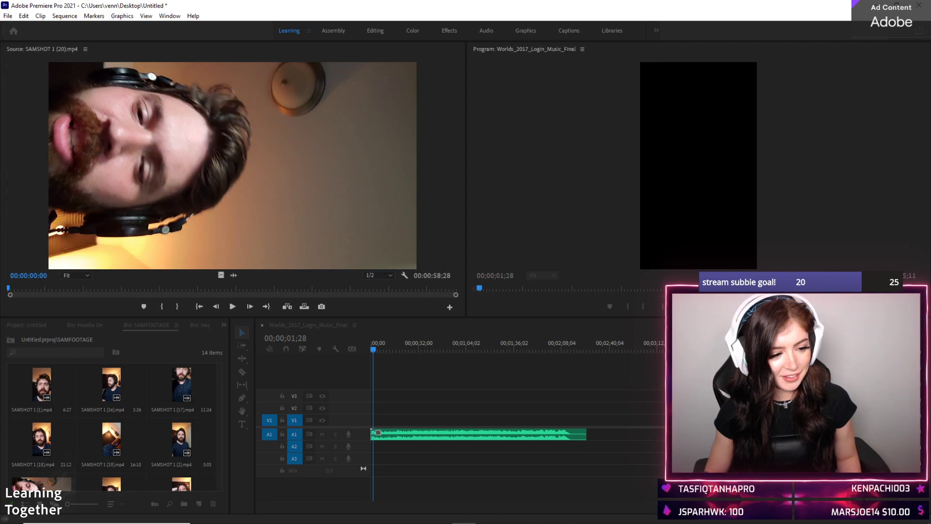
Preview the clips SAMSHOT 1 (9).mp4, SAMSHOT 1 (8).mp4 and SAMSHOT 1 (7).mp4 from the SAMFOOTAGE bin
{"action": "scroll", "coordinate": [481, 434], "scroll_direction": "down", "scroll_amount": 3}
{"action": "scroll", "coordinate": [202, 449], "scroll_direction": "down", "scroll_amount": 3}
{"action": "double_click", "coordinate": [113, 460]}
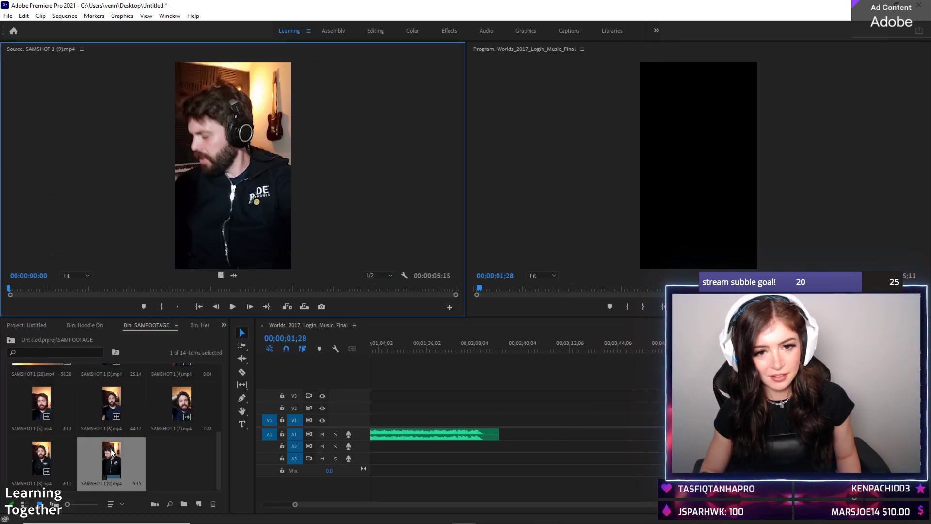
{"action": "key", "text": "space"}
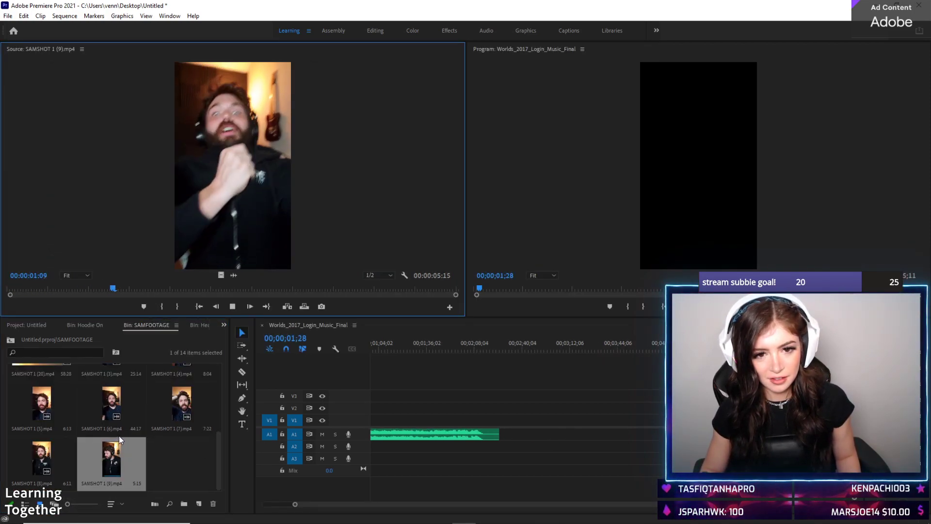
{"action": "double_click", "coordinate": [46, 461]}
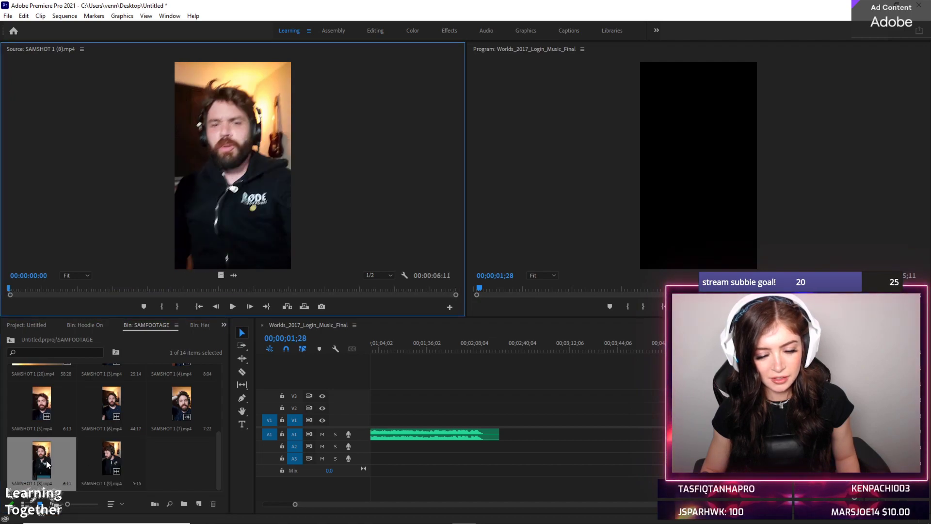
{"action": "key", "text": "space"}
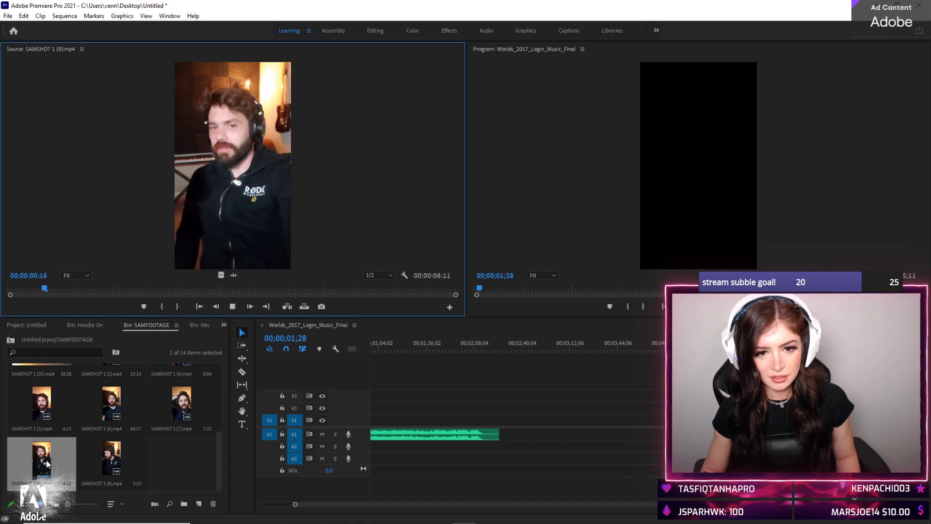
{"action": "double_click", "coordinate": [183, 402]}
{"action": "key", "text": "space"}
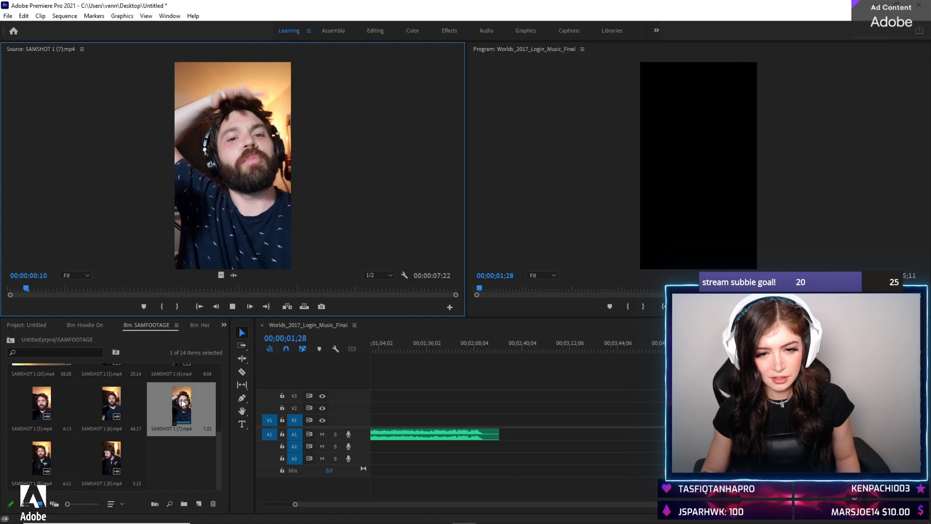
{"action": "key", "text": "space"}
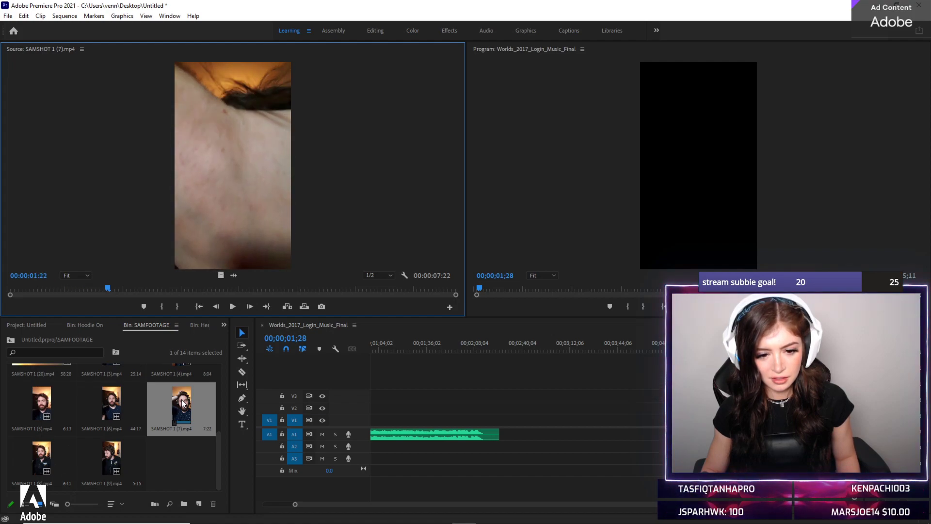
Add SAMSHOT 1 (7).mp4 to V1 and A1 at the start of the sequence, with the music moved down to A2
{"action": "left_click_drag", "start_coordinate": [182, 403], "coordinate": [341, 450]}
{"action": "left_click_drag", "start_coordinate": [378, 433], "coordinate": [389, 456]}
{"action": "left_click", "coordinate": [376, 409]}
{"action": "left_click_drag", "start_coordinate": [376, 412], "coordinate": [388, 447]}
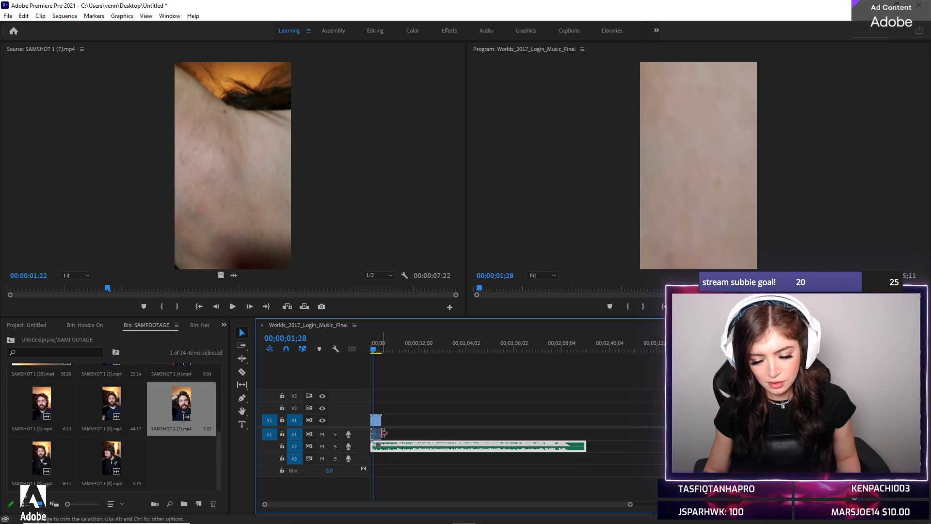
Unlink the audio of the SAMSHOT 1 (7).mp4 clip and delete it from A1
{"action": "right_click", "coordinate": [377, 436]}
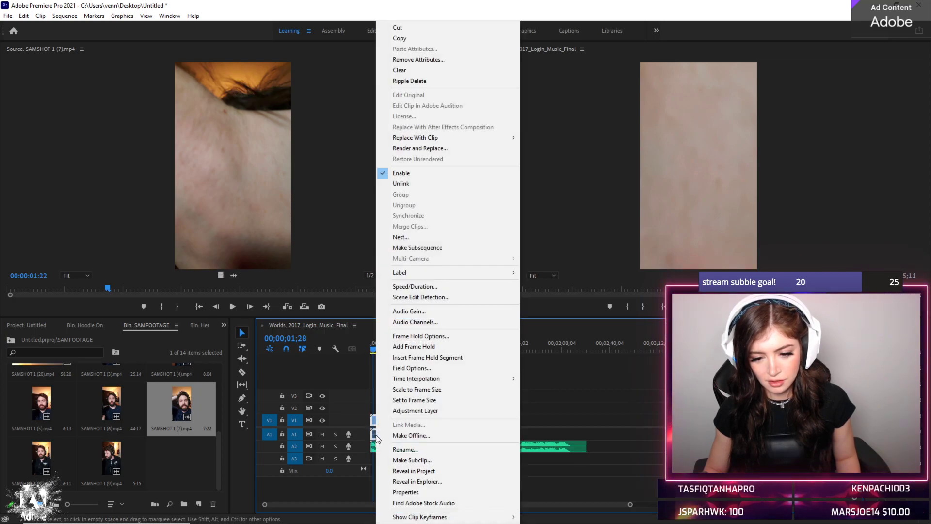
{"action": "left_click", "coordinate": [406, 184]}
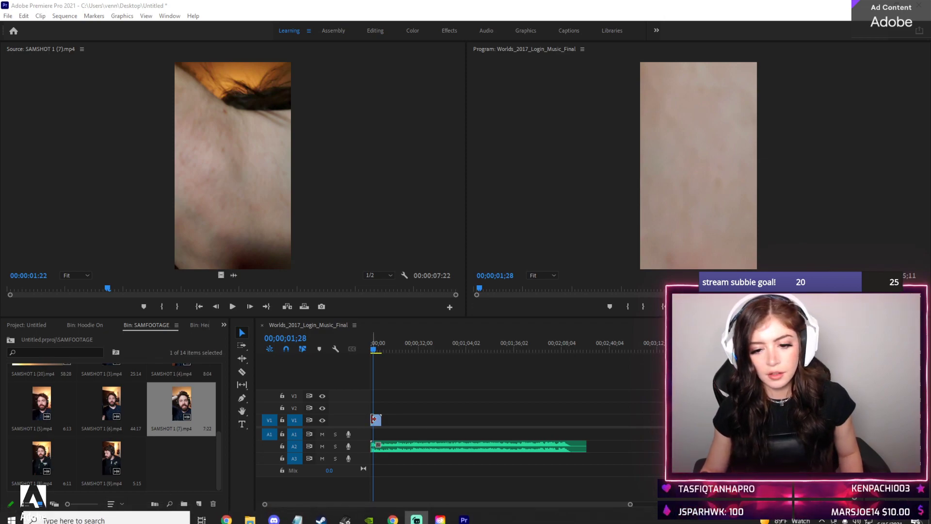
Trim the start of the SAMSHOT 1 (7).mp4 clip on V1 to the playhead at 00;00;01;28
{"action": "left_click_drag", "start_coordinate": [372, 420], "coordinate": [378, 423]}
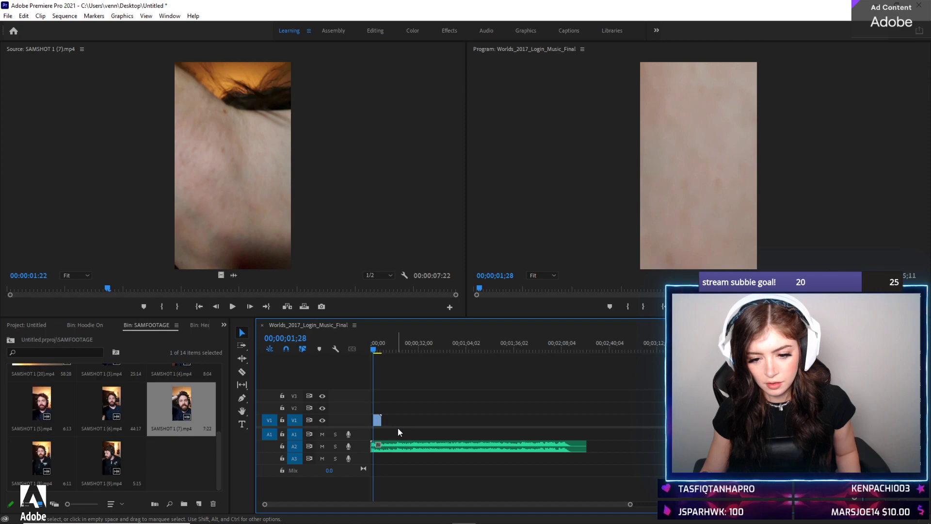
{"action": "scroll", "coordinate": [400, 422], "scroll_direction": "up", "scroll_amount": 3, "text": "alt"}
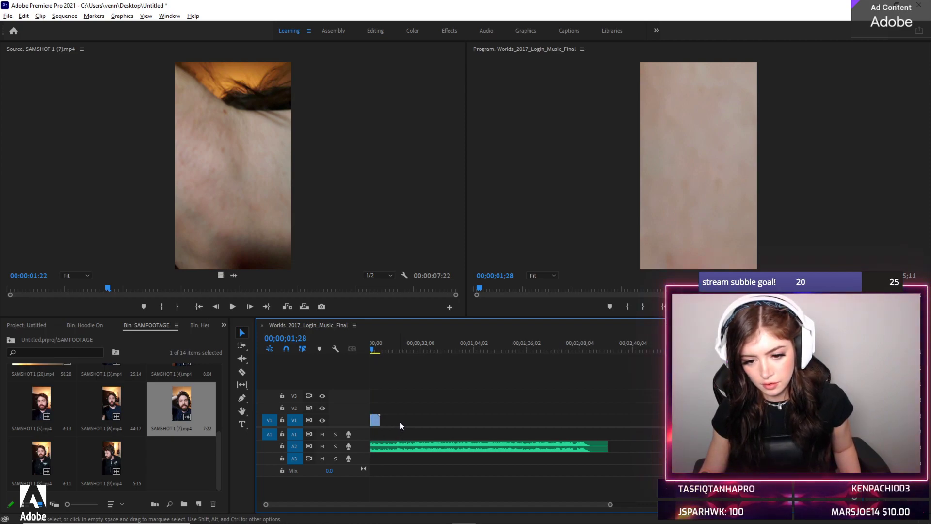
{"action": "scroll", "coordinate": [402, 420], "scroll_direction": "up", "scroll_amount": 2, "text": "alt"}
{"action": "scroll", "coordinate": [411, 465], "scroll_direction": "up", "scroll_amount": 1, "text": "alt"}
{"action": "scroll", "coordinate": [410, 467], "scroll_direction": "up", "scroll_amount": 3}
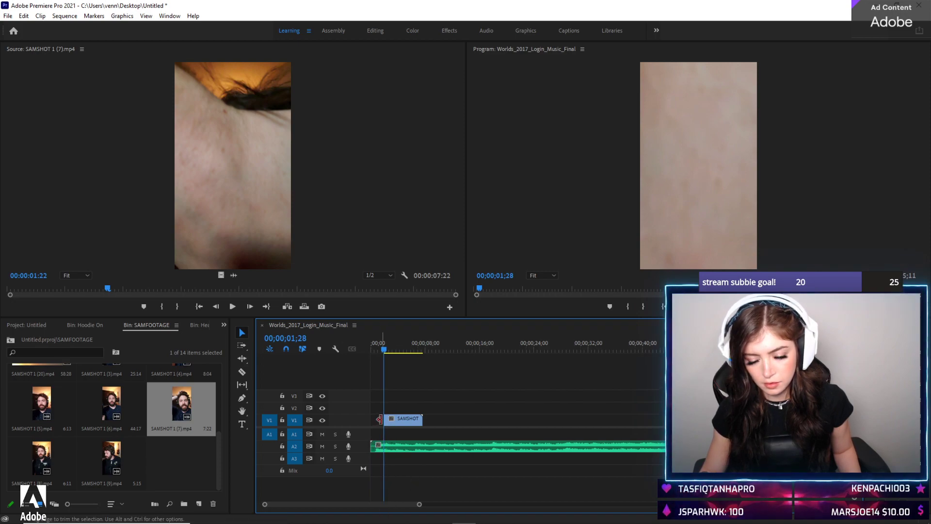
Extend the start of the V1 clip back to the beginning of the sequence
{"action": "mouse_move", "coordinate": [382, 351]}
{"action": "left_mouse_down"}
{"action": "mouse_move", "coordinate": [433, 351]}
{"action": "mouse_move", "coordinate": [369, 352]}
{"action": "left_mouse_up"}
{"action": "left_click_drag", "start_coordinate": [384, 418], "coordinate": [364, 416]}
{"action": "left_click_drag", "start_coordinate": [372, 351], "coordinate": [437, 351]}
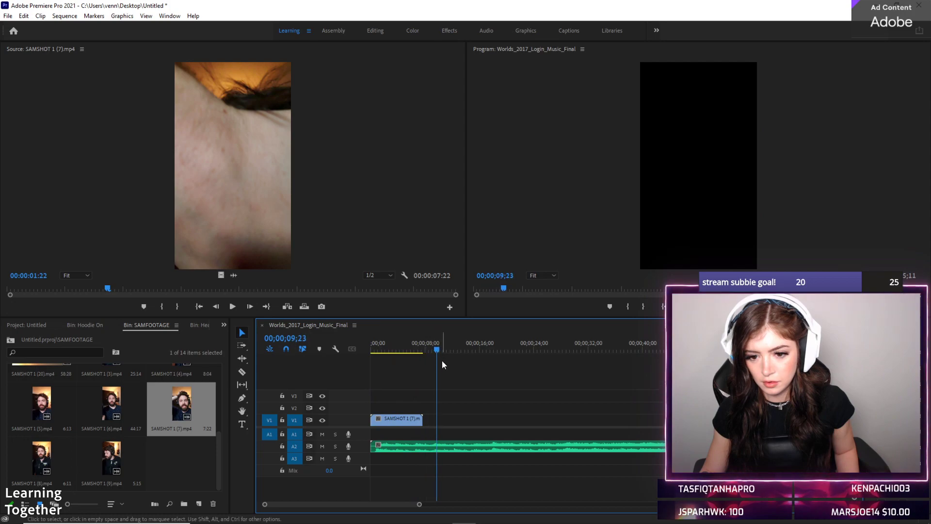
Load the V1 clip into the source monitor and play it there and in the sequence
{"action": "double_click", "coordinate": [402, 418]}
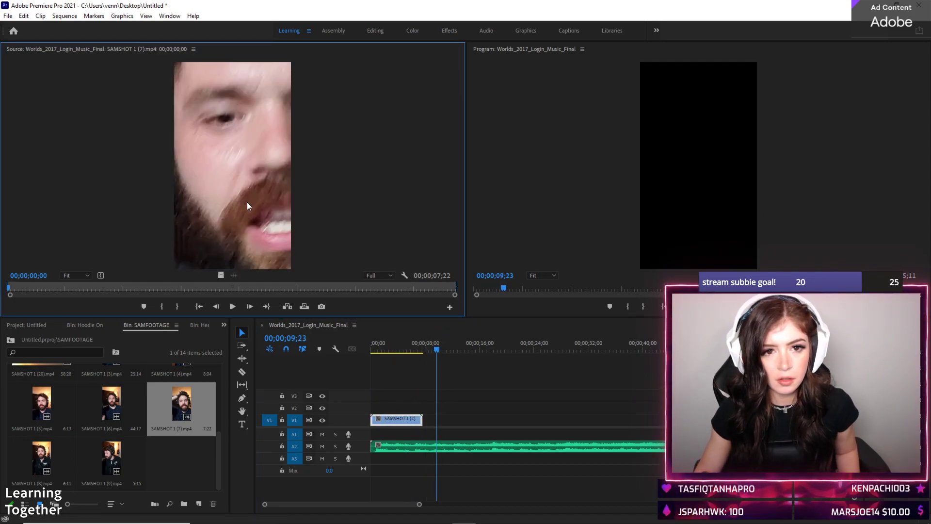
{"action": "key", "text": "space"}
{"action": "left_click", "coordinate": [375, 350]}
{"action": "key", "text": "space"}
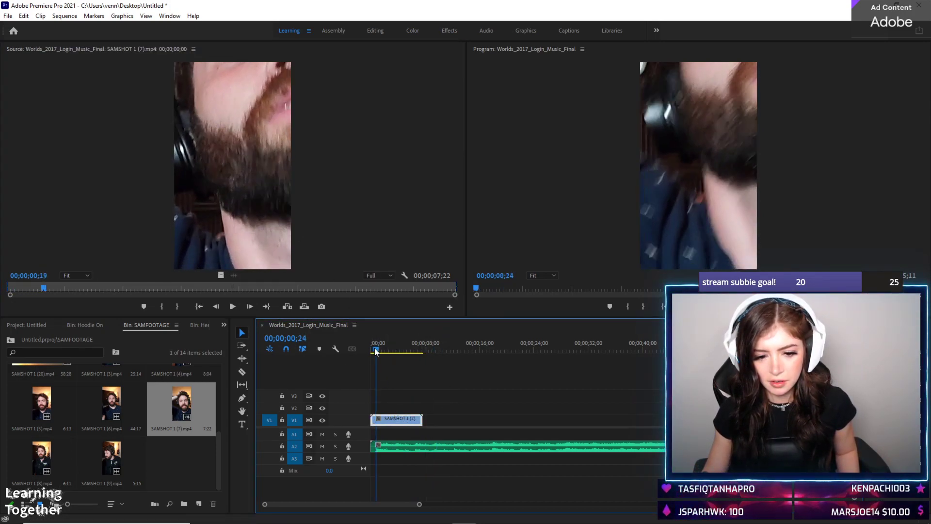
Try shifting the picture of SAMSHOT 1 (7).mp4 within the program frame
{"action": "left_click", "coordinate": [697, 159]}
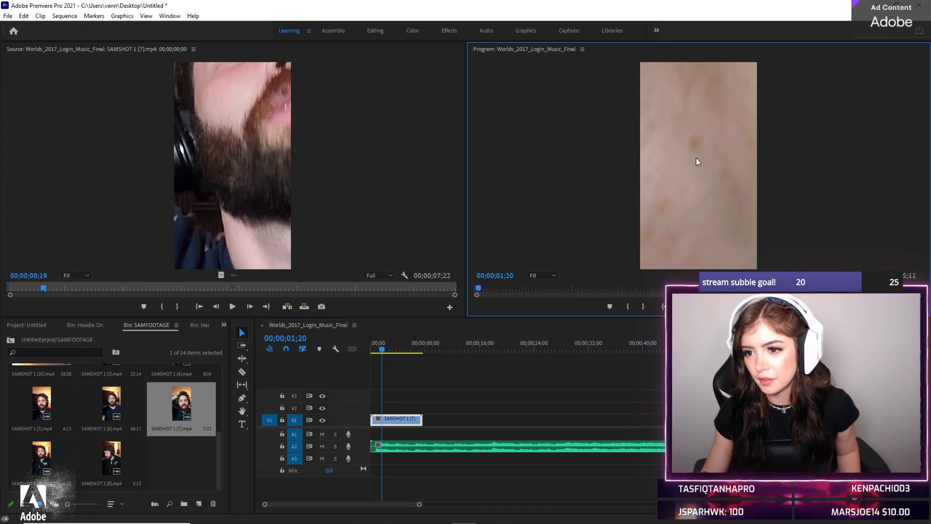
{"action": "right_click", "coordinate": [666, 156]}
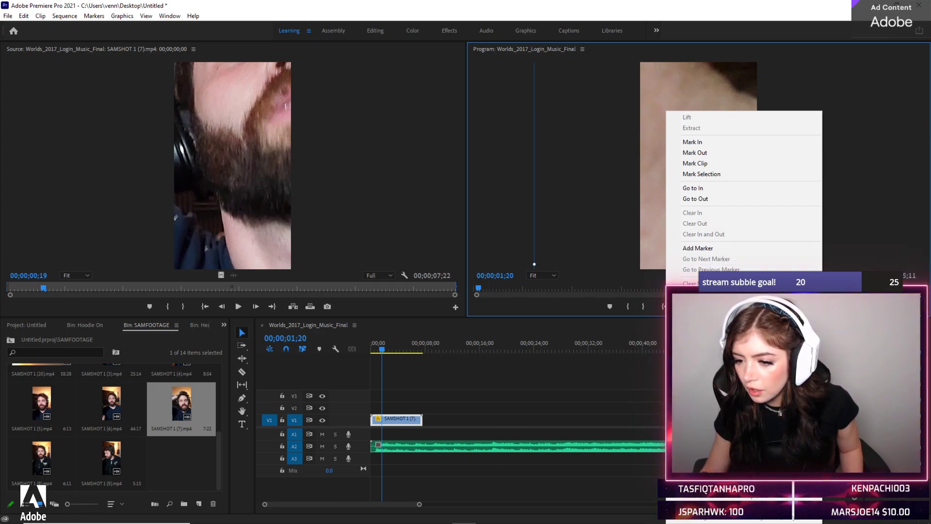
{"action": "left_click", "coordinate": [650, 92]}
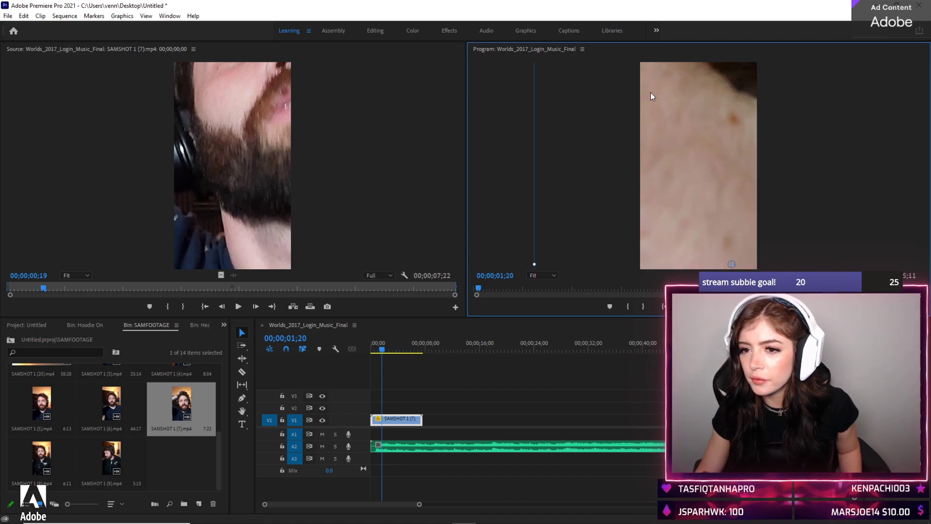
{"action": "left_click", "coordinate": [661, 95]}
{"action": "left_click", "coordinate": [24, 16]}
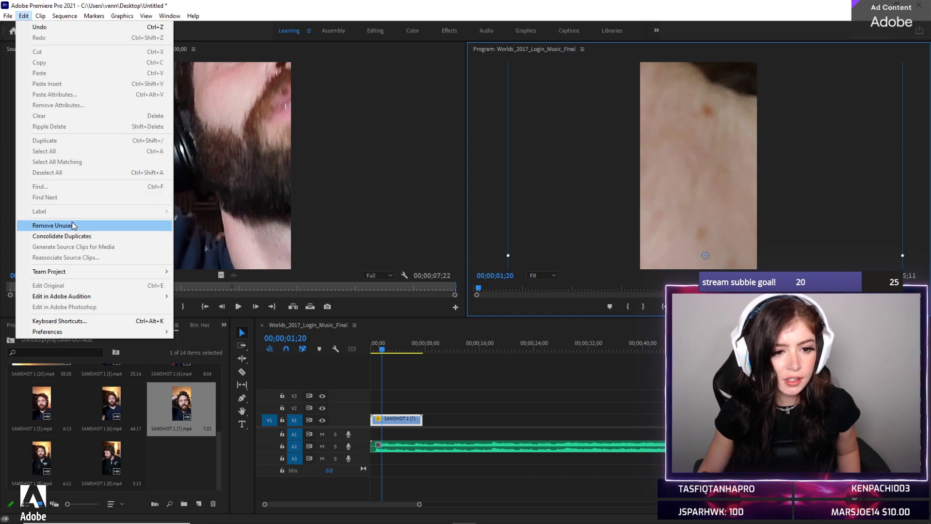
{"action": "mouse_move", "coordinate": [41, 18]}
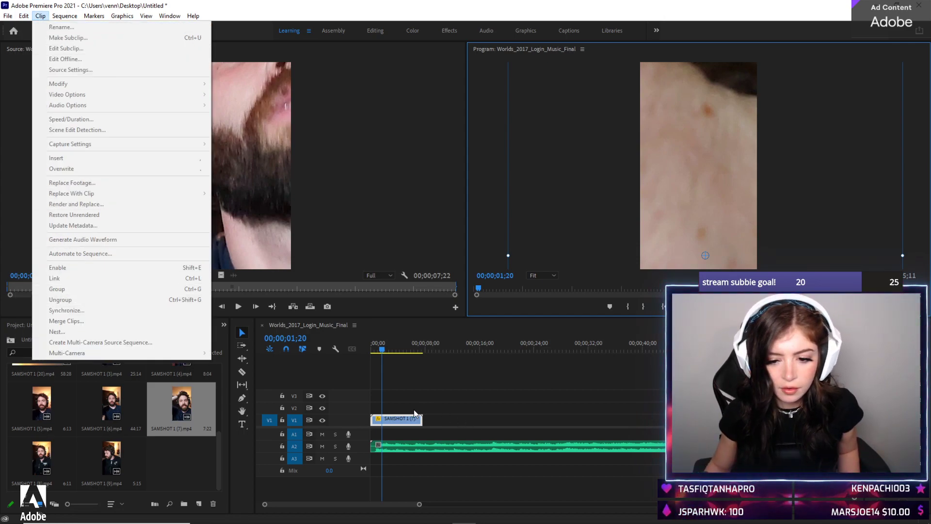
Apply Scale to Frame Size to the SAMSHOT 1 (7).mp4 clip on V1
{"action": "left_click", "coordinate": [400, 418]}
{"action": "double_click", "coordinate": [400, 417]}
{"action": "right_click", "coordinate": [400, 420]}
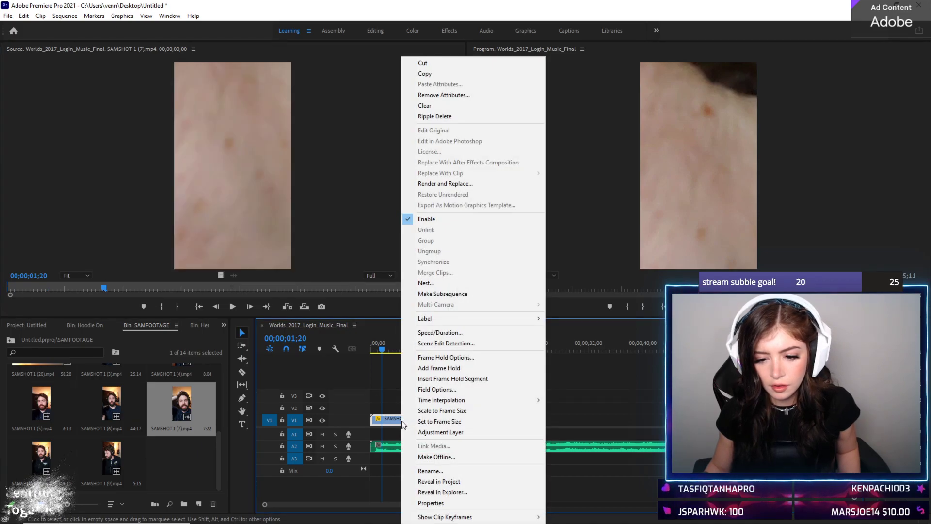
{"action": "left_click", "coordinate": [433, 421]}
Reposition the scaled picture upward in the program frame so that it fills the vertical format
{"action": "left_click", "coordinate": [717, 112]}
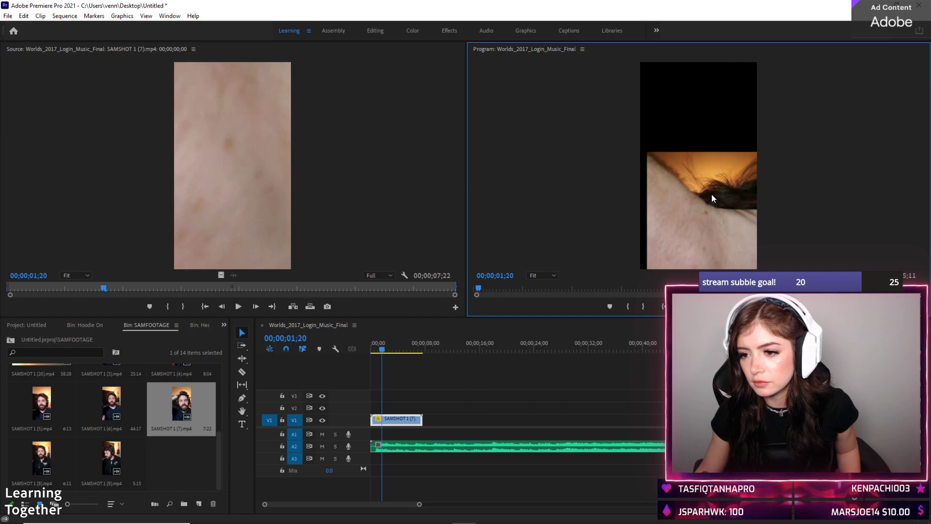
{"action": "left_click", "coordinate": [470, 398]}
{"action": "left_click", "coordinate": [403, 417]}
{"action": "left_click", "coordinate": [648, 199]}
{"action": "left_click_drag", "start_coordinate": [678, 216], "coordinate": [673, 88]}
{"action": "right_click", "coordinate": [673, 86]}
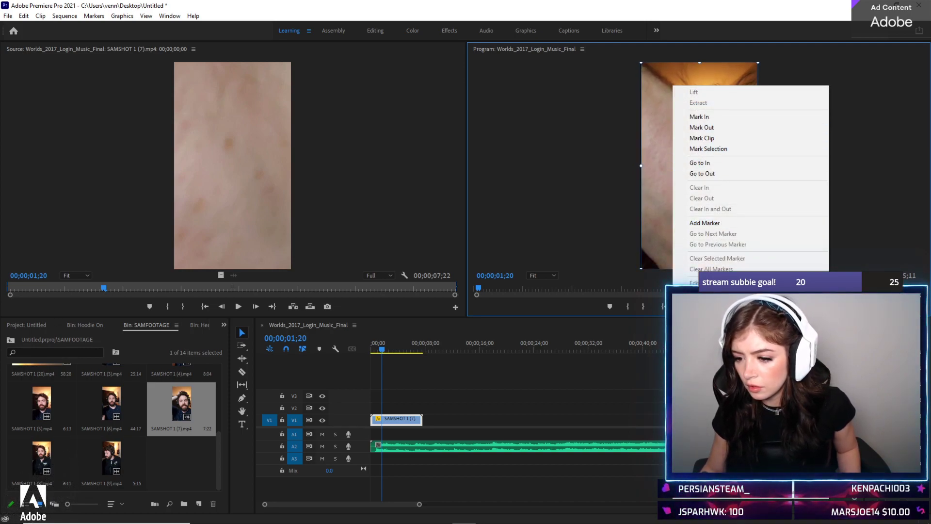
{"action": "left_click", "coordinate": [625, 231]}
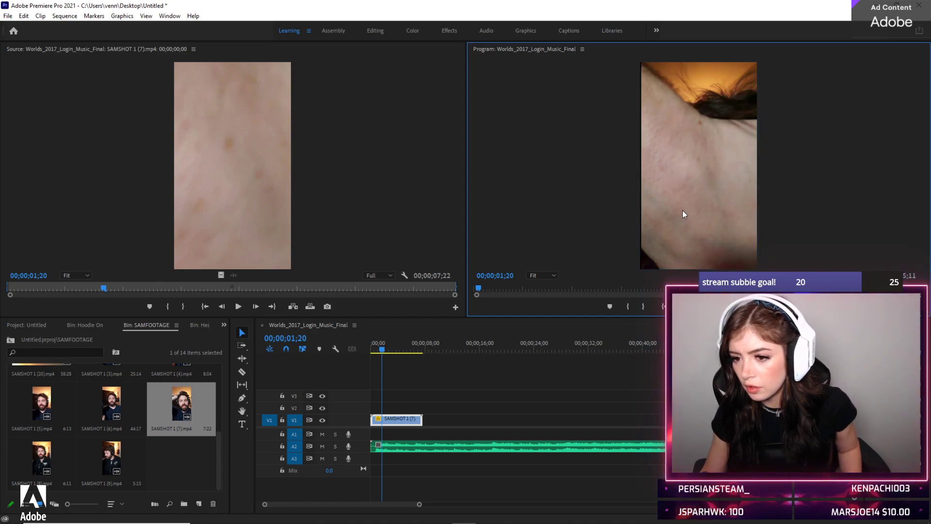
{"action": "right_click", "coordinate": [394, 419]}
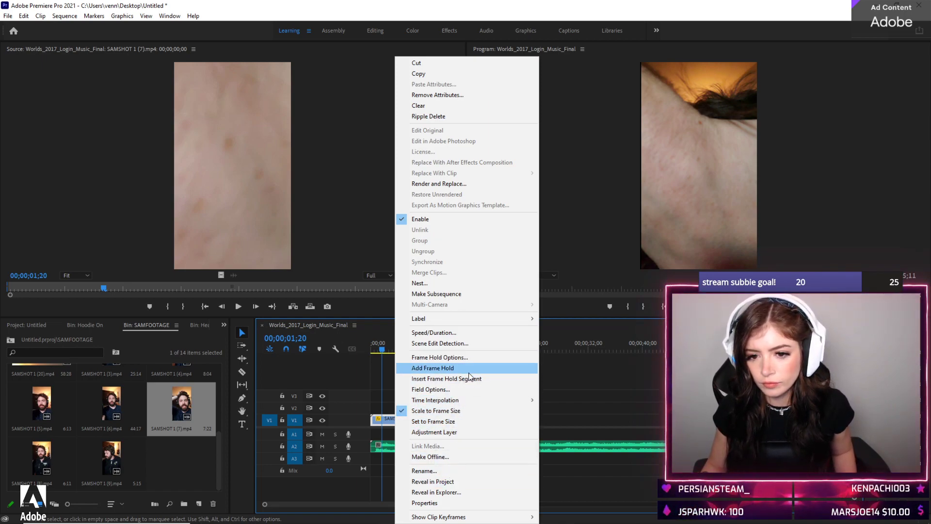
{"action": "left_click", "coordinate": [664, 220]}
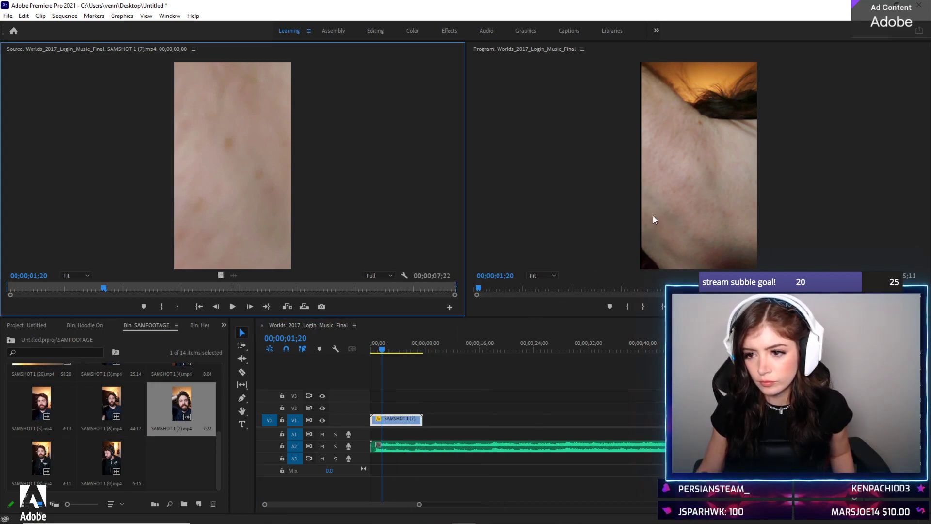
Centre the clip's picture in the program frame and enlarge it slightly to cover the frame edges
{"action": "left_click", "coordinate": [653, 216]}
{"action": "mouse_move", "coordinate": [694, 196]}
{"action": "left_mouse_down"}
{"action": "mouse_move", "coordinate": [725, 193]}
{"action": "mouse_move", "coordinate": [695, 197]}
{"action": "left_mouse_up"}
{"action": "left_click", "coordinate": [764, 196]}
{"action": "left_click", "coordinate": [711, 195]}
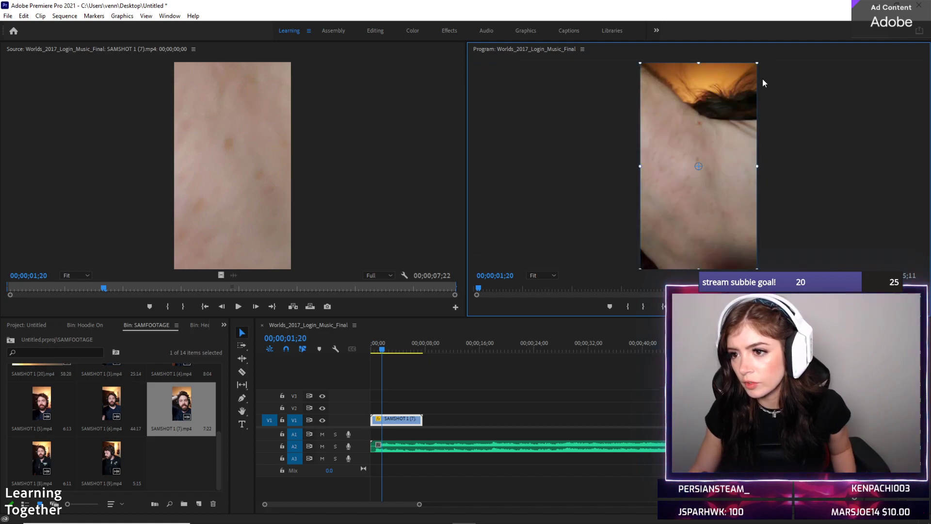
{"action": "left_click_drag", "start_coordinate": [756, 62], "coordinate": [758, 61]}
{"action": "left_click", "coordinate": [776, 94]}
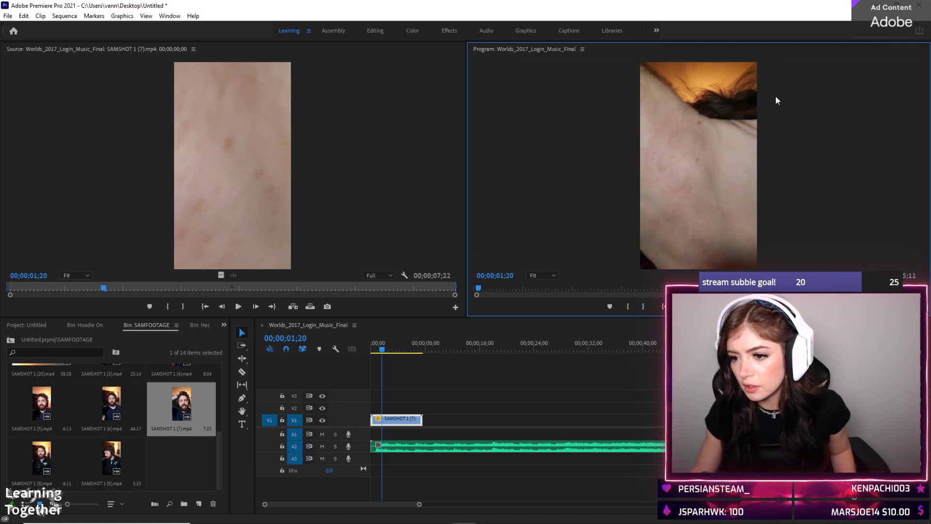
Trim the start of the V1 clip at 00;00;00;27 and place the remainder at the beginning of the sequence
{"action": "left_click", "coordinate": [374, 346]}
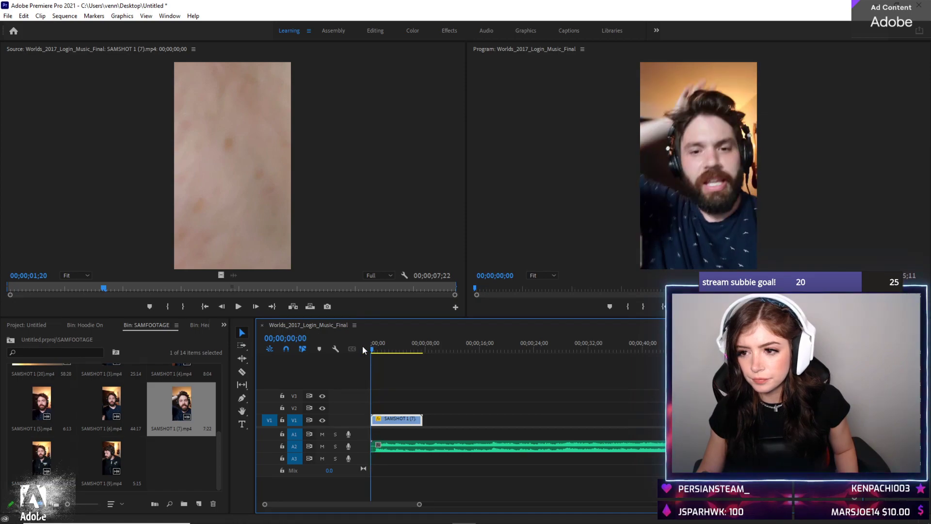
{"action": "left_click", "coordinate": [379, 347]}
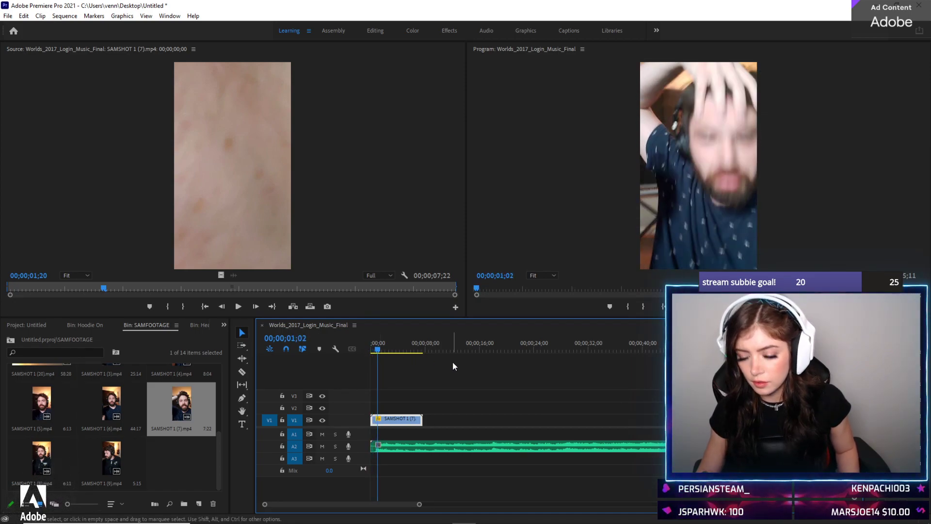
{"action": "key", "text": "Left"}
{"action": "key", "text": "Left"}
{"action": "key", "text": "Left"}
{"action": "key", "text": "Left"}
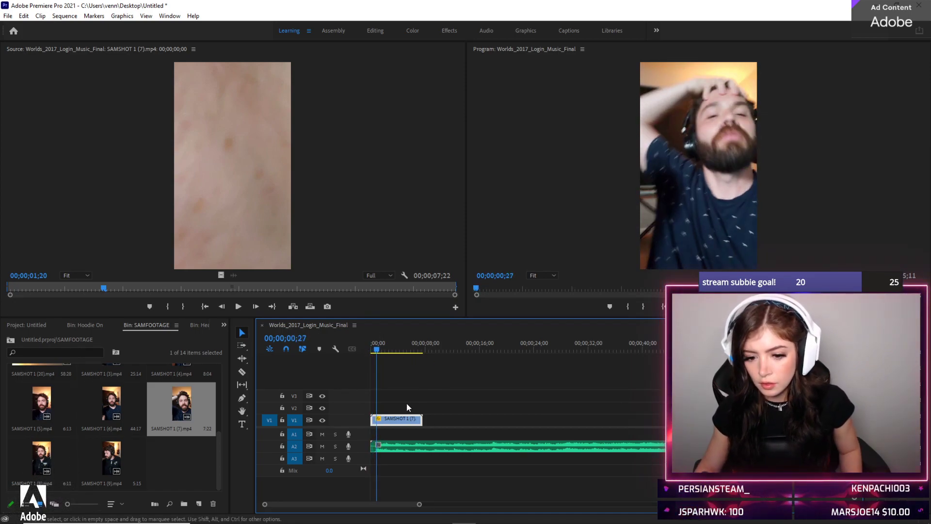
{"action": "left_click_drag", "start_coordinate": [372, 420], "coordinate": [400, 420]}
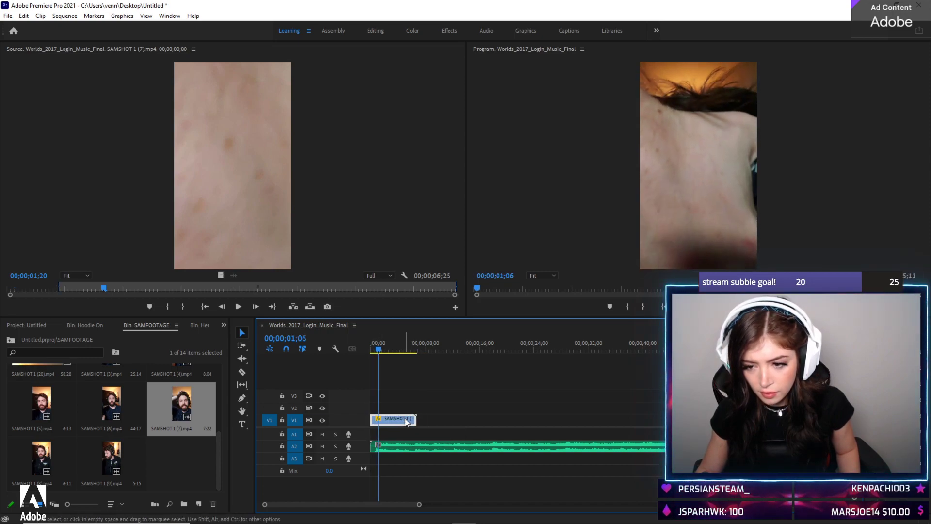
Play the opening of the sequence from the start to check the V1 clip's timing against the music on A2
{"action": "left_click", "coordinate": [369, 348]}
{"action": "key", "text": "space"}
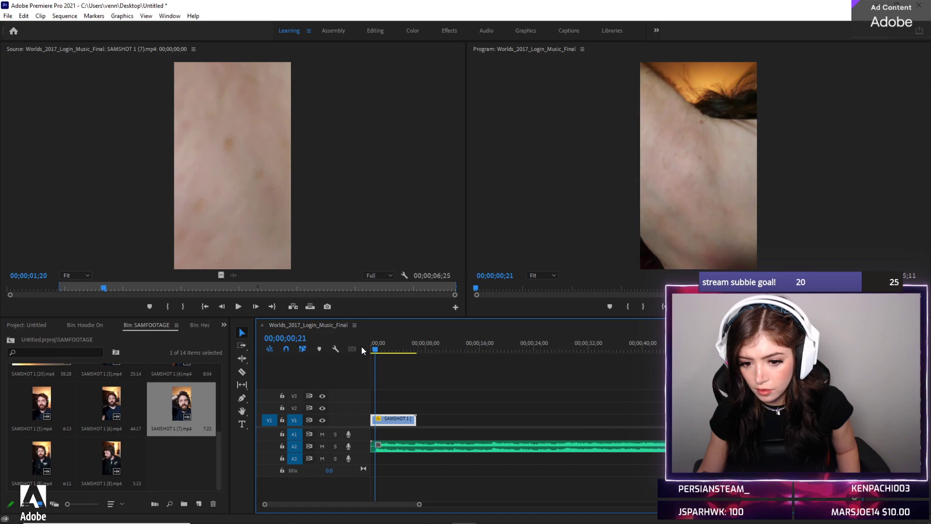
{"action": "left_click", "coordinate": [372, 345]}
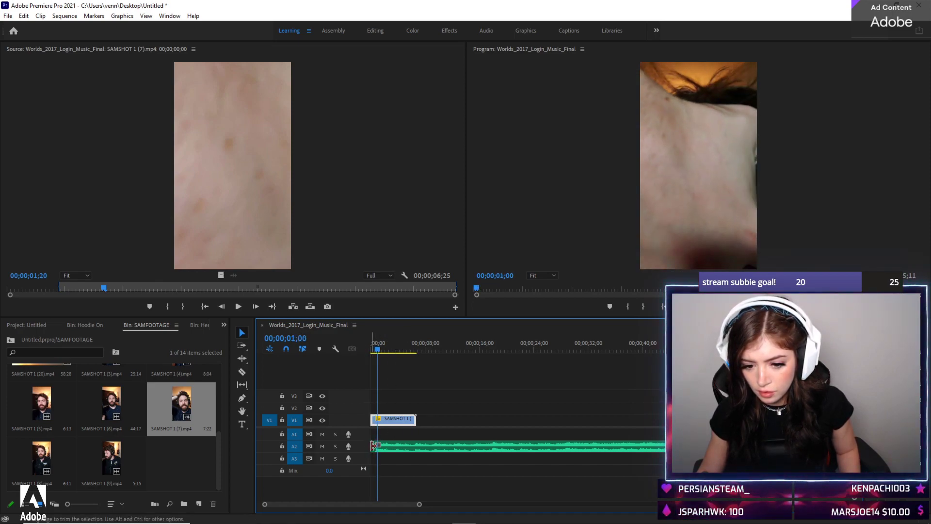
{"action": "left_click_drag", "start_coordinate": [374, 446], "coordinate": [374, 445]}
{"action": "left_click", "coordinate": [380, 345]}
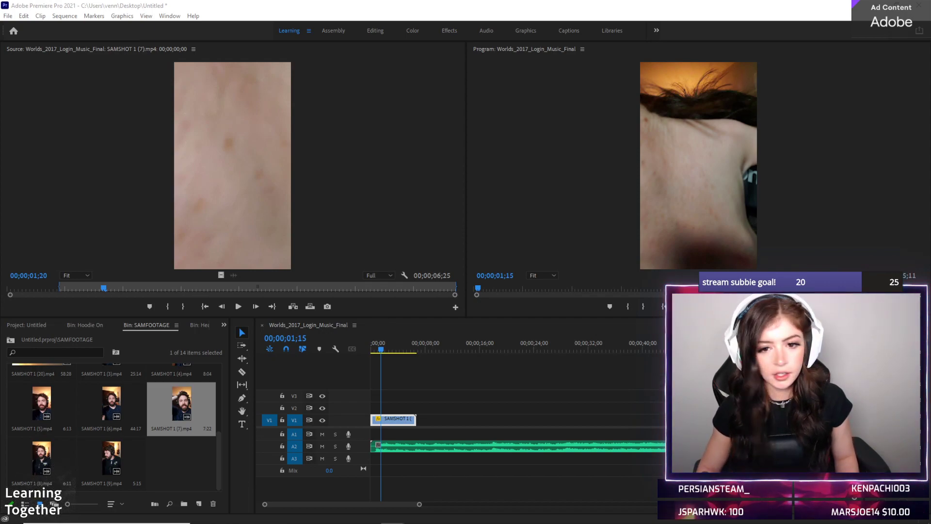
{"action": "left_click", "coordinate": [345, 350]}
{"action": "key", "text": "Home"}
{"action": "key", "text": "space"}
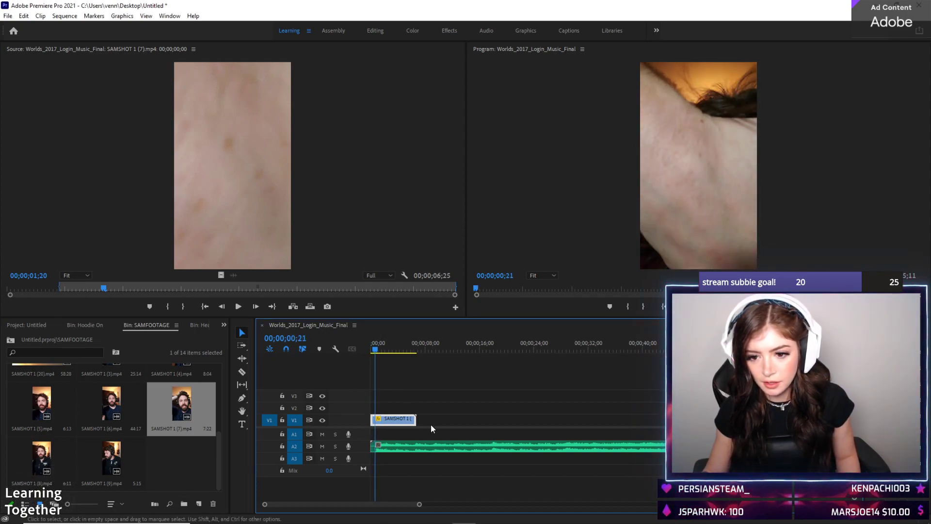
Trim about 20 frames off the start of the music clip on A2 and move the remainder to the sequence start
{"action": "scroll", "coordinate": [393, 458], "scroll_direction": "up", "scroll_amount": 2}
{"action": "key", "text": "equal"}
{"action": "key", "text": "equal"}
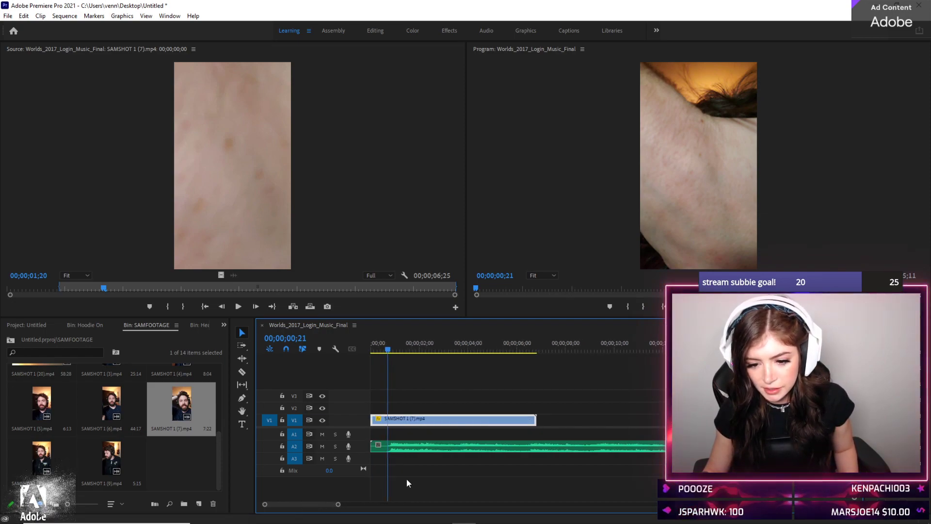
{"action": "key", "text": "equal"}
{"action": "key", "text": "equal"}
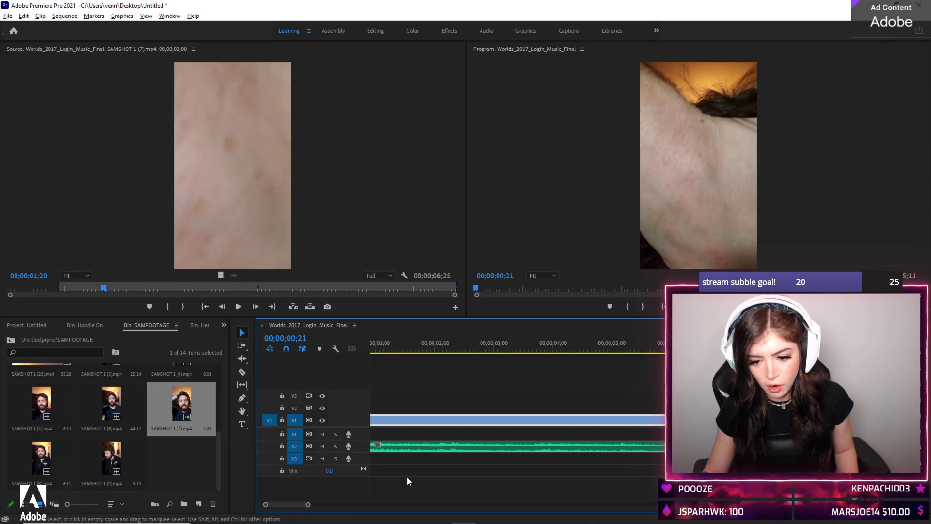
{"action": "left_click_drag", "start_coordinate": [295, 505], "coordinate": [269, 506]}
{"action": "left_click_drag", "start_coordinate": [375, 446], "coordinate": [413, 446]}
{"action": "left_click", "coordinate": [405, 349]}
{"action": "key", "text": "space"}
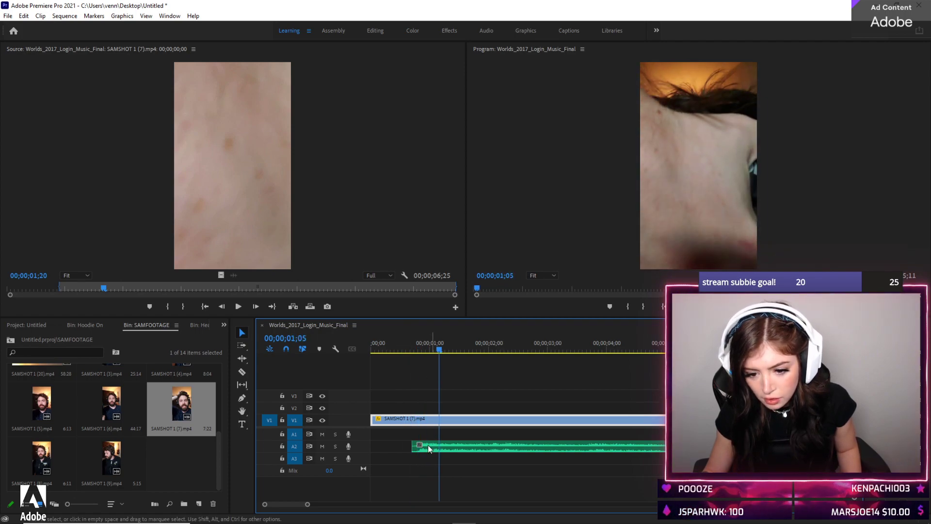
{"action": "left_click", "coordinate": [411, 446]}
{"action": "left_click_drag", "start_coordinate": [411, 446], "coordinate": [375, 444]}
{"action": "left_click_drag", "start_coordinate": [376, 349], "coordinate": [344, 351]}
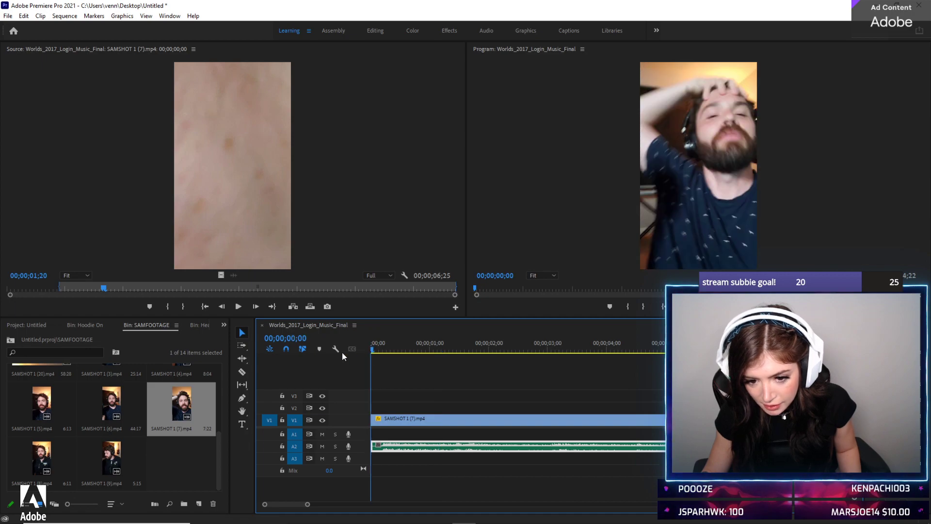
Trim about four frames off the start of SAMSHOT 1 (7).mp4 on V1, realign it to the sequence start and play the result
{"action": "key", "text": "space"}
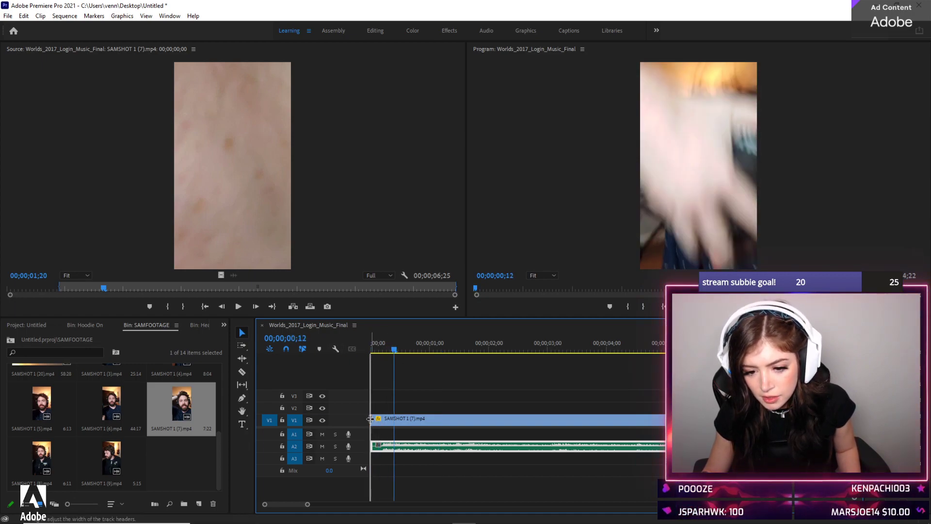
{"action": "left_click_drag", "start_coordinate": [372, 419], "coordinate": [377, 422]}
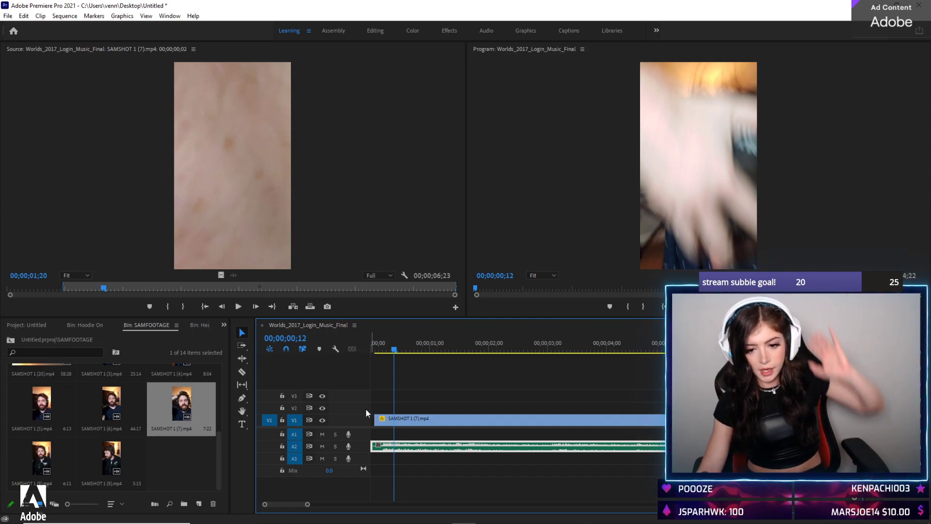
{"action": "left_click_drag", "start_coordinate": [377, 419], "coordinate": [376, 421]}
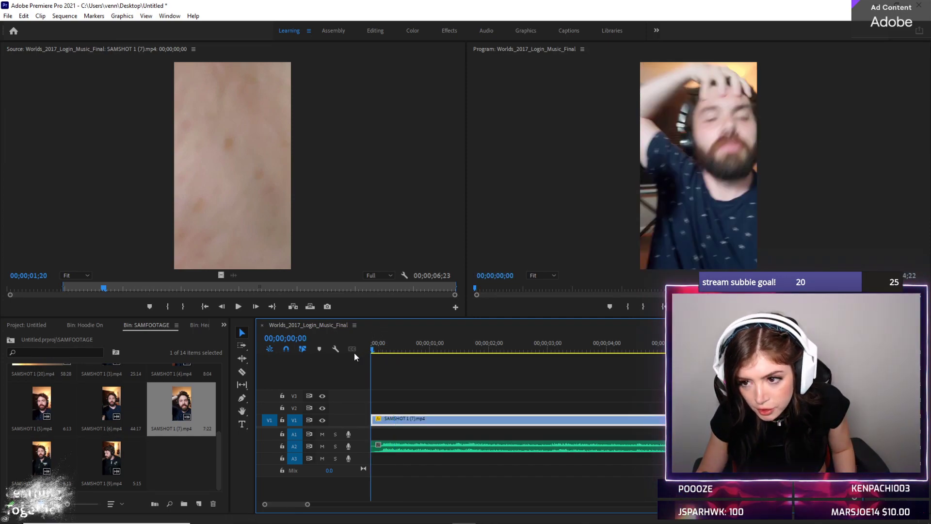
{"action": "left_click_drag", "start_coordinate": [373, 418], "coordinate": [371, 408]}
{"action": "left_click", "coordinate": [371, 387]}
{"action": "key", "text": "Home"}
{"action": "key", "text": "space"}
{"action": "key", "text": "space"}
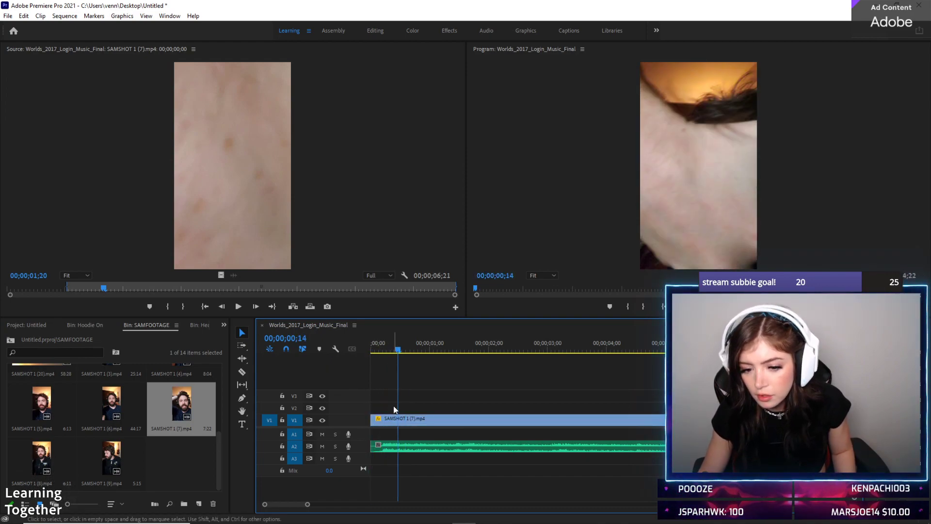
Examine the first frames of the sequence and the music waveform to find where the hand movement should meet the beat
{"action": "left_click", "coordinate": [386, 446]}
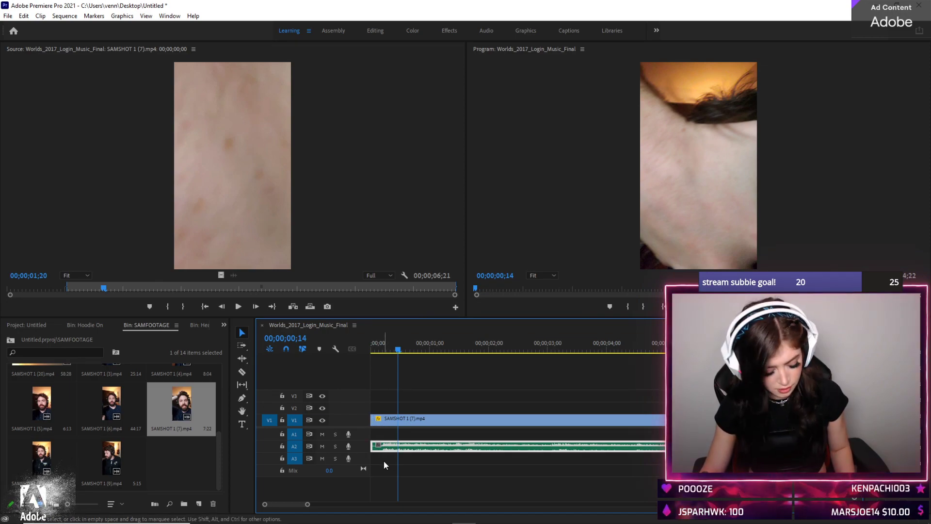
{"action": "key", "text": "="}
{"action": "key", "text": "="}
{"action": "key", "text": "="}
{"action": "key", "text": "="}
{"action": "left_click_drag", "start_coordinate": [279, 503], "coordinate": [247, 504]}
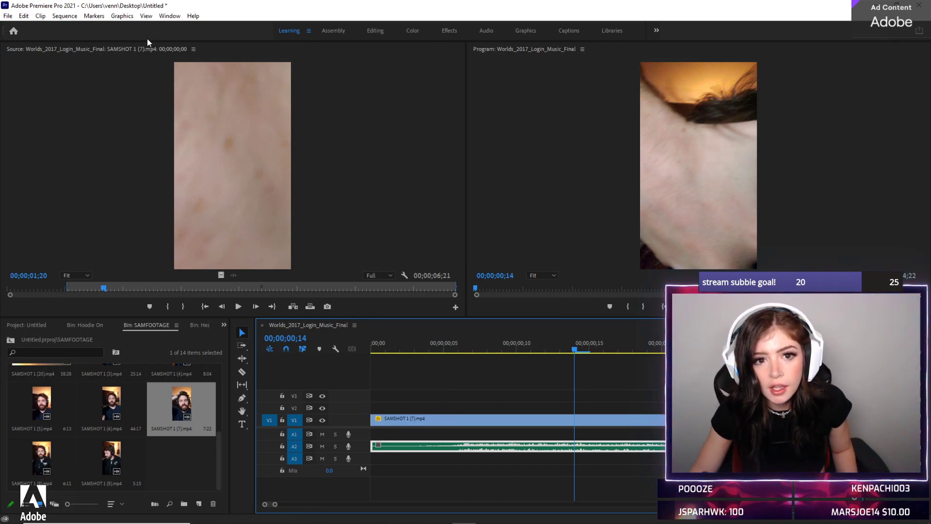
{"action": "left_click_drag", "start_coordinate": [435, 340], "coordinate": [312, 355]}
{"action": "key", "text": "space"}
{"action": "key", "text": "space"}
{"action": "left_click", "coordinate": [375, 347]}
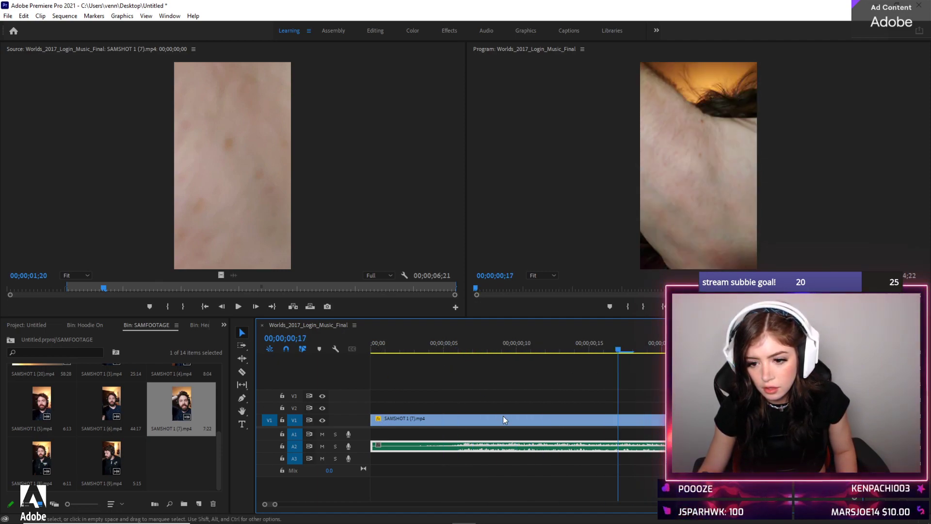
{"action": "left_click", "coordinate": [489, 346]}
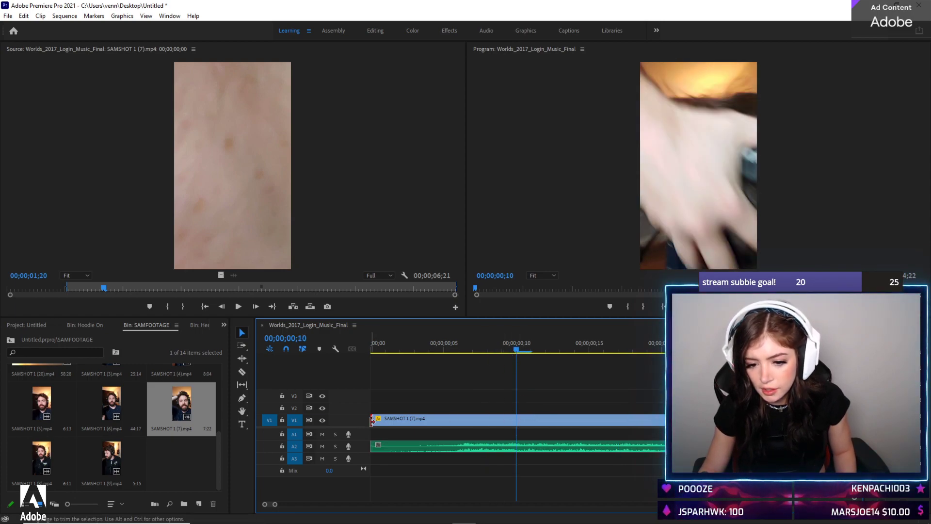
Trim two more frames off the start of the V1 clip, keep it at the sequence start and replay the opening
{"action": "left_click", "coordinate": [380, 350]}
{"action": "mouse_move", "coordinate": [372, 420]}
{"action": "left_mouse_down"}
{"action": "mouse_move", "coordinate": [399, 420]}
{"action": "mouse_move", "coordinate": [377, 418]}
{"action": "left_mouse_up"}
{"action": "key", "text": "space"}
{"action": "key", "text": "space"}
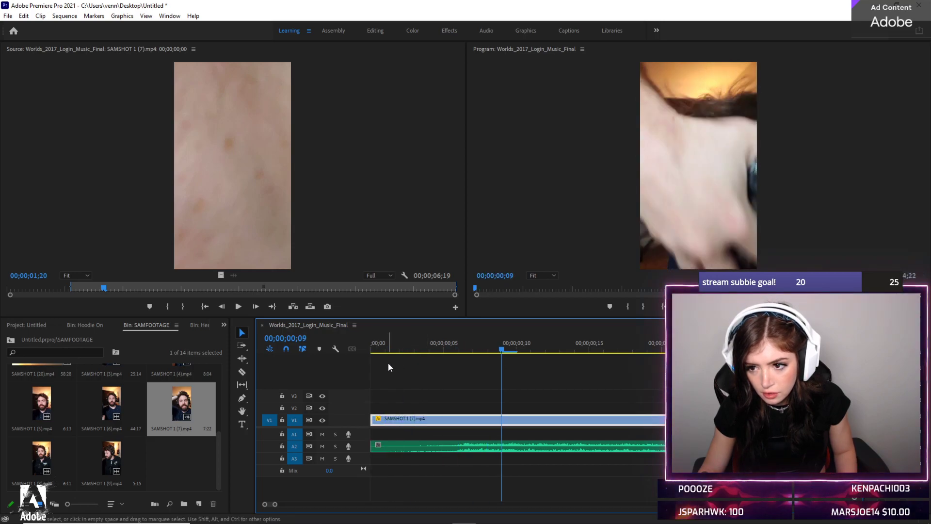
Split SAMSHOT 1 (7).mp4 on V1 at 00;00;00;09 and delete the part after the cut
{"action": "right_click", "coordinate": [501, 421]}
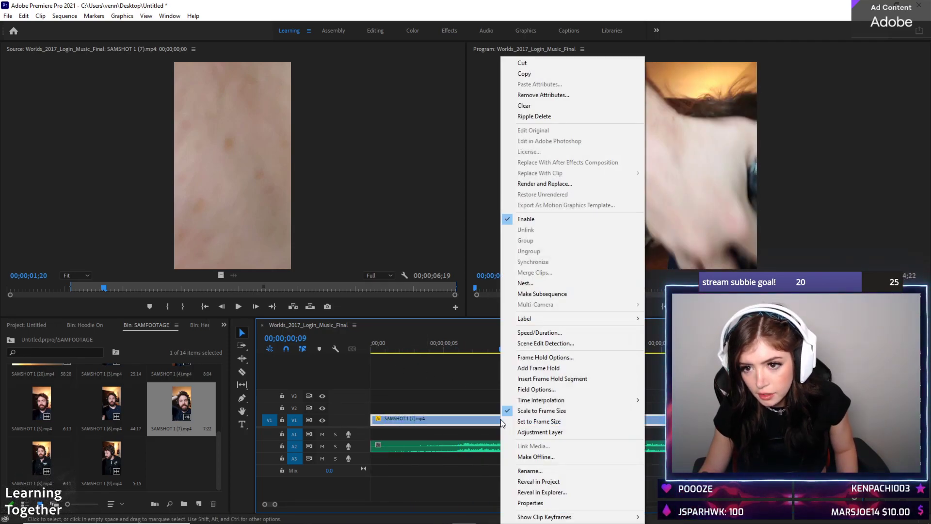
{"action": "left_click", "coordinate": [538, 421]}
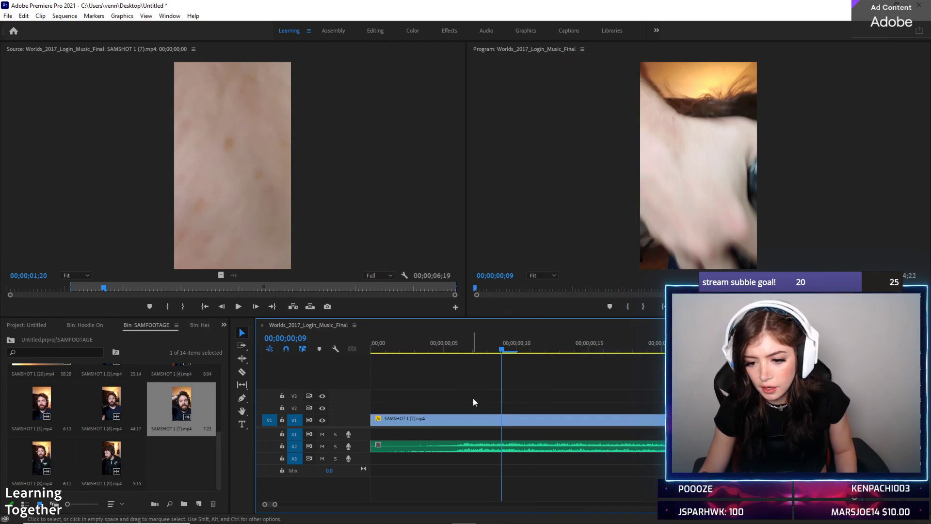
{"action": "left_click", "coordinate": [503, 419]}
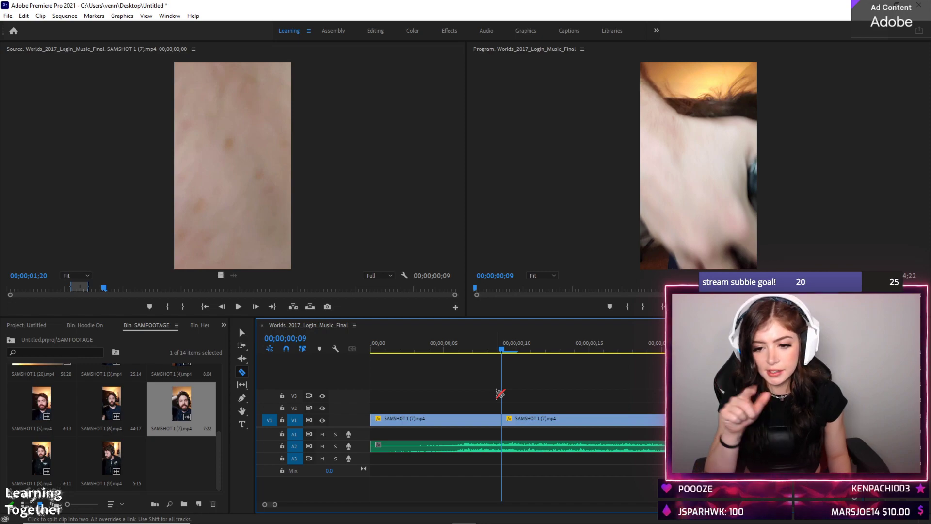
{"action": "key", "text": "v"}
{"action": "left_click", "coordinate": [537, 417]}
{"action": "key", "text": "Delete"}
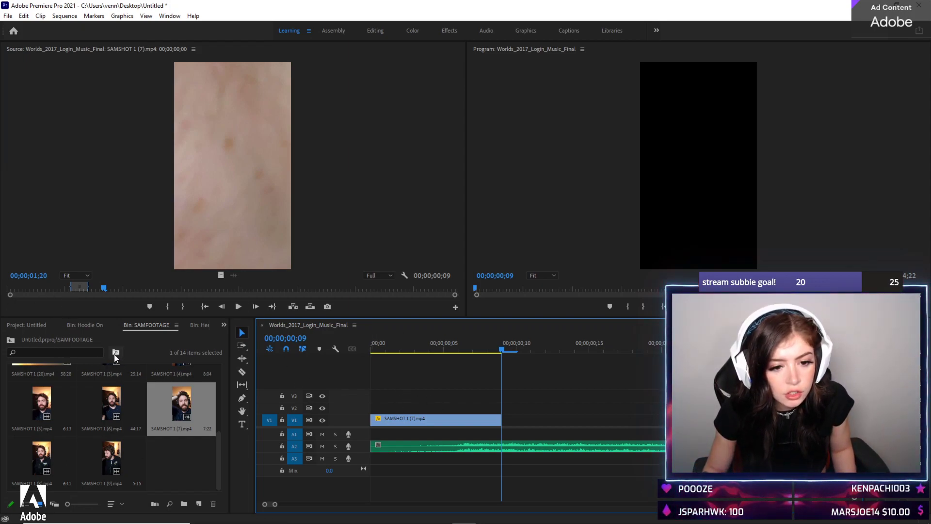
Open the Chrissy Footage bin and preview IMG_6214.MOV in the source monitor
{"action": "scroll", "coordinate": [220, 403], "scroll_direction": "up", "scroll_amount": 3}
{"action": "left_click", "coordinate": [88, 326]}
{"action": "left_click", "coordinate": [35, 325]}
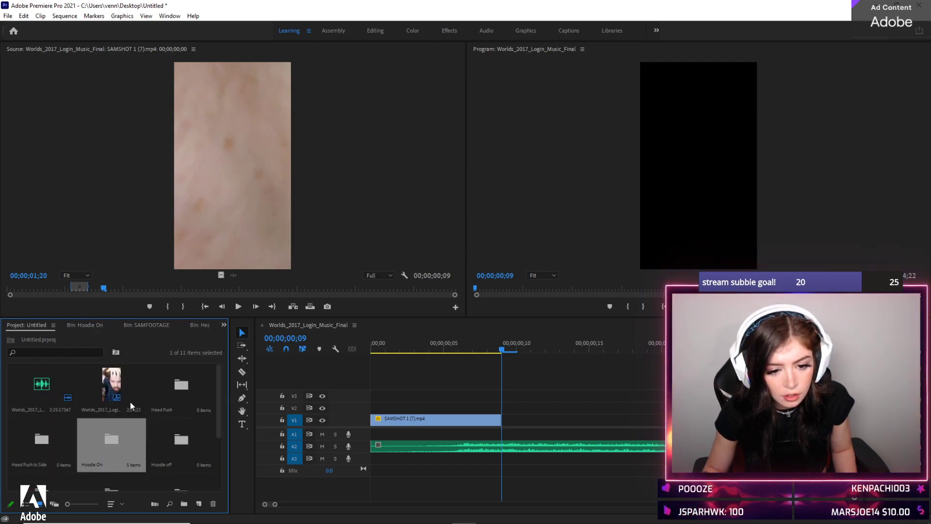
{"action": "scroll", "coordinate": [121, 397], "scroll_direction": "down", "scroll_amount": 1}
{"action": "double_click", "coordinate": [32, 473]}
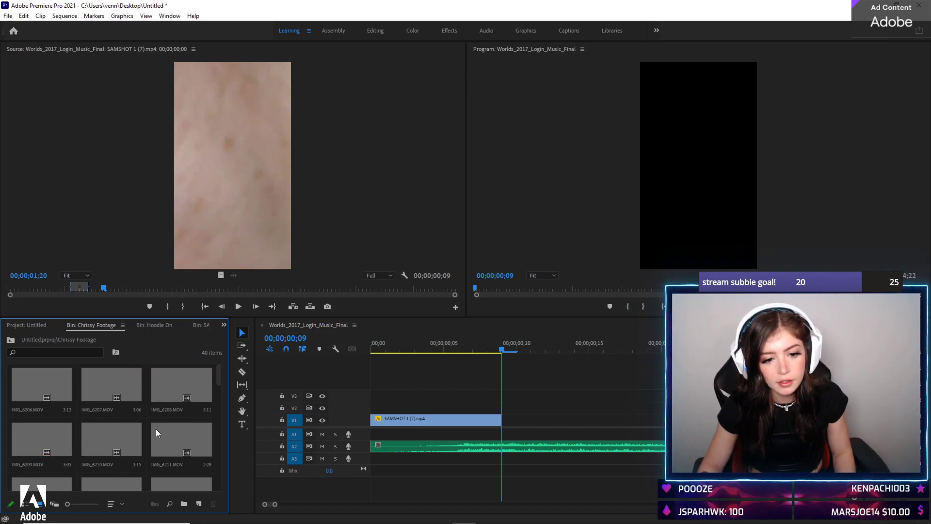
{"action": "scroll", "coordinate": [221, 411], "scroll_direction": "up", "scroll_amount": 2}
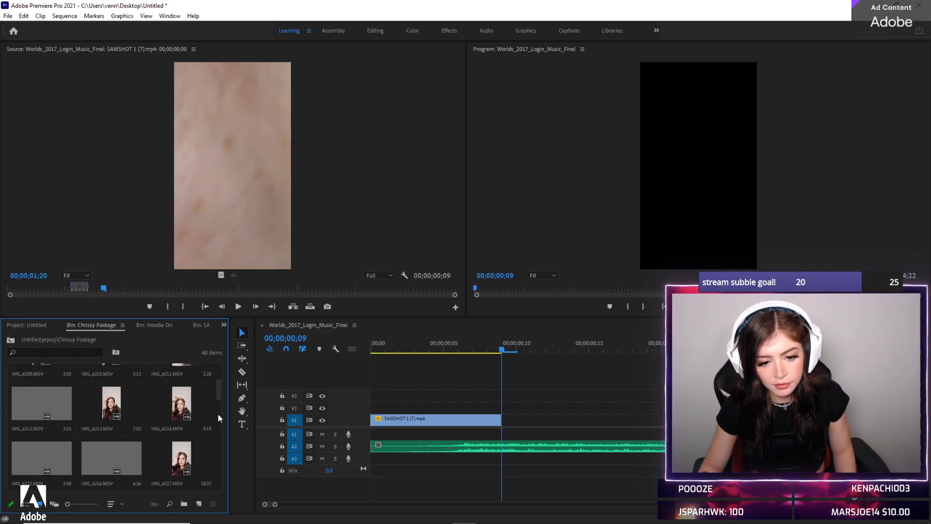
{"action": "left_click", "coordinate": [190, 398]}
{"action": "double_click", "coordinate": [184, 399]}
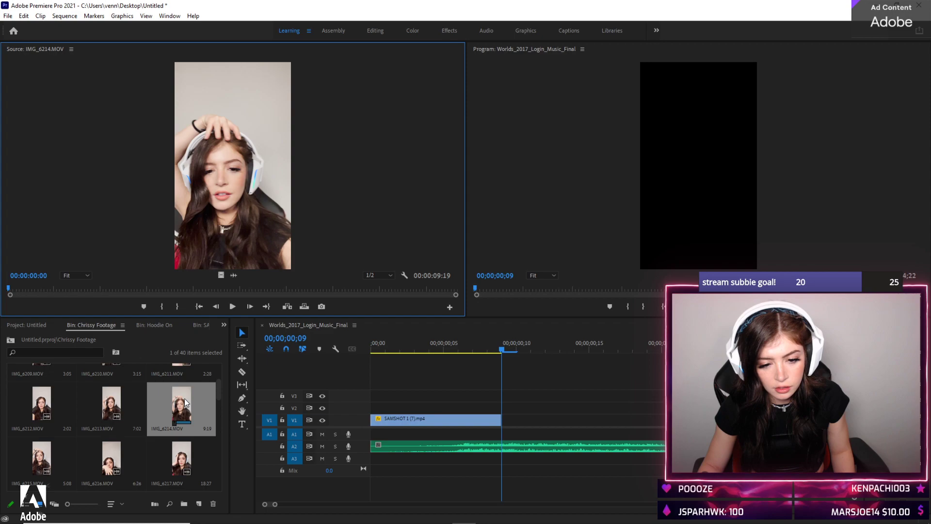
{"action": "key", "text": "space"}
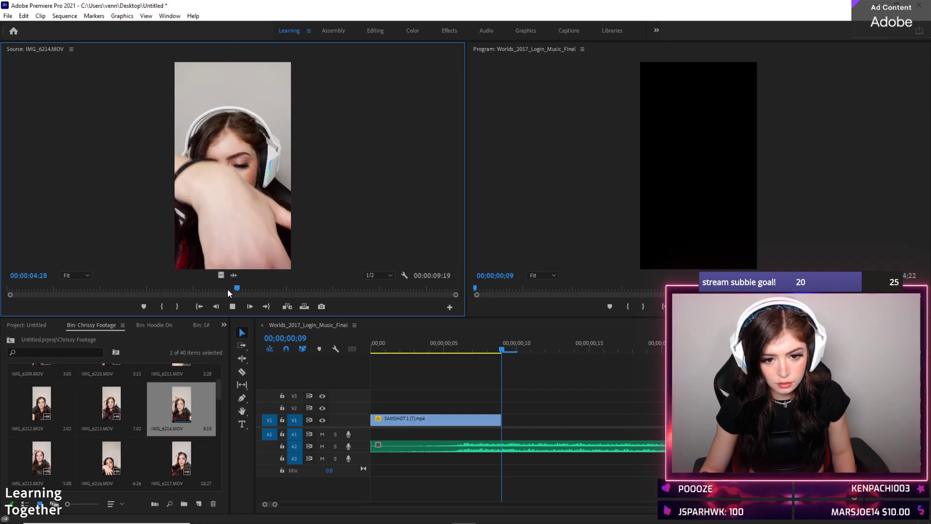
{"action": "key", "text": "space"}
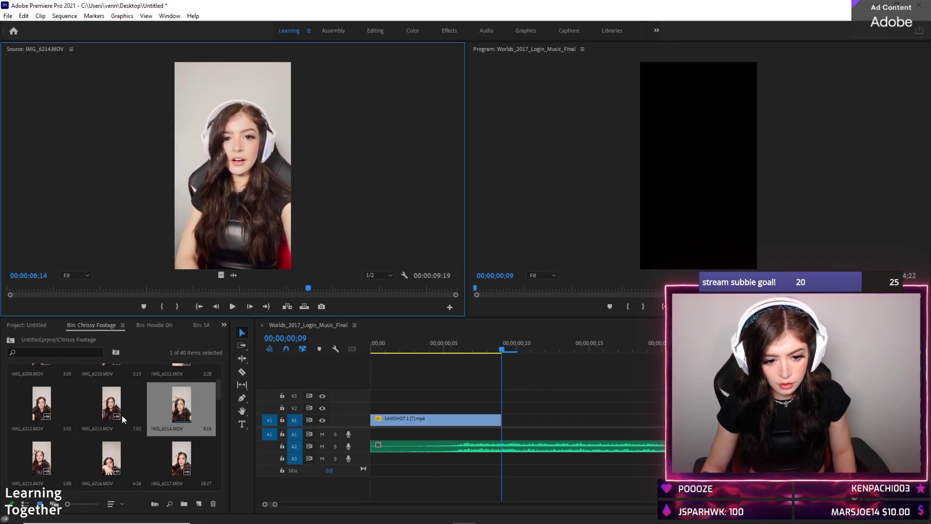
Preview IMG_6213.MOV and IMG_6212.MOV around their hand and head movements
{"action": "double_click", "coordinate": [119, 407]}
{"action": "left_click", "coordinate": [297, 288]}
{"action": "left_click", "coordinate": [318, 290]}
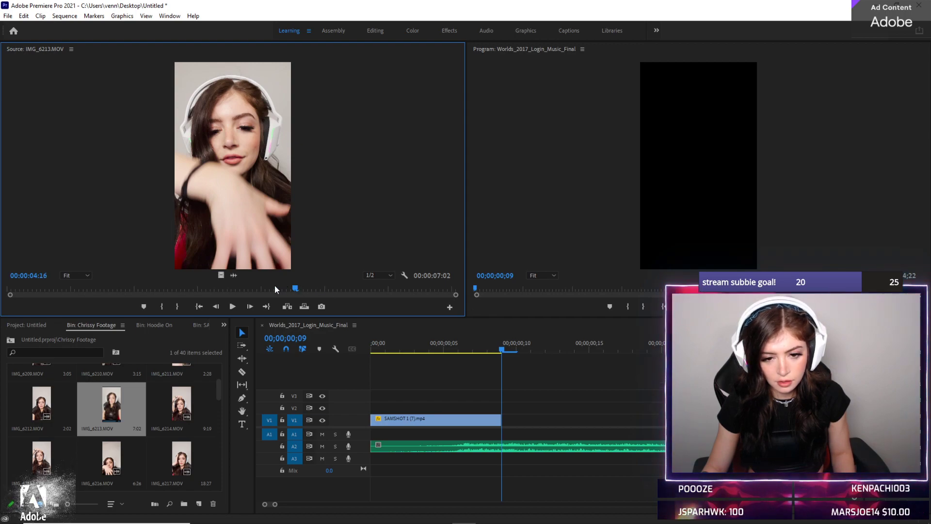
{"action": "key", "text": "space"}
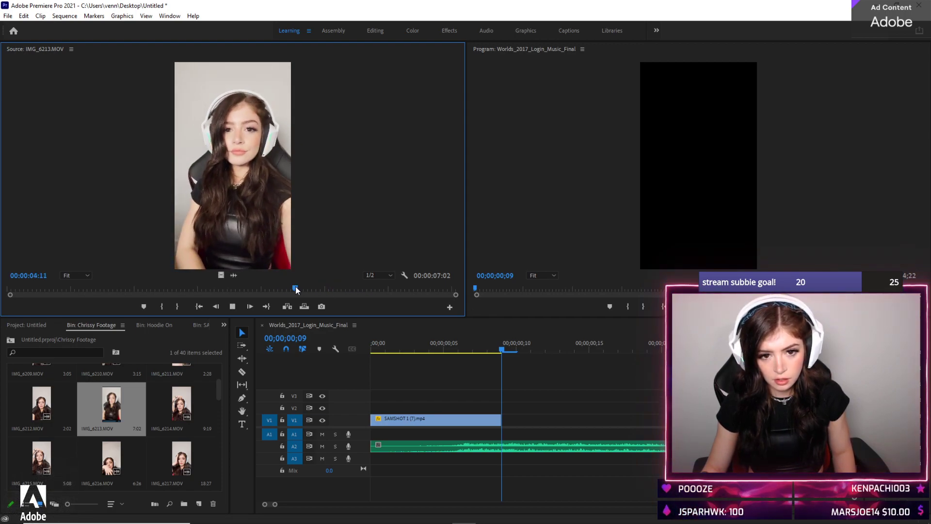
{"action": "left_click", "coordinate": [297, 289]}
{"action": "double_click", "coordinate": [68, 418]}
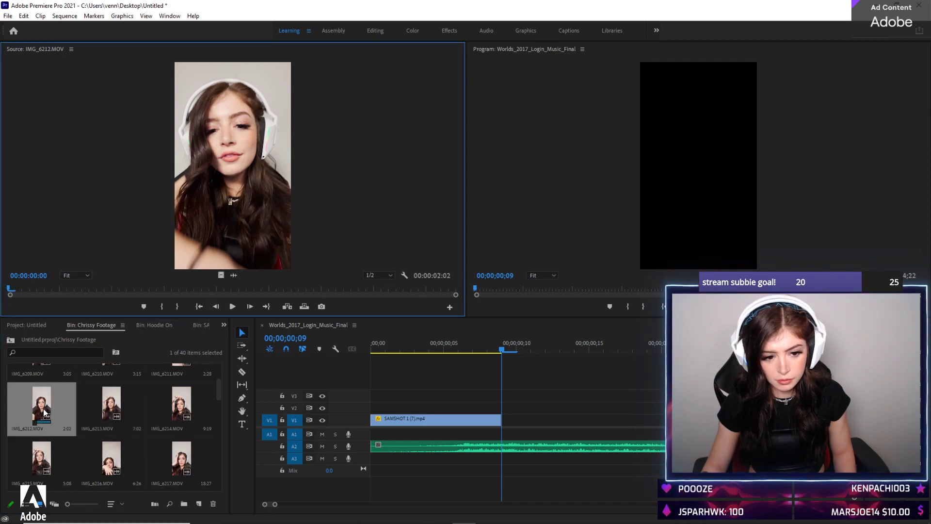
{"action": "left_click_drag", "start_coordinate": [311, 289], "coordinate": [226, 290]}
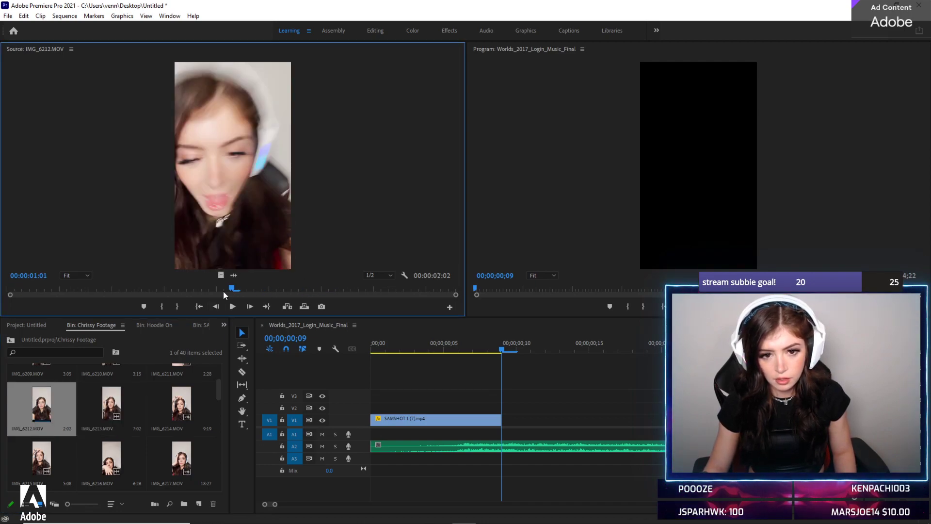
Preview IMG_6215.MOV and IMG_6216.MOV as candidates for the next shot
{"action": "double_click", "coordinate": [39, 458]}
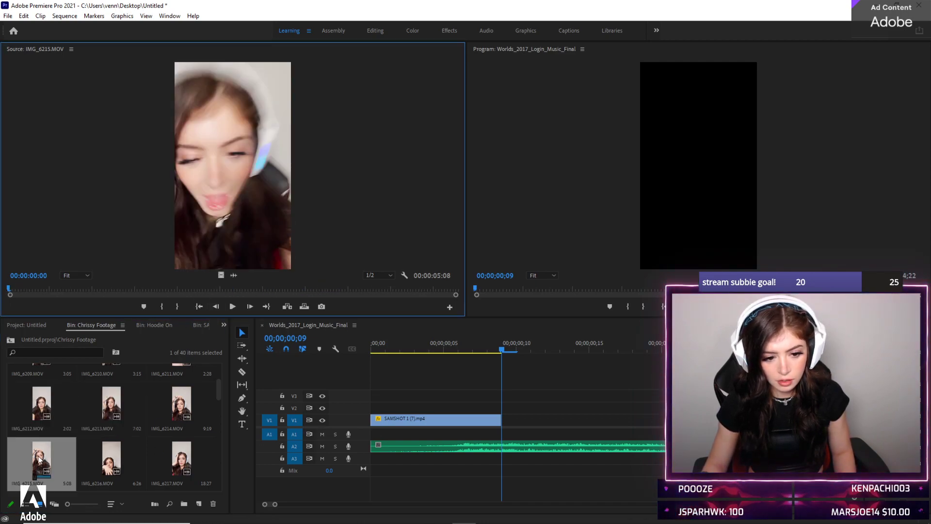
{"action": "left_click", "coordinate": [284, 290]}
{"action": "left_click_drag", "start_coordinate": [314, 293], "coordinate": [456, 291]}
{"action": "left_click", "coordinate": [100, 451]}
{"action": "double_click", "coordinate": [100, 450]}
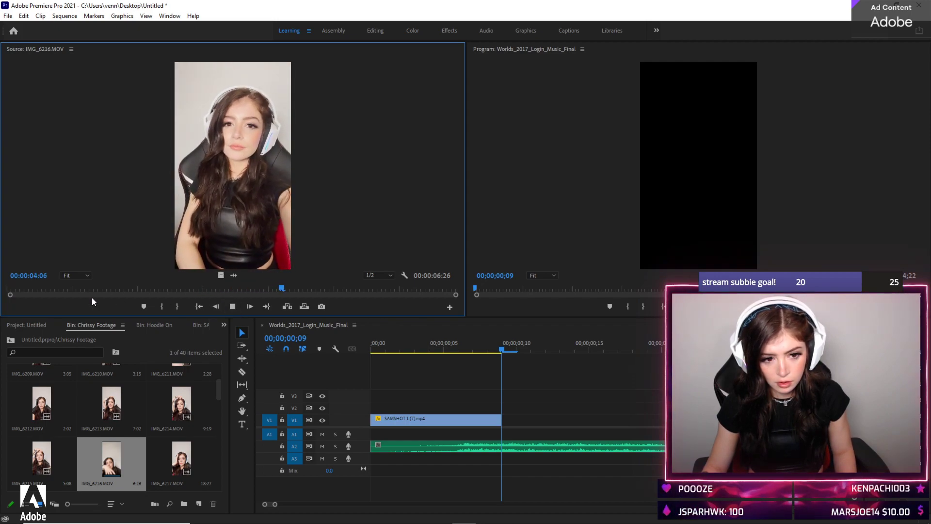
Recheck IMG_6214.MOV and place it on V1 directly after the SAMSHOT 1 (7).mp4 clip at 00;00;00;09
{"action": "double_click", "coordinate": [182, 391]}
{"action": "key", "text": "space"}
{"action": "key", "text": "space"}
{"action": "left_click_drag", "start_coordinate": [167, 392], "coordinate": [507, 419]}
Unlink the IMG_6214.MOV clip on the timeline and delete its audio from A1
{"action": "right_click", "coordinate": [523, 420]}
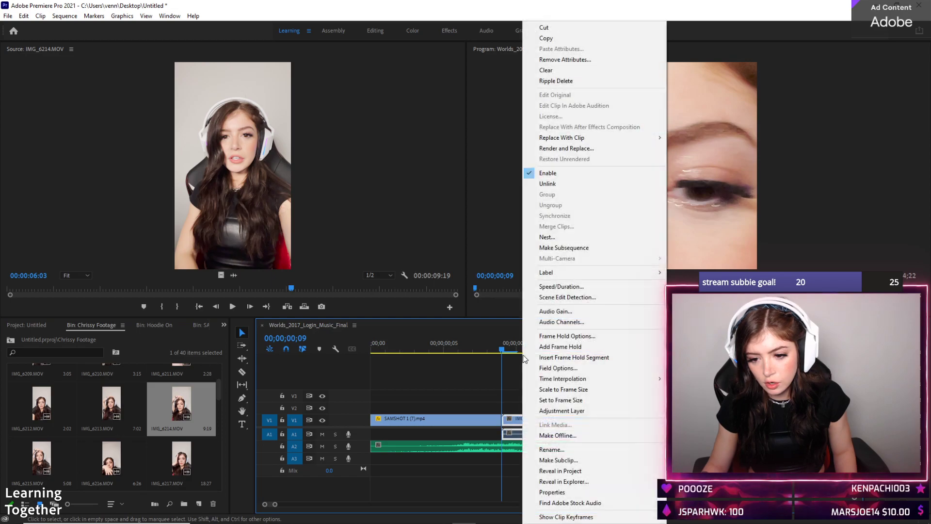
{"action": "right_click", "coordinate": [515, 420]}
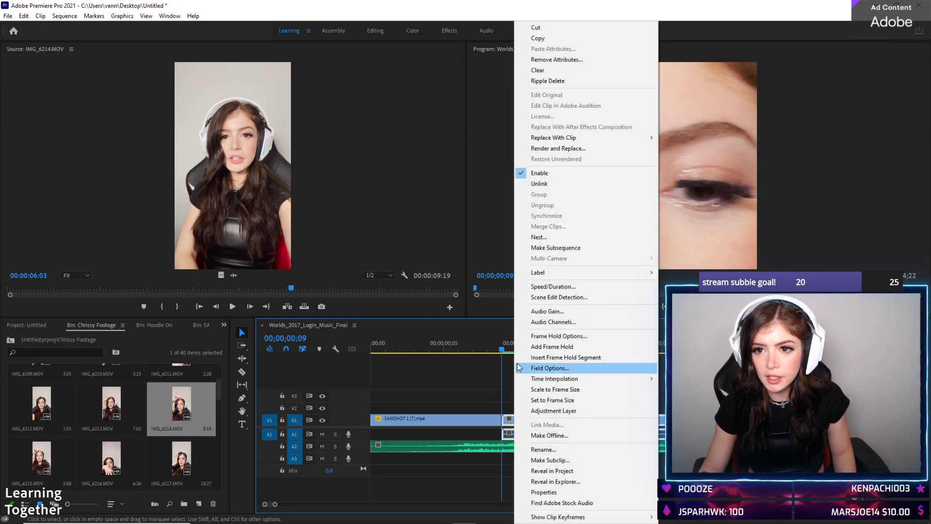
{"action": "left_click", "coordinate": [539, 185]}
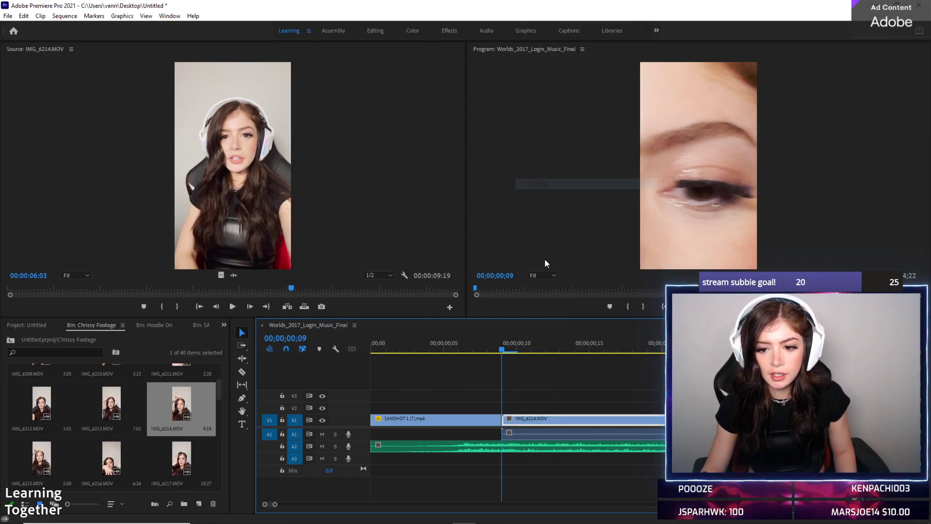
{"action": "left_click", "coordinate": [514, 433]}
{"action": "key", "text": "Delete"}
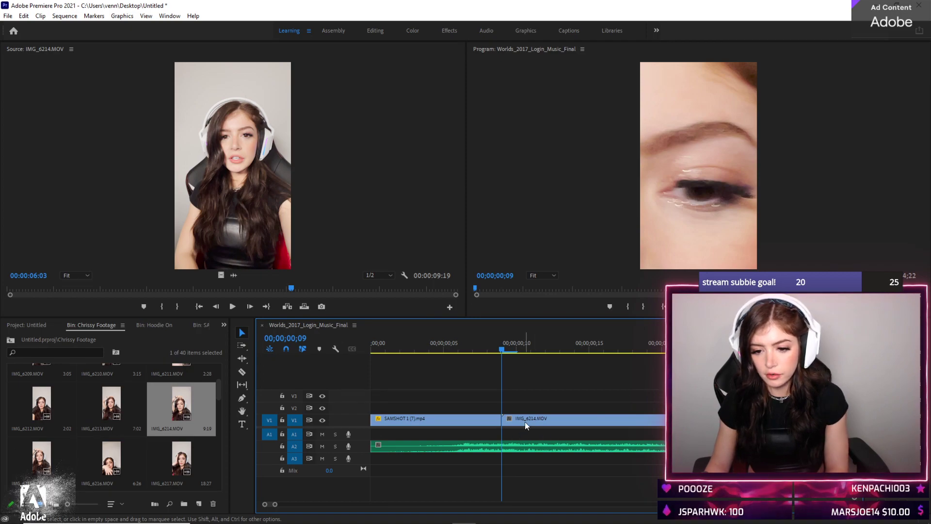
Trim the start of IMG_6214.MOV on V1 to the hand covering the lens and apply Scale to Frame Size
{"action": "left_click_drag", "start_coordinate": [503, 418], "coordinate": [607, 419]}
{"action": "mouse_move", "coordinate": [659, 347]}
{"action": "left_mouse_down"}
{"action": "mouse_move", "coordinate": [836, 347]}
{"action": "mouse_move", "coordinate": [665, 347]}
{"action": "left_mouse_up"}
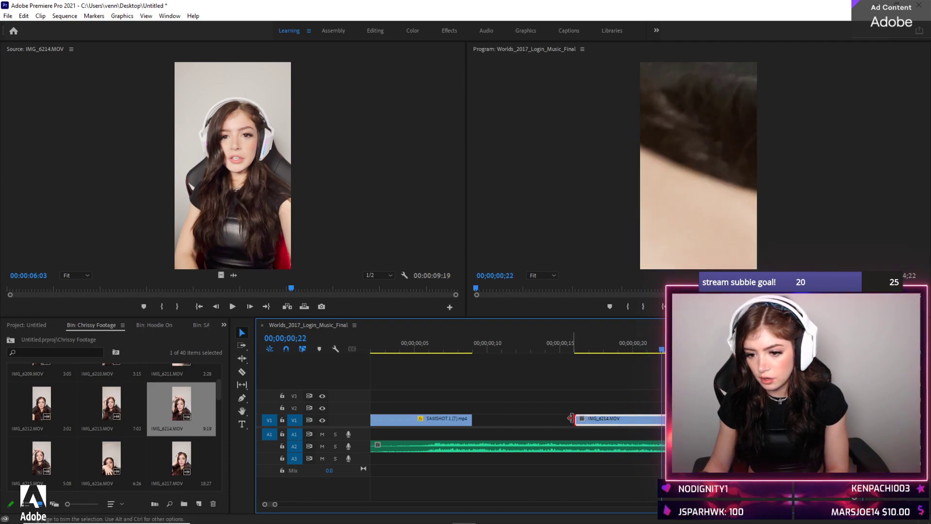
{"action": "left_click_drag", "start_coordinate": [571, 418], "coordinate": [599, 418]}
{"action": "right_click", "coordinate": [627, 419]}
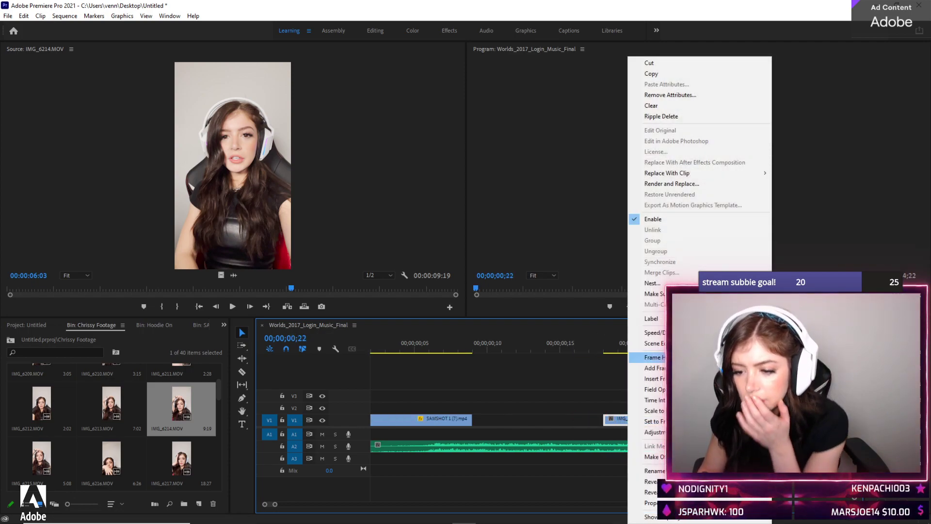
{"action": "left_click", "coordinate": [655, 410]}
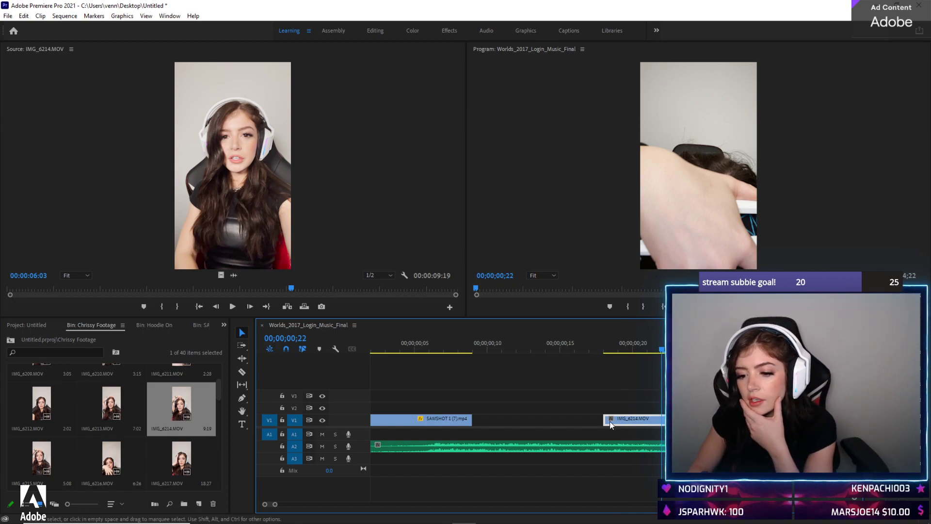
Move IMG_6214.MOV towards the SAMSHOT clip, split it at 00;00;03;16 where the hand leaves the lens, and delete the leading part
{"action": "key", "text": "Delete"}
{"action": "left_click_drag", "start_coordinate": [602, 422], "coordinate": [488, 420]}
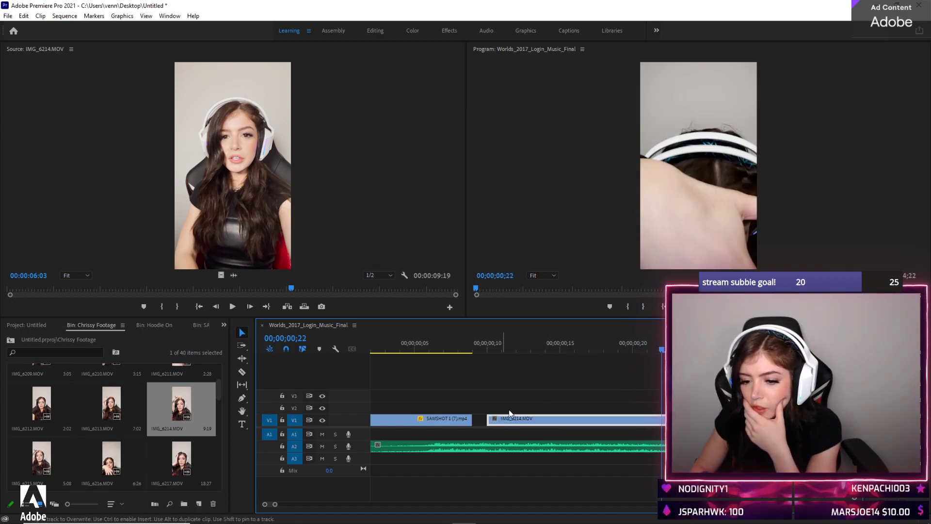
{"action": "left_click", "coordinate": [542, 347]}
{"action": "key", "text": "space"}
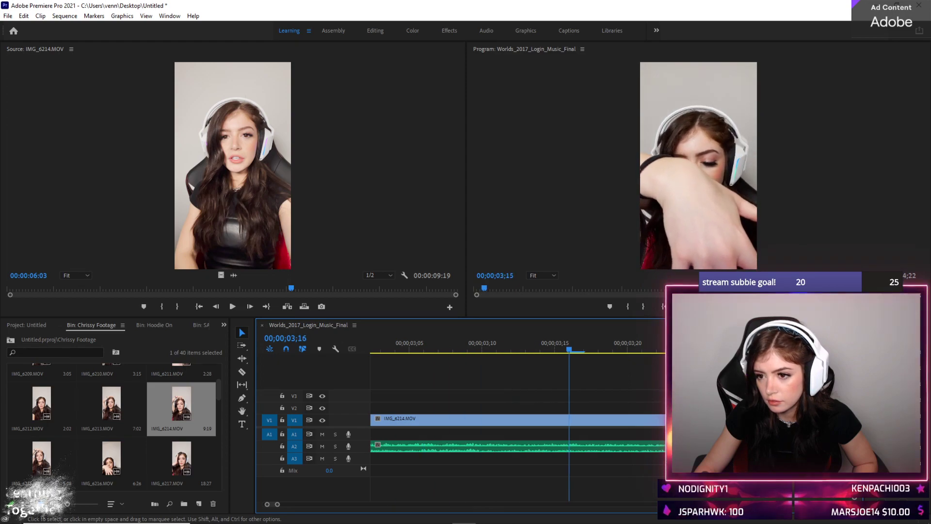
{"action": "left_click_drag", "start_coordinate": [383, 345], "coordinate": [361, 348]}
{"action": "scroll", "coordinate": [442, 381], "scroll_direction": "up", "scroll_amount": 2}
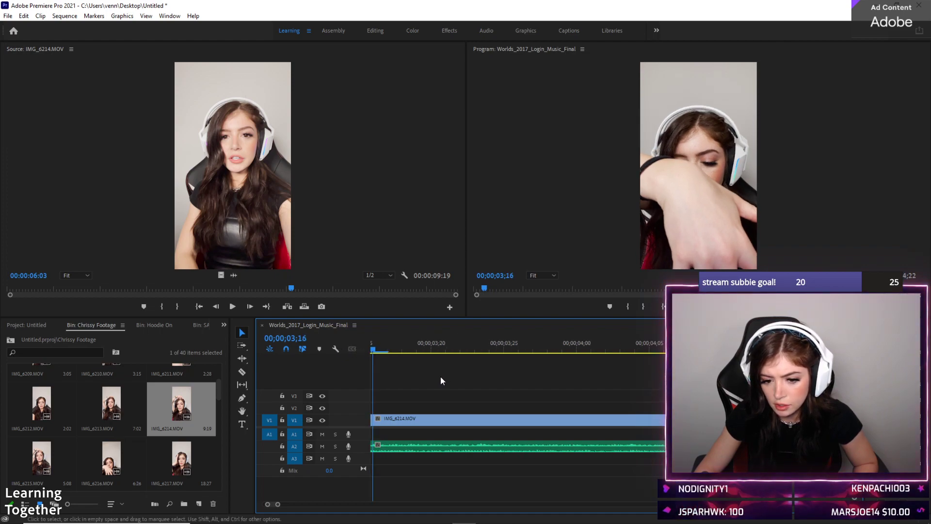
{"action": "left_click", "coordinate": [388, 420]}
{"action": "key", "text": "v"}
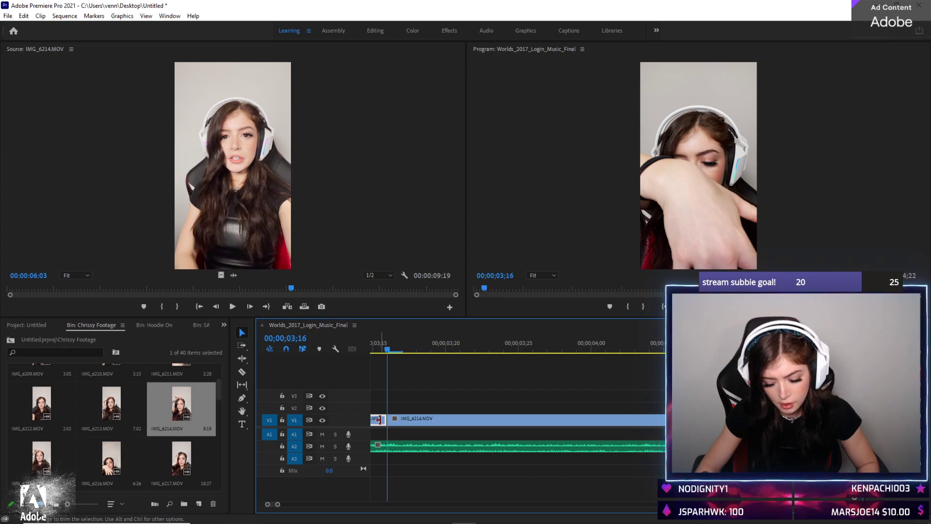
{"action": "key", "text": "Delete"}
Move the remaining IMG_6214.MOV piece directly against the end of the SAMSHOT clip at 00;00;00;09
{"action": "key", "text": "minus"}
{"action": "key", "text": "minus"}
{"action": "key", "text": "minus"}
{"action": "key", "text": "minus"}
{"action": "key", "text": "minus"}
{"action": "key", "text": "minus"}
{"action": "left_click_drag", "start_coordinate": [411, 412], "coordinate": [394, 412]}
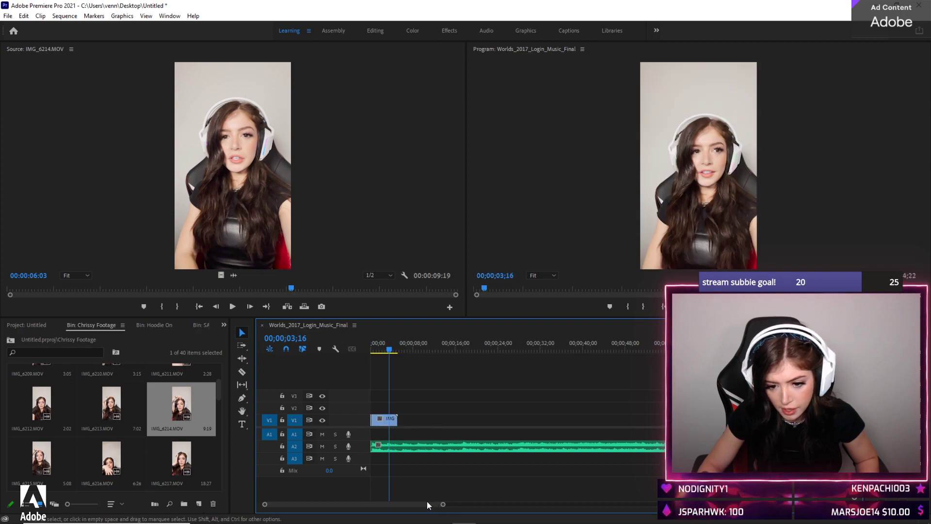
{"action": "key", "text": "equal"}
{"action": "key", "text": "equal"}
{"action": "key", "text": "equal"}
{"action": "key", "text": "equal"}
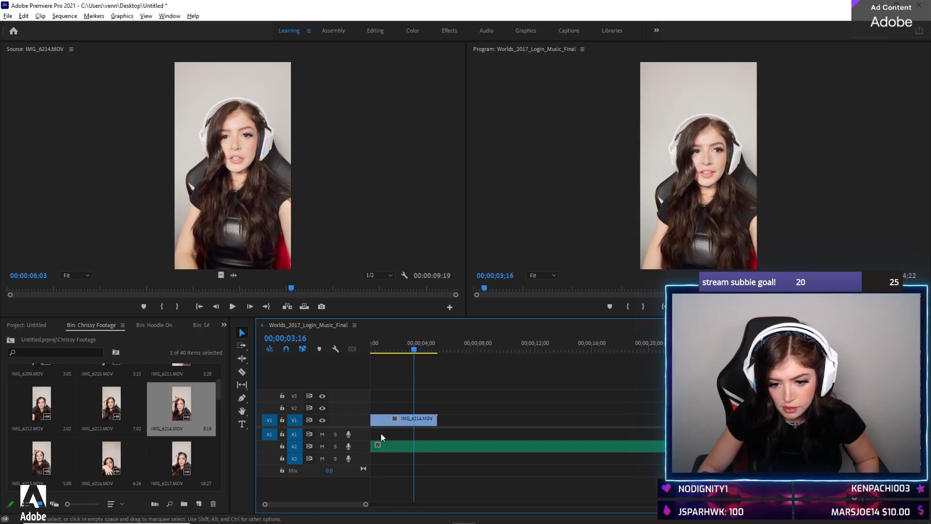
{"action": "key", "text": "equal"}
{"action": "key", "text": "equal"}
{"action": "key", "text": "equal"}
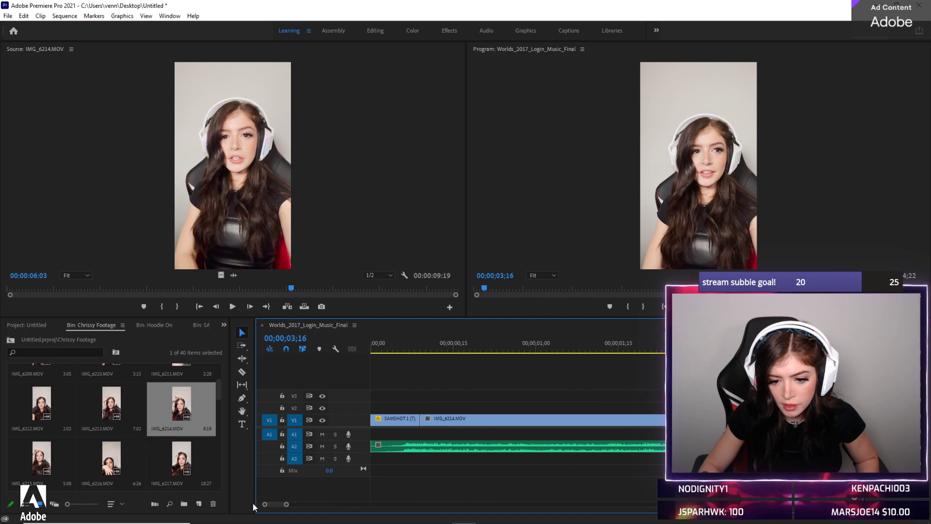
Compare the hand positions on both sides of the cut between the SAMSHOT clip and IMG_6214.MOV
{"action": "mouse_move", "coordinate": [409, 355]}
{"action": "left_mouse_down"}
{"action": "mouse_move", "coordinate": [526, 350]}
{"action": "mouse_move", "coordinate": [395, 349]}
{"action": "mouse_move", "coordinate": [411, 351]}
{"action": "left_mouse_up"}
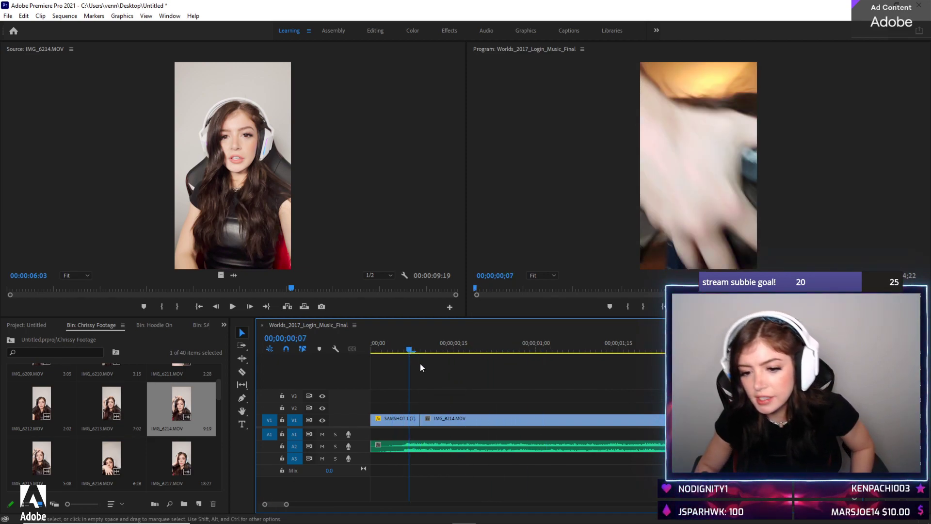
{"action": "left_click", "coordinate": [431, 349]}
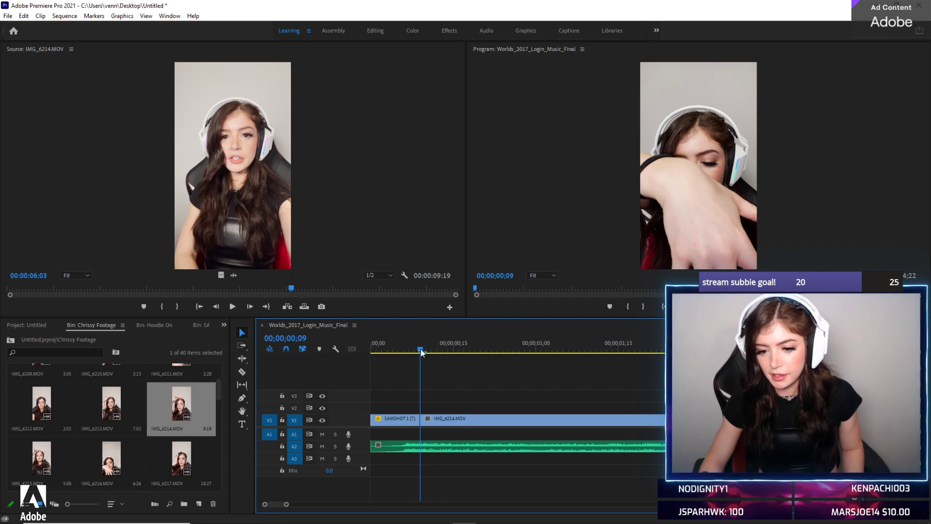
{"action": "left_click", "coordinate": [405, 350]}
{"action": "left_click", "coordinate": [398, 350]}
{"action": "left_click_drag", "start_coordinate": [398, 350], "coordinate": [411, 349]}
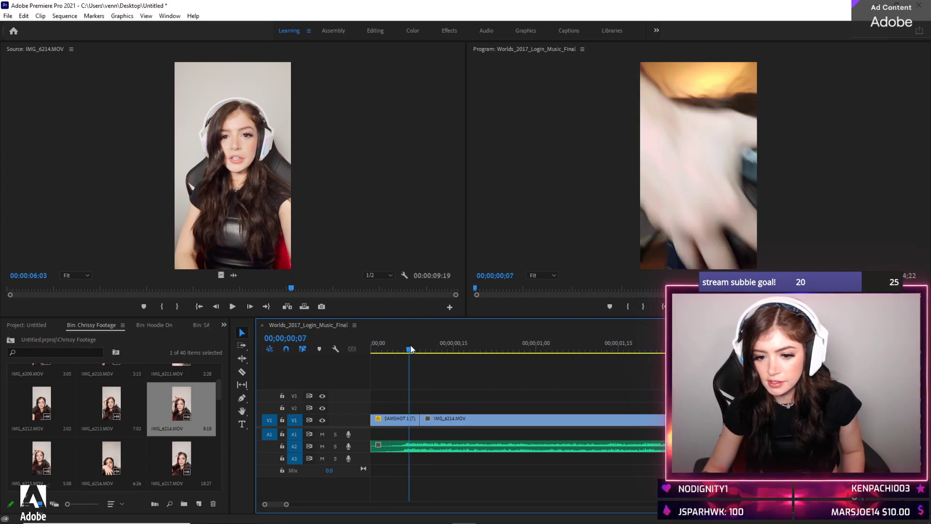
{"action": "left_click", "coordinate": [431, 348]}
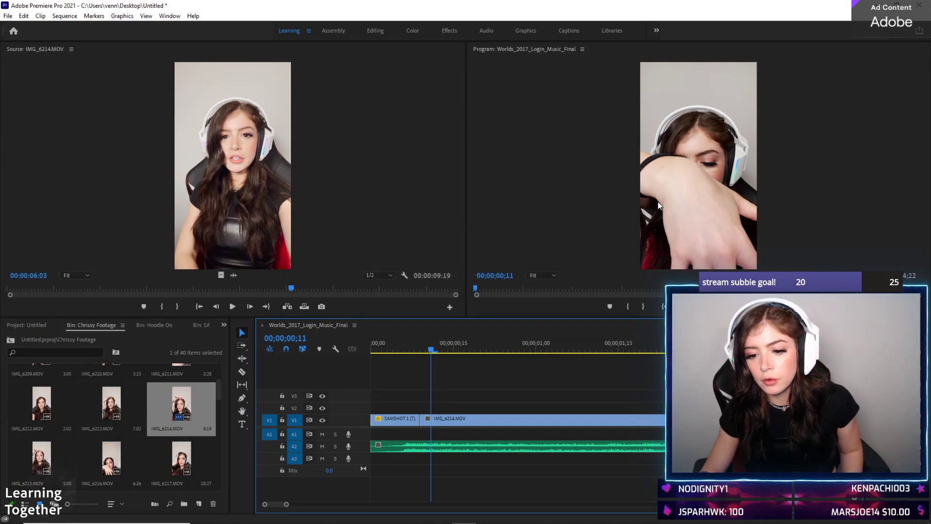
Turn off Scale to Frame Size for IMG_6214.MOV and select its picture for transforming
{"action": "right_click", "coordinate": [694, 212]}
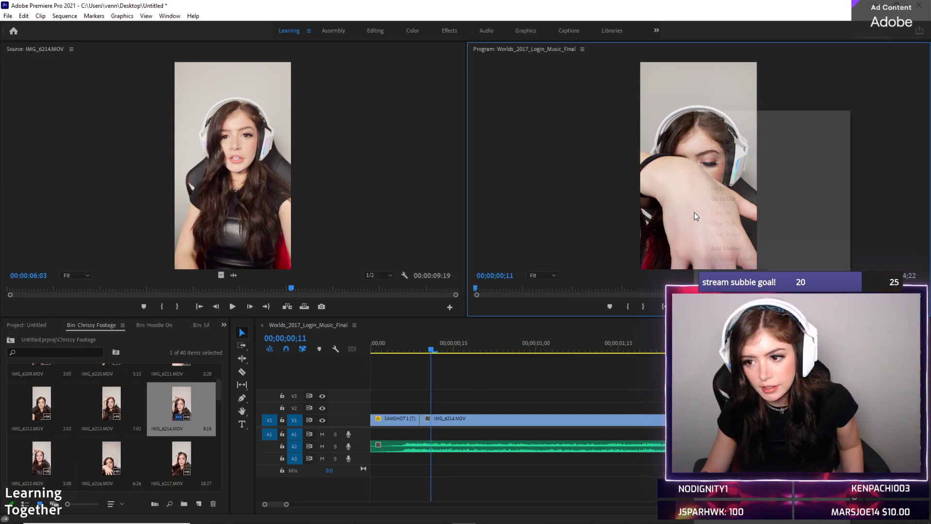
{"action": "left_click", "coordinate": [523, 375]}
{"action": "right_click", "coordinate": [443, 421]}
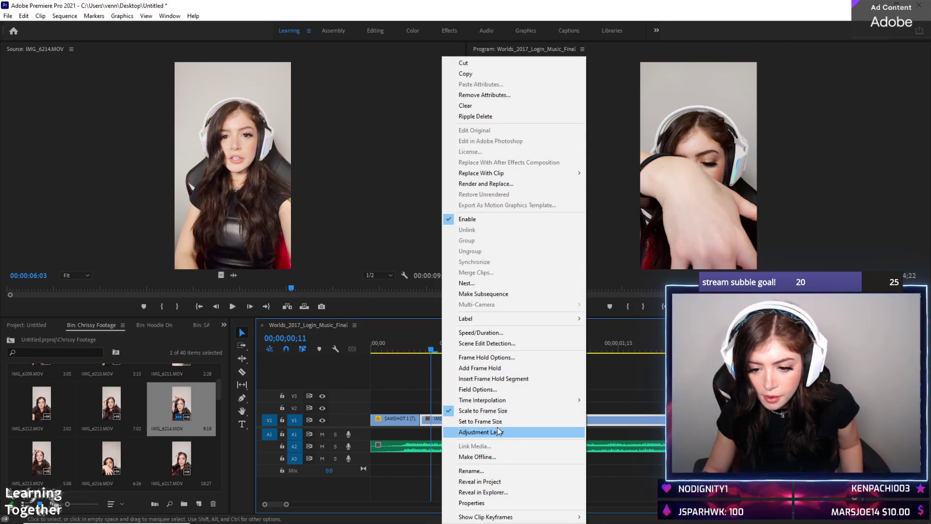
{"action": "left_click", "coordinate": [499, 411]}
{"action": "left_click", "coordinate": [734, 182]}
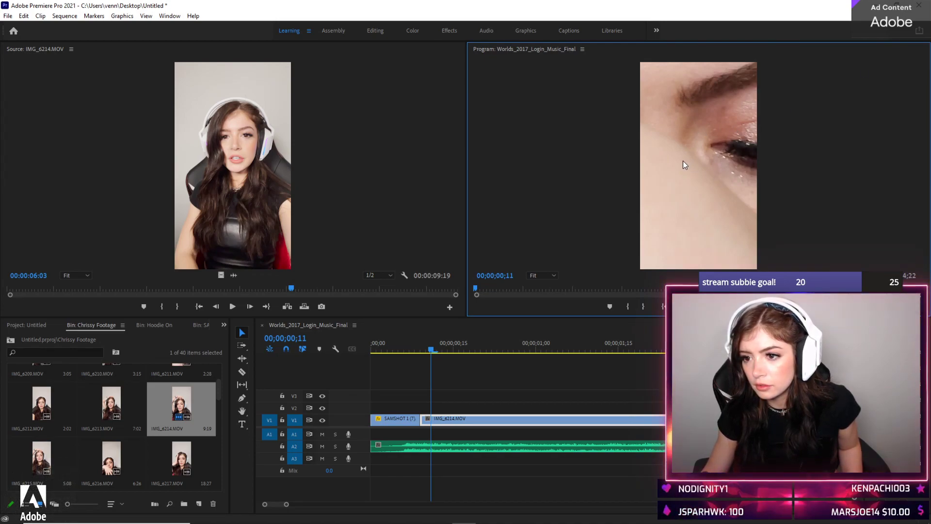
Scale down and reposition IMG_6214.MOV in the program monitor so it fills the vertical frame slightly enlarged
{"action": "left_click_drag", "start_coordinate": [694, 145], "coordinate": [531, 250]}
{"action": "left_click_drag", "start_coordinate": [602, 220], "coordinate": [724, 81]}
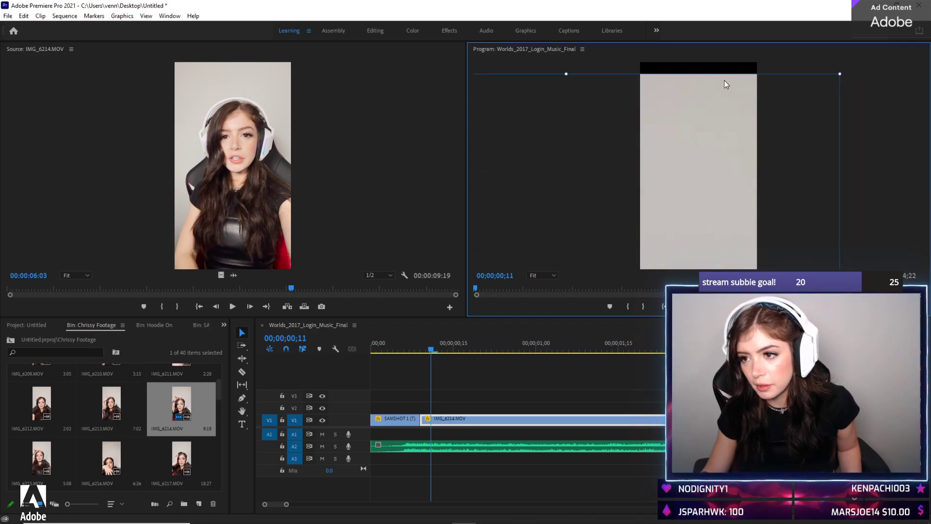
{"action": "left_click_drag", "start_coordinate": [838, 70], "coordinate": [758, 190]}
{"action": "left_click_drag", "start_coordinate": [687, 162], "coordinate": [547, 217]}
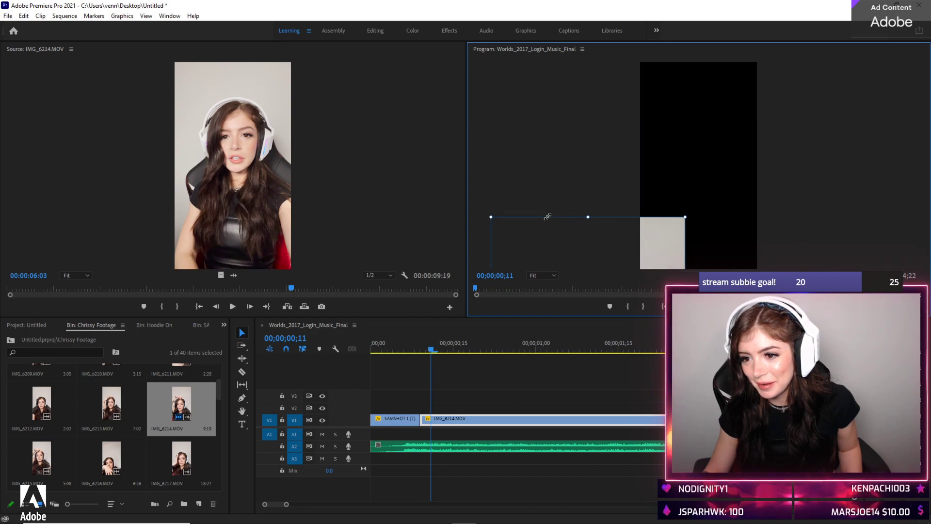
{"action": "left_click_drag", "start_coordinate": [624, 224], "coordinate": [736, 169]}
{"action": "left_click_drag", "start_coordinate": [785, 69], "coordinate": [736, 47]}
Play the cut from the SAMSHOT clip into IMG_6214.MOV repeatedly to judge how the hand movements match
{"action": "key", "text": "space"}
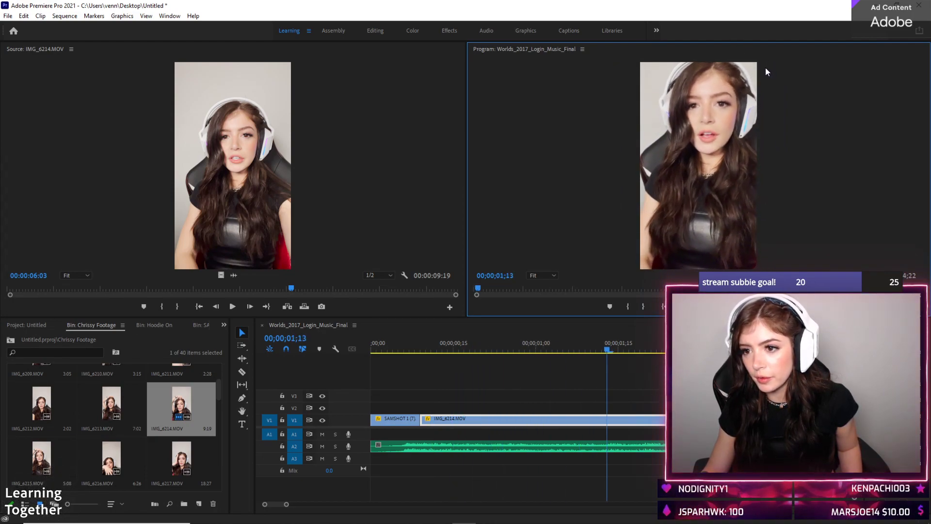
{"action": "key", "text": "space"}
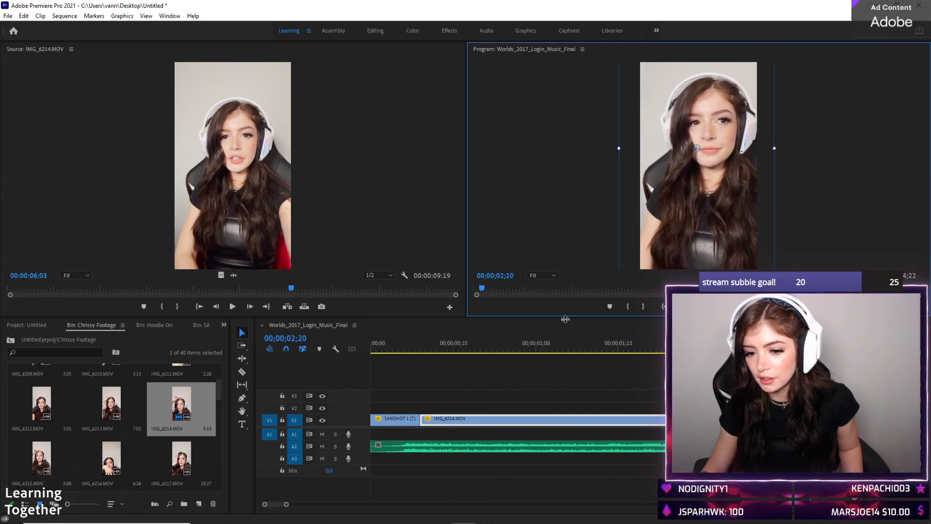
{"action": "left_click", "coordinate": [404, 348]}
{"action": "key", "text": "space"}
{"action": "left_click", "coordinate": [404, 347]}
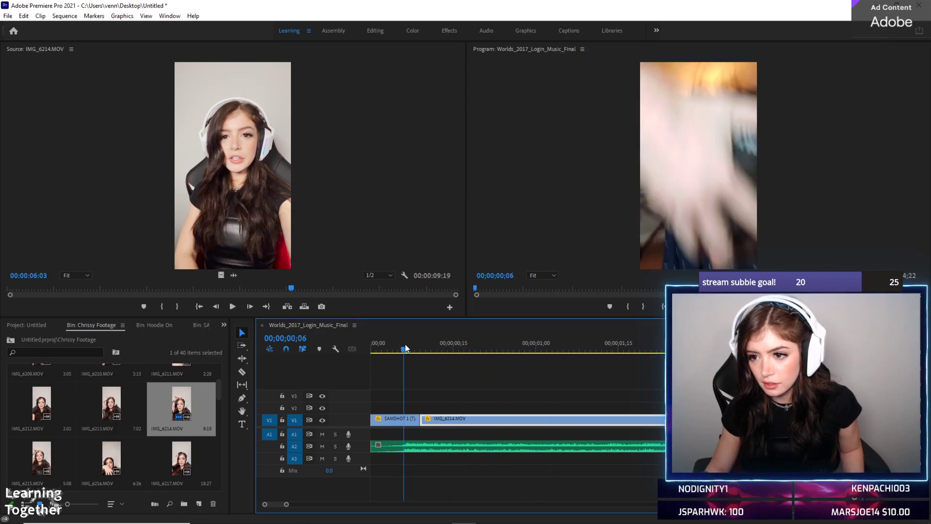
{"action": "left_click_drag", "start_coordinate": [421, 419], "coordinate": [441, 421]}
{"action": "left_click", "coordinate": [397, 348]}
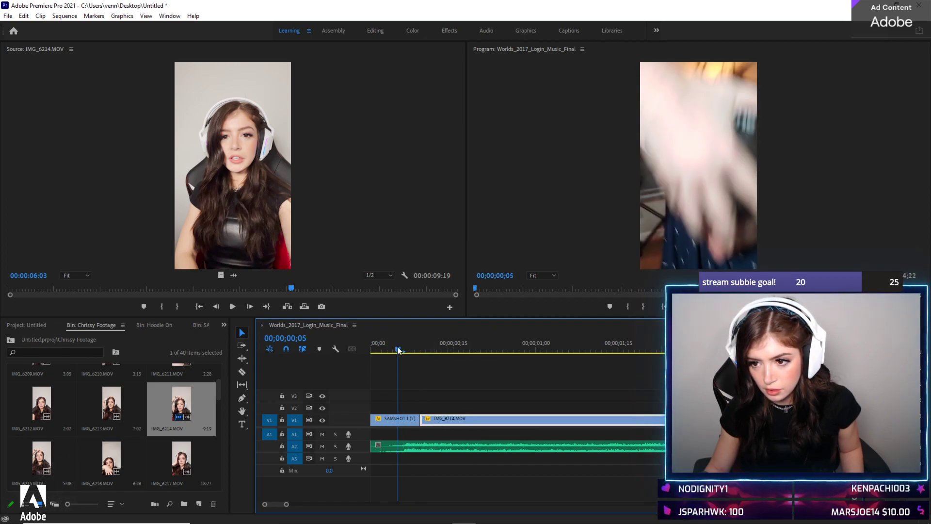
{"action": "key", "text": "space"}
{"action": "left_click", "coordinate": [393, 345]}
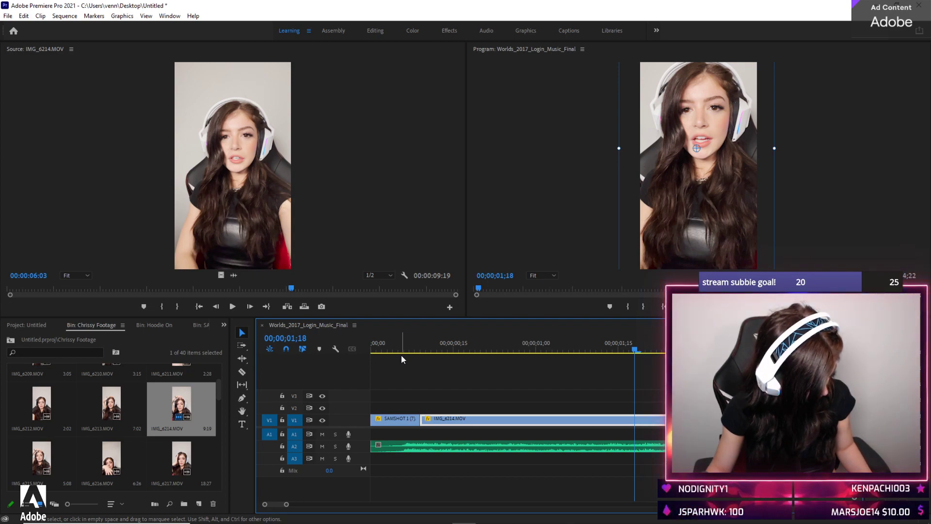
{"action": "left_click", "coordinate": [387, 341]}
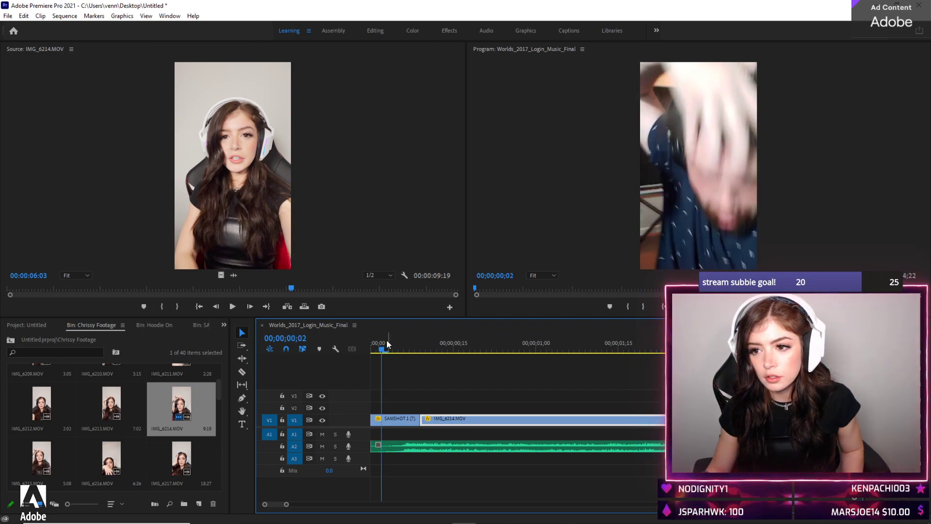
{"action": "key", "text": "space"}
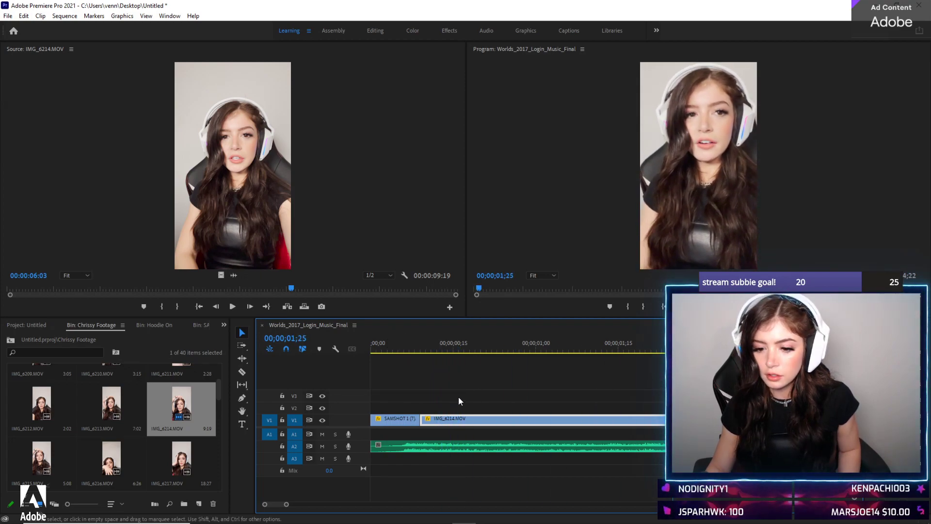
{"action": "left_click", "coordinate": [371, 344]}
{"action": "key", "text": "space"}
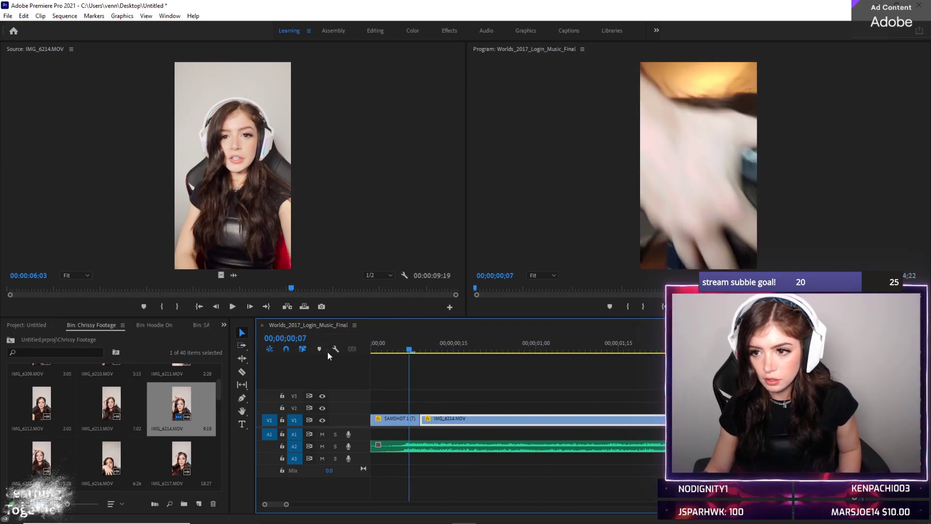
{"action": "key", "text": "space"}
Move the cut between the SAMSHOT clip and IMG_6214.MOV one frame earlier and replay the transition
{"action": "left_click_drag", "start_coordinate": [415, 419], "coordinate": [421, 424]}
{"action": "left_click", "coordinate": [386, 358]}
{"action": "left_click", "coordinate": [394, 351]}
{"action": "key", "text": "space"}
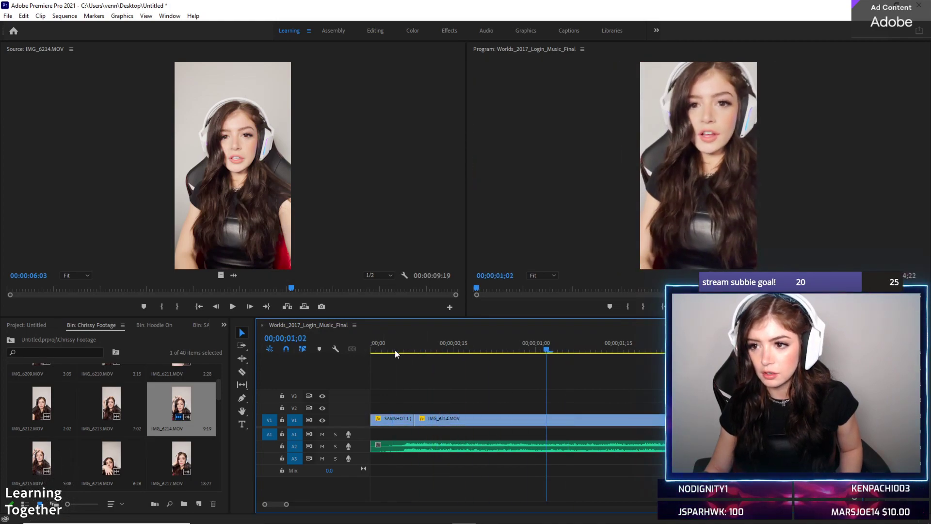
Remove IMG_6214.MOV from the sequence and preview IMG_6216.MOV, IMG_6215.MOV and IMG_6213.MOV as possible replacements
{"action": "left_click", "coordinate": [472, 419]}
{"action": "key", "text": "Delete"}
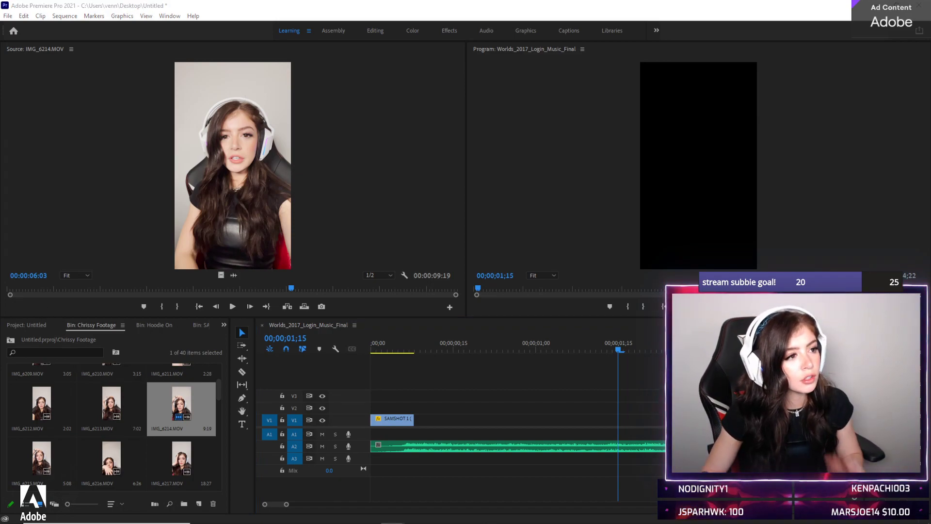
{"action": "double_click", "coordinate": [127, 461]}
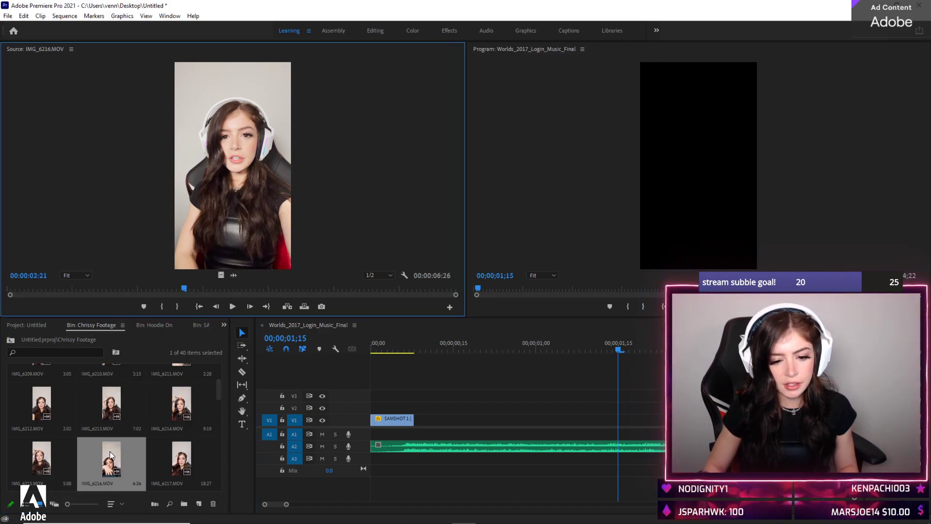
{"action": "key", "text": "space"}
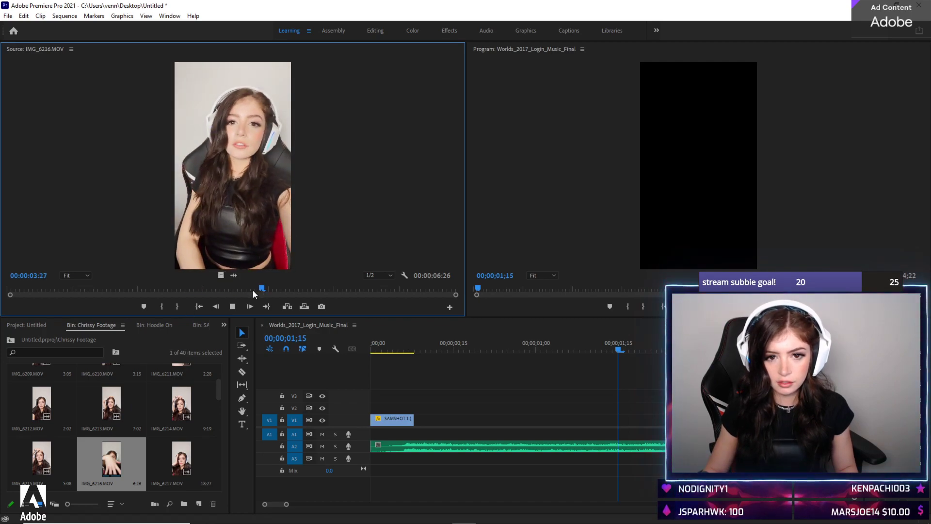
{"action": "double_click", "coordinate": [39, 455]}
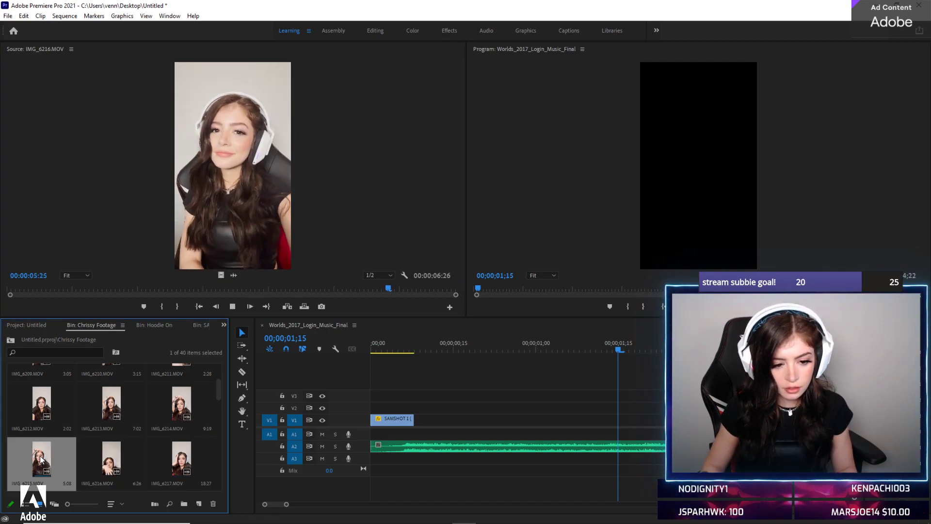
{"action": "key", "text": "space"}
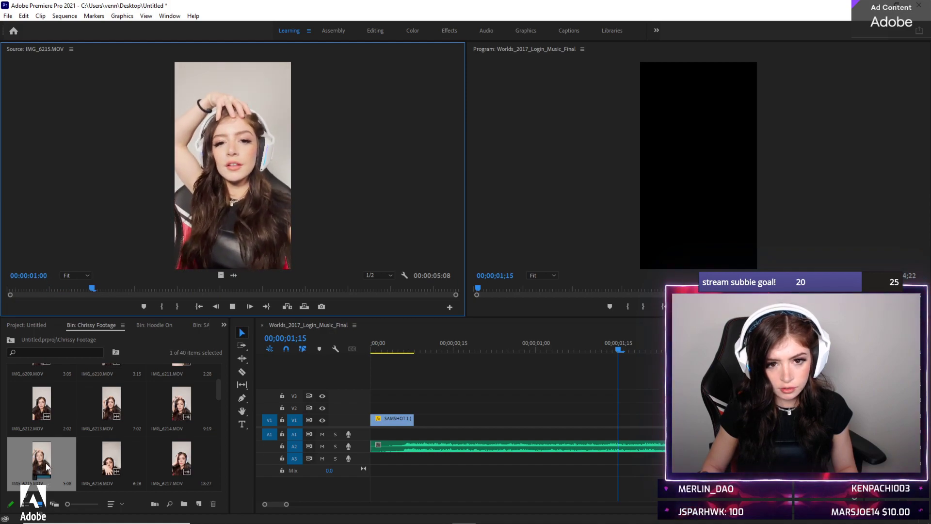
{"action": "double_click", "coordinate": [126, 399]}
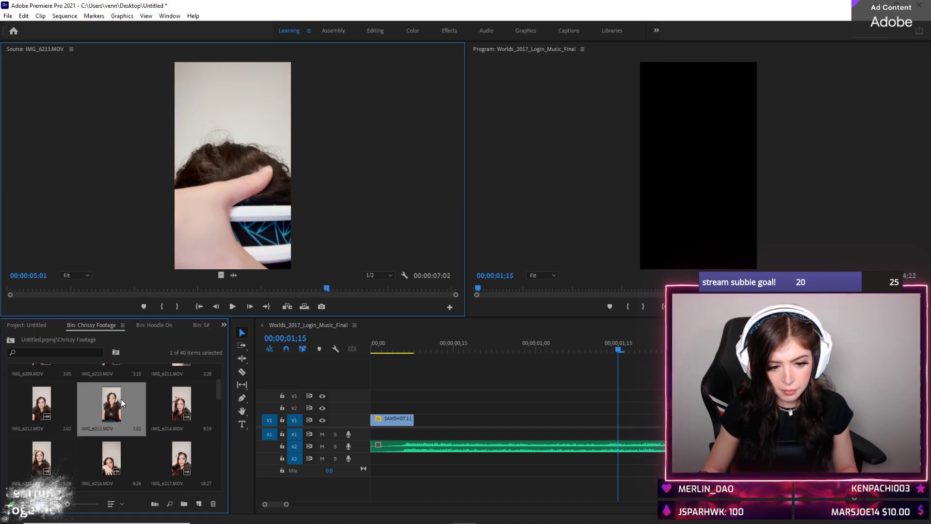
{"action": "left_click", "coordinate": [30, 289]}
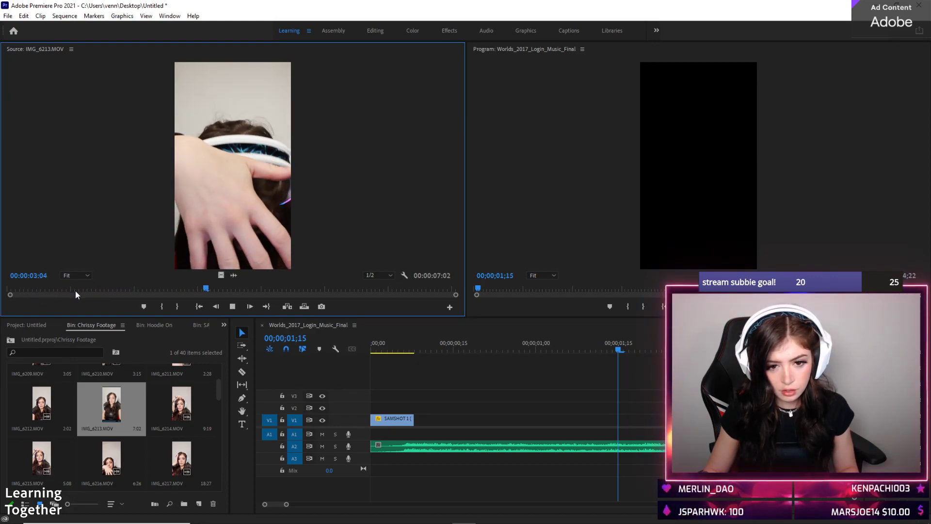
{"action": "key", "text": "space"}
Place IMG_6213.MOV directly after the SAMSHOT clip on V1, unlink it and delete its audio
{"action": "left_click_drag", "start_coordinate": [113, 399], "coordinate": [426, 423]}
{"action": "right_click", "coordinate": [427, 421]}
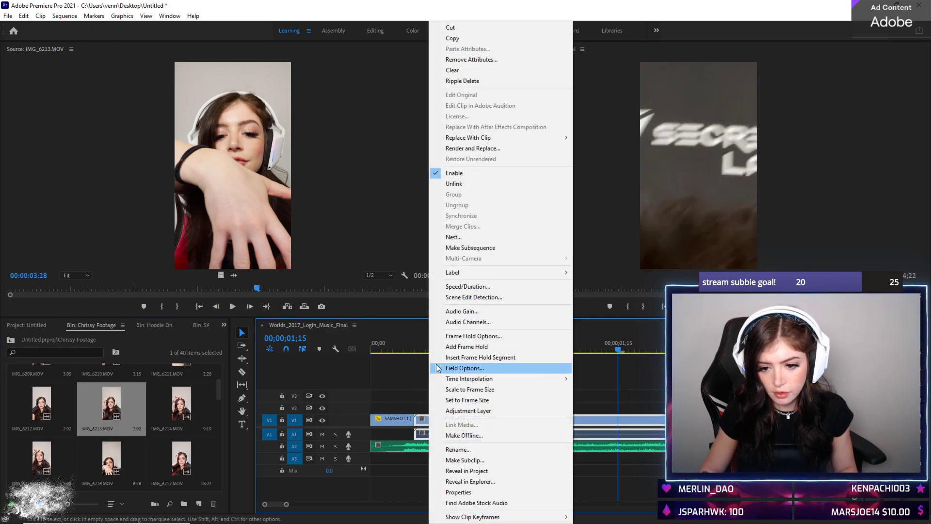
{"action": "left_click", "coordinate": [458, 183]}
{"action": "left_click", "coordinate": [436, 429]}
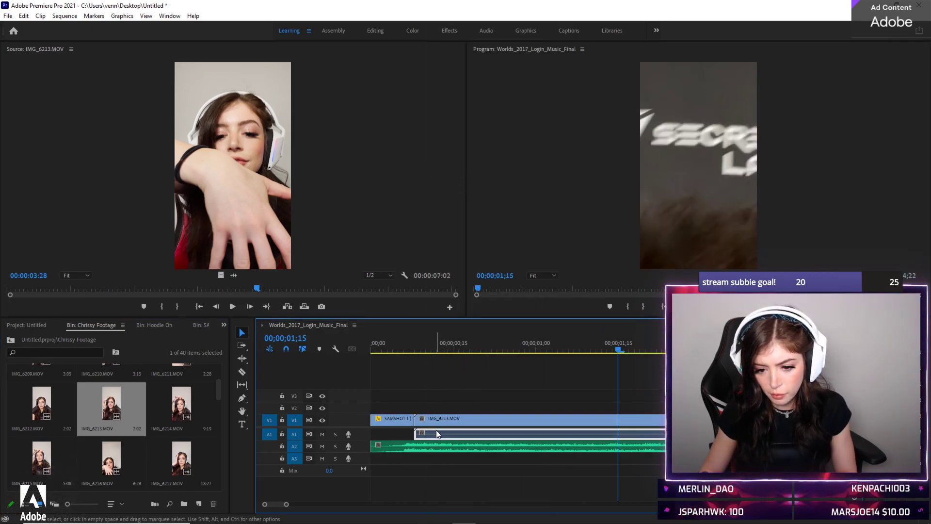
{"action": "key", "text": "Delete"}
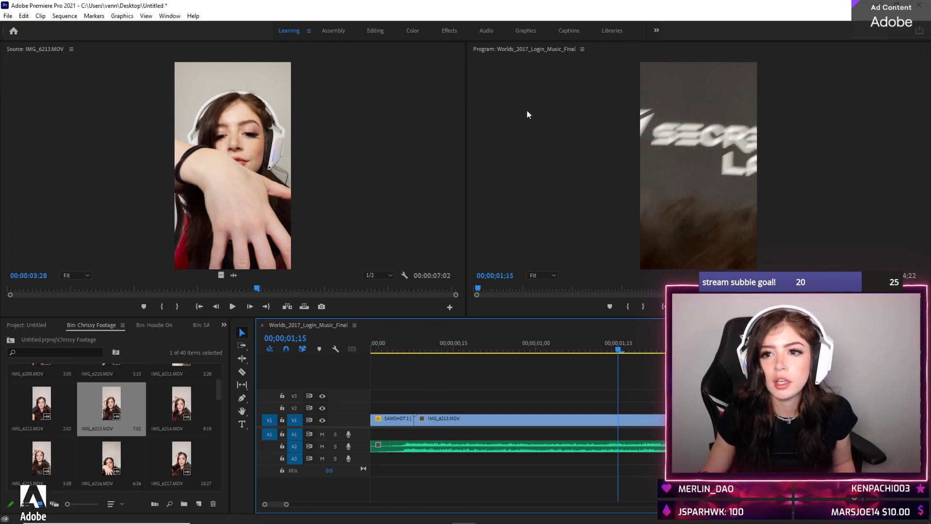
{"action": "left_click", "coordinate": [193, 17]}
{"action": "left_click", "coordinate": [154, 83]}
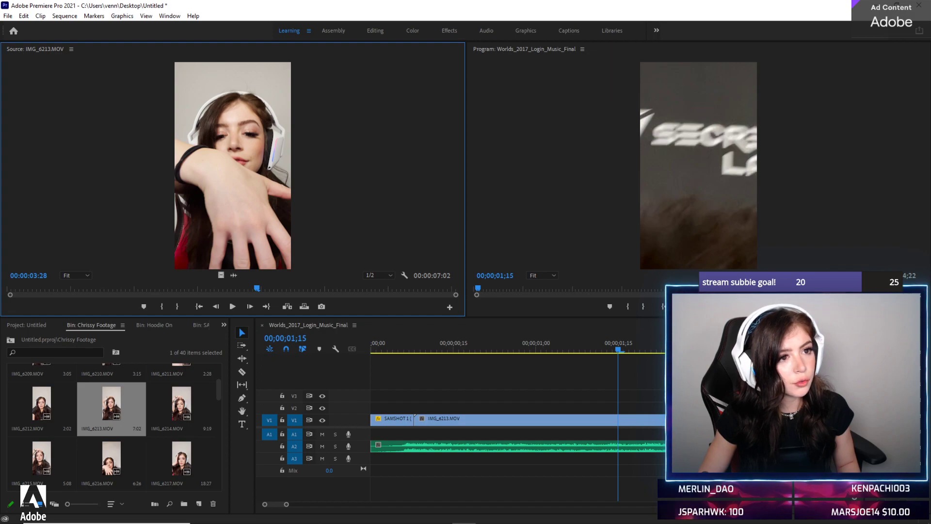
{"action": "key", "text": "alt+Tab"}
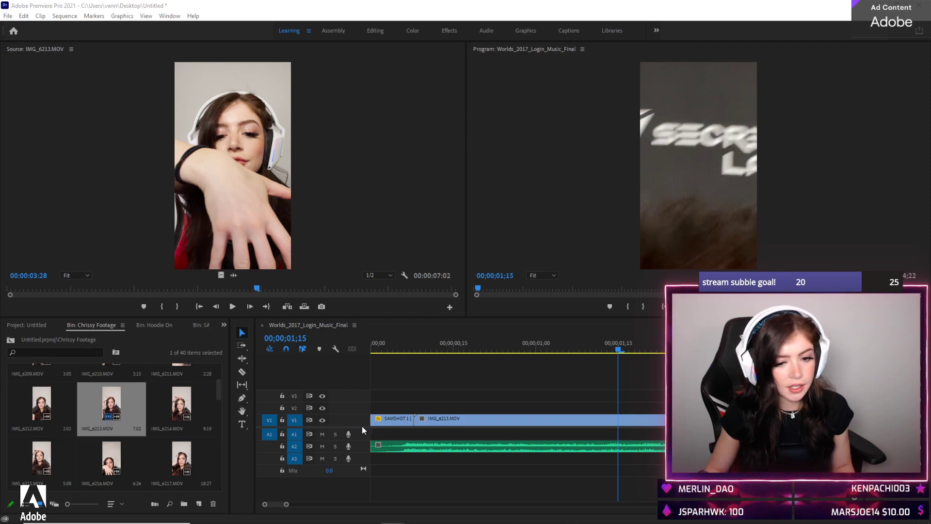
Reverse the speed of IMG_6213.MOV at 100% and play it after the SAMSHOT clip
{"action": "right_click", "coordinate": [434, 420]}
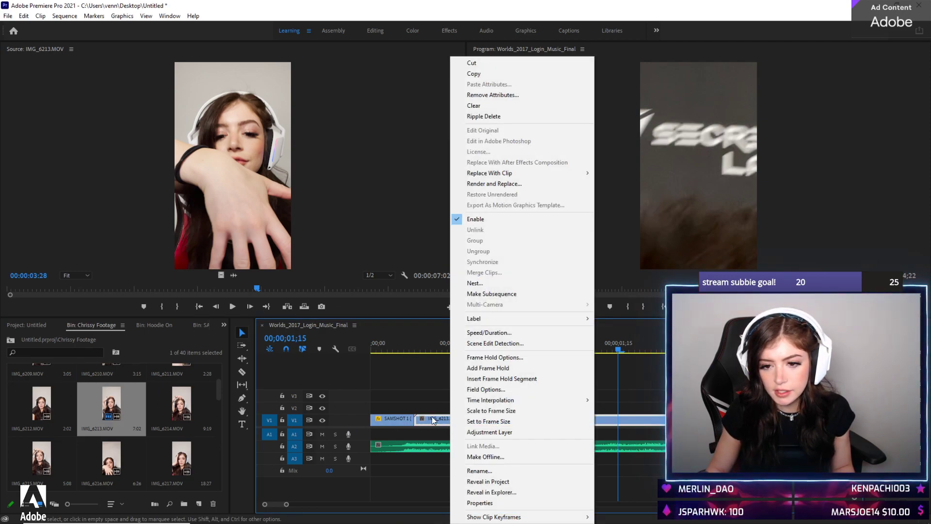
{"action": "left_click", "coordinate": [490, 332]}
{"action": "left_click", "coordinate": [446, 265]}
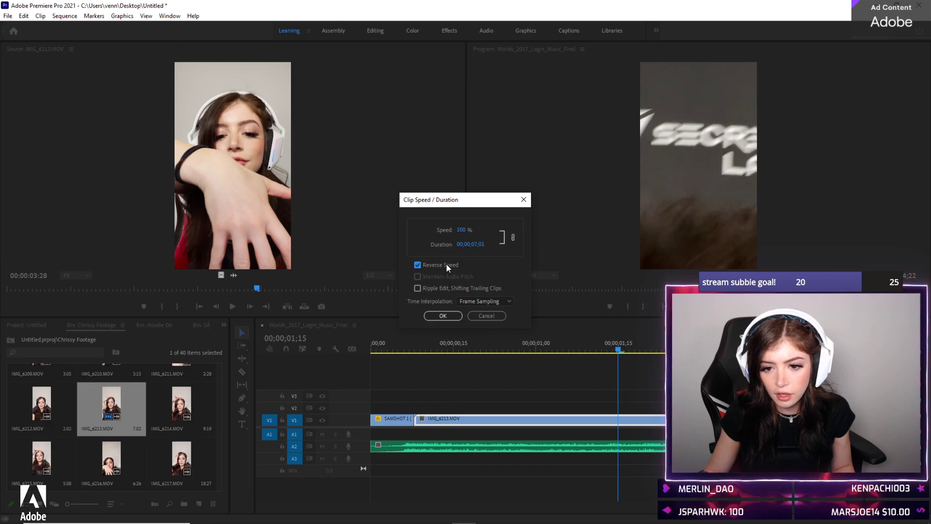
{"action": "left_click", "coordinate": [439, 315]}
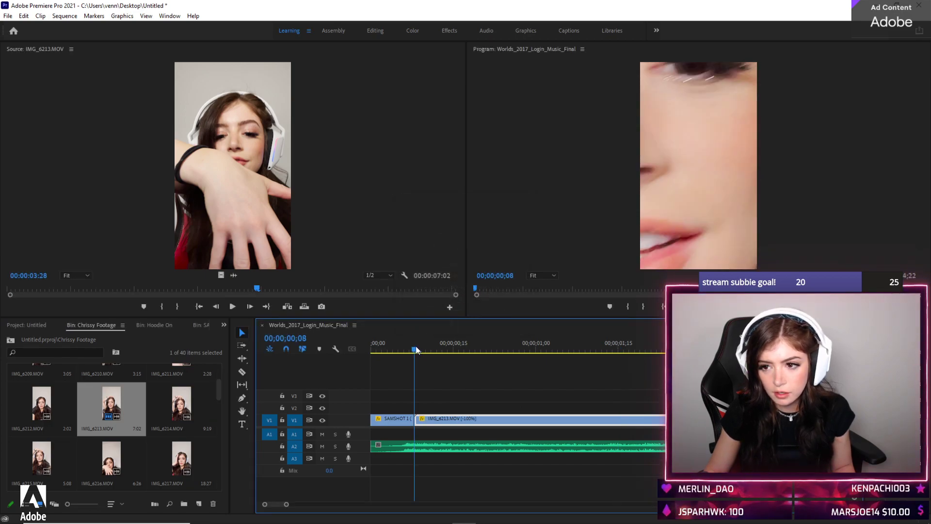
{"action": "key", "text": "space"}
Apply Set to Frame Size to IMG_6213.MOV and play through the reversed hand movement
{"action": "right_click", "coordinate": [469, 419]}
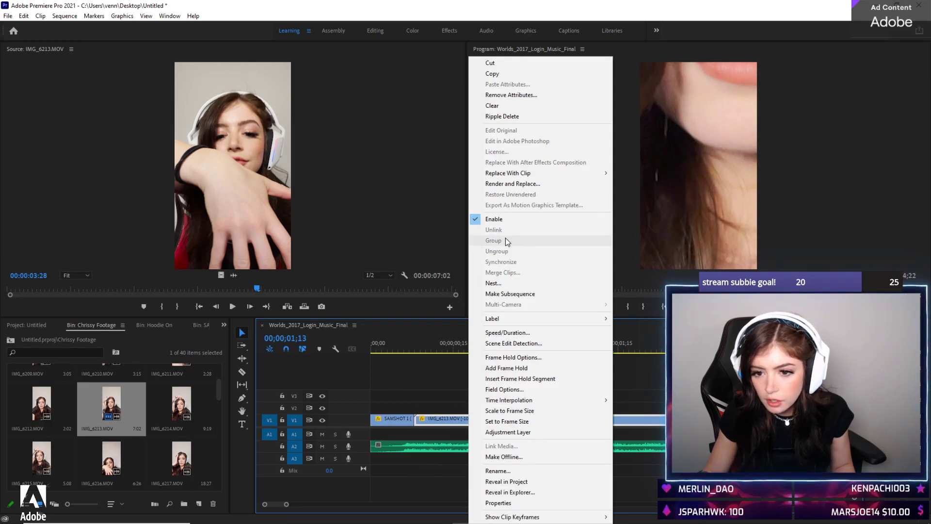
{"action": "left_click", "coordinate": [514, 422]}
{"action": "key", "text": "space"}
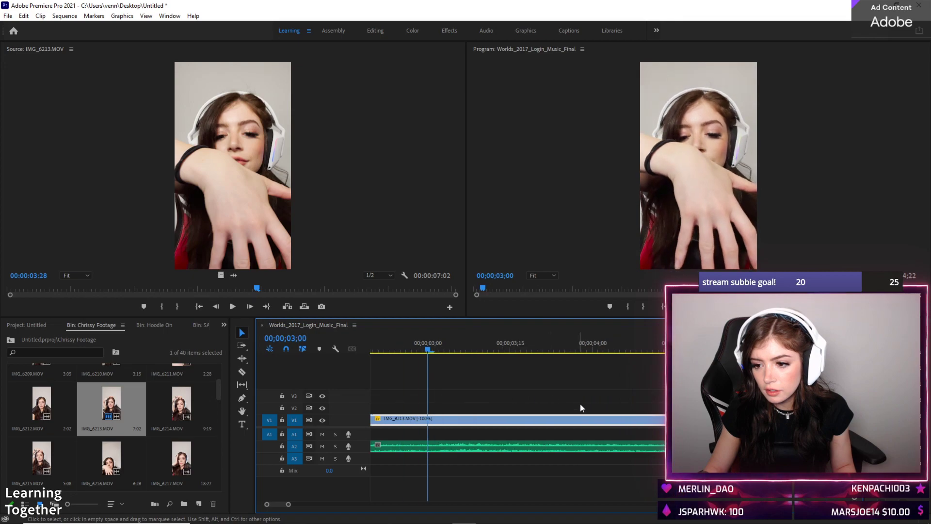
Trim the start of IMG_6213.MOV to the hand movement and move the remaining piece directly after the SAMSHOT clip
{"action": "scroll", "coordinate": [452, 411], "scroll_direction": "down", "scroll_amount": 6}
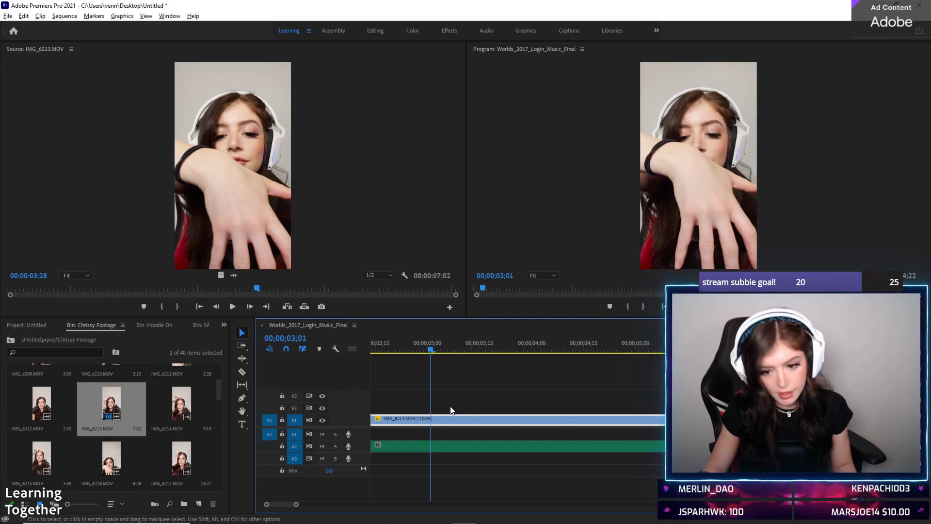
{"action": "left_click_drag", "start_coordinate": [376, 417], "coordinate": [438, 418]}
{"action": "left_click", "coordinate": [435, 348]}
{"action": "key", "text": "space"}
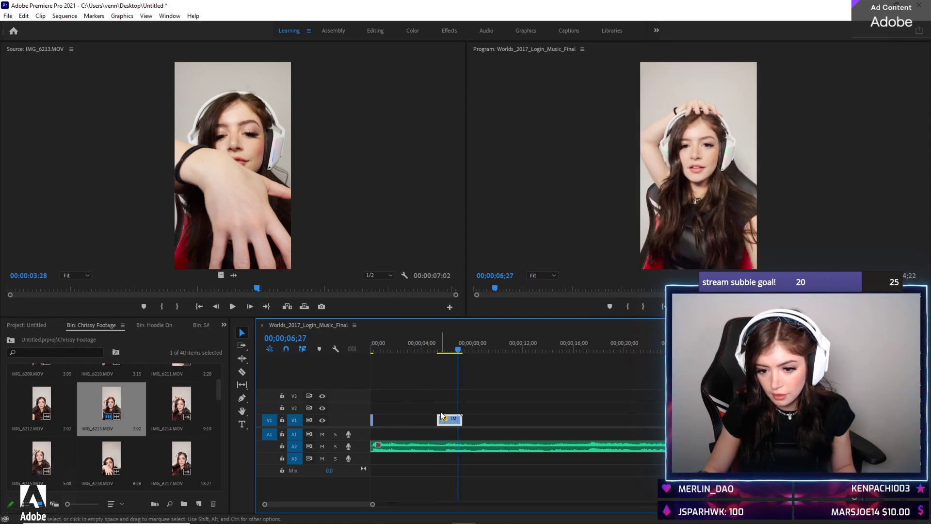
{"action": "left_click_drag", "start_coordinate": [440, 416], "coordinate": [379, 420]}
{"action": "key", "text": "space"}
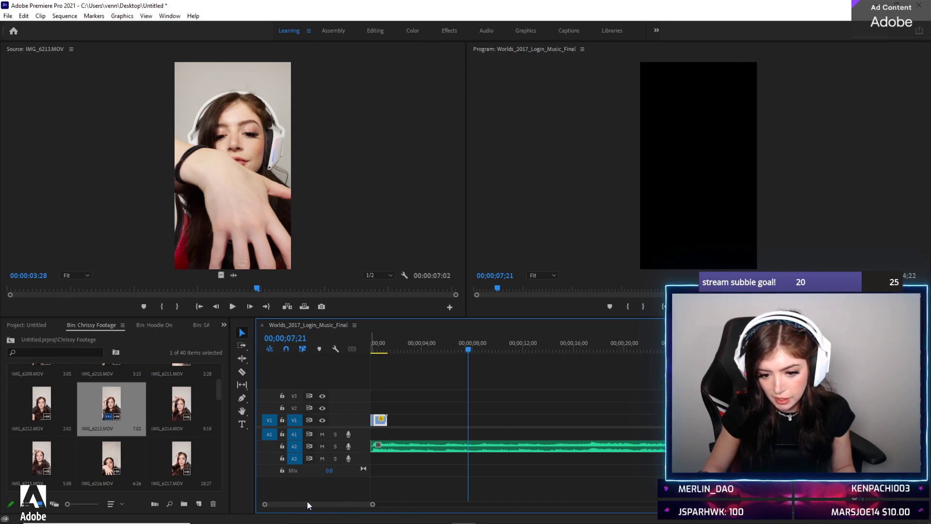
Play the cut, shift IMG_6213.MOV later and lengthen the SAMSHOT clip to about 17 frames to meet it
{"action": "key", "text": "Home"}
{"action": "key", "text": "space"}
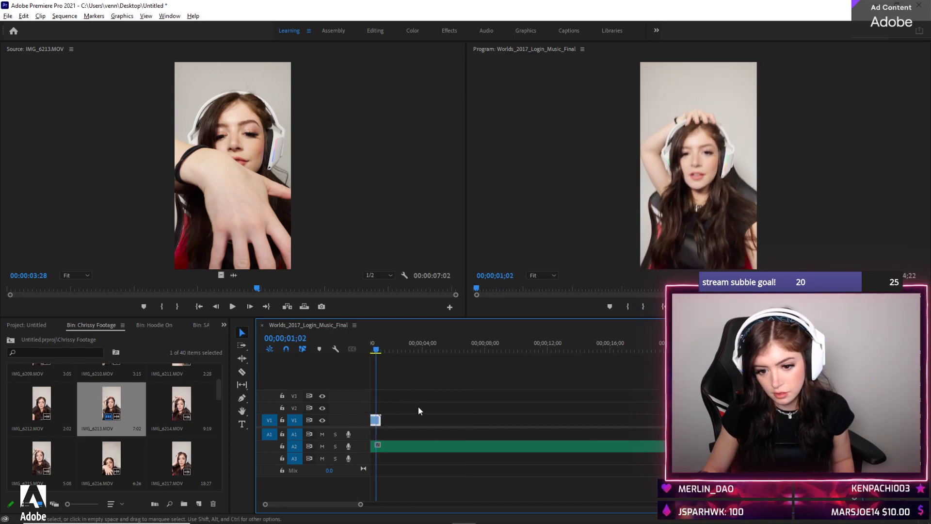
{"action": "scroll", "coordinate": [418, 404], "scroll_direction": "up", "scroll_amount": 2}
{"action": "left_click_drag", "start_coordinate": [318, 504], "coordinate": [275, 504]}
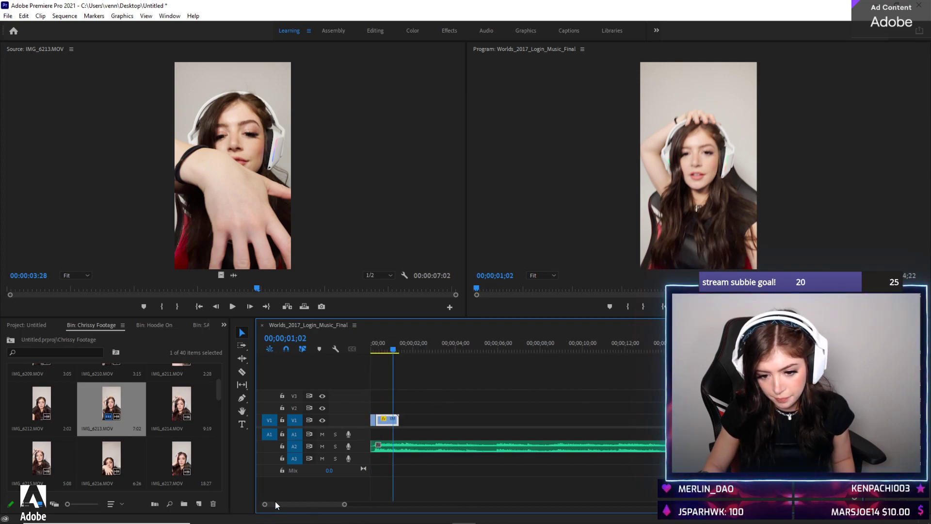
{"action": "left_click_drag", "start_coordinate": [386, 445], "coordinate": [377, 420]}
{"action": "left_click", "coordinate": [375, 445]}
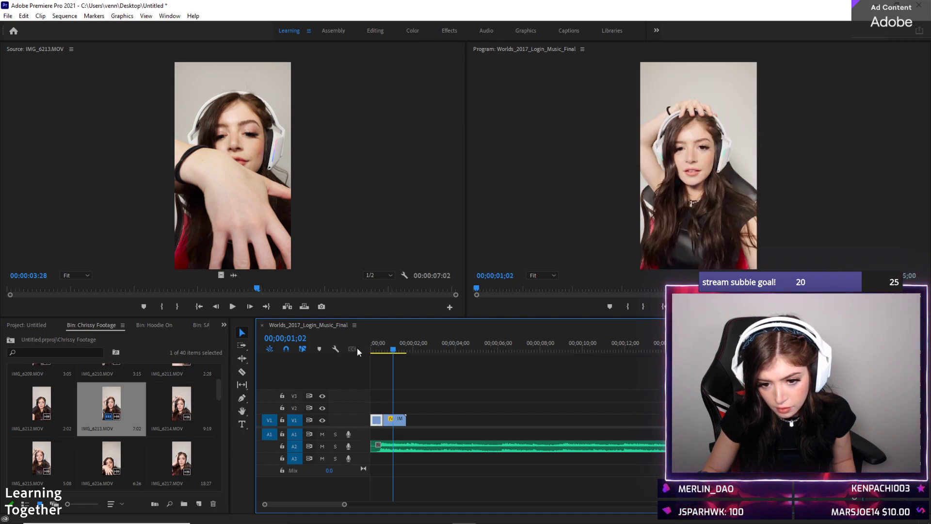
Replay the transition from the lengthened SAMSHOT clip into IMG_6213.MOV to check how the hand movements match
{"action": "key", "text": "Home"}
{"action": "key", "text": "space"}
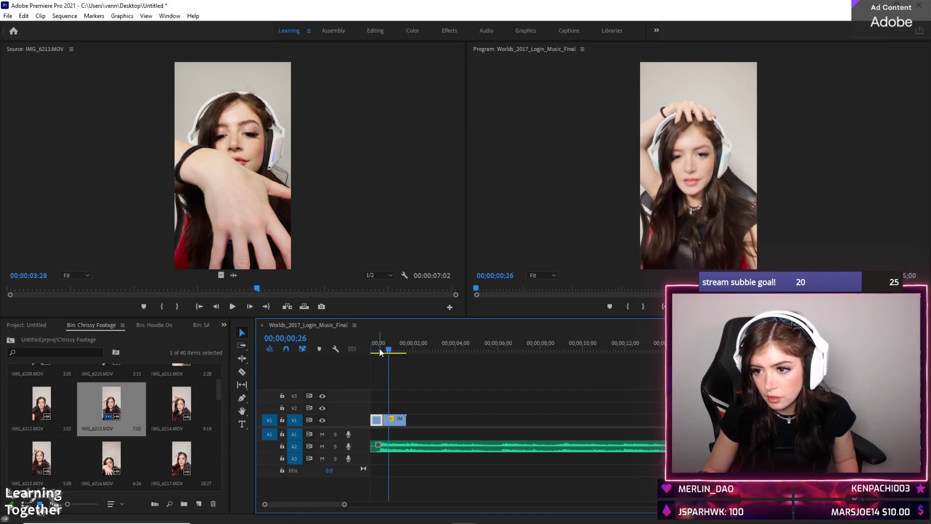
{"action": "left_click", "coordinate": [398, 348]}
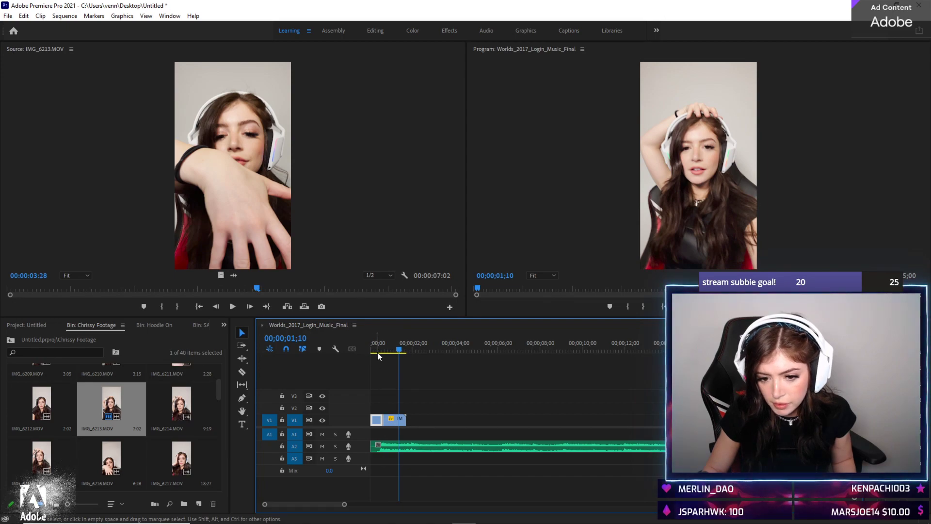
{"action": "left_click", "coordinate": [382, 350]}
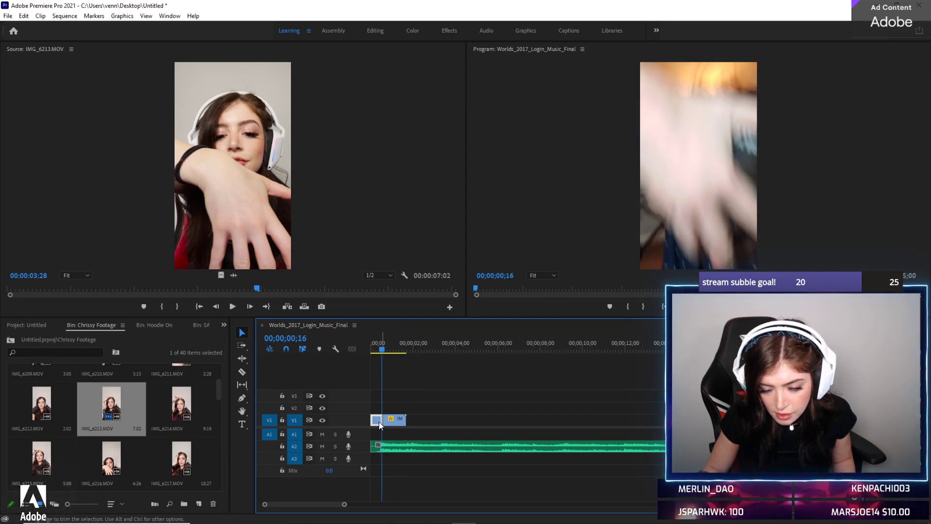
Trim the start of the SAMSHOT clip by about 5 frames so it begins closer to the hand movement
{"action": "left_click_drag", "start_coordinate": [373, 420], "coordinate": [377, 420]}
{"action": "scroll", "coordinate": [378, 427], "scroll_direction": "up", "scroll_amount": 5}
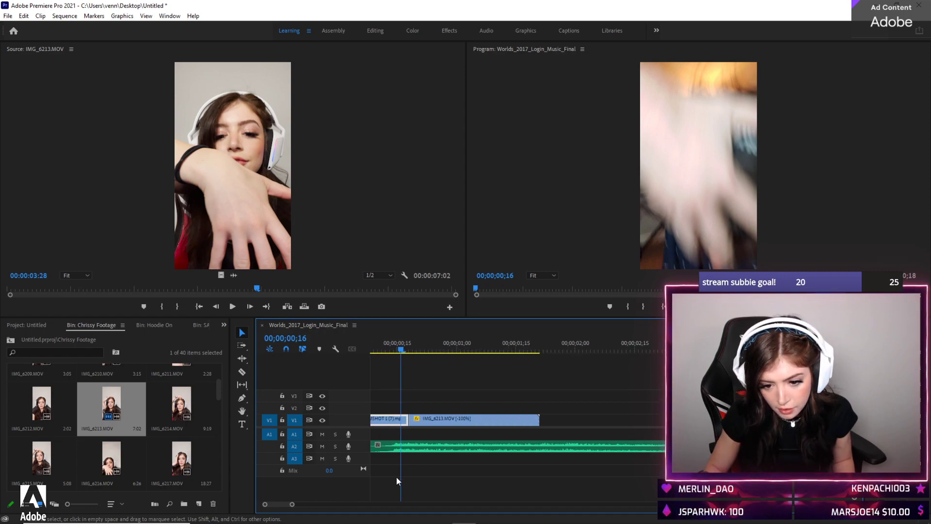
{"action": "left_click_drag", "start_coordinate": [291, 506], "coordinate": [266, 504]}
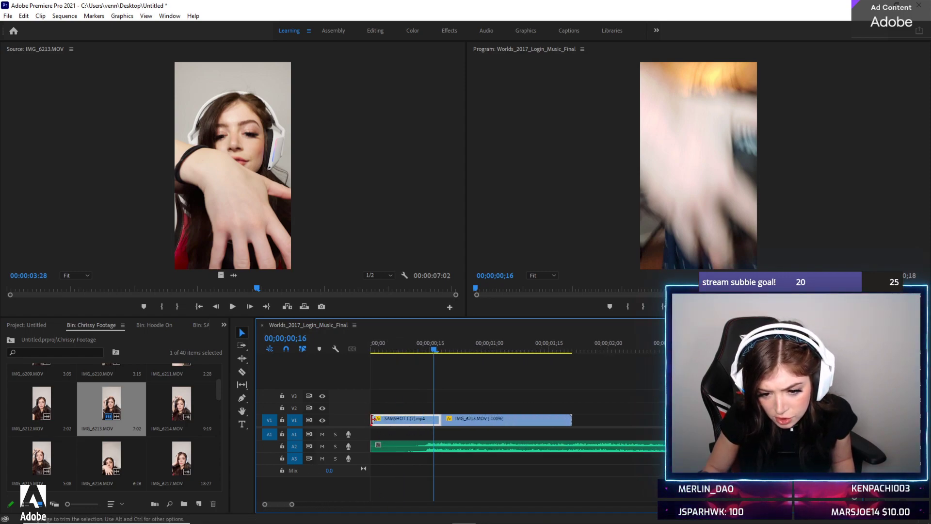
{"action": "left_click_drag", "start_coordinate": [373, 419], "coordinate": [389, 419]}
Move the SAMSHOT clip and IMG_6213.MOV together to the start of the sequence, closing the gap before them
{"action": "left_click_drag", "start_coordinate": [445, 391], "coordinate": [398, 400]}
{"action": "left_click", "coordinate": [385, 348]}
{"action": "key", "text": "space"}
{"action": "key", "text": "space"}
{"action": "left_click_drag", "start_coordinate": [373, 419], "coordinate": [376, 419]}
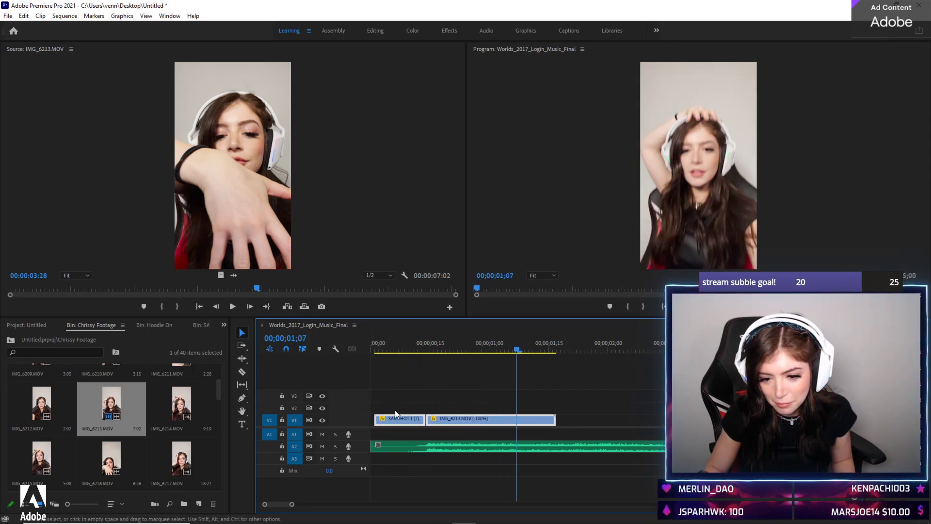
{"action": "left_click_drag", "start_coordinate": [440, 417], "coordinate": [432, 415]}
Play both clips from the start of the sequence to judge the transition against the music
{"action": "left_click_drag", "start_coordinate": [383, 348], "coordinate": [335, 351]}
{"action": "key", "text": "space"}
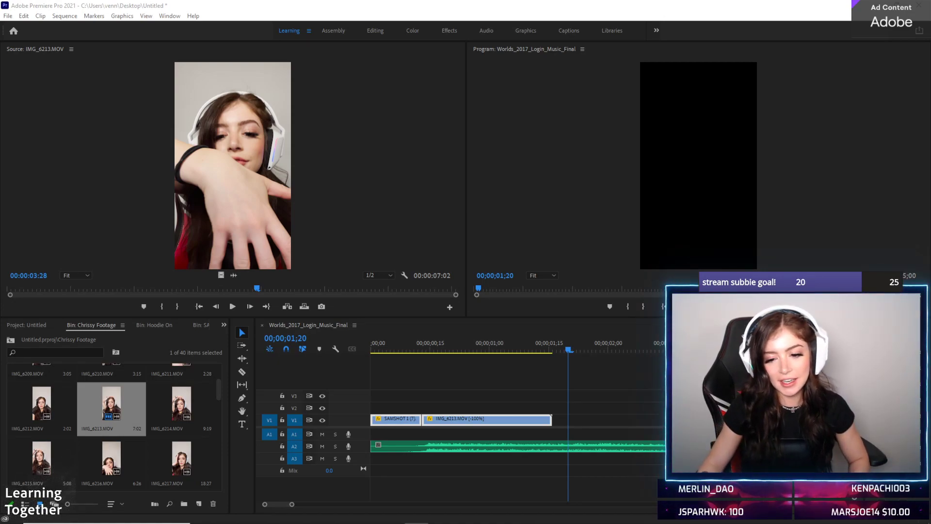
{"action": "left_click", "coordinate": [382, 349]}
{"action": "key", "text": "space"}
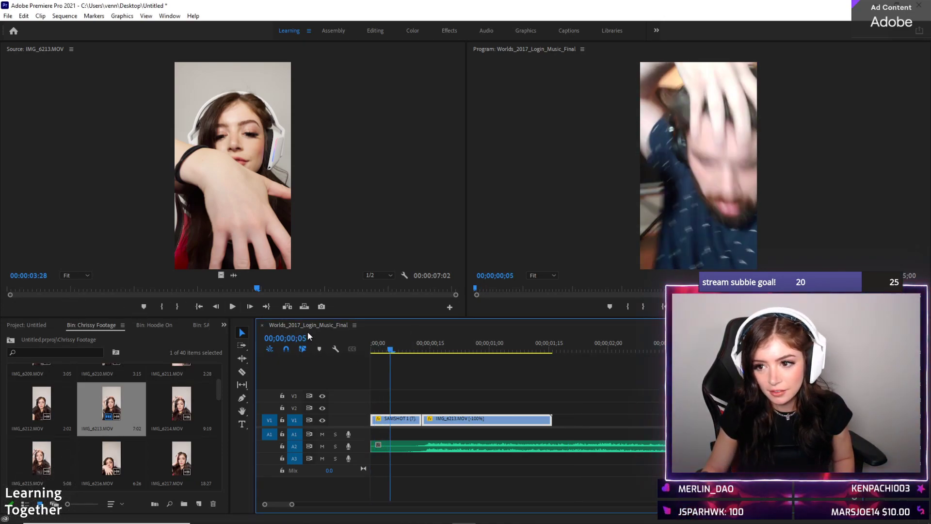
Open the login music clip in the source monitor and examine its waveform and available clip options
{"action": "double_click", "coordinate": [387, 446]}
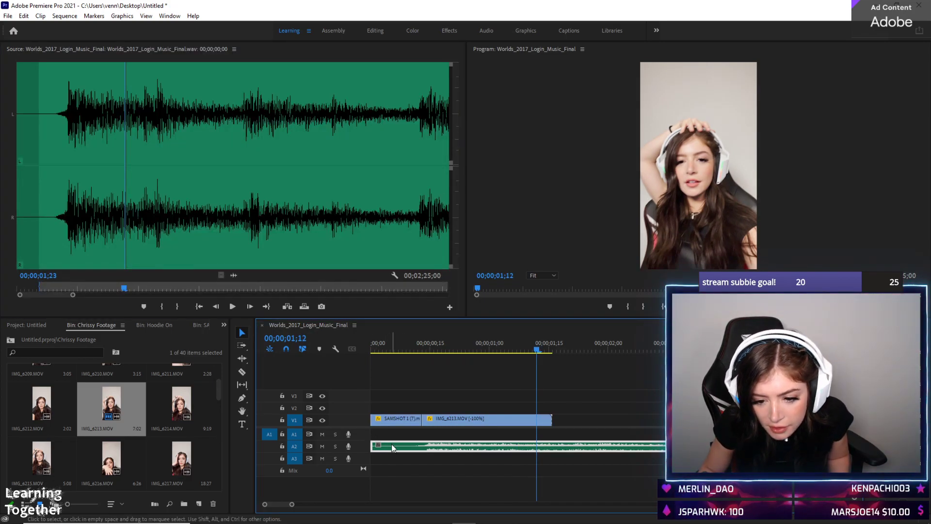
{"action": "right_click", "coordinate": [392, 443]}
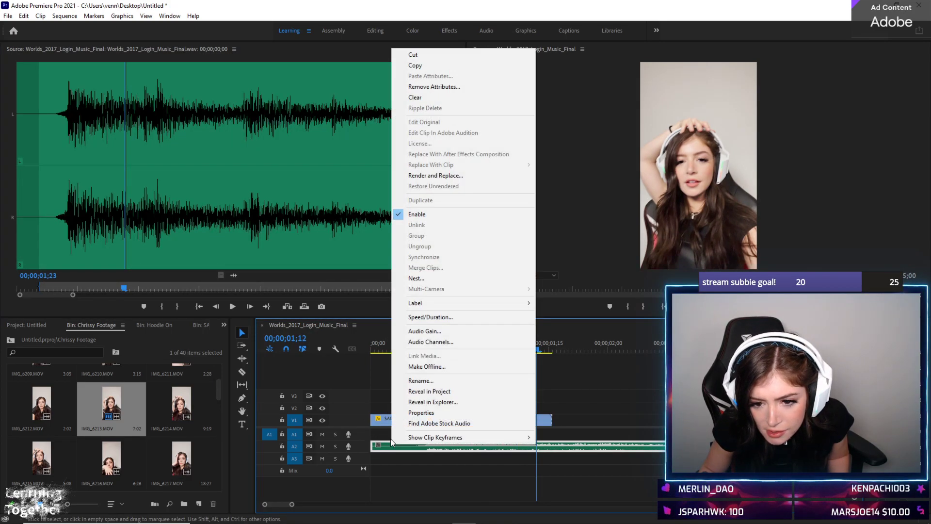
{"action": "left_click", "coordinate": [421, 480]}
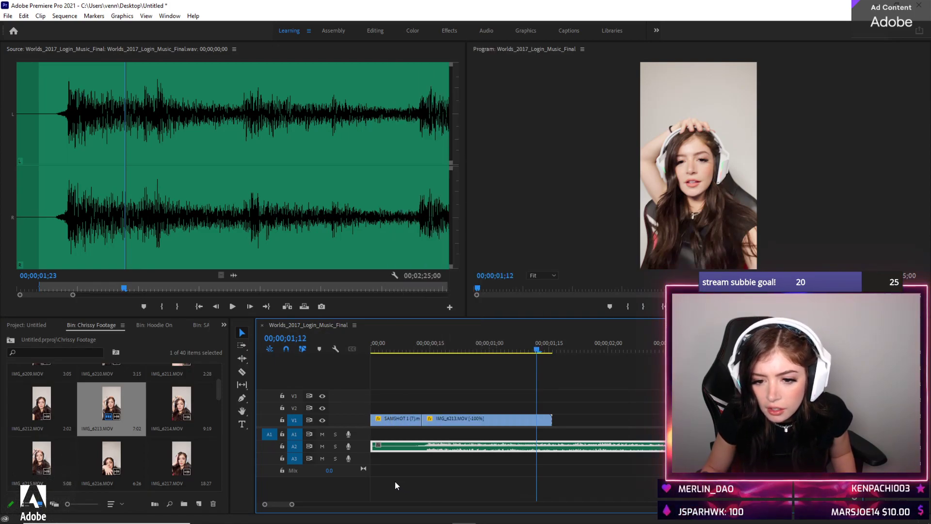
{"action": "key", "text": "super"}
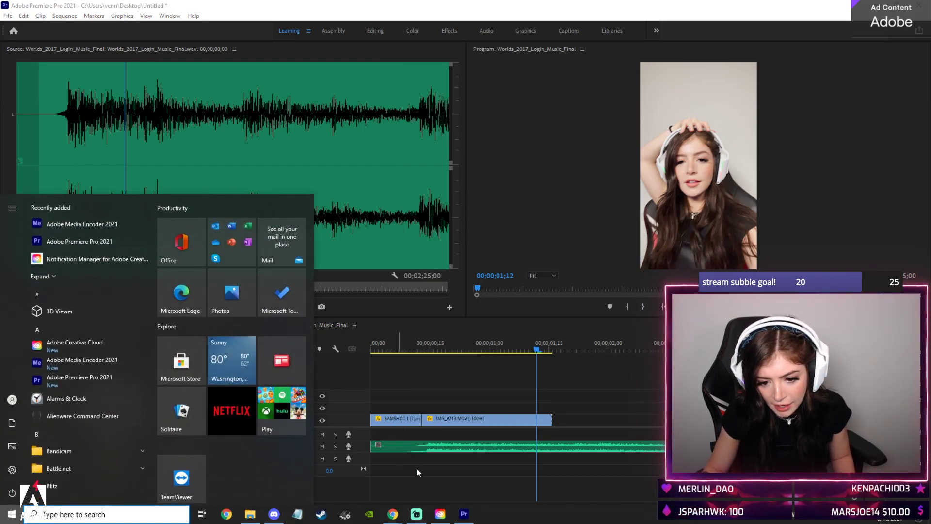
Set the login music clip's keyframe display to Volume Level in the timeline and check its remaining clip options
{"action": "scroll", "coordinate": [409, 463], "scroll_direction": "up", "scroll_amount": 3}
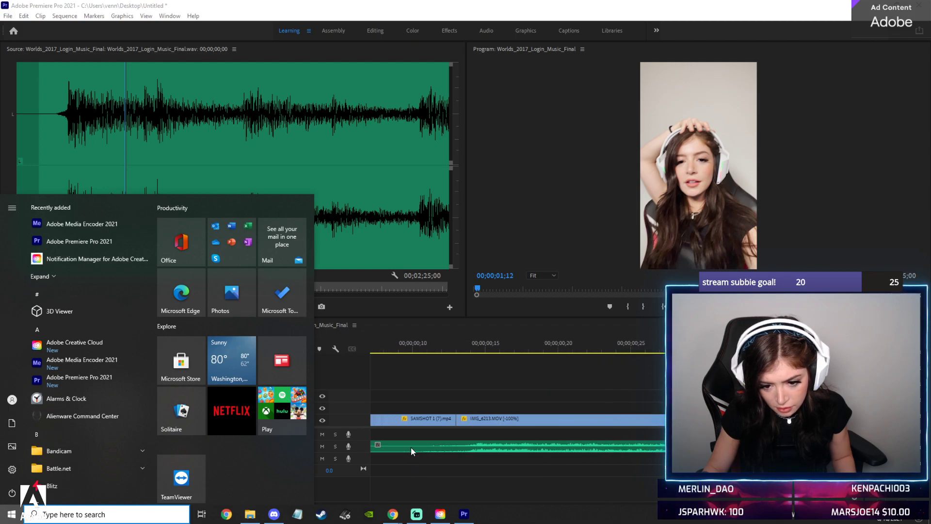
{"action": "left_click", "coordinate": [411, 447]}
{"action": "right_click", "coordinate": [411, 446]}
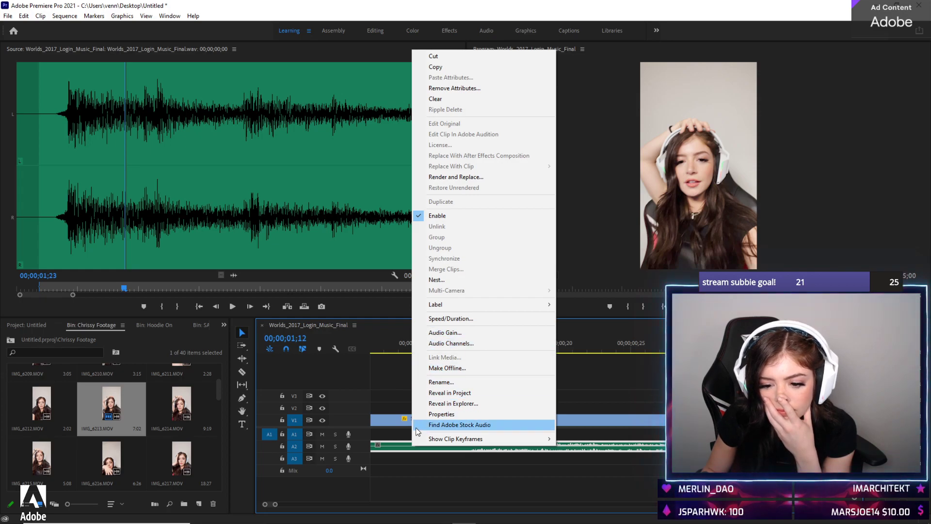
{"action": "left_click", "coordinate": [395, 447]}
{"action": "right_click", "coordinate": [395, 447]}
{"action": "mouse_move", "coordinate": [442, 436]}
{"action": "mouse_move", "coordinate": [592, 455]}
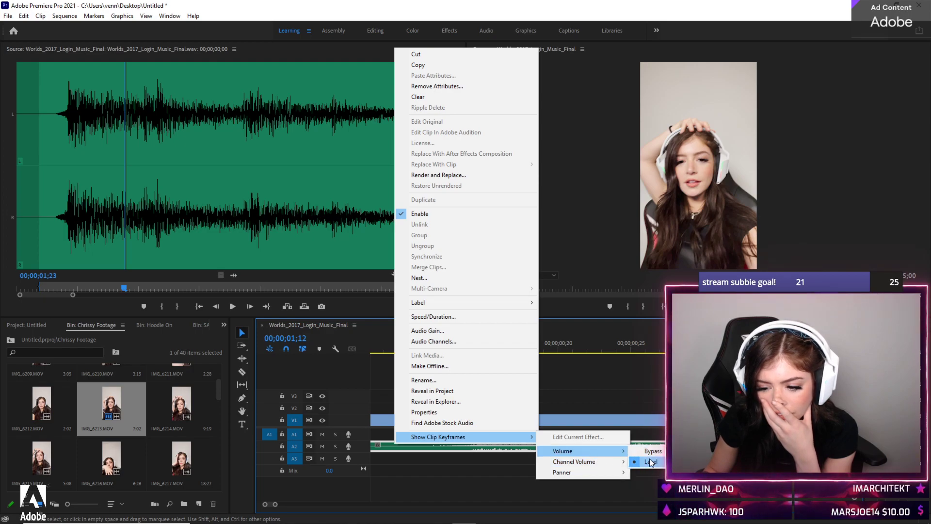
{"action": "left_click", "coordinate": [650, 461]}
{"action": "right_click", "coordinate": [436, 444]}
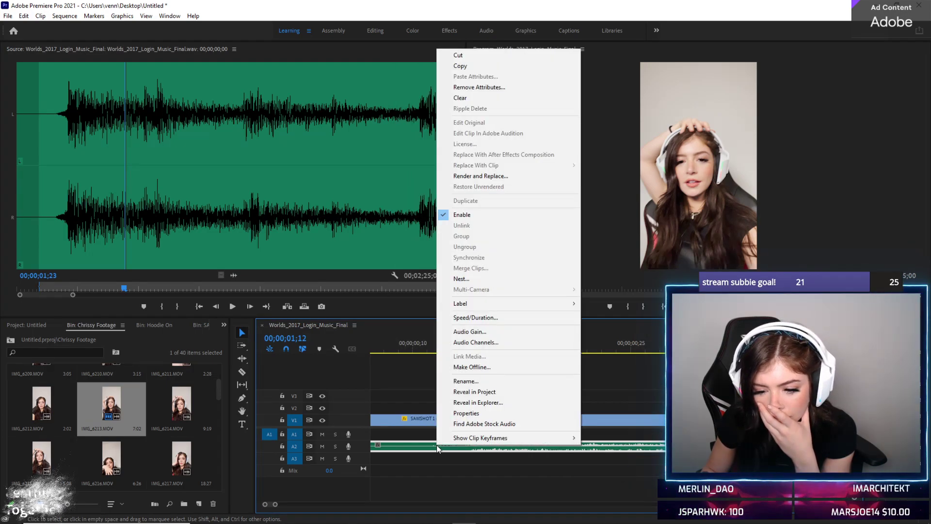
{"action": "left_click", "coordinate": [446, 464]}
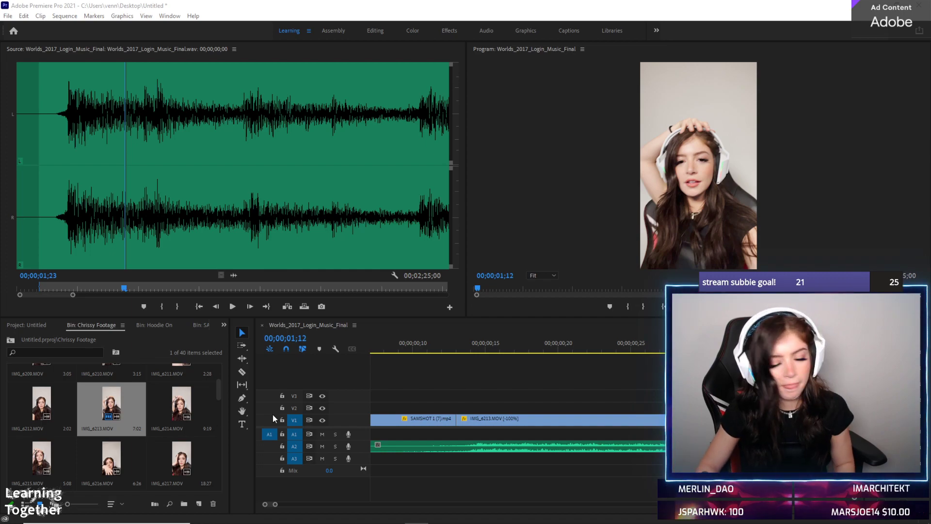
Play the sequence from the start to check the transition between SAMSHOT and IMG_6213.MOV
{"action": "left_click_drag", "start_coordinate": [372, 345], "coordinate": [309, 349]}
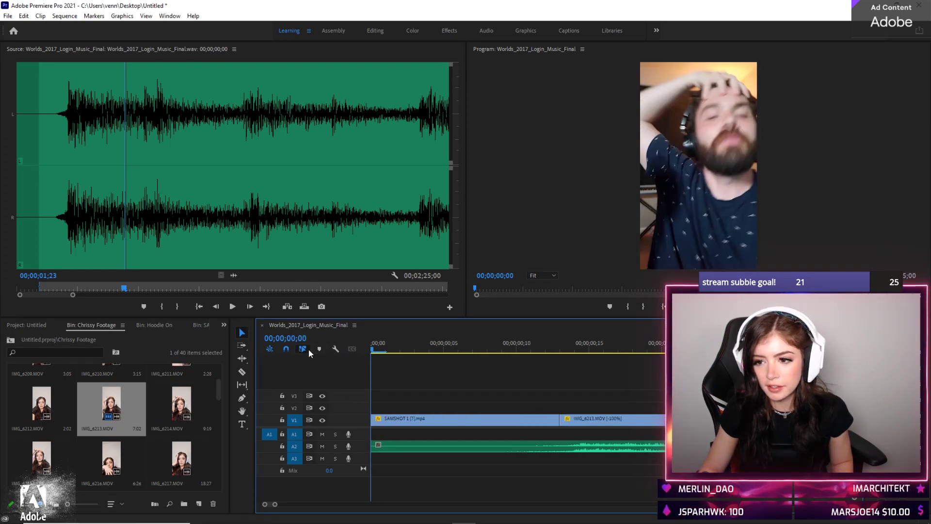
{"action": "key", "text": "space"}
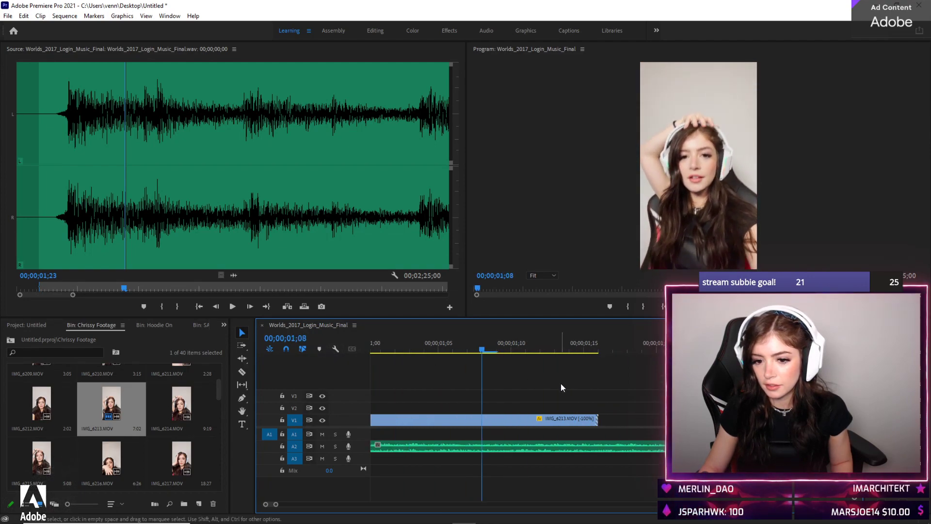
{"action": "key", "text": "minus"}
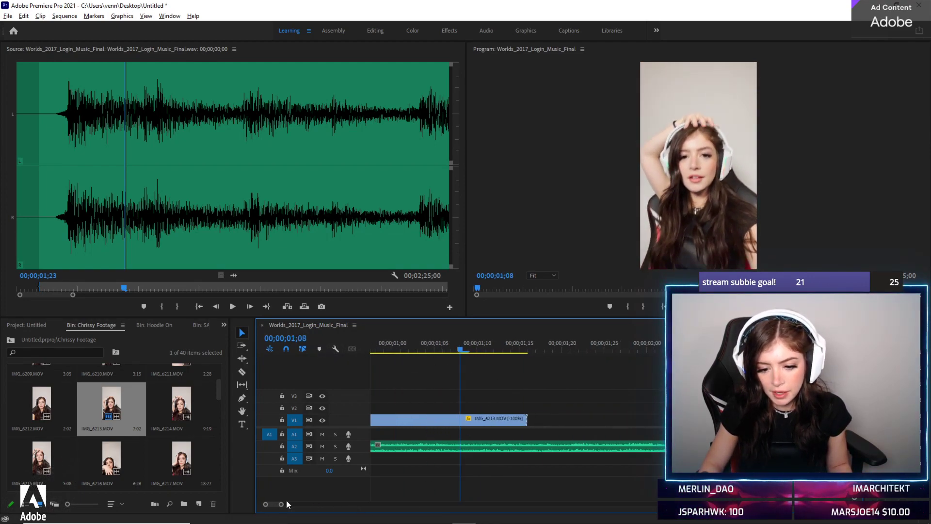
Shift both video clips about 8 frames later and extend the SAMSHOT clip's beginning back to the sequence start
{"action": "scroll", "coordinate": [410, 360], "scroll_direction": "up", "scroll_amount": 6}
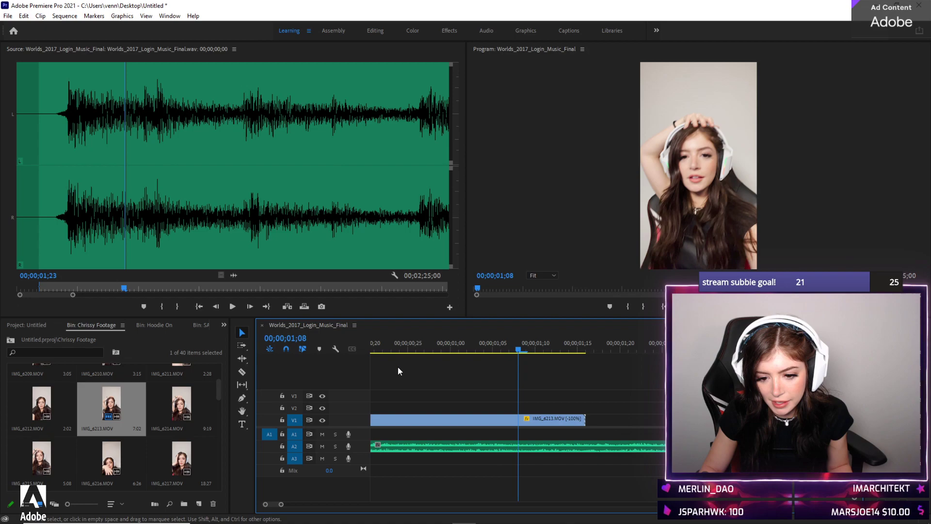
{"action": "left_click_drag", "start_coordinate": [460, 421], "coordinate": [528, 421]}
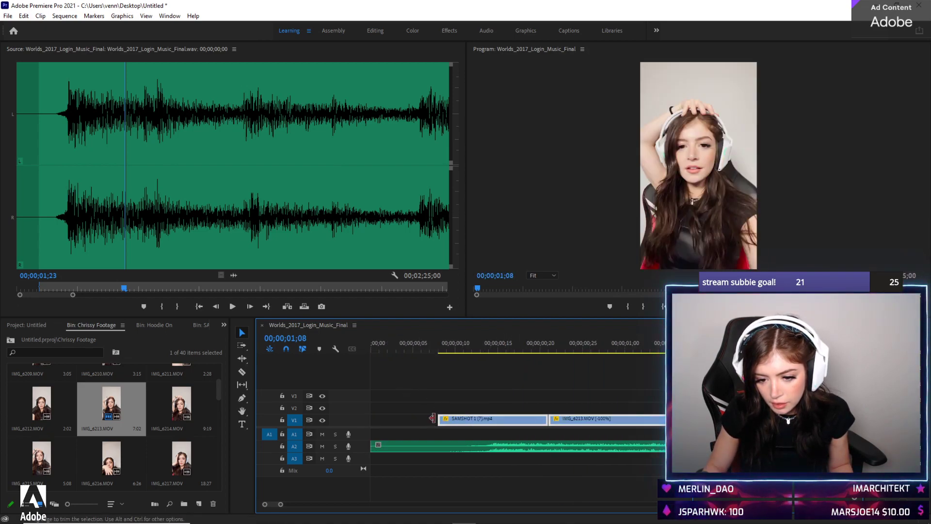
{"action": "left_click_drag", "start_coordinate": [440, 418], "coordinate": [371, 418]}
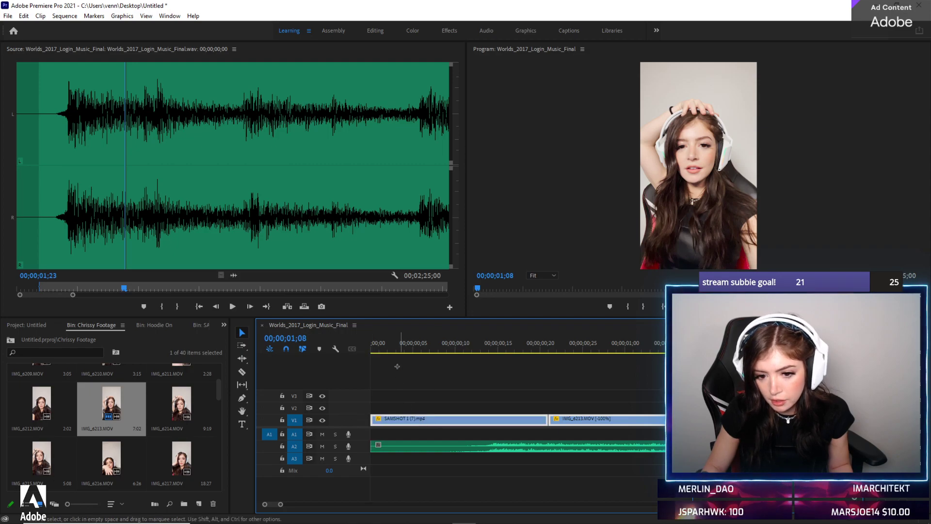
Set the SAMSHOT clip's speed to 150% and move IMG_6213.MOV earlier to close the gap after it
{"action": "left_click", "coordinate": [544, 343]}
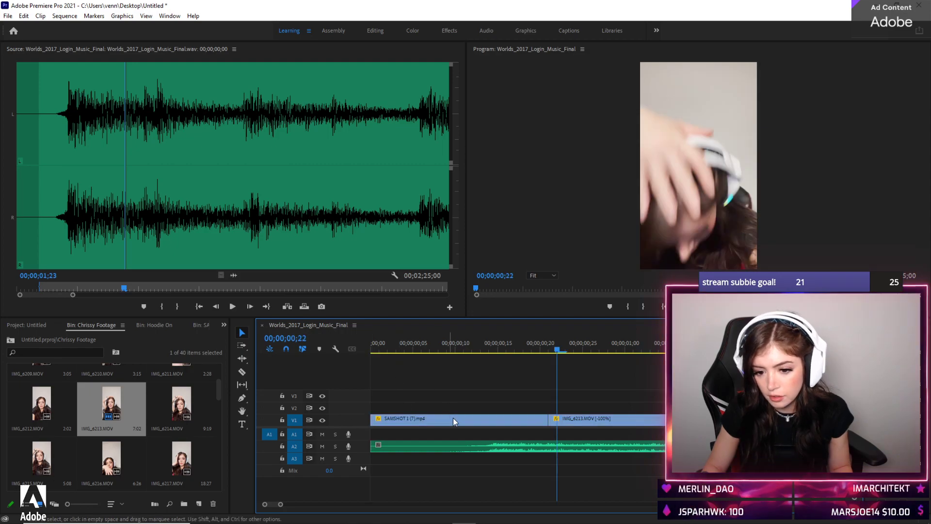
{"action": "right_click", "coordinate": [454, 418]}
{"action": "left_click", "coordinate": [493, 333]}
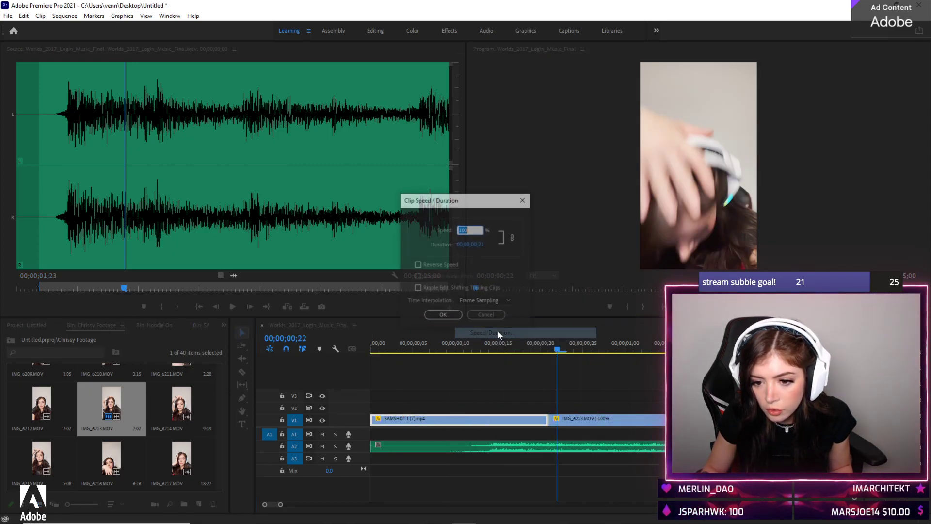
{"action": "type", "text": "15"}
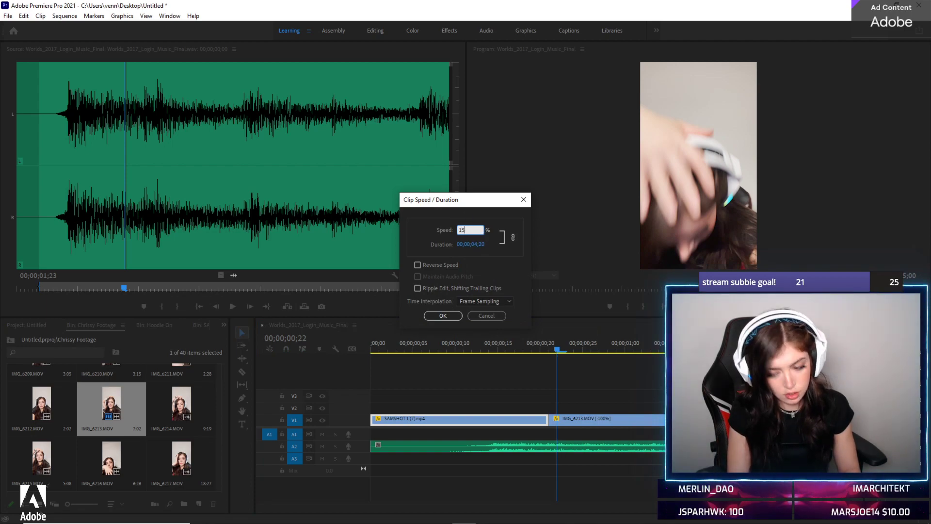
{"action": "key", "text": "Return"}
{"action": "left_click_drag", "start_coordinate": [601, 420], "coordinate": [529, 418]}
Play the sequence from the start to judge the sped-up SAMSHOT clip against the music
{"action": "left_click_drag", "start_coordinate": [417, 347], "coordinate": [325, 349]}
{"action": "key", "text": "space"}
{"action": "key", "text": "Home"}
{"action": "key", "text": "space"}
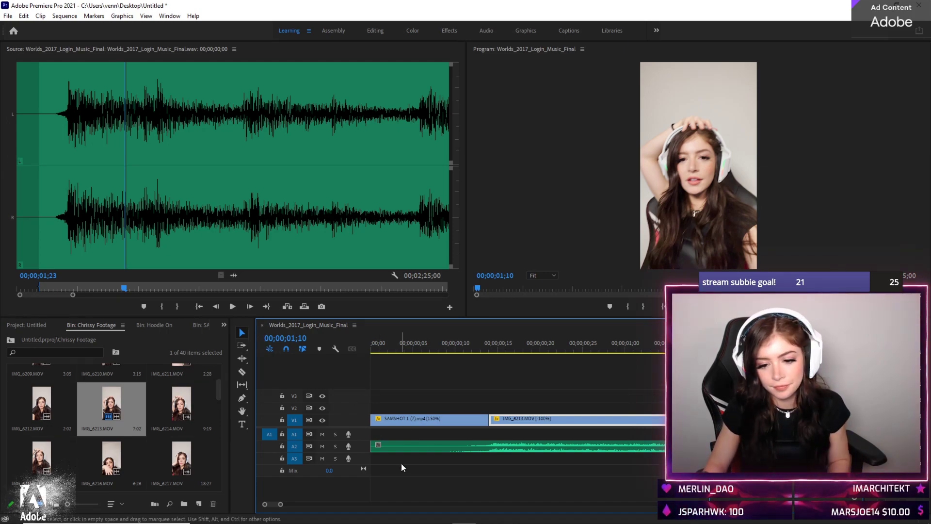
Look through the music clip's options and the Editing, Effects and Audio workspaces, ending in the Learning workspace
{"action": "right_click", "coordinate": [385, 447]}
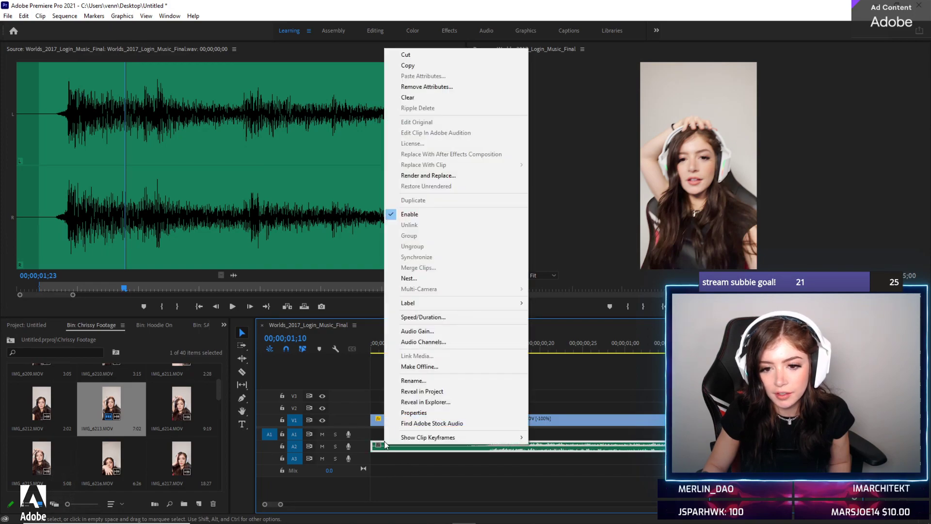
{"action": "mouse_move", "coordinate": [441, 304]}
{"action": "left_click", "coordinate": [418, 485]}
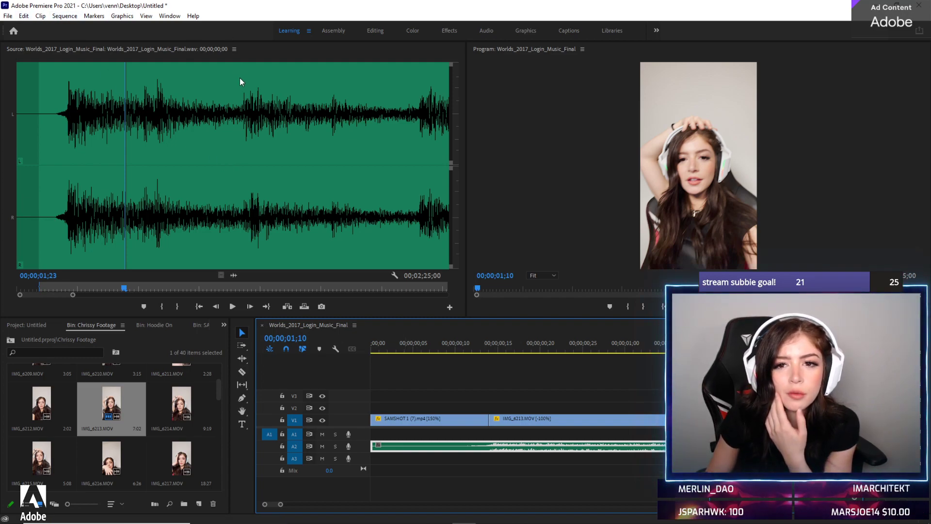
{"action": "left_click", "coordinate": [377, 30]}
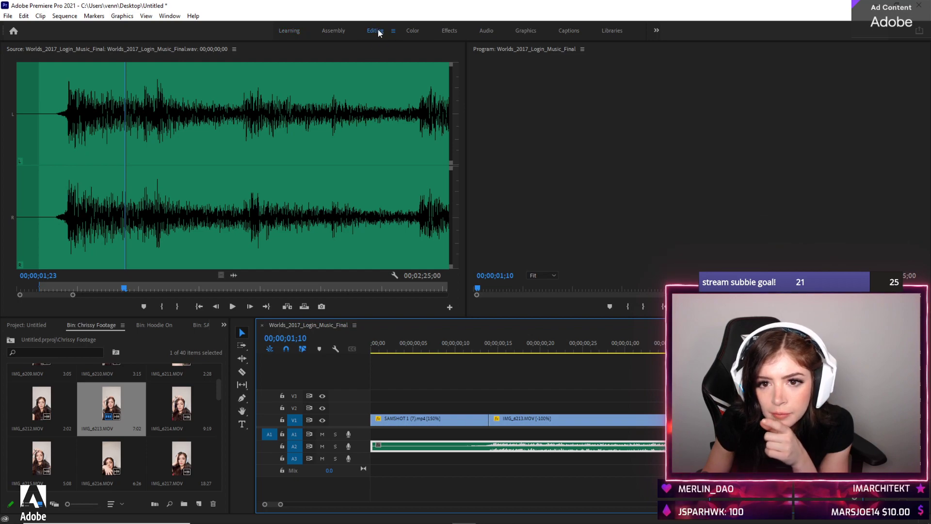
{"action": "left_click", "coordinate": [285, 31]}
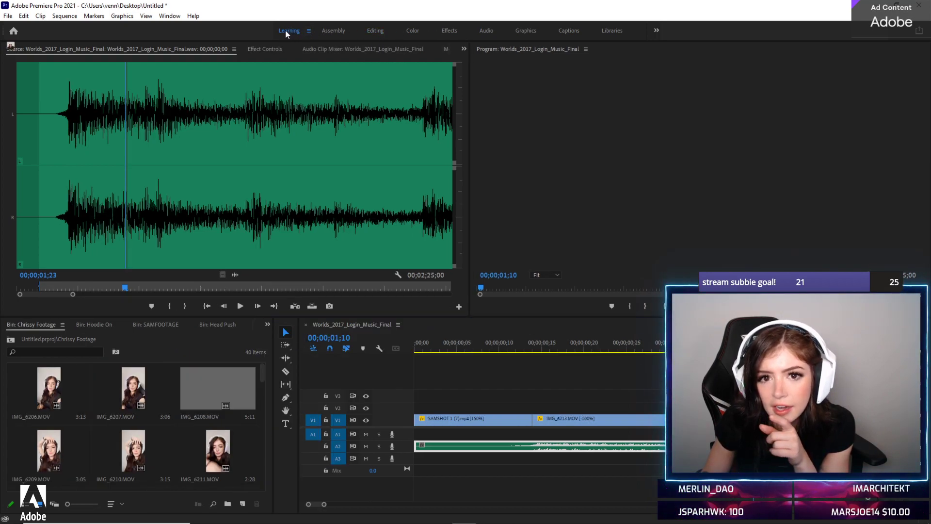
{"action": "left_click", "coordinate": [457, 30]}
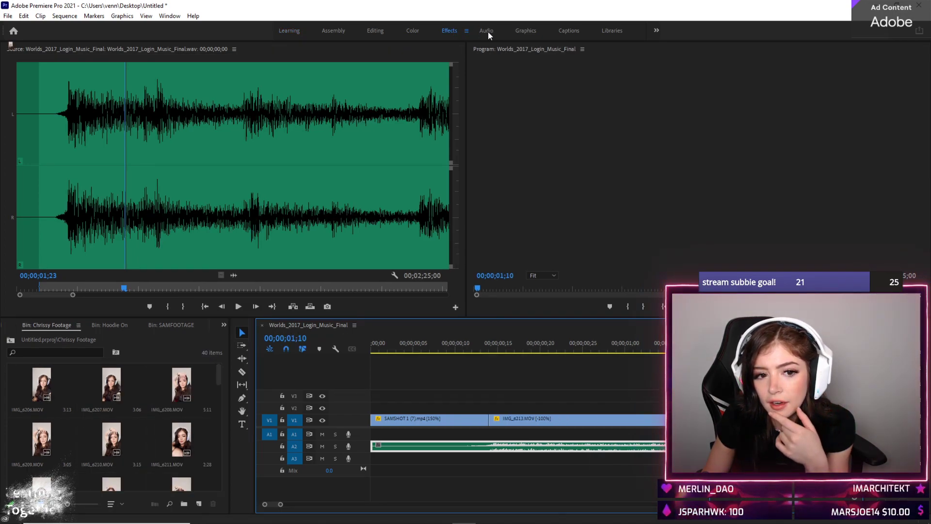
{"action": "left_click", "coordinate": [128, 193]}
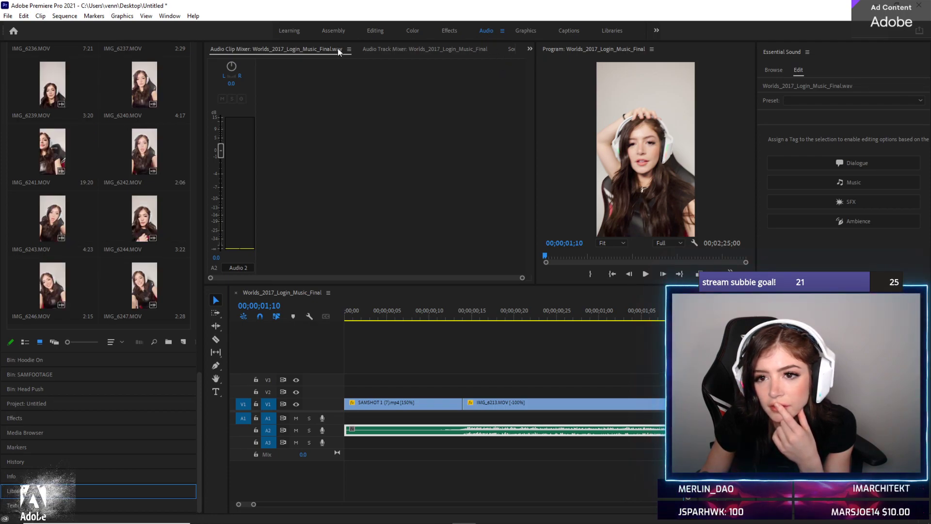
{"action": "left_click", "coordinate": [503, 31]}
{"action": "left_click", "coordinate": [486, 32]}
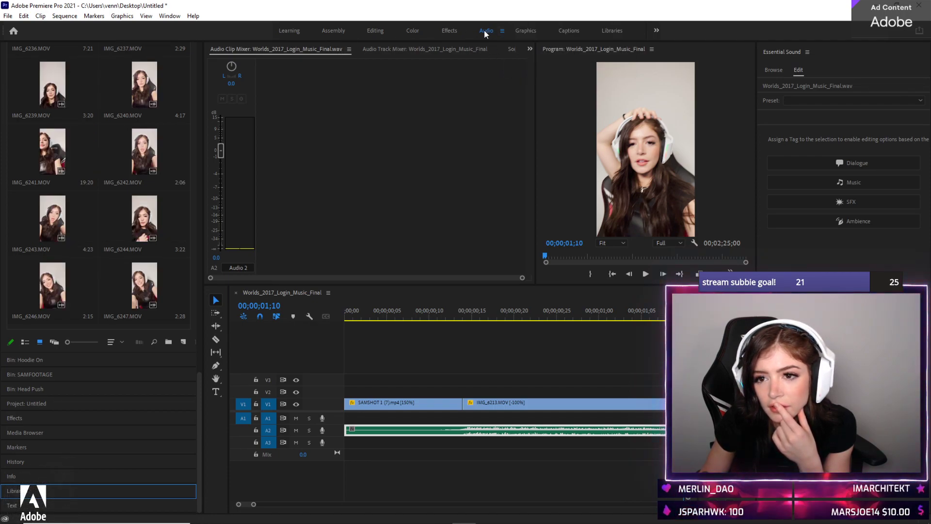
{"action": "left_click", "coordinate": [301, 30]}
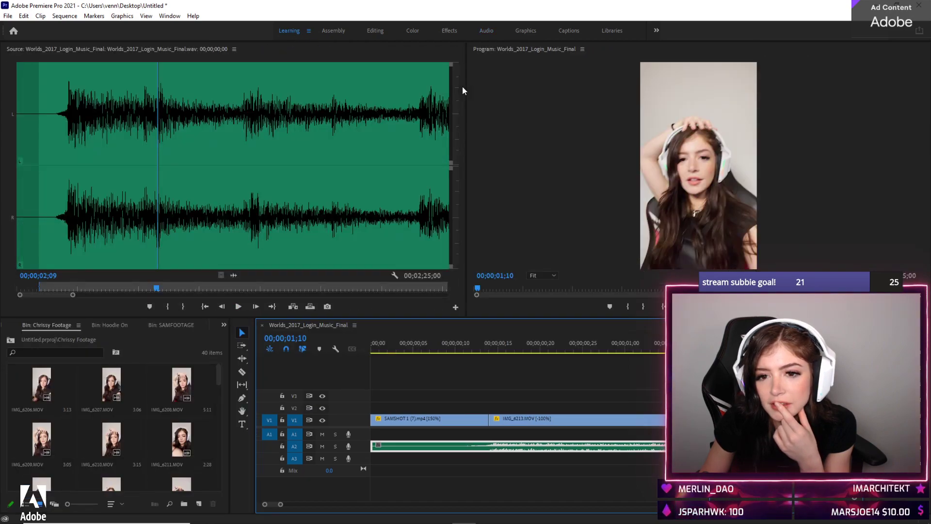
{"action": "left_click", "coordinate": [208, 178]}
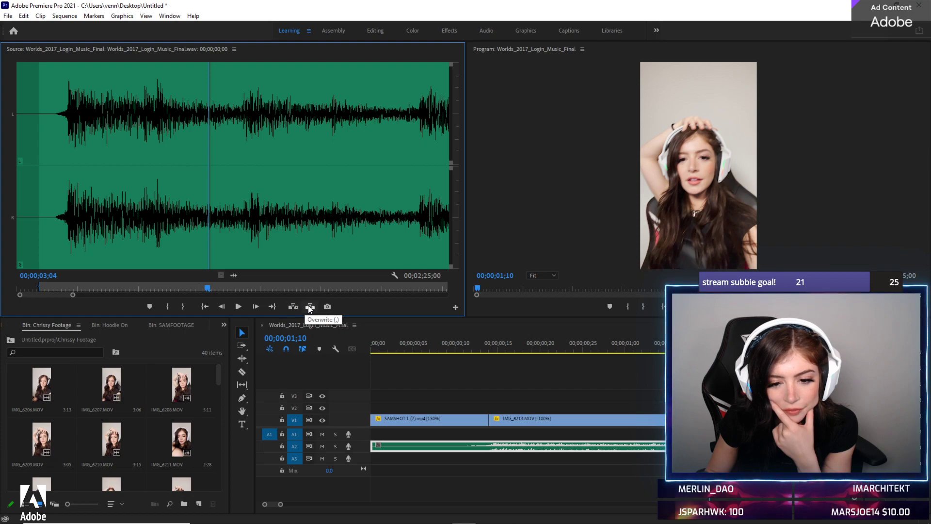
{"action": "left_click", "coordinate": [292, 306]}
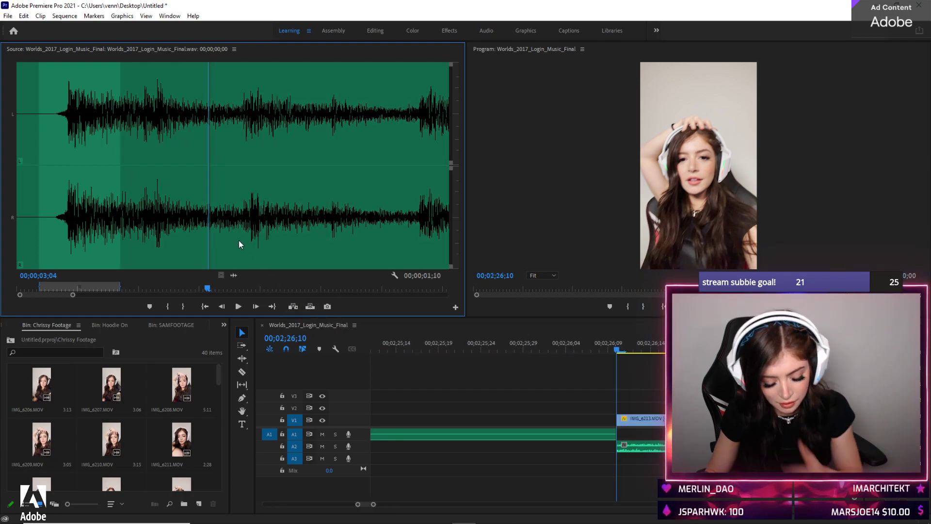
{"action": "key", "text": "ctrl+z"}
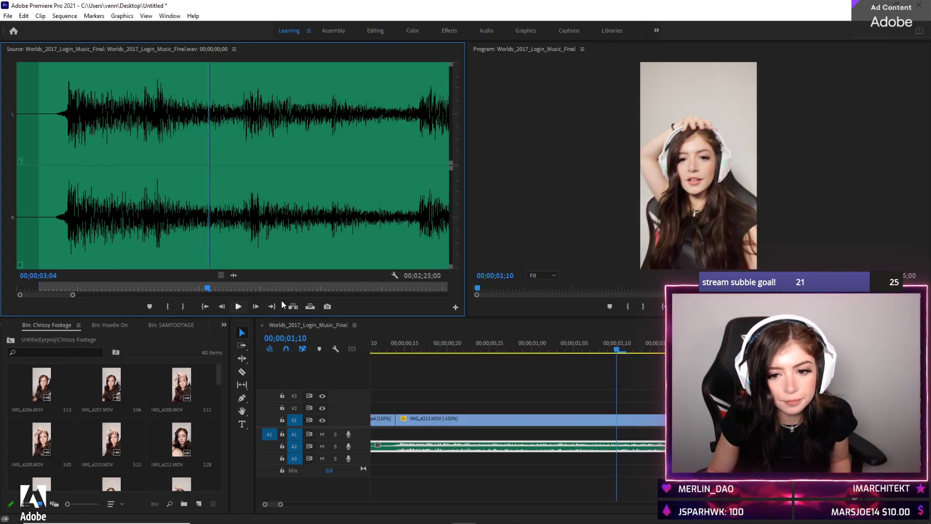
Play the sequence from the start past the end of IMG_6213.MOV and scrub around the cut-off to hear the music's timing
{"action": "left_click_drag", "start_coordinate": [381, 343], "coordinate": [269, 346]}
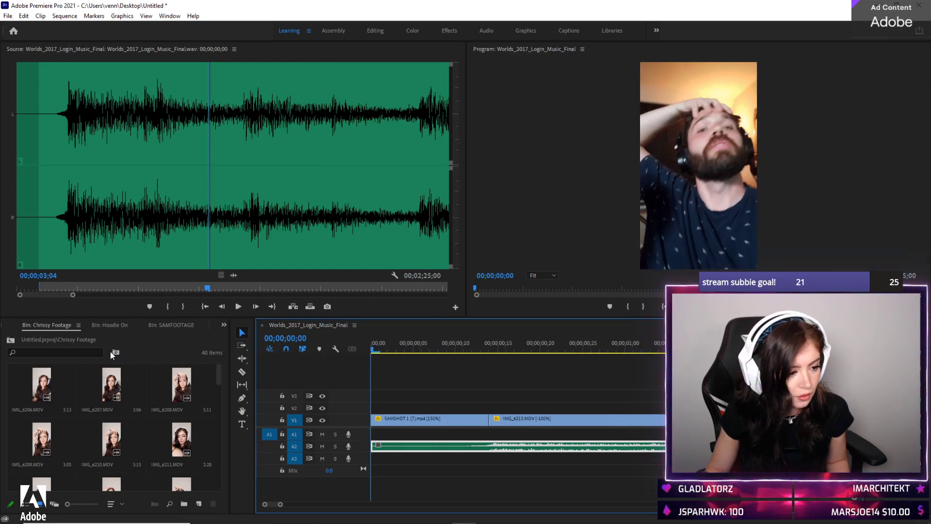
{"action": "key", "text": "space"}
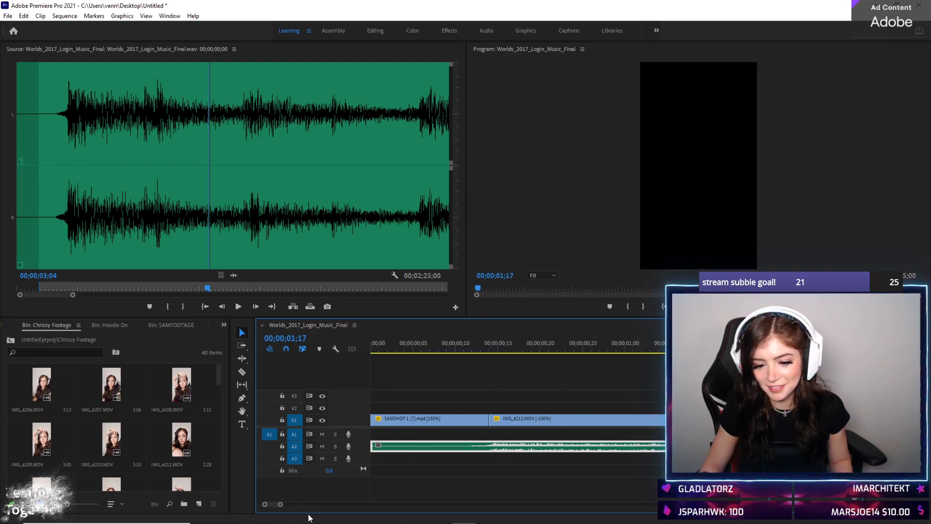
{"action": "key", "text": "Left"}
{"action": "key", "text": "Left"}
{"action": "key", "text": "Left"}
{"action": "key", "text": "space"}
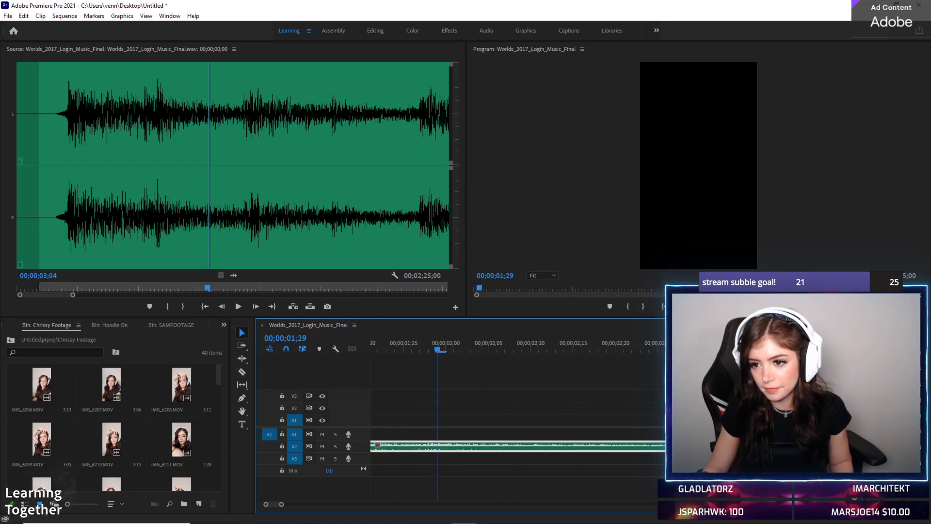
{"action": "left_click_drag", "start_coordinate": [273, 504], "coordinate": [260, 503]}
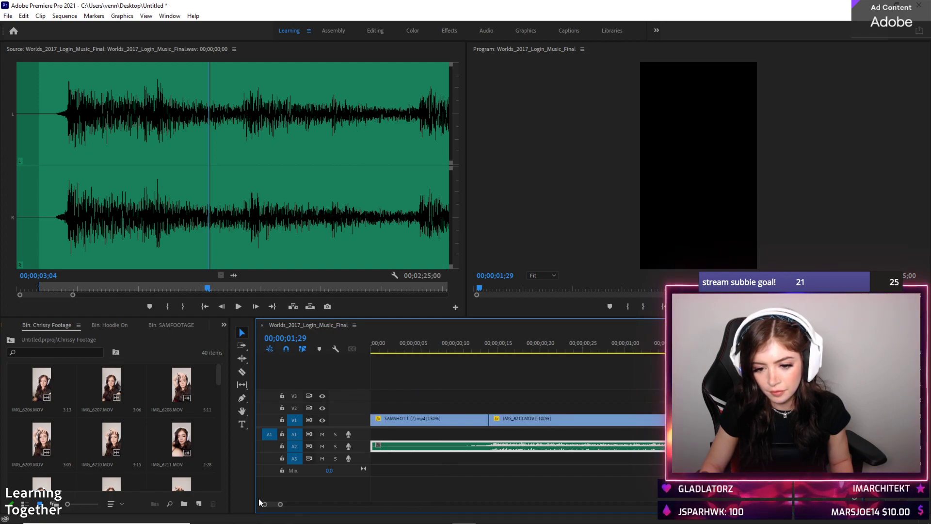
{"action": "left_click_drag", "start_coordinate": [871, 343], "coordinate": [795, 343]}
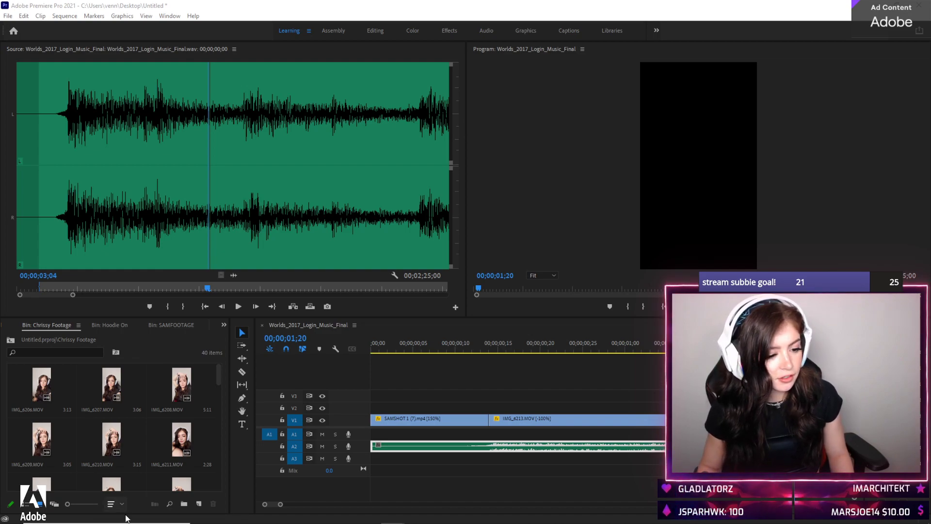
Browse the Chrissy Footage bin and replay the sequence from 00;00;00;27 past the end of IMG_6213.MOV
{"action": "scroll", "coordinate": [138, 436], "scroll_direction": "down", "scroll_amount": 5}
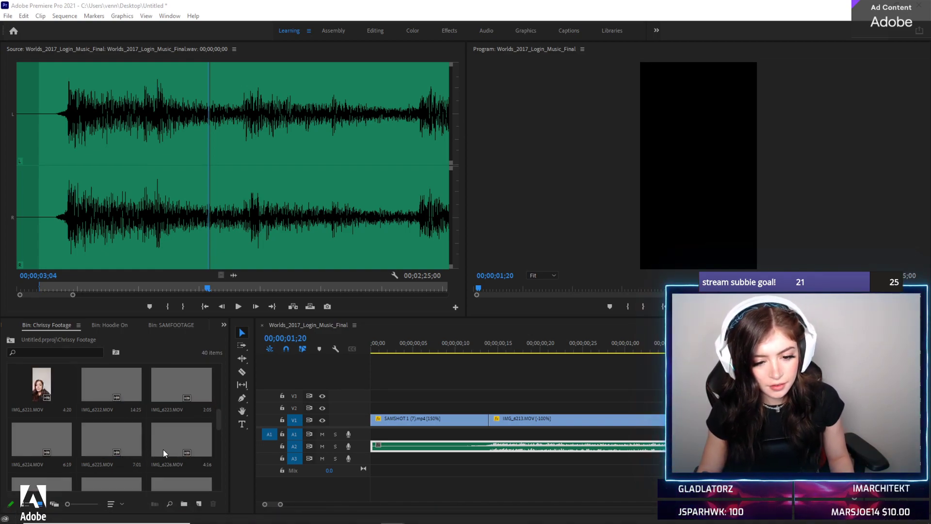
{"action": "scroll", "coordinate": [175, 453], "scroll_direction": "down", "scroll_amount": 1}
{"action": "left_click", "coordinate": [634, 348]}
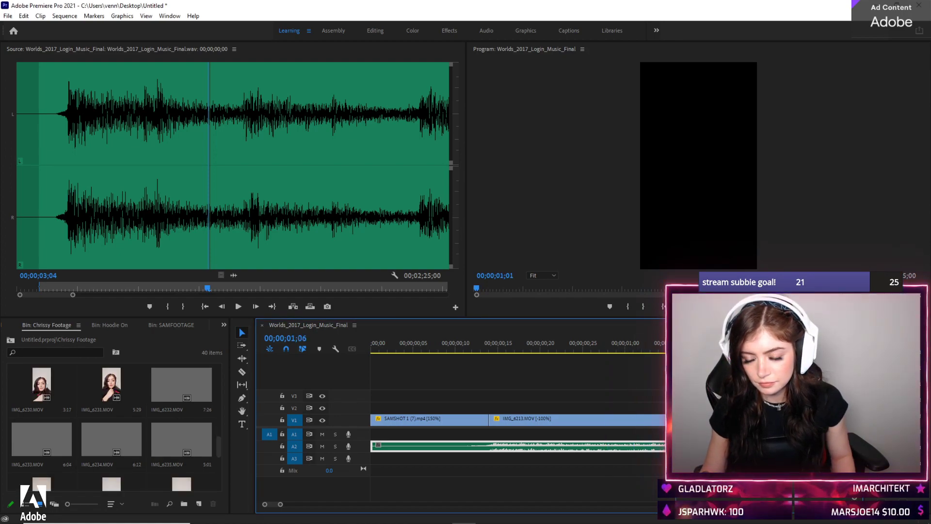
{"action": "left_click_drag", "start_coordinate": [676, 349], "coordinate": [600, 351]}
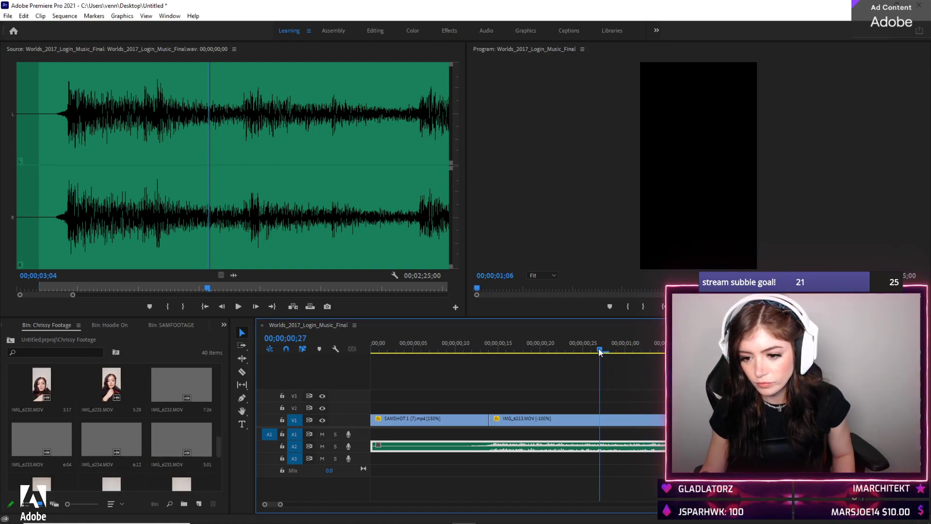
{"action": "key", "text": "space"}
{"action": "key", "text": "space"}
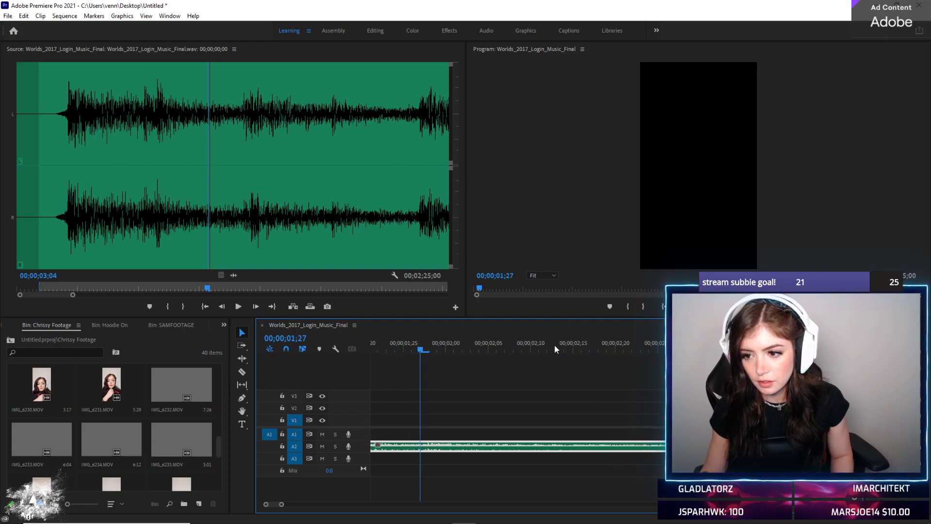
Duplicate the reversed IMG_6213.MOV clip on V1 directly after the original, ending at 00;00;02;20
{"action": "scroll", "coordinate": [429, 413], "scroll_direction": "up", "scroll_amount": 8}
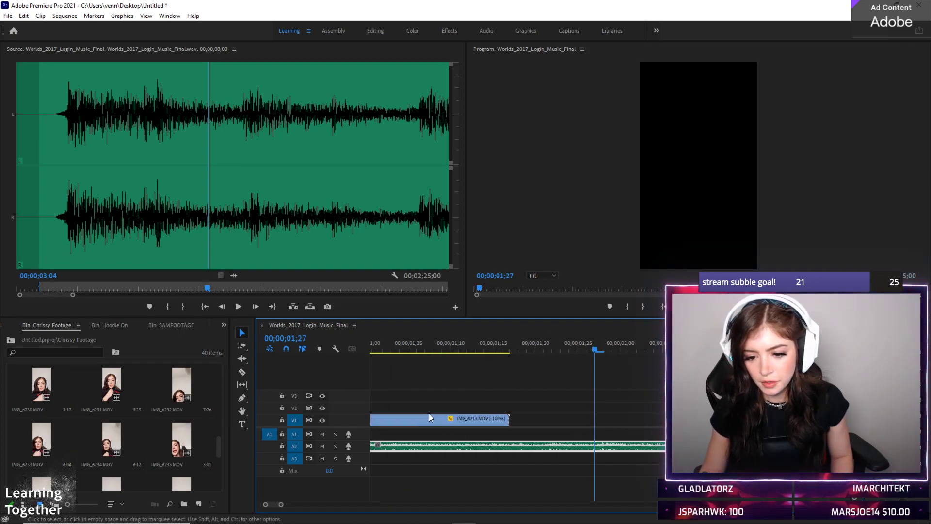
{"action": "left_click", "coordinate": [464, 420]}
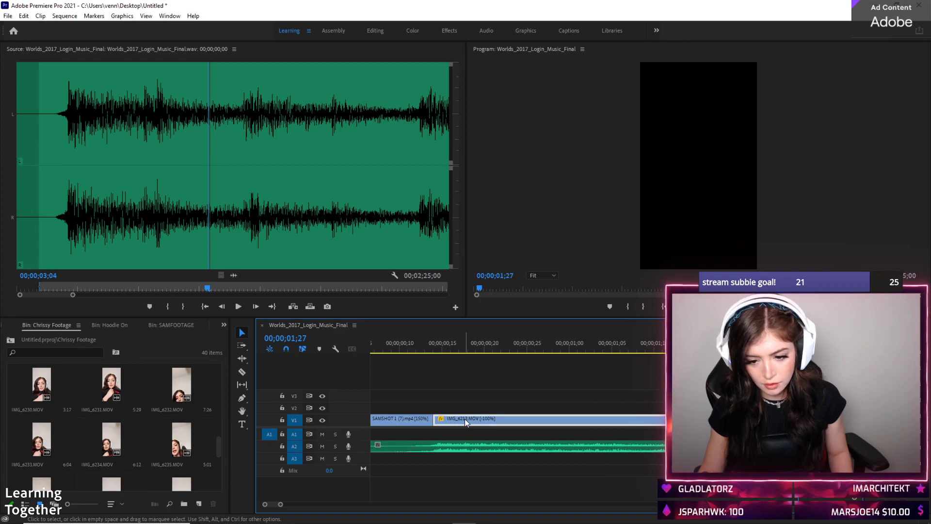
{"action": "key", "text": "Down"}
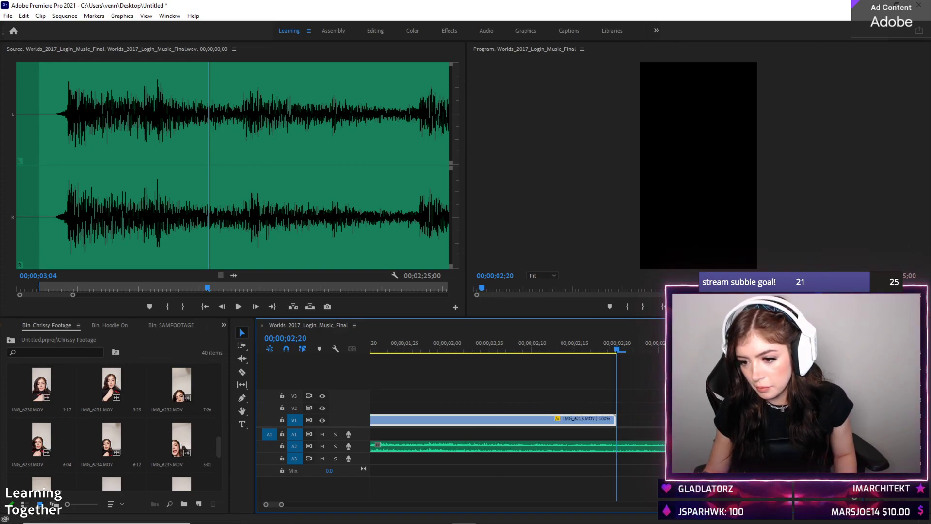
Turn off Reverse Speed for the second IMG_6213.MOV clip so that it plays forward at 100%
{"action": "right_click", "coordinate": [580, 418]}
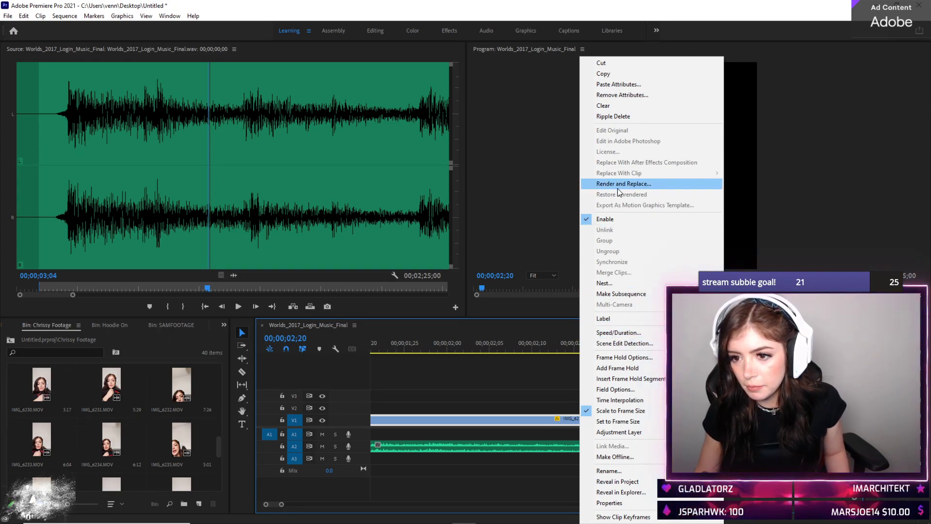
{"action": "left_click", "coordinate": [537, 371]}
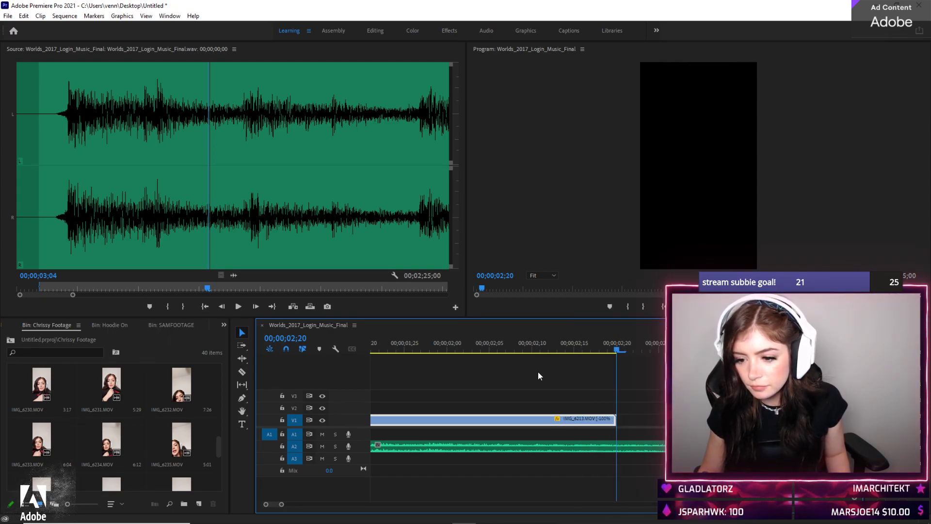
{"action": "right_click", "coordinate": [527, 416]}
{"action": "left_click", "coordinate": [571, 333]}
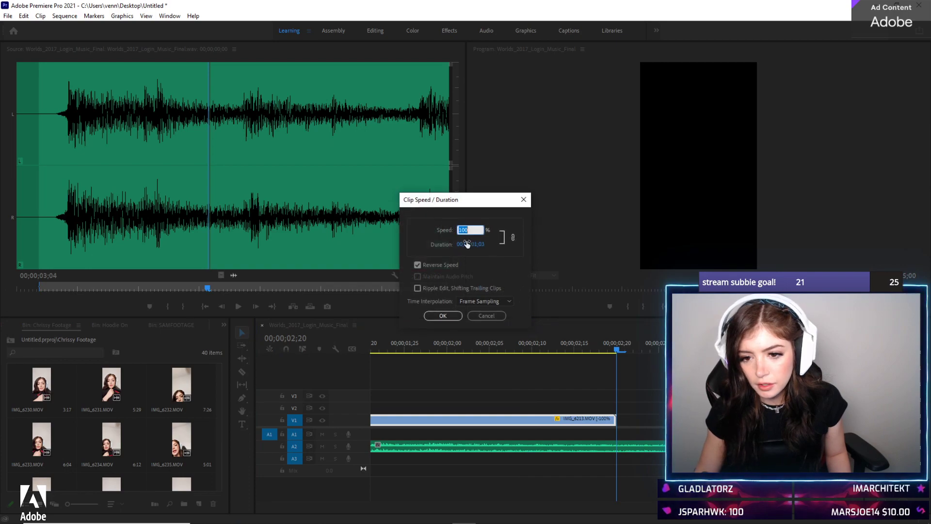
{"action": "left_click", "coordinate": [437, 264]}
{"action": "left_click", "coordinate": [443, 315]}
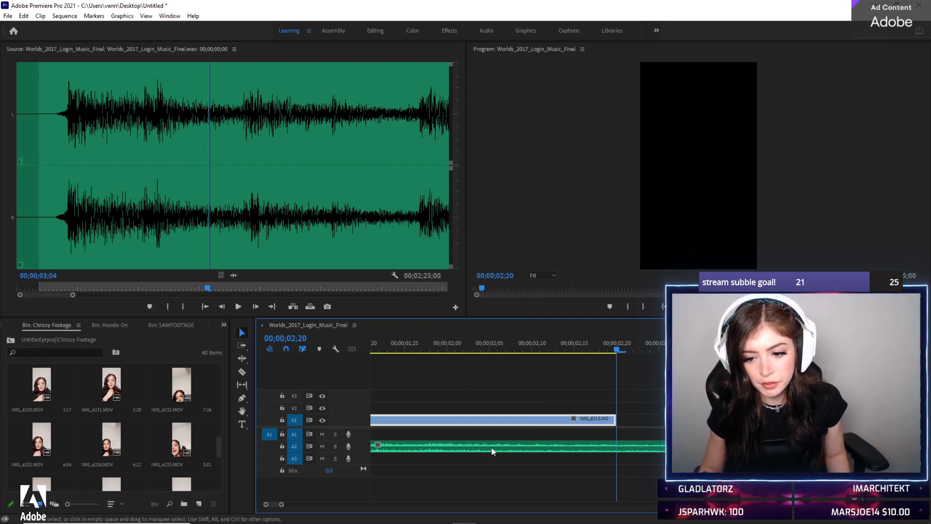
Play across the cut between the reversed and forward IMG_6213.MOV clips to judge how the hand movement continues
{"action": "scroll", "coordinate": [491, 450], "scroll_direction": "up", "scroll_amount": 5}
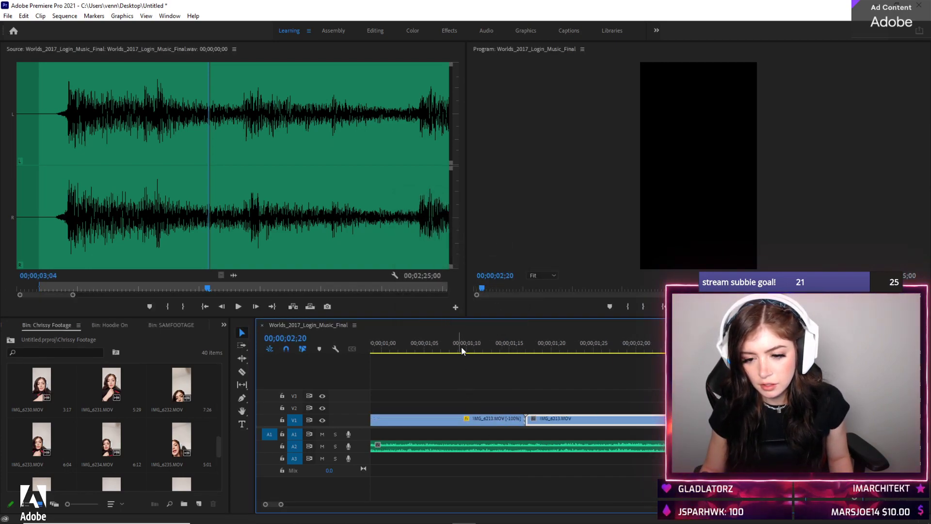
{"action": "left_click", "coordinate": [467, 343]}
{"action": "key", "text": "space"}
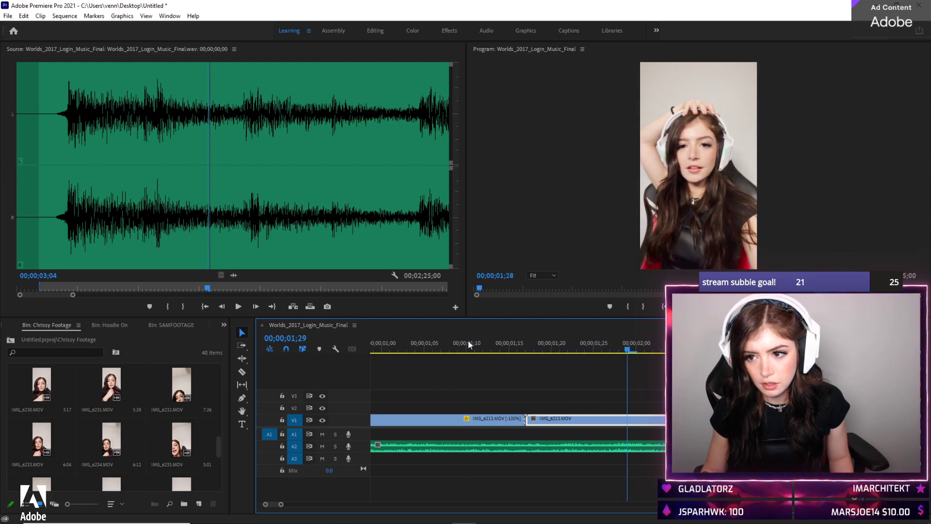
{"action": "scroll", "coordinate": [451, 458], "scroll_direction": "up", "scroll_amount": 5}
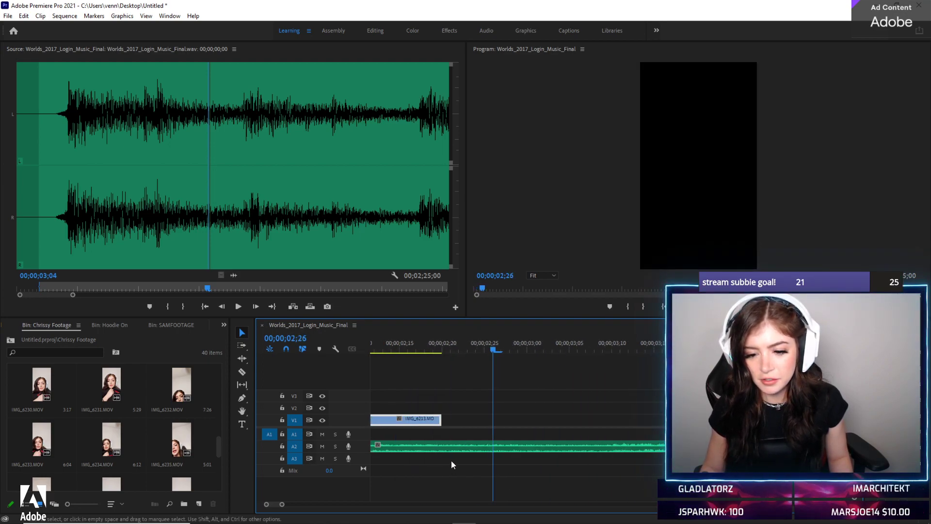
{"action": "scroll", "coordinate": [449, 453], "scroll_direction": "up", "scroll_amount": 3}
{"action": "left_click_drag", "start_coordinate": [593, 346], "coordinate": [663, 348]}
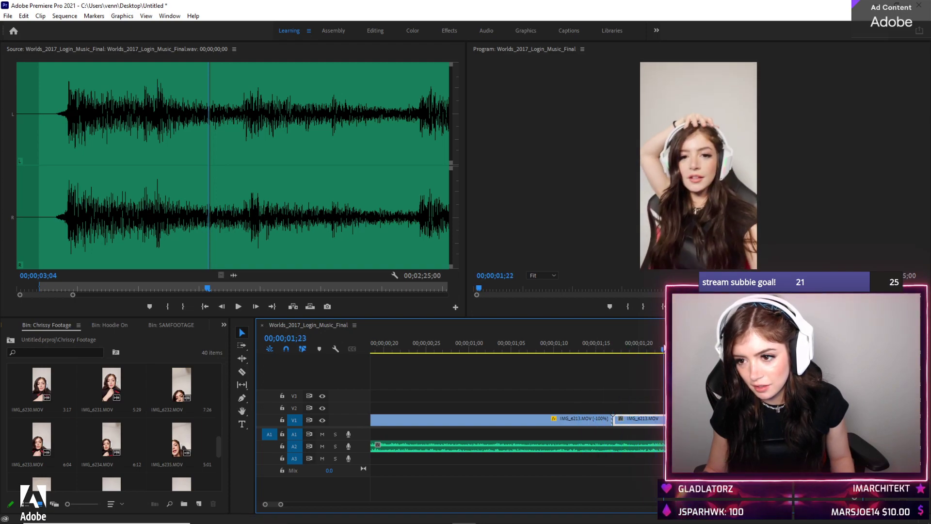
{"action": "left_click", "coordinate": [510, 345]}
{"action": "key", "text": "space"}
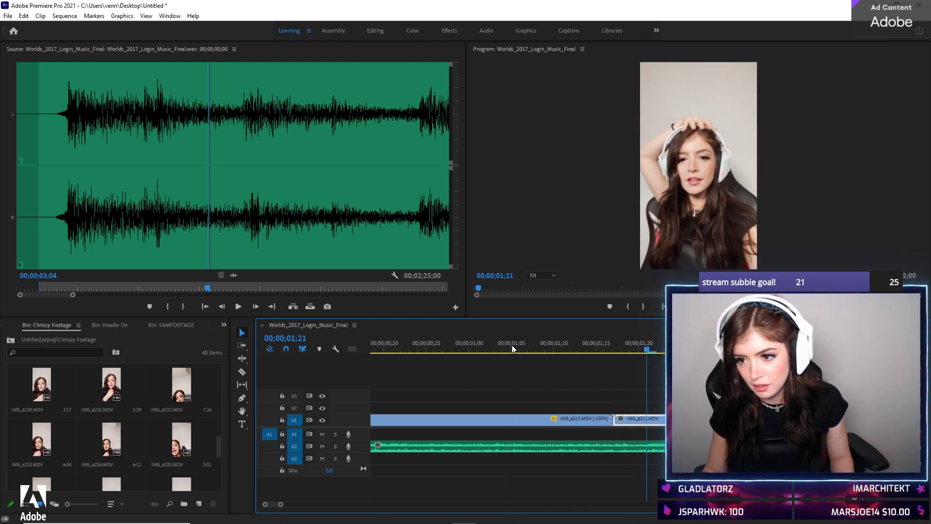
{"action": "key", "text": "space"}
Set the speed of the forward IMG_6213.MOV clip to 130%
{"action": "right_click", "coordinate": [647, 419]}
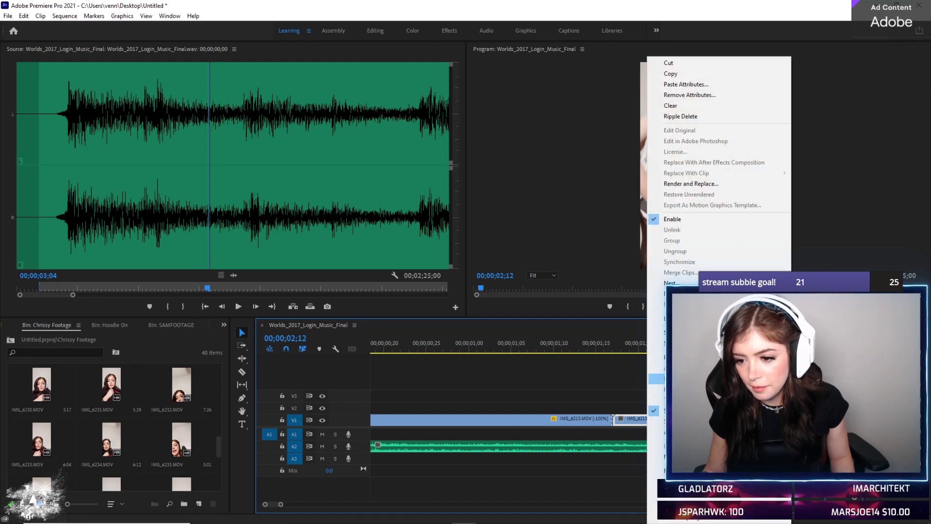
{"action": "left_click", "coordinate": [679, 332]}
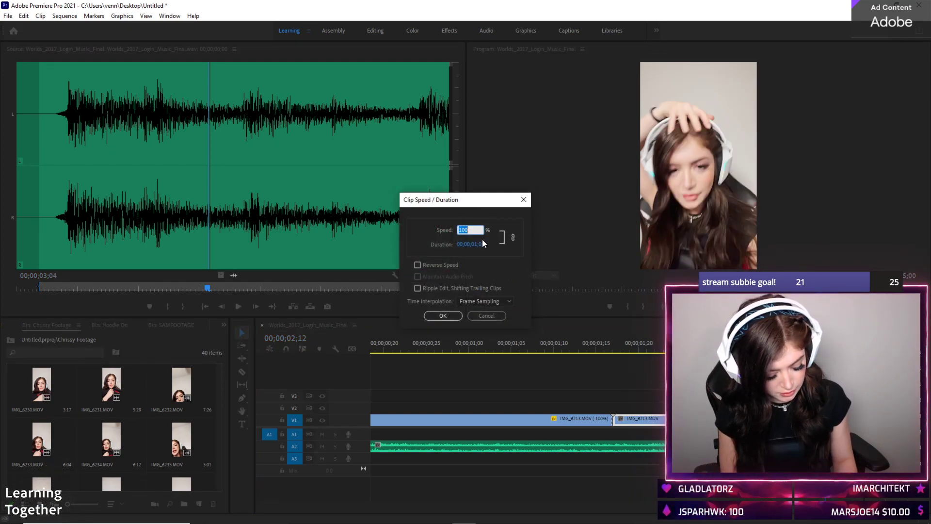
{"action": "left_click", "coordinate": [443, 315]}
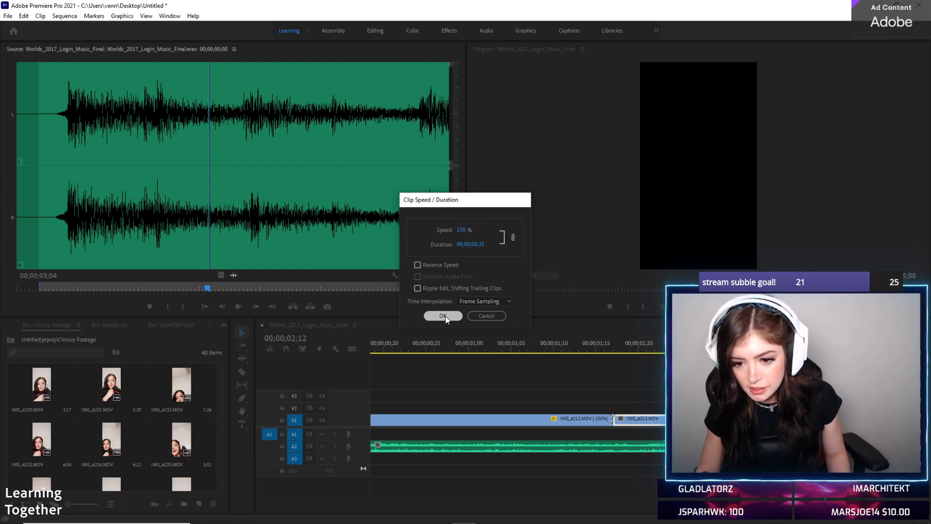
Play the cut into the sped-up IMG_6213.MOV clip, and replay the whole sequence from the start against the music
{"action": "left_click", "coordinate": [452, 349]}
{"action": "key", "text": "space"}
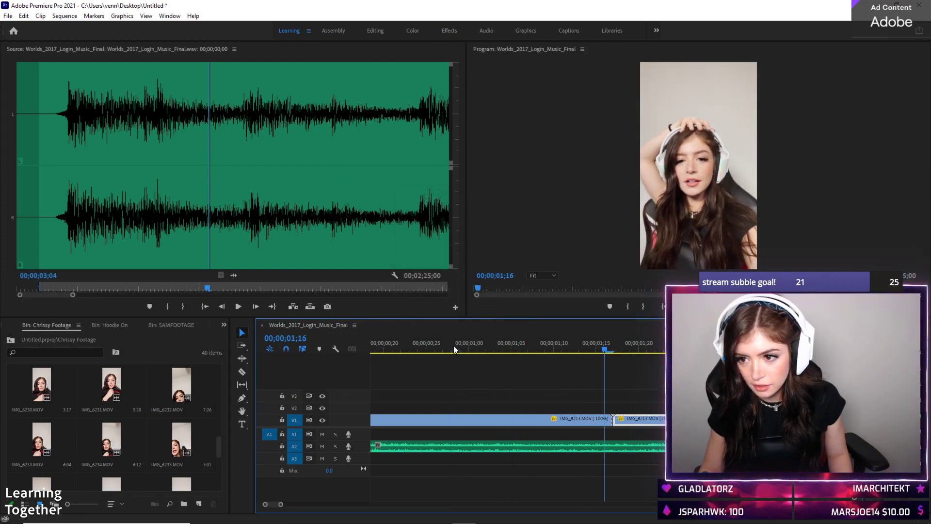
{"action": "key", "text": "space"}
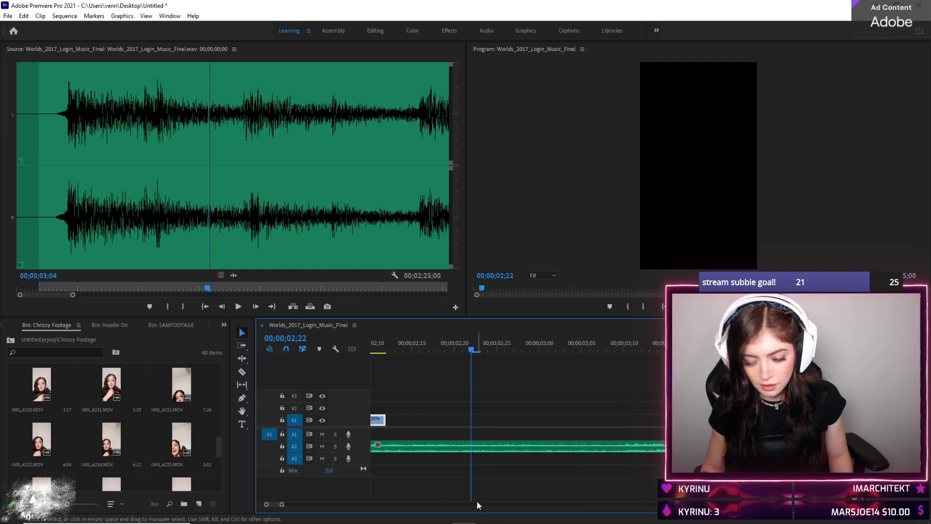
{"action": "scroll", "coordinate": [509, 505], "scroll_direction": "down", "scroll_amount": 8}
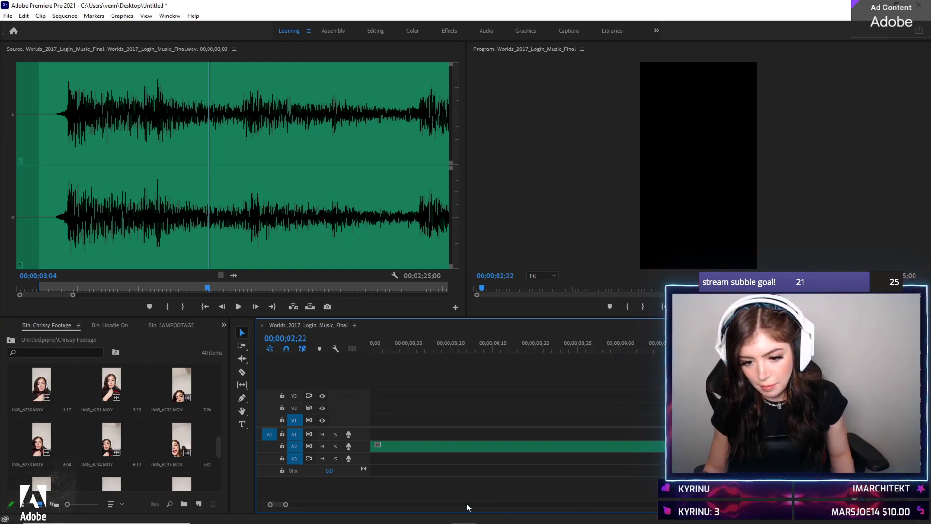
{"action": "scroll", "coordinate": [300, 507], "scroll_direction": "up", "scroll_amount": 10}
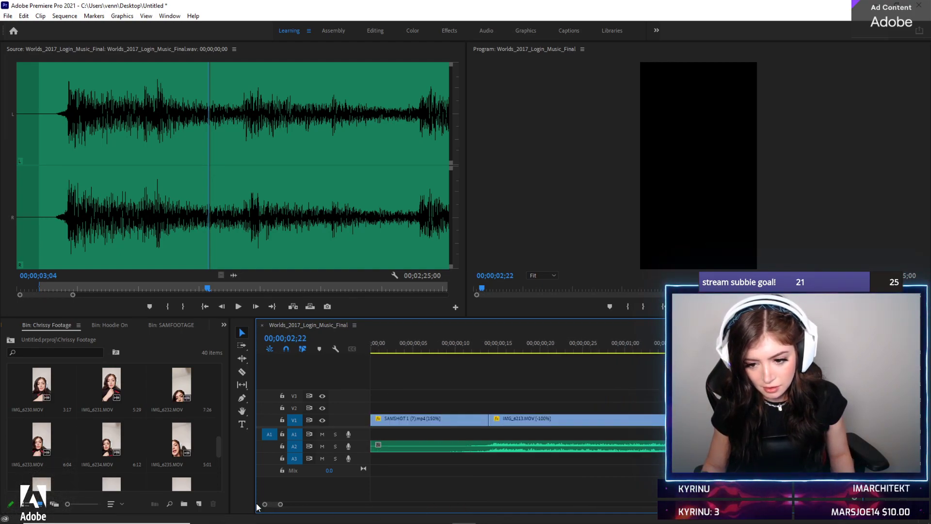
{"action": "key", "text": "minus"}
{"action": "key", "text": "minus"}
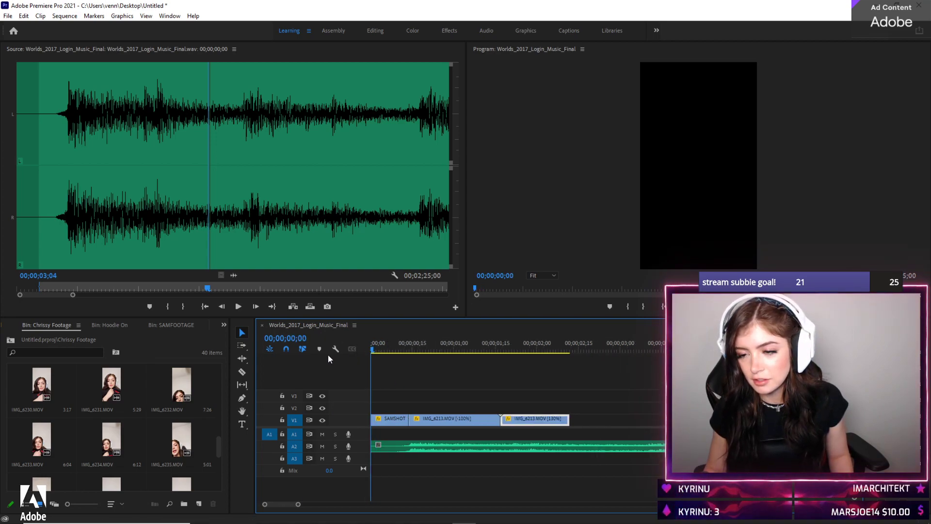
{"action": "key", "text": "space"}
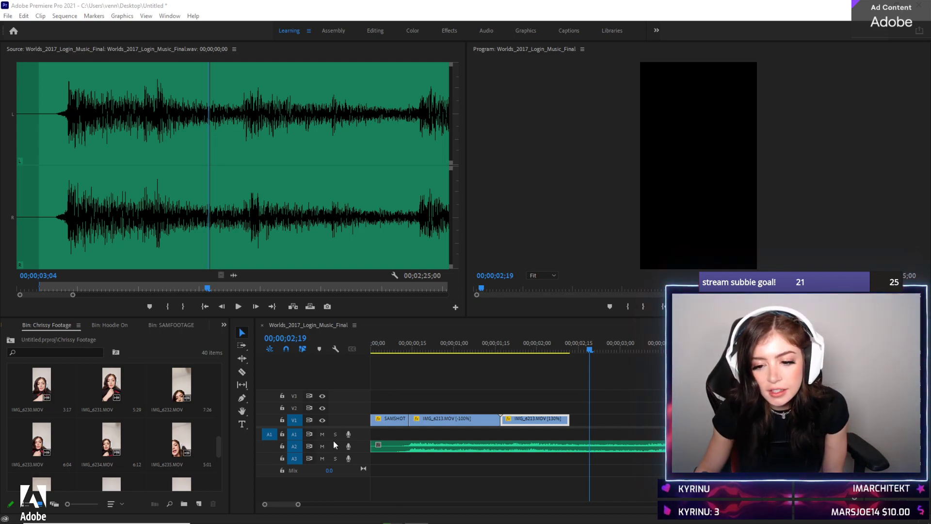
Look through the Effects workspace and the music clip's options, including its volume keyframe settings, for audio controls
{"action": "left_click", "coordinate": [438, 447]}
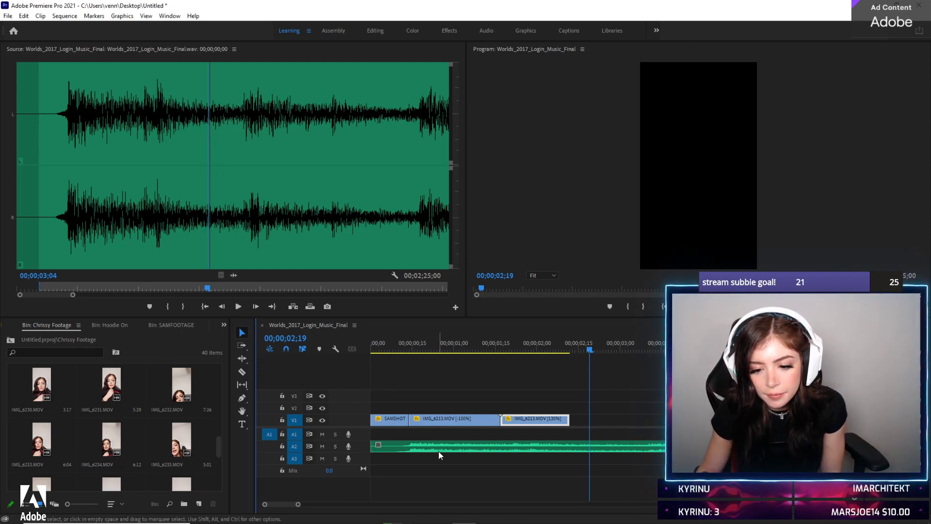
{"action": "left_click", "coordinate": [450, 31]}
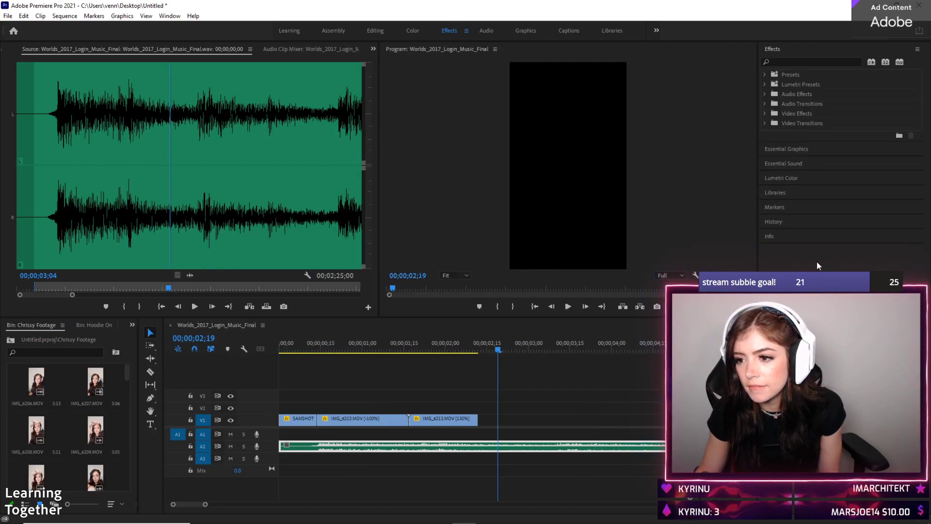
{"action": "left_click", "coordinate": [793, 192]}
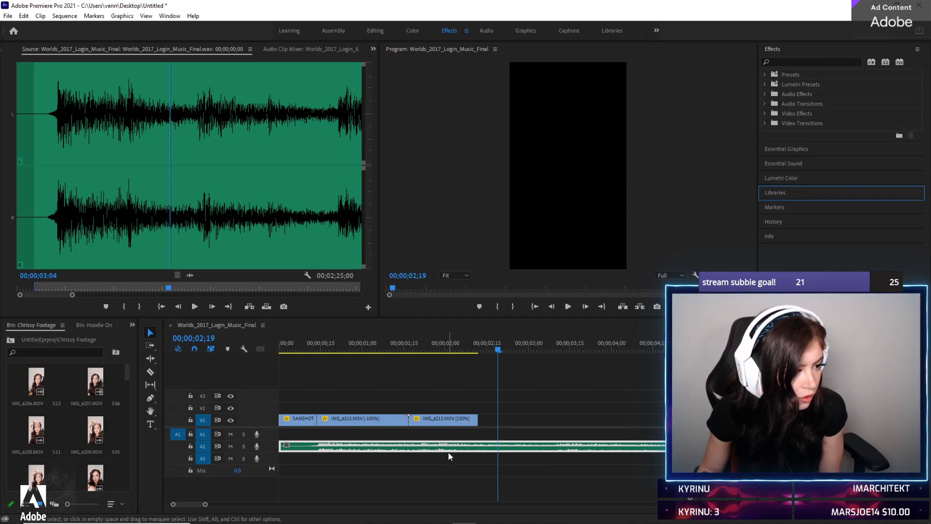
{"action": "right_click", "coordinate": [426, 445]}
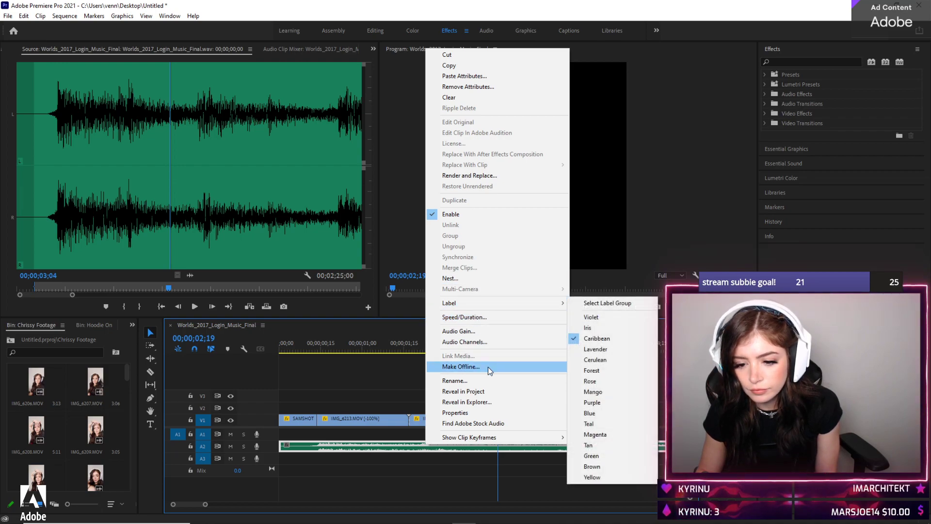
{"action": "mouse_move", "coordinate": [458, 439]}
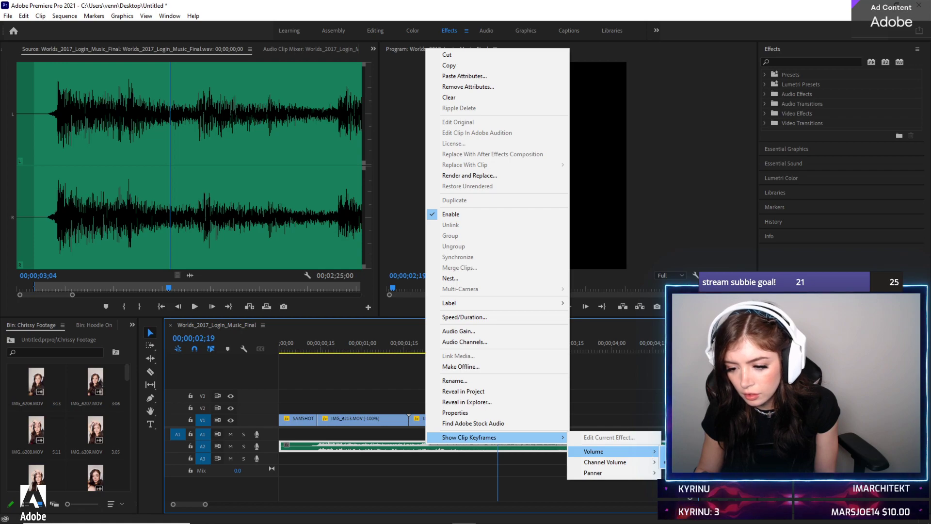
{"action": "left_click", "coordinate": [679, 463]}
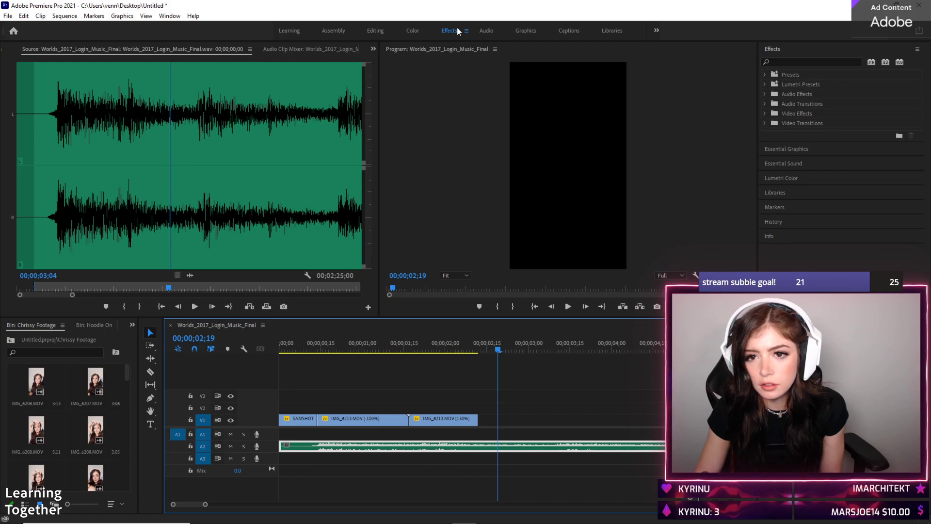
Switch to the Editing workspace and widen the tool strip by narrowing the Chrissy Footage bin
{"action": "left_click", "coordinate": [288, 32]}
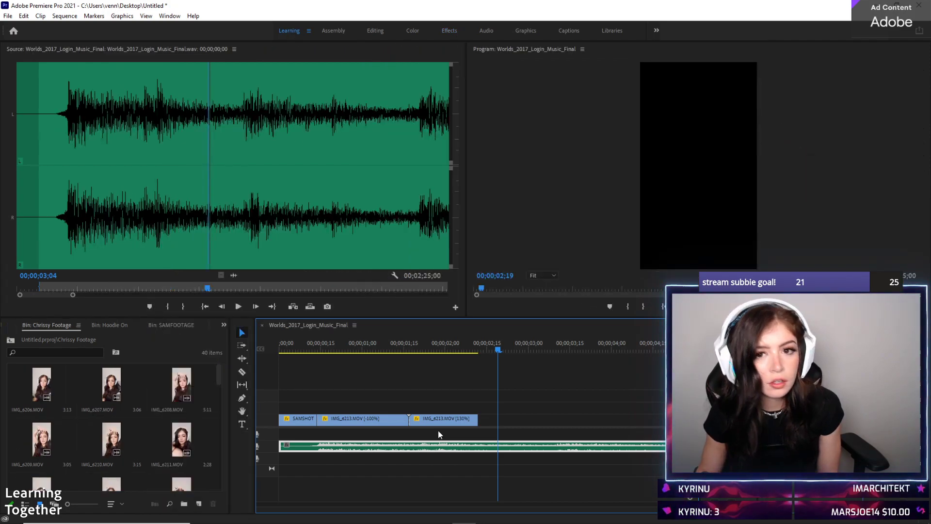
{"action": "left_click", "coordinate": [380, 36]}
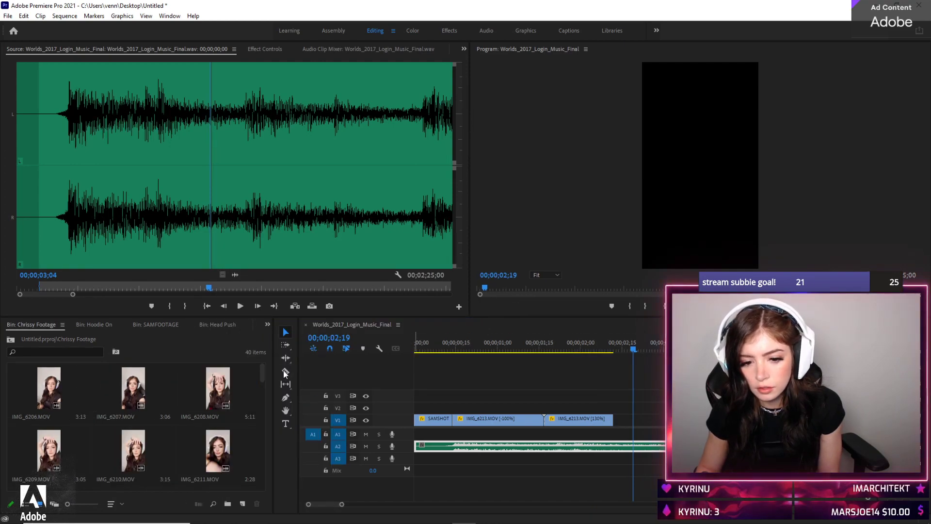
{"action": "left_click_drag", "start_coordinate": [273, 378], "coordinate": [257, 378]}
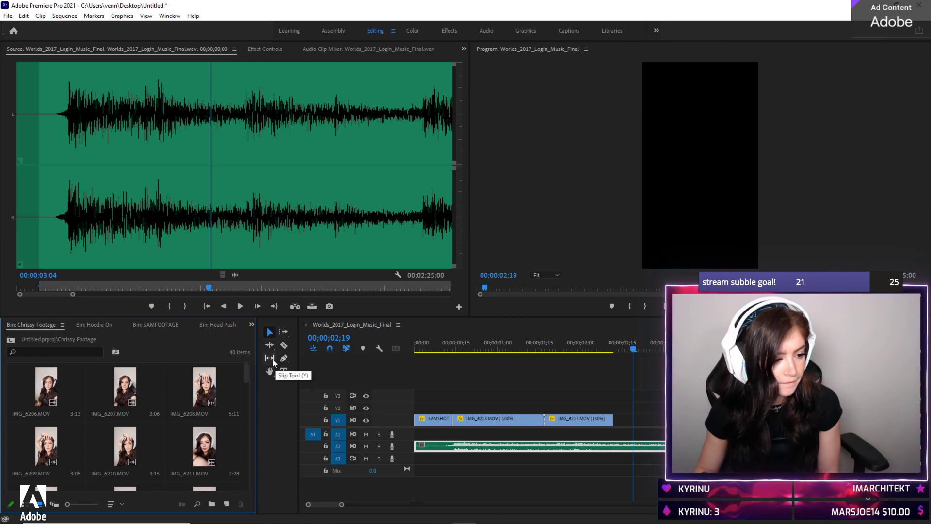
Look through the workspace, edit and clip options for the music clip to find its audio controls
{"action": "left_click", "coordinate": [483, 442]}
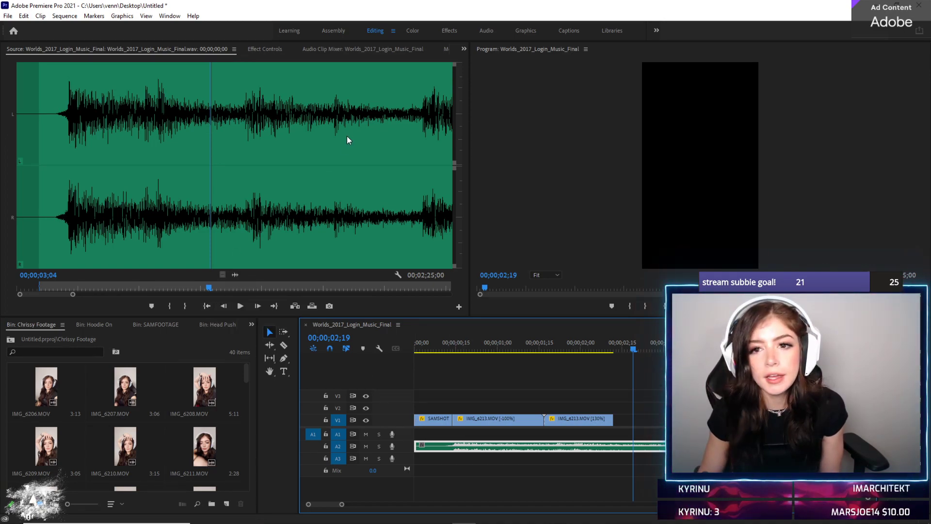
{"action": "left_click", "coordinate": [393, 31]}
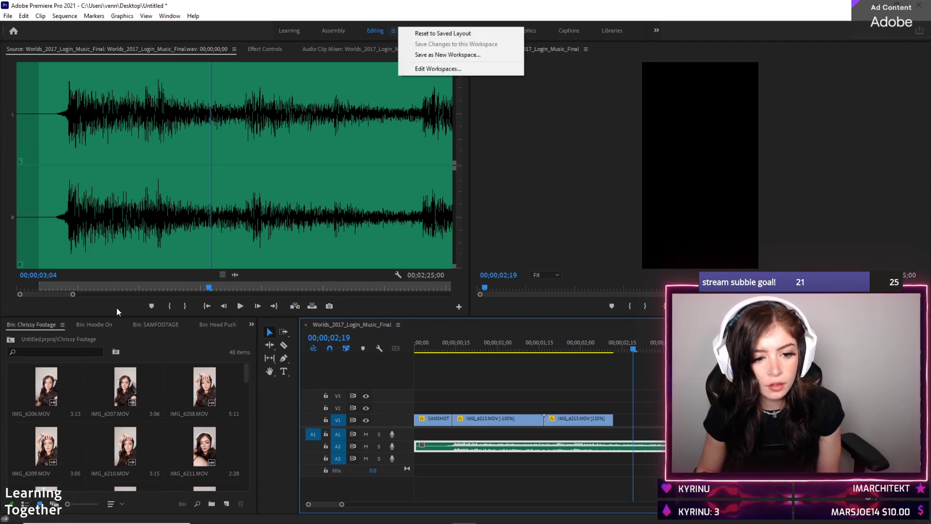
{"action": "left_click", "coordinate": [91, 301]}
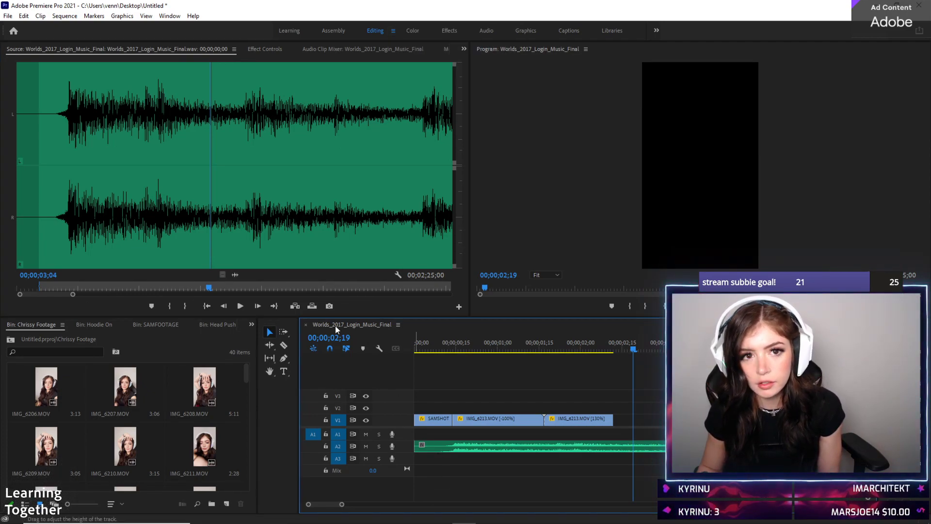
{"action": "left_click", "coordinate": [29, 16]}
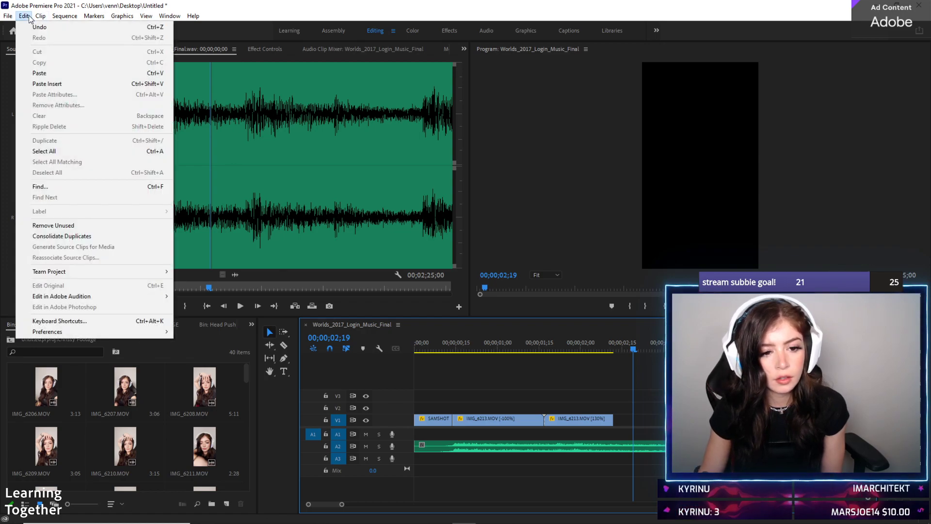
{"action": "mouse_move", "coordinate": [41, 16]}
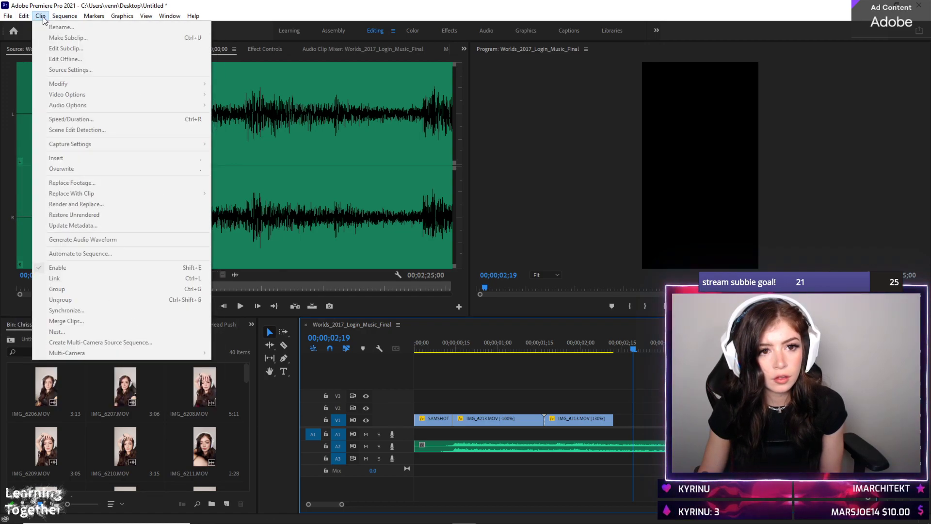
{"action": "left_click", "coordinate": [496, 447]}
{"action": "left_click", "coordinate": [40, 16]}
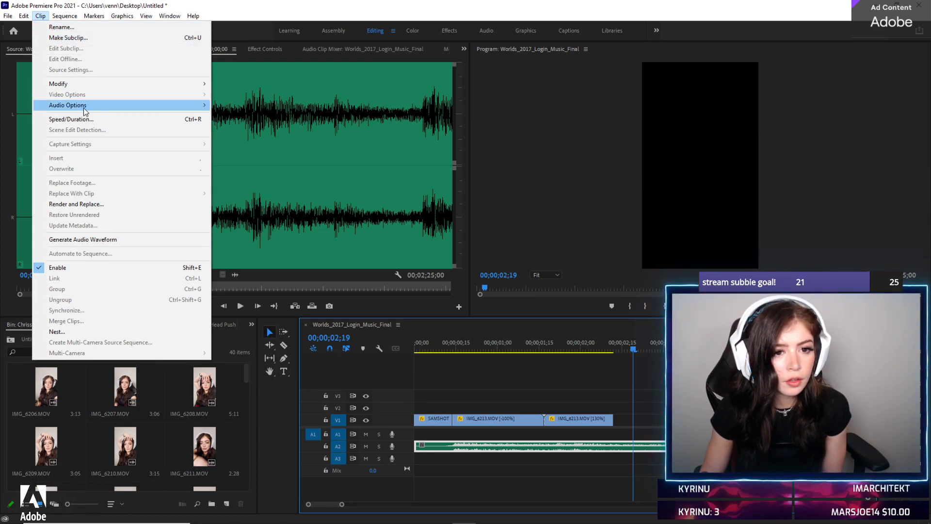
{"action": "mouse_move", "coordinate": [85, 111]}
{"action": "mouse_move", "coordinate": [85, 85]}
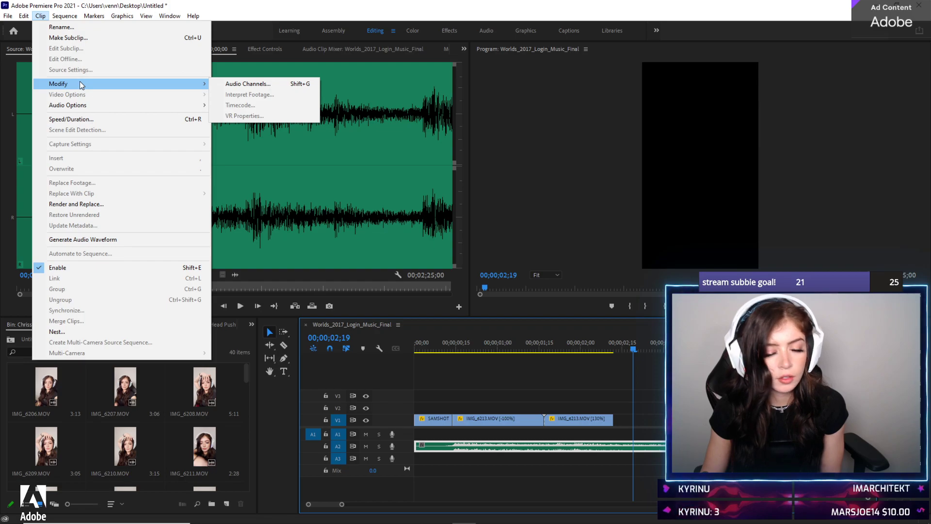
{"action": "mouse_move", "coordinate": [170, 16]}
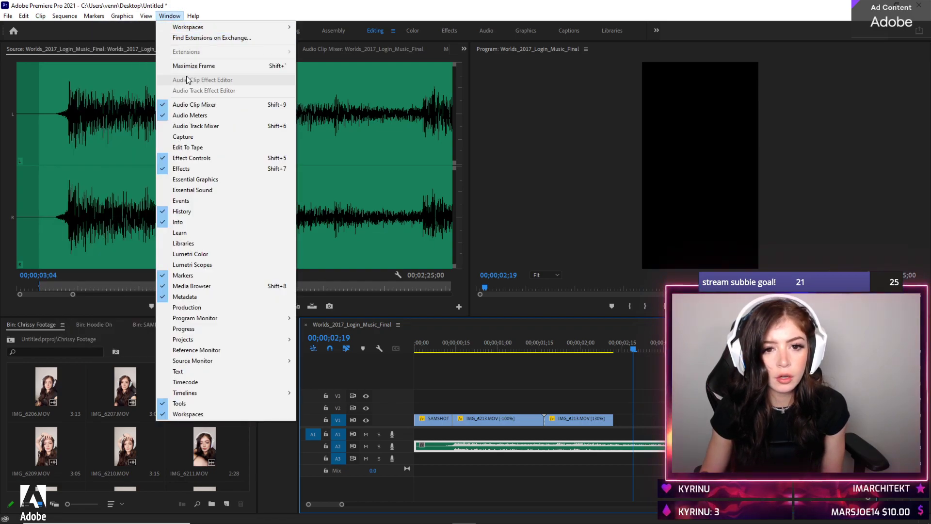
Expand the music clip's Volume in Effect Controls and widen its keyframe area, with the playhead at the sequence start
{"action": "left_click", "coordinate": [206, 158]}
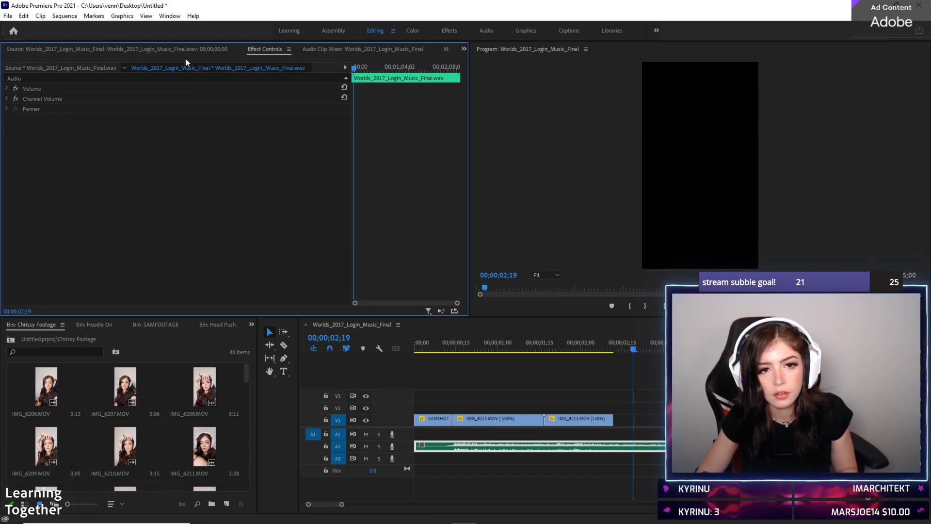
{"action": "left_click", "coordinate": [170, 16]}
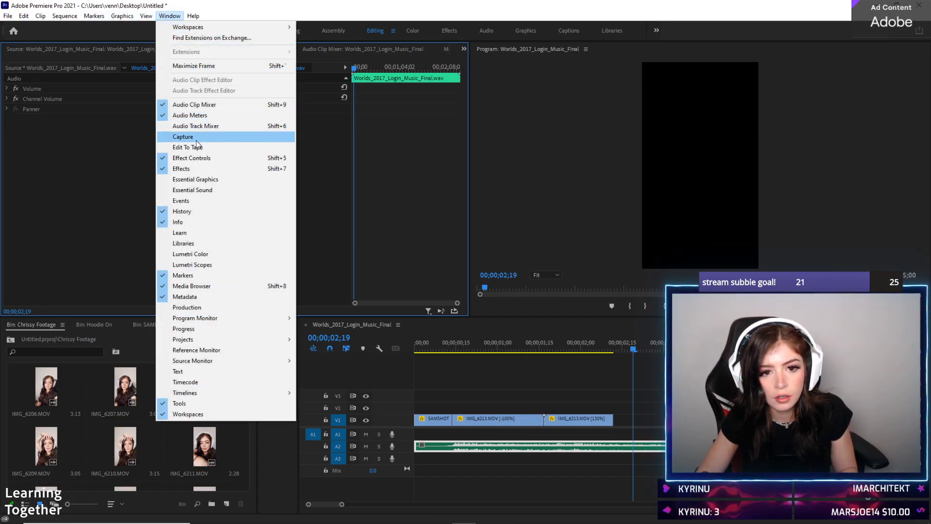
{"action": "left_click", "coordinate": [204, 161]}
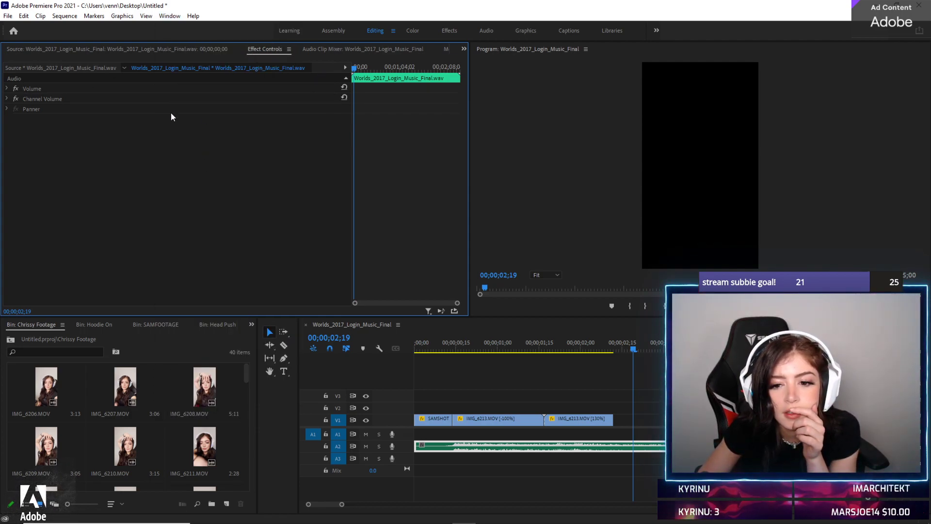
{"action": "left_click", "coordinate": [7, 89]}
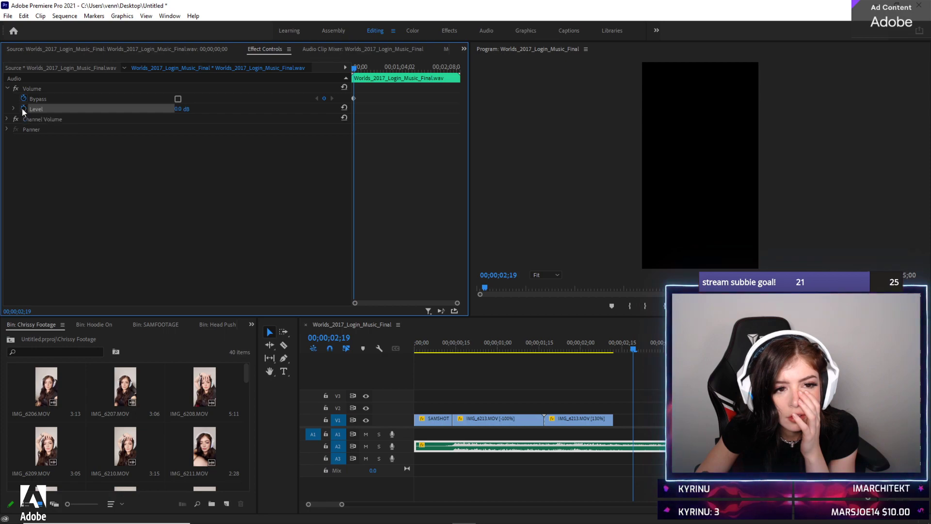
{"action": "left_click_drag", "start_coordinate": [356, 67], "coordinate": [339, 67]}
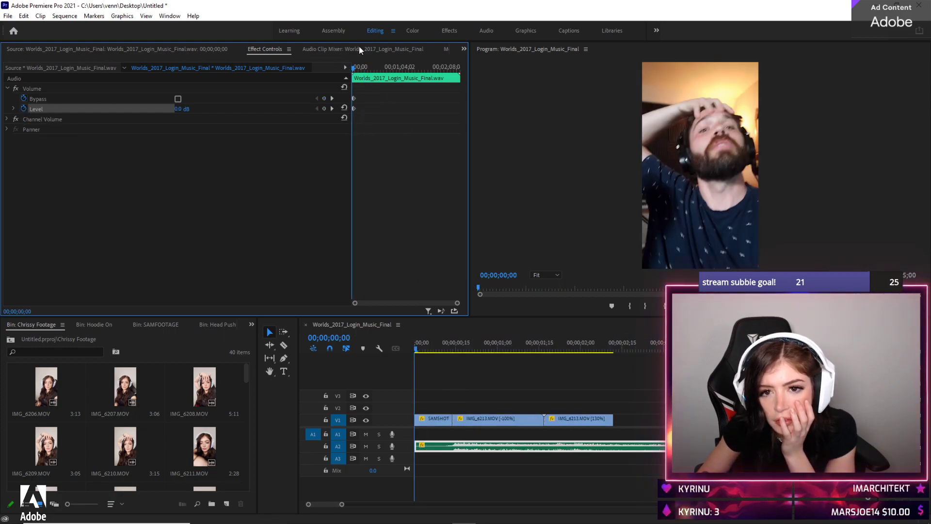
{"action": "left_click_drag", "start_coordinate": [352, 143], "coordinate": [187, 140]}
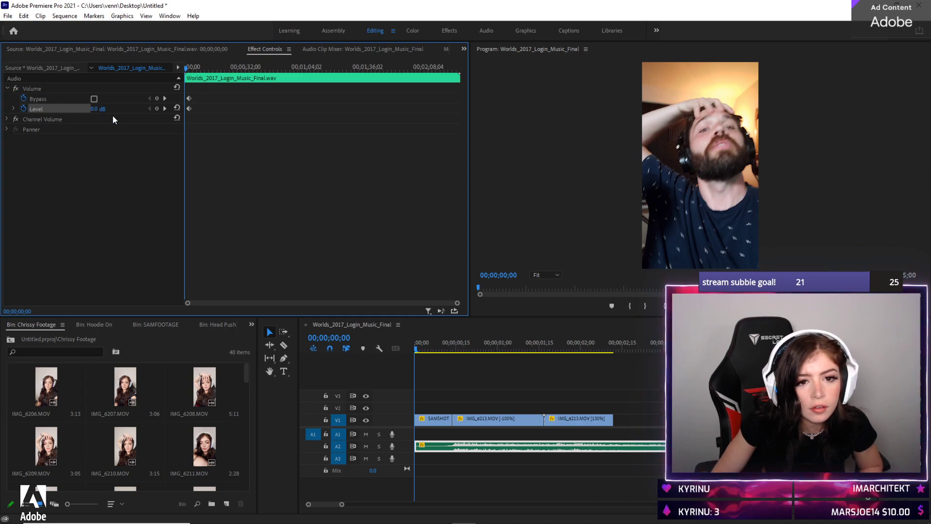
Replace the existing Bypass and Level keyframes with Level keyframes at the sequence start and at 00;00;01;08
{"action": "left_click", "coordinate": [158, 109]}
{"action": "mouse_move", "coordinate": [187, 71]}
{"action": "left_mouse_down"}
{"action": "mouse_move", "coordinate": [194, 69]}
{"action": "mouse_move", "coordinate": [171, 69]}
{"action": "left_mouse_up"}
{"action": "left_click", "coordinate": [189, 98]}
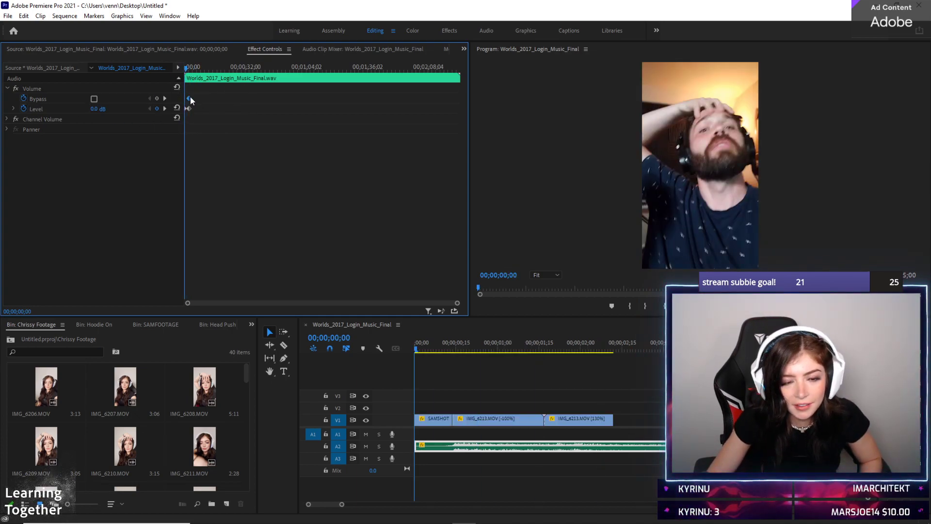
{"action": "key", "text": "Delete"}
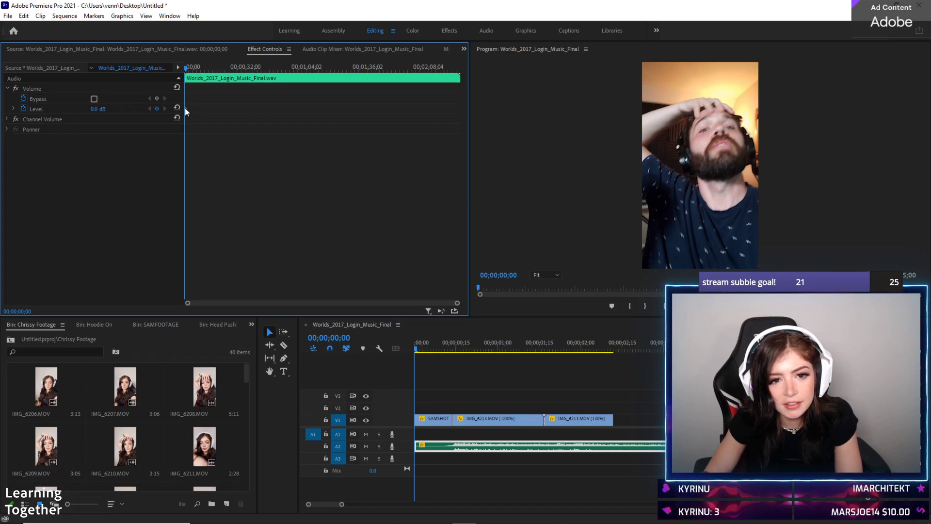
{"action": "key", "text": "space"}
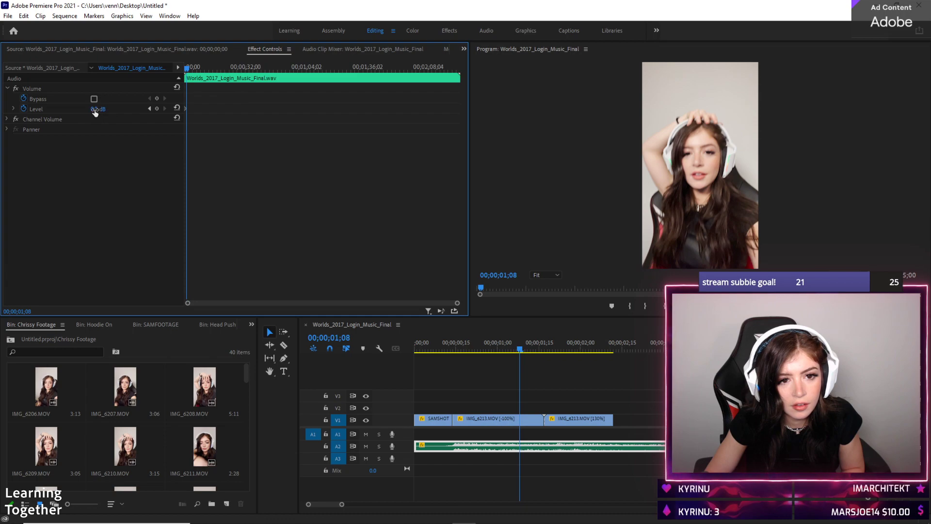
{"action": "left_click", "coordinate": [158, 107]}
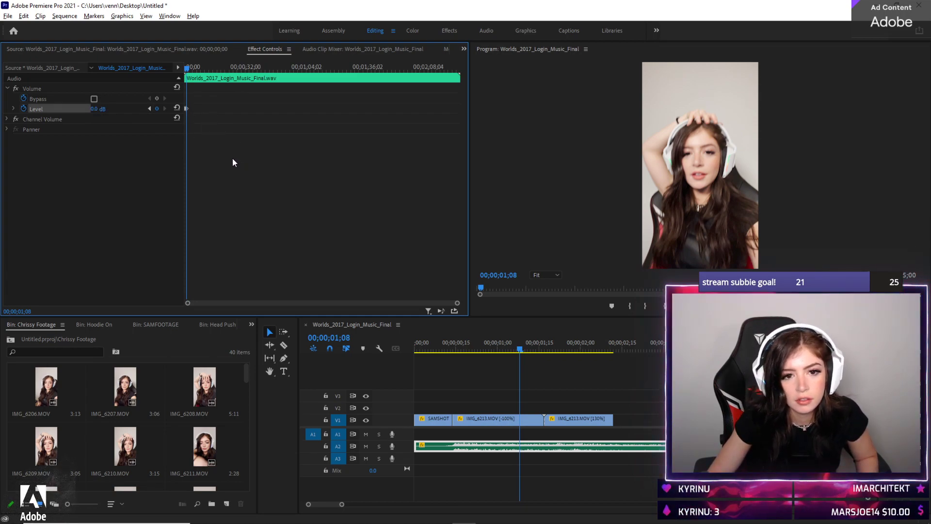
Reselect the music clip at the sequence start and adjust the spacing of its Level keyframes
{"action": "scroll", "coordinate": [447, 428], "scroll_direction": "up", "scroll_amount": 5}
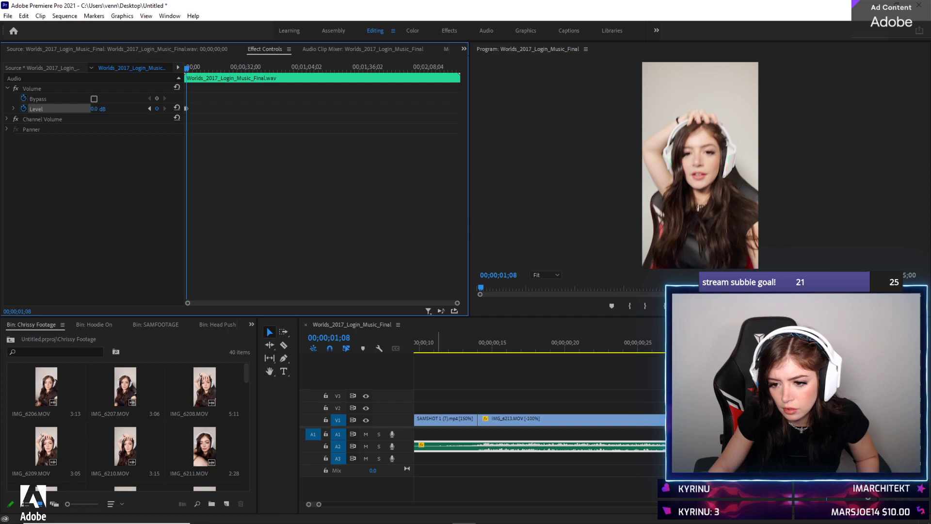
{"action": "left_click", "coordinate": [505, 464]}
{"action": "key", "text": "Home"}
{"action": "key", "text": "Left"}
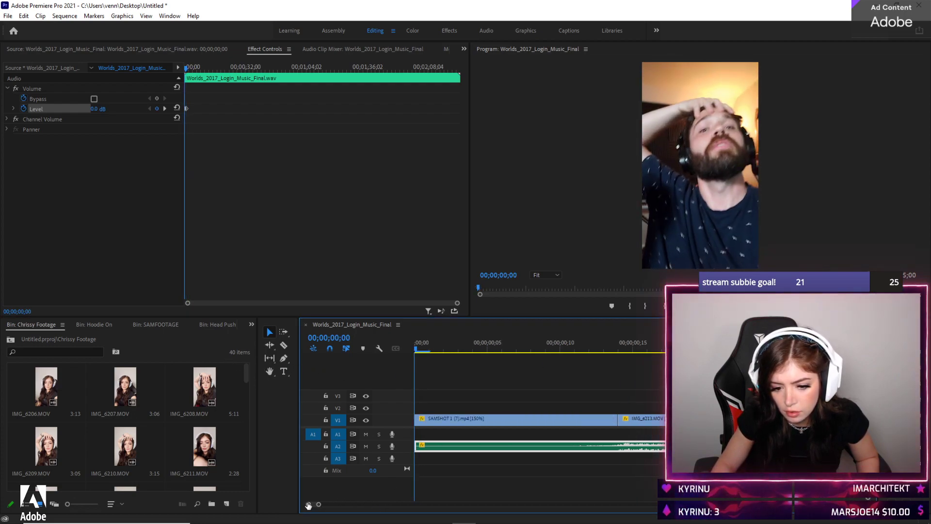
{"action": "left_click", "coordinate": [481, 470]}
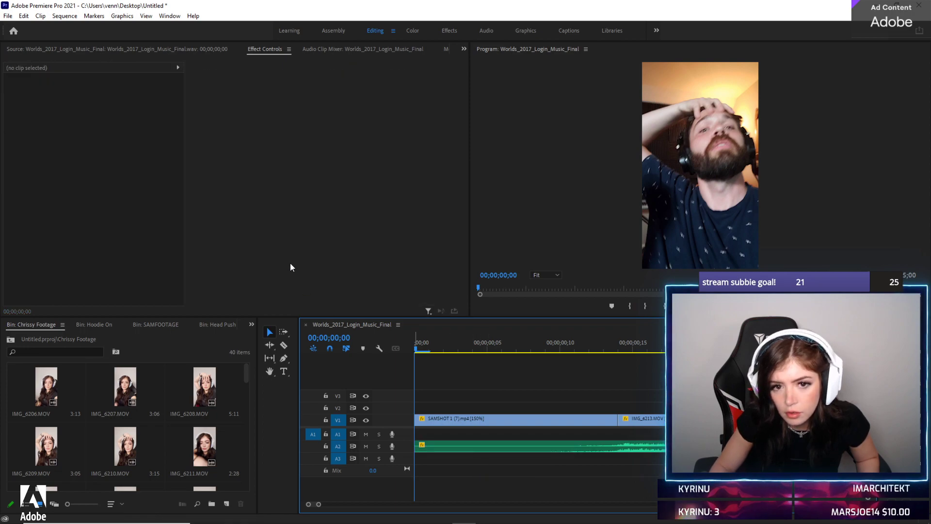
{"action": "left_click", "coordinate": [473, 445]}
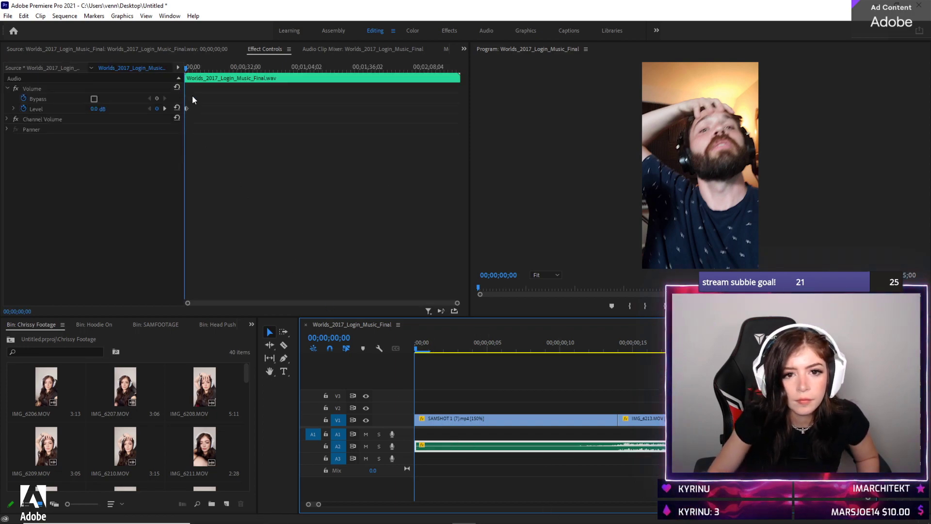
{"action": "left_click", "coordinate": [214, 103]}
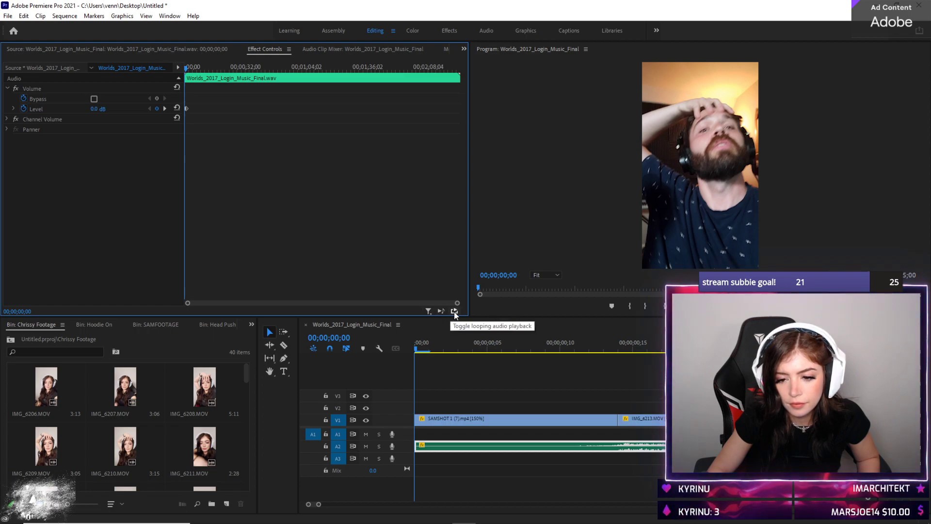
{"action": "left_click", "coordinate": [187, 109]}
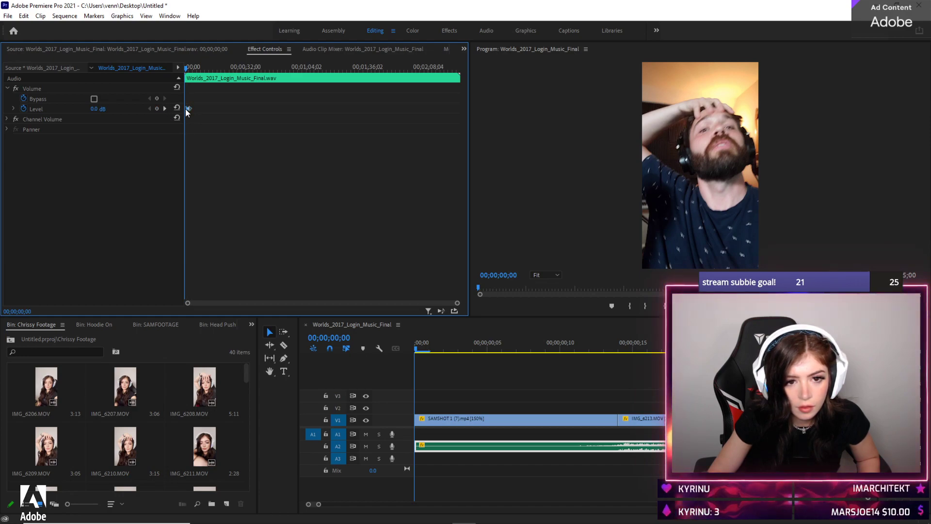
{"action": "right_click", "coordinate": [187, 109]}
{"action": "left_click", "coordinate": [189, 108]}
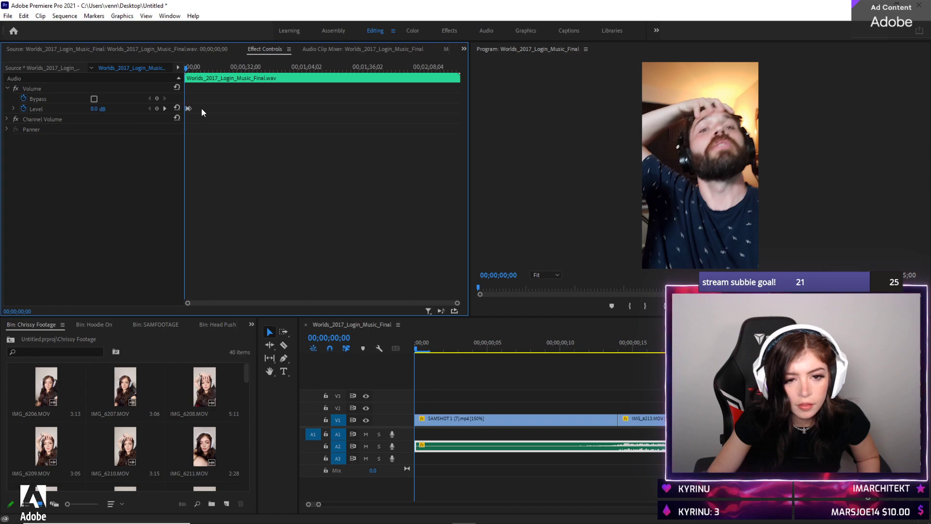
{"action": "left_click_drag", "start_coordinate": [191, 107], "coordinate": [190, 107]}
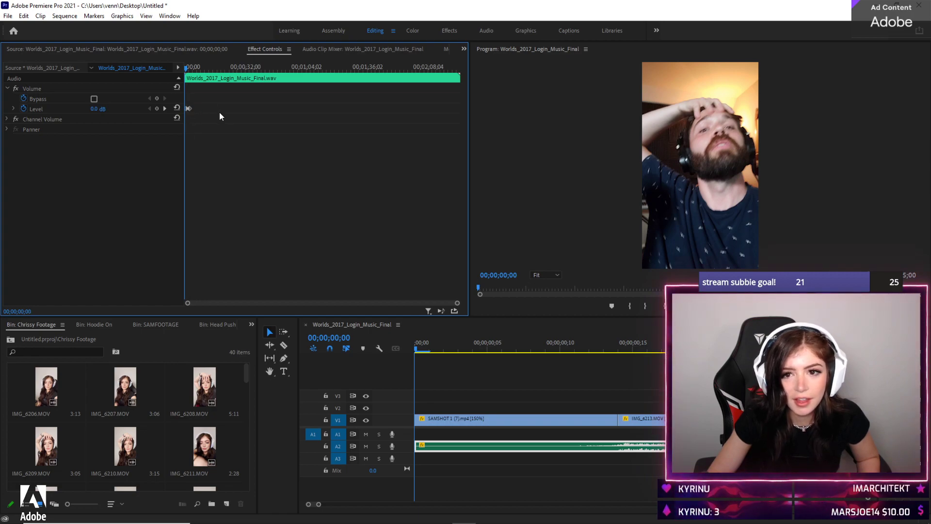
Delete all the Level keyframes from the music clip's Volume
{"action": "left_click", "coordinate": [464, 49]}
{"action": "left_click", "coordinate": [348, 120]}
{"action": "left_click_drag", "start_coordinate": [247, 116], "coordinate": [180, 101]}
{"action": "key", "text": "Delete"}
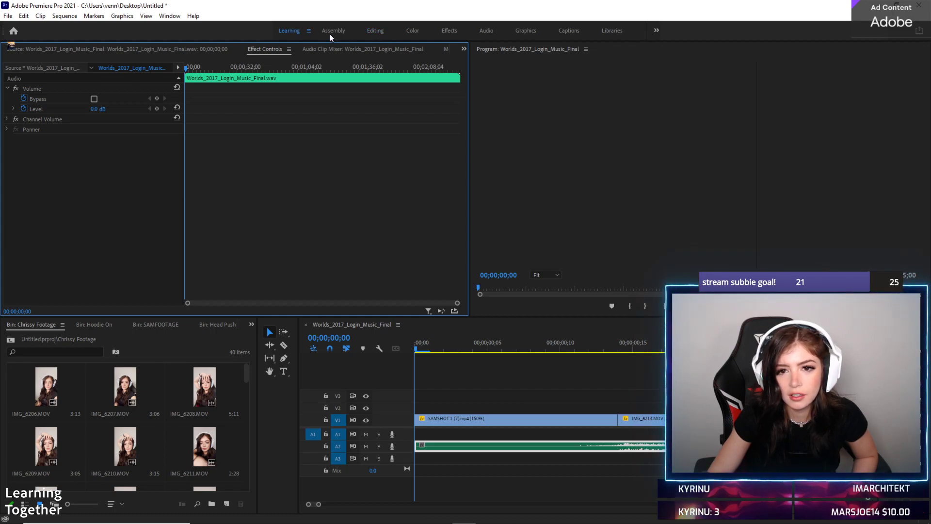
Return to the Editing workspace, enlarge the Program monitor and show the music waveform in the Source monitor again
{"action": "left_click", "coordinate": [367, 31]}
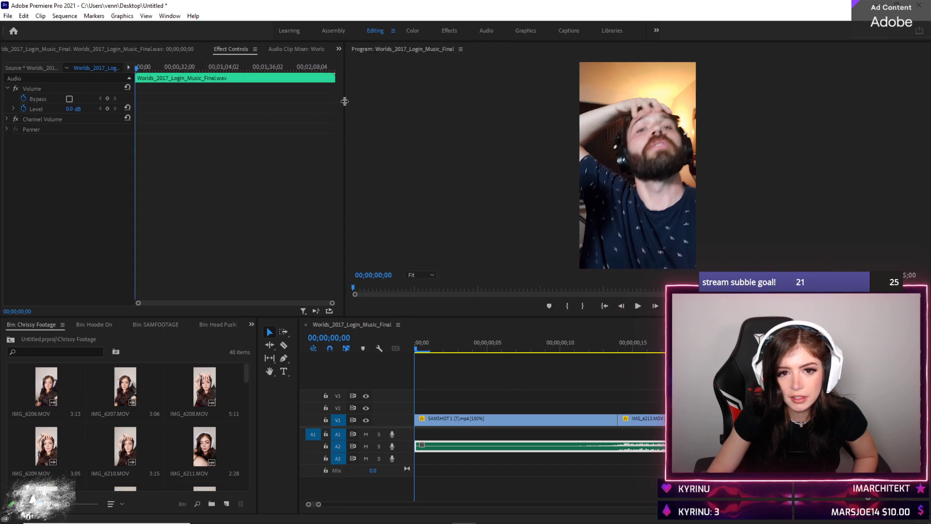
{"action": "left_click", "coordinate": [339, 48]}
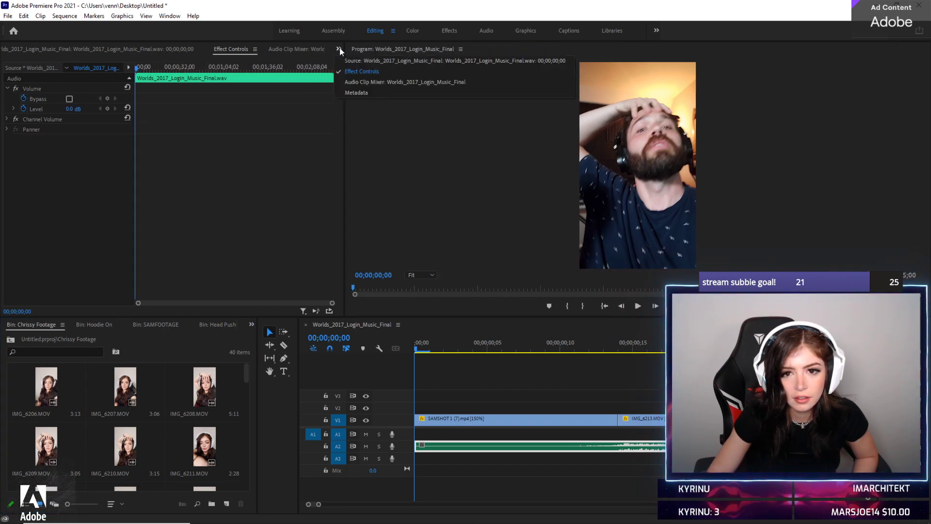
{"action": "left_click", "coordinate": [370, 60]}
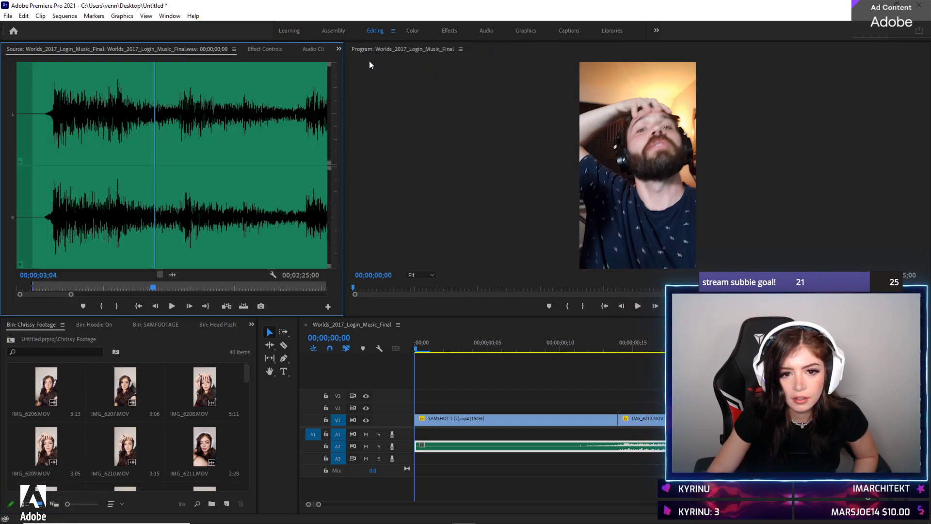
Play the sequence from the start, and replay the end of the 130% IMG_6213.MOV clip from 00;00;02;09
{"action": "left_click", "coordinate": [432, 368]}
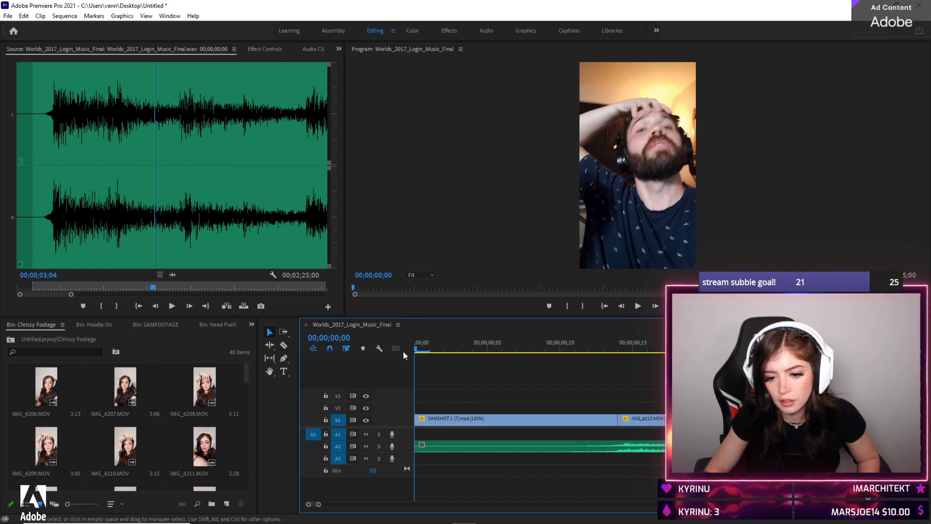
{"action": "key", "text": "space"}
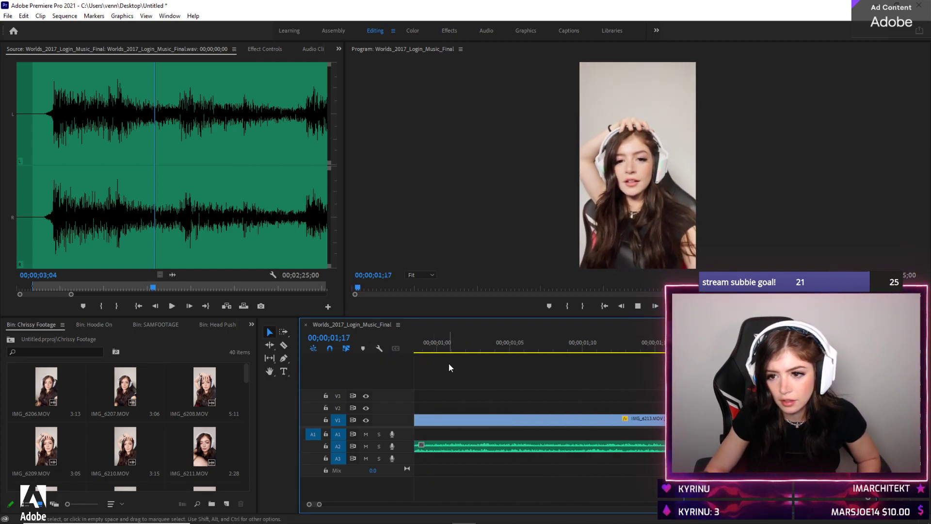
{"action": "key", "text": "space"}
{"action": "left_click", "coordinate": [599, 342]}
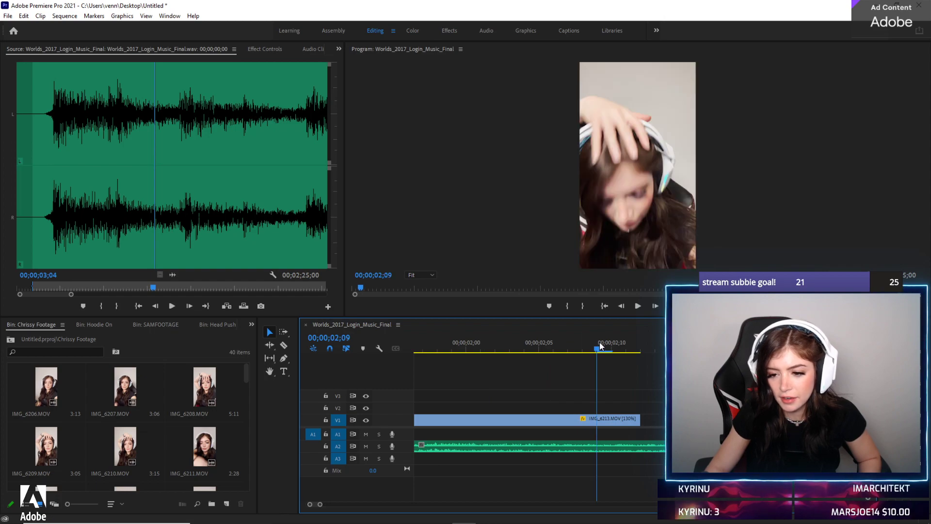
{"action": "key", "text": "space"}
{"action": "key", "text": "space"}
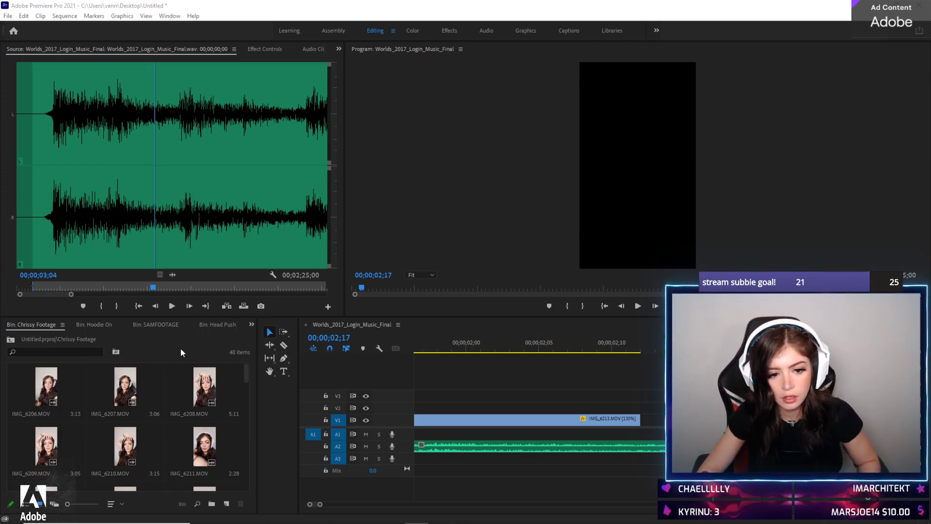
{"action": "left_click", "coordinate": [211, 344]}
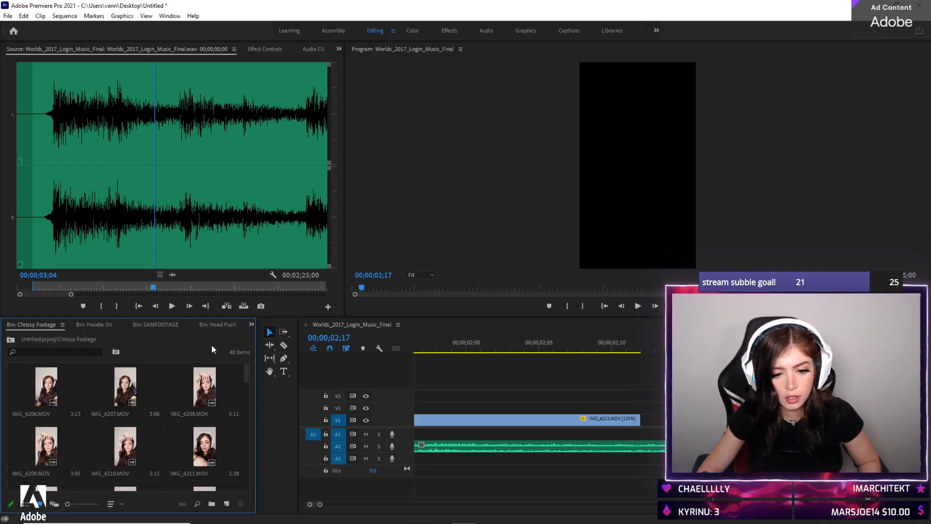
Return from the Chrissy Footage bin to the project's root level and create a new bin there, keeping the default name
{"action": "mouse_move", "coordinate": [68, 504]}
{"action": "left_mouse_down"}
{"action": "mouse_move", "coordinate": [82, 504]}
{"action": "mouse_move", "coordinate": [65, 504]}
{"action": "left_mouse_up"}
{"action": "left_click", "coordinate": [11, 339]}
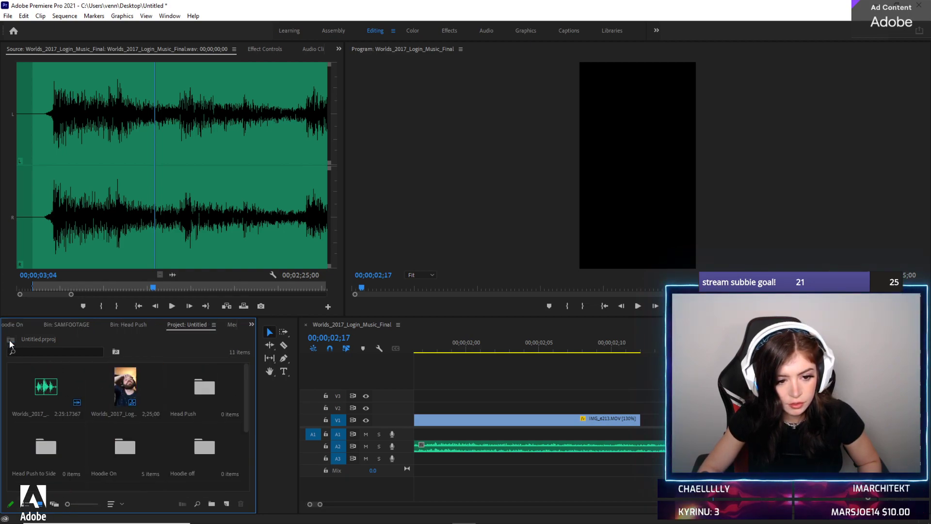
{"action": "left_click", "coordinate": [16, 324]}
{"action": "left_click", "coordinate": [11, 340]}
{"action": "left_click", "coordinate": [14, 326]}
{"action": "left_click", "coordinate": [11, 339]}
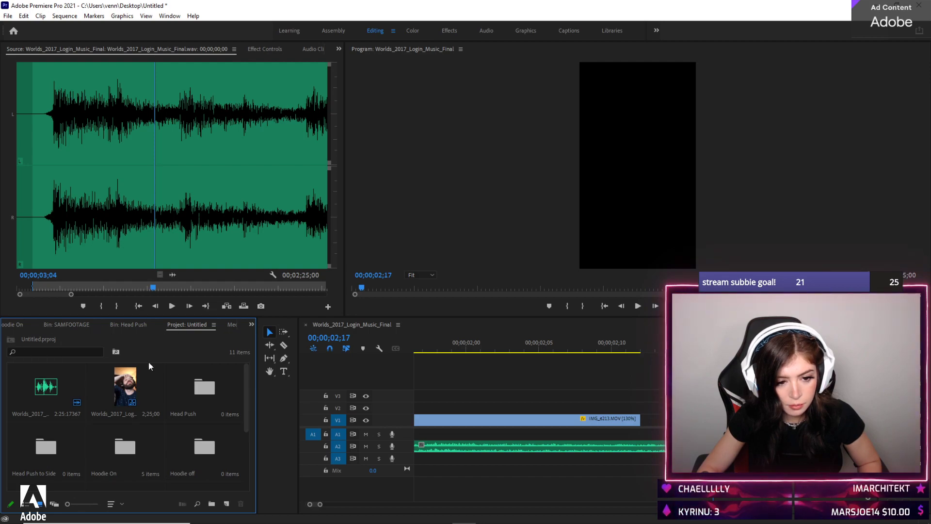
{"action": "left_click", "coordinate": [212, 504]}
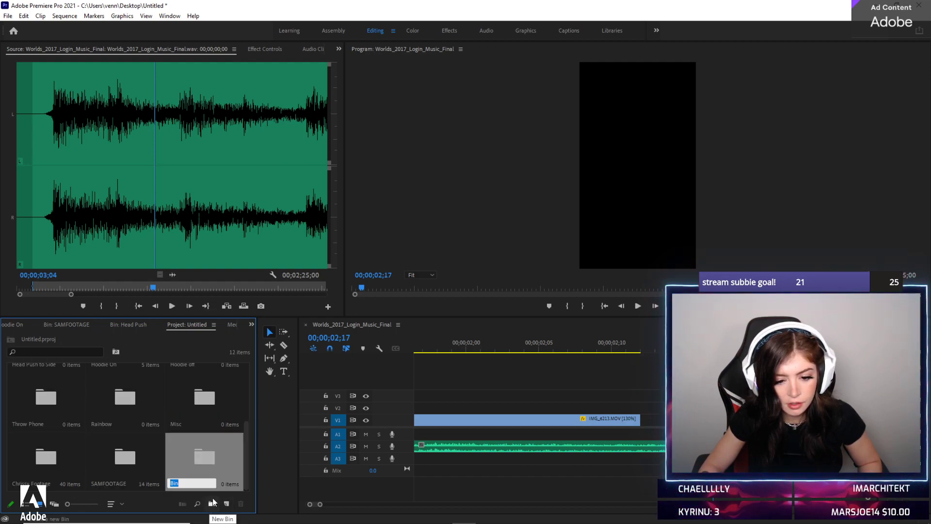
{"action": "left_click", "coordinate": [233, 480]}
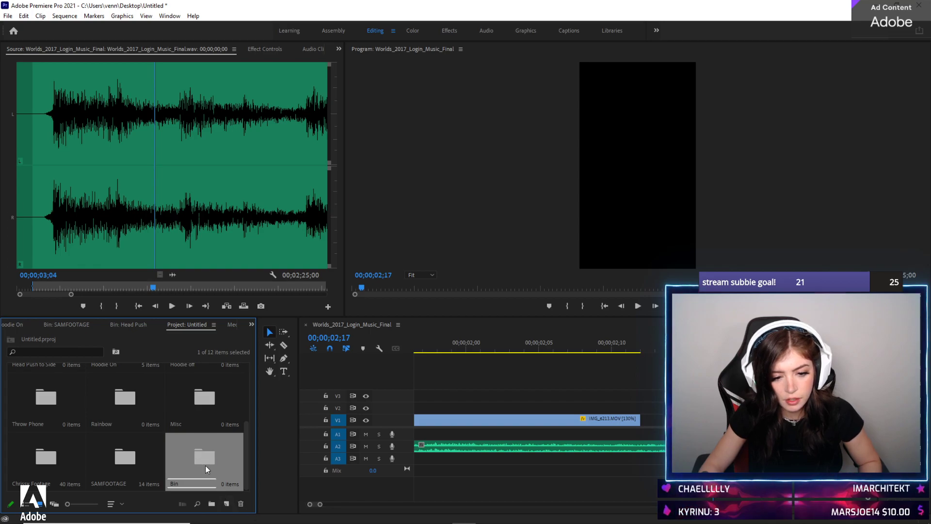
Start importing media with the new bin selected
{"action": "left_click", "coordinate": [8, 16]}
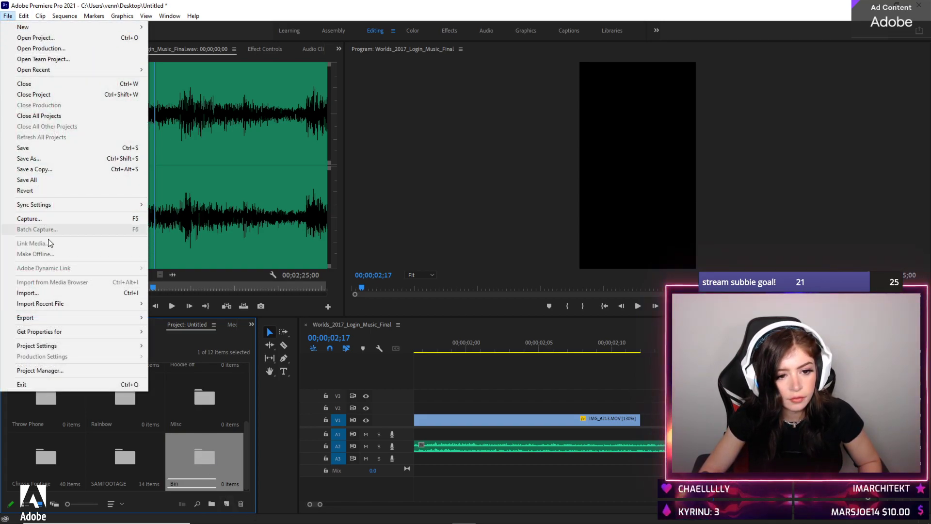
{"action": "left_click", "coordinate": [33, 294]}
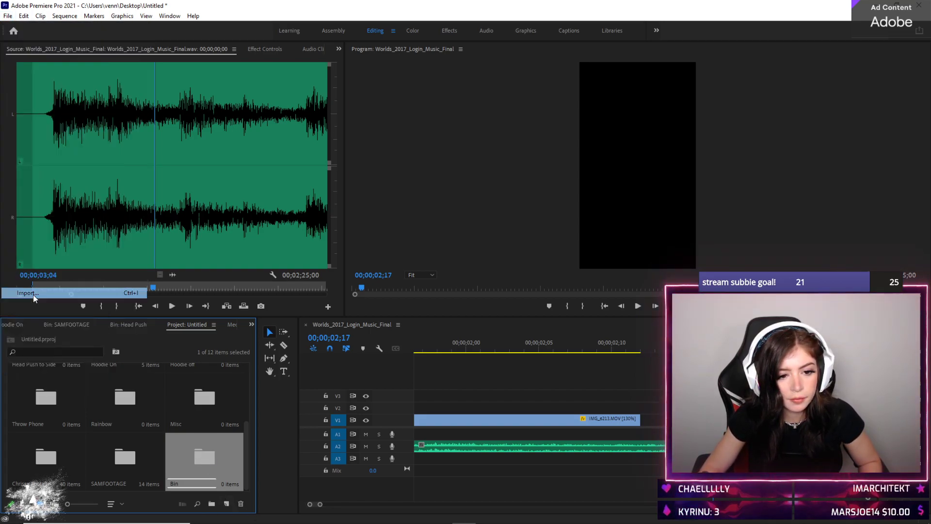
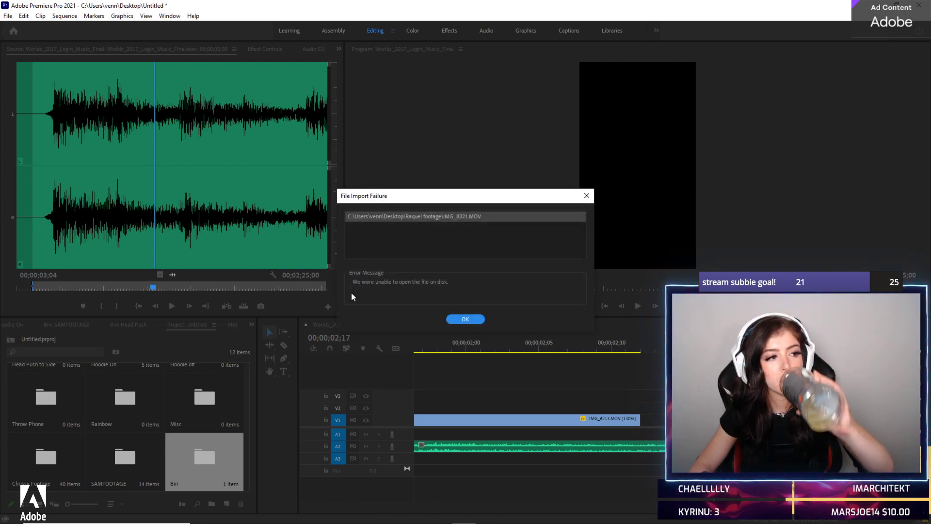
Dismiss the file import error and open the imported footage folder inside the new bin
{"action": "left_click", "coordinate": [469, 319]}
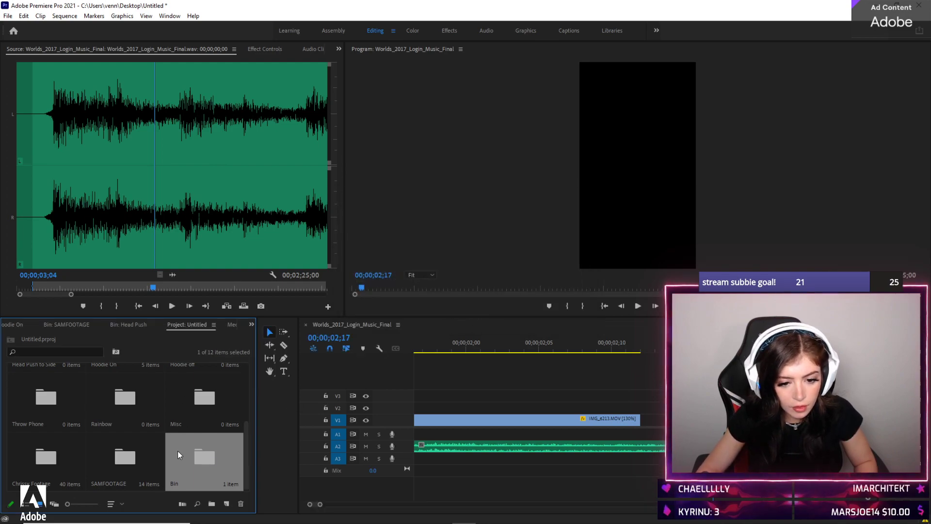
{"action": "scroll", "coordinate": [132, 447], "scroll_direction": "up", "scroll_amount": 3}
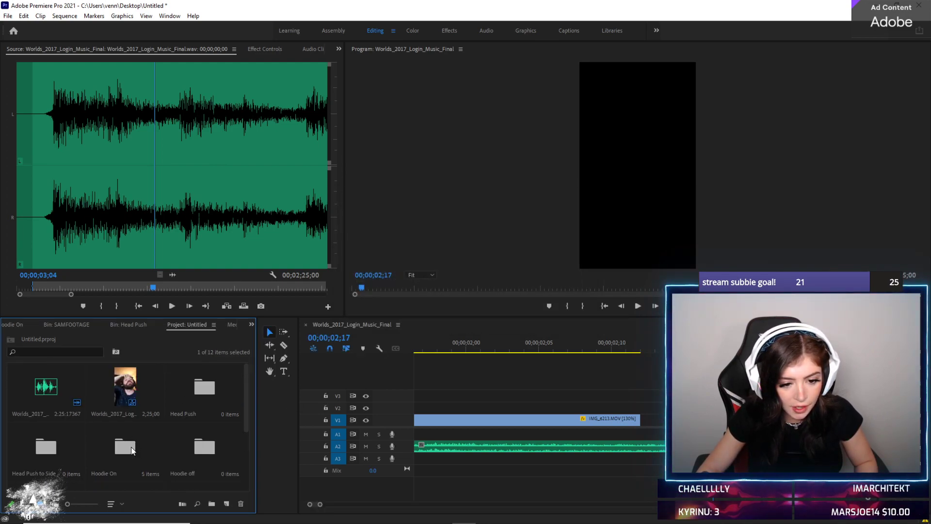
{"action": "scroll", "coordinate": [130, 447], "scroll_direction": "down", "scroll_amount": 2}
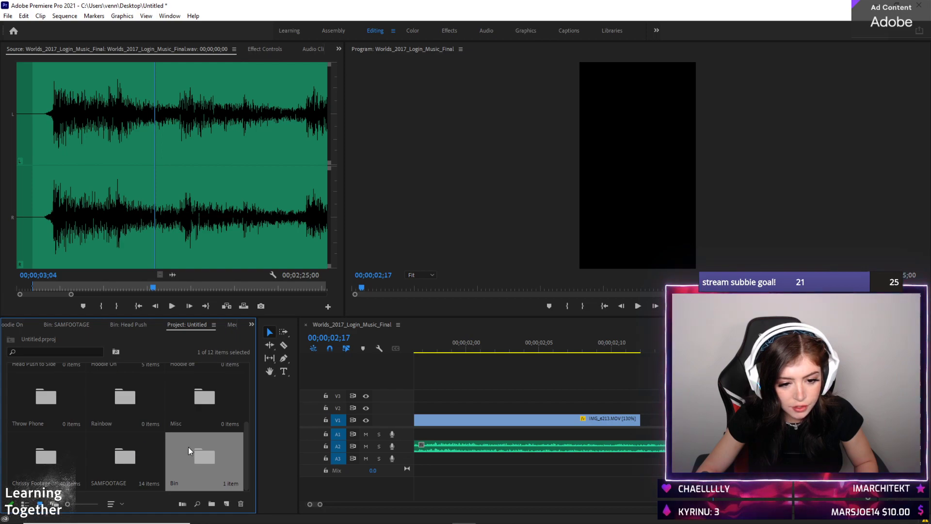
{"action": "scroll", "coordinate": [141, 446], "scroll_direction": "up", "scroll_amount": 2}
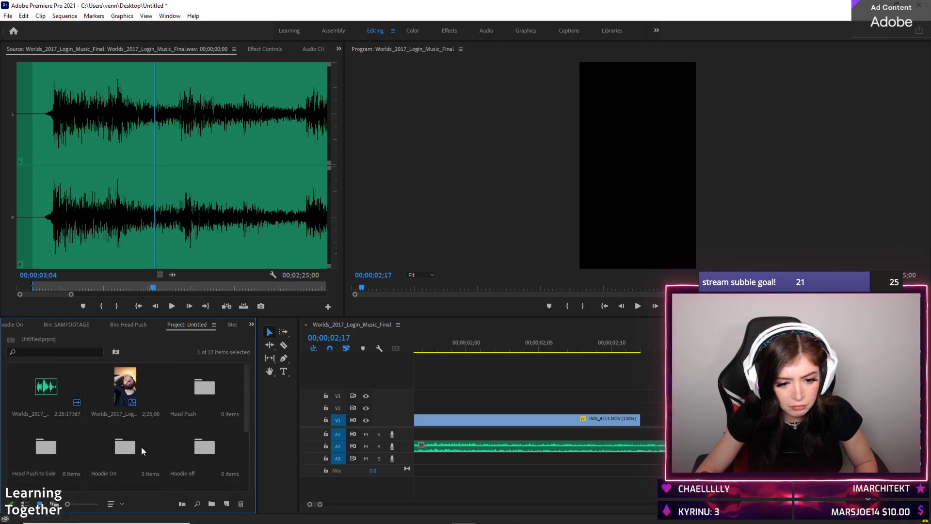
{"action": "scroll", "coordinate": [141, 447], "scroll_direction": "down", "scroll_amount": 2}
{"action": "double_click", "coordinate": [198, 461]}
{"action": "double_click", "coordinate": [64, 409]}
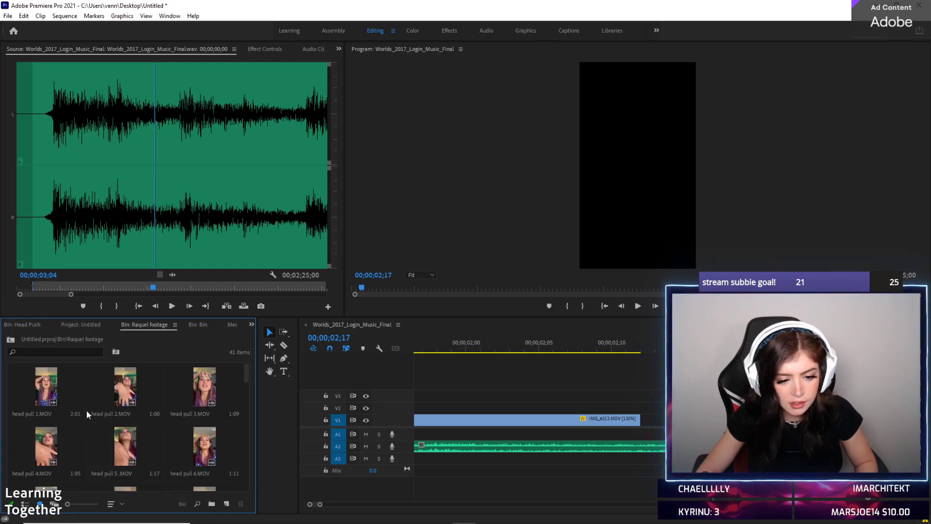
Preview the clips head pull 1.MOV, head pull 2.MOV and head pull 3.MOV, playing the third one again
{"action": "double_click", "coordinate": [42, 385]}
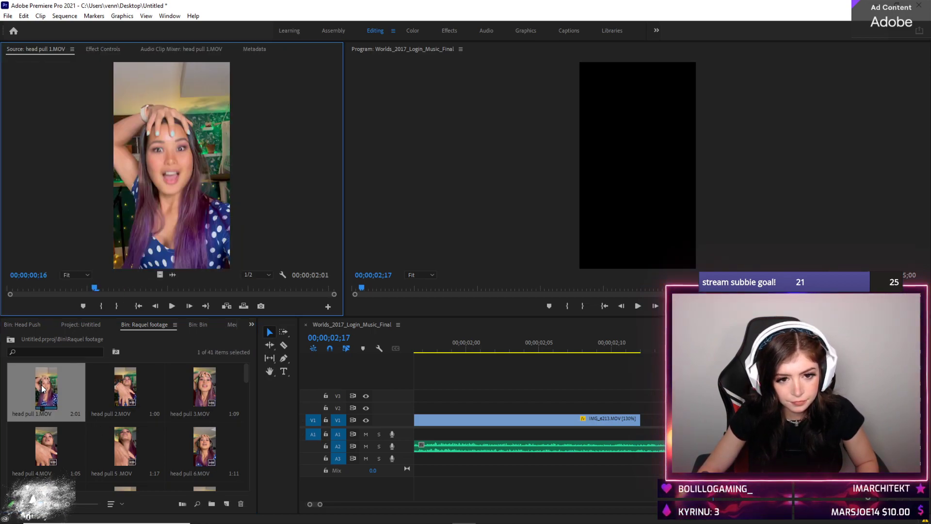
{"action": "key", "text": "space"}
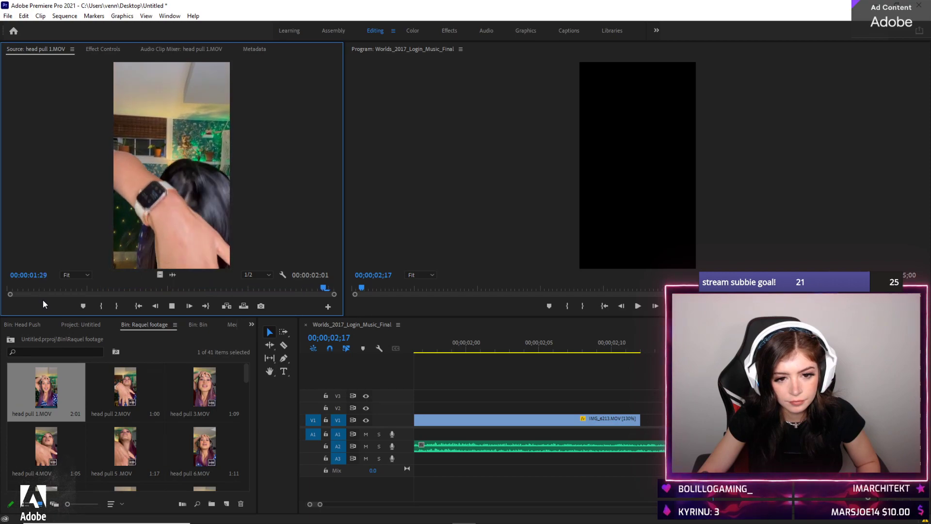
{"action": "double_click", "coordinate": [118, 378]}
{"action": "key", "text": "space"}
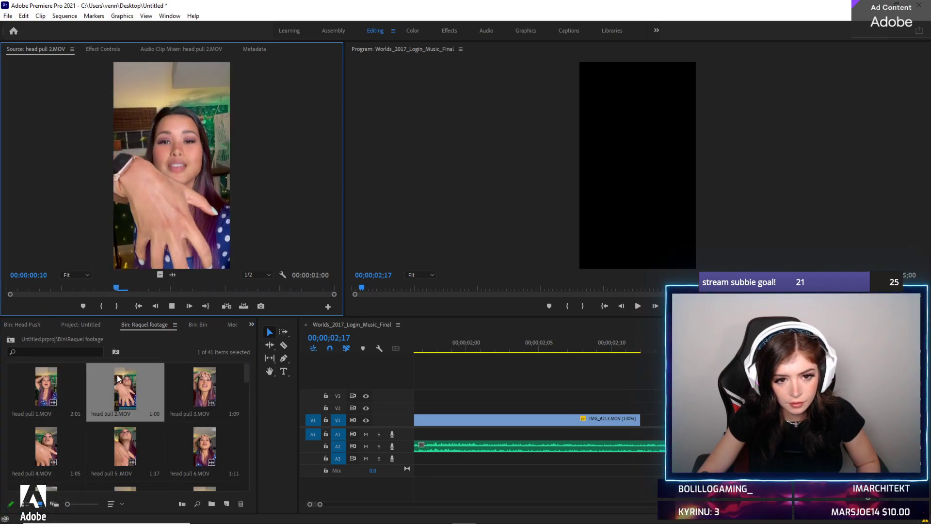
{"action": "double_click", "coordinate": [193, 376]}
{"action": "key", "text": "space"}
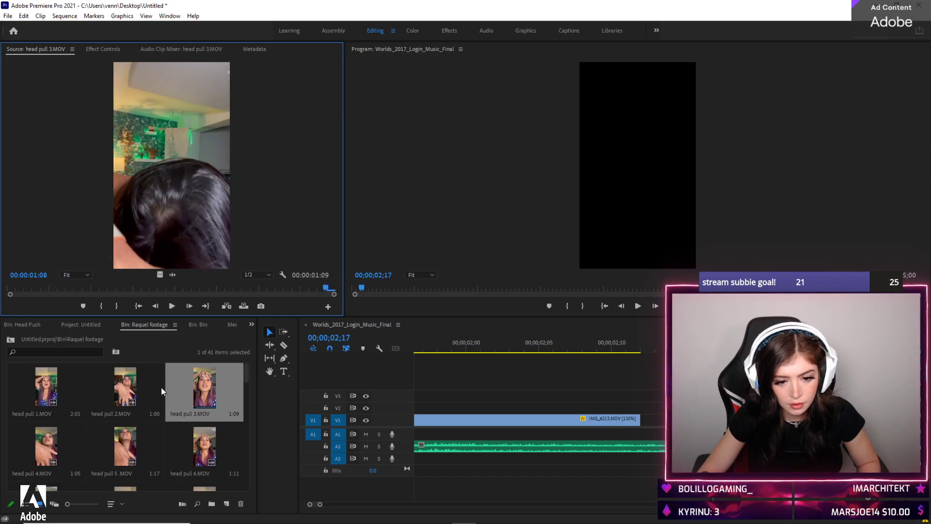
{"action": "key", "text": "space"}
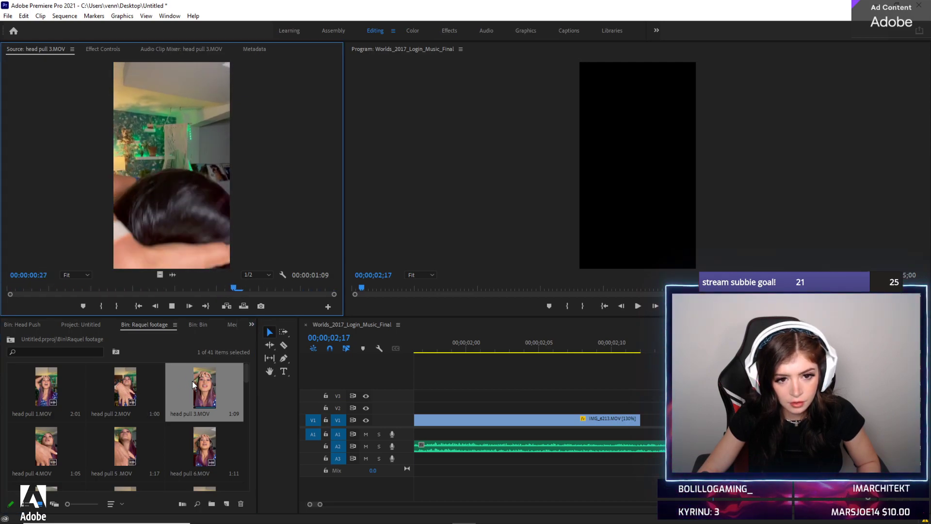
Place head pull 3.MOV on V1 directly after the last IMG_6213.MOV clip and fit its picture to the frame size
{"action": "left_click_drag", "start_coordinate": [192, 380], "coordinate": [654, 420]}
{"action": "right_click", "coordinate": [654, 420]}
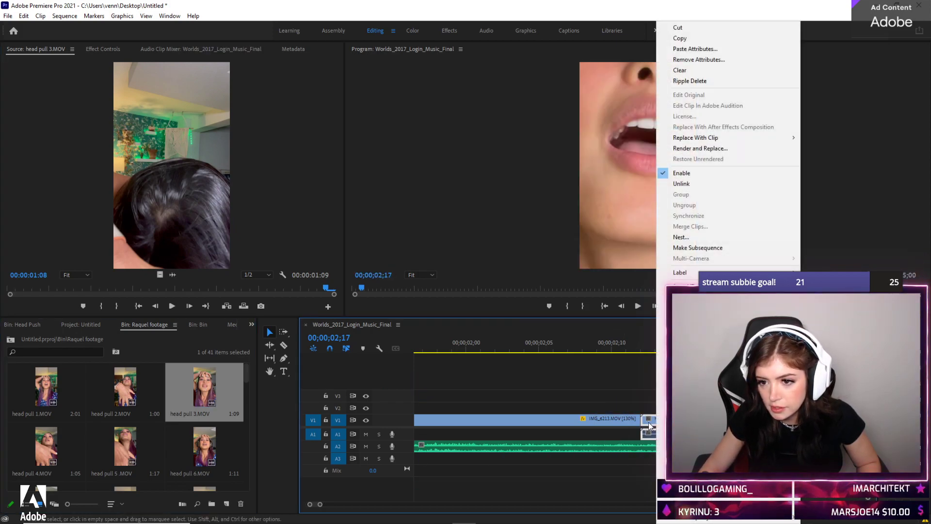
{"action": "left_click", "coordinate": [703, 241]}
{"action": "right_click", "coordinate": [665, 420]}
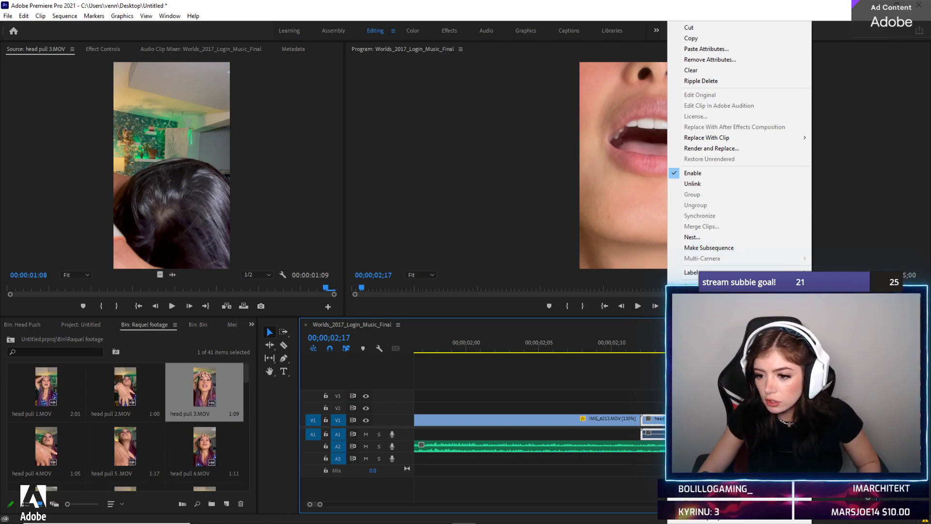
{"action": "left_click", "coordinate": [703, 379]}
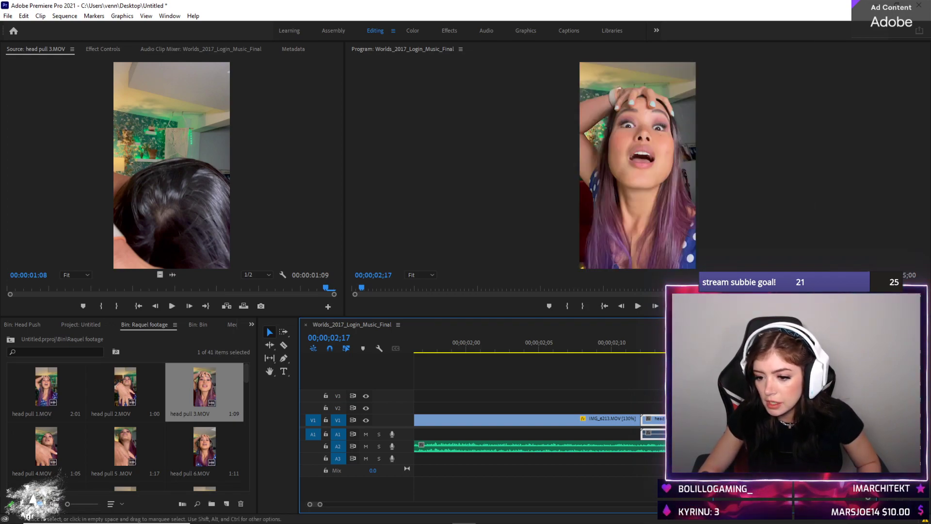
Reverse the placed head pull 3.MOV clip and set its speed to 130%
{"action": "right_click", "coordinate": [682, 420]}
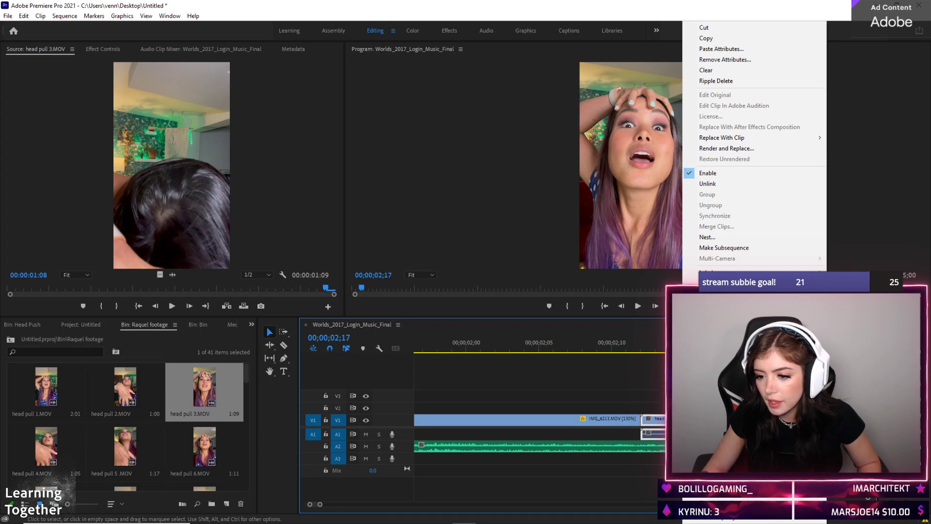
{"action": "left_click", "coordinate": [722, 283]}
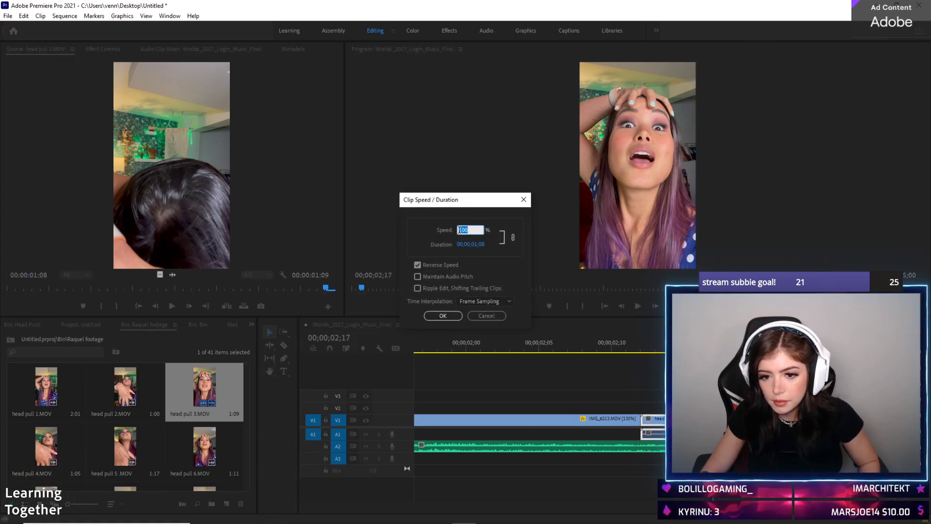
{"action": "key", "text": "Return"}
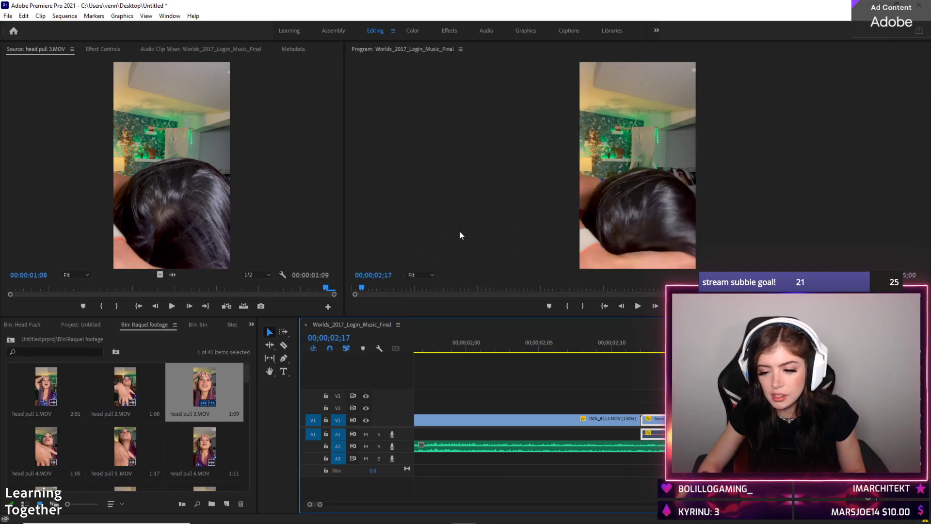
Play the reversed head pull 3.MOV clip, and replay the cut leading into it from 00;00;02;03
{"action": "left_click", "coordinate": [633, 337]}
{"action": "key", "text": "space"}
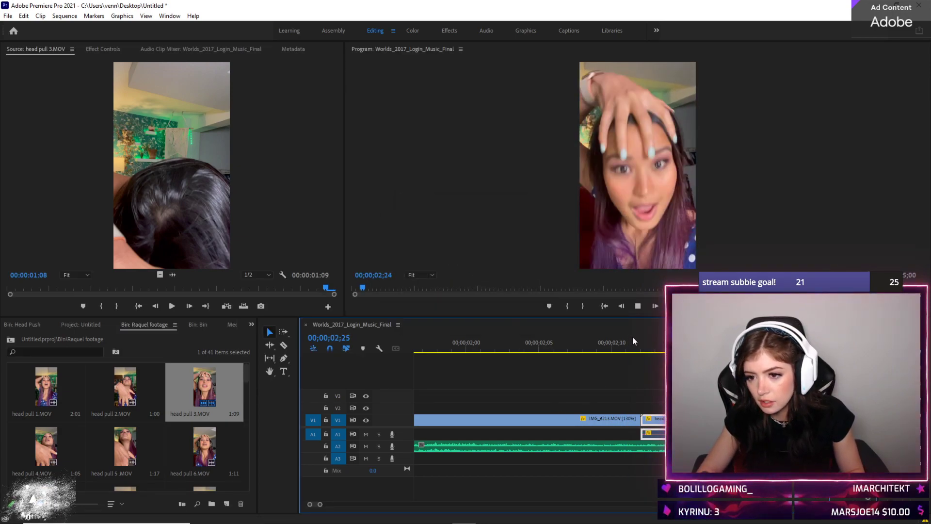
{"action": "left_click", "coordinate": [472, 503]}
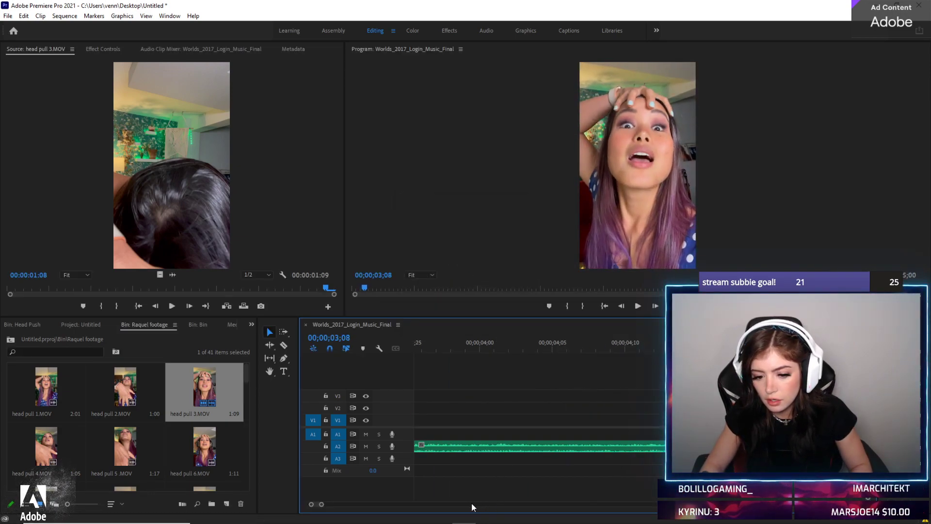
{"action": "left_click", "coordinate": [308, 505]}
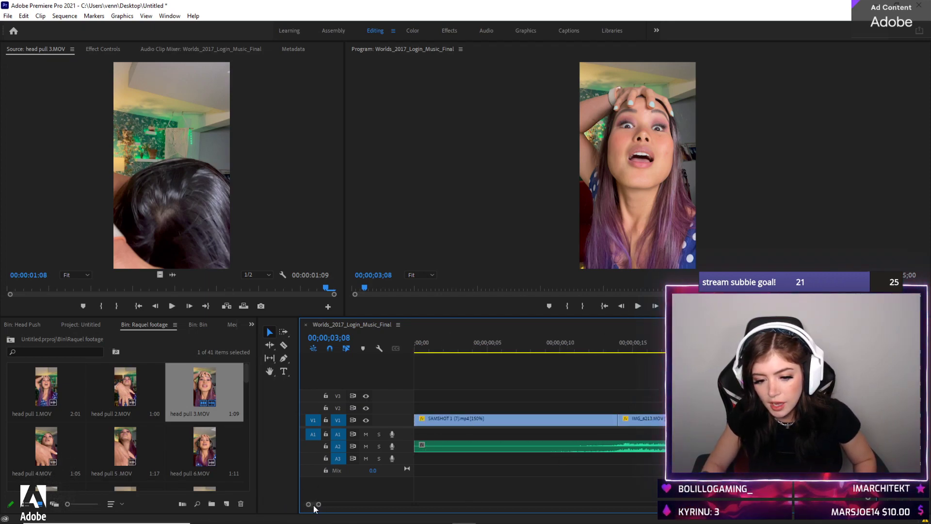
{"action": "scroll", "coordinate": [314, 505], "scroll_direction": "down", "scroll_amount": 4}
{"action": "scroll", "coordinate": [524, 402], "scroll_direction": "down", "scroll_amount": 3}
{"action": "left_click", "coordinate": [504, 349]}
{"action": "key", "text": "space"}
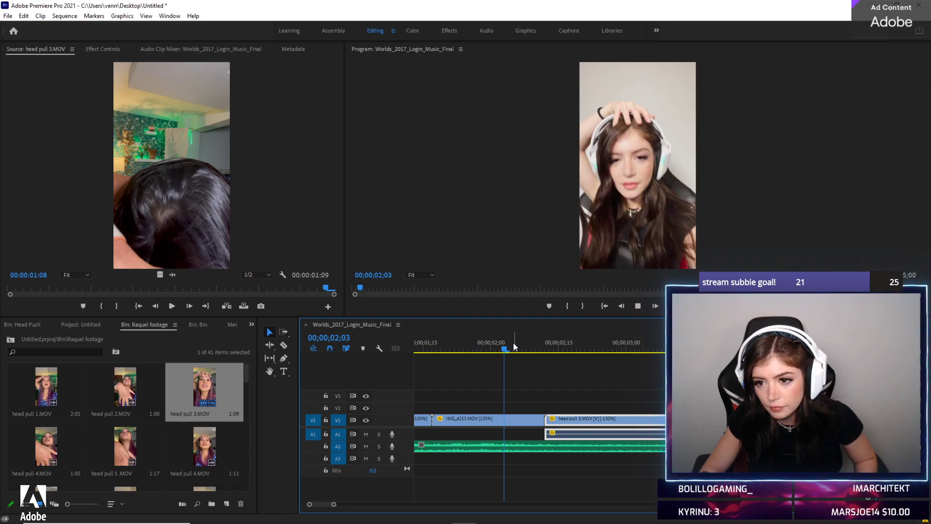
Trim the start of the reversed head pull 3.MOV clip, keep it butted against the IMG_6213.MOV clip and replay the cut
{"action": "left_click_drag", "start_coordinate": [514, 349], "coordinate": [549, 350]}
{"action": "mouse_move", "coordinate": [547, 420]}
{"action": "left_mouse_down"}
{"action": "mouse_move", "coordinate": [592, 421]}
{"action": "mouse_move", "coordinate": [562, 421]}
{"action": "left_mouse_up"}
{"action": "left_click", "coordinate": [529, 345]}
{"action": "key", "text": "space"}
Extend the end of the last IMG_6213.MOV clip by about one frame and lengthen head pull 3.MOV slightly, replaying the cut
{"action": "key", "text": "space"}
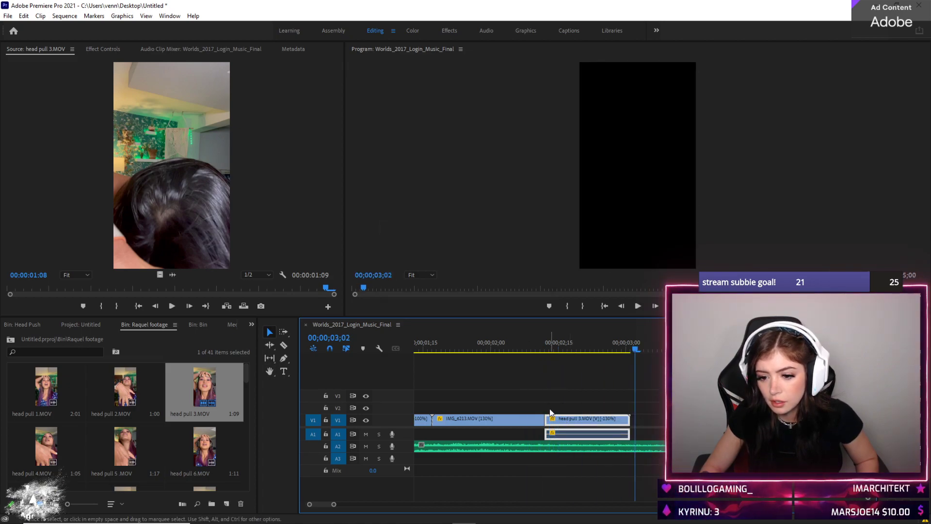
{"action": "mouse_move", "coordinate": [556, 419]}
{"action": "left_mouse_down"}
{"action": "mouse_move", "coordinate": [588, 418]}
{"action": "mouse_move", "coordinate": [549, 418]}
{"action": "left_mouse_up"}
{"action": "left_click", "coordinate": [528, 345]}
{"action": "key", "text": "space"}
{"action": "key", "text": "space"}
{"action": "left_click", "coordinate": [517, 345]}
Close the gap by moving head pull 3.MOV back against the end of the IMG_6213.MOV clip, and replay it
{"action": "key", "text": "space"}
{"action": "key", "text": "space"}
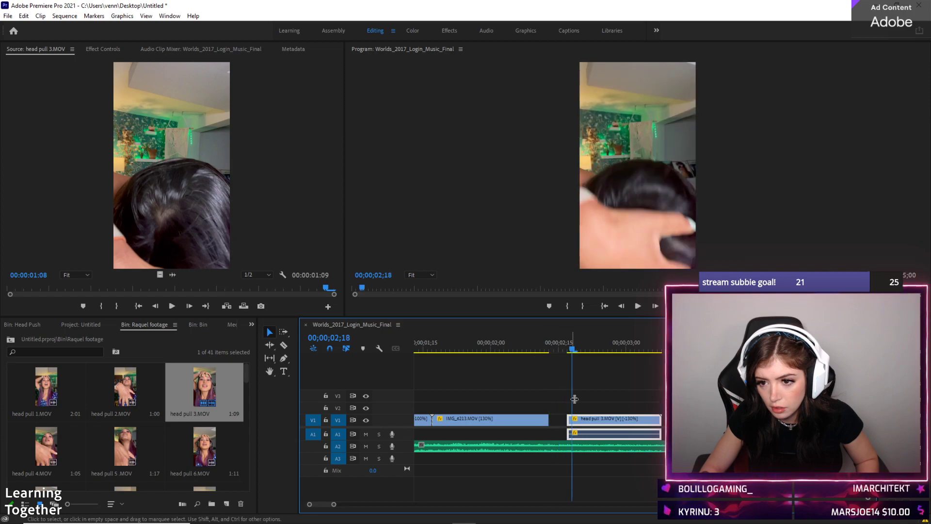
{"action": "left_click_drag", "start_coordinate": [601, 420], "coordinate": [582, 420]}
{"action": "key", "text": "space"}
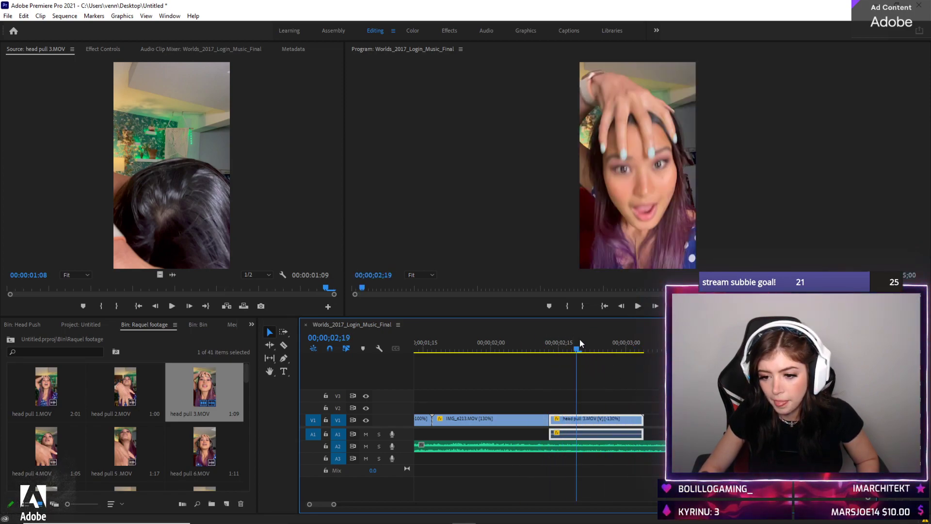
{"action": "key", "text": "space"}
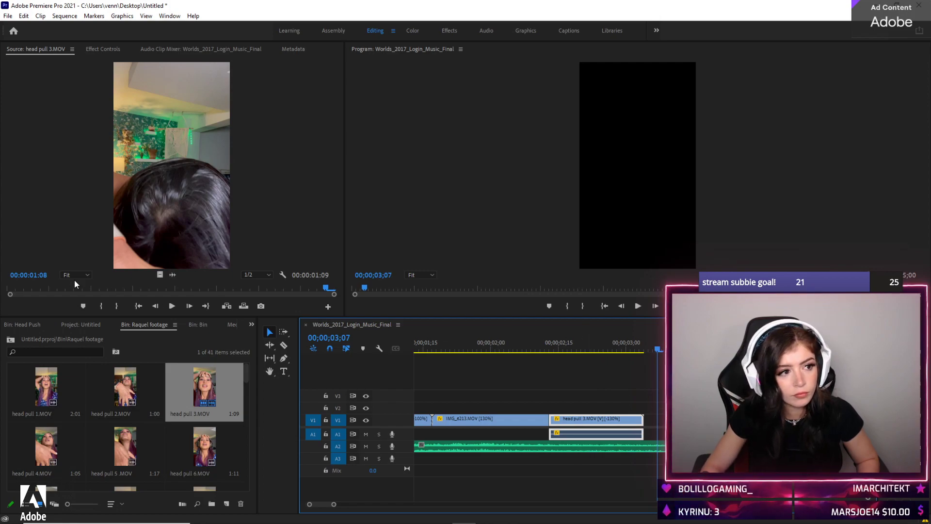
{"action": "left_click", "coordinate": [587, 345]}
{"action": "key", "text": "space"}
Play the sequence from the start through the end of the reversed head pull 3.MOV clip
{"action": "key", "text": "space"}
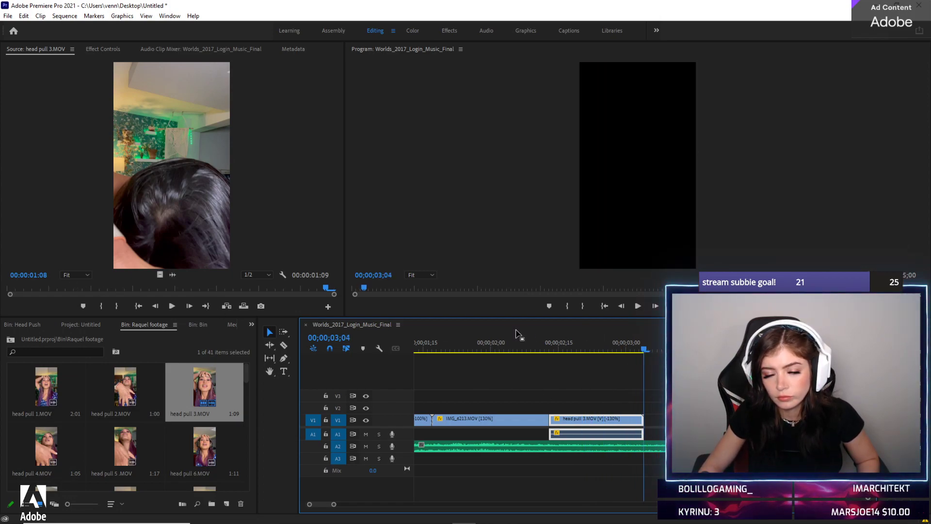
{"action": "scroll", "coordinate": [488, 380], "scroll_direction": "down", "scroll_amount": 4}
{"action": "left_click", "coordinate": [417, 345]}
{"action": "key", "text": "Up"}
{"action": "key", "text": "space"}
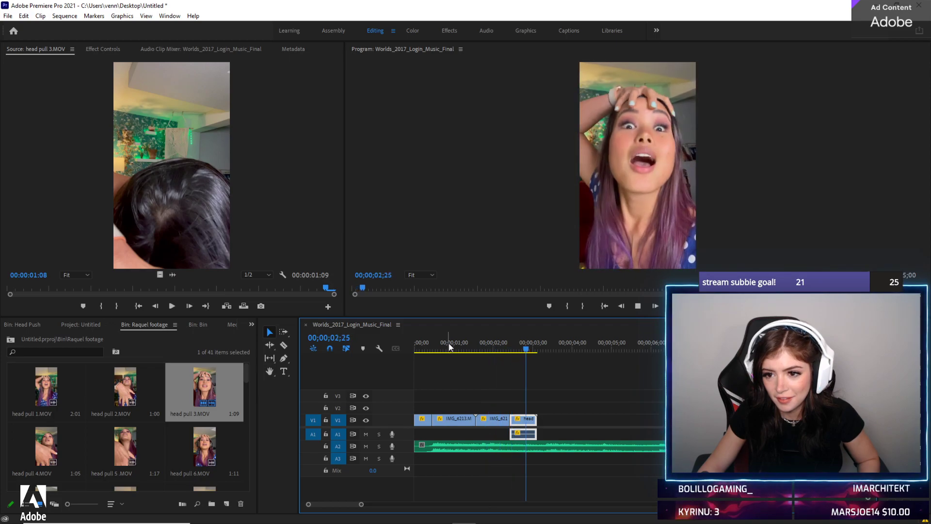
{"action": "key", "text": "space"}
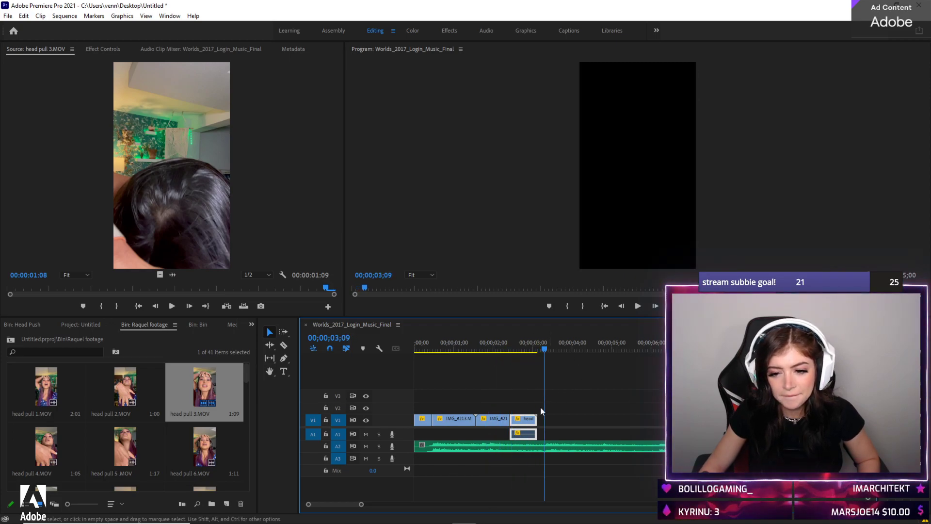
{"action": "right_click", "coordinate": [526, 423]}
{"action": "left_click", "coordinate": [661, 383]}
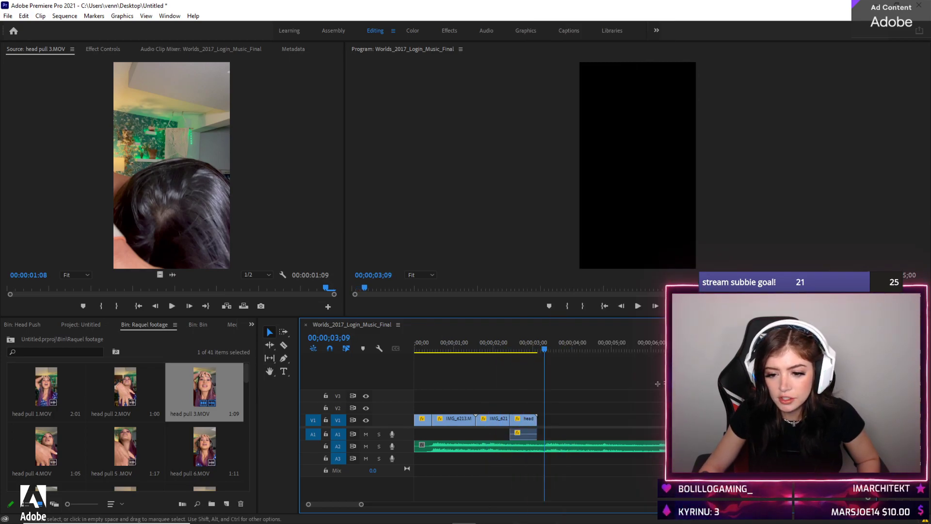
Preview head push 3.MOV from the footage bin and park the sequence playhead at 00;00;02;25 for comparison
{"action": "scroll", "coordinate": [135, 423], "scroll_direction": "down", "scroll_amount": 5}
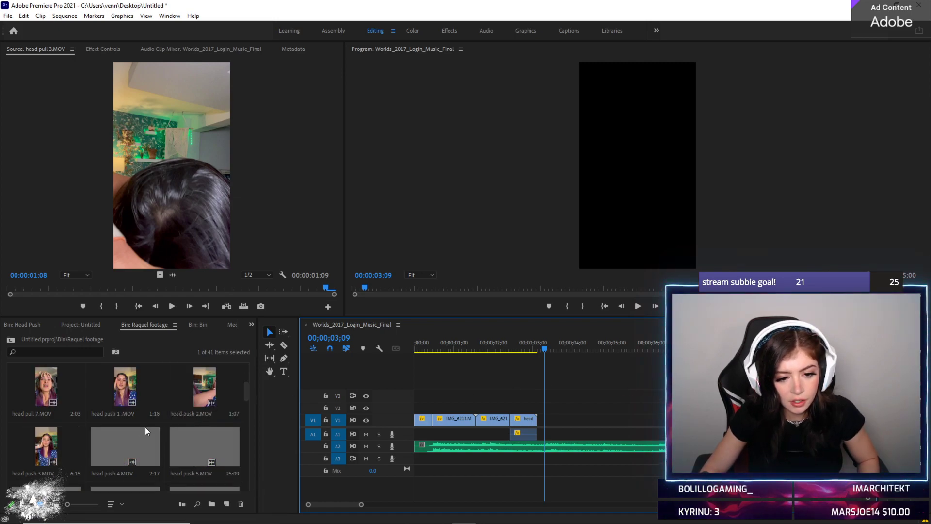
{"action": "scroll", "coordinate": [152, 412], "scroll_direction": "down", "scroll_amount": 2}
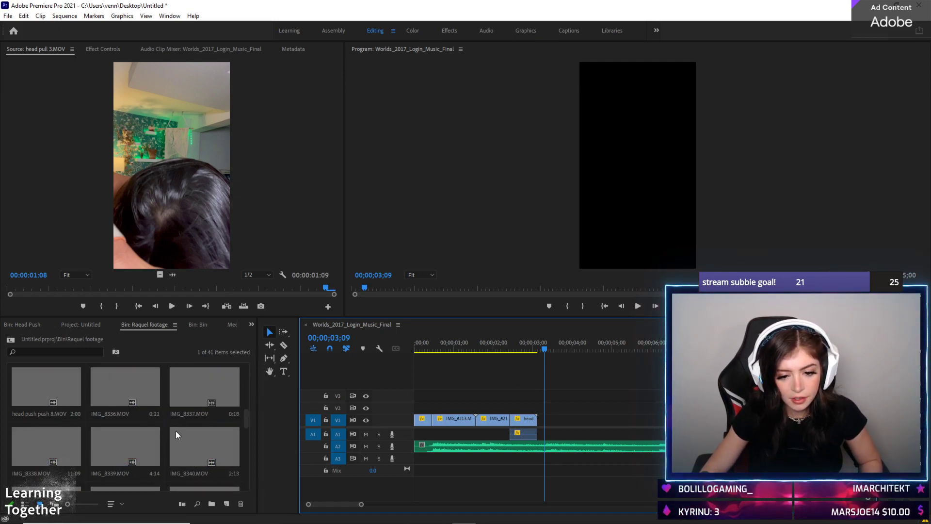
{"action": "scroll", "coordinate": [157, 424], "scroll_direction": "up", "scroll_amount": 2}
{"action": "double_click", "coordinate": [57, 393]}
{"action": "key", "text": "space"}
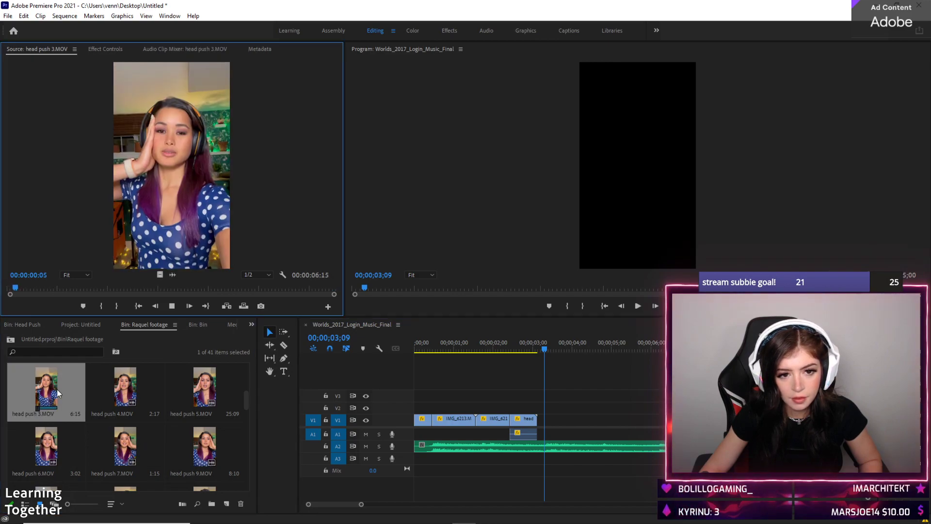
{"action": "left_click", "coordinate": [522, 349]}
{"action": "left_click", "coordinate": [527, 350]}
Preview head push 4.MOV, head push 7.MOV and IMG_8339.MOV as candidates for the next clip
{"action": "double_click", "coordinate": [137, 404]}
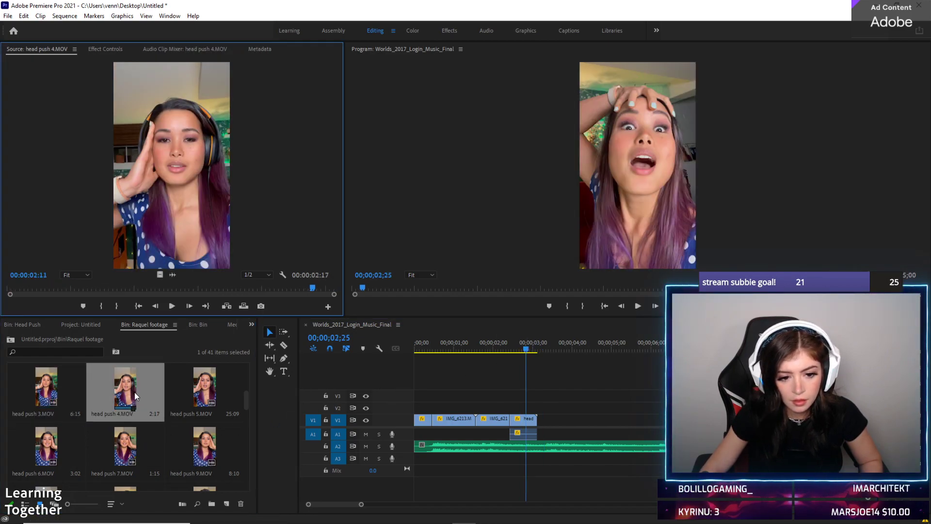
{"action": "key", "text": "space"}
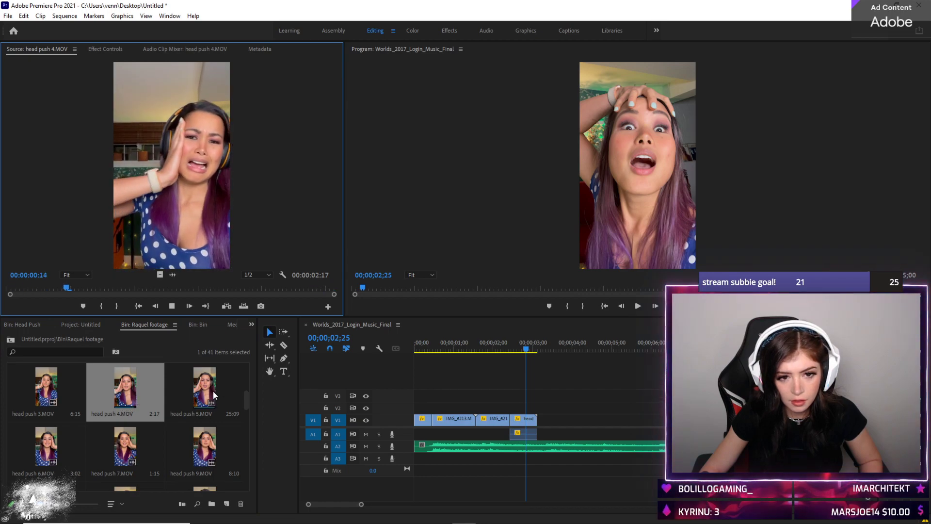
{"action": "double_click", "coordinate": [118, 440]}
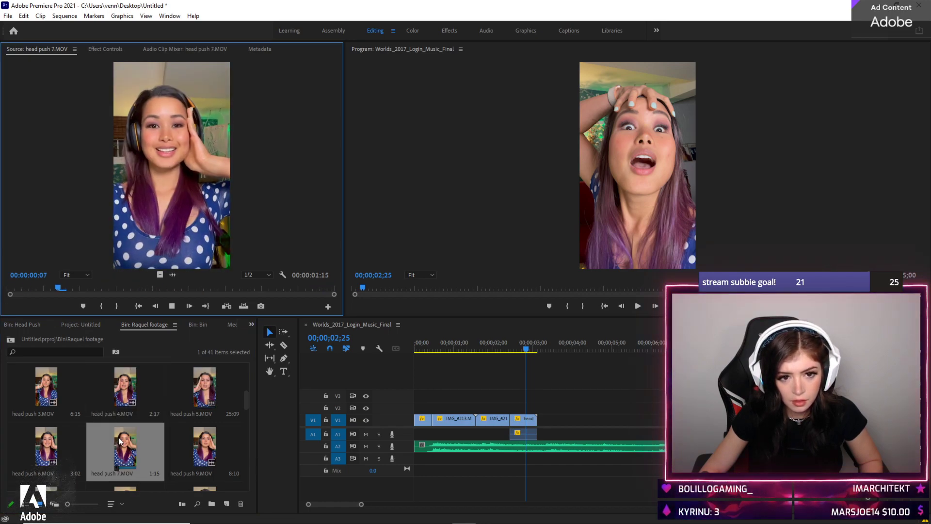
{"action": "scroll", "coordinate": [118, 435], "scroll_direction": "down", "scroll_amount": 2}
{"action": "double_click", "coordinate": [129, 432]}
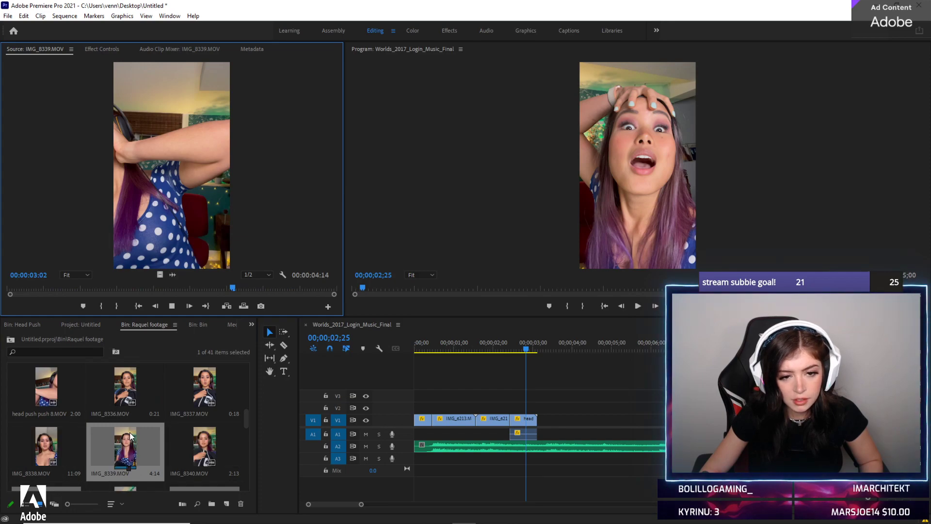
Preview IMG_8339.MOV, IMG_8340.MOV and IMG_8351.MOV from the footage bin as candidates for the next clip
{"action": "key", "text": "space"}
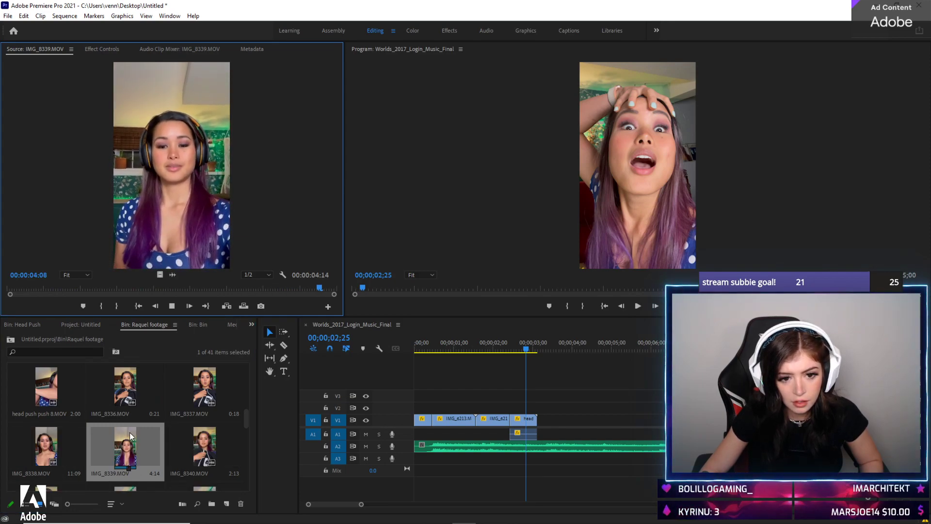
{"action": "double_click", "coordinate": [191, 440]}
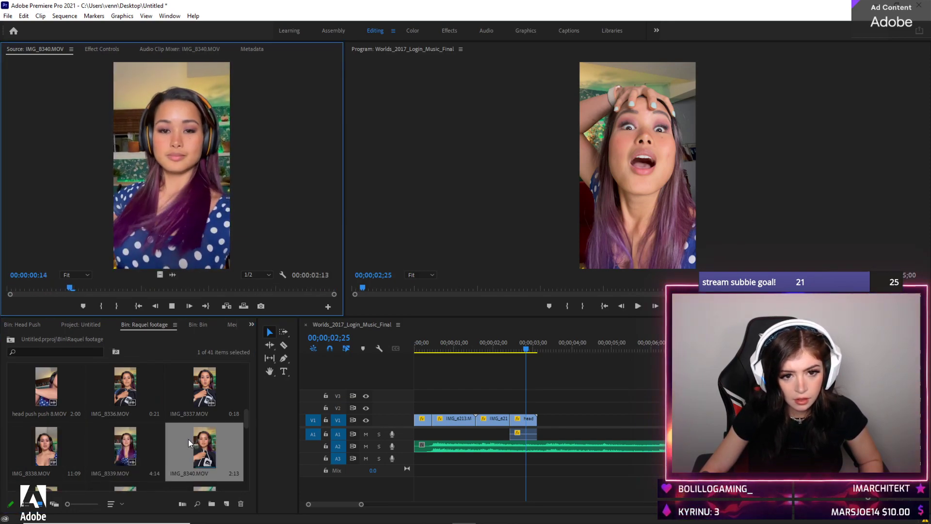
{"action": "key", "text": "space"}
{"action": "scroll", "coordinate": [94, 446], "scroll_direction": "down", "scroll_amount": 4}
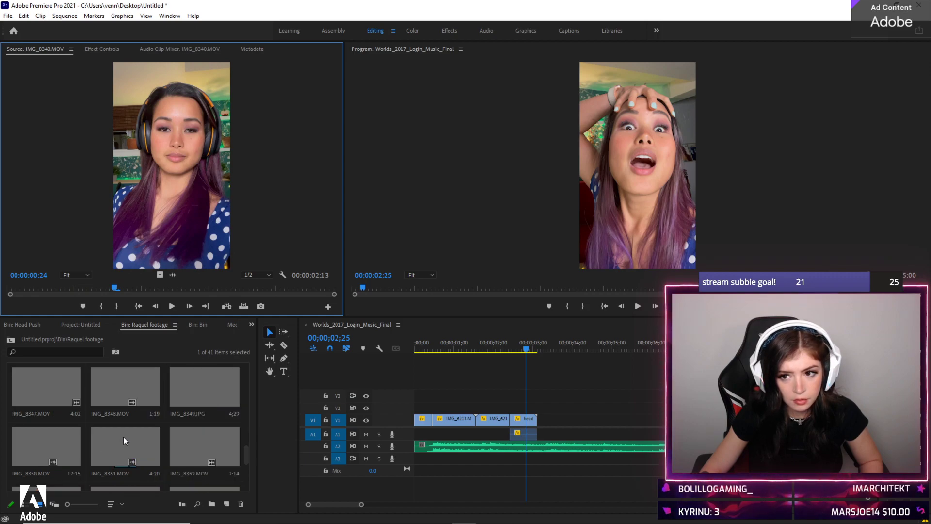
{"action": "double_click", "coordinate": [123, 436]}
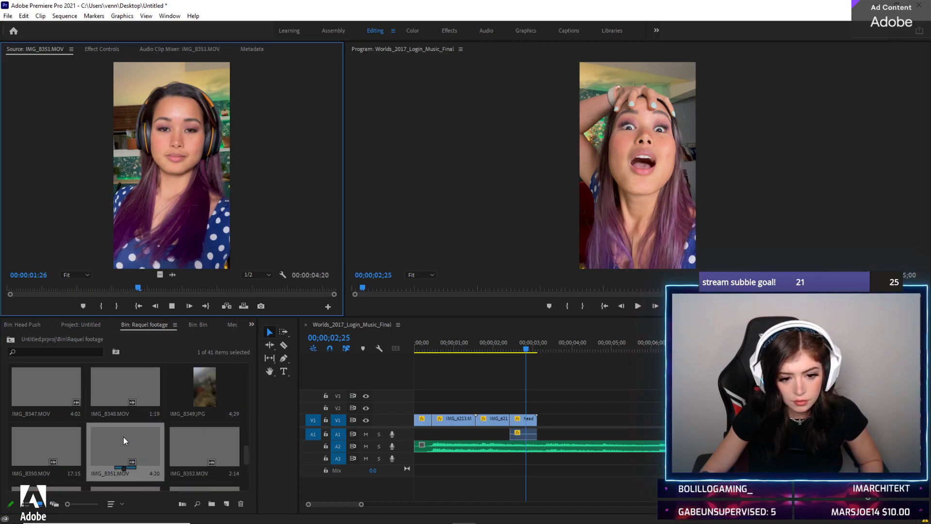
{"action": "key", "text": "space"}
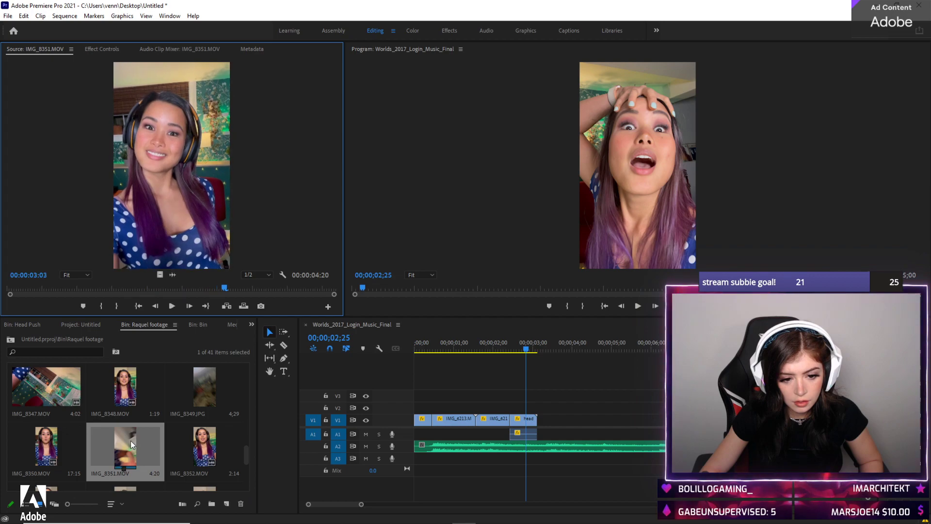
{"action": "key", "text": "space"}
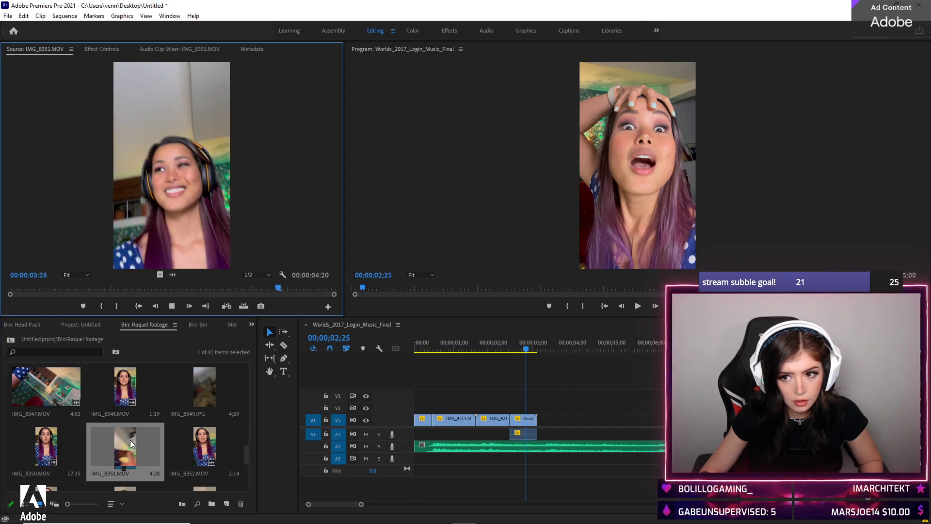
{"action": "key", "text": "space"}
Copy the reversed head pull 3.MOV clip and paste the duplicate directly after it in the sequence
{"action": "right_click", "coordinate": [528, 425]}
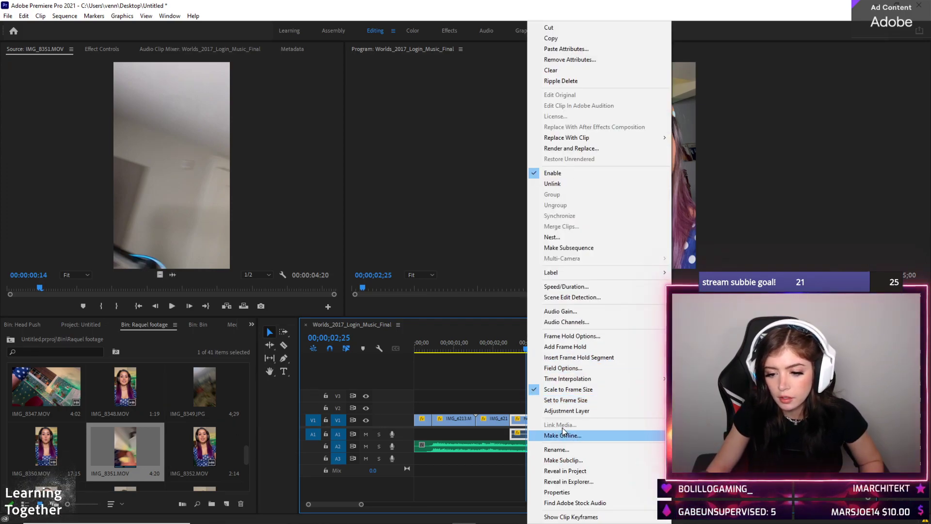
{"action": "left_click", "coordinate": [470, 395]}
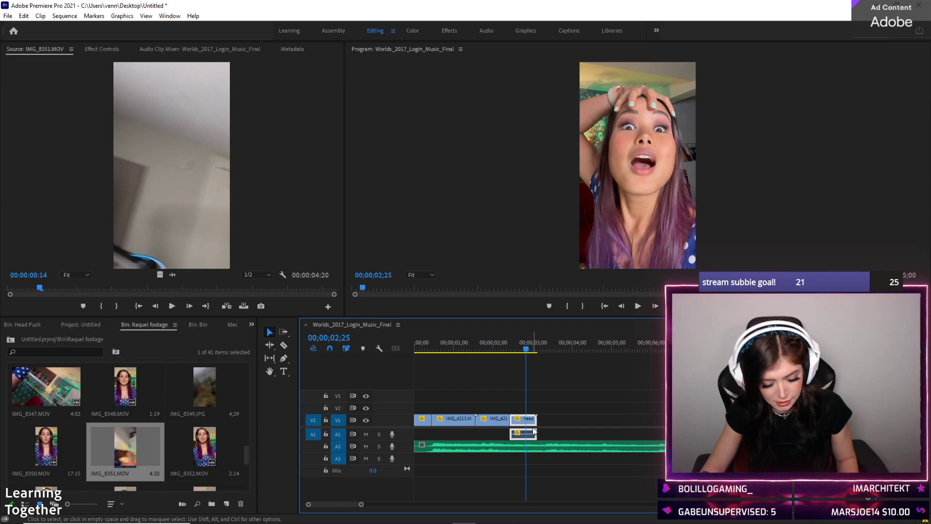
{"action": "left_click", "coordinate": [539, 346]}
{"action": "key", "text": "ctrl+v"}
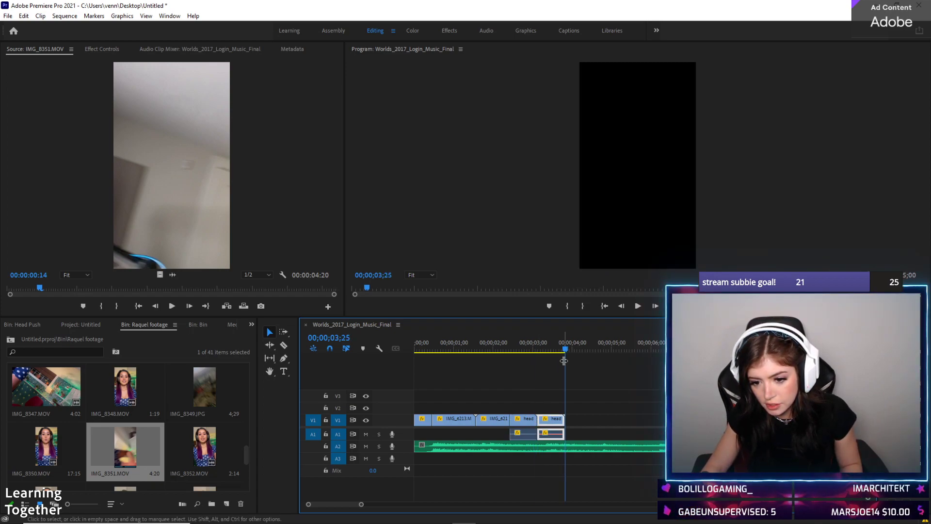
Turn off Reverse Speed for the duplicated head pull 3.MOV clip, keeping its speed at 130%
{"action": "right_click", "coordinate": [545, 419]}
{"action": "left_click", "coordinate": [553, 419]}
{"action": "right_click", "coordinate": [553, 419]}
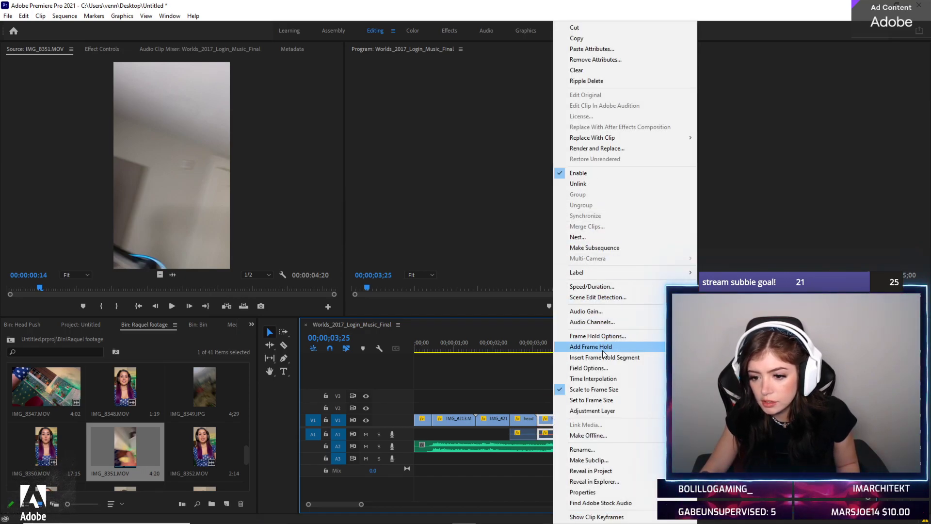
{"action": "left_click", "coordinate": [591, 287]}
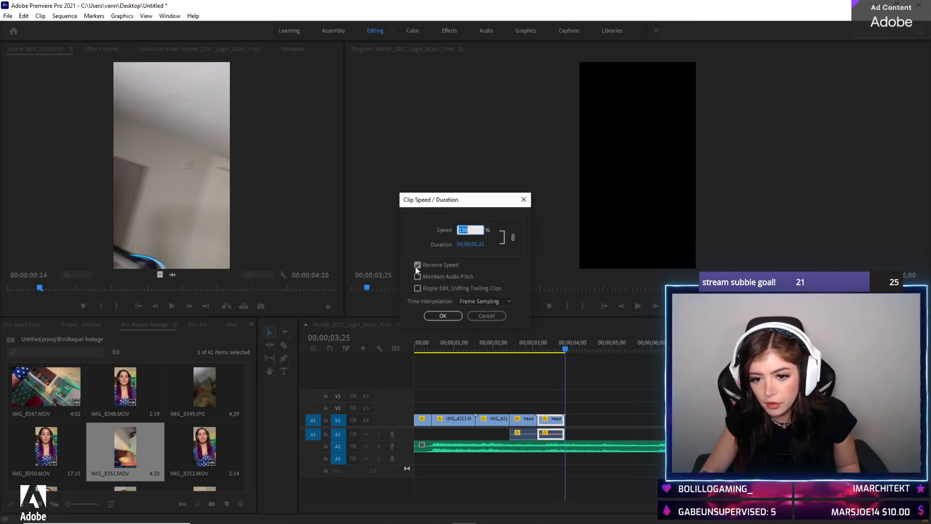
{"action": "left_click", "coordinate": [443, 317]}
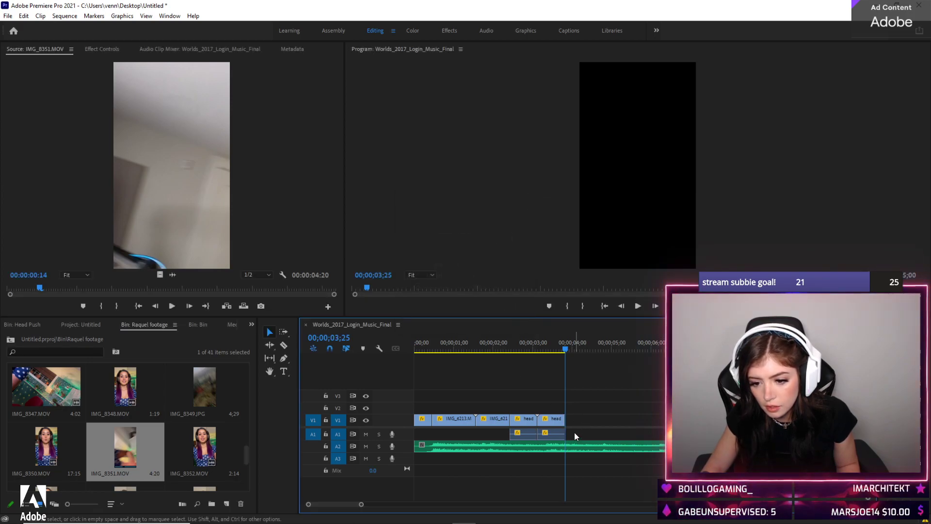
Unlink both head pull 3.MOV clips from their audio and delete the audio pieces on track A1
{"action": "right_click", "coordinate": [516, 433]}
{"action": "left_click", "coordinate": [569, 182]}
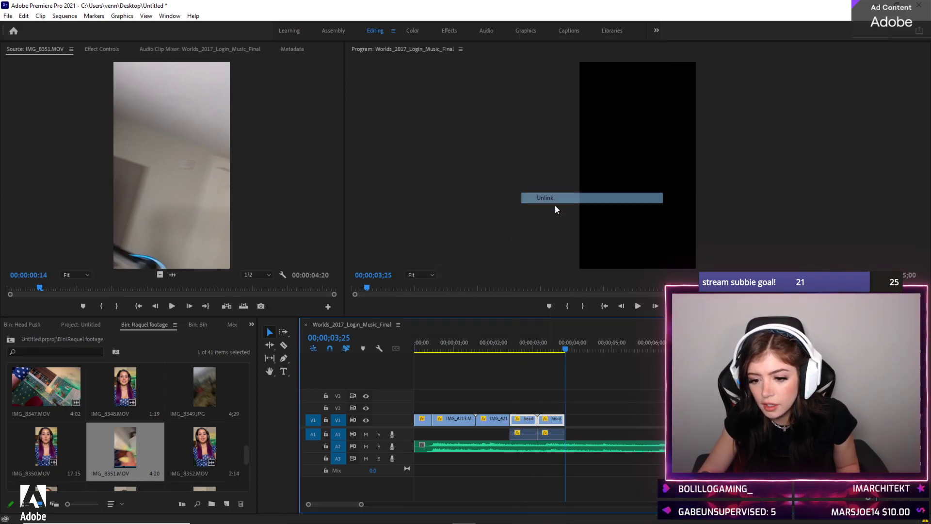
{"action": "key", "text": "End"}
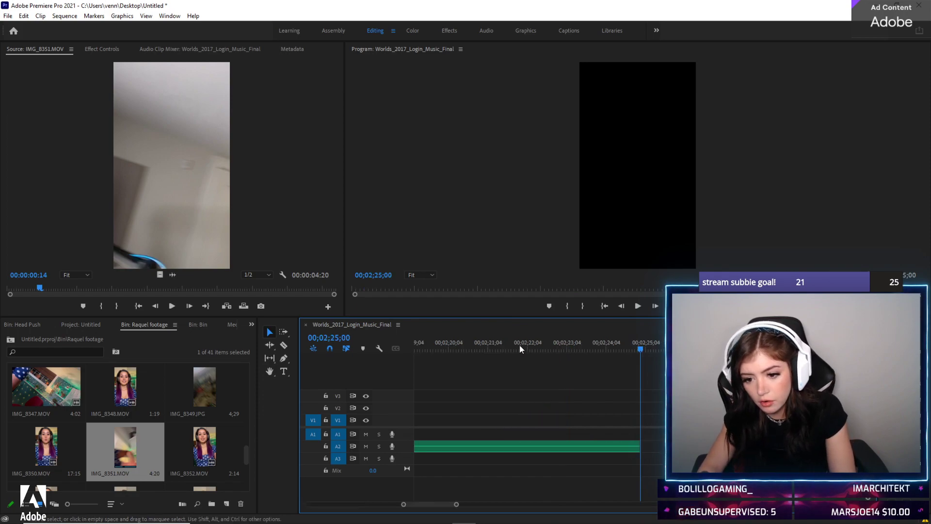
Play the sequence from the start through the end of the duplicated head pull 3.MOV clip
{"action": "scroll", "coordinate": [501, 390], "scroll_direction": "down", "scroll_amount": 6}
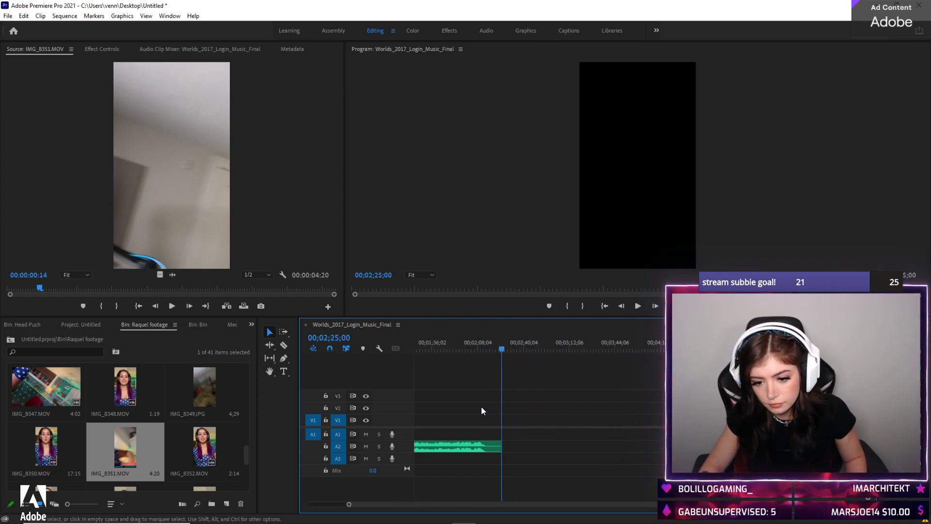
{"action": "left_click_drag", "start_coordinate": [470, 502], "coordinate": [378, 504]}
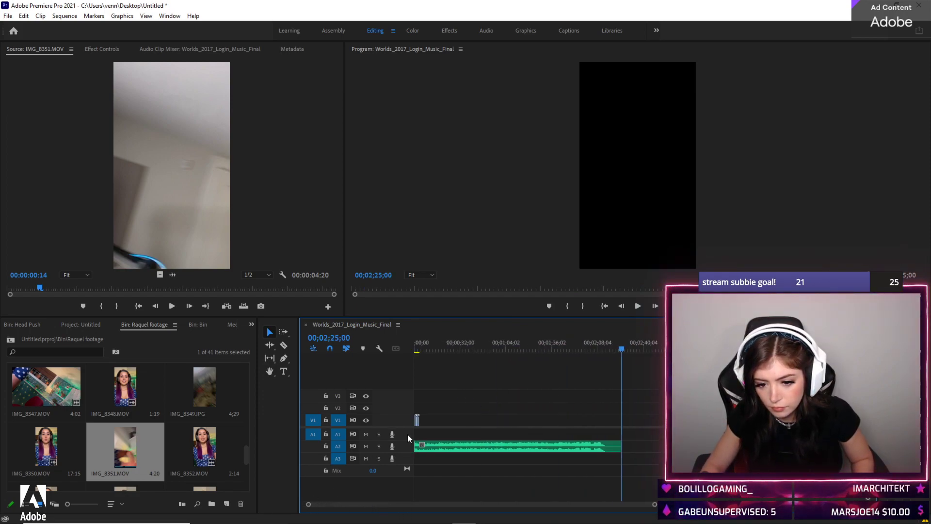
{"action": "key", "text": "equal"}
{"action": "key", "text": "equal"}
{"action": "key", "text": "equal"}
{"action": "key", "text": "equal"}
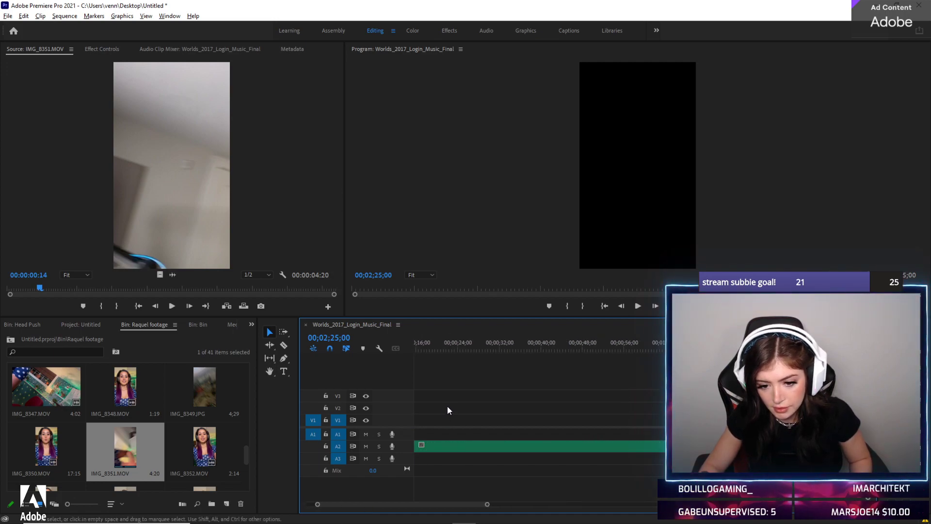
{"action": "left_click_drag", "start_coordinate": [423, 344], "coordinate": [420, 344]}
{"action": "key", "text": "space"}
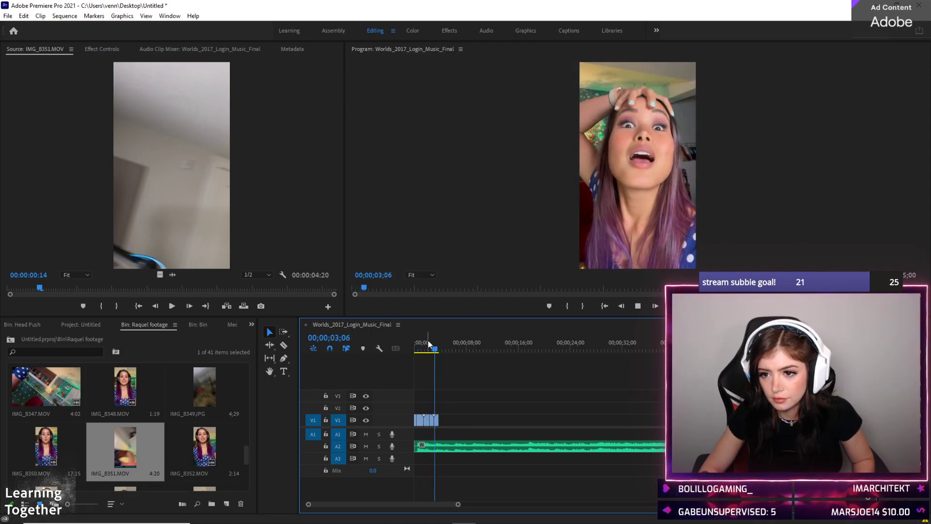
{"action": "key", "text": "space"}
Replay the transition between the two head pull 3.MOV clips up close, starting from 00;00;03;00
{"action": "scroll", "coordinate": [444, 420], "scroll_direction": "up", "scroll_amount": 8}
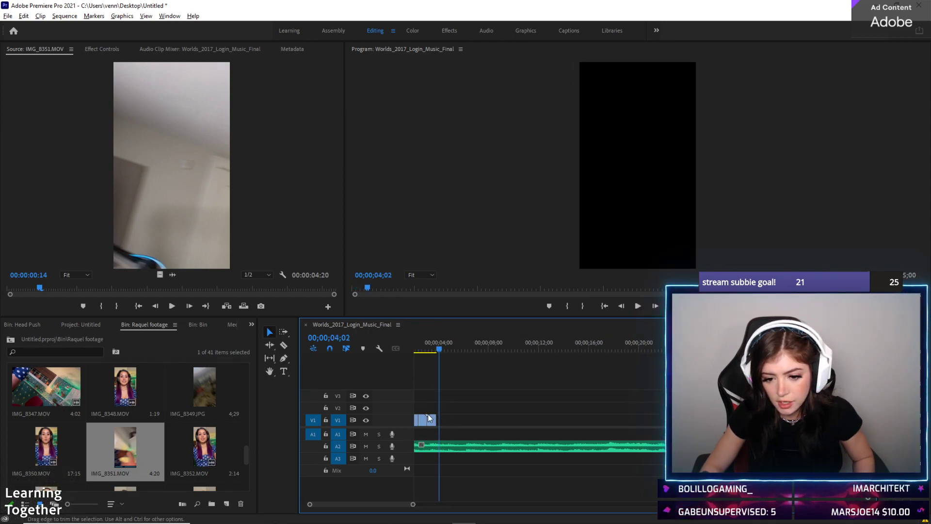
{"action": "left_click_drag", "start_coordinate": [324, 506], "coordinate": [318, 506]}
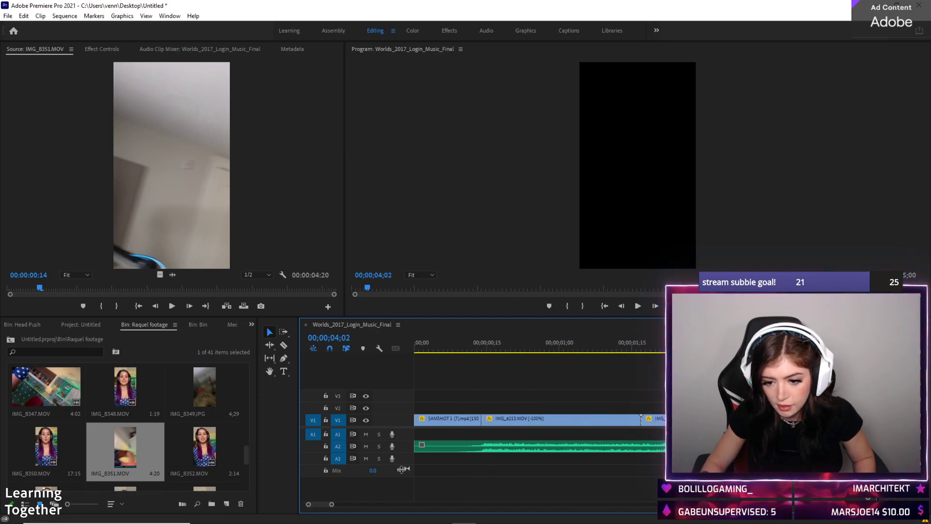
{"action": "scroll", "coordinate": [581, 432], "scroll_direction": "down", "scroll_amount": 5}
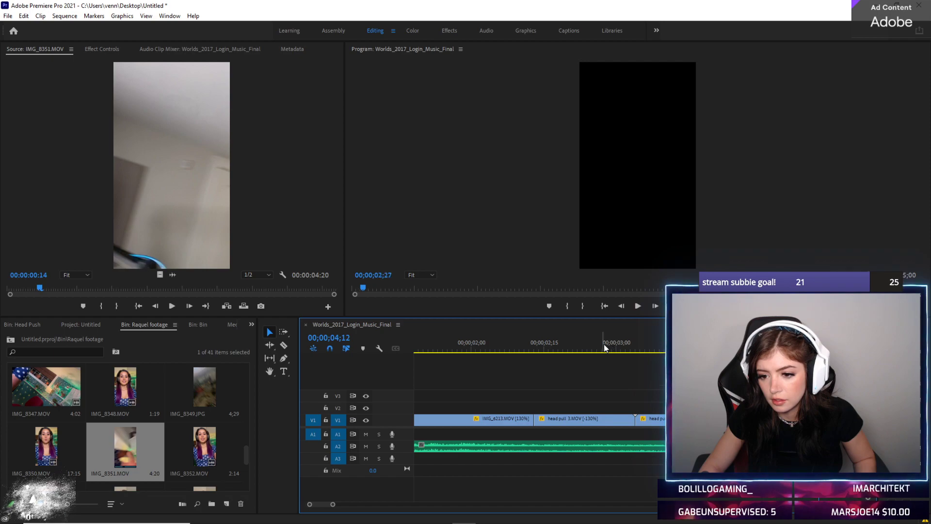
{"action": "left_click", "coordinate": [603, 346]}
{"action": "key", "text": "space"}
{"action": "left_click_drag", "start_coordinate": [648, 420], "coordinate": [649, 422]}
{"action": "left_click", "coordinate": [617, 342]}
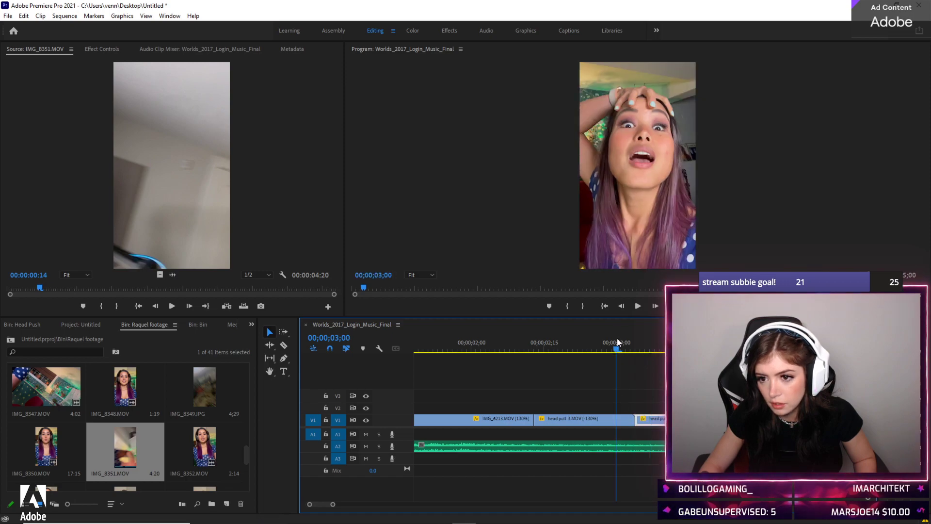
{"action": "key", "text": "space"}
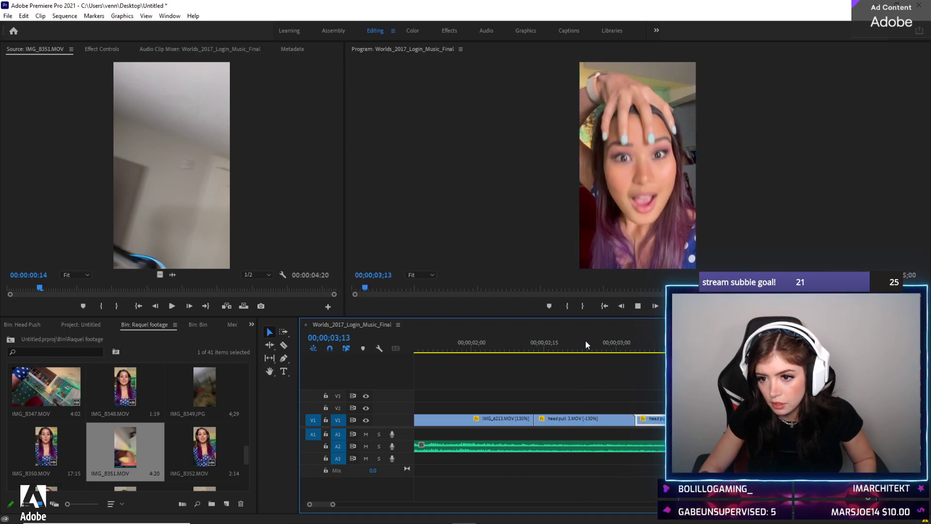
{"action": "key", "text": "space"}
Trim the end of the reversed head pull 3.MOV clip to 00;00;03;00, move the duplicate against it and replay the join
{"action": "left_click_drag", "start_coordinate": [636, 420], "coordinate": [653, 420]}
{"action": "key", "text": "Left"}
{"action": "key", "text": "Left"}
{"action": "key", "text": "Left"}
{"action": "key", "text": "Left"}
{"action": "key", "text": "Left"}
{"action": "key", "text": "Left"}
{"action": "mouse_move", "coordinate": [616, 347]}
{"action": "left_mouse_down"}
{"action": "mouse_move", "coordinate": [637, 346]}
{"action": "mouse_move", "coordinate": [618, 345]}
{"action": "left_mouse_up"}
{"action": "key", "text": "Right"}
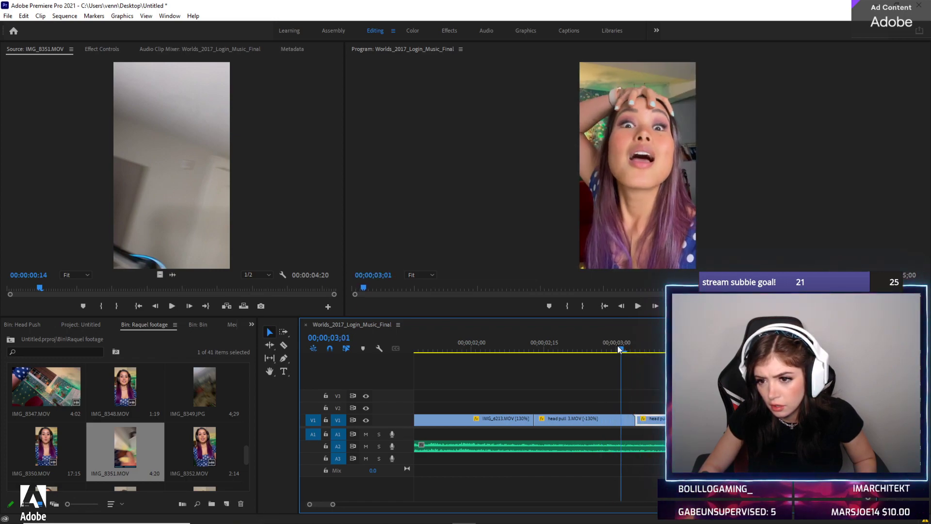
{"action": "left_click_drag", "start_coordinate": [634, 420], "coordinate": [613, 421]}
{"action": "key", "text": "space"}
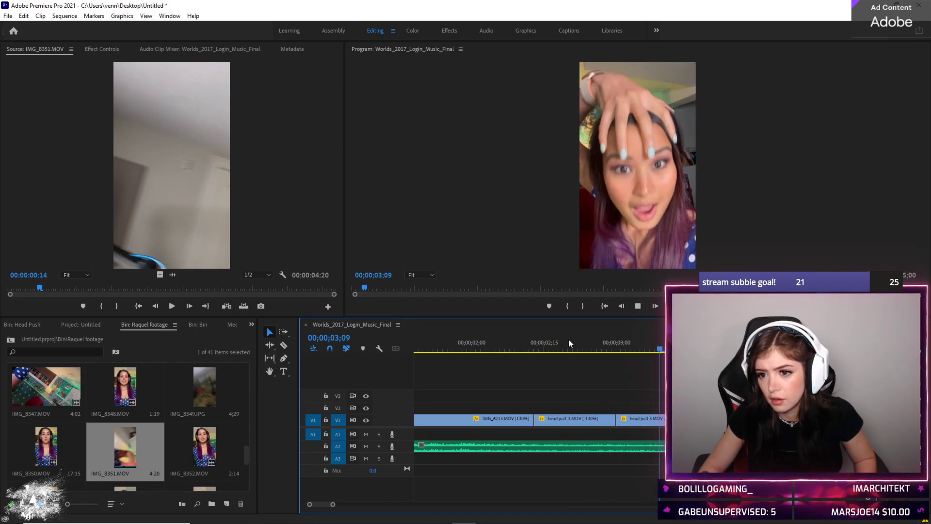
Switch to the footage bin that starts with IMG_6206.MOV and look through to its last clips
{"action": "scroll", "coordinate": [139, 374], "scroll_direction": "down", "scroll_amount": 10}
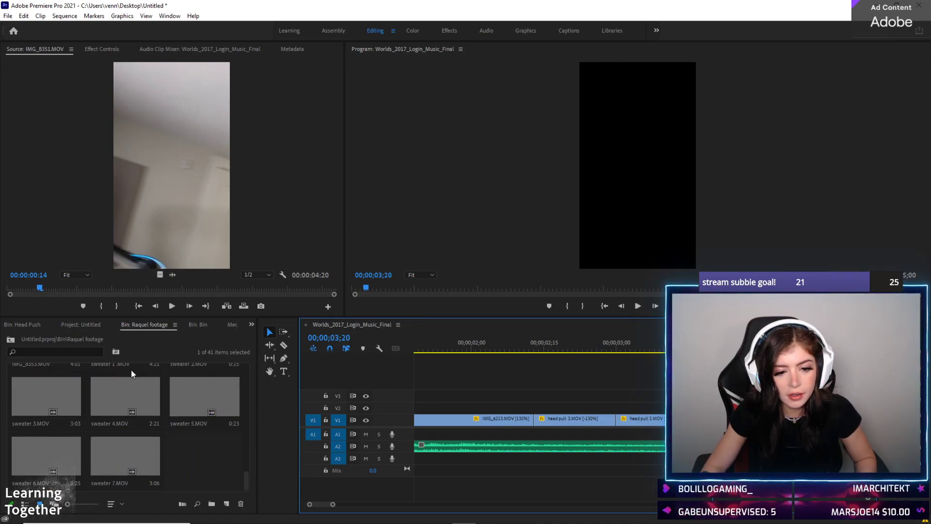
{"action": "scroll", "coordinate": [130, 383], "scroll_direction": "up", "scroll_amount": 5}
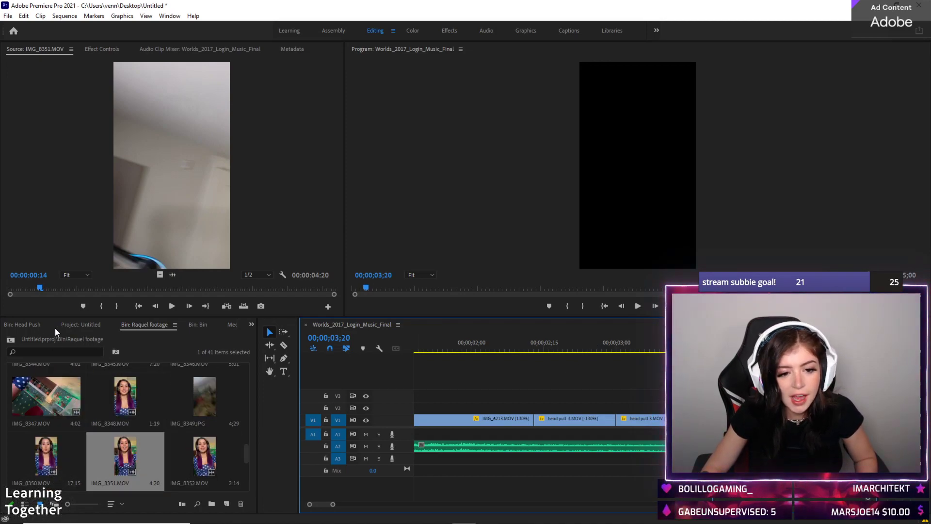
{"action": "scroll", "coordinate": [56, 328], "scroll_direction": "up", "scroll_amount": 3}
{"action": "scroll", "coordinate": [97, 327], "scroll_direction": "up", "scroll_amount": 2}
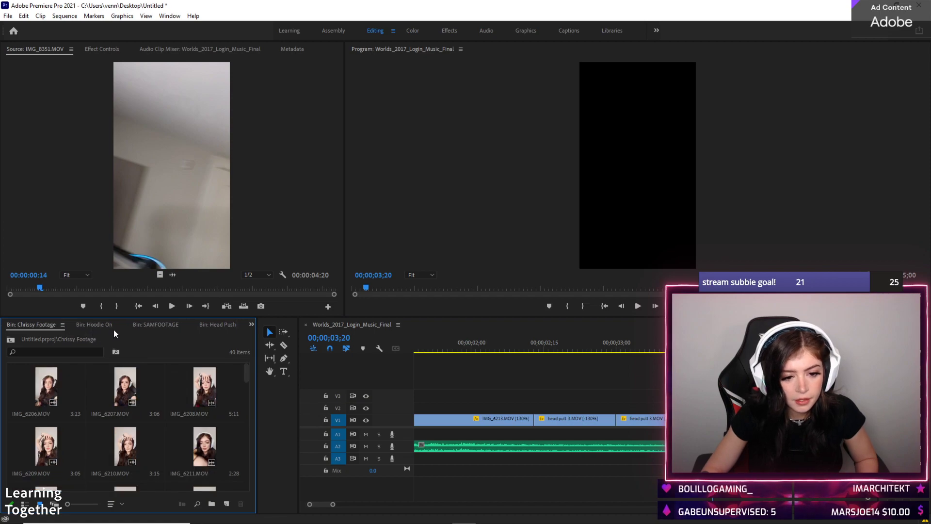
{"action": "left_click", "coordinate": [99, 324]}
{"action": "left_click", "coordinate": [42, 325]}
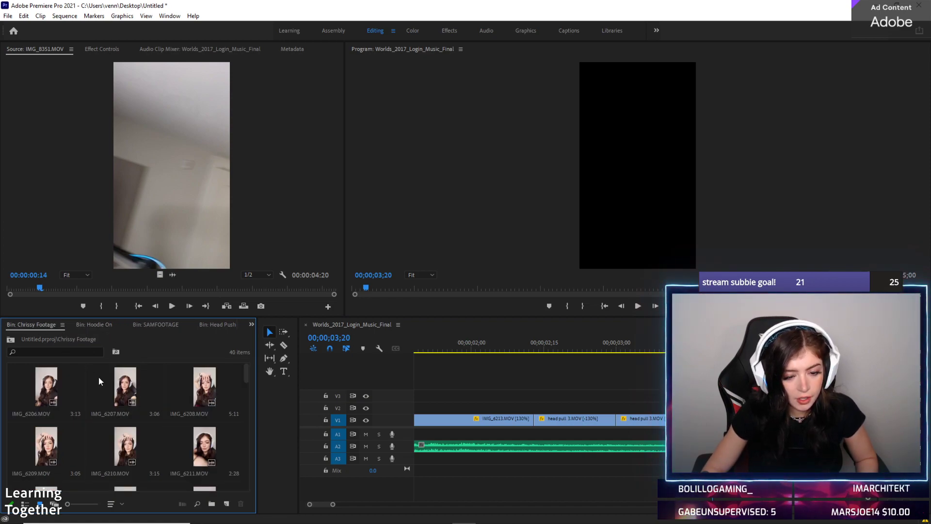
{"action": "scroll", "coordinate": [146, 416], "scroll_direction": "down", "scroll_amount": 2}
{"action": "scroll", "coordinate": [144, 415], "scroll_direction": "down", "scroll_amount": 5}
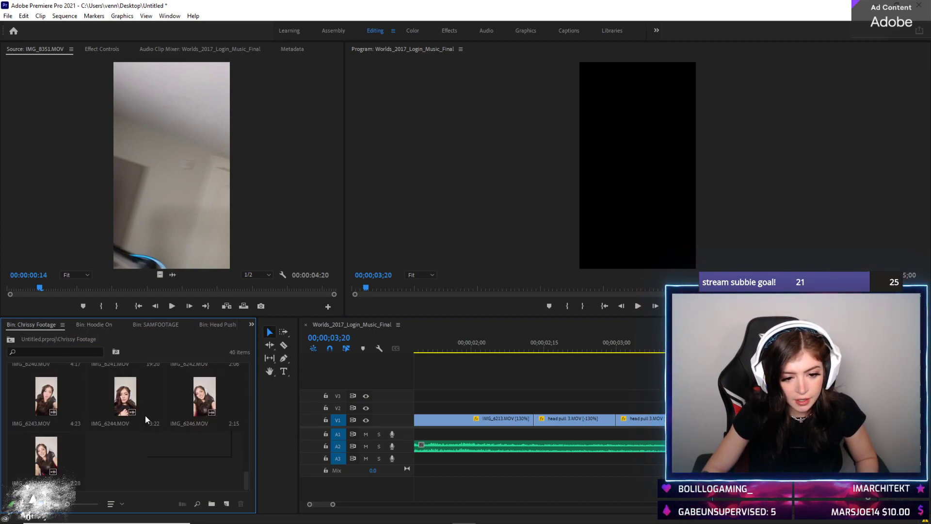
Preview IMG_6244.MOV, IMG_6246.MOV, IMG_6243.MOV and IMG_6247.MOV as candidates for the next clip
{"action": "double_click", "coordinate": [128, 399]}
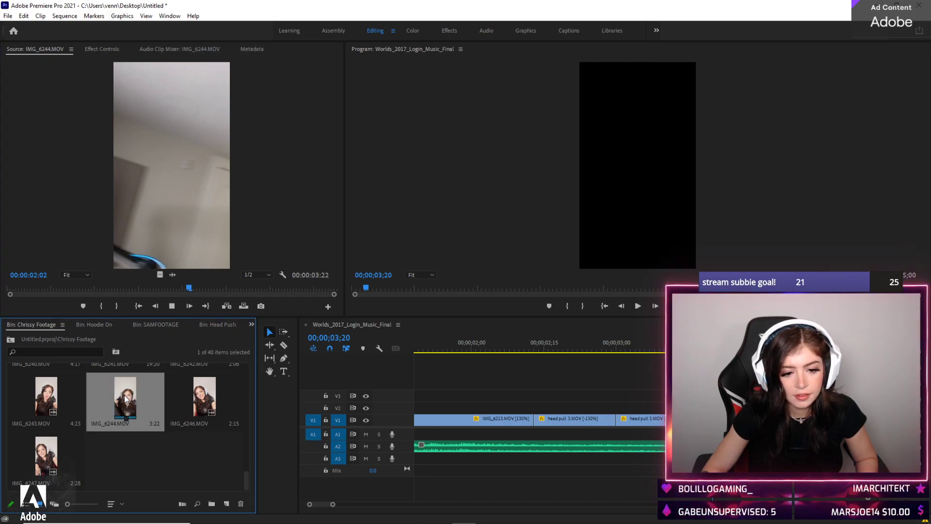
{"action": "key", "text": "space"}
{"action": "double_click", "coordinate": [200, 398]}
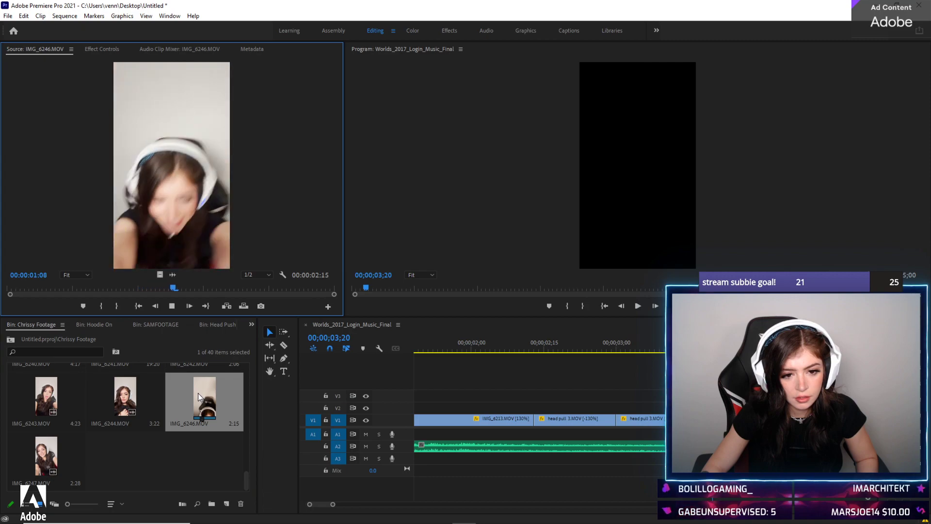
{"action": "key", "text": "space"}
{"action": "double_click", "coordinate": [57, 395]}
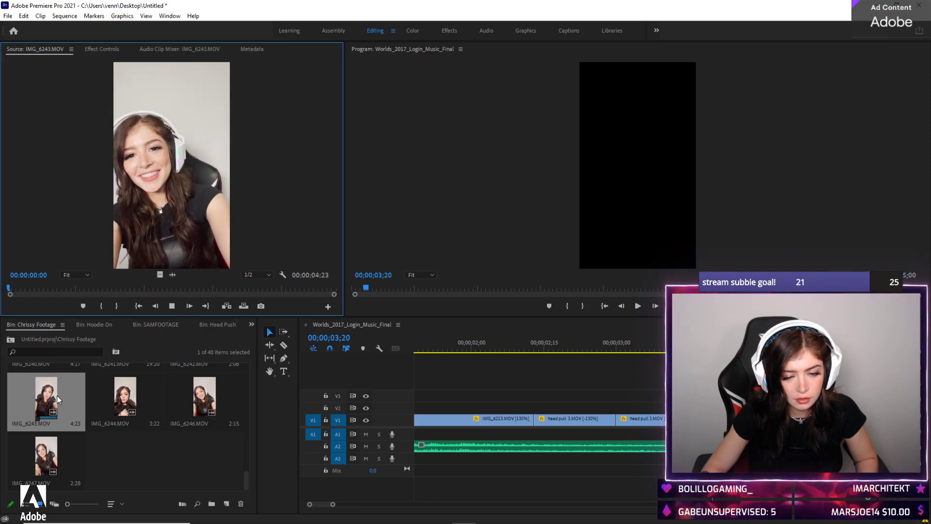
{"action": "key", "text": "space"}
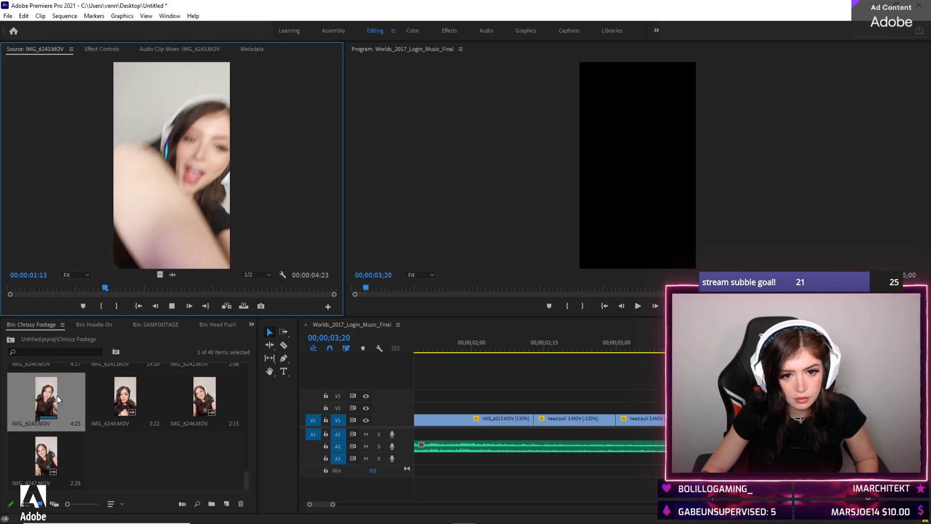
{"action": "double_click", "coordinate": [46, 455]}
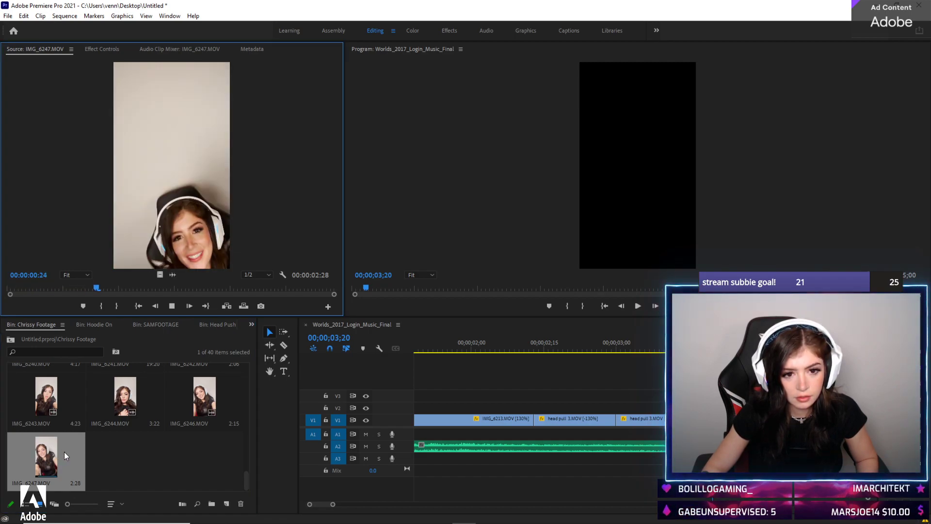
Preview IMG_6242.MOV from the footage bin and place it on V1 after the last head pull 3.MOV clip
{"action": "key", "text": "space"}
{"action": "scroll", "coordinate": [176, 414], "scroll_direction": "up", "scroll_amount": 3}
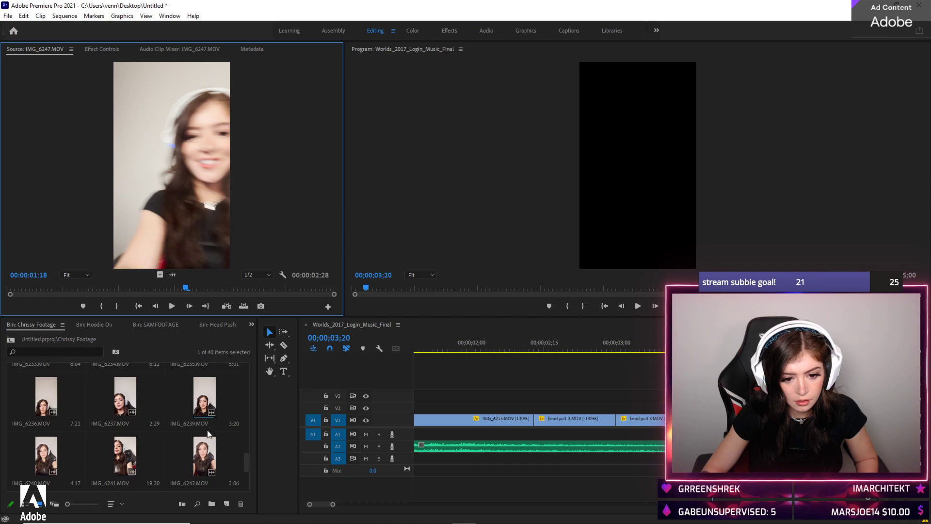
{"action": "double_click", "coordinate": [206, 449]}
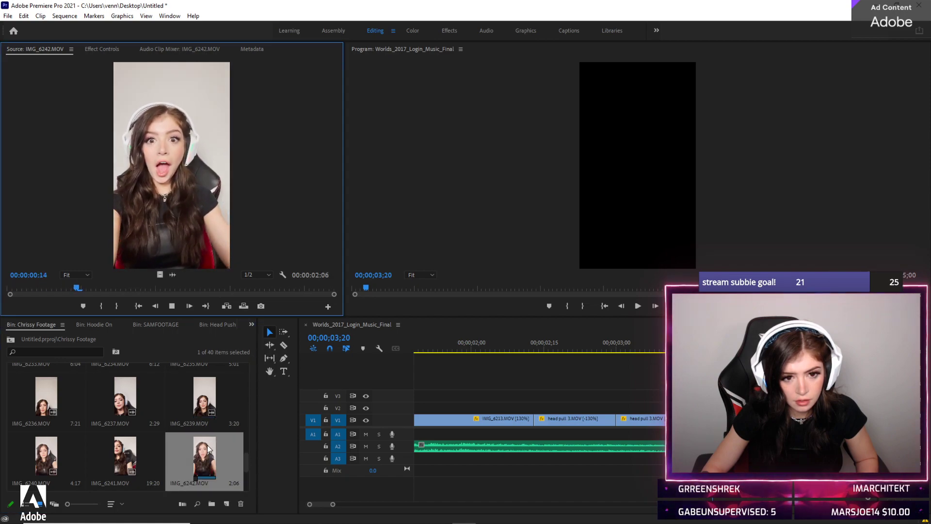
{"action": "key", "text": "space"}
{"action": "left_click_drag", "start_coordinate": [207, 446], "coordinate": [708, 420]}
Unlink the IMG_6242.MOV clip's audio from its video and delete the audio from A1
{"action": "mouse_move", "coordinate": [322, 504]}
{"action": "left_mouse_down"}
{"action": "mouse_move", "coordinate": [339, 507]}
{"action": "mouse_move", "coordinate": [320, 508]}
{"action": "mouse_move", "coordinate": [328, 505]}
{"action": "left_mouse_up"}
{"action": "right_click", "coordinate": [448, 421]}
{"action": "left_click", "coordinate": [474, 184]}
{"action": "left_click", "coordinate": [455, 433]}
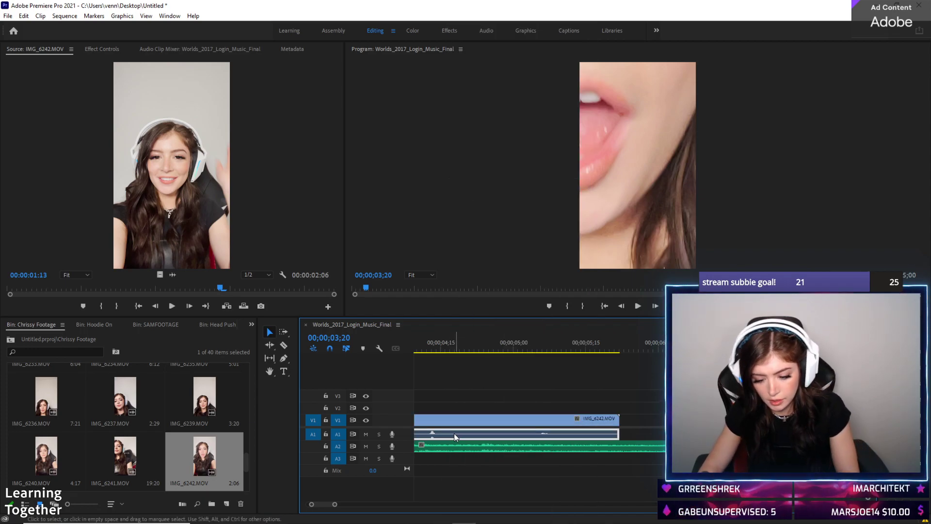
{"action": "key", "text": "Delete"}
Scale the IMG_6242.MOV clip to the frame size and replay the cut from 00;00;03;16
{"action": "left_click_drag", "start_coordinate": [325, 505], "coordinate": [322, 505]}
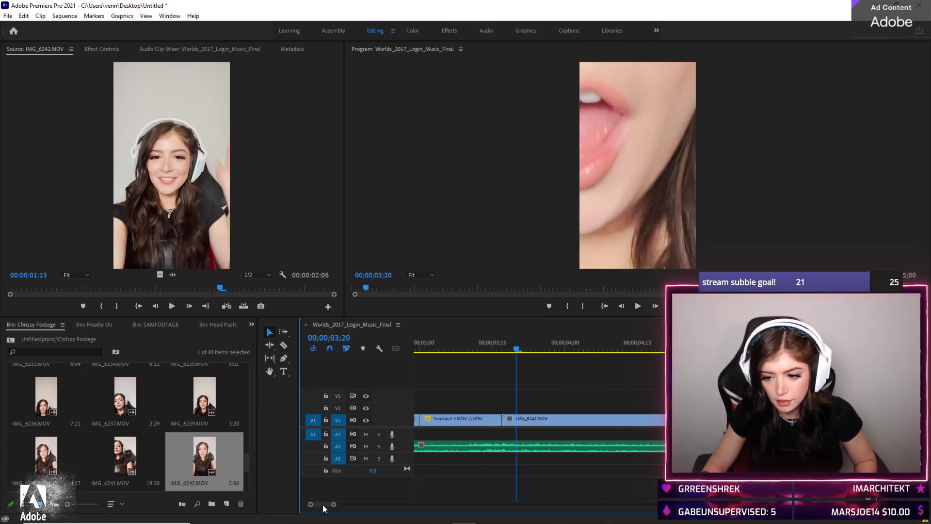
{"action": "left_click", "coordinate": [497, 347]}
{"action": "right_click", "coordinate": [519, 417]}
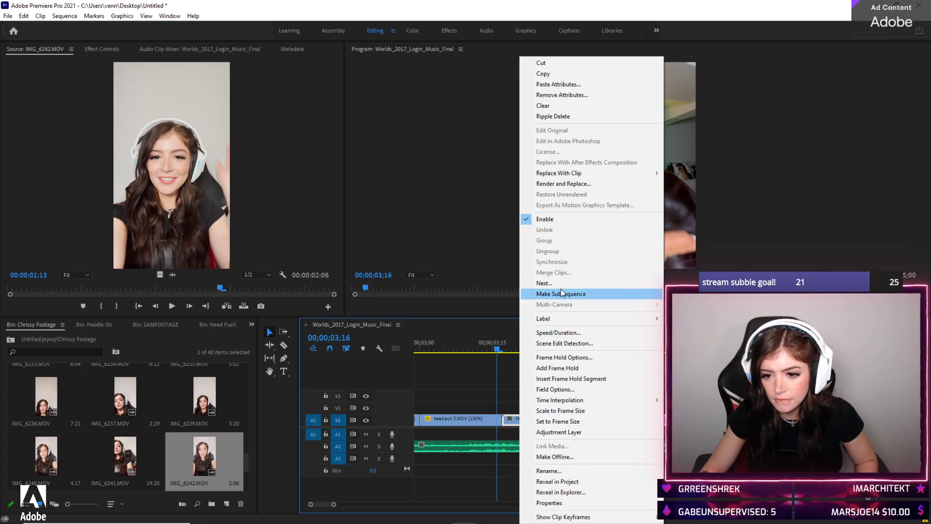
{"action": "right_click", "coordinate": [676, 223]}
{"action": "right_click", "coordinate": [650, 223]}
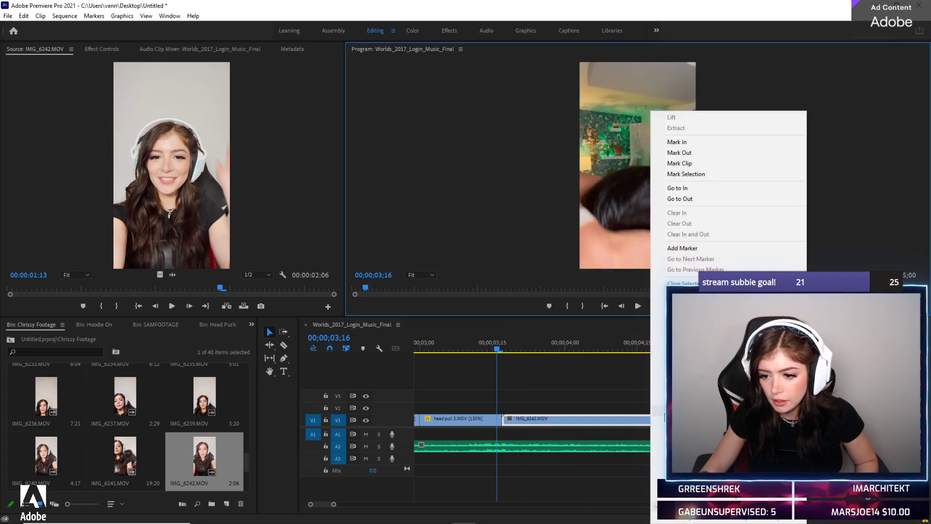
{"action": "right_click", "coordinate": [528, 417]}
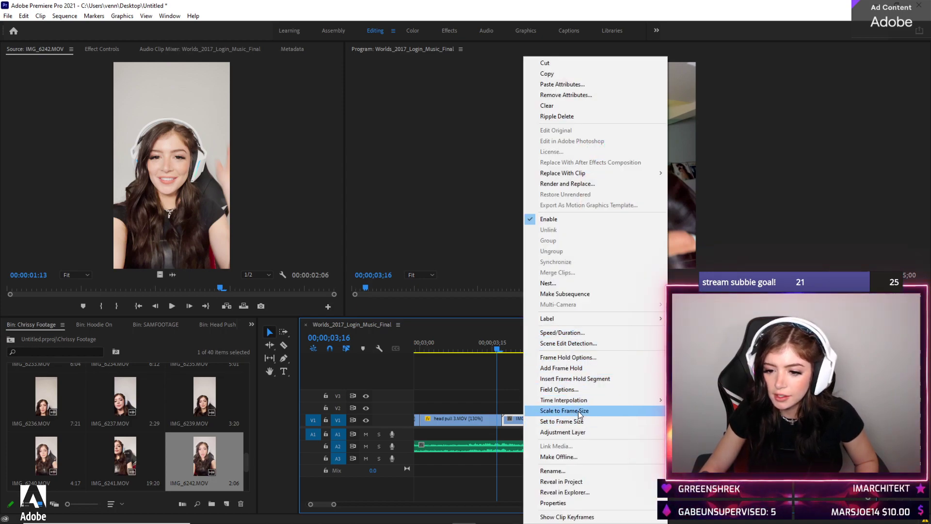
{"action": "left_click", "coordinate": [543, 420]}
{"action": "left_click_drag", "start_coordinate": [523, 351], "coordinate": [497, 348]}
{"action": "key", "text": "space"}
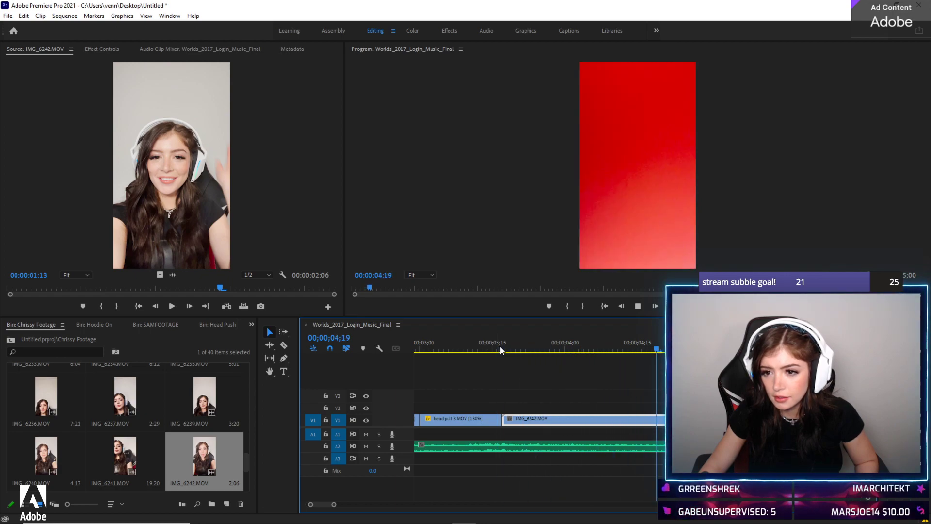
{"action": "key", "text": "space"}
Try a long trim at the start of the IMG_6242.MOV clip, move it back against head pull 3.MOV and replay the join
{"action": "left_click_drag", "start_coordinate": [506, 418], "coordinate": [676, 419]}
{"action": "left_click", "coordinate": [651, 342]}
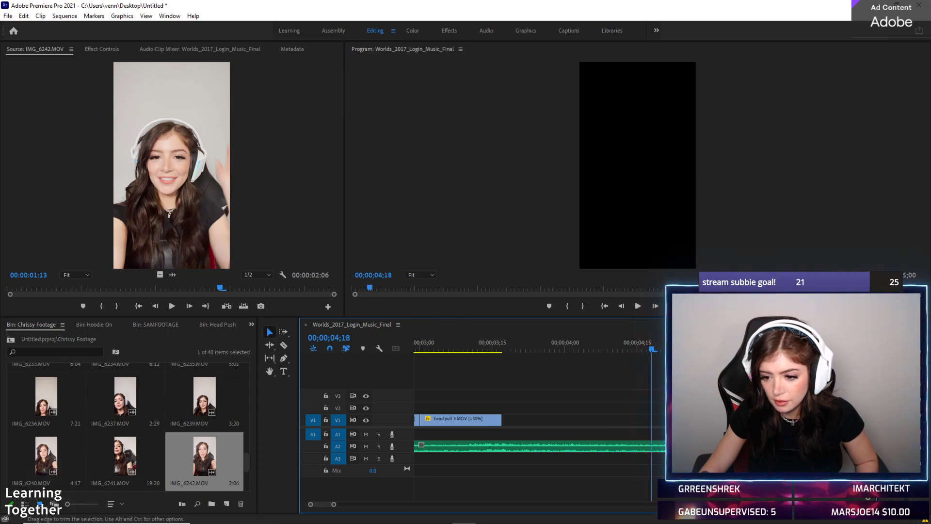
{"action": "left_click", "coordinate": [671, 347]}
{"action": "left_click_drag", "start_coordinate": [694, 418], "coordinate": [527, 416]}
{"action": "left_click", "coordinate": [483, 342]}
{"action": "key", "text": "space"}
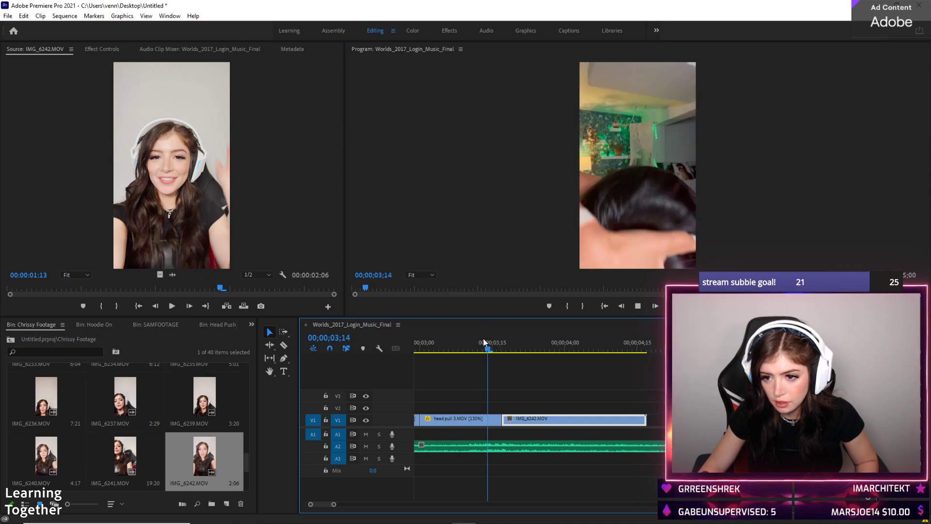
{"action": "left_click", "coordinate": [470, 337]}
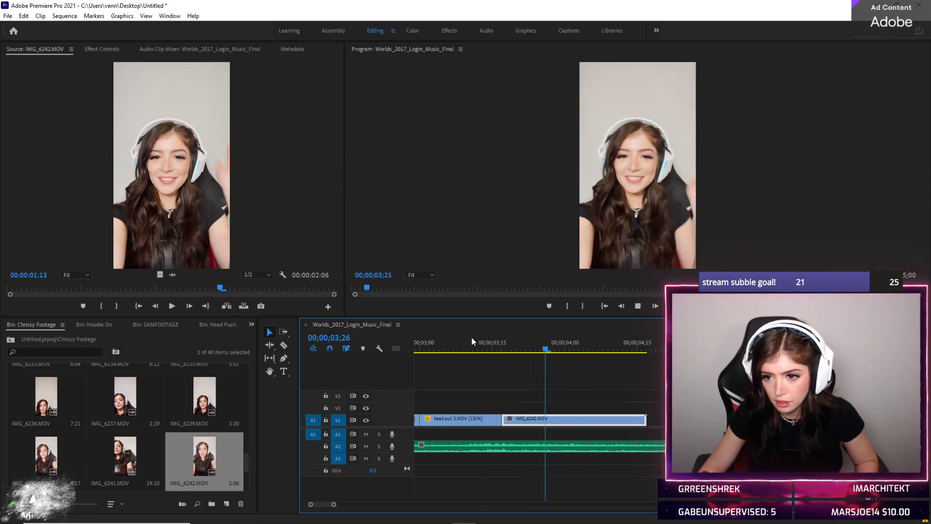
Move the re-trimmed IMG_6242.MOV clip against the head pull 3.MOV clip and split it at 00;00;04;11
{"action": "left_click_drag", "start_coordinate": [551, 417], "coordinate": [502, 418]}
{"action": "left_click", "coordinate": [496, 346]}
{"action": "key", "text": "space"}
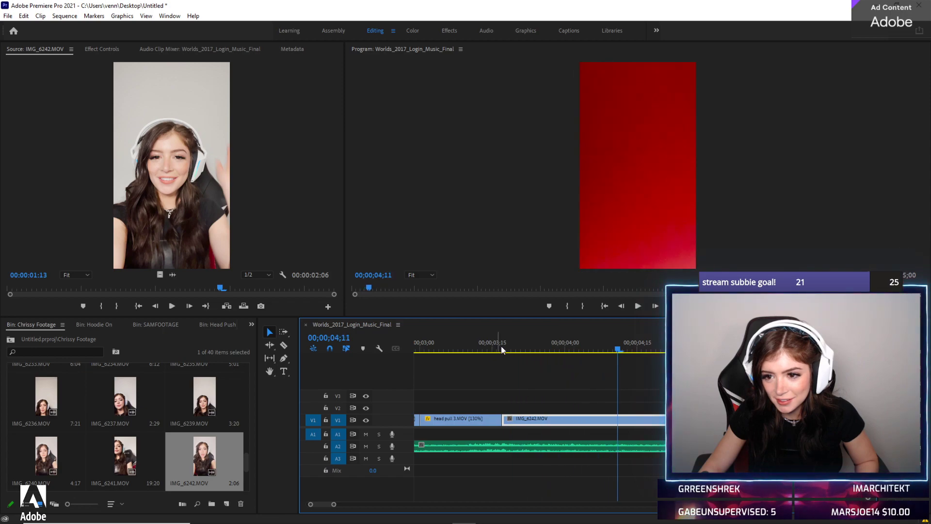
{"action": "left_click", "coordinate": [618, 420]}
{"action": "left_click", "coordinate": [619, 420]}
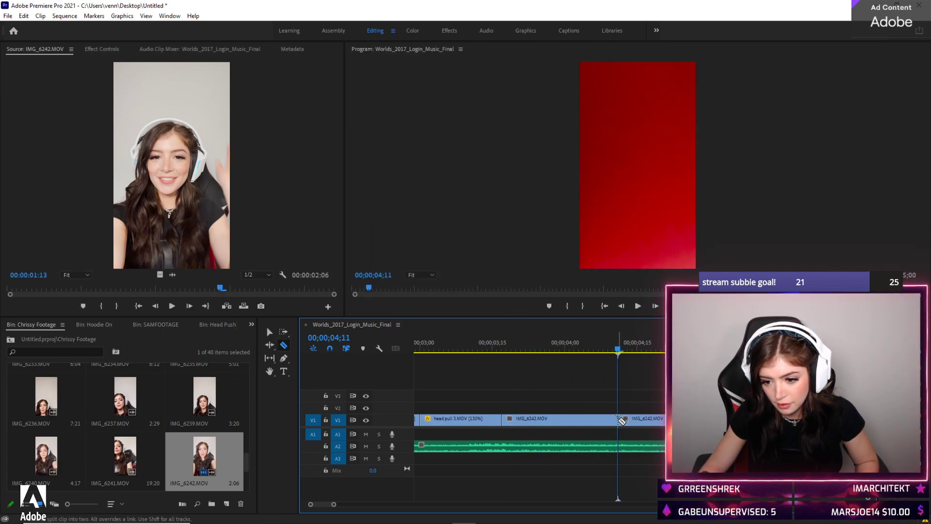
Reverse the part of IMG_6242.MOV before the split and replay its join with head pull 3.MOV
{"action": "right_click", "coordinate": [560, 418]}
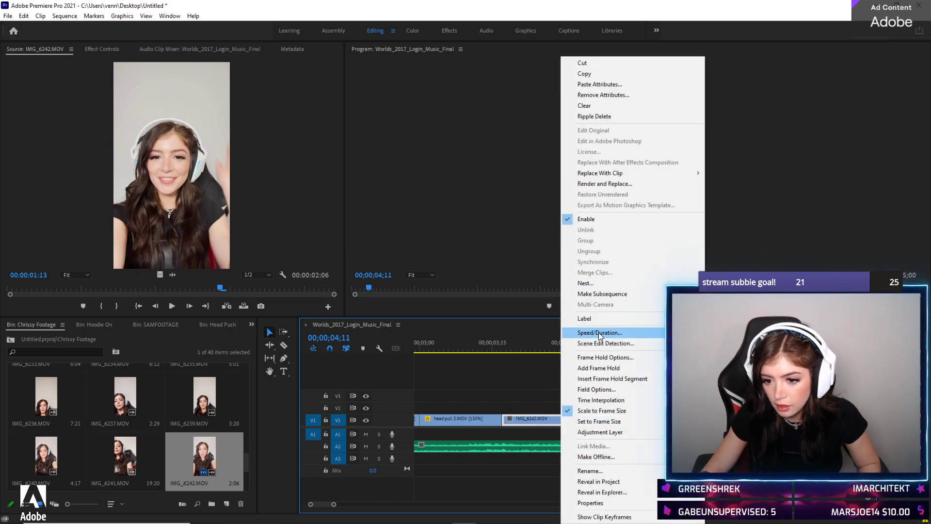
{"action": "left_click", "coordinate": [599, 332]}
{"action": "left_click", "coordinate": [442, 316]}
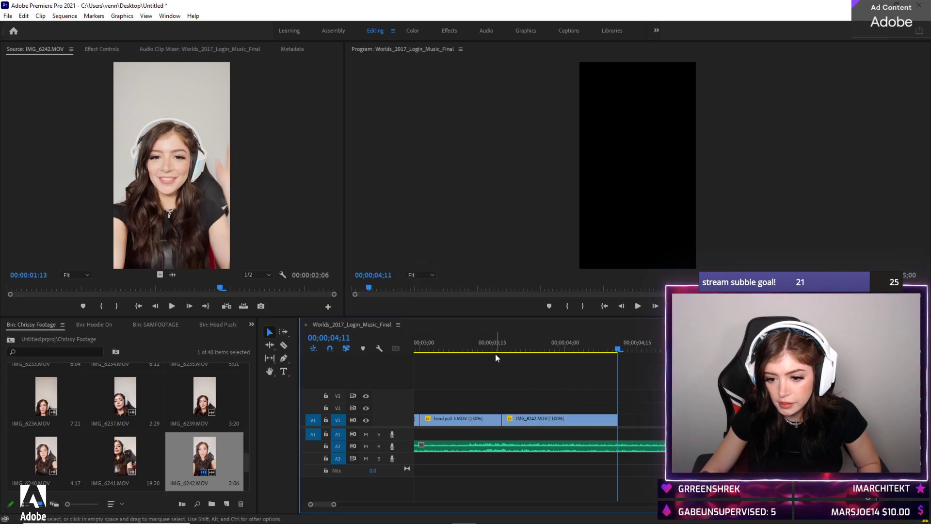
{"action": "left_click", "coordinate": [479, 340]}
{"action": "key", "text": "space"}
{"action": "left_click_drag", "start_coordinate": [460, 347], "coordinate": [473, 342]}
{"action": "key", "text": "space"}
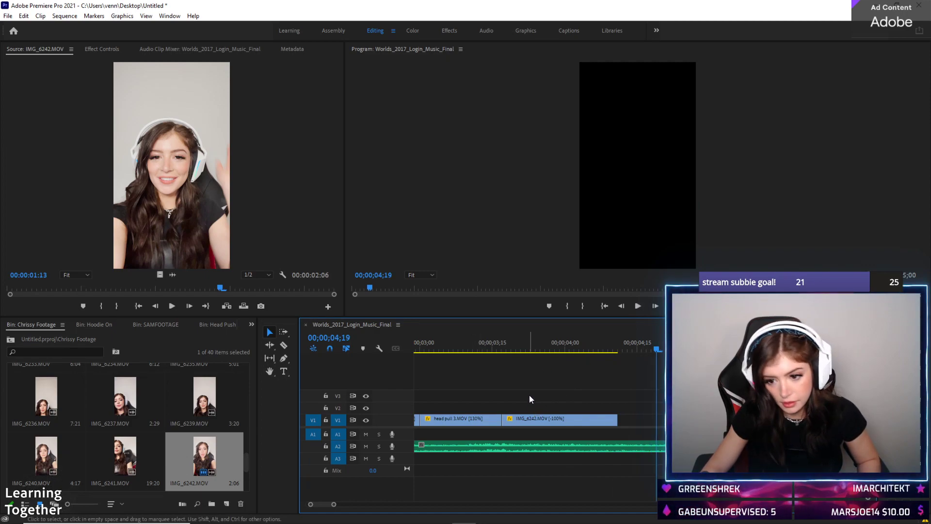
Undo the reversal and try moving the second part of IMG_6242.MOV over the first part
{"action": "key", "text": "ctrl+z"}
{"action": "key", "text": "ctrl+z"}
{"action": "left_click_drag", "start_coordinate": [595, 418], "coordinate": [510, 425]}
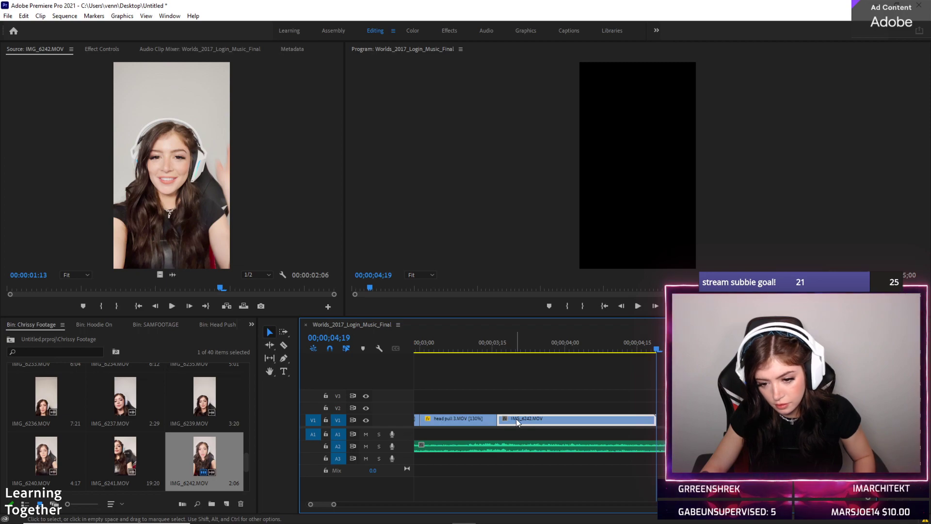
{"action": "key", "text": "ctrl+z"}
Close the gap before the second part of IMG_6242.MOV, replay the cut and trim the clip's end to 00;00;04;15
{"action": "left_click", "coordinate": [576, 418]}
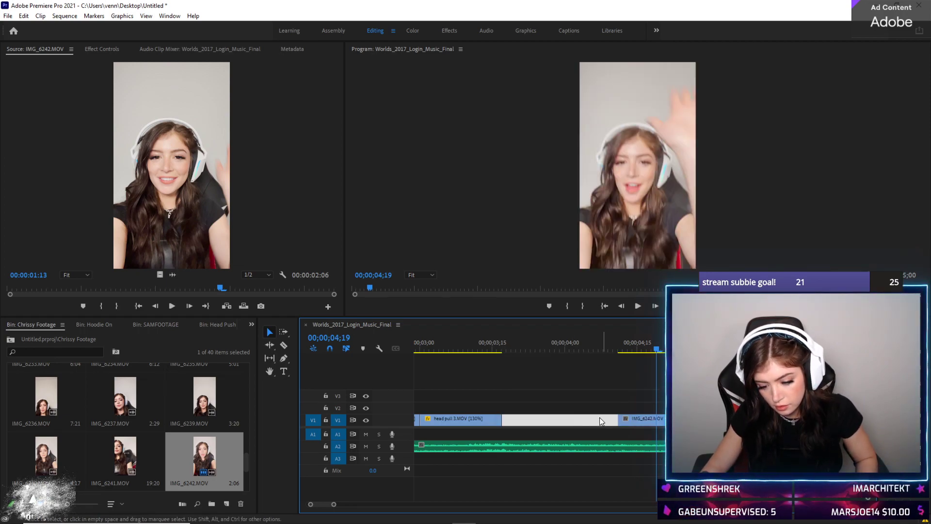
{"action": "key", "text": "Delete"}
{"action": "left_click", "coordinate": [484, 350]}
{"action": "key", "text": "space"}
{"action": "left_click_drag", "start_coordinate": [658, 421], "coordinate": [637, 420]}
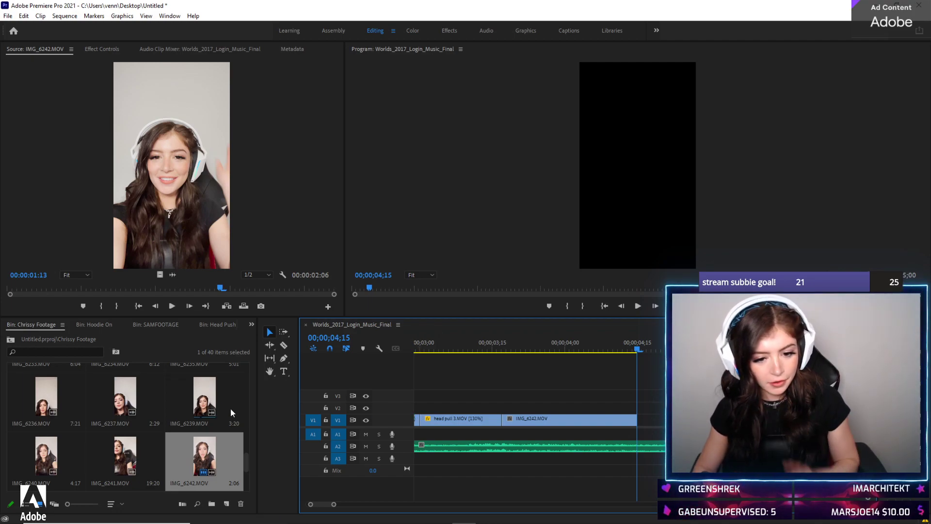
Preview IMG_6231.MOV, IMG_6228.MOV, IMG_6220.MOV and IMG_6219.MOV as candidates for the following clip
{"action": "scroll", "coordinate": [121, 391], "scroll_direction": "up", "scroll_amount": 2}
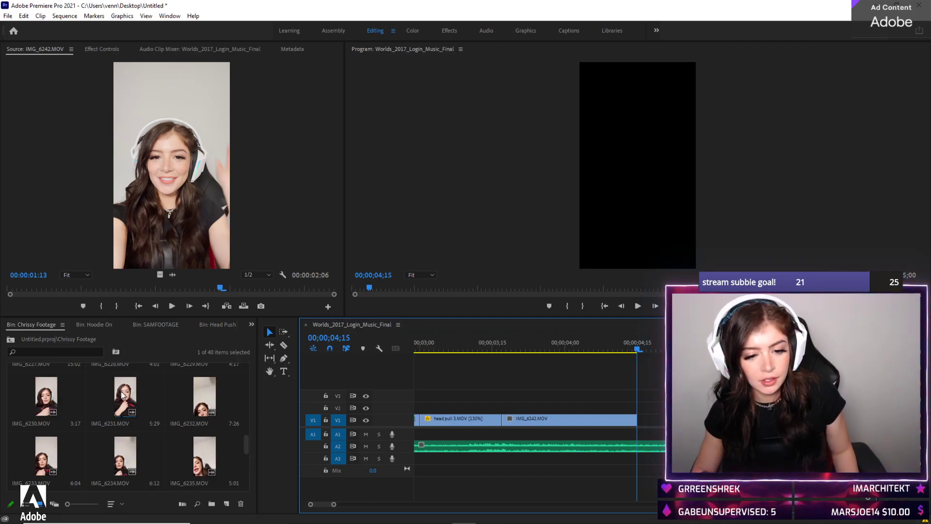
{"action": "double_click", "coordinate": [121, 391]}
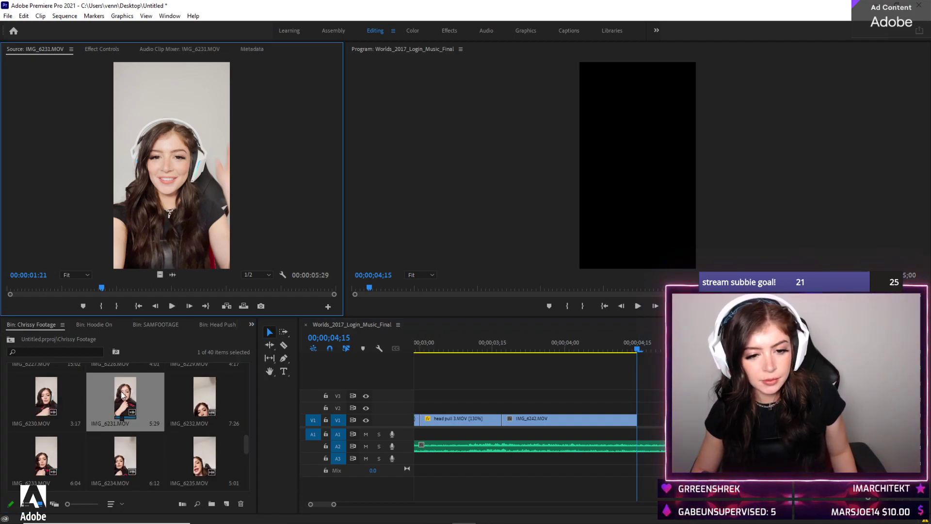
{"action": "scroll", "coordinate": [153, 394], "scroll_direction": "up", "scroll_amount": 1}
{"action": "double_click", "coordinate": [154, 395]}
{"action": "key", "text": "space"}
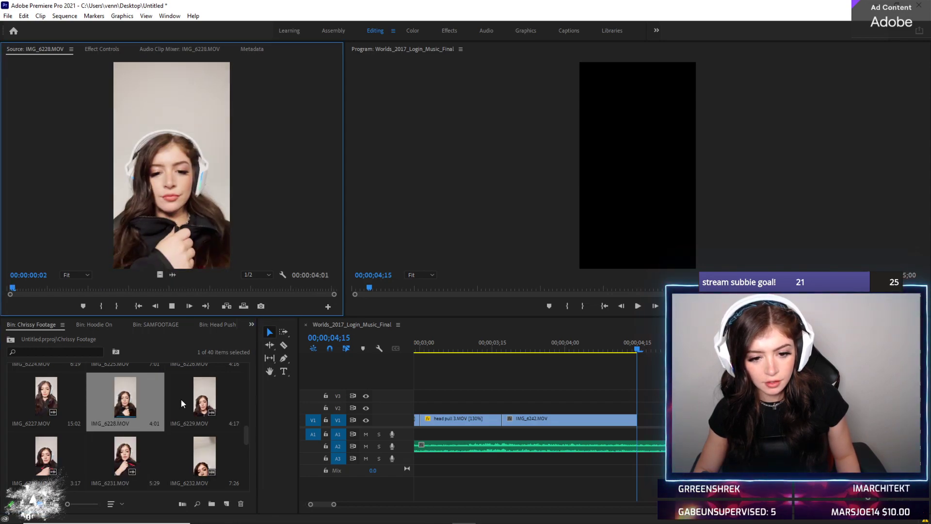
{"action": "scroll", "coordinate": [182, 399], "scroll_direction": "up", "scroll_amount": 3}
{"action": "double_click", "coordinate": [202, 399]}
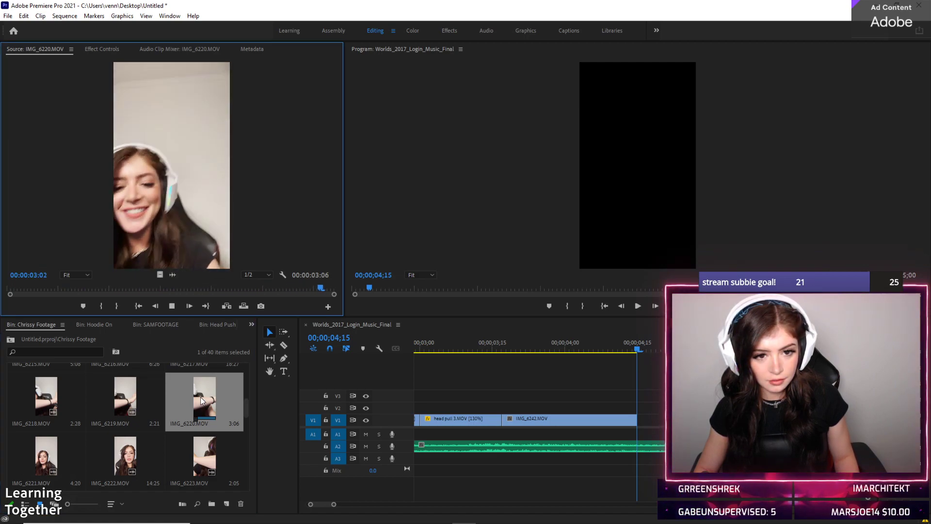
{"action": "double_click", "coordinate": [127, 400]}
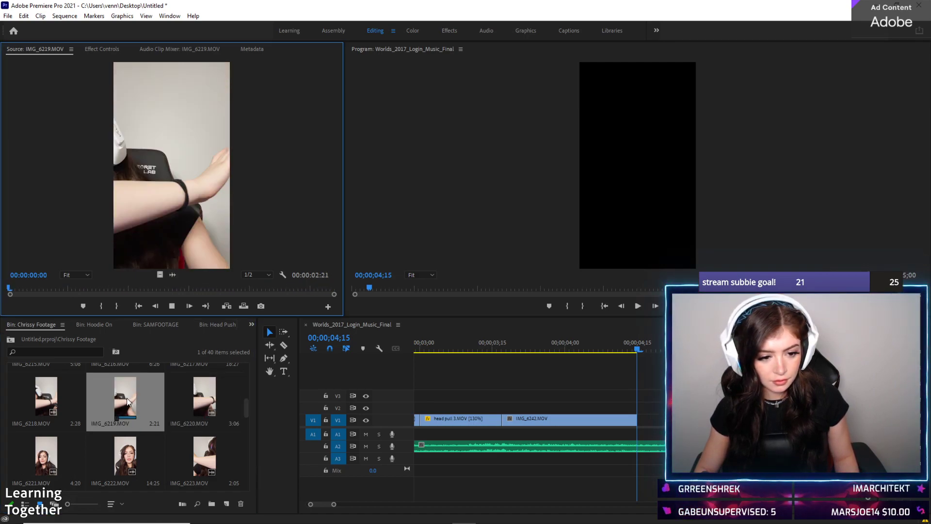
{"action": "key", "text": "space"}
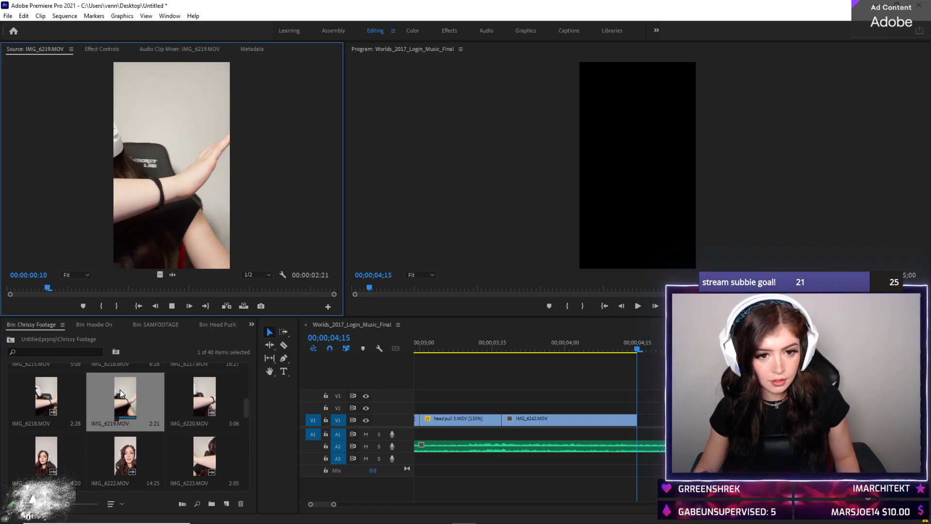
{"action": "key", "text": "space"}
{"action": "scroll", "coordinate": [97, 405], "scroll_direction": "up", "scroll_amount": 4}
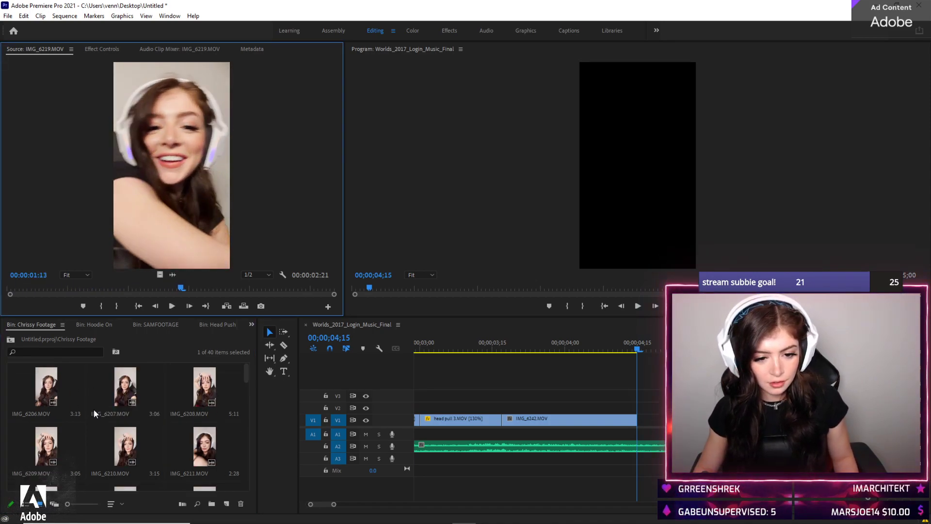
Switch to the SAMFOOTAGE bin and preview SAMSHOT 1 (16).mp4
{"action": "left_click", "coordinate": [152, 324]}
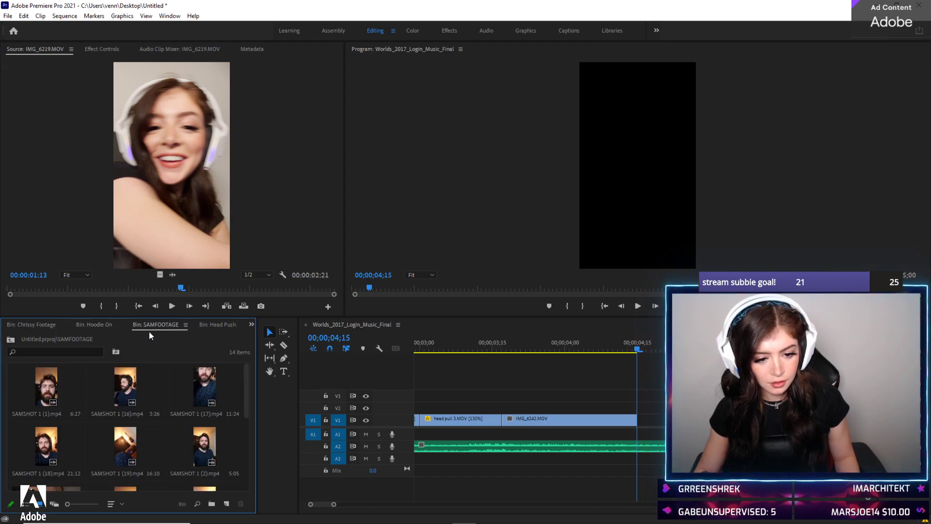
{"action": "double_click", "coordinate": [118, 383]}
{"action": "key", "text": "space"}
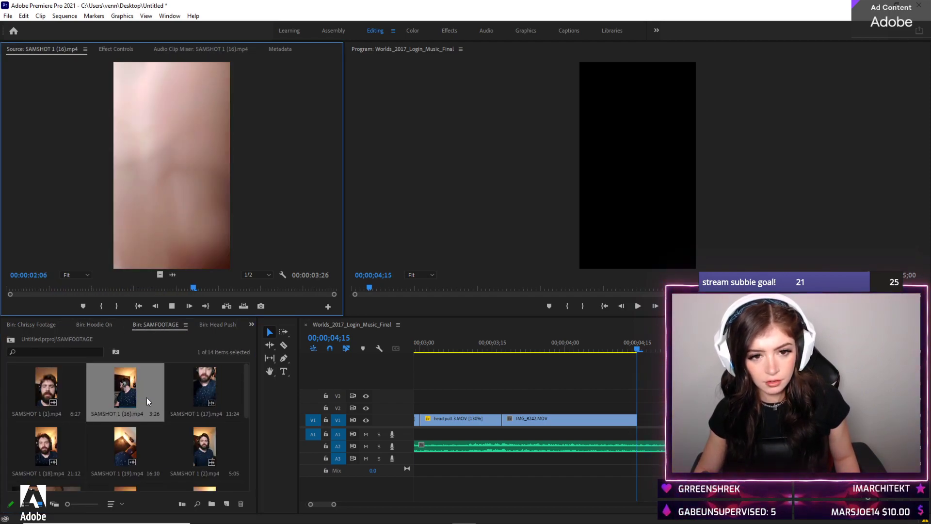
{"action": "key", "text": "space"}
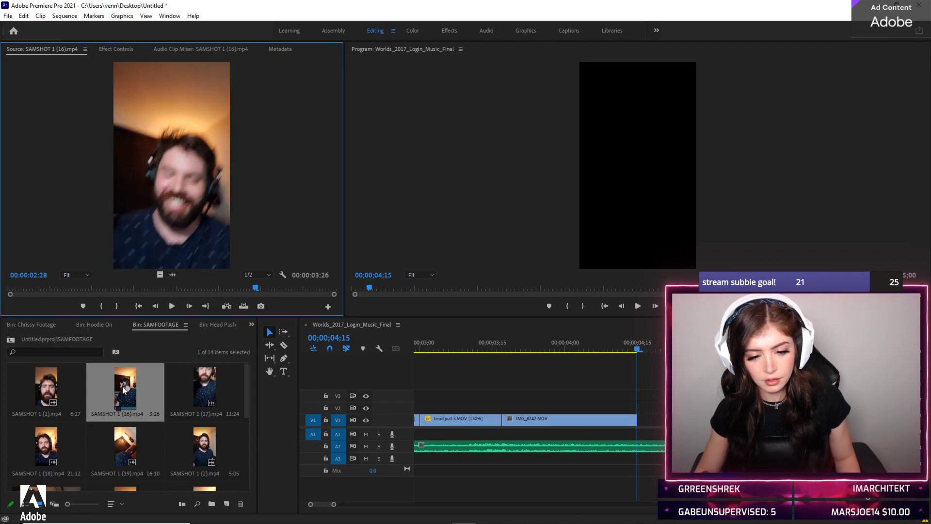
Copy the trimmed IMG_6242.MOV clip and paste the duplicate directly after it at 00;00;04;15
{"action": "left_click", "coordinate": [518, 379]}
{"action": "key", "text": "space"}
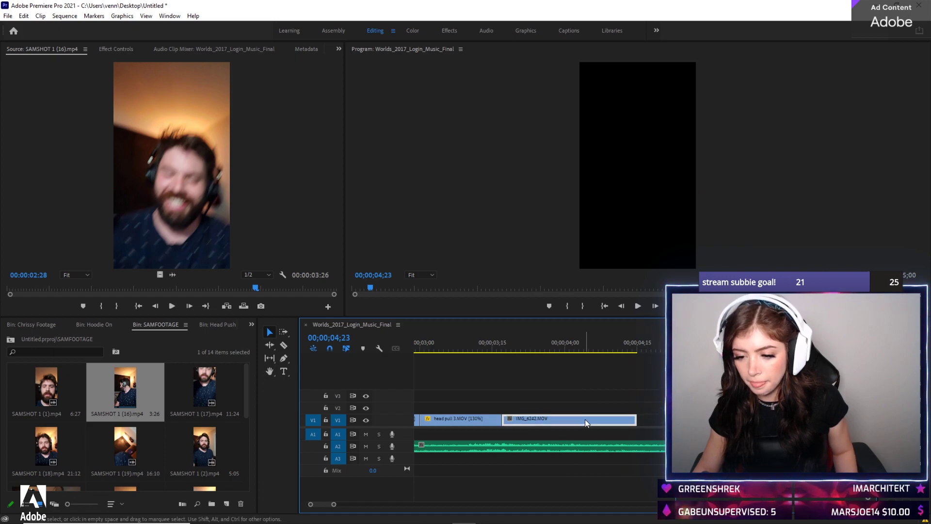
{"action": "key", "text": "ctrl+c"}
{"action": "left_click", "coordinate": [637, 345]}
{"action": "key", "text": "ctrl+v"}
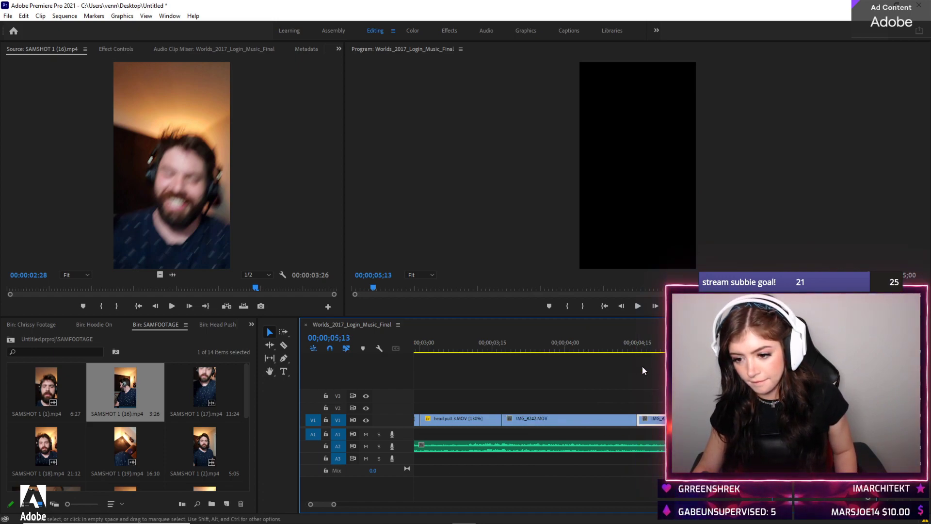
{"action": "right_click", "coordinate": [661, 425]}
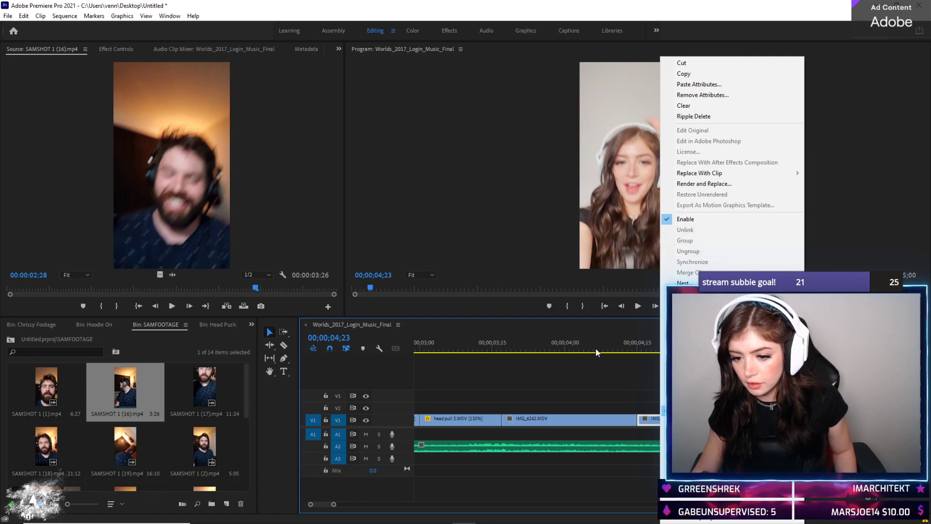
{"action": "left_click", "coordinate": [589, 366]}
Undo the pasted duplicate and the preceding edits to IMG_6242.MOV, and replay the split clip from its start
{"action": "key", "text": "ctrl+z"}
{"action": "key", "text": "ctrl+z"}
{"action": "key", "text": "ctrl+z"}
{"action": "left_click", "coordinate": [518, 349]}
{"action": "left_click", "coordinate": [505, 350]}
{"action": "key", "text": "space"}
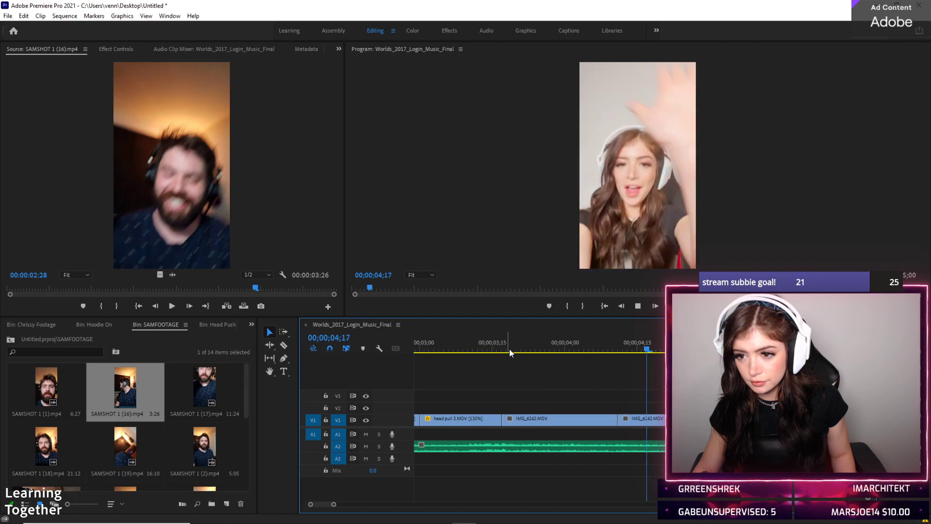
Undo the split in IMG_6242.MOV so it is one continuous clip again
{"action": "left_click_drag", "start_coordinate": [574, 398], "coordinate": [626, 422]}
{"action": "right_click", "coordinate": [624, 422]}
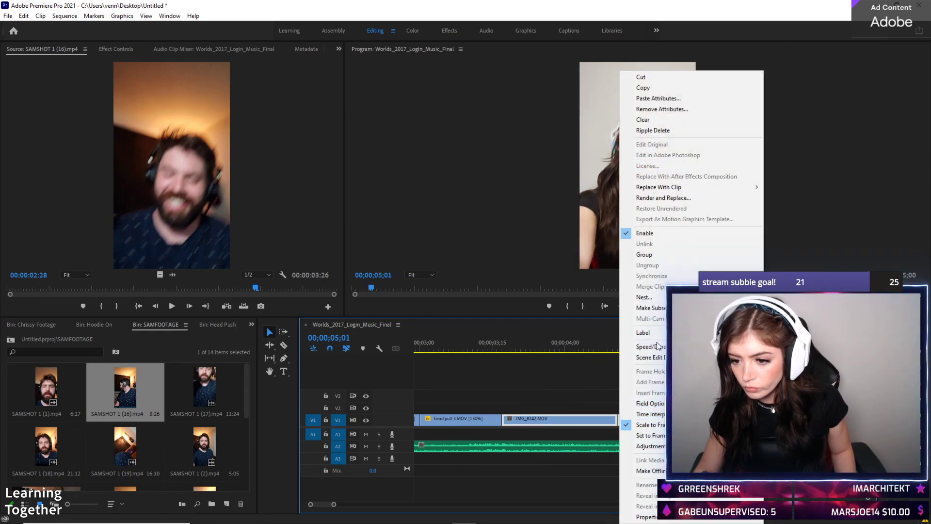
{"action": "left_click", "coordinate": [572, 378]}
{"action": "key", "text": "ctrl+z"}
Try reversing the speed of the whole IMG_6242.MOV clip and play it back from 00;00;03;13
{"action": "right_click", "coordinate": [607, 421]}
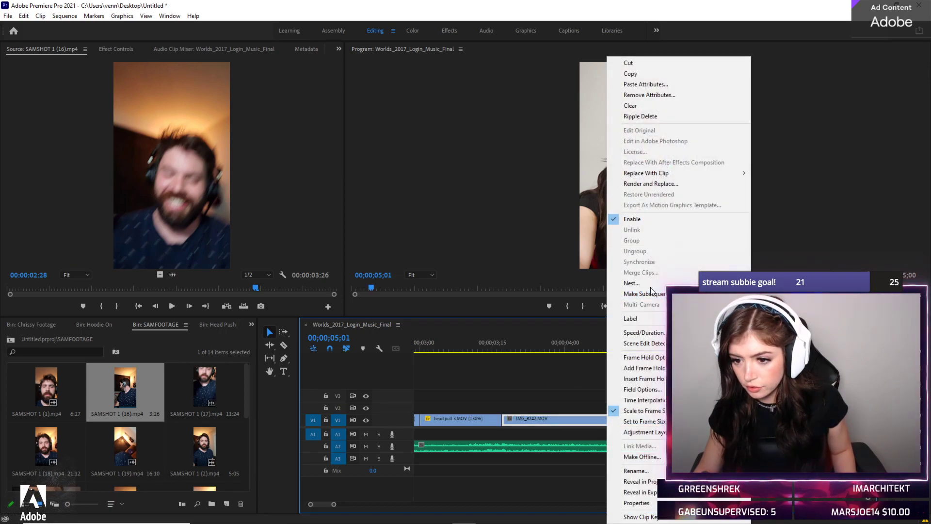
{"action": "left_click", "coordinate": [645, 333]}
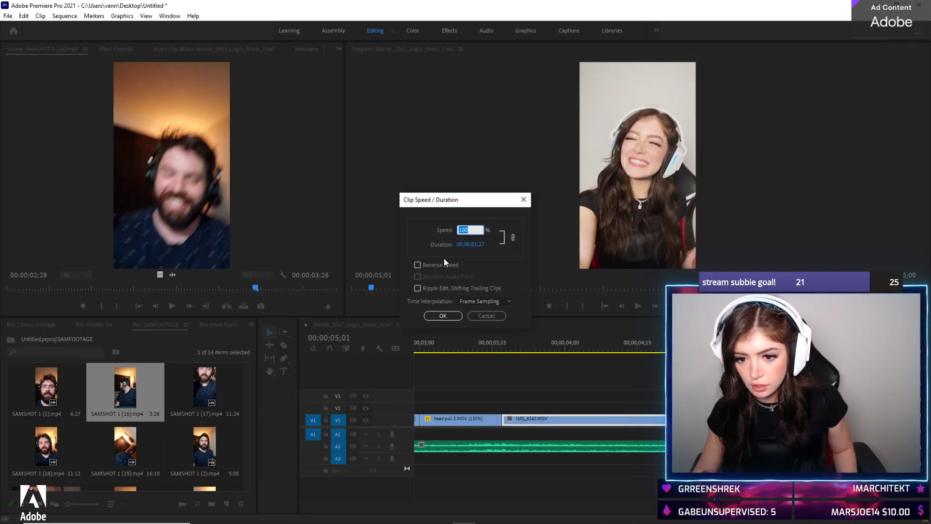
{"action": "left_click", "coordinate": [446, 318]}
{"action": "left_click", "coordinate": [482, 349]}
{"action": "key", "text": "space"}
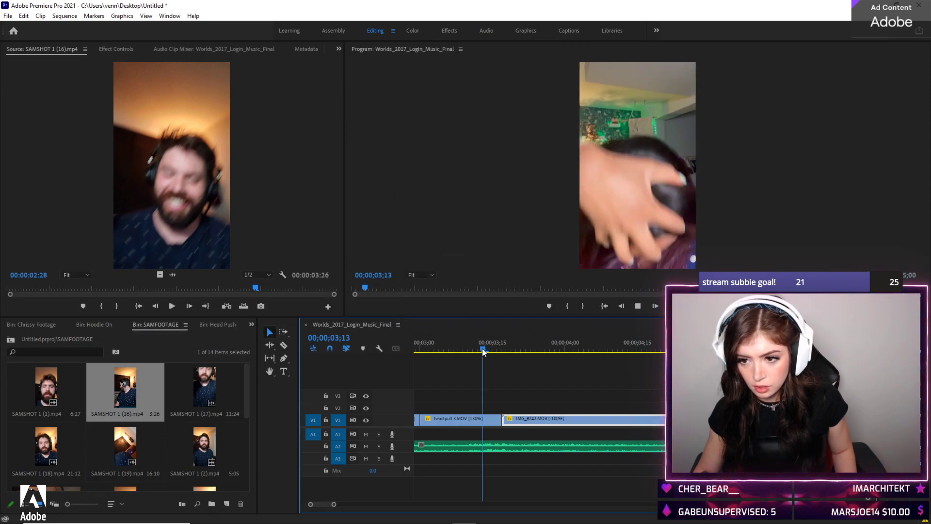
{"action": "key", "text": "space"}
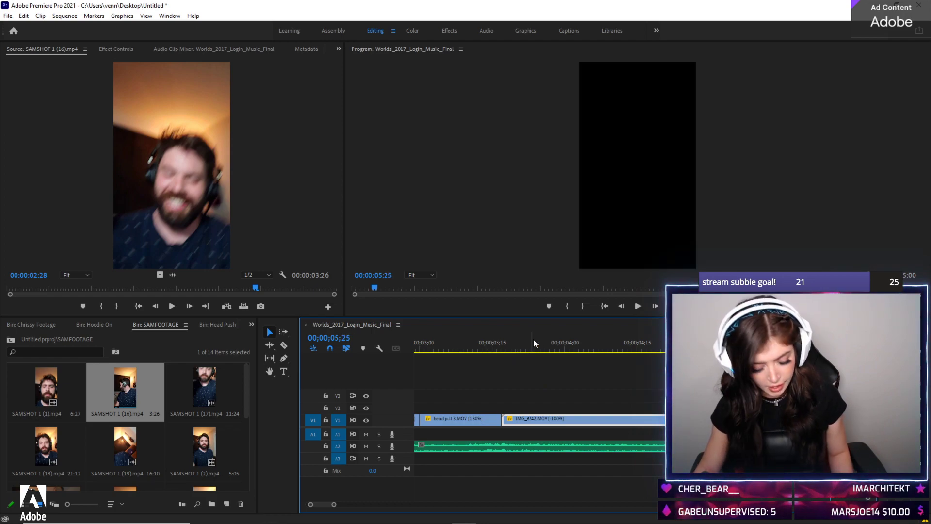
Undo the reversal of IMG_6242.MOV and replay the clip in its forward direction
{"action": "key", "text": "Delete"}
{"action": "key", "text": "ctrl+z"}
{"action": "key", "text": "Delete"}
{"action": "key", "text": "ctrl+z"}
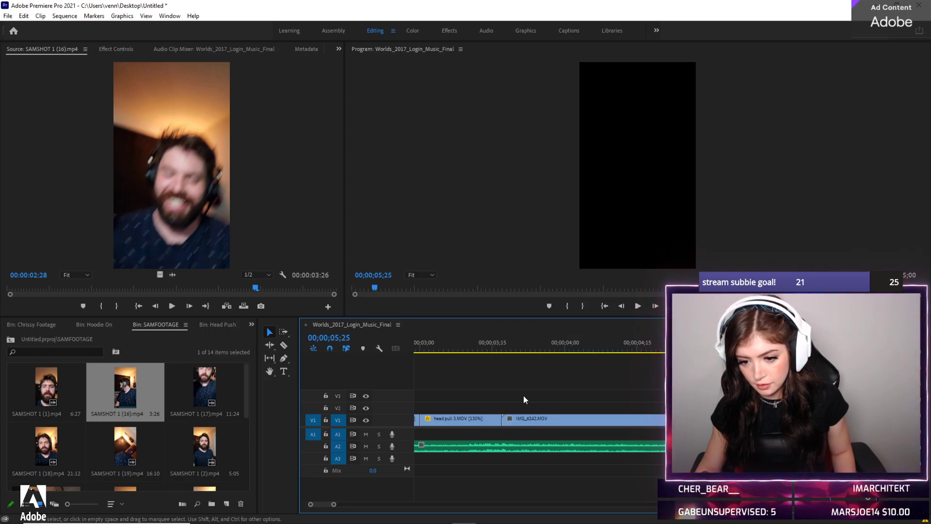
{"action": "left_click", "coordinate": [478, 345]}
{"action": "key", "text": "space"}
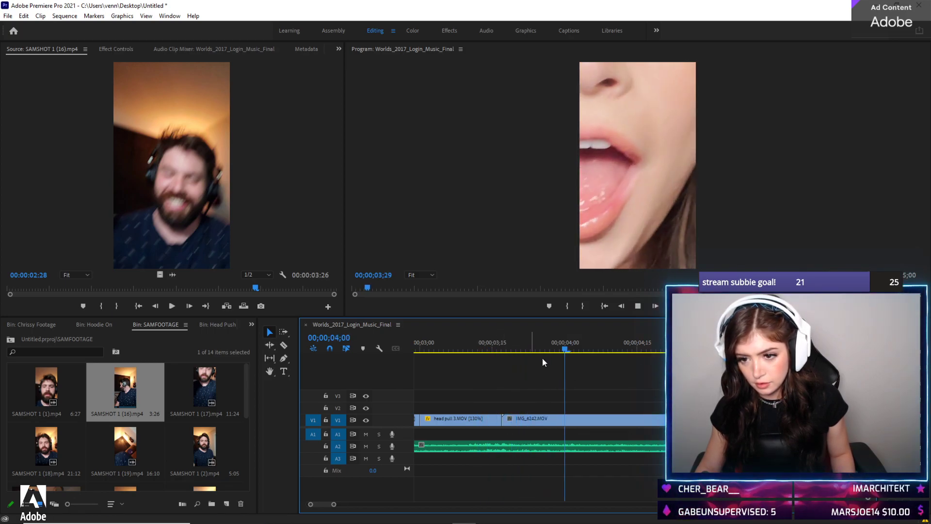
Scale IMG_6242.MOV to frame size, split it at 00;00;04;15 and replay the section around the cut
{"action": "right_click", "coordinate": [552, 418]}
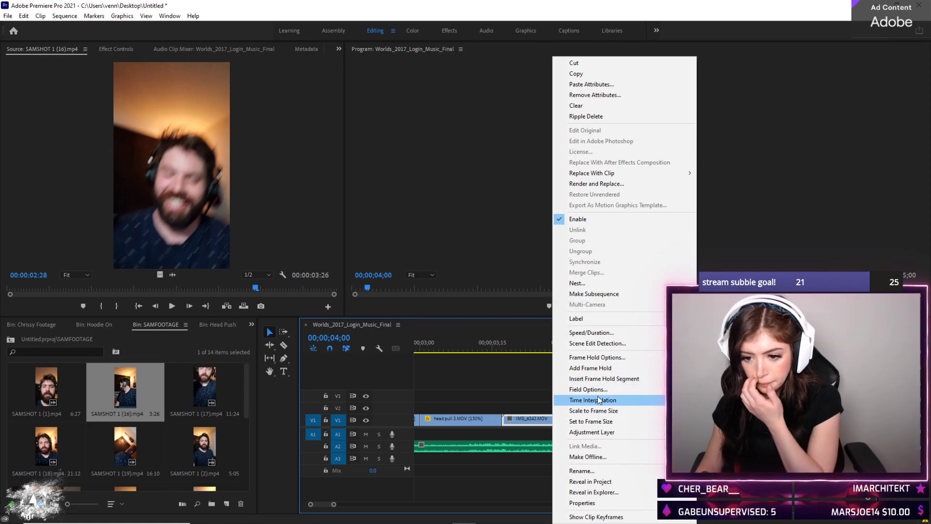
{"action": "left_click", "coordinate": [604, 421]}
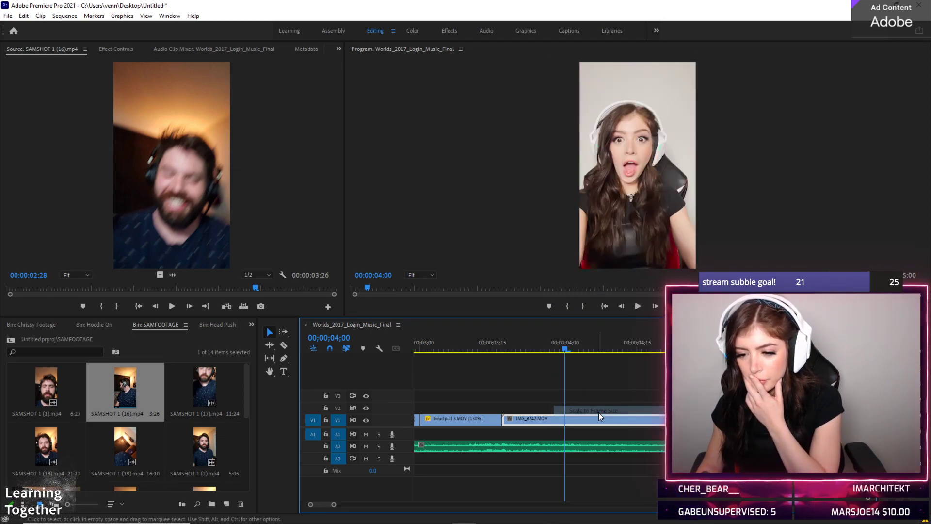
{"action": "left_click_drag", "start_coordinate": [615, 342], "coordinate": [636, 342]}
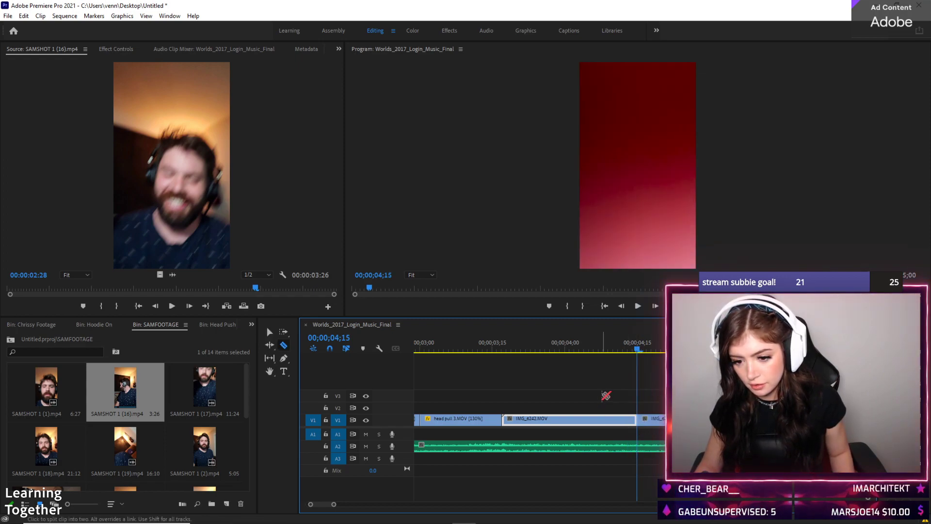
{"action": "left_click_drag", "start_coordinate": [499, 345], "coordinate": [543, 348]}
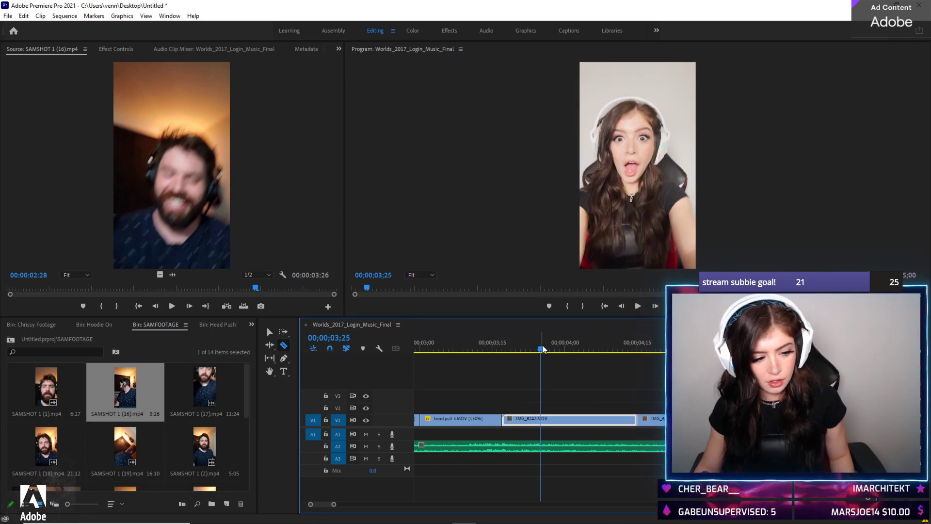
{"action": "key", "text": "space"}
{"action": "key", "text": "space"}
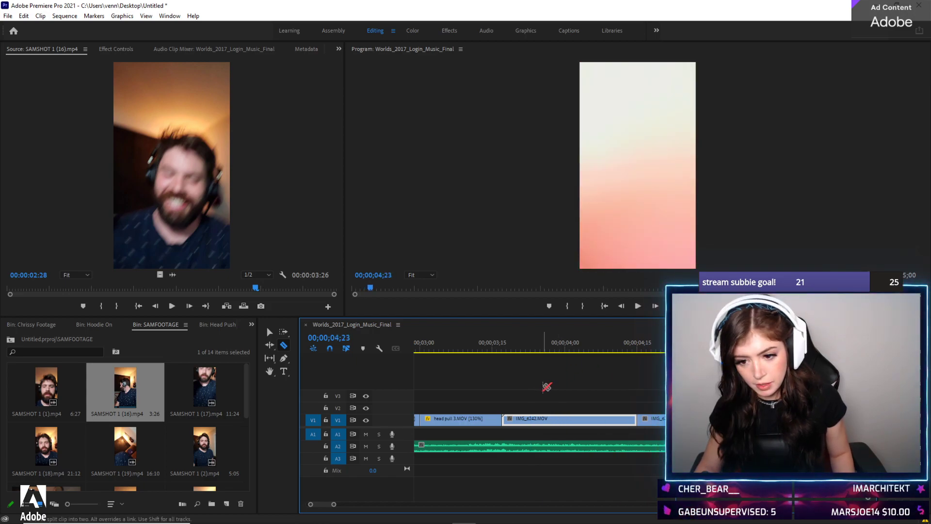
Reverse the speed of the IMG_6242.MOV part before 00;00;04;15 and play it back
{"action": "right_click", "coordinate": [547, 420]}
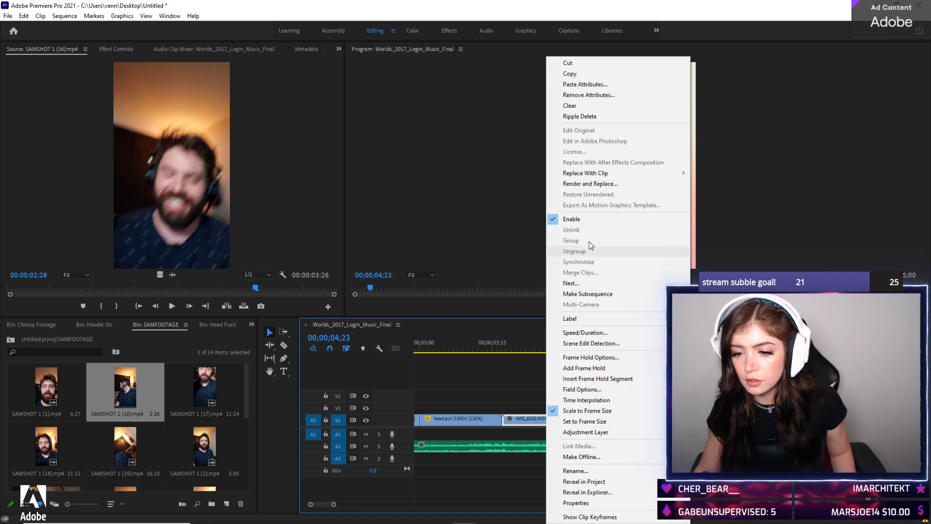
{"action": "left_click", "coordinate": [584, 343]}
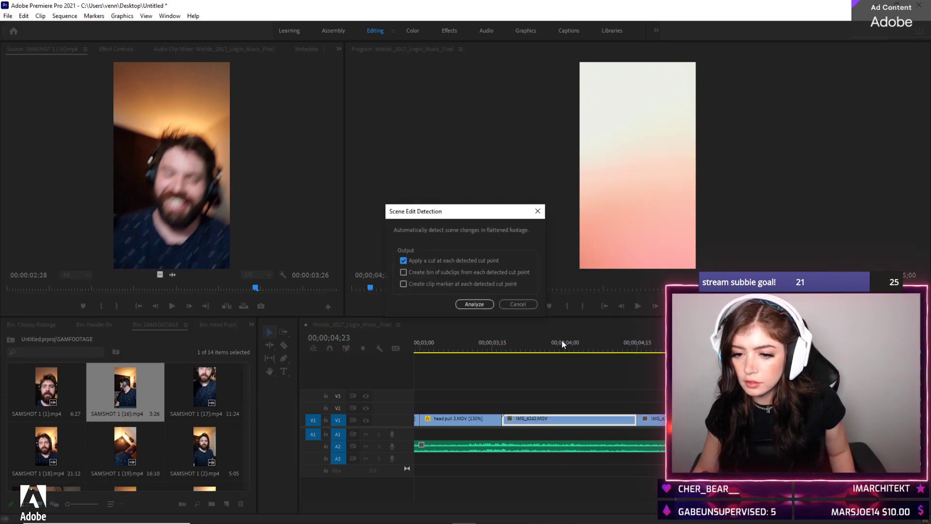
{"action": "left_click", "coordinate": [523, 304]}
{"action": "right_click", "coordinate": [548, 419]}
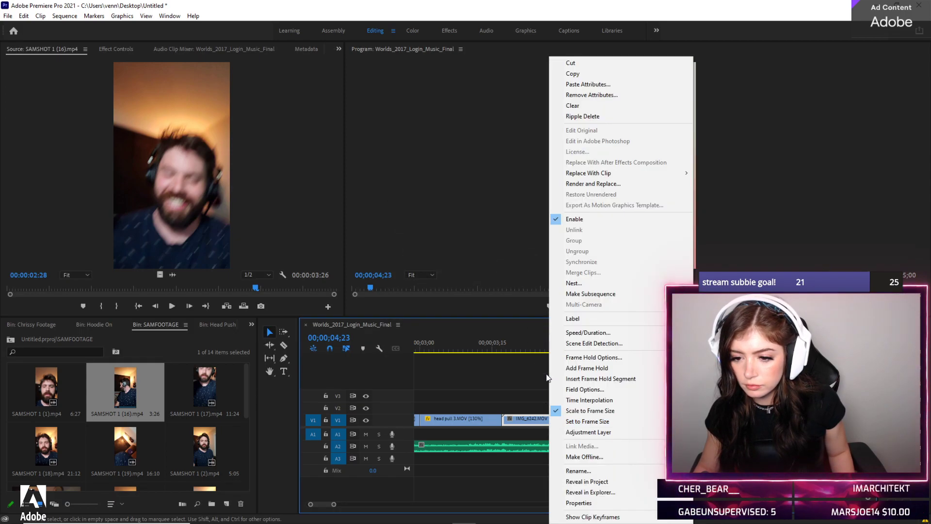
{"action": "left_click", "coordinate": [582, 332]}
{"action": "left_click", "coordinate": [444, 316]}
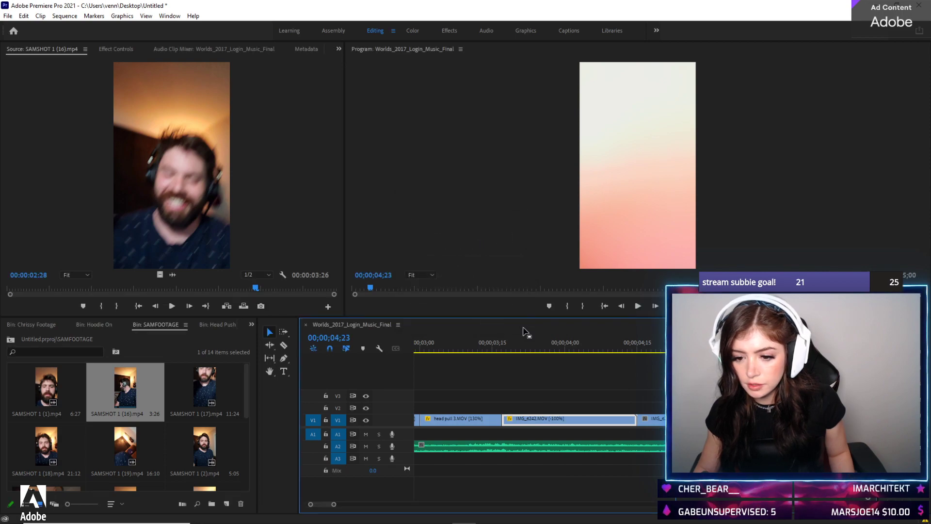
{"action": "key", "text": "space"}
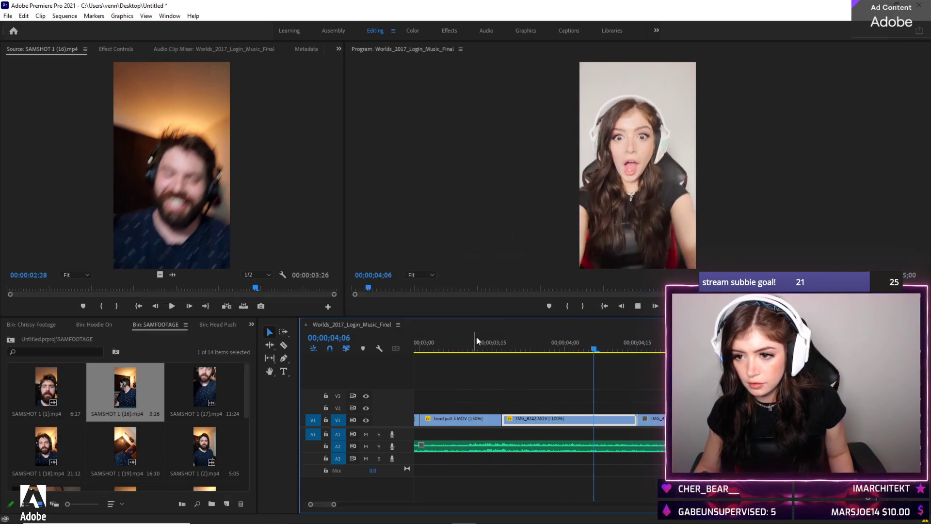
Delete the IMG_6242.MOV remainder after 00;00;04;15 and paste a copy of the reversed clip there
{"action": "right_click", "coordinate": [597, 416]}
{"action": "left_click", "coordinate": [548, 399]}
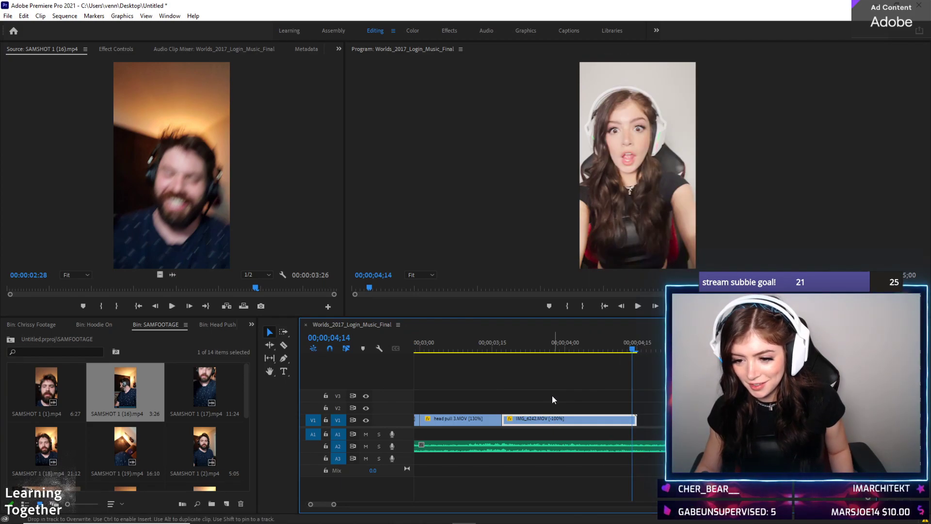
{"action": "left_click", "coordinate": [583, 418]}
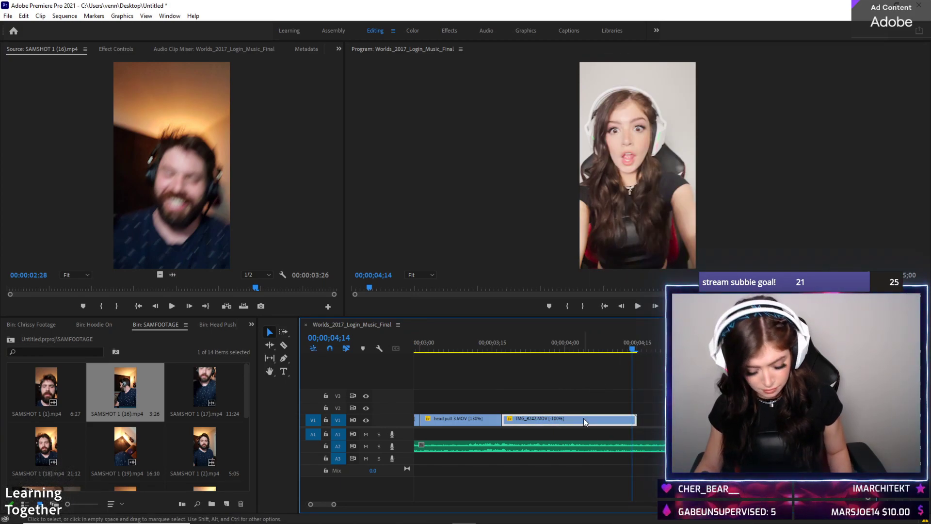
{"action": "left_click_drag", "start_coordinate": [633, 348], "coordinate": [633, 350]}
{"action": "key", "text": "ctrl+v"}
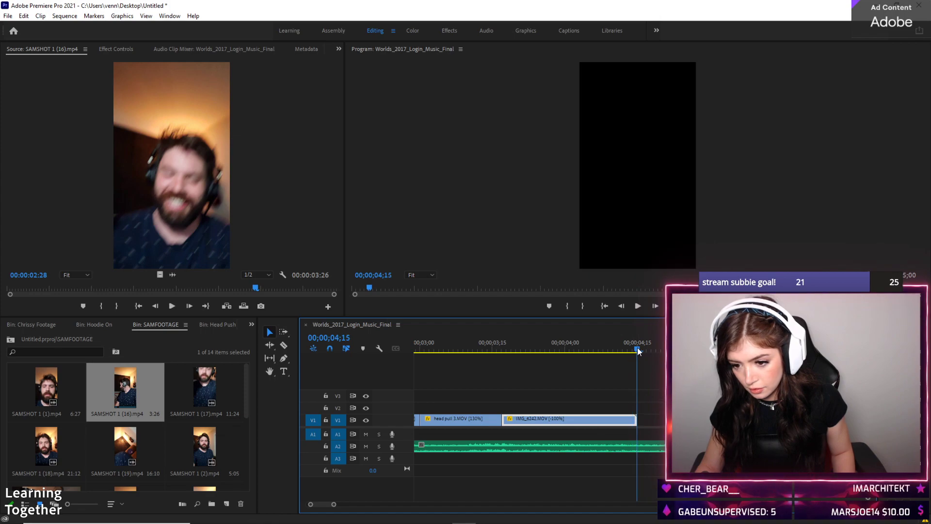
Turn off reverse speed on the pasted IMG_6242.MOV copy and replay the reversed and forward pair
{"action": "right_click", "coordinate": [652, 420]}
{"action": "left_click", "coordinate": [679, 333]}
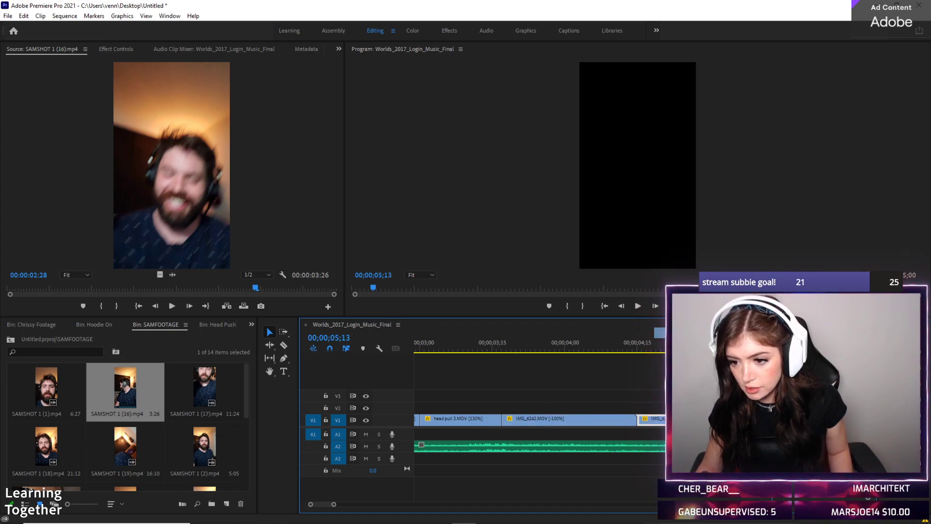
{"action": "left_click", "coordinate": [443, 315]}
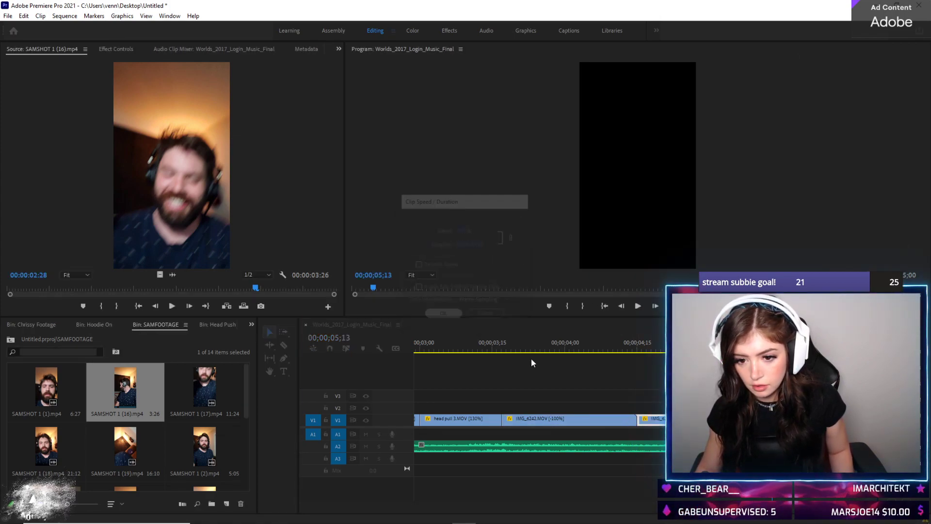
{"action": "left_click", "coordinate": [492, 344]}
{"action": "key", "text": "space"}
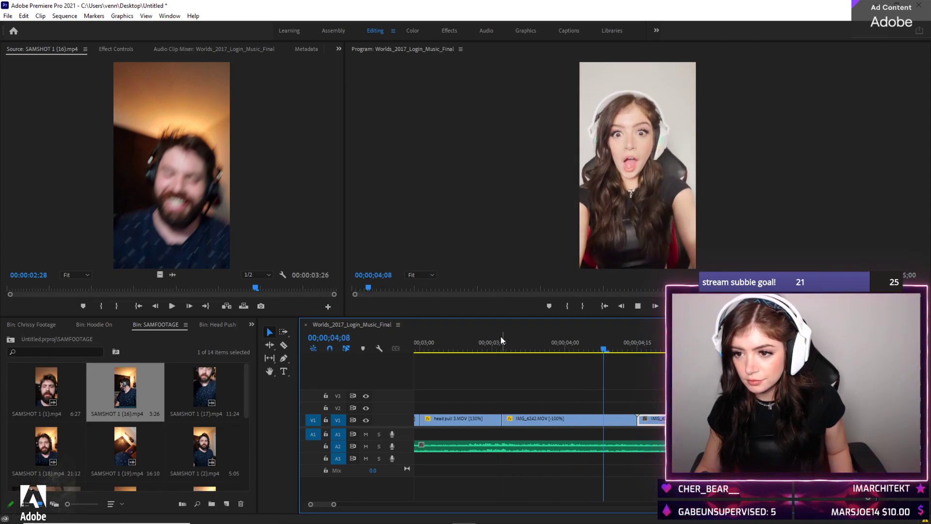
{"action": "key", "text": "space"}
Trim the reversed and forward IMG_6242.MOV clips so they meet at about 00;00;04;05, and replay them
{"action": "left_click_drag", "start_coordinate": [632, 420], "coordinate": [608, 420]}
{"action": "left_click", "coordinate": [572, 342]}
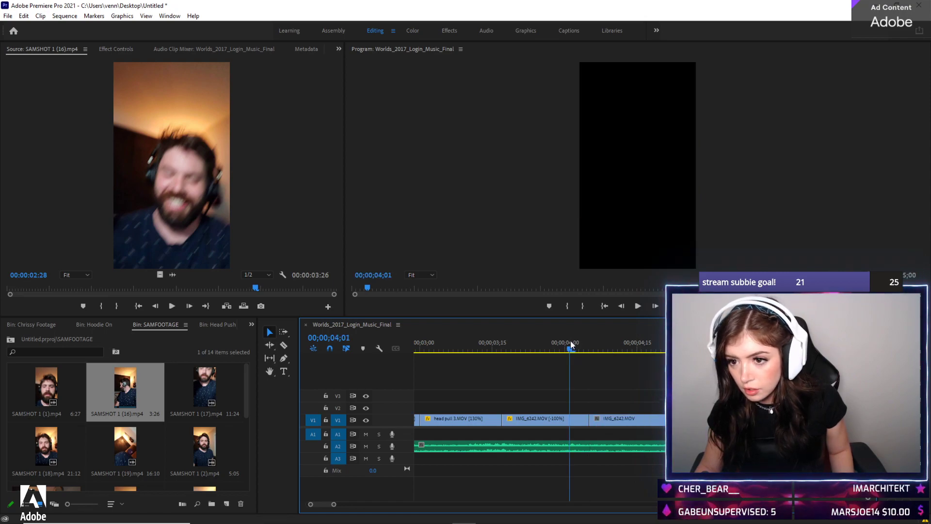
{"action": "left_click_drag", "start_coordinate": [577, 342], "coordinate": [595, 341]}
{"action": "left_click", "coordinate": [496, 342]}
{"action": "key", "text": "space"}
{"action": "key", "text": "space"}
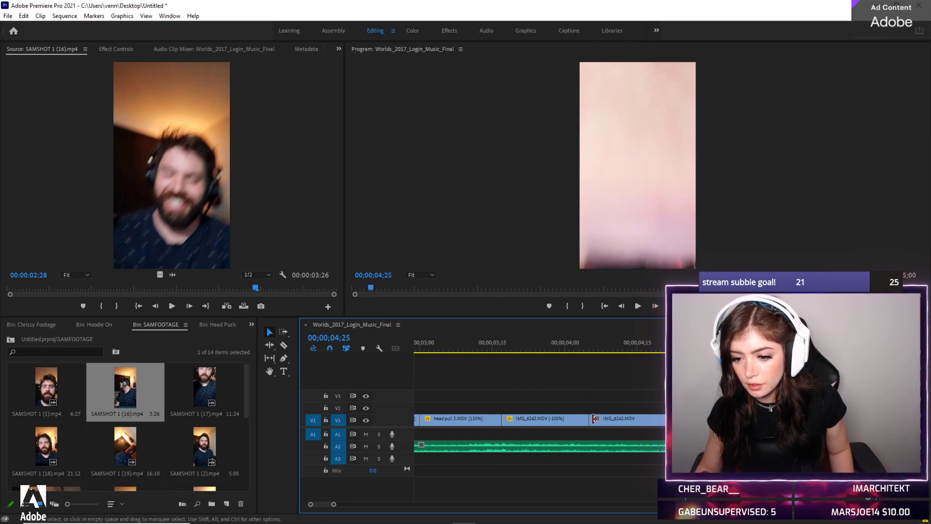
Tighten the join between the two IMG_6242.MOV clips to about 00;00;04;02, closing the gap and replaying the result
{"action": "left_click_drag", "start_coordinate": [591, 418], "coordinate": [580, 418]}
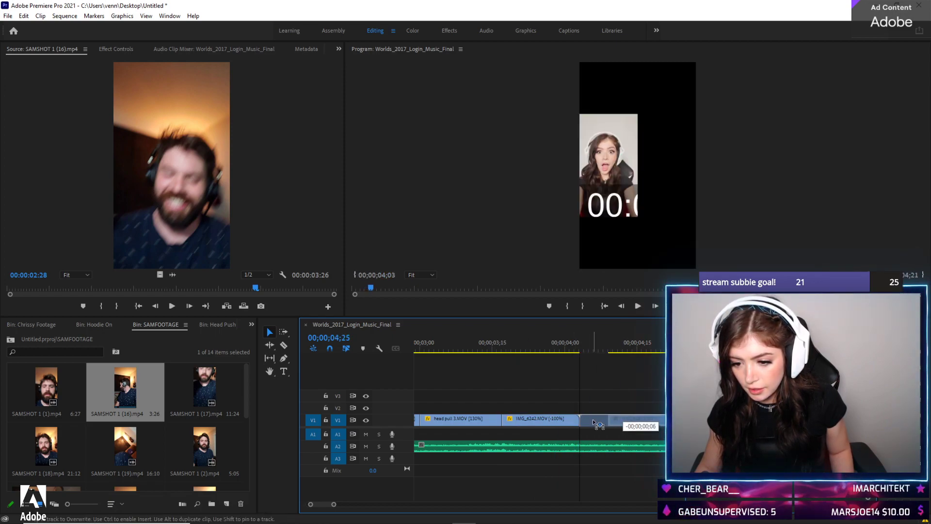
{"action": "left_click", "coordinate": [532, 346]}
{"action": "key", "text": "space"}
{"action": "key", "text": "space"}
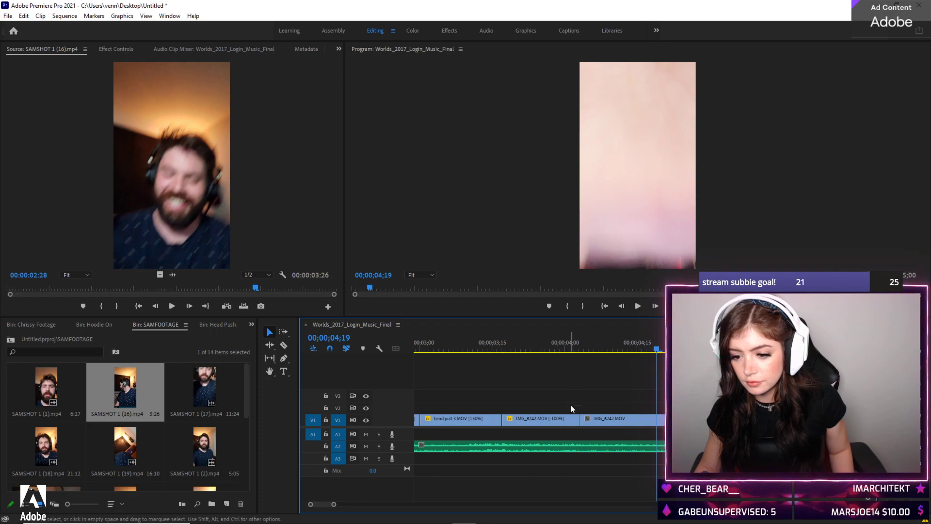
{"action": "mouse_move", "coordinate": [575, 418]}
{"action": "left_mouse_down"}
{"action": "mouse_move", "coordinate": [591, 419]}
{"action": "mouse_move", "coordinate": [582, 419]}
{"action": "left_mouse_up"}
{"action": "key", "text": "space"}
Shorten both IMG_6242.MOV clips further so they meet at about 00;00;03;26, and play back the pair
{"action": "left_click_drag", "start_coordinate": [530, 349], "coordinate": [550, 349]}
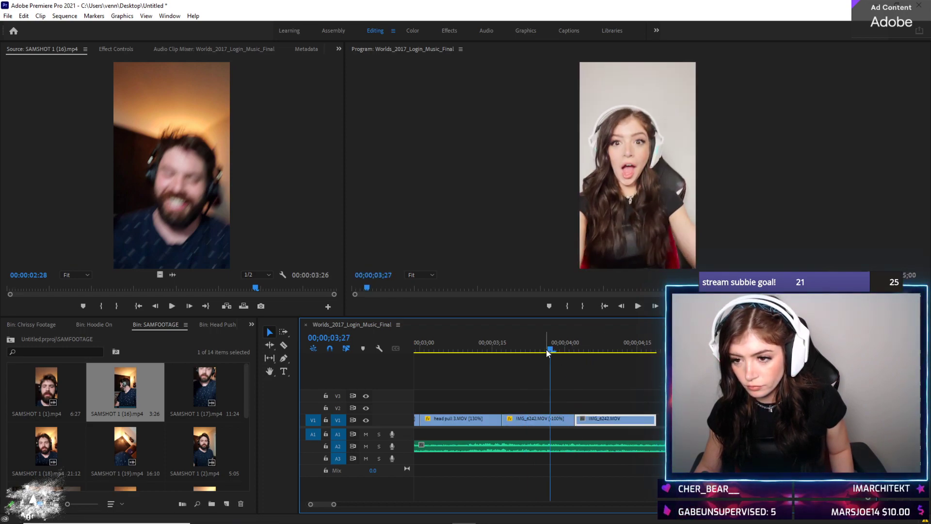
{"action": "left_click_drag", "start_coordinate": [572, 417], "coordinate": [550, 418]}
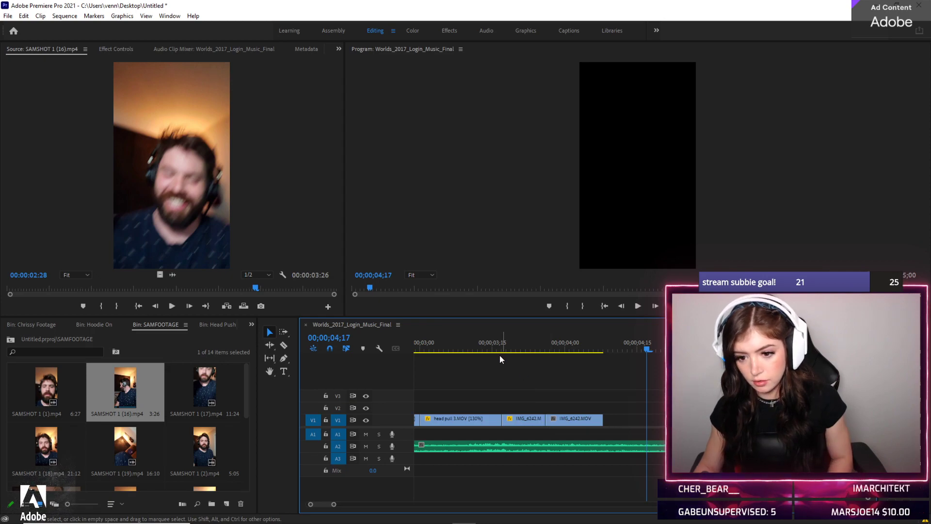
{"action": "left_click", "coordinate": [492, 343]}
{"action": "key", "text": "space"}
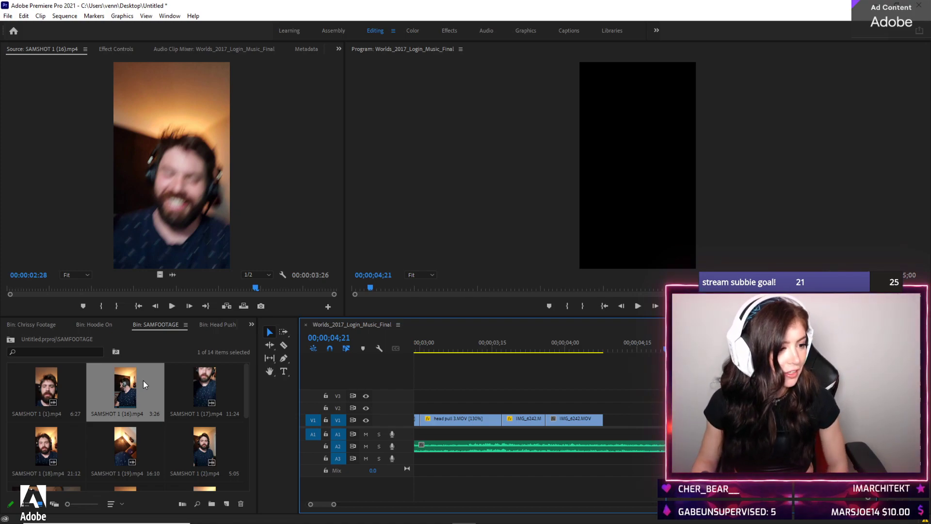
Check the frame at 00;00;04;06 and preview SAMSHOT 1 (7).mp4 and SAMSHOT 1 (6).mp4 as following clips
{"action": "scroll", "coordinate": [160, 388], "scroll_direction": "down", "scroll_amount": 4}
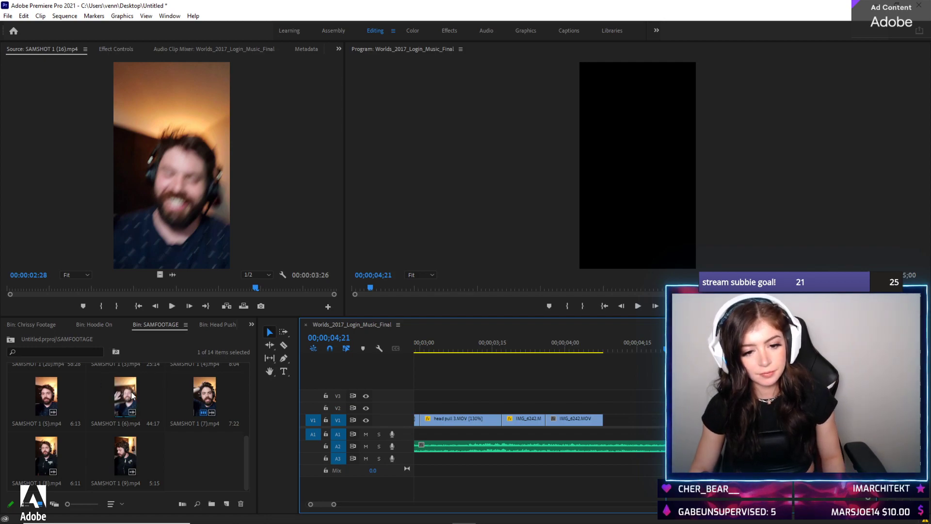
{"action": "left_click_drag", "start_coordinate": [477, 348], "coordinate": [594, 348]}
{"action": "left_click", "coordinate": [204, 374]}
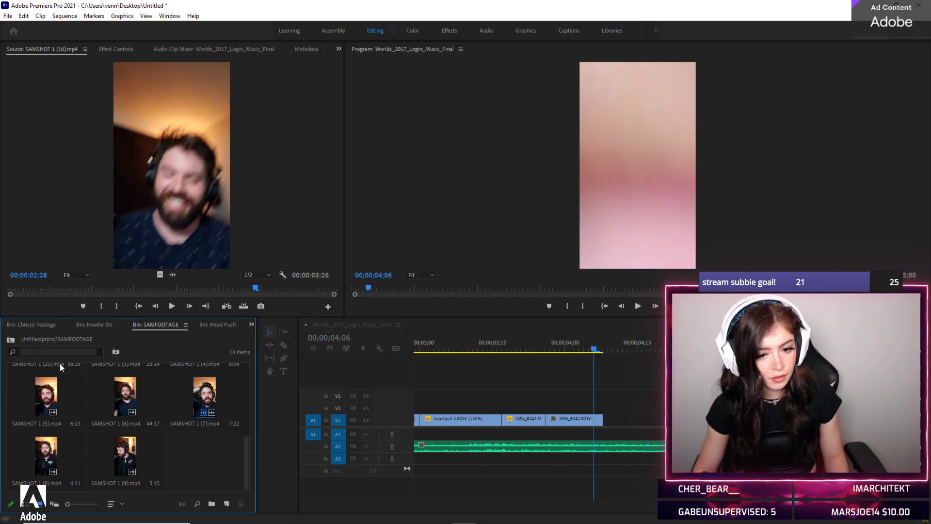
{"action": "double_click", "coordinate": [207, 389]}
{"action": "key", "text": "space"}
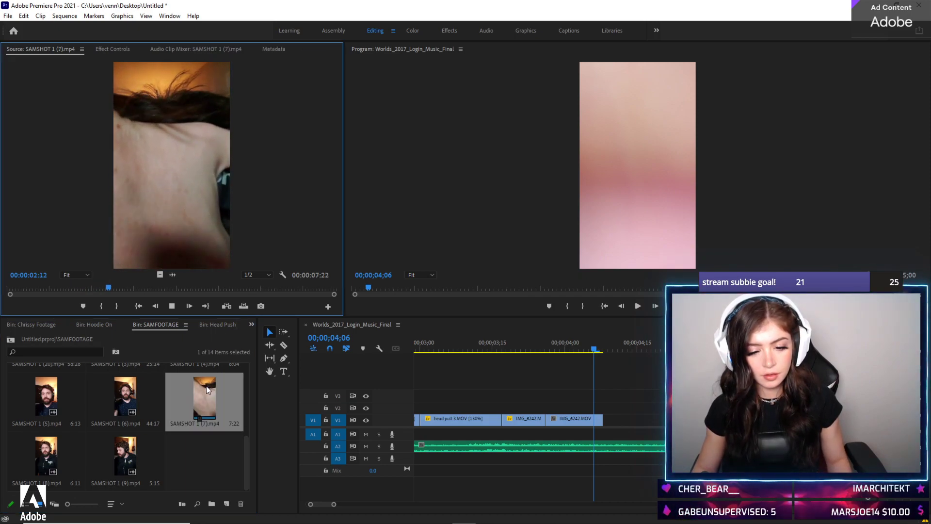
{"action": "double_click", "coordinate": [124, 403]}
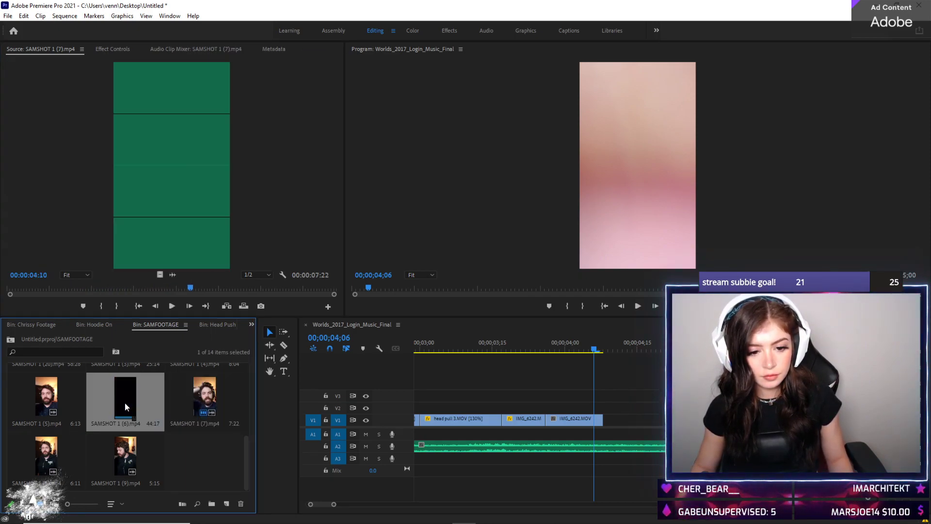
{"action": "scroll", "coordinate": [150, 398], "scroll_direction": "up", "scroll_amount": 3}
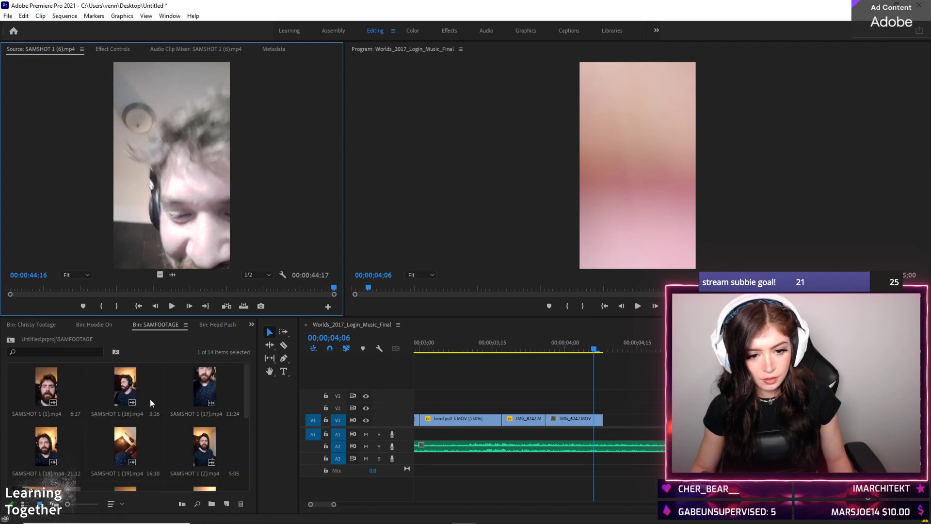
Preview SAMSHOT 1 (16).mp4 and SAMSHOT 1 (10).mp4 from the Hoodie On bin as candidates for the following clip
{"action": "double_click", "coordinate": [118, 392]}
{"action": "left_click", "coordinate": [94, 324]}
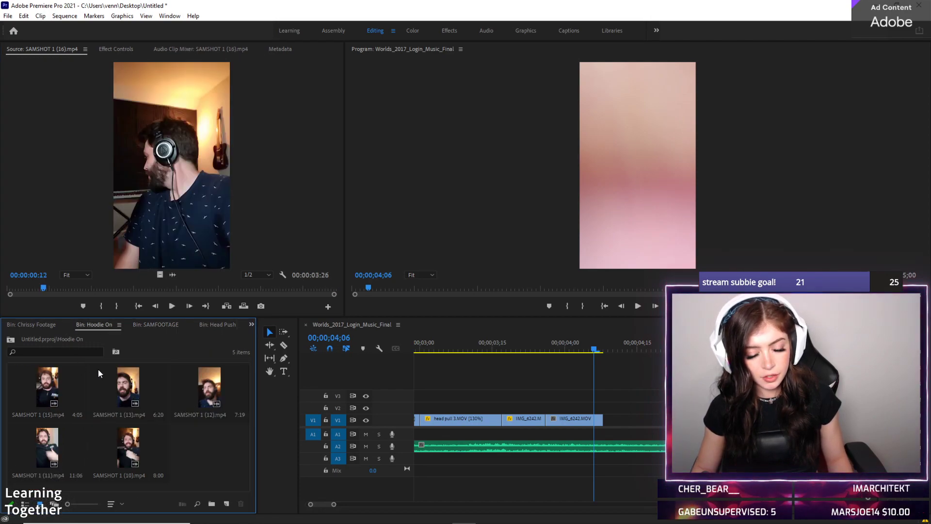
{"action": "double_click", "coordinate": [126, 439]}
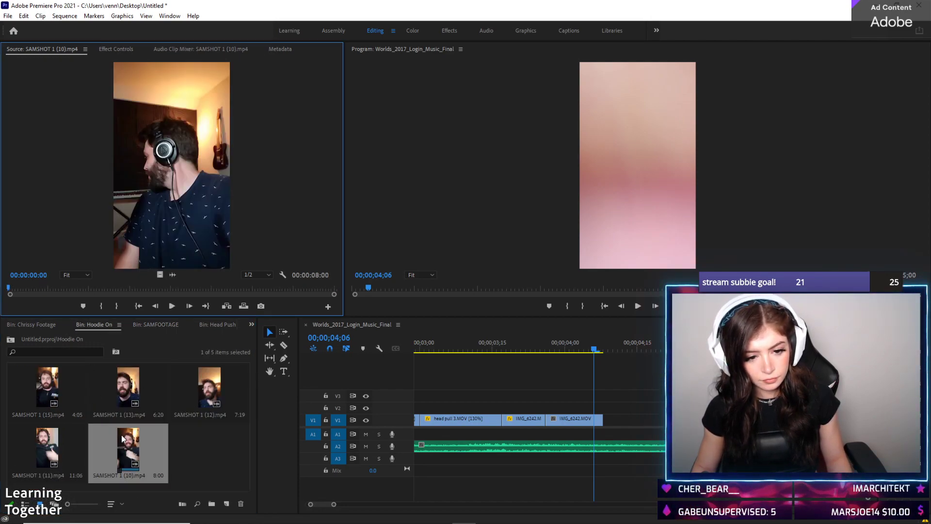
{"action": "key", "text": "space"}
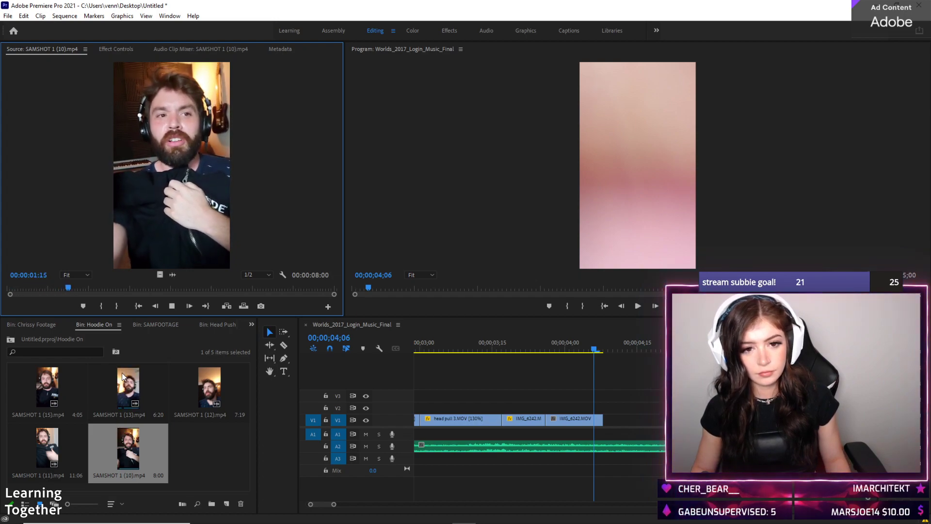
{"action": "key", "text": "space"}
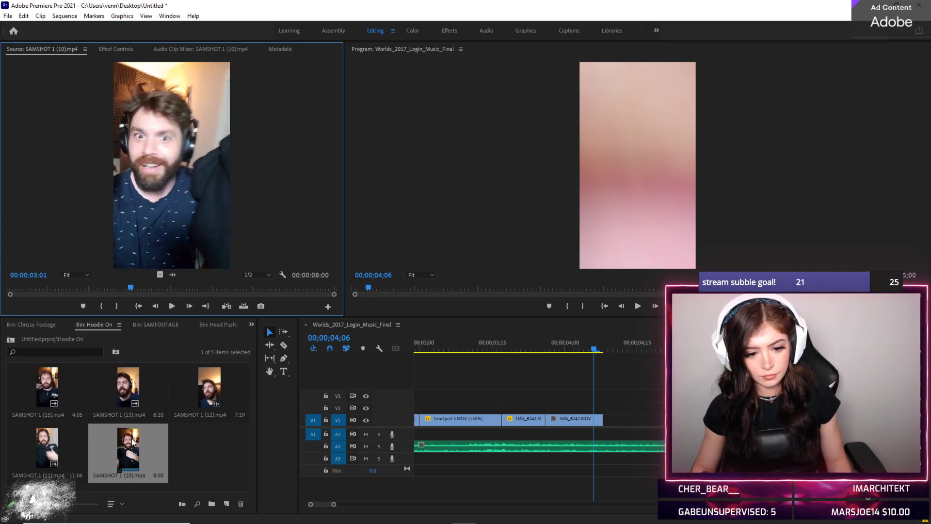
Place SAMSHOT 1 (10).mp4 directly after the forward IMG_6242.MOV clip and scale it to the frame size
{"action": "left_click_drag", "start_coordinate": [132, 446], "coordinate": [616, 439]}
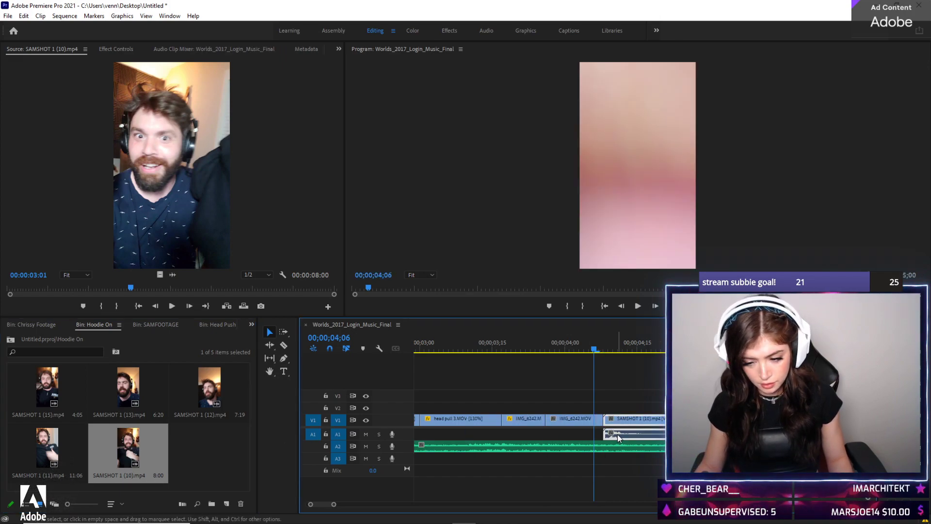
{"action": "right_click", "coordinate": [618, 438]}
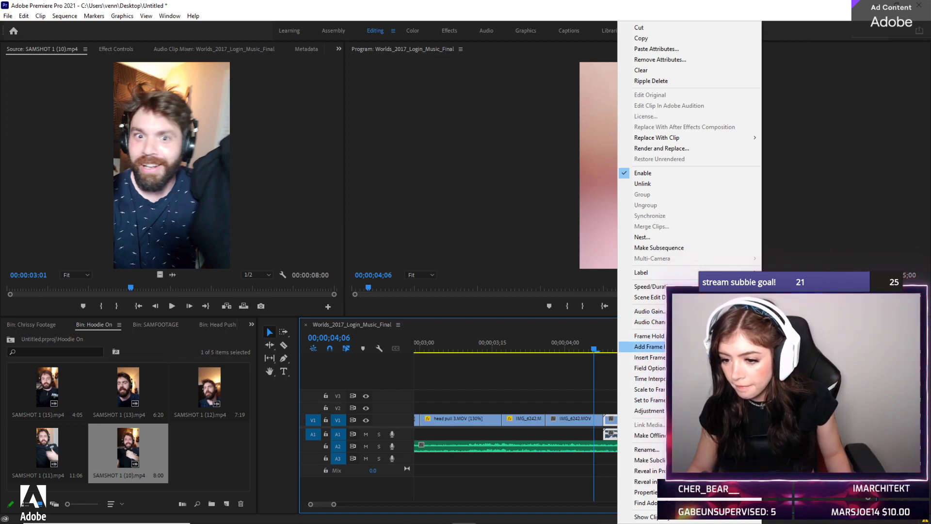
{"action": "left_click", "coordinate": [650, 389]}
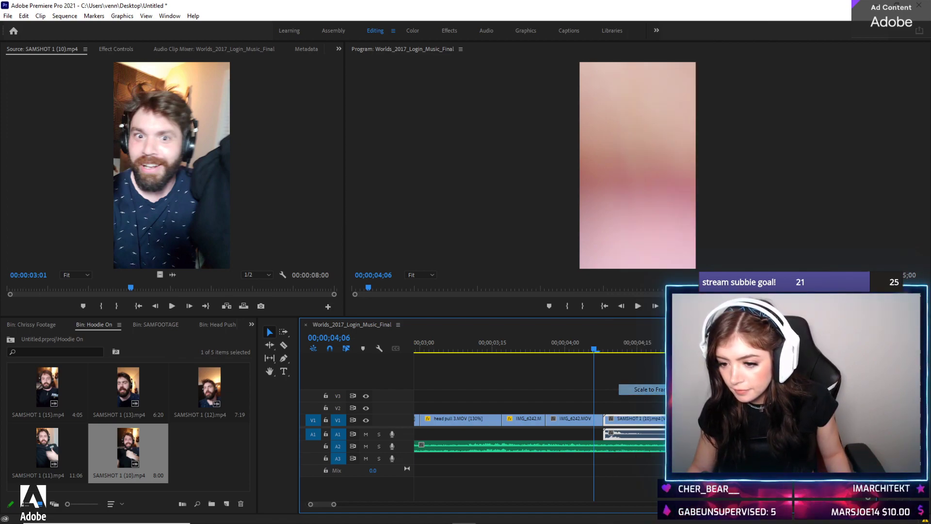
{"action": "right_click", "coordinate": [653, 424]}
{"action": "left_click", "coordinate": [659, 390]}
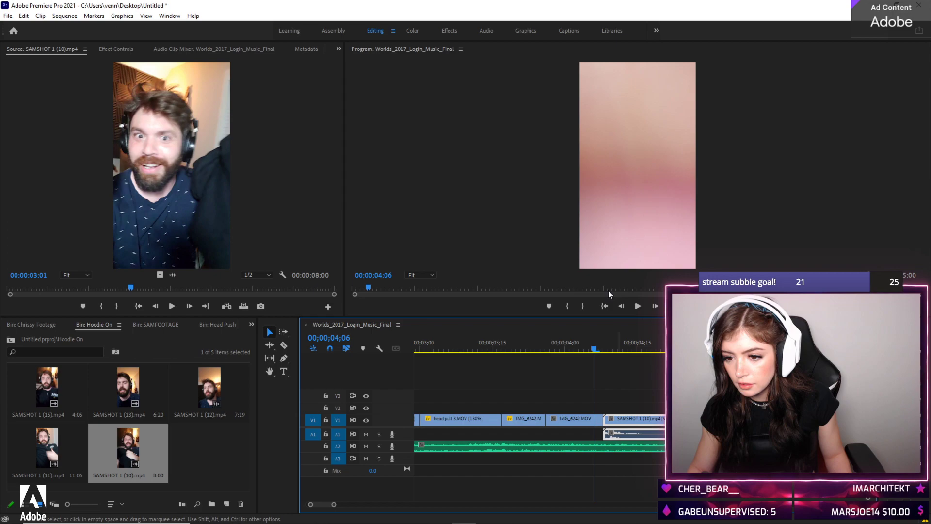
{"action": "left_click", "coordinate": [613, 348]}
{"action": "right_click", "coordinate": [633, 420]}
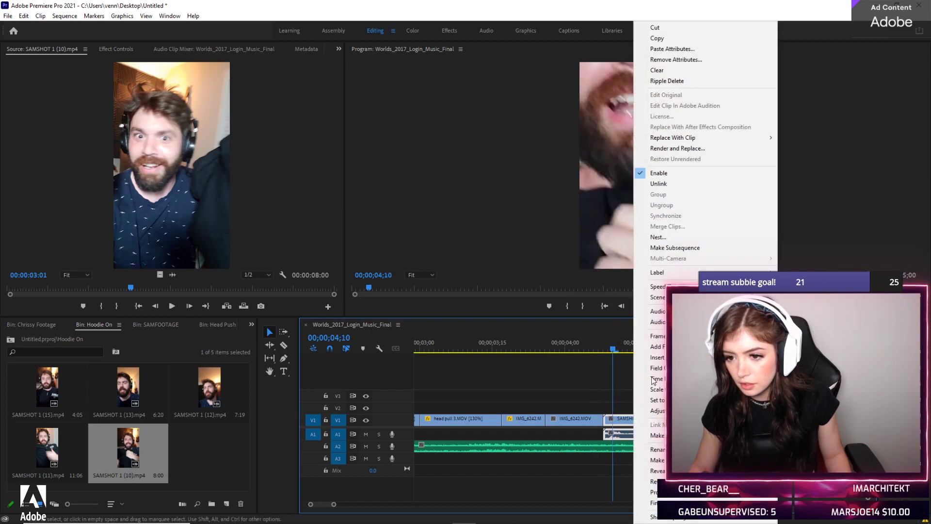
{"action": "left_click", "coordinate": [610, 386]}
{"action": "key", "text": "space"}
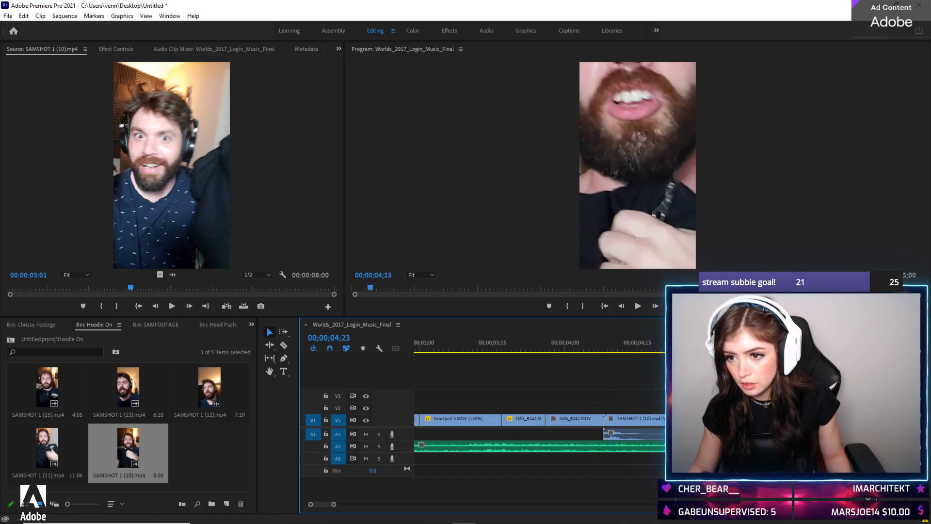
{"action": "key", "text": "space"}
{"action": "right_click", "coordinate": [644, 427]}
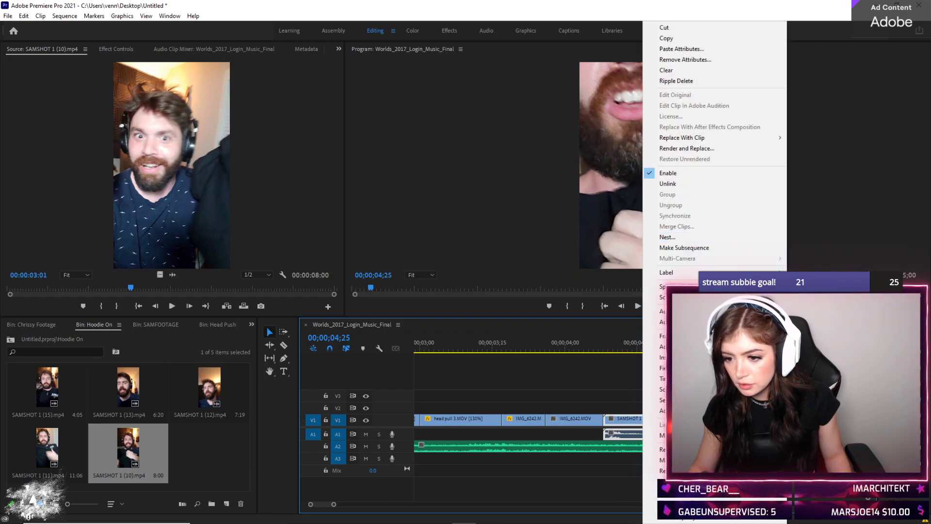
{"action": "left_click", "coordinate": [662, 389]}
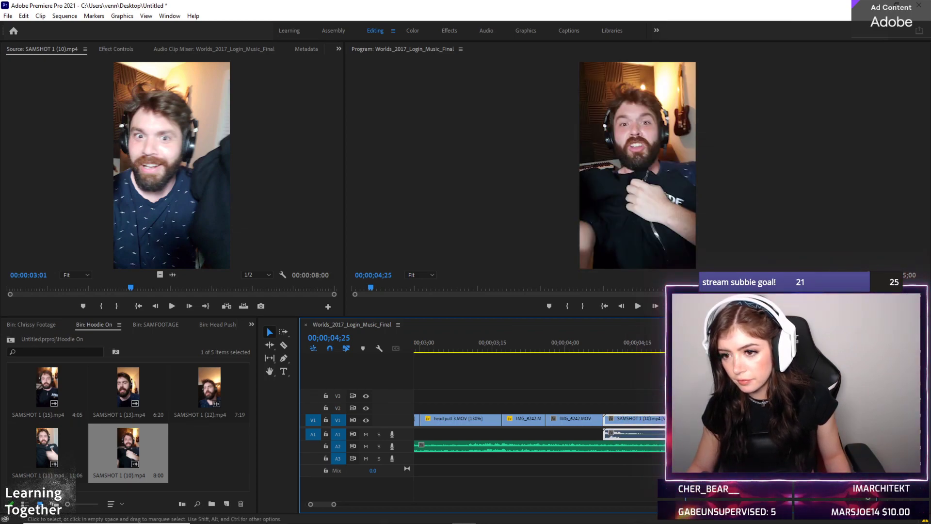
Cut SAMSHOT 1 (10).mp4 at the camera cover around 00;00;06;24 and delete the part after the cut
{"action": "key", "text": "space"}
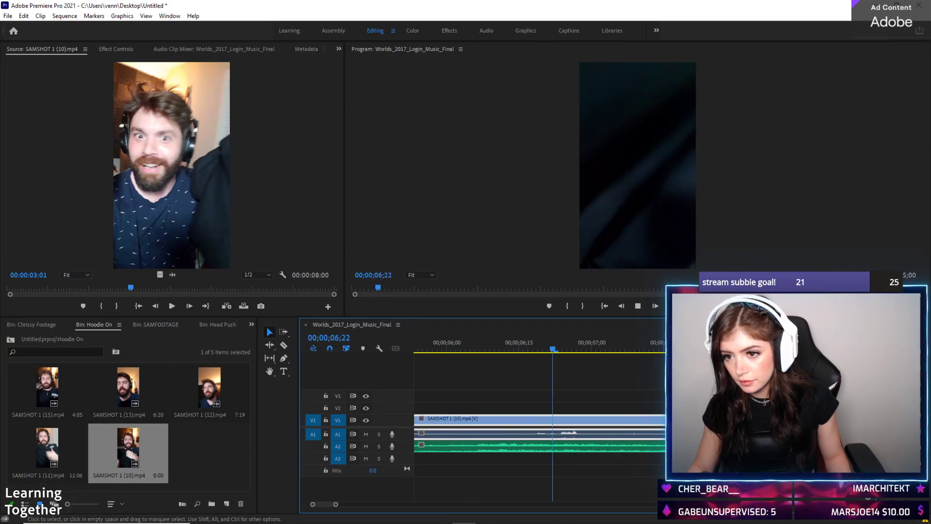
{"action": "left_click", "coordinate": [537, 349]}
{"action": "left_click_drag", "start_coordinate": [537, 349], "coordinate": [529, 350]}
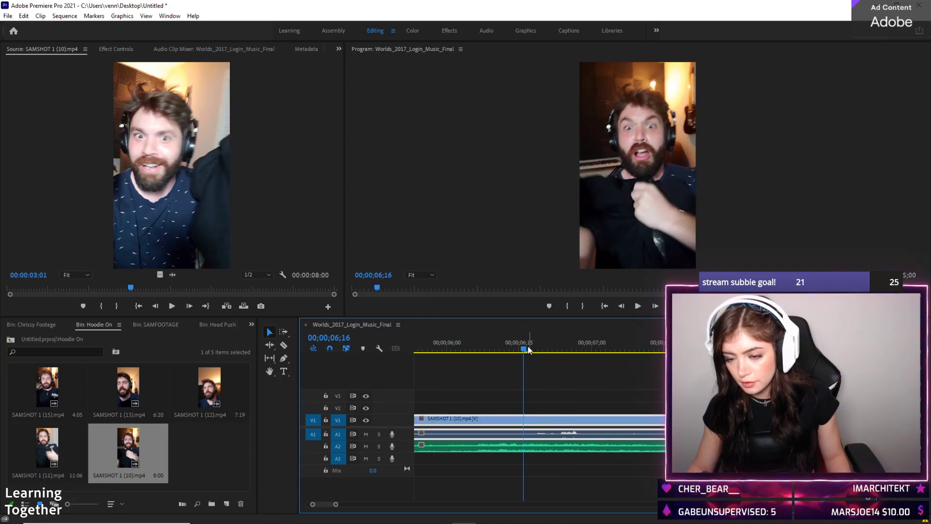
{"action": "key", "text": "space"}
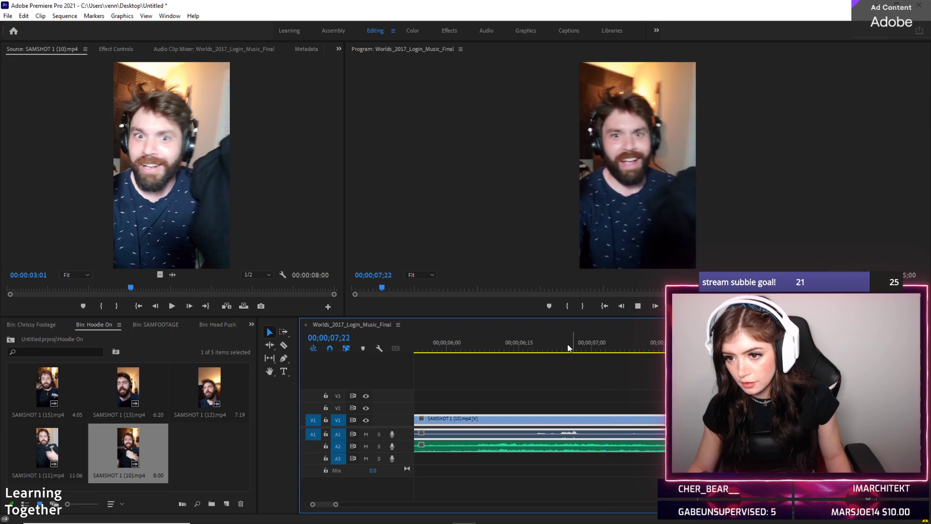
{"action": "left_click", "coordinate": [566, 347]}
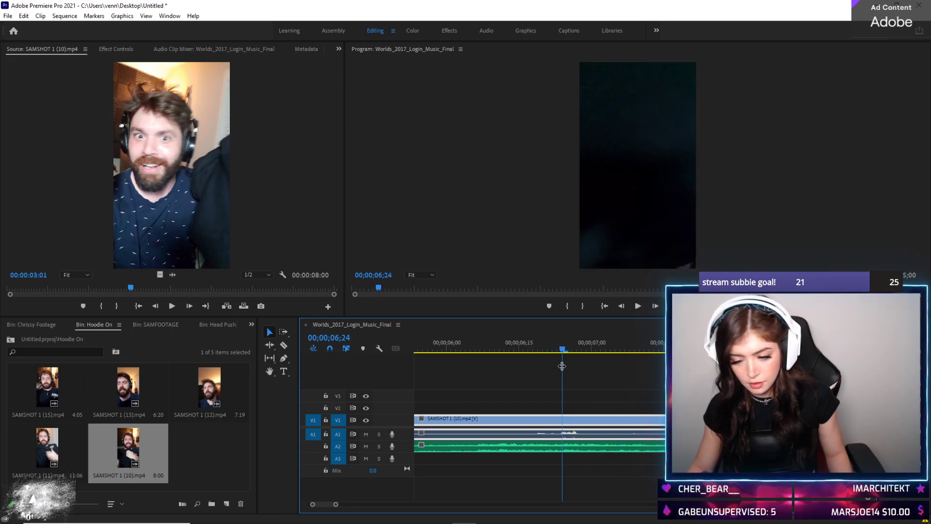
{"action": "key", "text": "c"}
{"action": "left_click", "coordinate": [565, 419]}
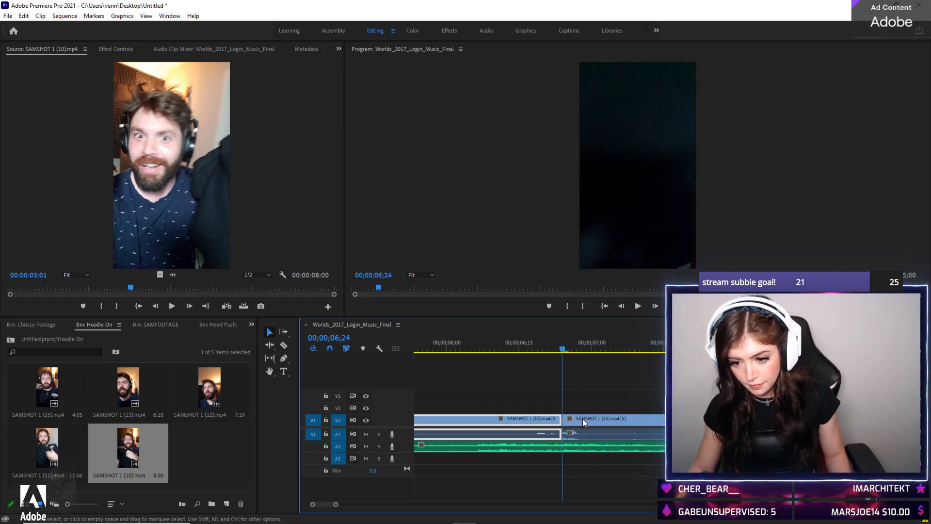
{"action": "left_click", "coordinate": [583, 423]}
{"action": "key", "text": "Delete"}
Unlink and delete the audio of the SAMSHOT 1 (10).mp4 clip, and reverse the clip at 100% speed
{"action": "right_click", "coordinate": [559, 419]}
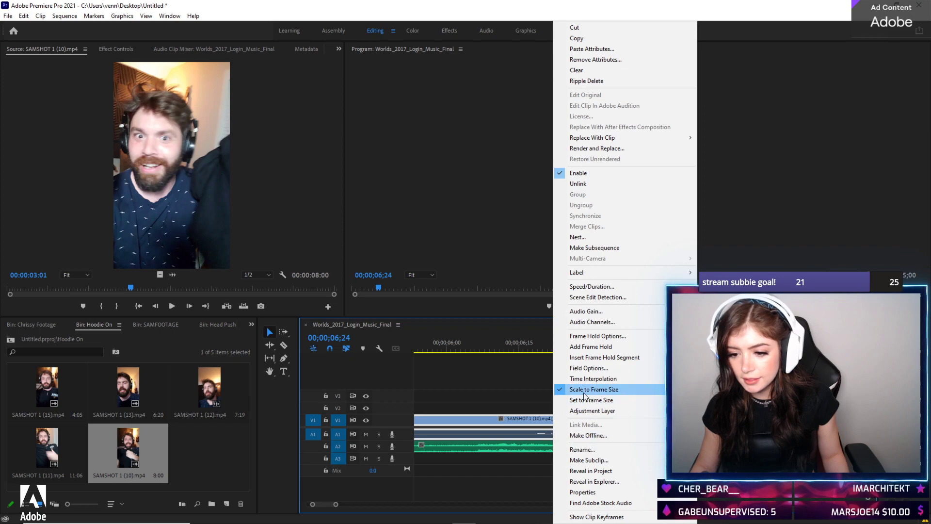
{"action": "left_click", "coordinate": [593, 187]}
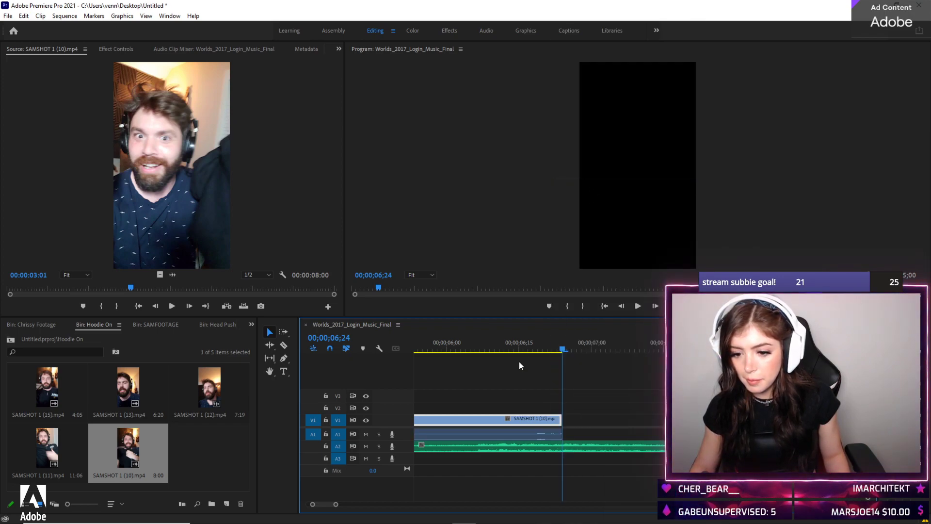
{"action": "key", "text": "Delete"}
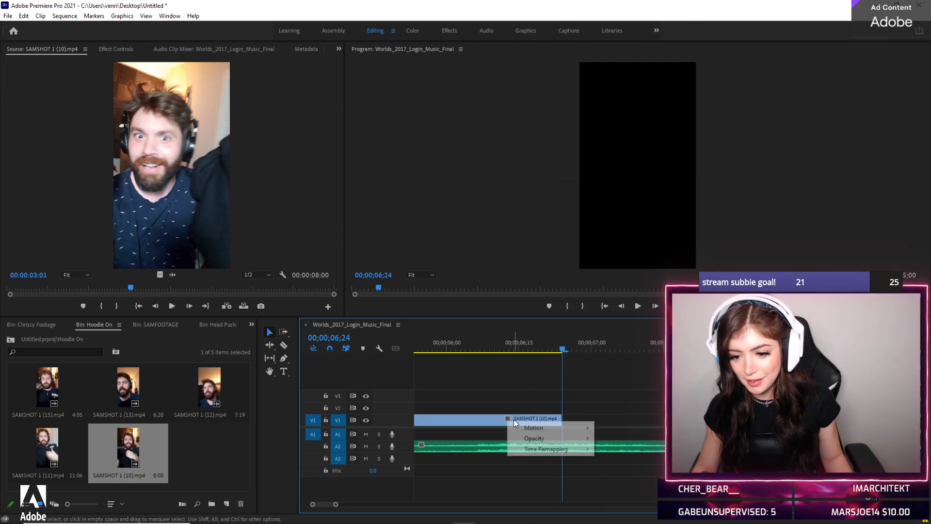
{"action": "left_click", "coordinate": [498, 422]}
{"action": "right_click", "coordinate": [494, 419]}
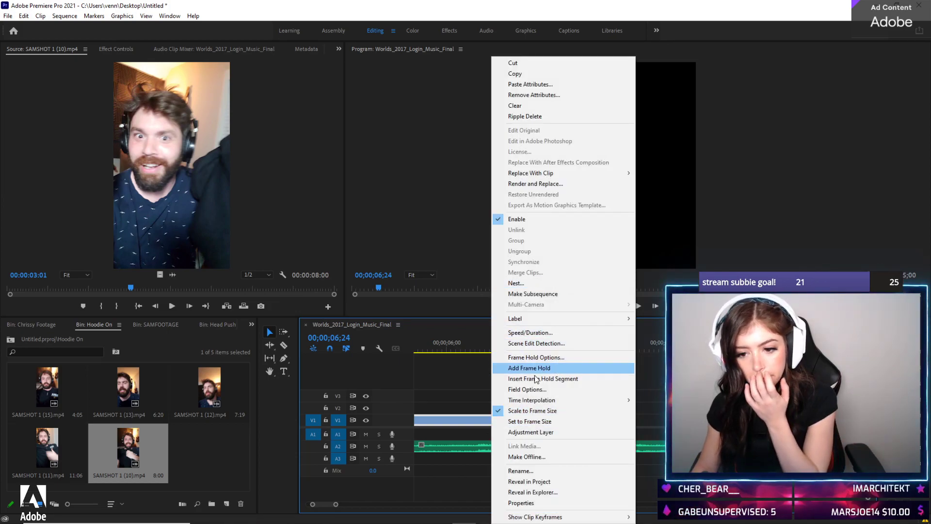
{"action": "left_click", "coordinate": [530, 332]}
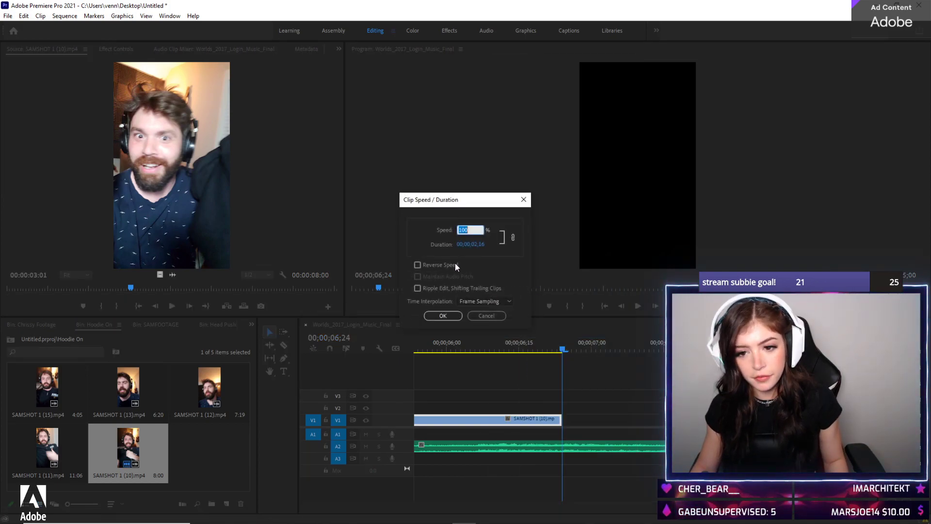
{"action": "left_click", "coordinate": [443, 316]}
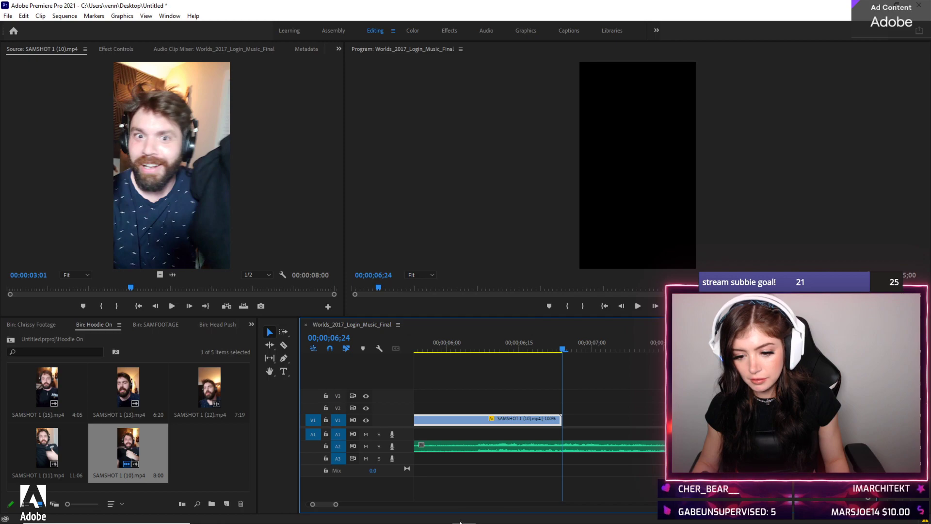
Play back the transition from IMG_6242.MOV into the reversed SAMSHOT 1 (10).mp4, and delete the SAMSHOT clip from the sequence
{"action": "scroll", "coordinate": [357, 505], "scroll_direction": "down", "scroll_amount": 3}
{"action": "scroll", "coordinate": [325, 505], "scroll_direction": "up", "scroll_amount": 4}
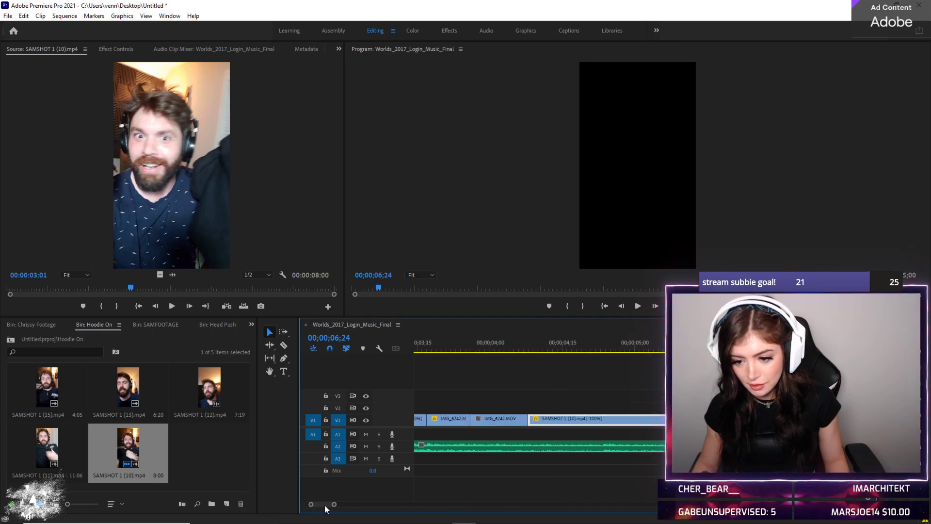
{"action": "scroll", "coordinate": [430, 467], "scroll_direction": "up", "scroll_amount": 2}
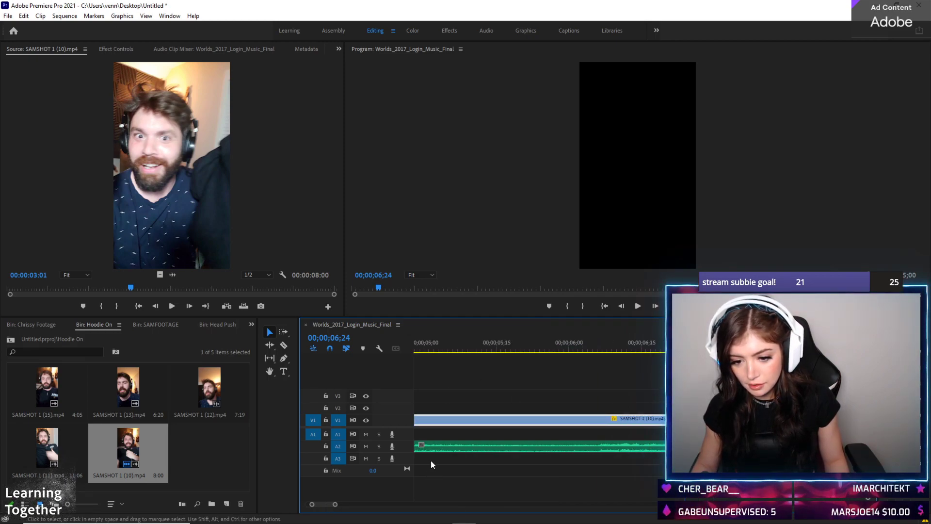
{"action": "left_click", "coordinate": [484, 347]}
{"action": "key", "text": "space"}
{"action": "key", "text": "space"}
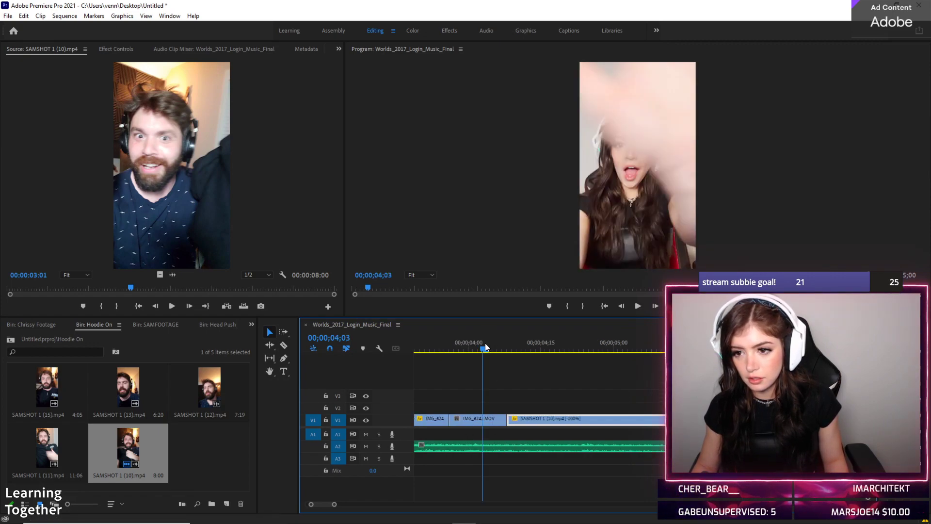
{"action": "key", "text": "space"}
{"action": "key", "text": "space"}
{"action": "left_click", "coordinate": [472, 345]}
{"action": "key", "text": "space"}
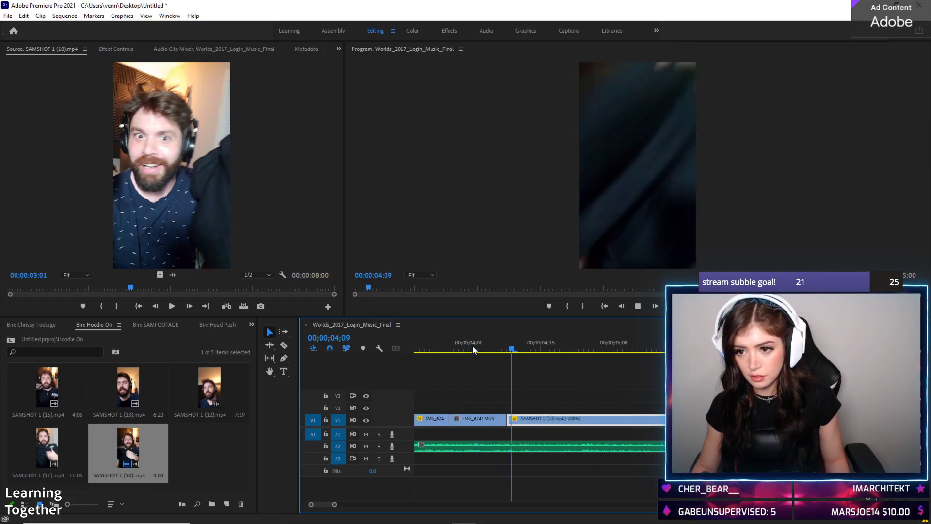
{"action": "key", "text": "space"}
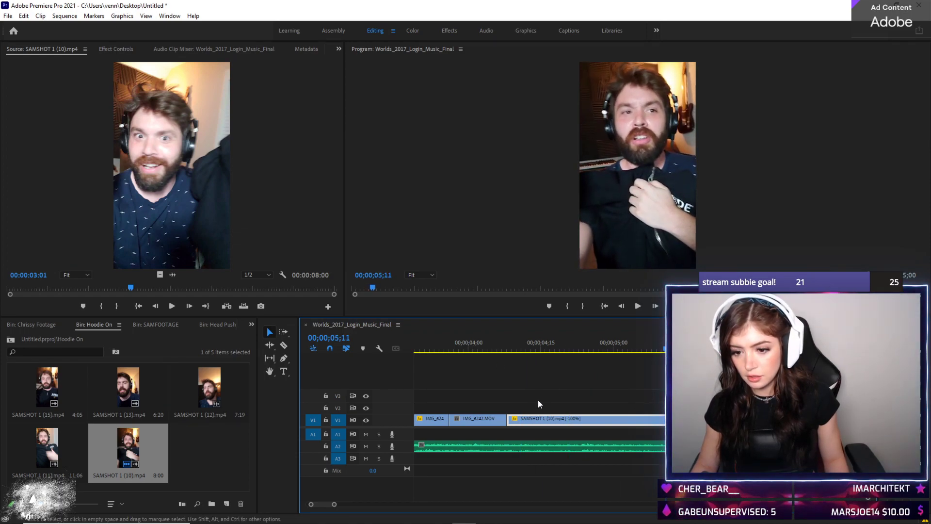
{"action": "key", "text": "Delete"}
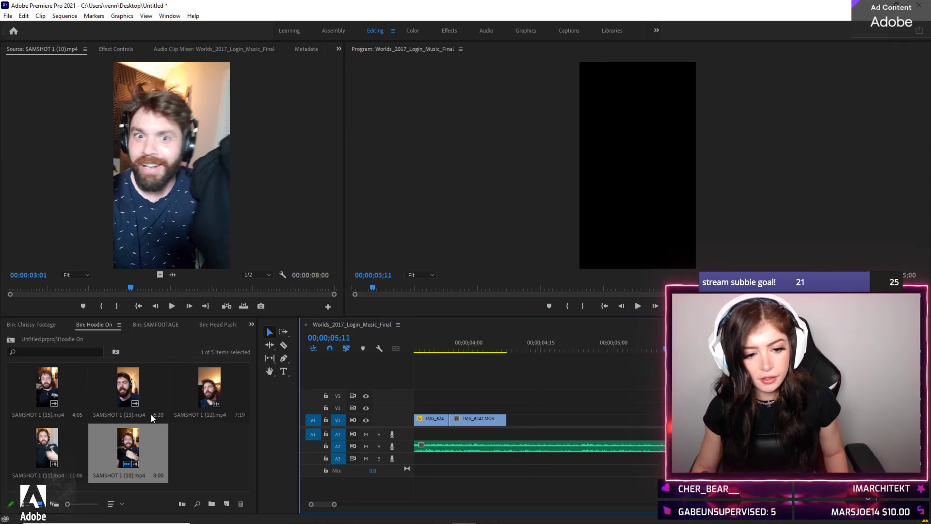
Preview SAMSHOT 1 (11).mp4, SAMSHOT 1 (15).mp4, SAMSHOT 1 (13).mp4 and SAMSHOT 1 (12).mp4 from the Hoodie On bin as replacements
{"action": "double_click", "coordinate": [53, 435]}
{"action": "double_click", "coordinate": [42, 377]}
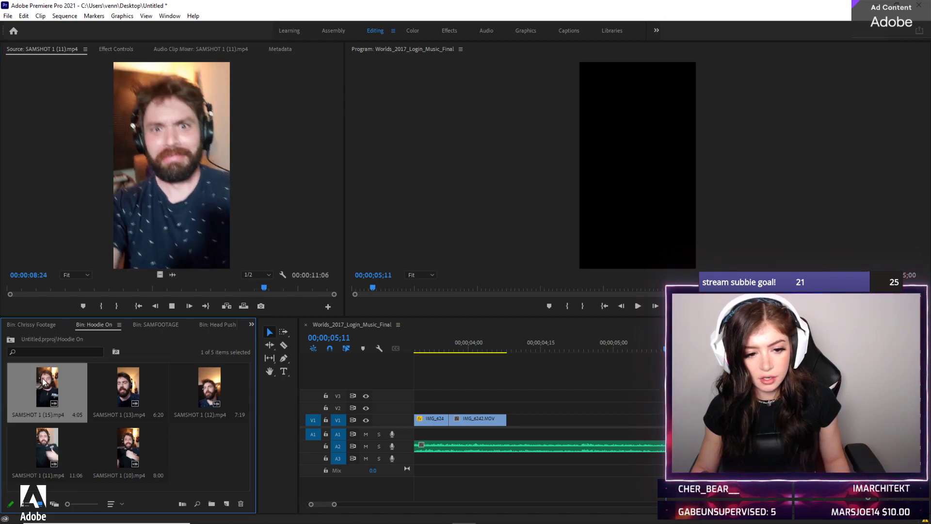
{"action": "key", "text": "space"}
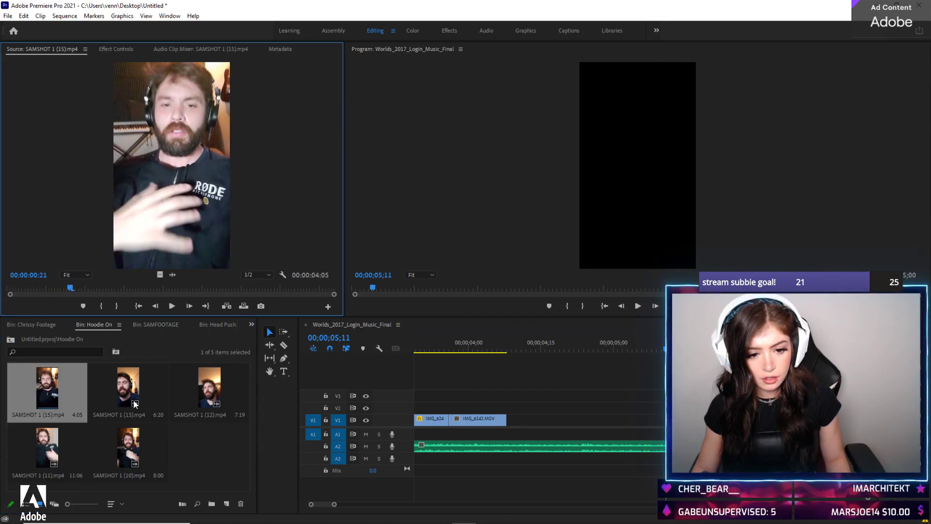
{"action": "double_click", "coordinate": [134, 400]}
{"action": "key", "text": "space"}
{"action": "double_click", "coordinate": [204, 386]}
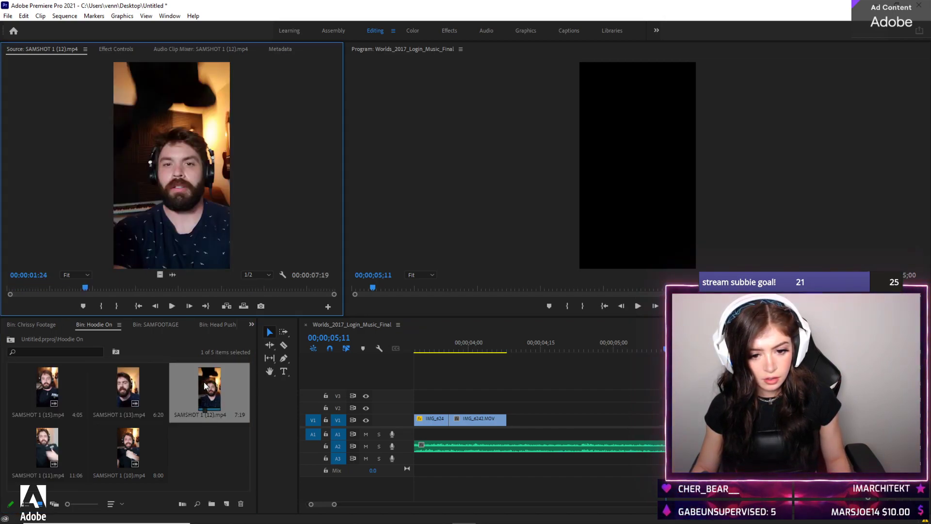
{"action": "key", "text": "space"}
{"action": "key", "text": "space"}
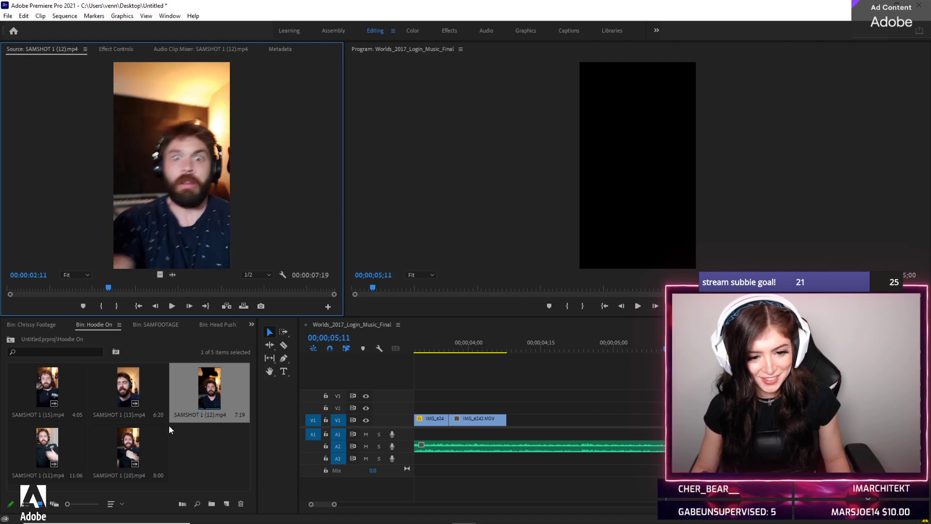
Preview SAMSHOT 1 (9).mp4 from the SAMFOOTAGE bin as the following clip
{"action": "left_click", "coordinate": [155, 326]}
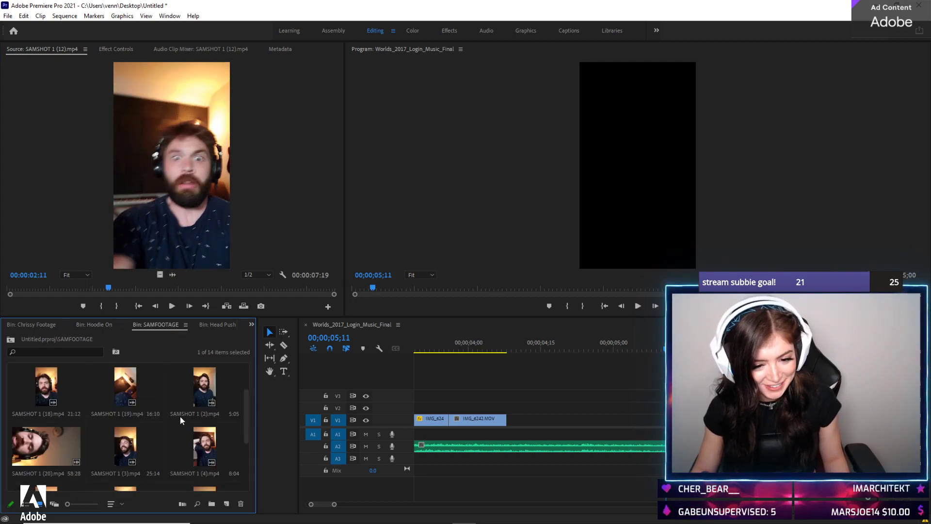
{"action": "scroll", "coordinate": [179, 416], "scroll_direction": "down", "scroll_amount": 3}
{"action": "double_click", "coordinate": [138, 445]}
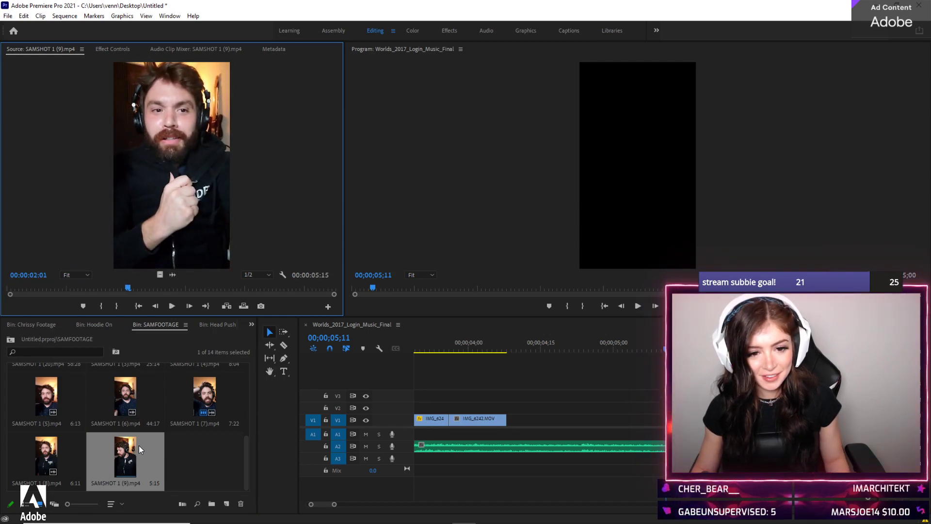
Finish previewing SAMSHOT 1 (9).mp4, and preview SAMSHOT 1 (8).mp4 from the SAMFOOTAGE bin
{"action": "key", "text": "space"}
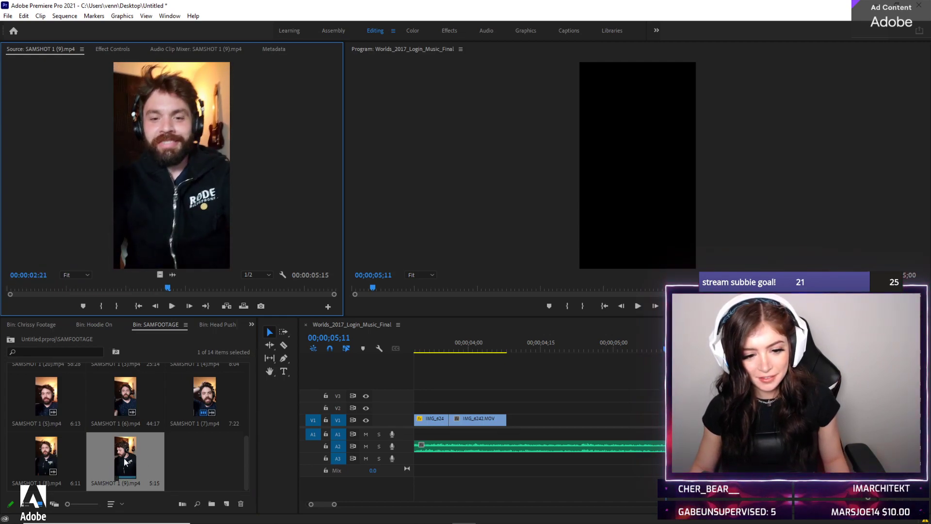
{"action": "double_click", "coordinate": [37, 455]}
{"action": "key", "text": "space"}
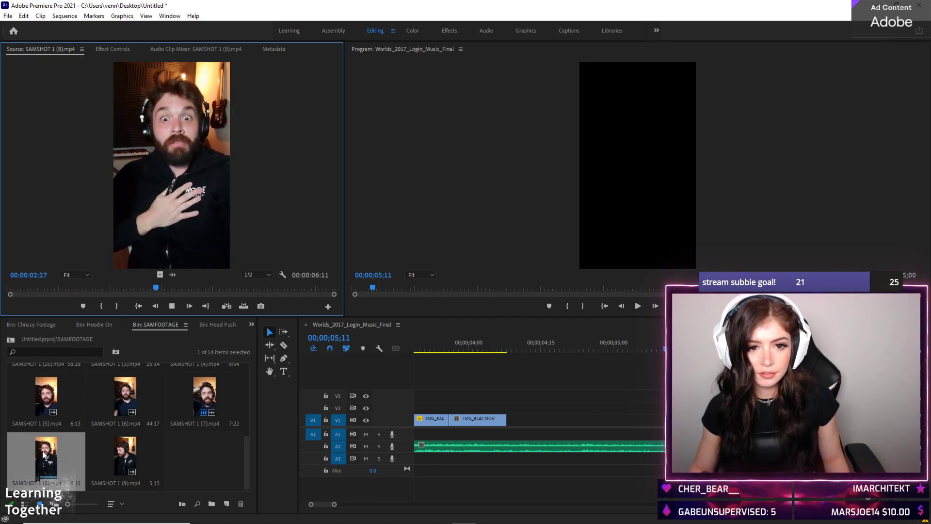
Place SAMSHOT 1 (8).mp4 on V1 directly after the IMG_6242.MOV pair and play it back
{"action": "left_click", "coordinate": [50, 463]}
{"action": "left_click_drag", "start_coordinate": [50, 464], "coordinate": [516, 421]}
{"action": "key", "text": "space"}
{"action": "key", "text": "space"}
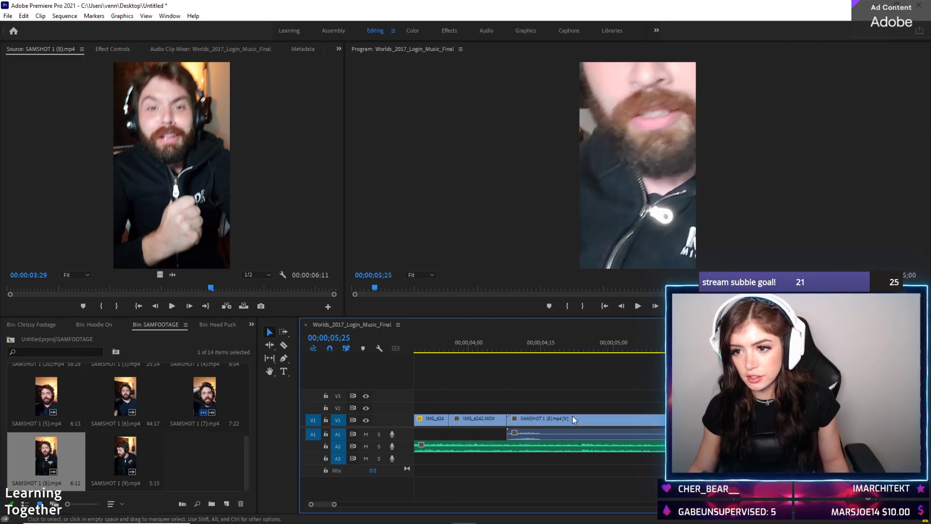
Unlink and delete the audio of the SAMSHOT 1 (8).mp4 clip, and scale the video to frame size
{"action": "right_click", "coordinate": [596, 420]}
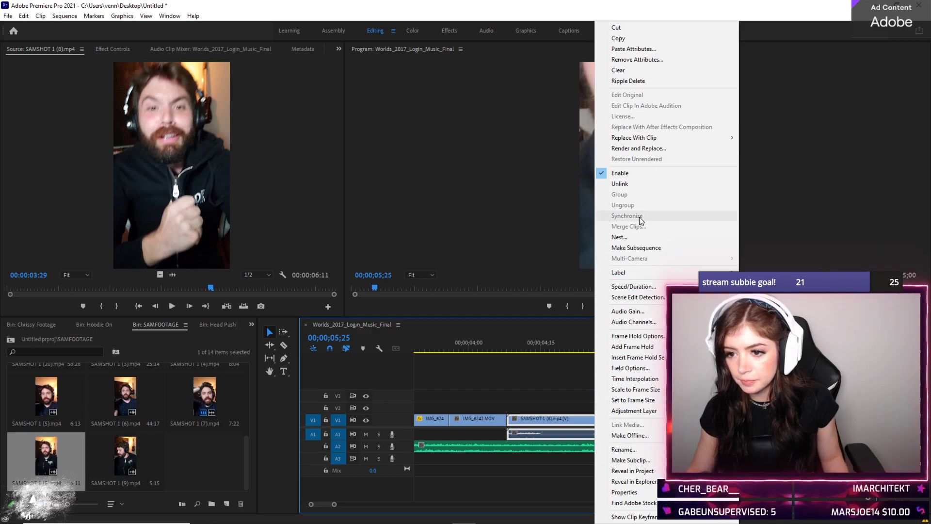
{"action": "left_click", "coordinate": [620, 183]}
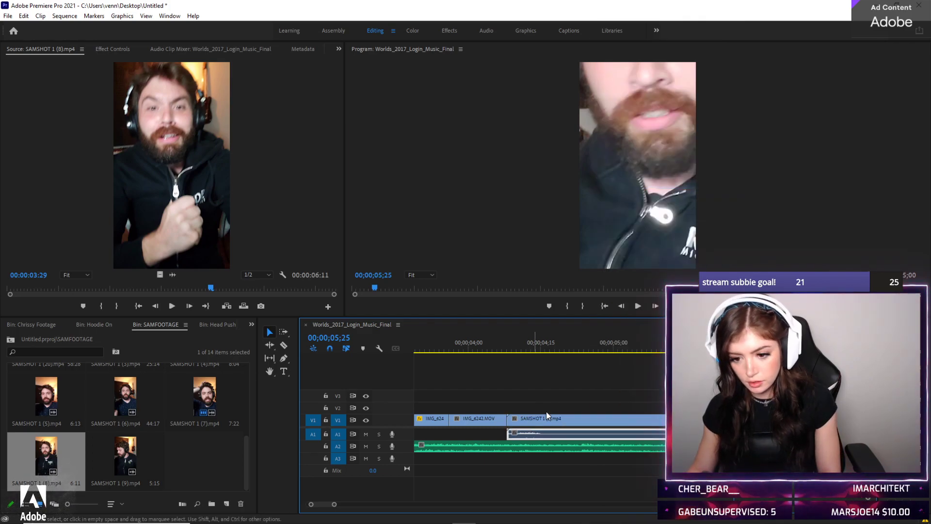
{"action": "right_click", "coordinate": [545, 417]}
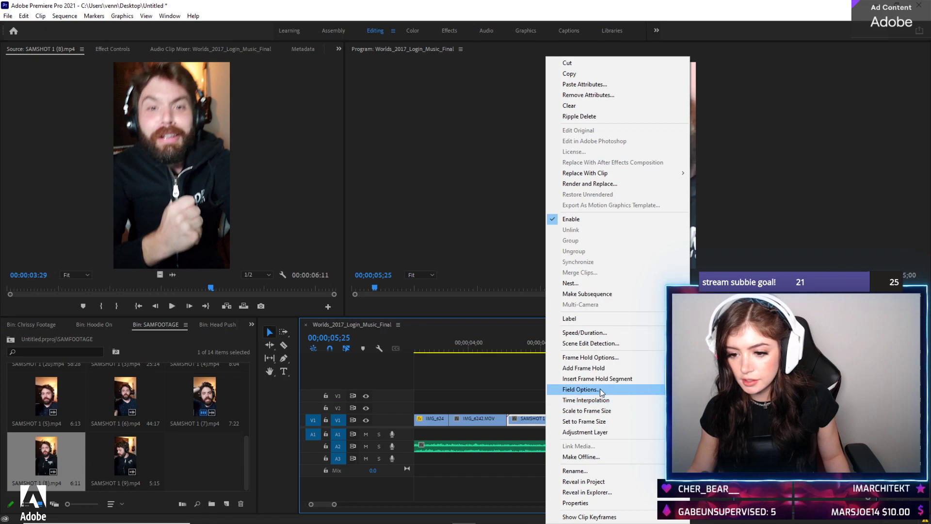
{"action": "left_click", "coordinate": [590, 412]}
Trim the start of the SAMSHOT 1 (8).mp4 clip to about 00;00;05;00 and play from there
{"action": "left_click_drag", "start_coordinate": [543, 349], "coordinate": [715, 349]}
{"action": "left_click_drag", "start_coordinate": [514, 423], "coordinate": [544, 433]}
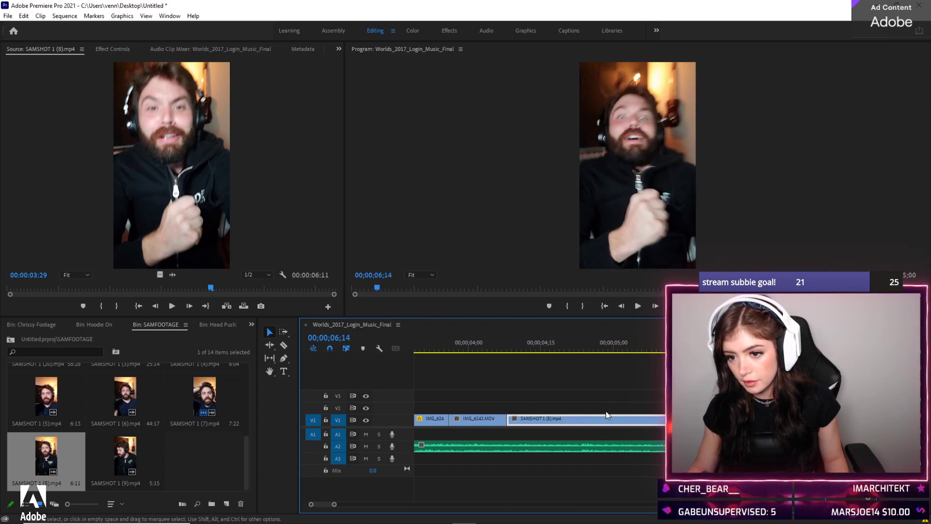
{"action": "left_click_drag", "start_coordinate": [508, 420], "coordinate": [613, 419]}
{"action": "key", "text": "space"}
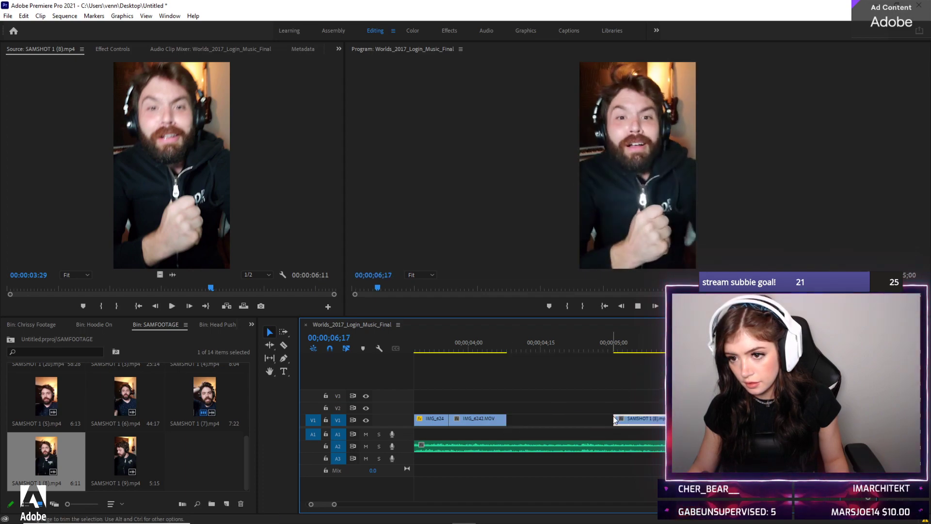
{"action": "key", "text": "space"}
Split the SAMSHOT 1 (8).mp4 clip at 00;00;06;26 and delete the remainder after the cut
{"action": "left_click", "coordinate": [469, 350]}
{"action": "left_click", "coordinate": [444, 348]}
{"action": "key", "text": "space"}
{"action": "left_click", "coordinate": [444, 348]}
{"action": "key", "text": "space"}
{"action": "key", "text": "space"}
{"action": "key", "text": "c"}
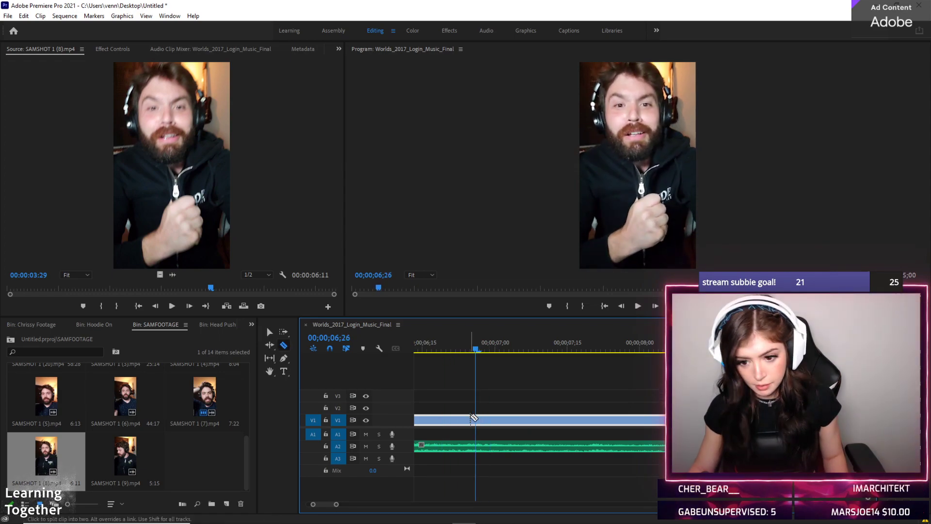
{"action": "key", "text": "Delete"}
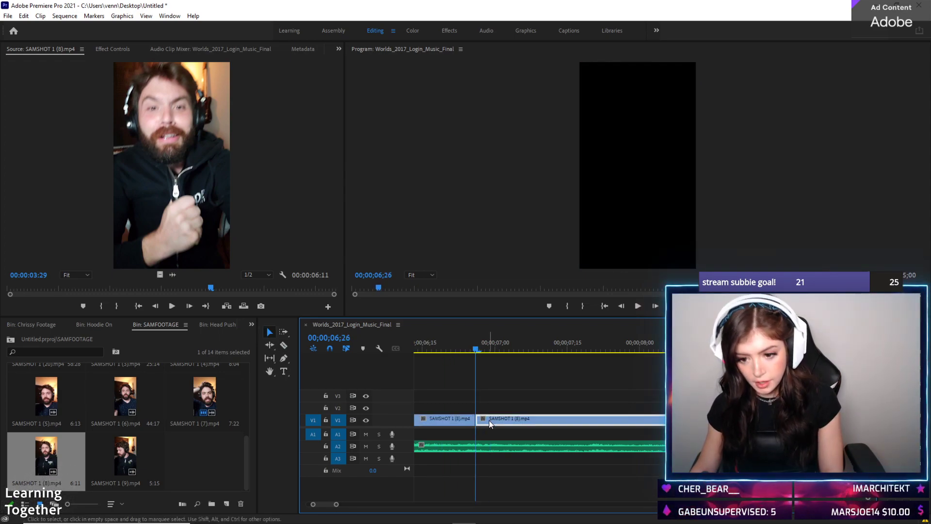
{"action": "scroll", "coordinate": [469, 415], "scroll_direction": "up", "scroll_amount": 5}
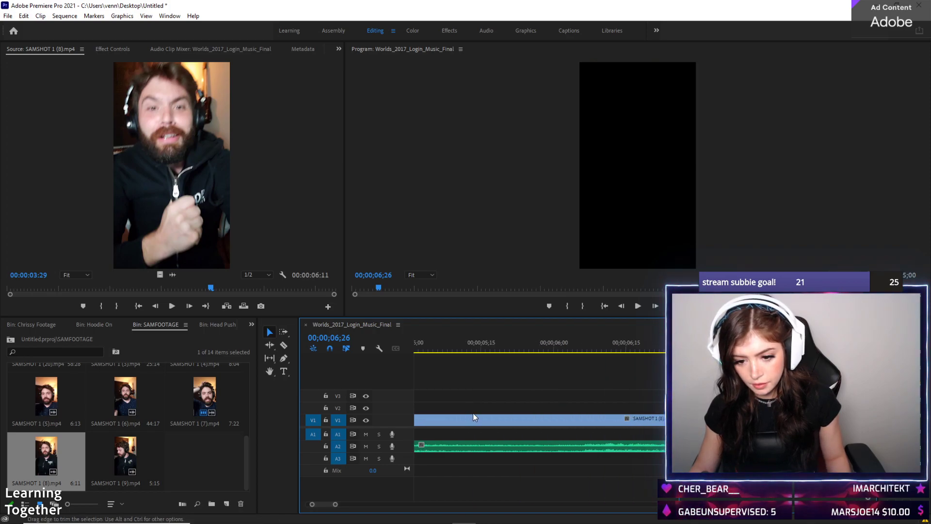
Reverse the SAMSHOT 1 (8).mp4 clip at 100% speed and move its start to about 00;00;05;09 on V1
{"action": "right_click", "coordinate": [574, 420]}
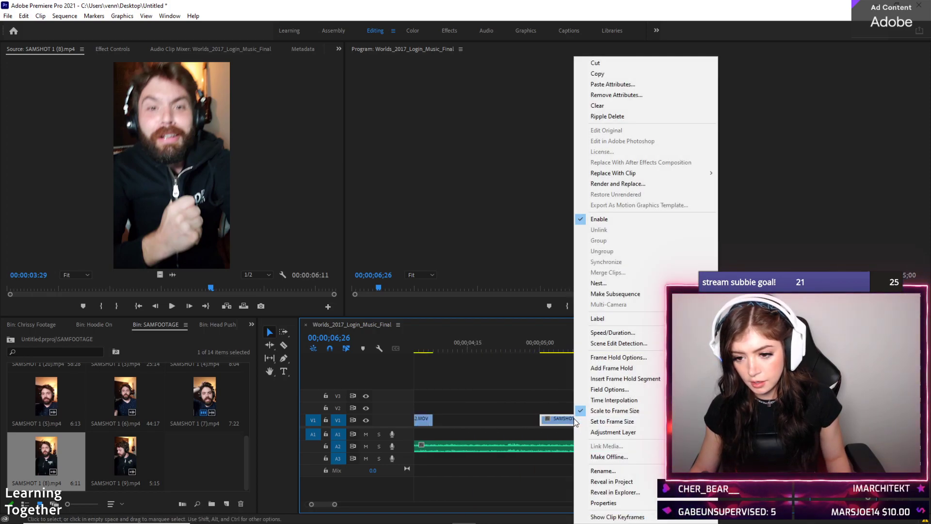
{"action": "left_click", "coordinate": [612, 332]}
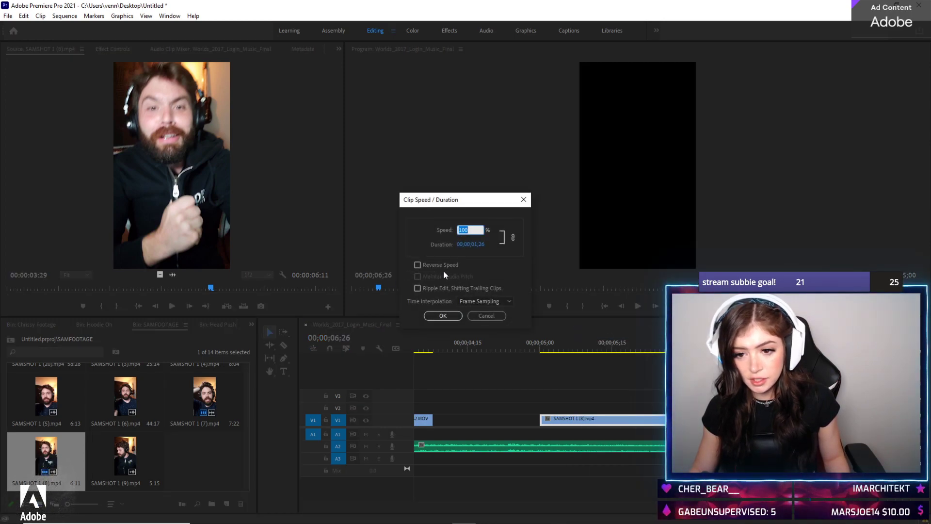
{"action": "left_click", "coordinate": [443, 315]}
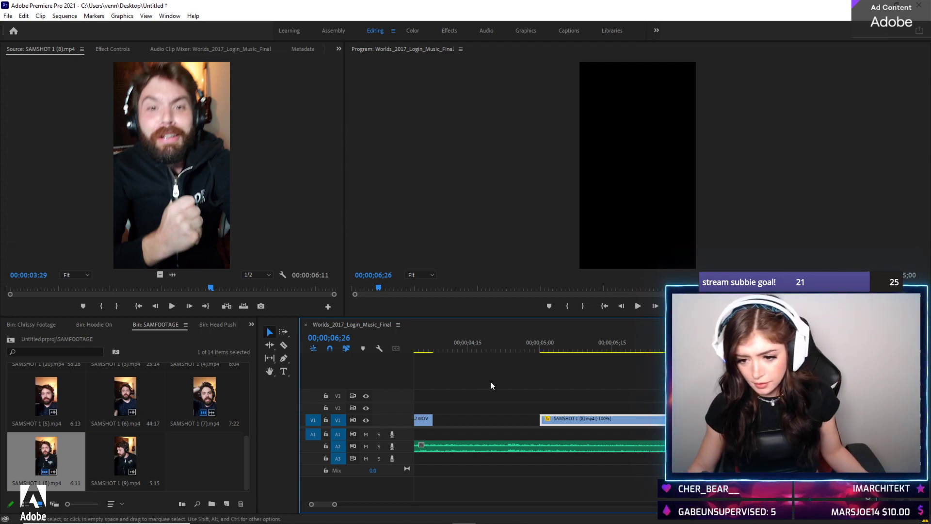
{"action": "left_click_drag", "start_coordinate": [565, 420], "coordinate": [608, 420]}
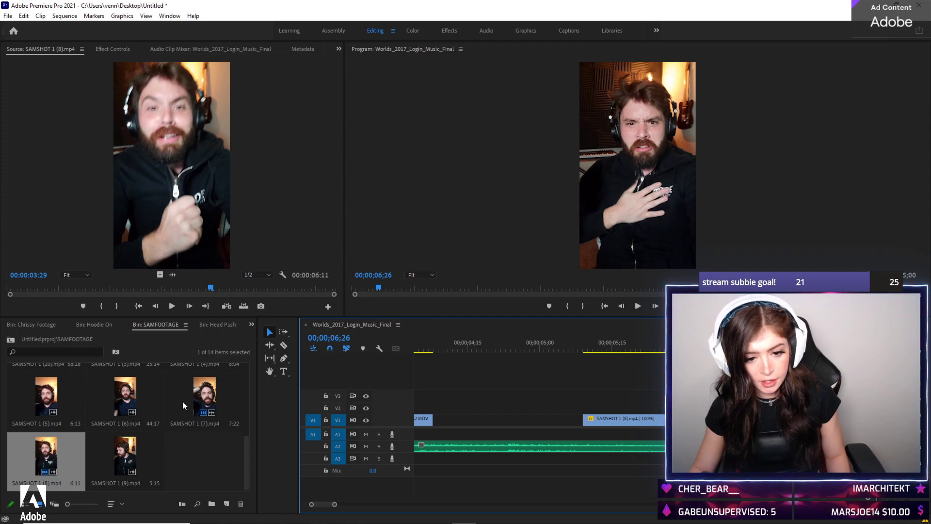
Preview SAMSHOT 1 (7).mp4 from the SAMFOOTAGE bin and SAMSHOT 1 (15).mp4 from the Hoodie On bin
{"action": "double_click", "coordinate": [198, 397]}
{"action": "key", "text": "space"}
{"action": "scroll", "coordinate": [176, 411], "scroll_direction": "up", "scroll_amount": 3}
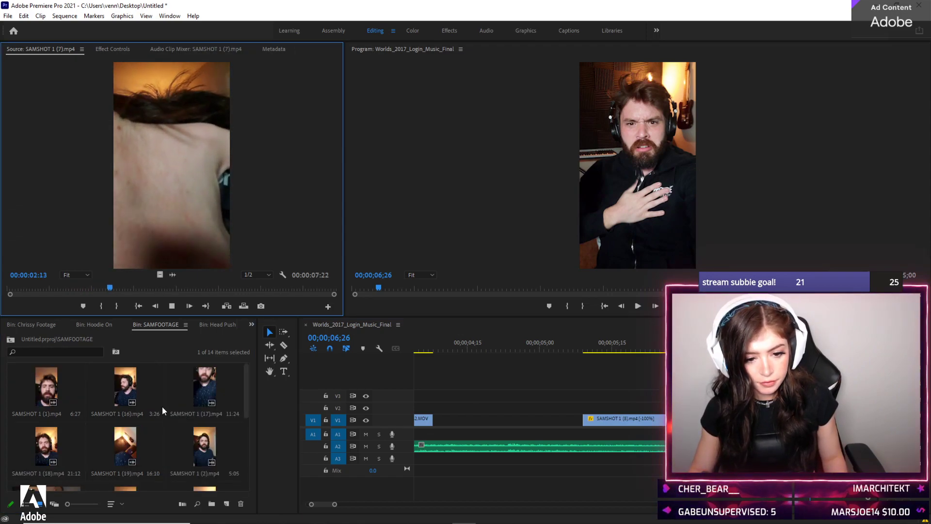
{"action": "left_click", "coordinate": [94, 325]}
{"action": "double_click", "coordinate": [54, 389]}
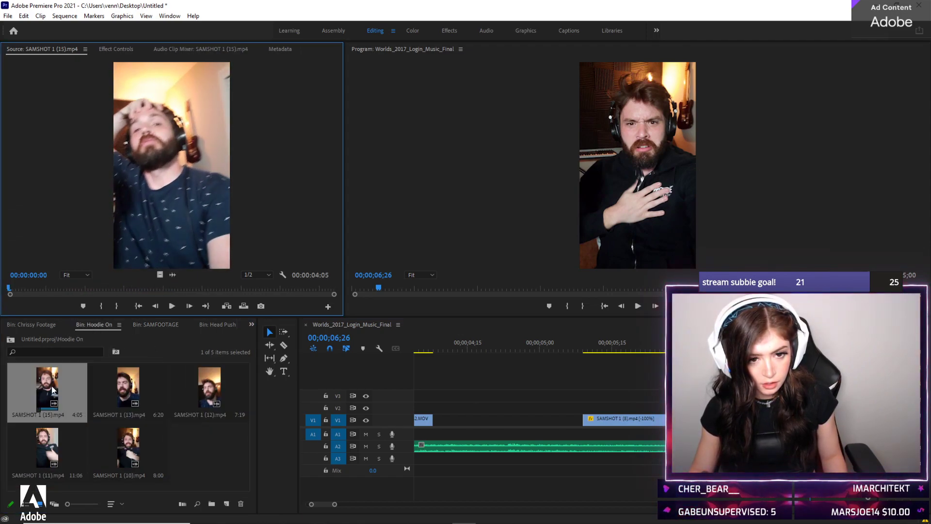
{"action": "key", "text": "space"}
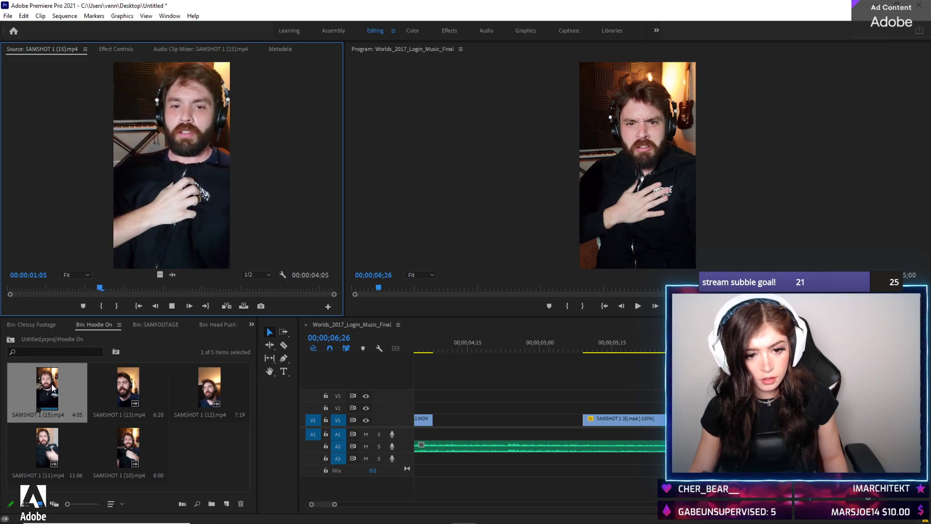
Preview SAMSHOT 1 (10).mp4 and SAMSHOT 1 (11).mp4 from the Hoodie On bin, checking how the hoodie comes off
{"action": "double_click", "coordinate": [126, 449]}
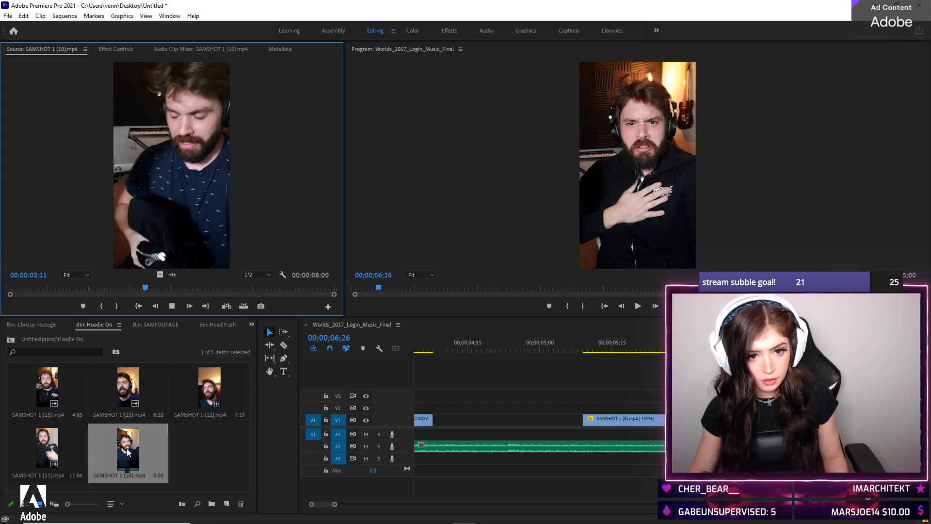
{"action": "key", "text": "space"}
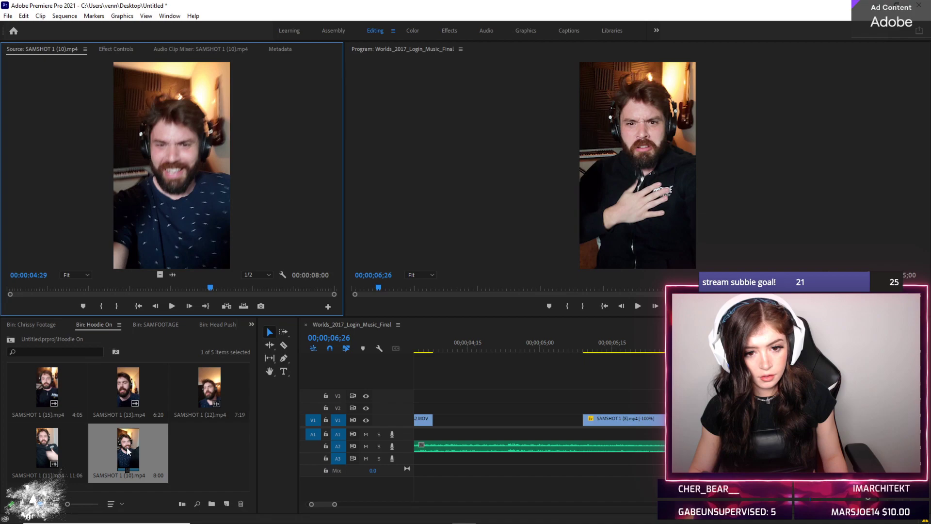
{"action": "left_click_drag", "start_coordinate": [210, 288], "coordinate": [7, 300]}
{"action": "key", "text": "space"}
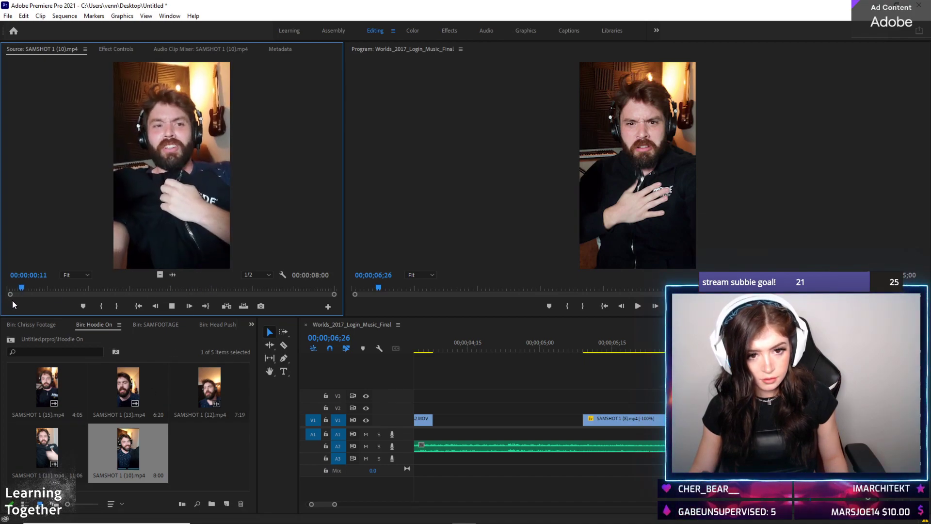
{"action": "double_click", "coordinate": [57, 427]}
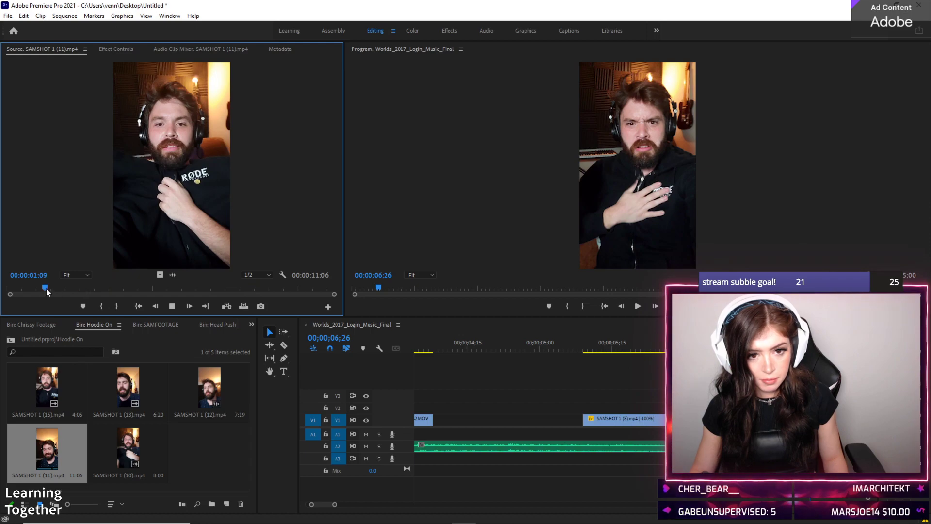
{"action": "left_click", "coordinate": [46, 288]}
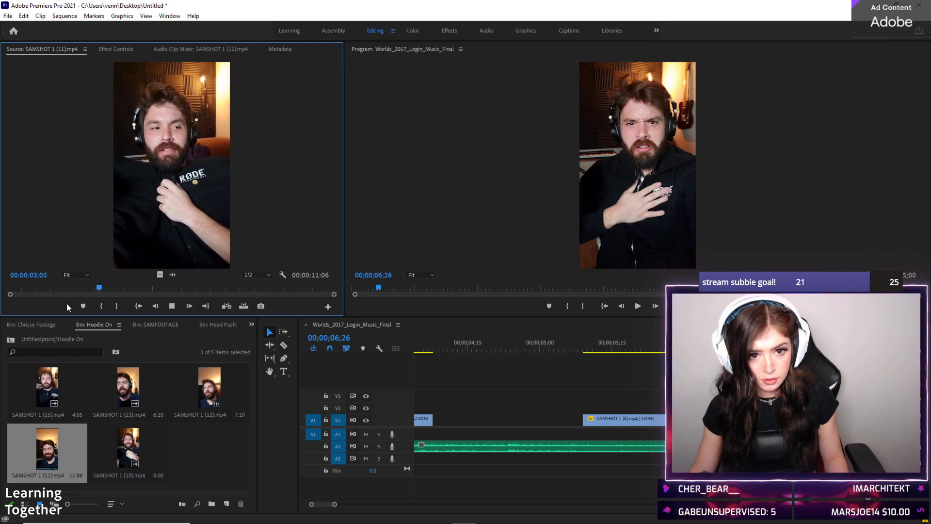
{"action": "key", "text": "space"}
{"action": "key", "text": "space"}
{"action": "key", "text": "space"}
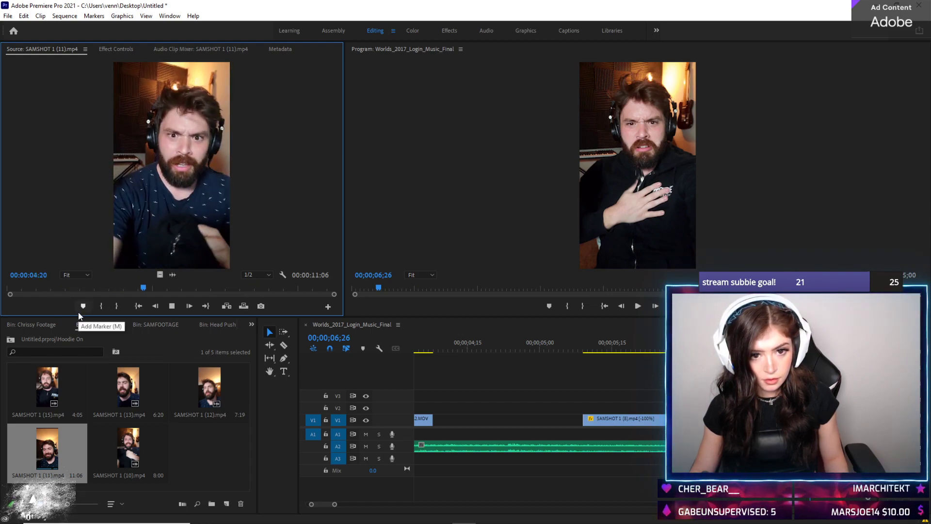
Place SAMSHOT 1 (11).mp4 on V3 just past the end of the IMG_6242.MOV pair, then unlink and delete its audio
{"action": "left_click_drag", "start_coordinate": [53, 449], "coordinate": [441, 397]}
{"action": "right_click", "coordinate": [475, 395]}
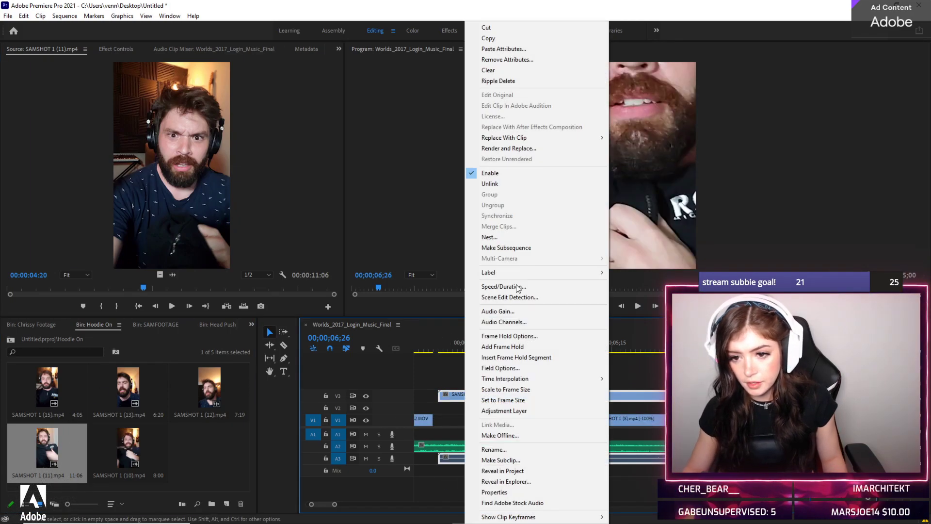
{"action": "left_click", "coordinate": [497, 184]}
{"action": "left_click", "coordinate": [461, 461]}
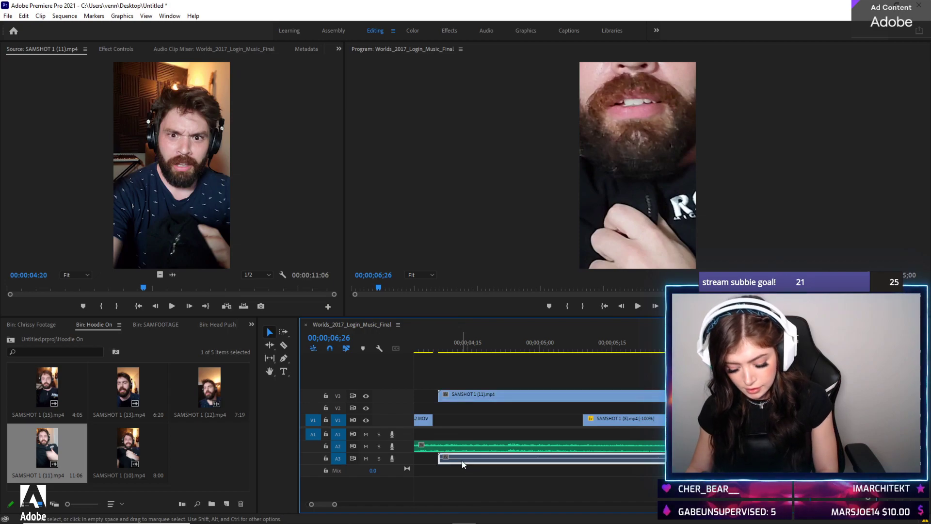
{"action": "key", "text": "Delete"}
Scale the SAMSHOT 1 (11).mp4 clip on V3 to frame size
{"action": "left_click", "coordinate": [482, 349]}
{"action": "right_click", "coordinate": [490, 394]}
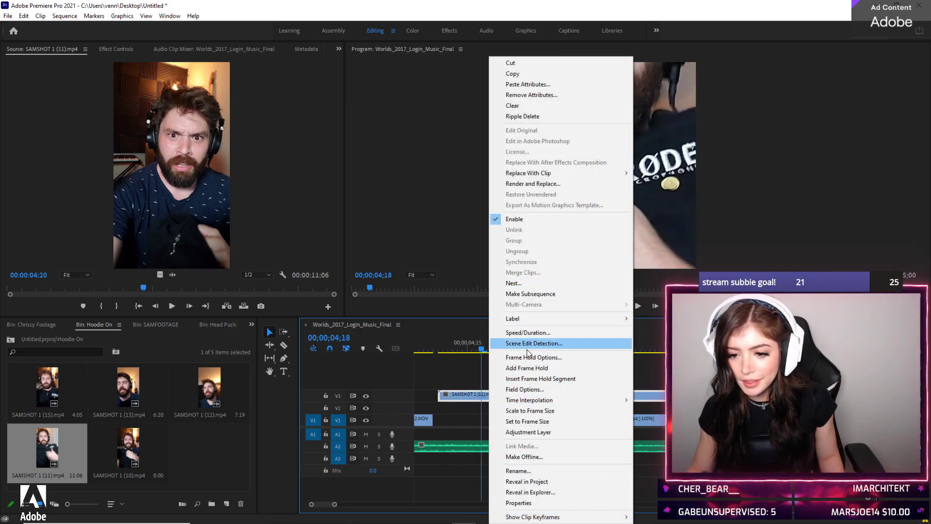
{"action": "left_click", "coordinate": [541, 411]}
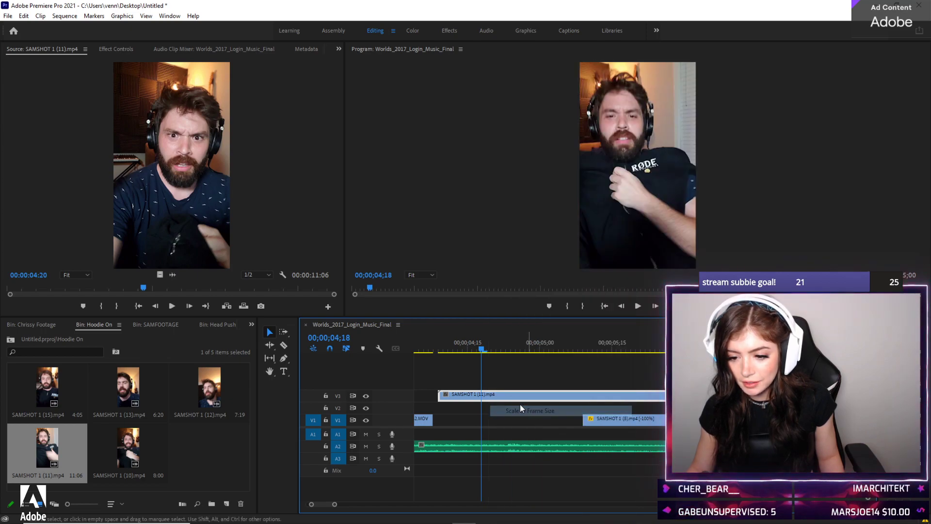
Split the SAMSHOT 1 (11).mp4 clip at 00;00;08;10 and delete the part after the cut
{"action": "left_click", "coordinate": [531, 348]}
{"action": "key", "text": "space"}
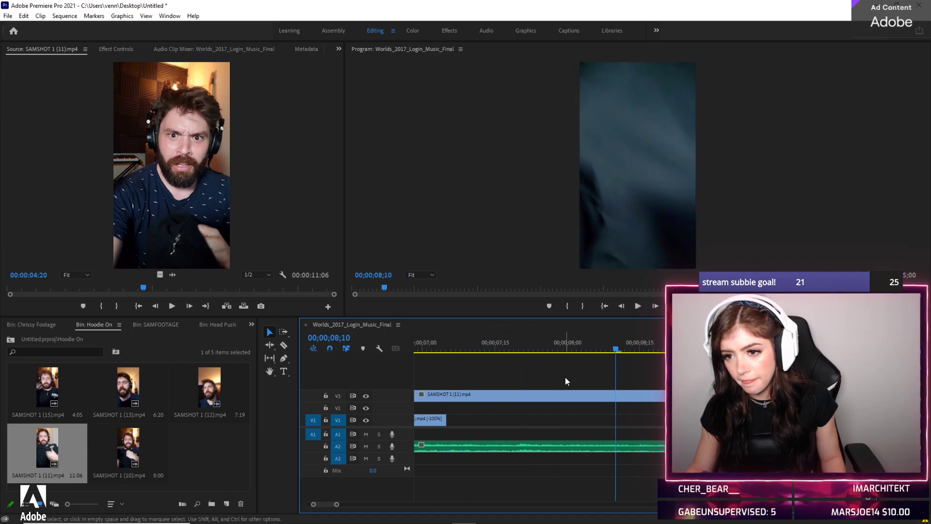
{"action": "key", "text": "c"}
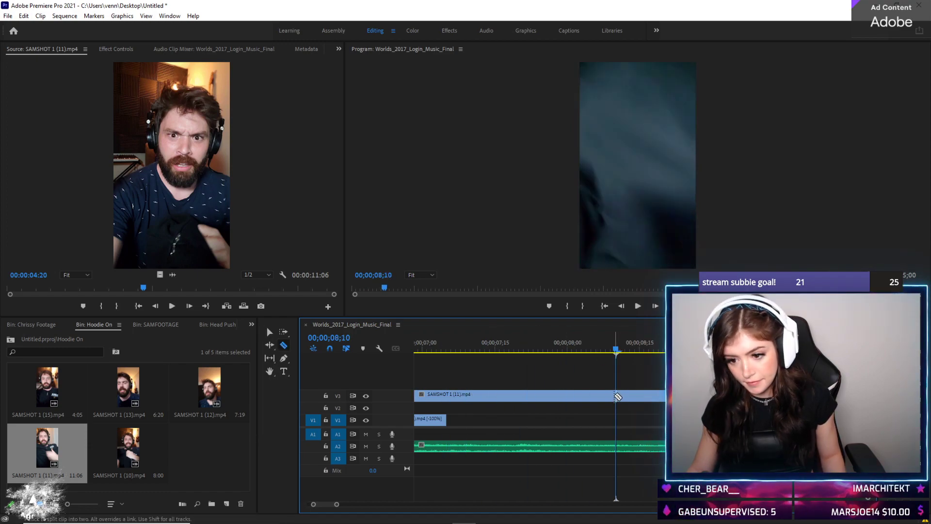
{"action": "left_click", "coordinate": [617, 395]}
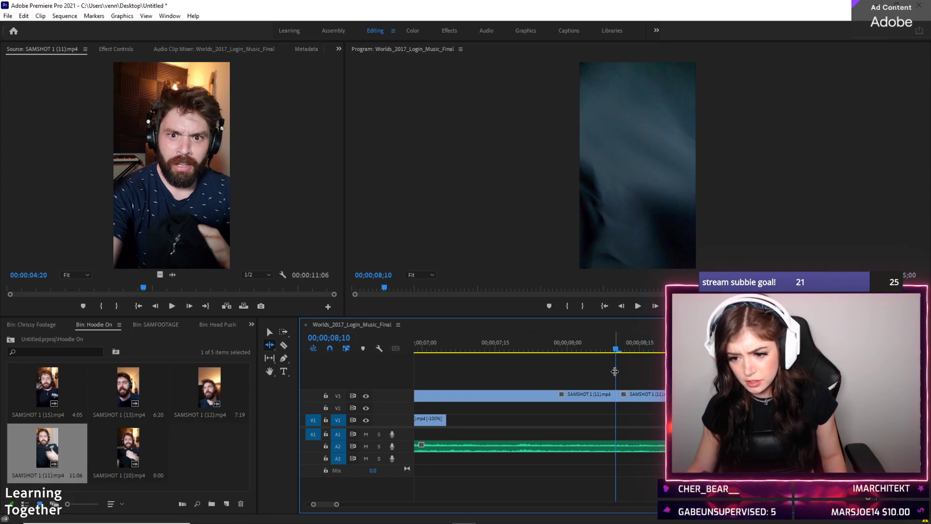
{"action": "left_click", "coordinate": [605, 390]}
{"action": "key", "text": "space"}
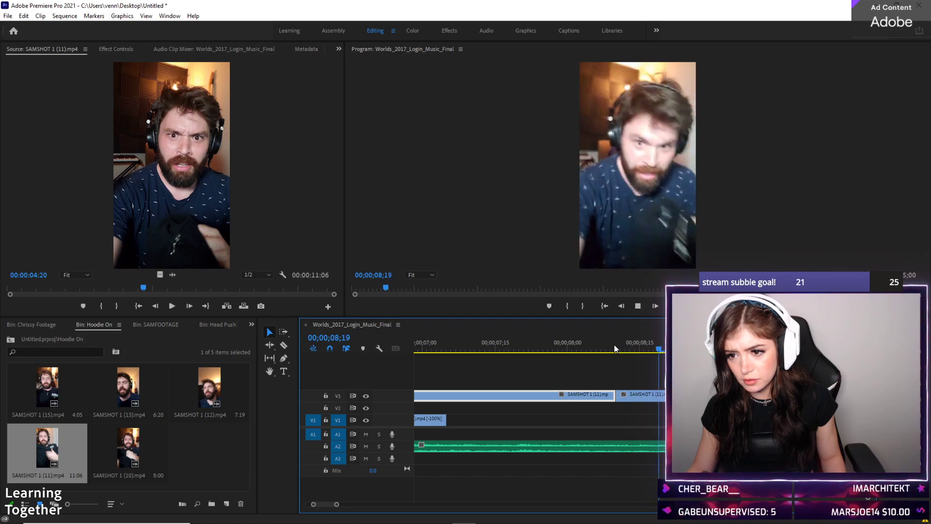
{"action": "key", "text": "space"}
{"action": "left_click", "coordinate": [636, 394]}
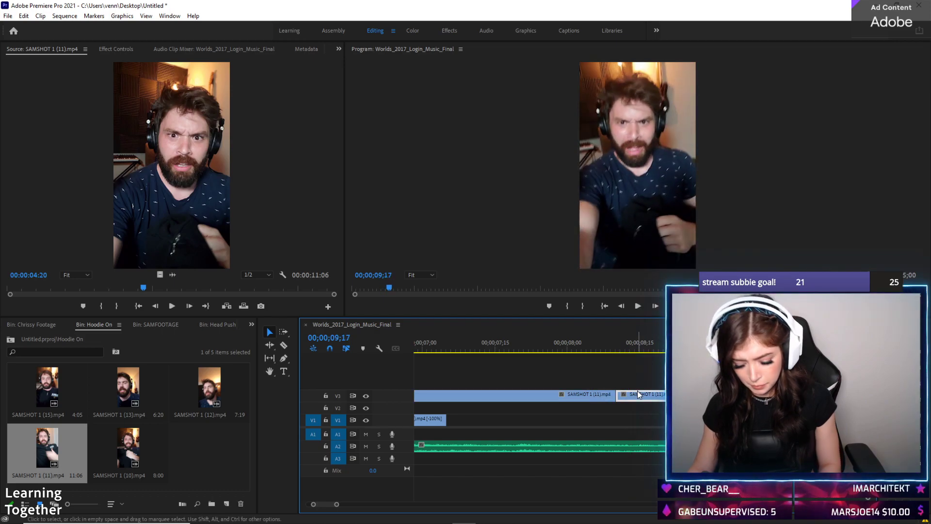
{"action": "key", "text": "Delete"}
Reverse the speed of the SAMSHOT 1 (11).mp4 clip on V3
{"action": "right_click", "coordinate": [598, 394]}
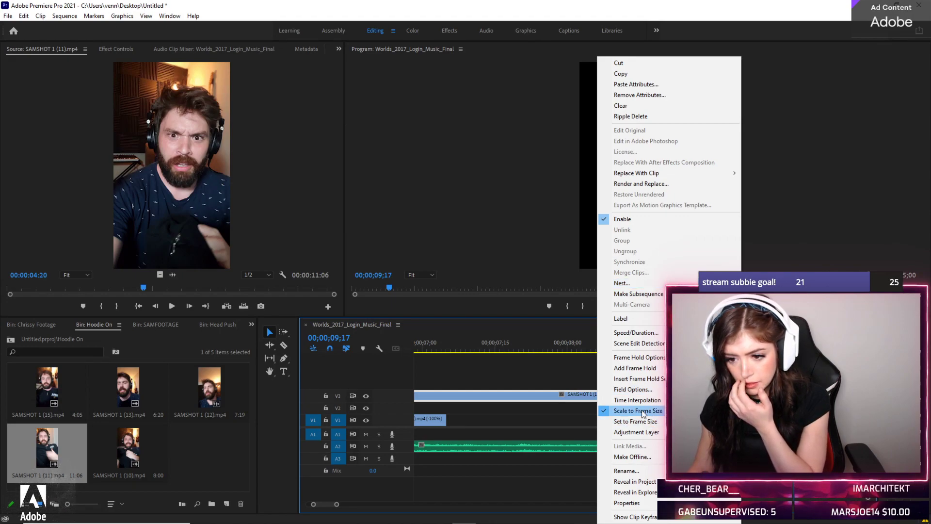
{"action": "left_click", "coordinate": [635, 332]}
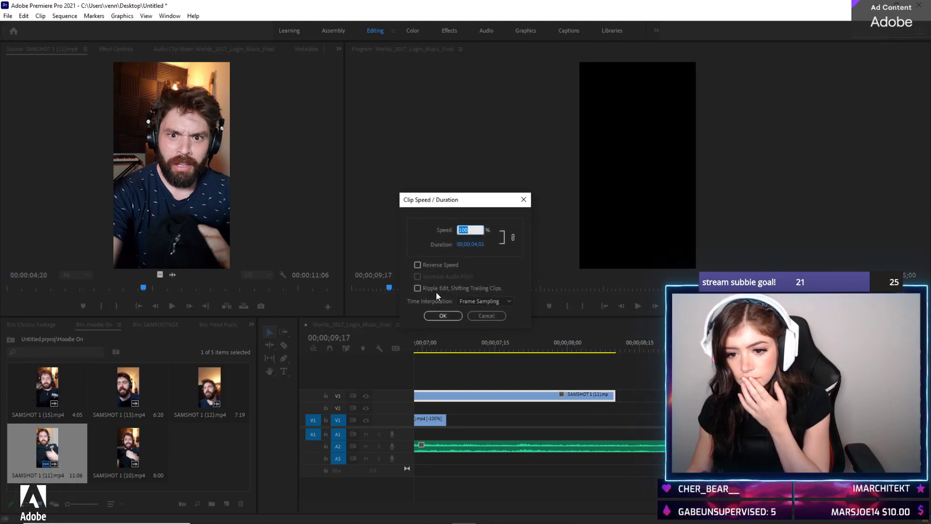
{"action": "left_click", "coordinate": [443, 315]}
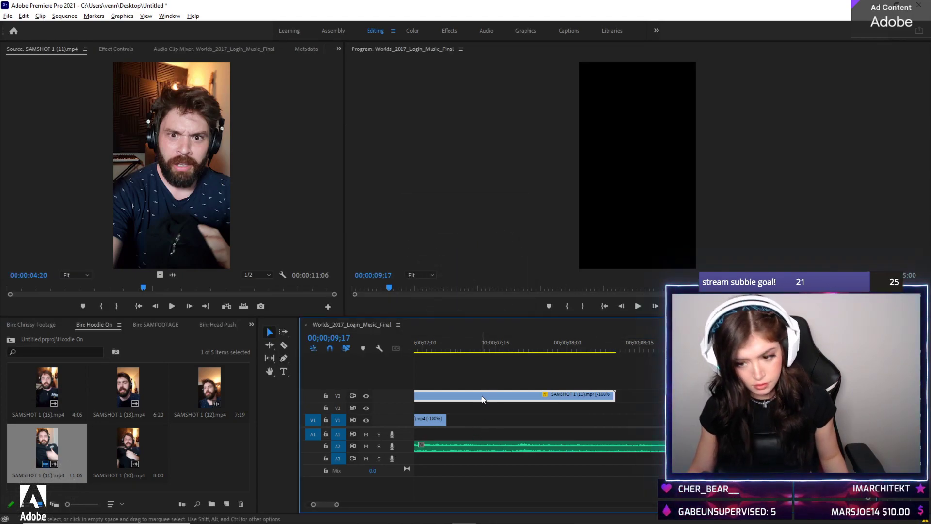
Move the reversed SAMSHOT 1 (11).mp4 clip to V1 directly after the IMG_6242.MOV pair and play through the join
{"action": "scroll", "coordinate": [482, 396], "scroll_direction": "down", "scroll_amount": 4}
{"action": "left_click_drag", "start_coordinate": [341, 505], "coordinate": [321, 502]}
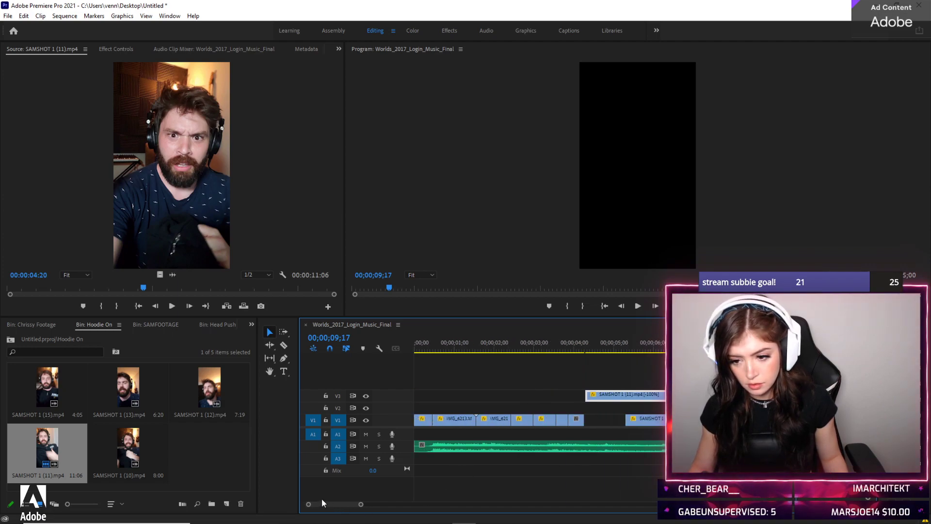
{"action": "left_click_drag", "start_coordinate": [672, 395], "coordinate": [643, 420]}
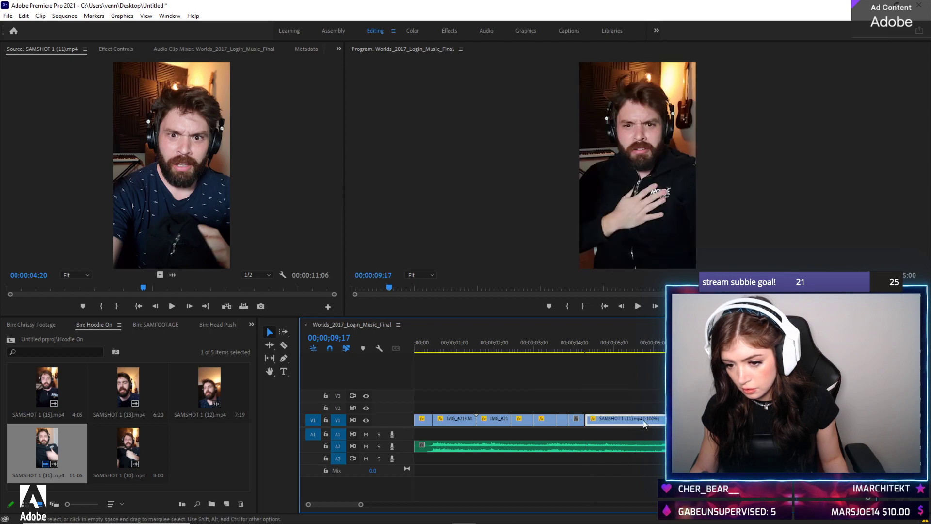
{"action": "left_click", "coordinate": [566, 344]}
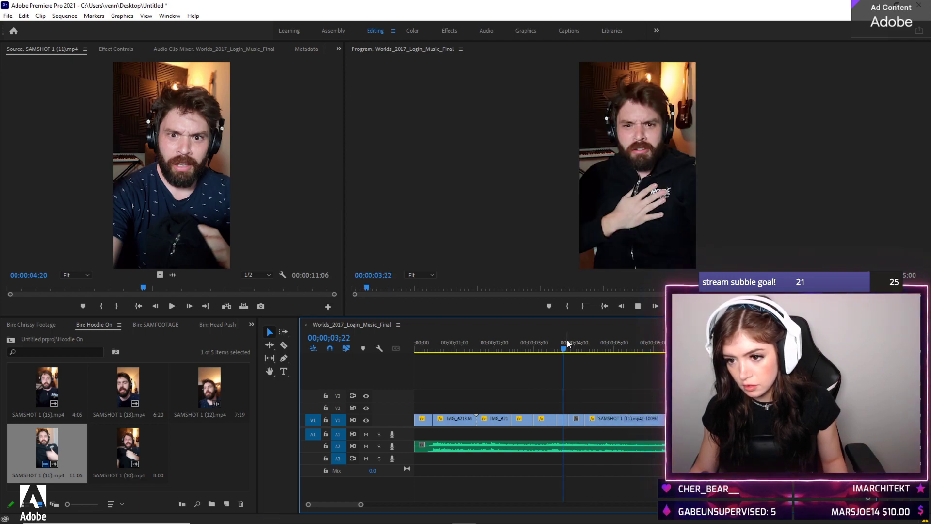
{"action": "key", "text": "space"}
{"action": "key", "text": "space"}
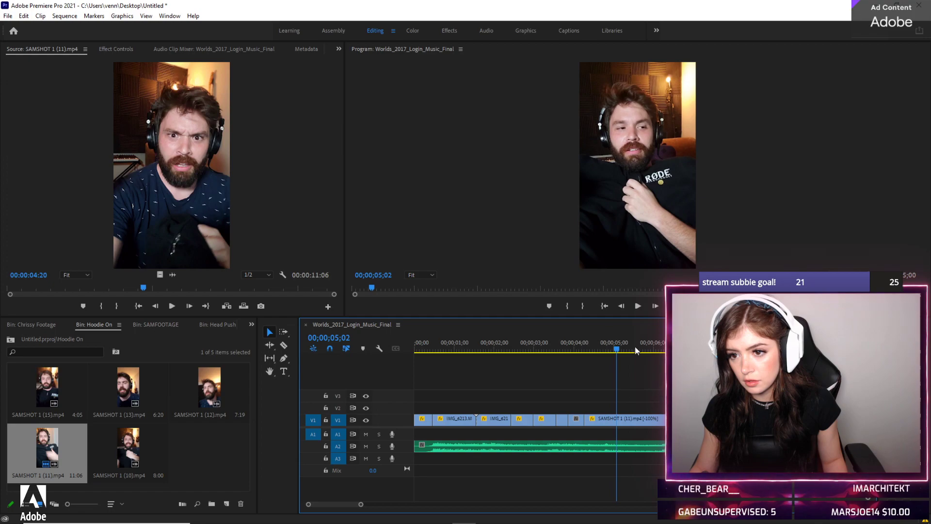
Split the SAMSHOT 1 (11).mp4 clip on V1 just before 00;00;05;00 and delete the part after the cut
{"action": "key", "text": "c"}
{"action": "left_click", "coordinate": [609, 420]}
{"action": "key", "text": "v"}
{"action": "left_click", "coordinate": [632, 420]}
{"action": "key", "text": "Delete"}
Close the gap between SAMSHOT 1 (11).mp4 and SAMSHOT 1 (8).mp4 on V1, then play back the transition
{"action": "left_click", "coordinate": [638, 420]}
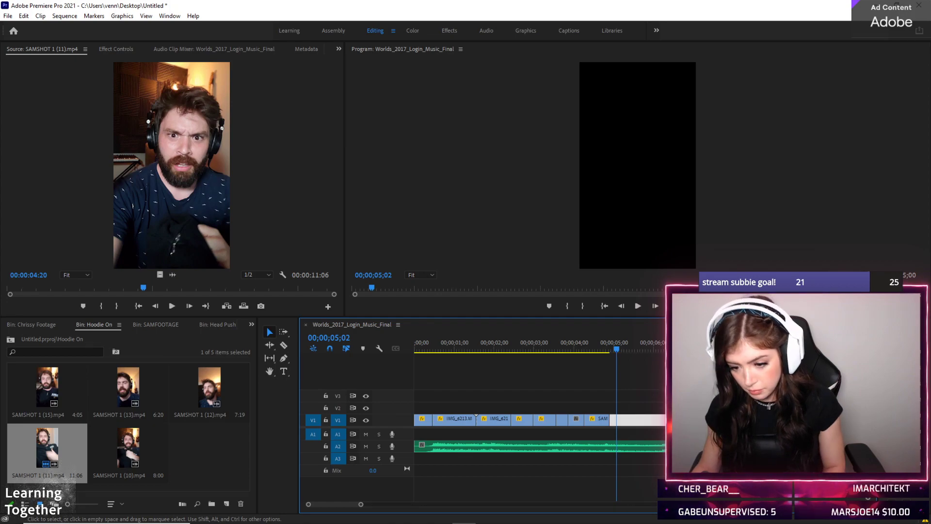
{"action": "key", "text": "Delete"}
{"action": "left_click", "coordinate": [582, 348]}
{"action": "key", "text": "space"}
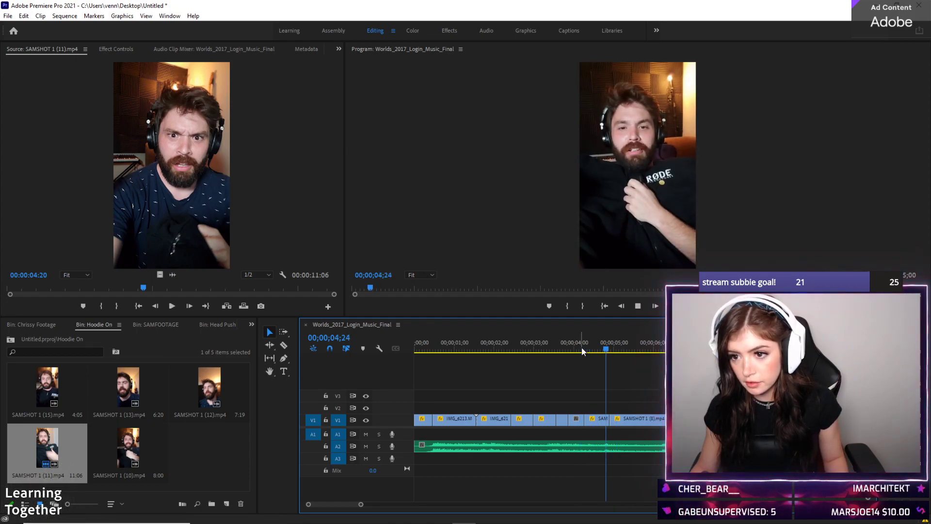
{"action": "key", "text": "space"}
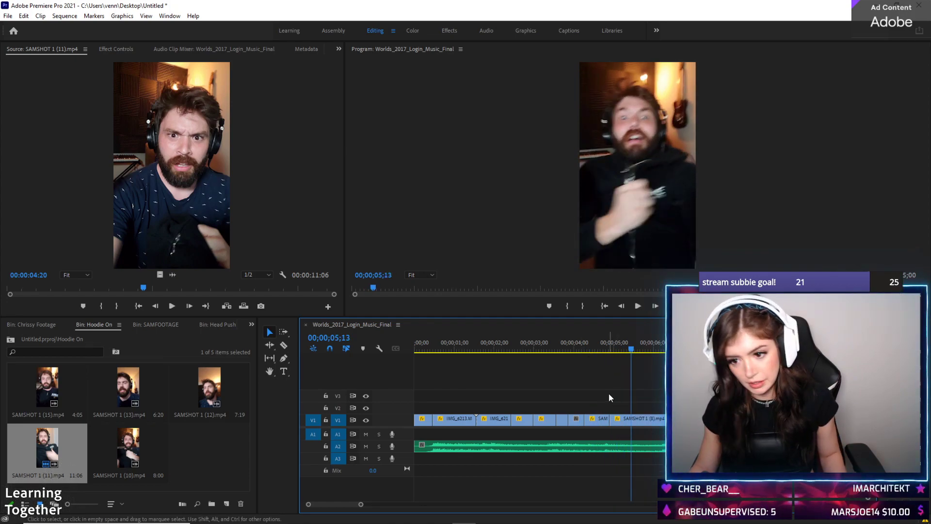
Undo the SAMSHOT clip edits step by step until the video on V1 ends with the IMG_6242.MOV pair
{"action": "key", "text": "ctrl+z"}
{"action": "key", "text": "ctrl+z"}
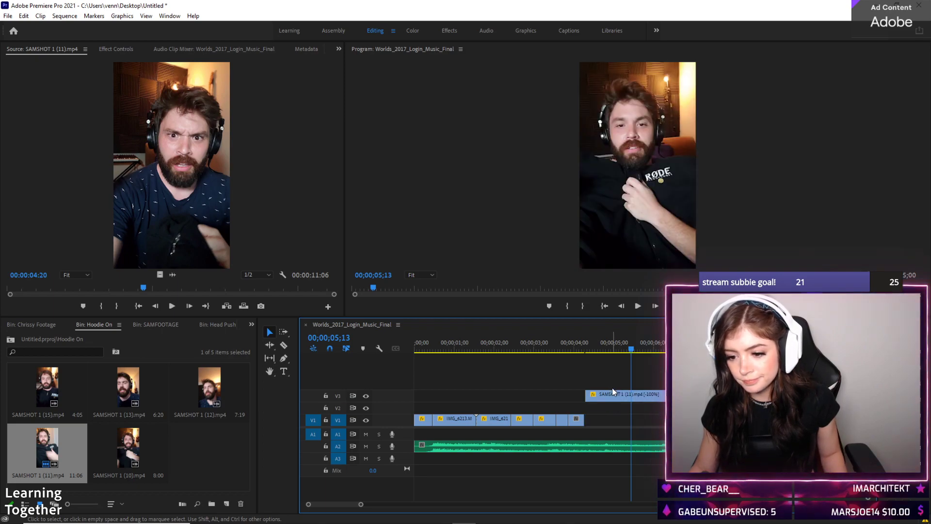
{"action": "key", "text": "ctrl+z"}
{"action": "key", "text": "ctrl+z"}
{"action": "key", "text": "ctrl+z"}
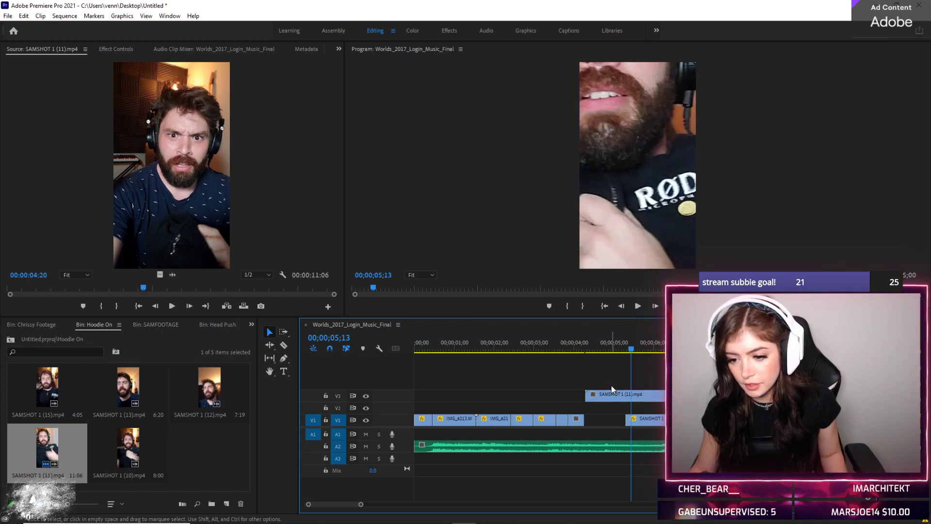
{"action": "key", "text": "ctrl+z"}
{"action": "key", "text": "ctrl+z"}
{"action": "key", "text": "ctrl+z"}
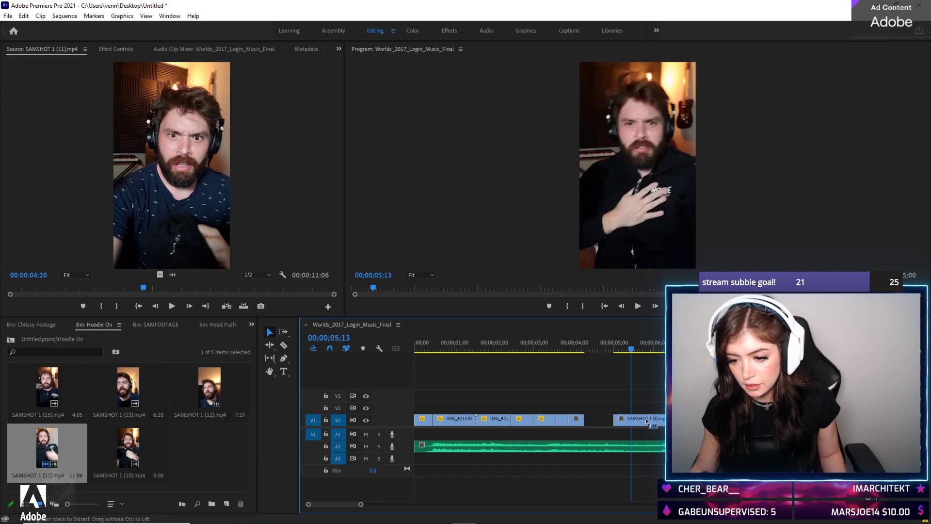
{"action": "key", "text": "ctrl+z"}
{"action": "key", "text": "ctrl+z"}
{"action": "key", "text": "ctrl+z"}
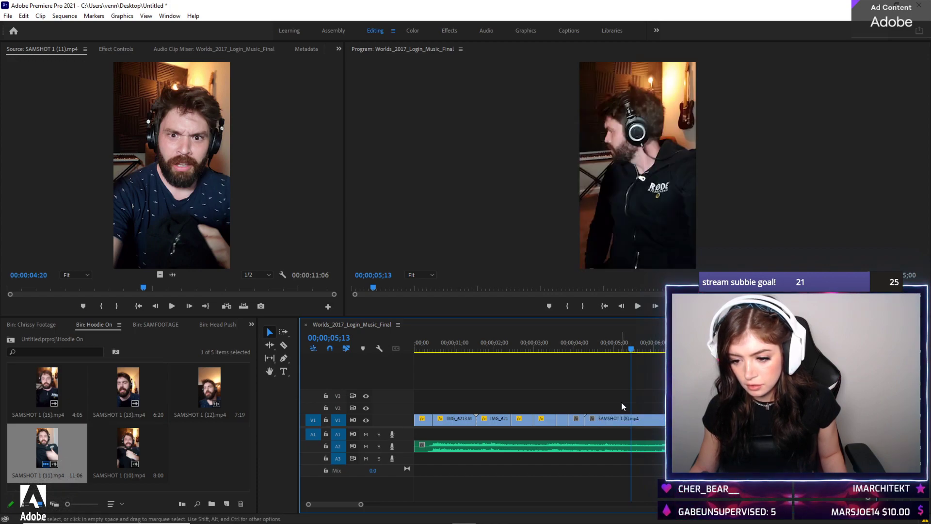
{"action": "key", "text": "ctrl+z"}
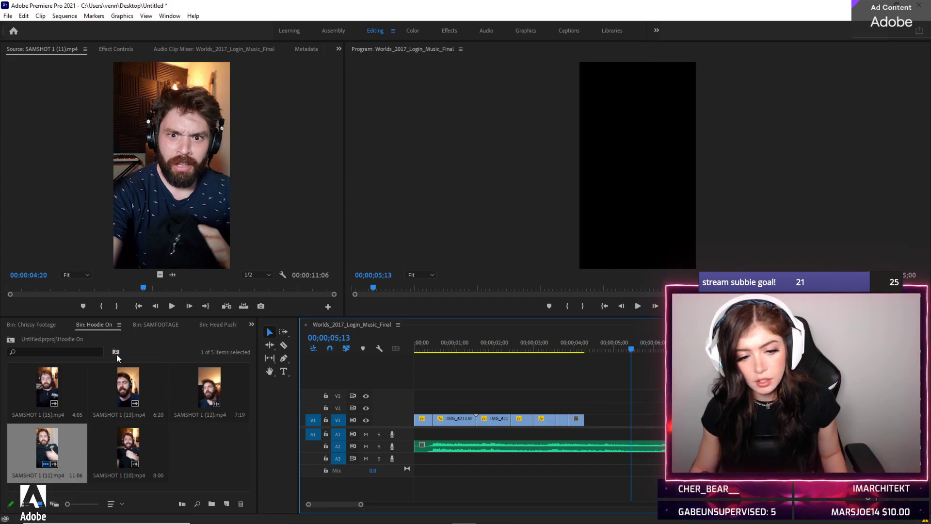
Find the footage bin holding the sweater clips and preview sweater 4.MOV
{"action": "left_click", "coordinate": [48, 325]}
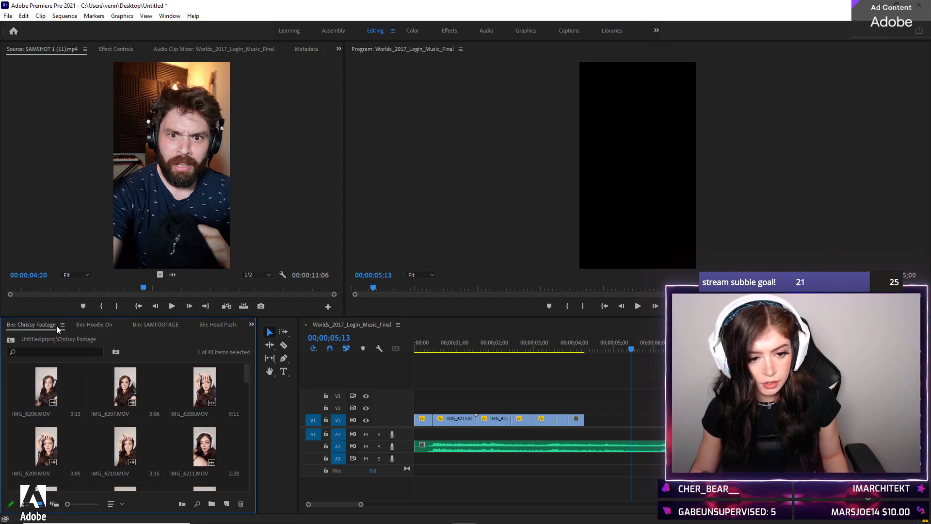
{"action": "scroll", "coordinate": [40, 328], "scroll_direction": "down", "scroll_amount": 7}
{"action": "scroll", "coordinate": [44, 327], "scroll_direction": "down", "scroll_amount": 2}
{"action": "scroll", "coordinate": [44, 326], "scroll_direction": "up", "scroll_amount": 2}
{"action": "left_click", "coordinate": [27, 324]}
{"action": "scroll", "coordinate": [119, 409], "scroll_direction": "down", "scroll_amount": 3}
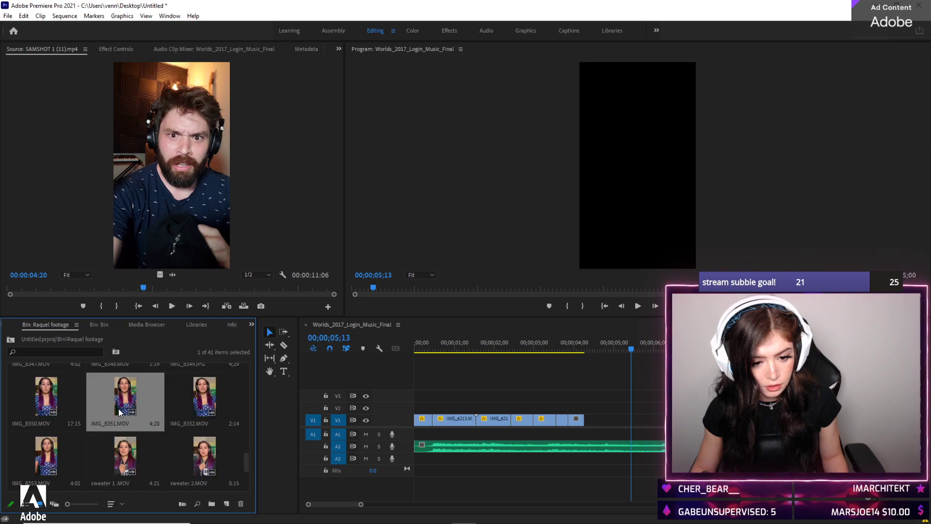
{"action": "double_click", "coordinate": [124, 393]}
{"action": "key", "text": "space"}
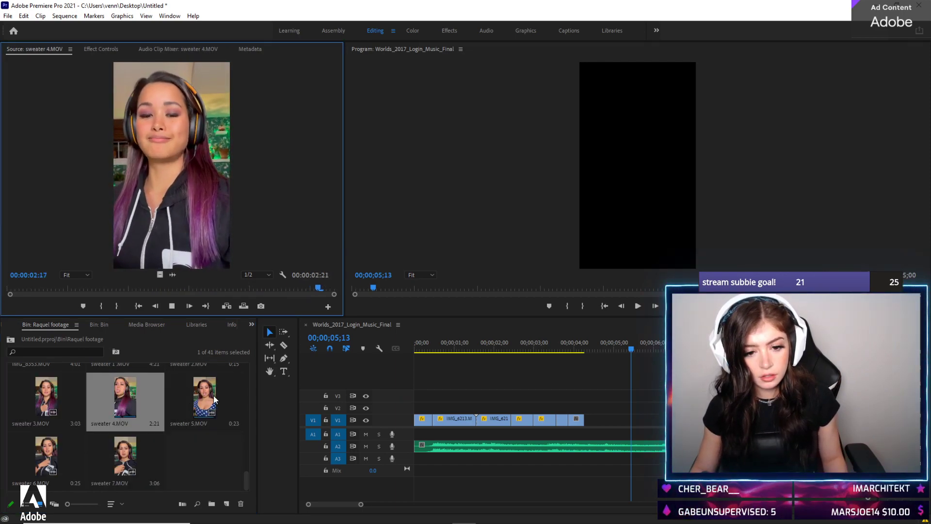
Check the sequence frame at 00;00;04;02 against previews of sweater 5.MOV, sweater 4.MOV and sweater 3.MOV
{"action": "left_click", "coordinate": [581, 369]}
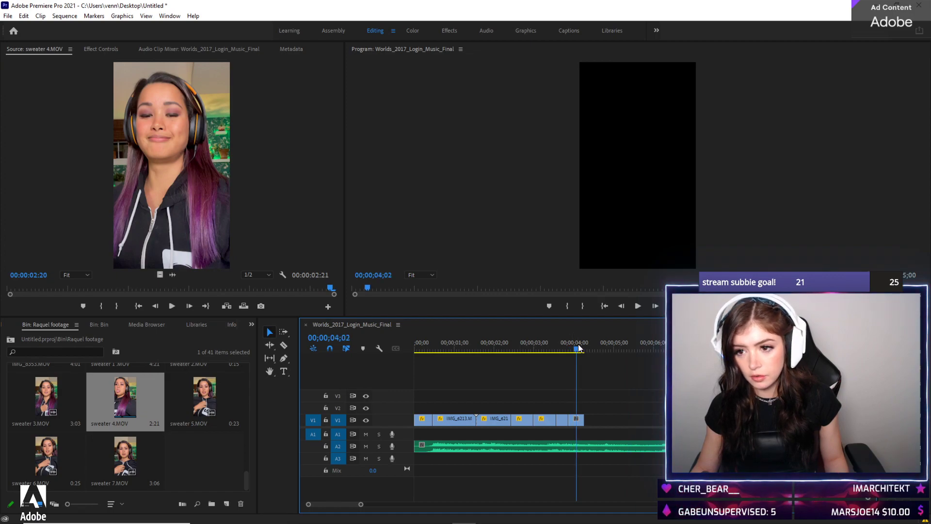
{"action": "double_click", "coordinate": [193, 390]}
{"action": "key", "text": "space"}
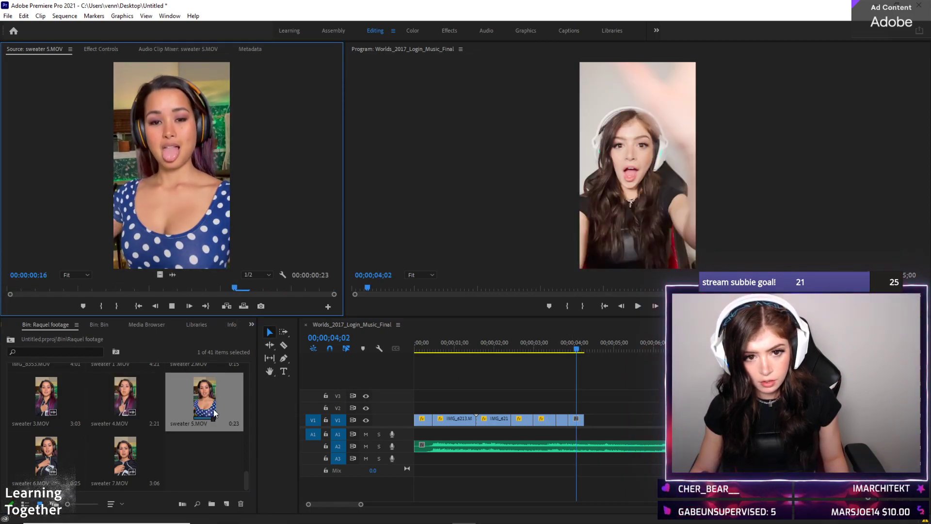
{"action": "double_click", "coordinate": [129, 398]}
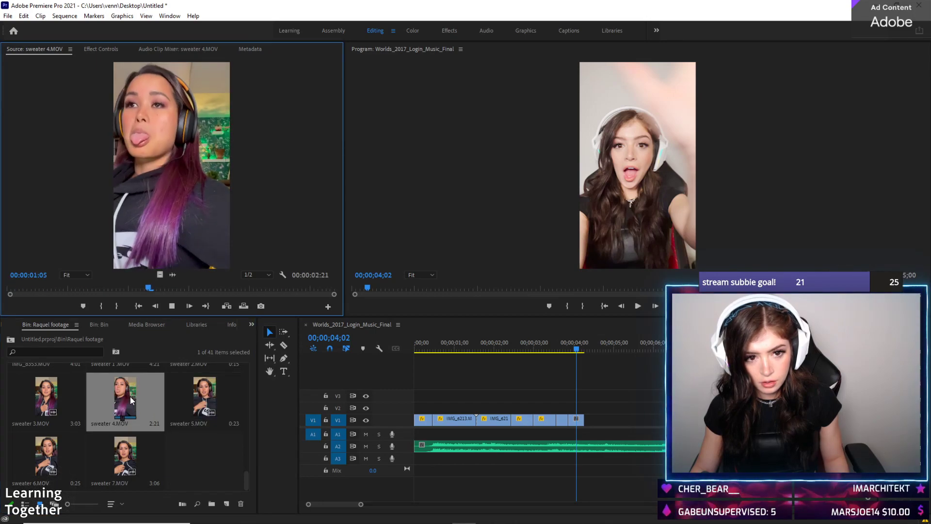
{"action": "double_click", "coordinate": [42, 403]}
{"action": "key", "text": "space"}
Preview sweater 6.MOV and sweater 7.MOV, then replay sweater 6.MOV to compare their openings and motion
{"action": "key", "text": "space"}
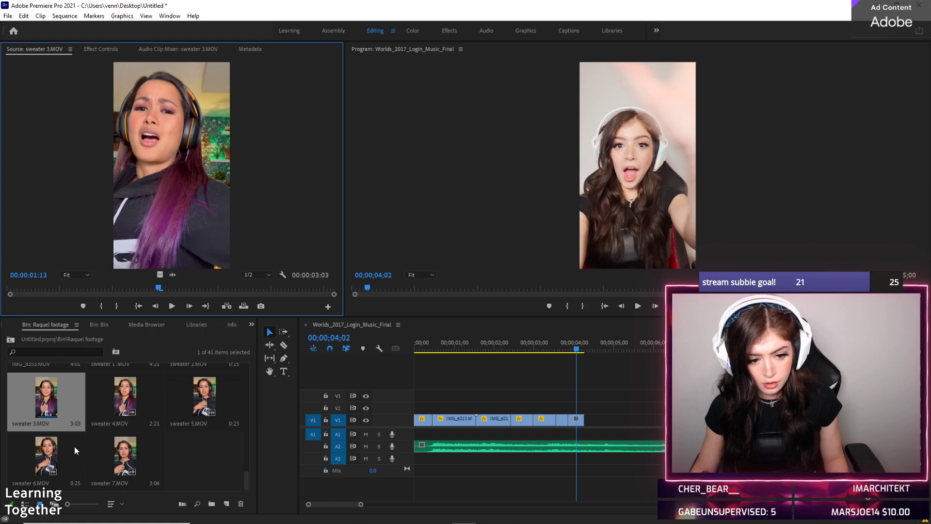
{"action": "double_click", "coordinate": [50, 447]}
{"action": "key", "text": "space"}
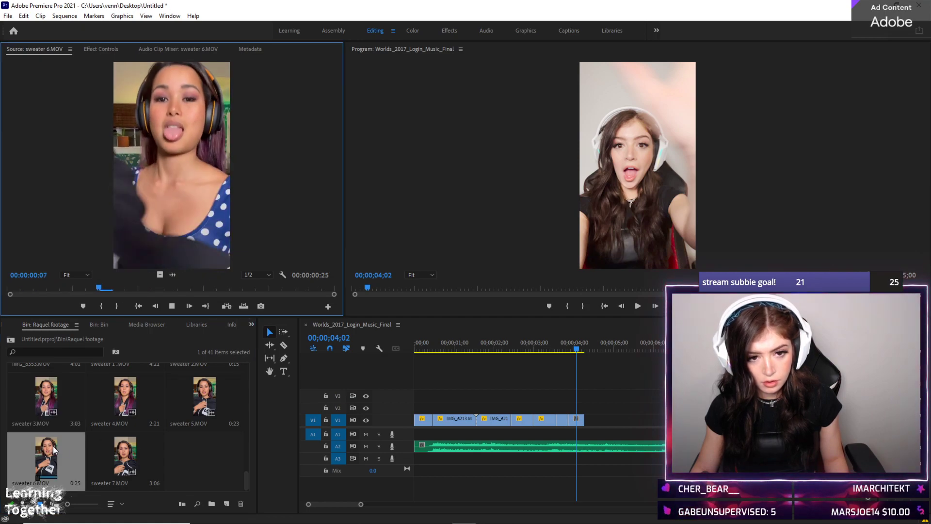
{"action": "double_click", "coordinate": [123, 455]}
{"action": "key", "text": "space"}
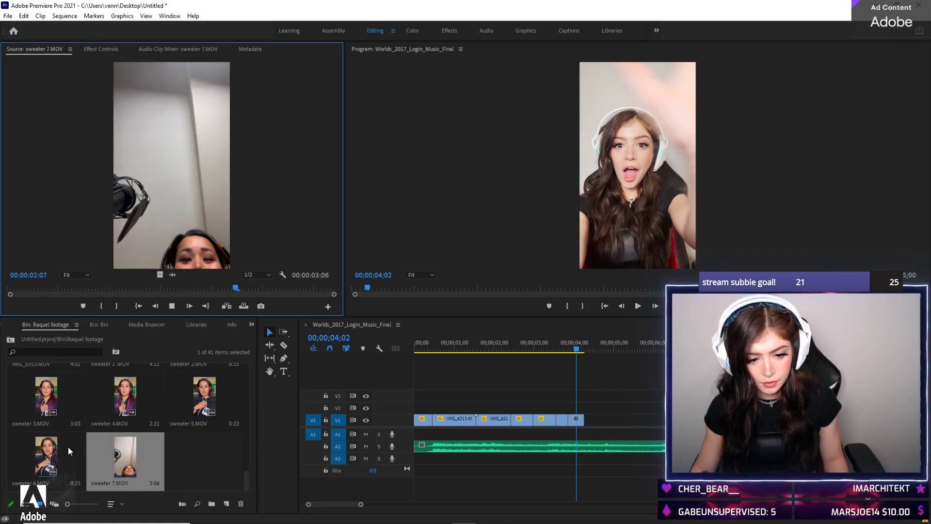
{"action": "double_click", "coordinate": [47, 451]}
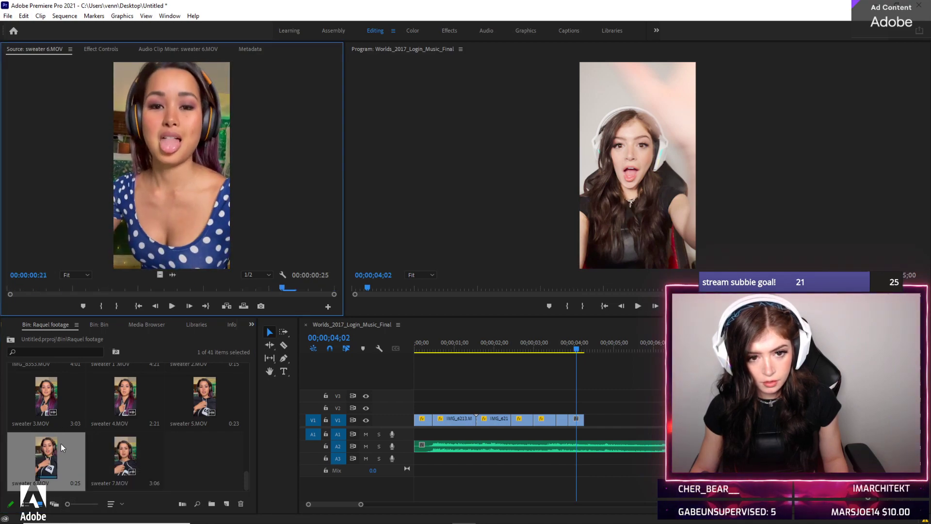
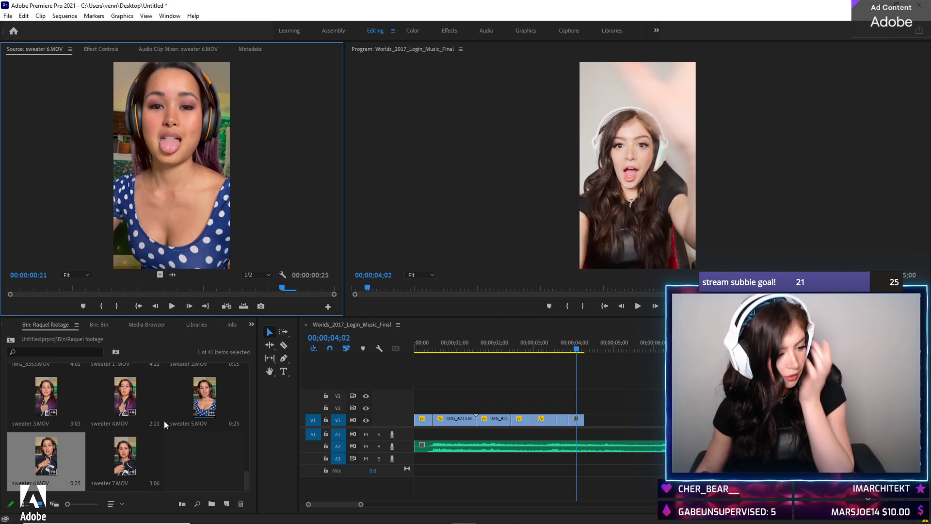
Play the sequence from its start through the end of the IMG_6242.MOV pair to review the cut
{"action": "left_click_drag", "start_coordinate": [447, 349], "coordinate": [351, 354]}
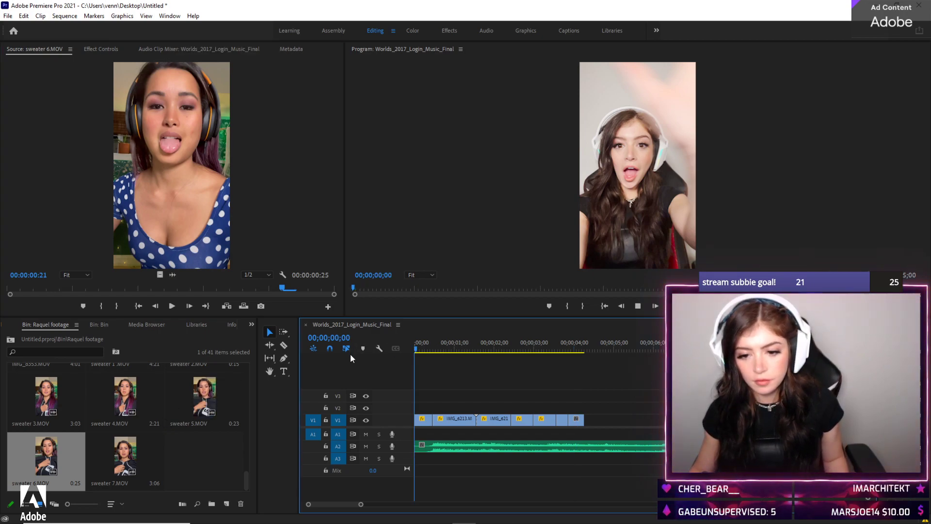
{"action": "key", "text": "space"}
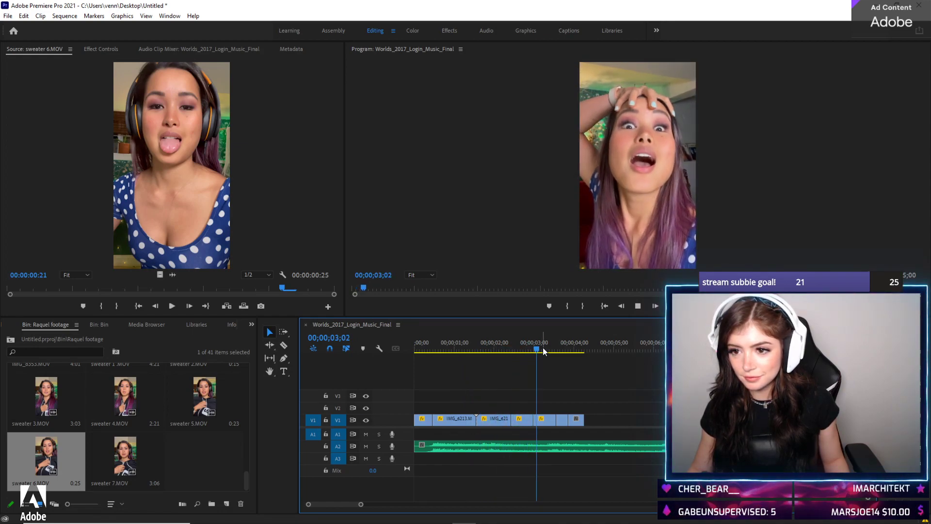
{"action": "key", "text": "space"}
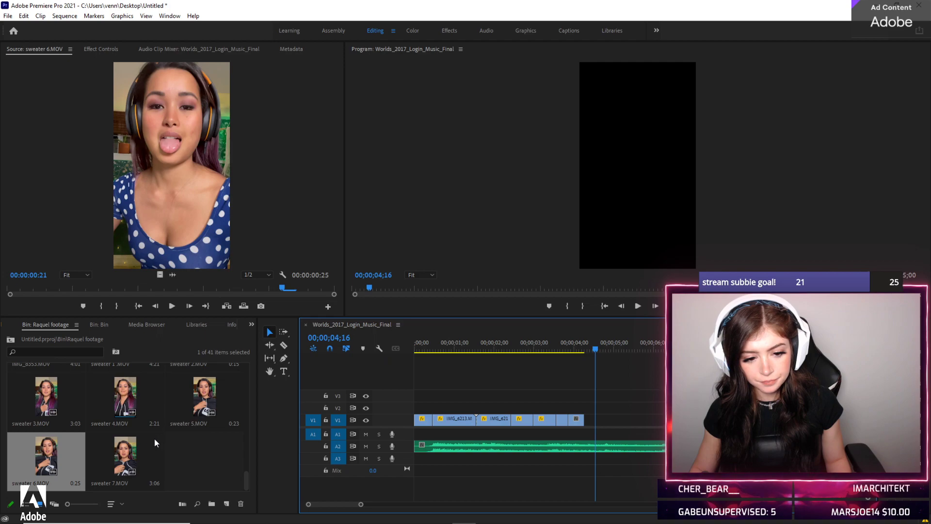
Preview sweater 4.MOV and IMG_8336.MOV, and place IMG_8336.MOV on V1 directly after the IMG_6242.MOV pair
{"action": "double_click", "coordinate": [116, 400]}
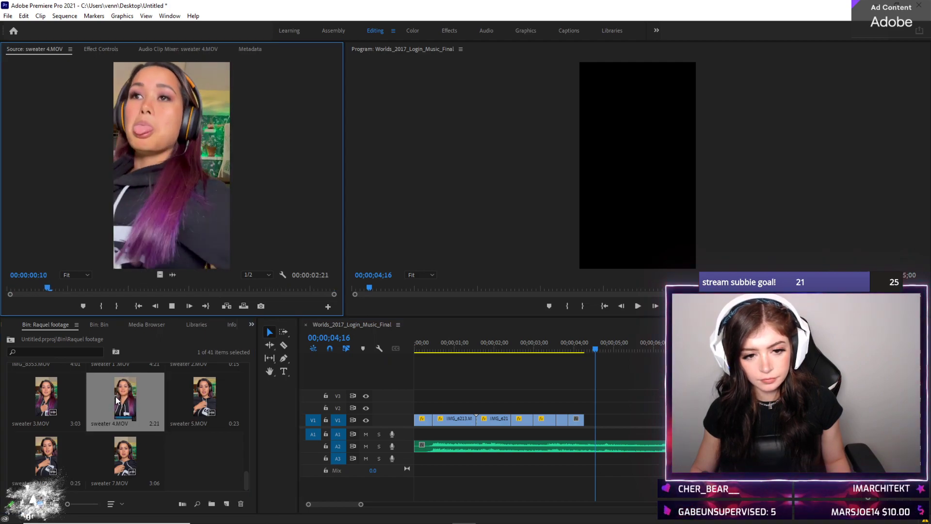
{"action": "scroll", "coordinate": [161, 414], "scroll_direction": "up", "scroll_amount": 4}
{"action": "scroll", "coordinate": [161, 414], "scroll_direction": "up", "scroll_amount": 3}
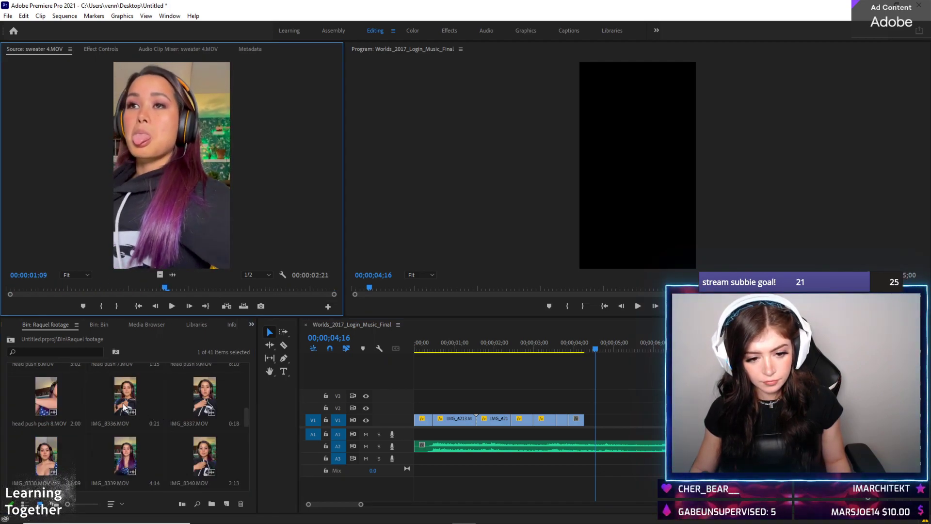
{"action": "double_click", "coordinate": [123, 403]}
{"action": "key", "text": "space"}
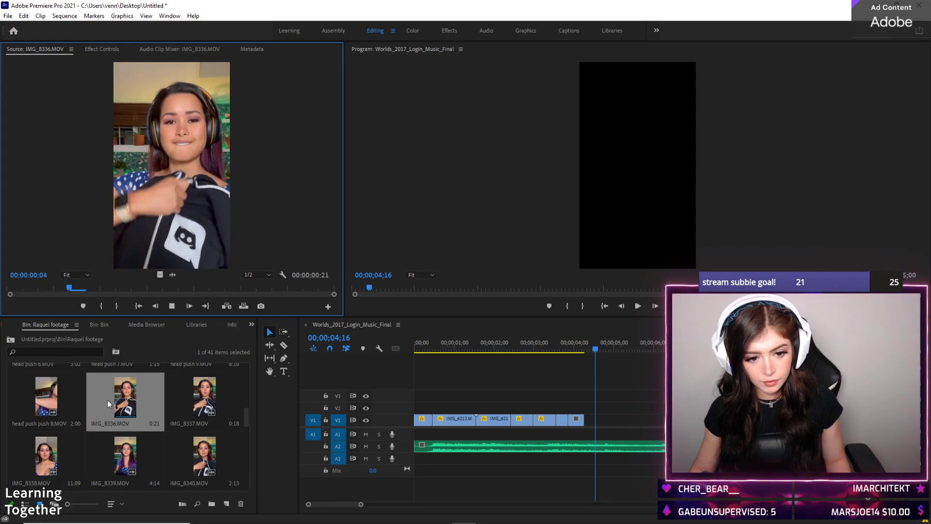
{"action": "left_click_drag", "start_coordinate": [123, 399], "coordinate": [586, 419]}
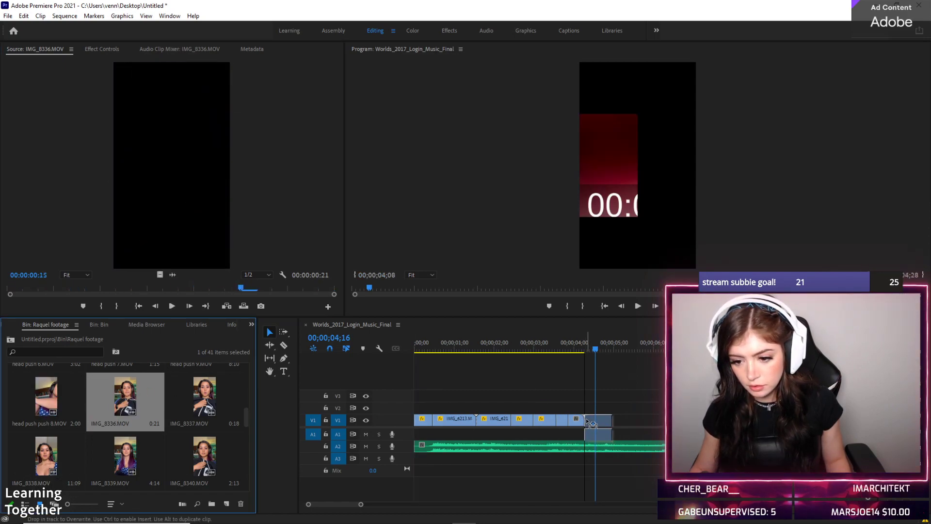
Preview IMG_8337.MOV and put it on V1 in place of the IMG_8336.MOV clip
{"action": "left_click", "coordinate": [191, 383]}
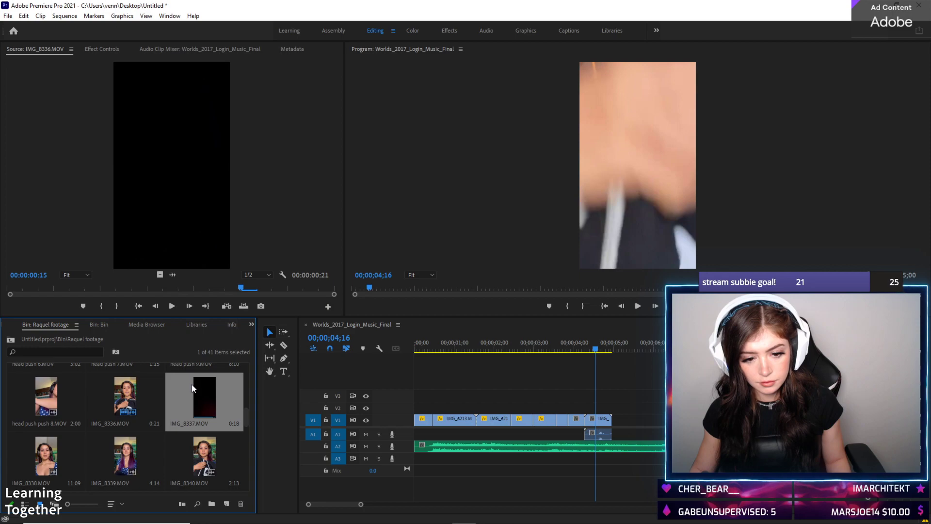
{"action": "double_click", "coordinate": [204, 389]}
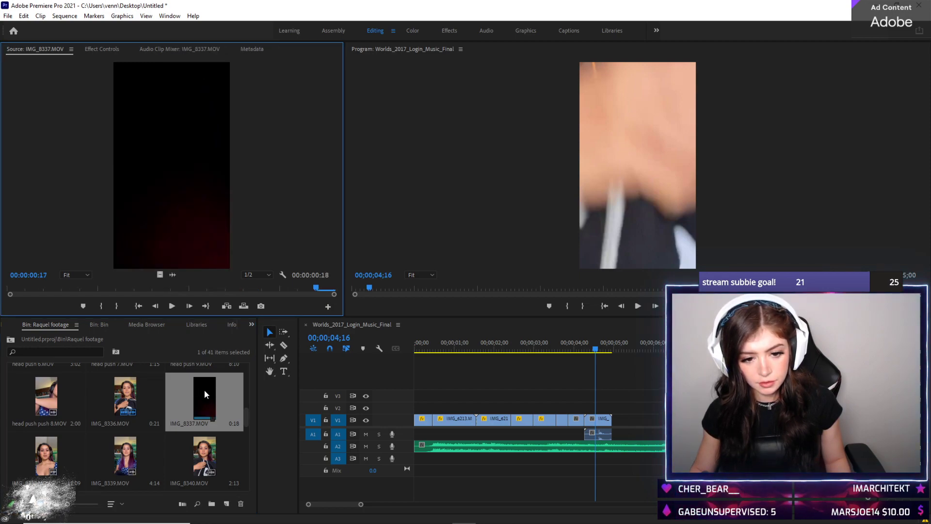
{"action": "key", "text": "space"}
{"action": "key", "text": "space"}
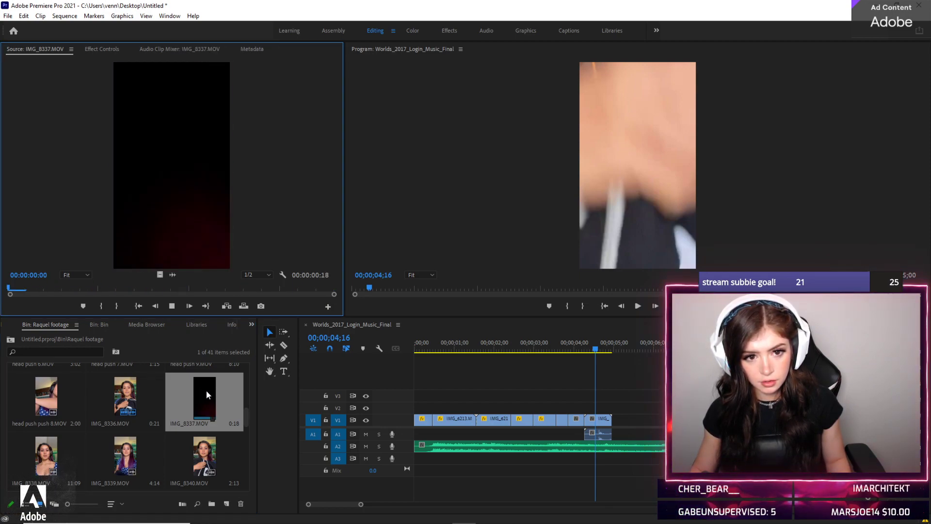
{"action": "left_click_drag", "start_coordinate": [206, 390], "coordinate": [590, 423]}
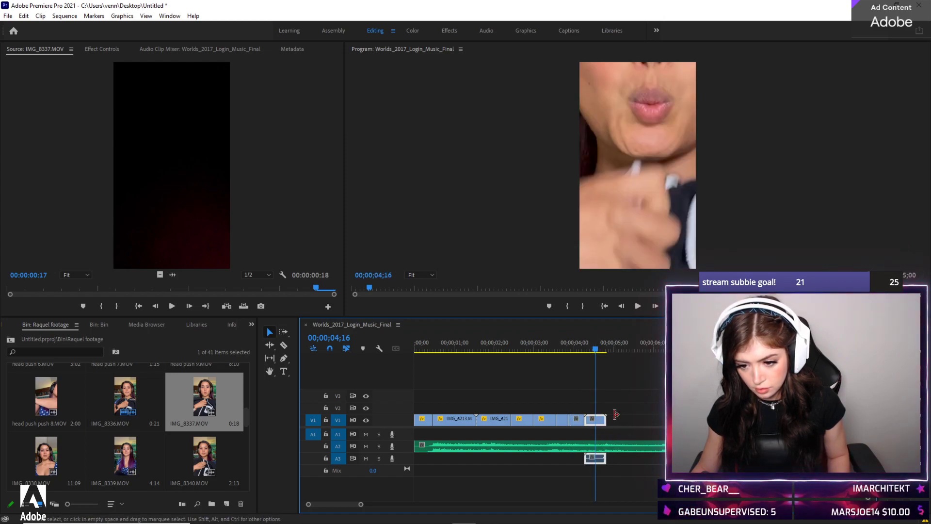
Unlink the IMG_8337.MOV clip's audio from its video and scale the video to the frame size
{"action": "right_click", "coordinate": [596, 457]}
{"action": "key", "text": "Escape"}
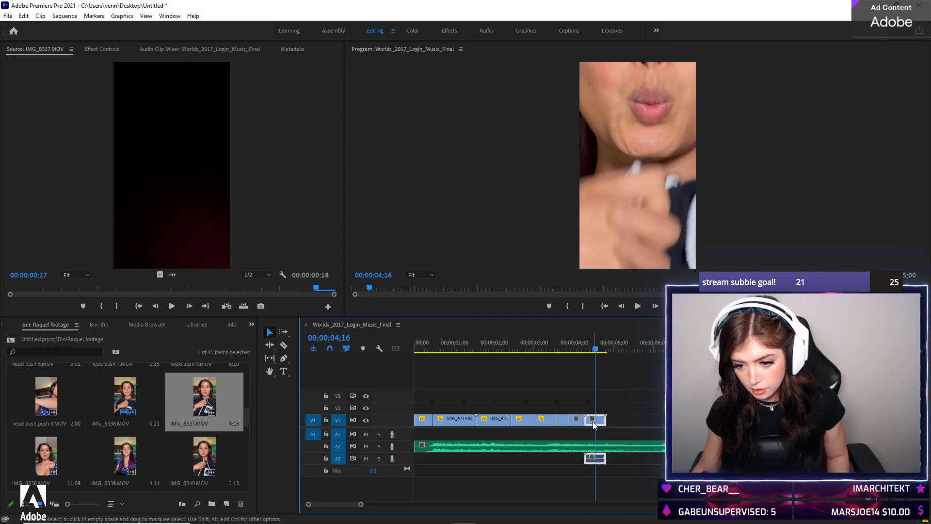
{"action": "right_click", "coordinate": [592, 421]}
{"action": "left_click", "coordinate": [618, 183]}
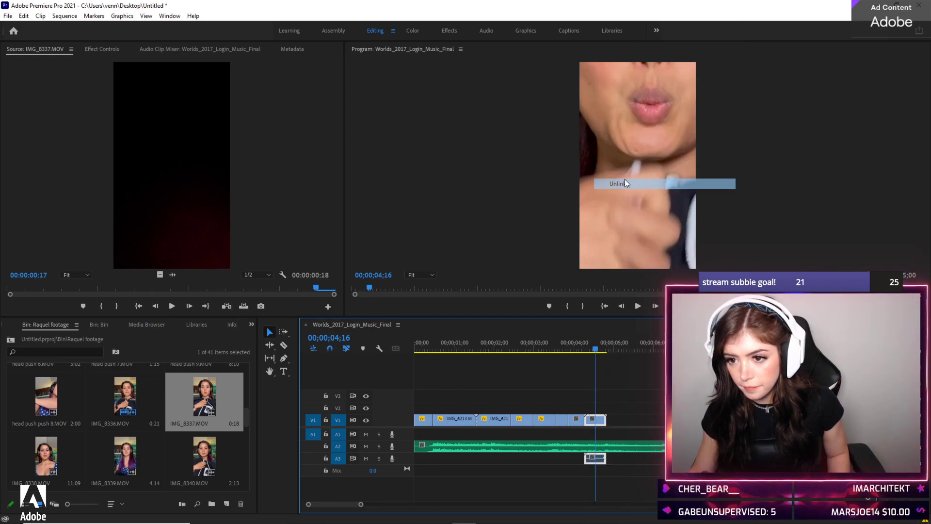
{"action": "right_click", "coordinate": [594, 420]}
{"action": "key", "text": "Escape"}
{"action": "right_click", "coordinate": [599, 422]}
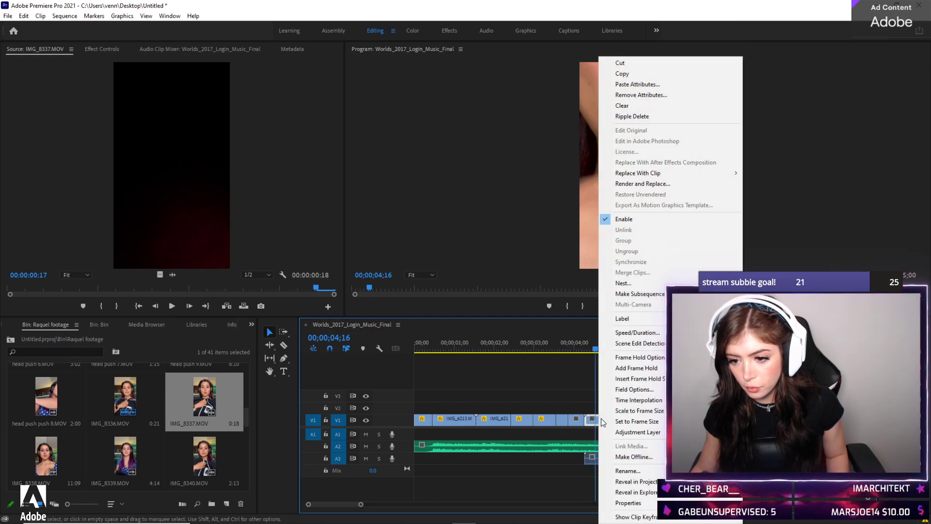
{"action": "left_click", "coordinate": [645, 410]}
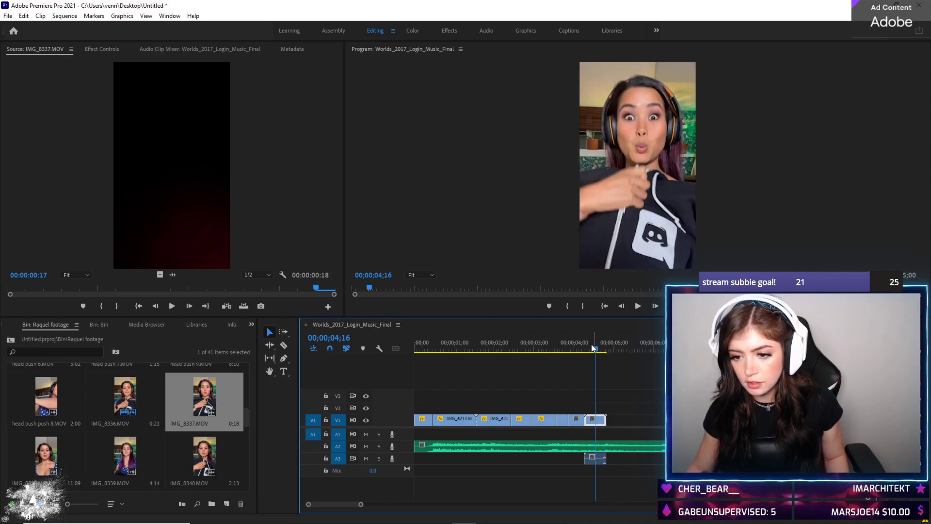
Reverse the speed of the IMG_8337.MOV clip on V1 and play the result in the sequence
{"action": "key", "text": "space"}
{"action": "right_click", "coordinate": [596, 419]}
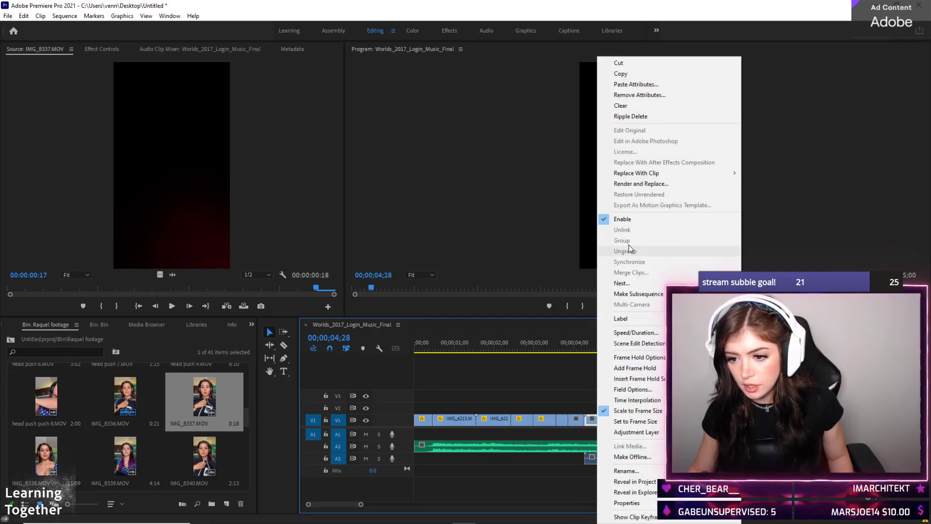
{"action": "left_click", "coordinate": [626, 332]}
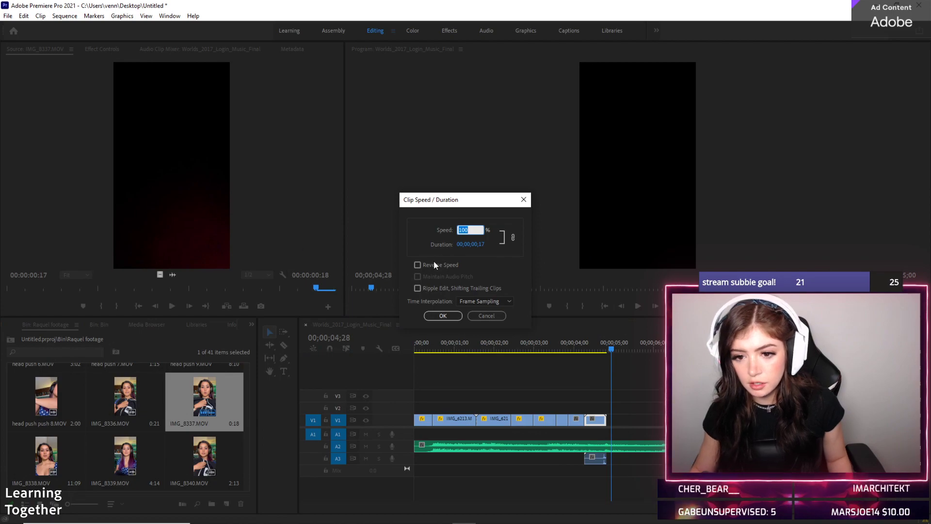
{"action": "left_click", "coordinate": [444, 316]}
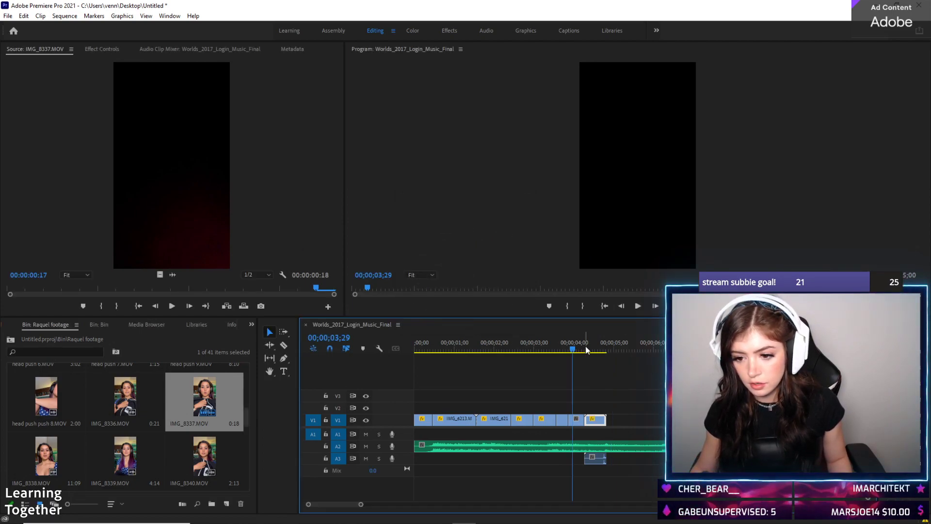
{"action": "left_click", "coordinate": [584, 346]}
{"action": "key", "text": "space"}
{"action": "key", "text": "space"}
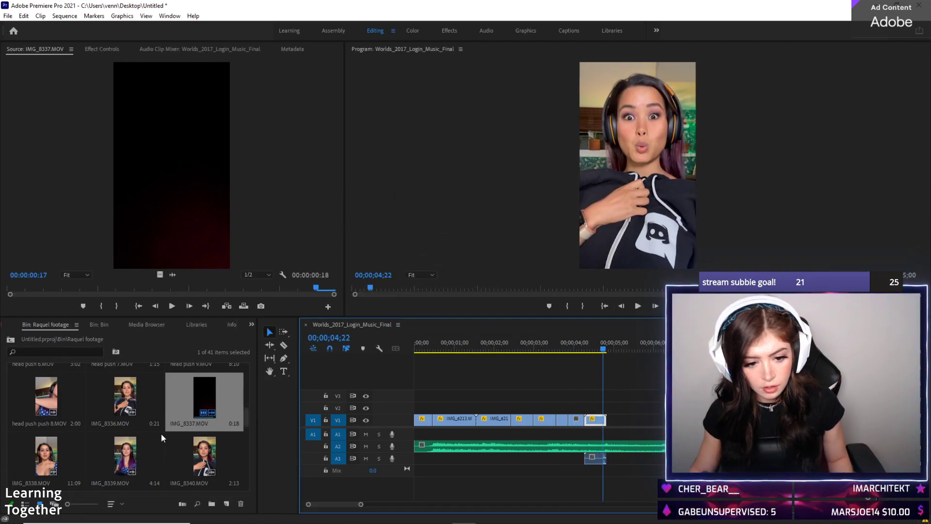
Preview sweater 7.MOV, sweater 6.MOV, sweater 4.MOV, sweater 3.MOV and sweater 2.MOV to compare their motion with the reversed clip
{"action": "scroll", "coordinate": [179, 453], "scroll_direction": "down", "scroll_amount": 5}
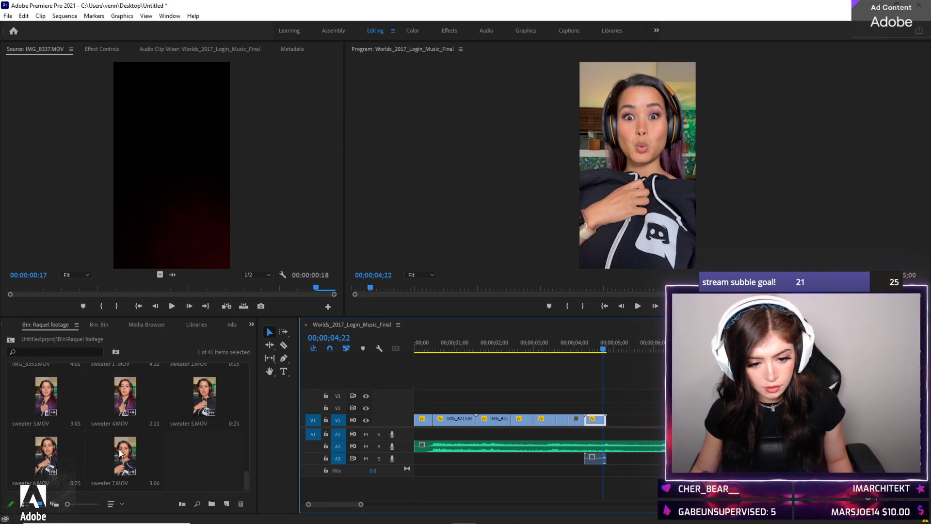
{"action": "double_click", "coordinate": [120, 453]}
{"action": "double_click", "coordinate": [42, 462]}
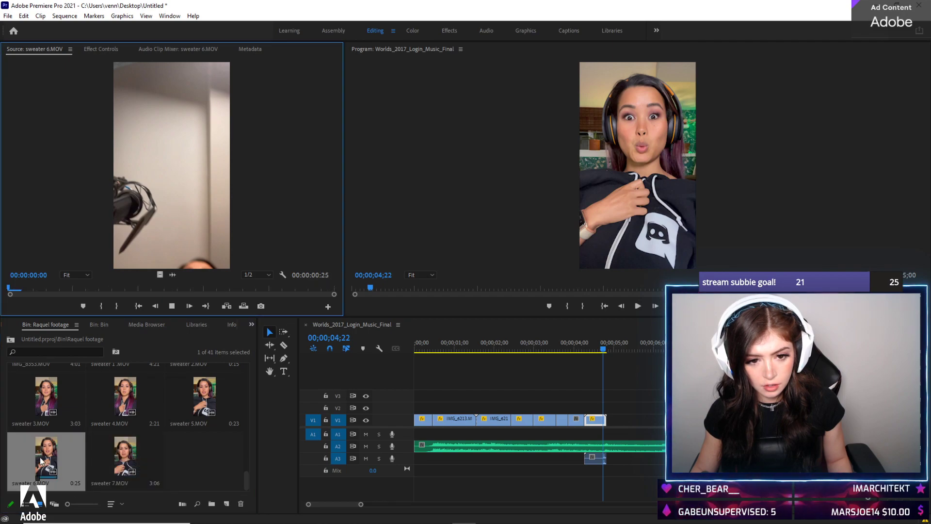
{"action": "double_click", "coordinate": [124, 413]}
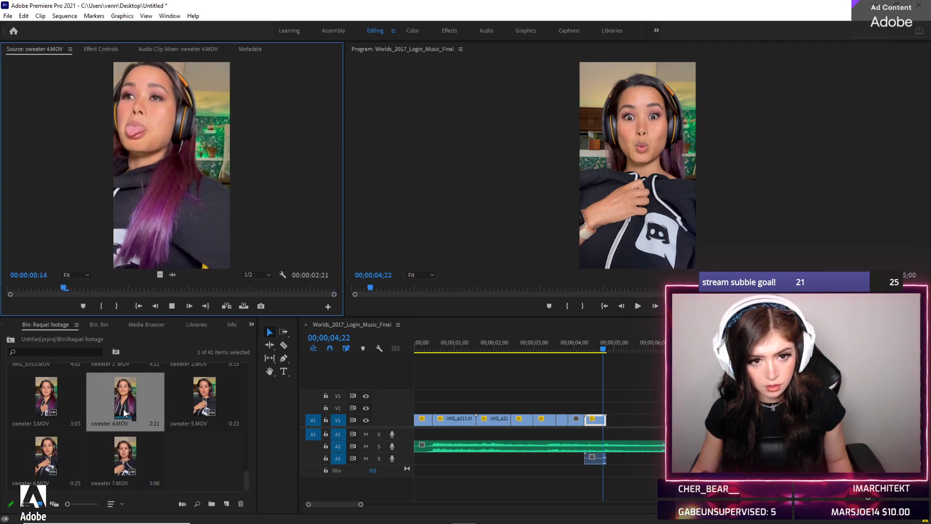
{"action": "double_click", "coordinate": [50, 403]}
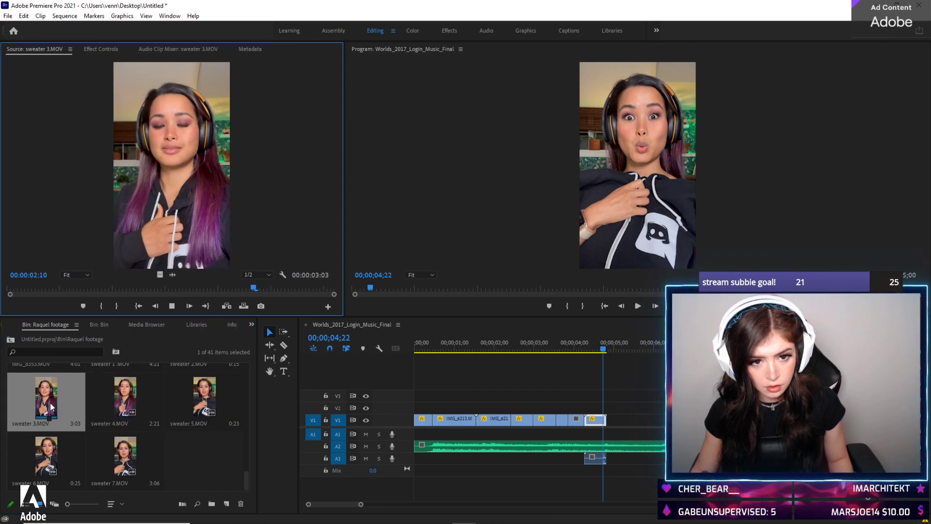
{"action": "scroll", "coordinate": [167, 391], "scroll_direction": "up", "scroll_amount": 1}
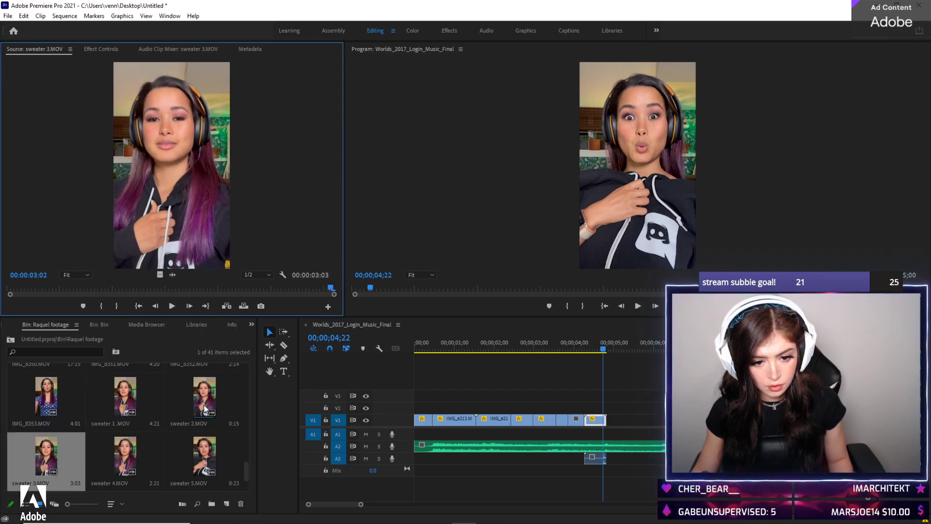
{"action": "double_click", "coordinate": [204, 405]}
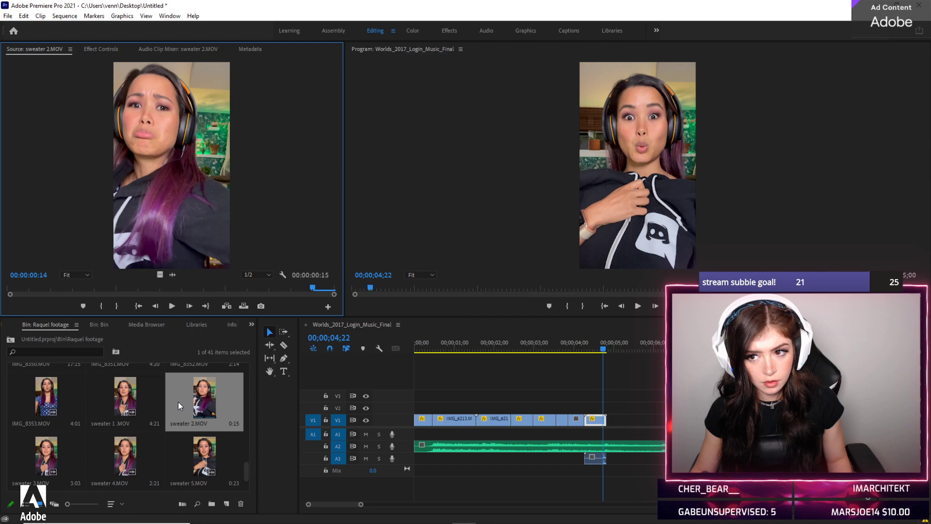
{"action": "double_click", "coordinate": [187, 393]}
{"action": "key", "text": "space"}
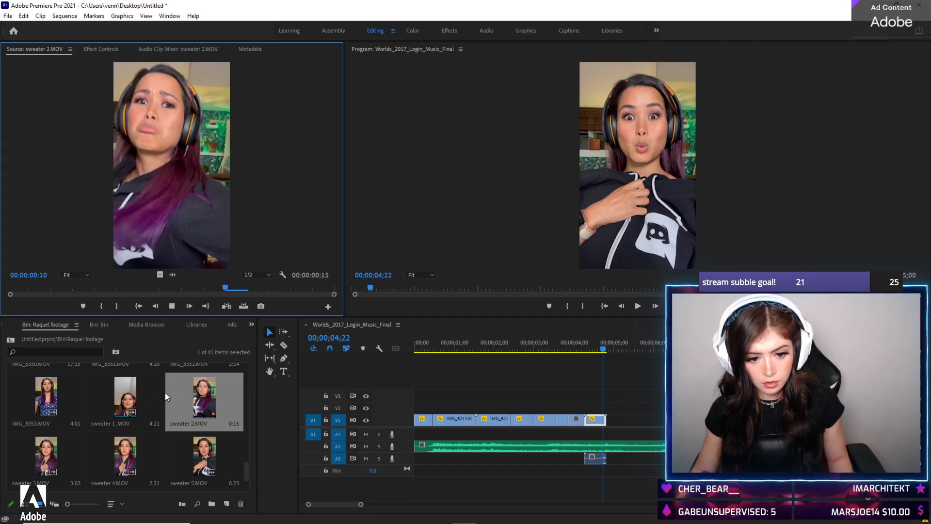
Preview IMG_8337.MOV and IMG_8340.MOV to compare the sweater movement in both
{"action": "scroll", "coordinate": [161, 400], "scroll_direction": "up", "scroll_amount": 5}
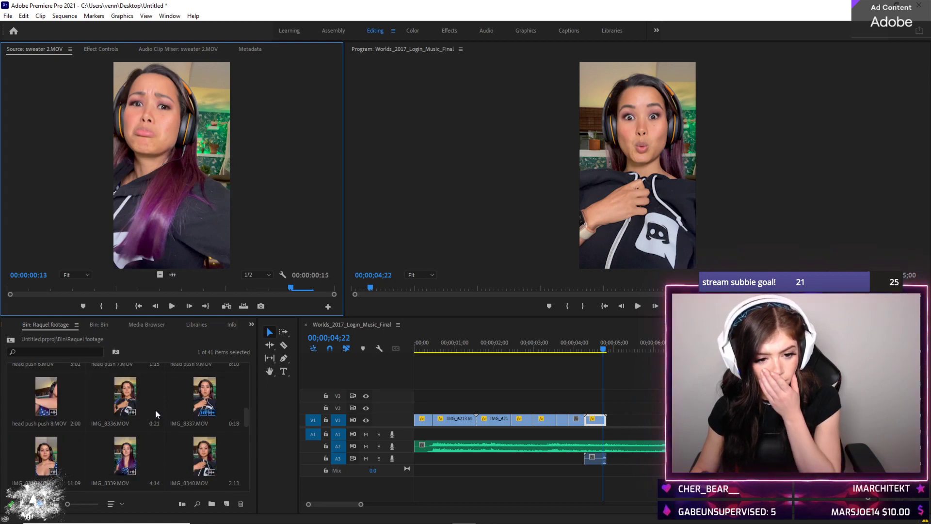
{"action": "double_click", "coordinate": [202, 392]}
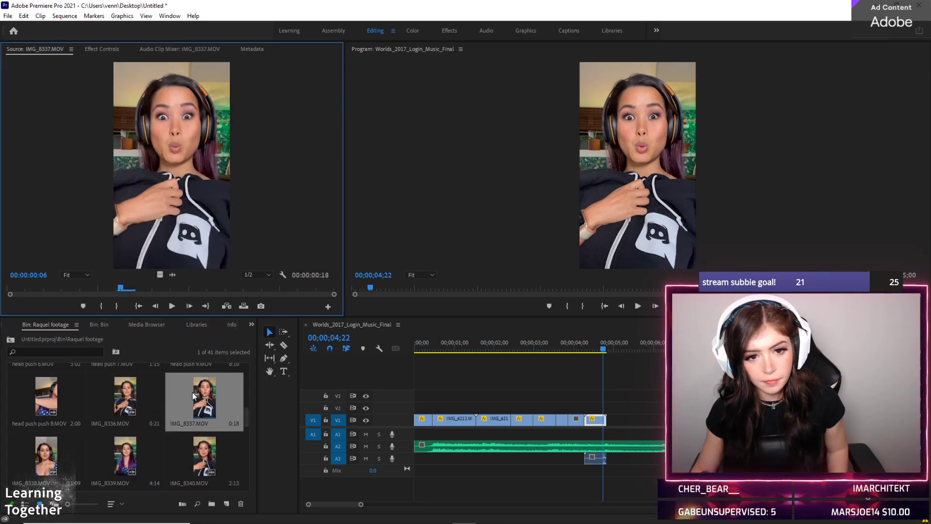
{"action": "double_click", "coordinate": [193, 459]}
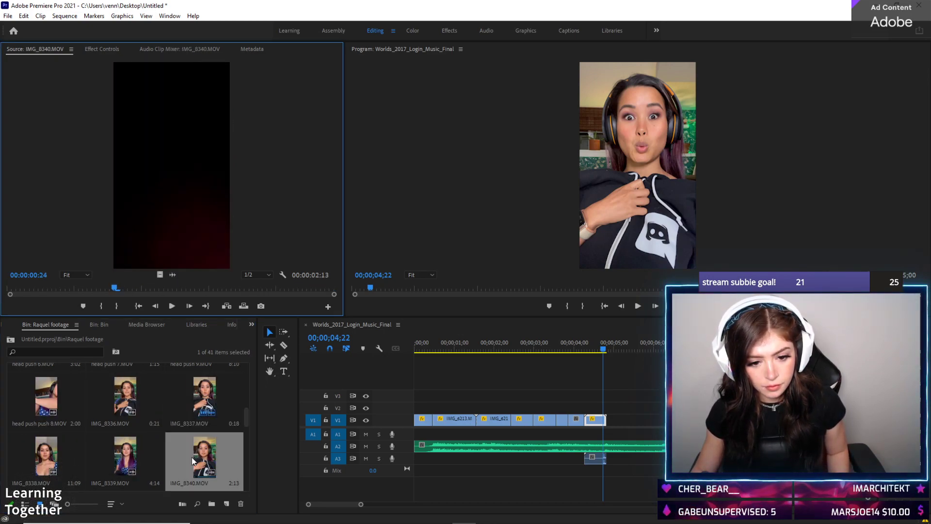
{"action": "key", "text": "space"}
Replay the original IMG_8337.MOV and check the reversed version at the end of the sequence
{"action": "key", "text": "space"}
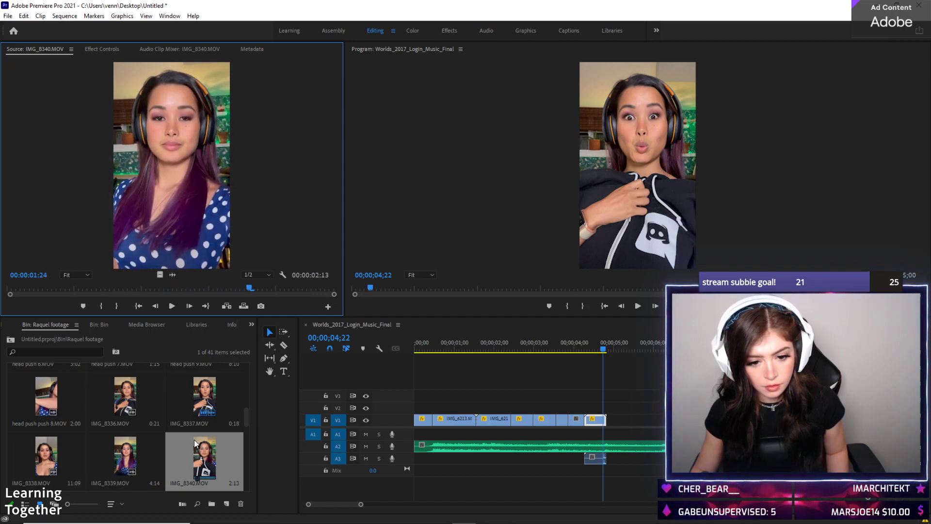
{"action": "double_click", "coordinate": [200, 398]}
{"action": "key", "text": "space"}
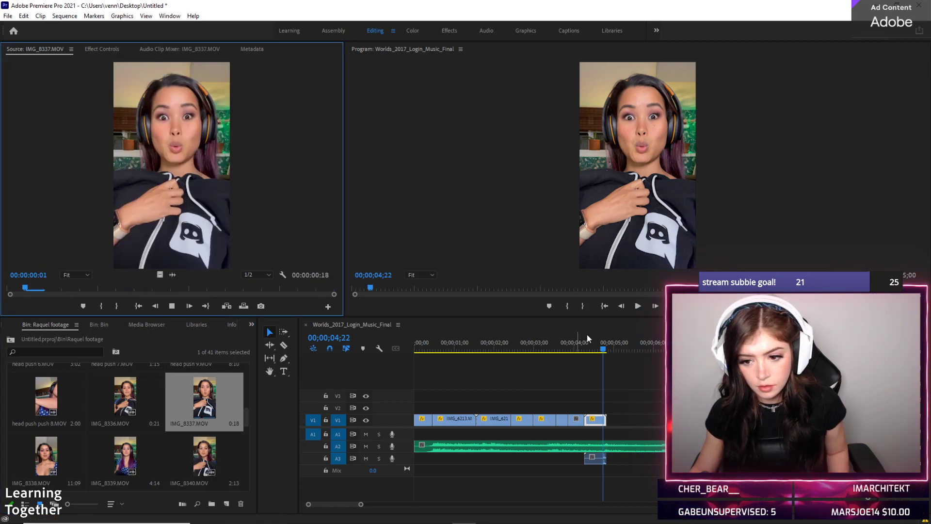
{"action": "left_click", "coordinate": [587, 349]}
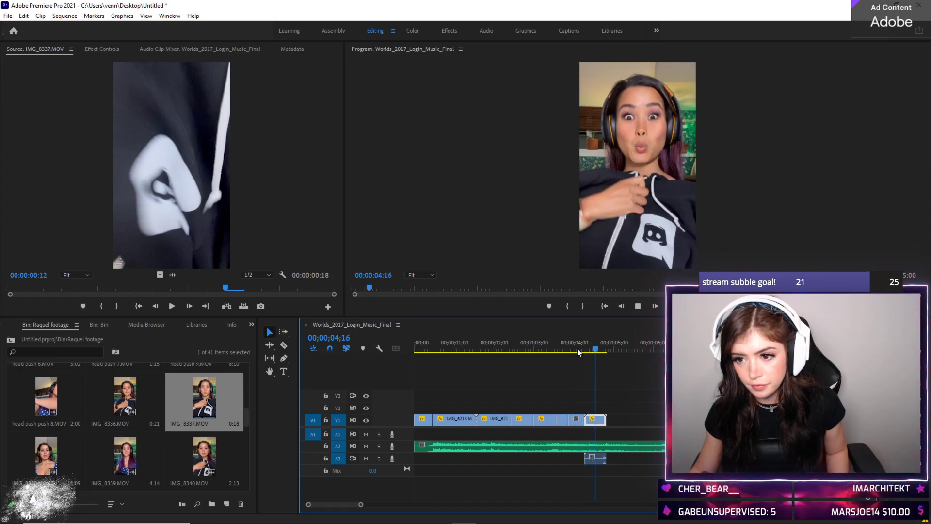
{"action": "key", "text": "space"}
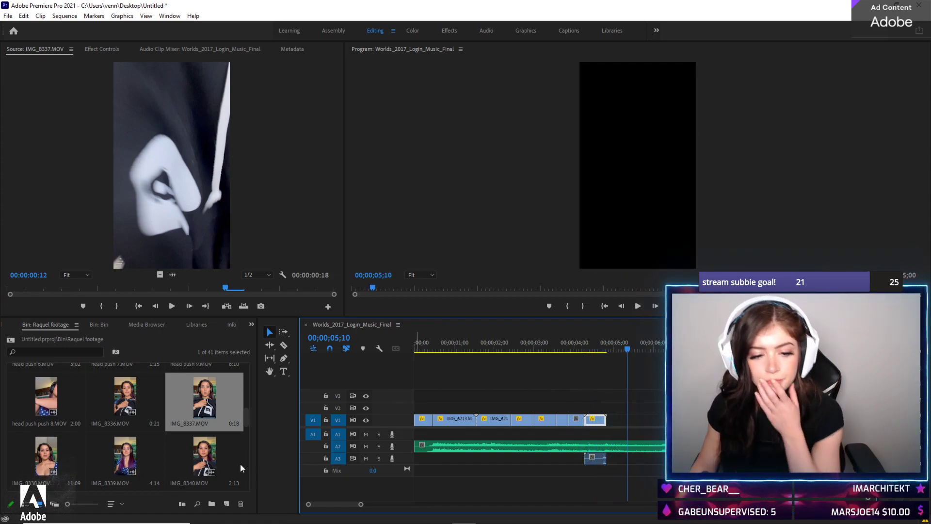
Remove the IMG_8337.MOV video and audio from the end of the sequence and return to the project's top-level bins
{"action": "scroll", "coordinate": [241, 468], "scroll_direction": "up", "scroll_amount": 1}
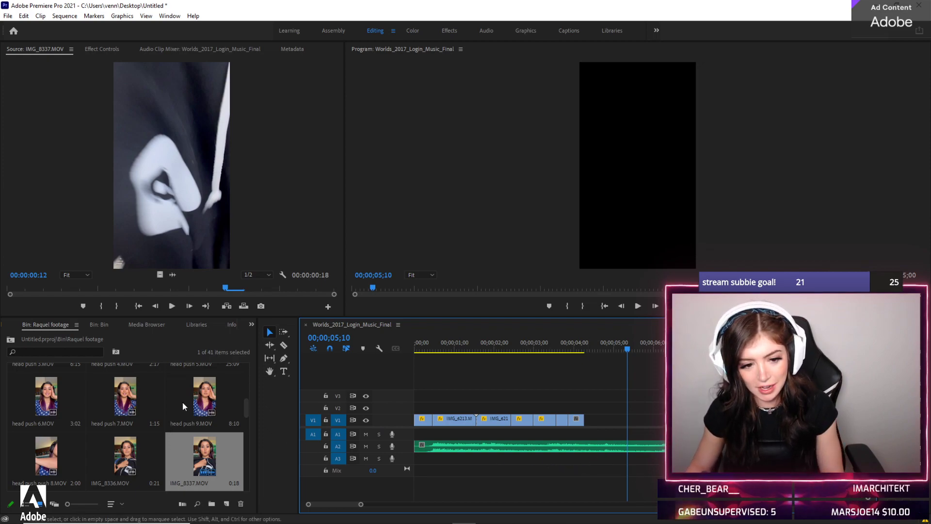
{"action": "left_click", "coordinate": [154, 328]}
{"action": "scroll", "coordinate": [32, 332], "scroll_direction": "up", "scroll_amount": 4}
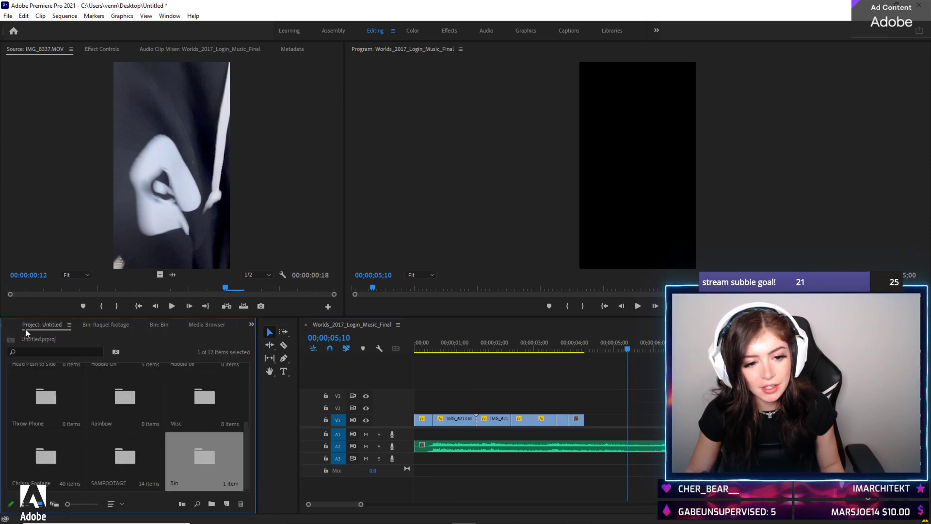
Open the 40-item footage bin and preview IMG_6219.MOV, IMG_6220.MOV, IMG_6216.MOV and IMG_6217.MOV
{"action": "left_click", "coordinate": [133, 399]}
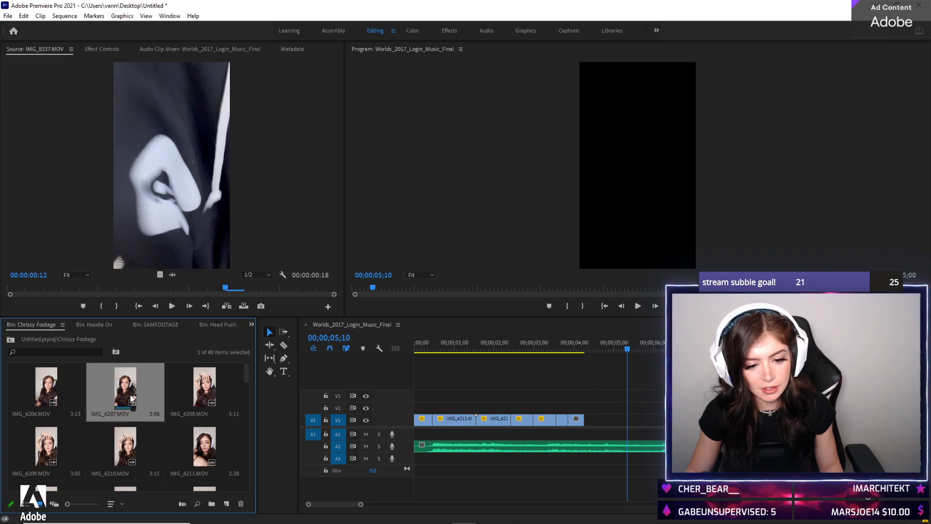
{"action": "double_click", "coordinate": [134, 450]}
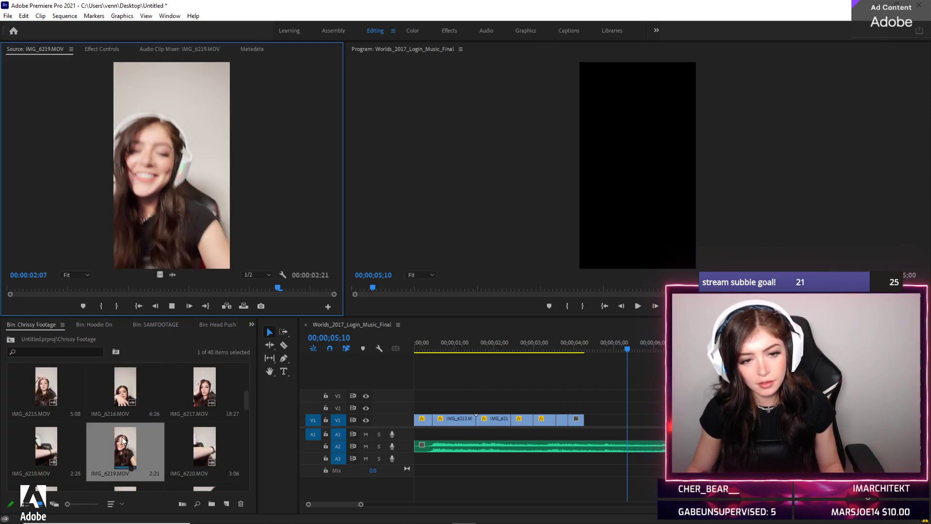
{"action": "double_click", "coordinate": [196, 437]}
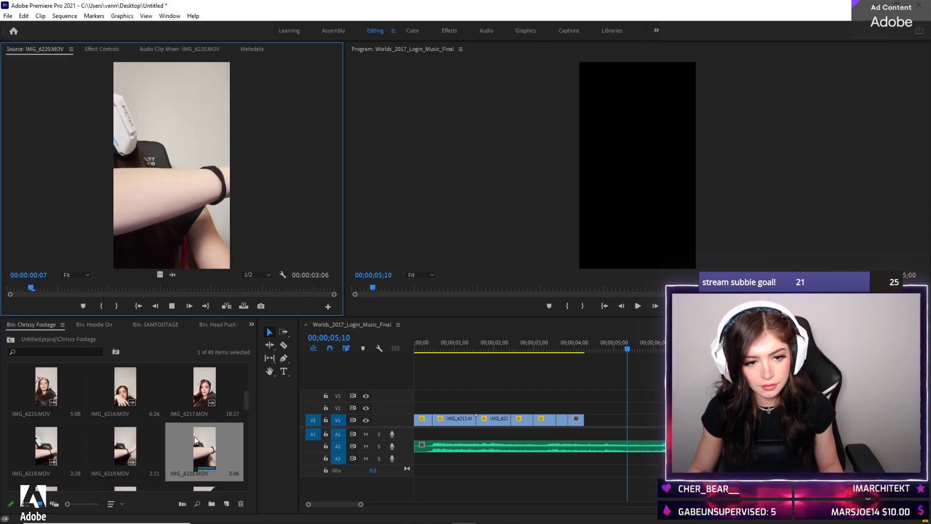
{"action": "key", "text": "space"}
{"action": "double_click", "coordinate": [124, 384]}
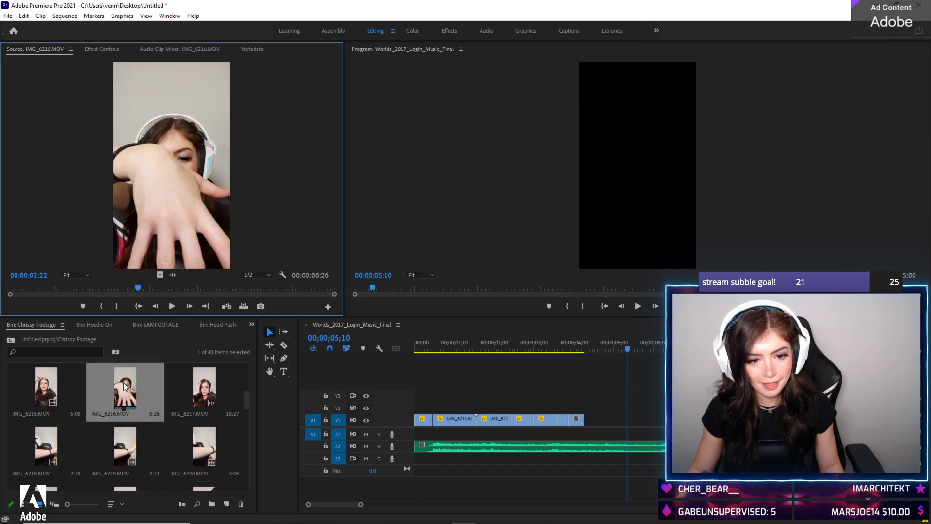
{"action": "double_click", "coordinate": [191, 384]}
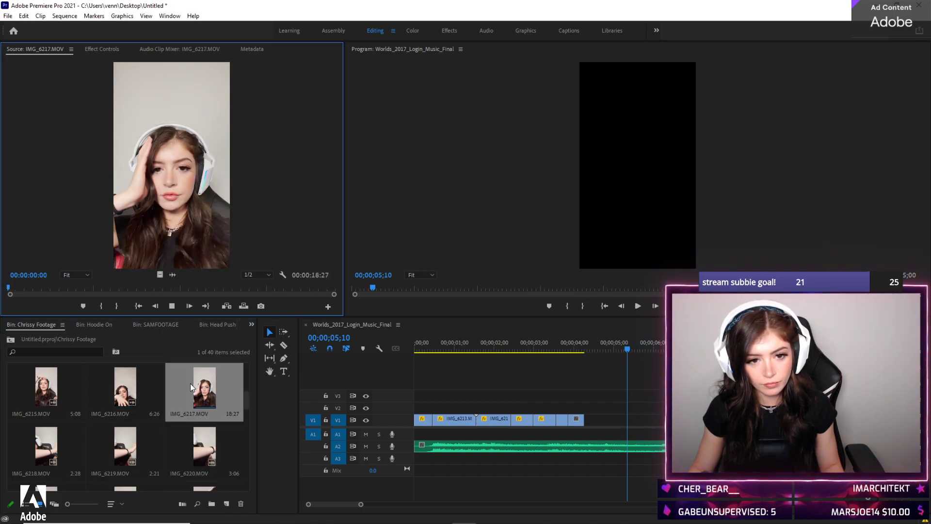
{"action": "key", "text": "space"}
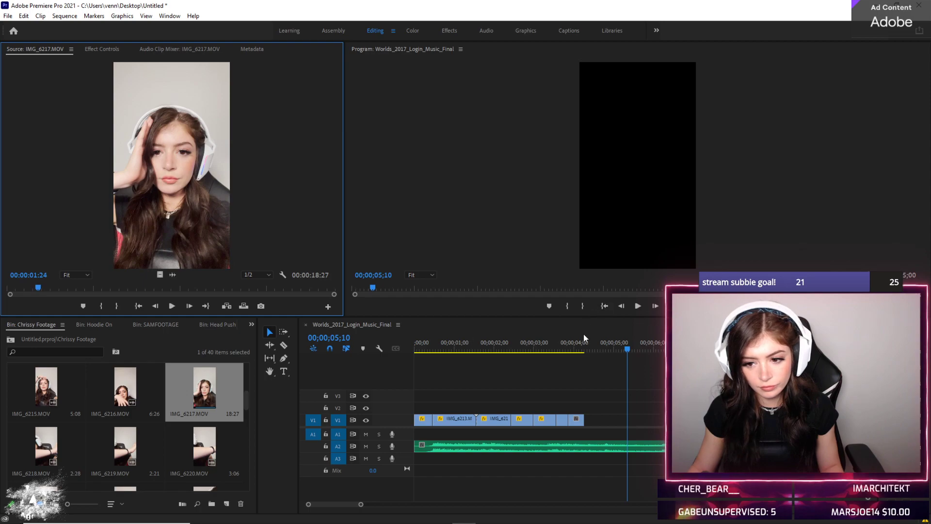
Replay the end of the sequence and compare its motion with IMG_6217.MOV, IMG_6216.MOV and IMG_6218.MOV
{"action": "left_click", "coordinate": [577, 347]}
{"action": "key", "text": "space"}
{"action": "left_click", "coordinate": [560, 345]}
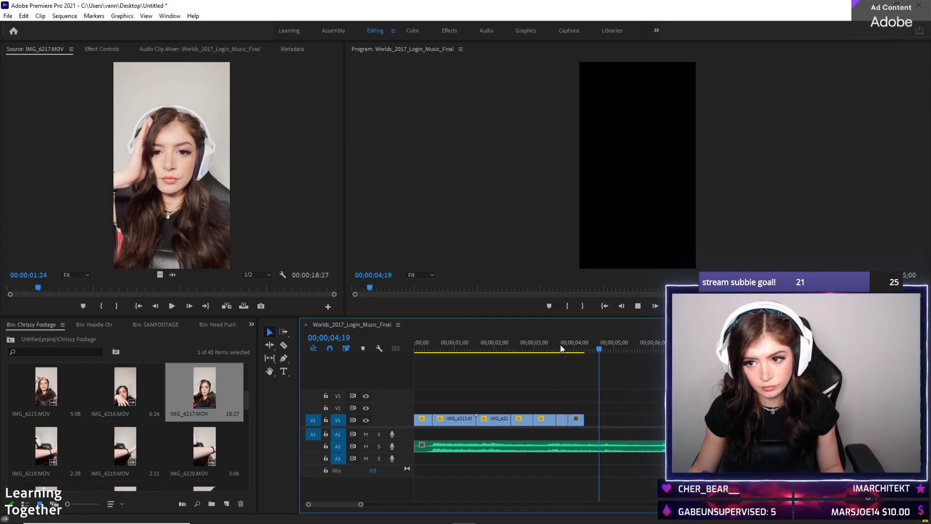
{"action": "double_click", "coordinate": [206, 386]}
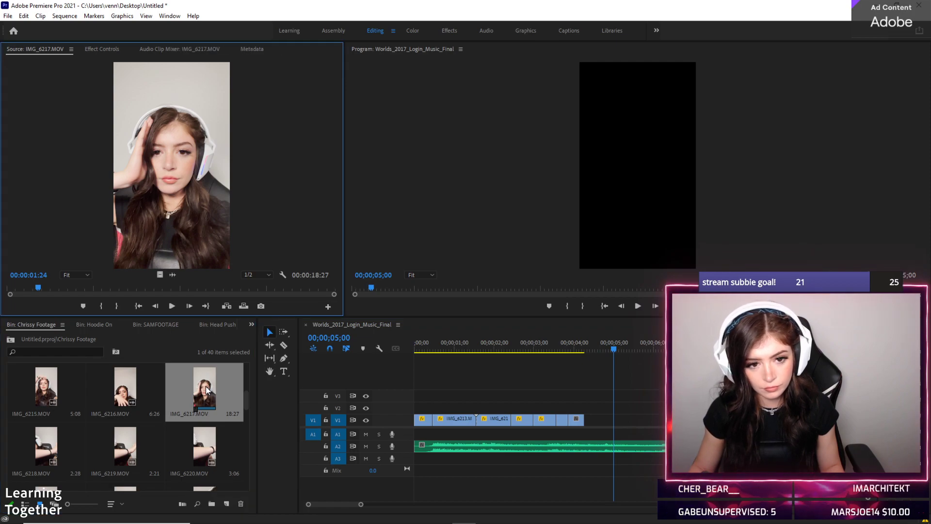
{"action": "key", "text": "space"}
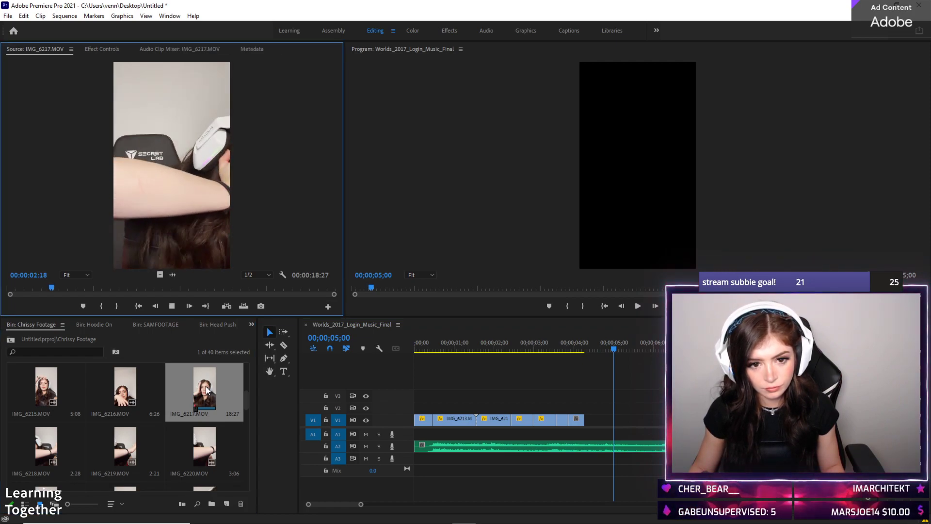
{"action": "double_click", "coordinate": [124, 374]}
{"action": "key", "text": "space"}
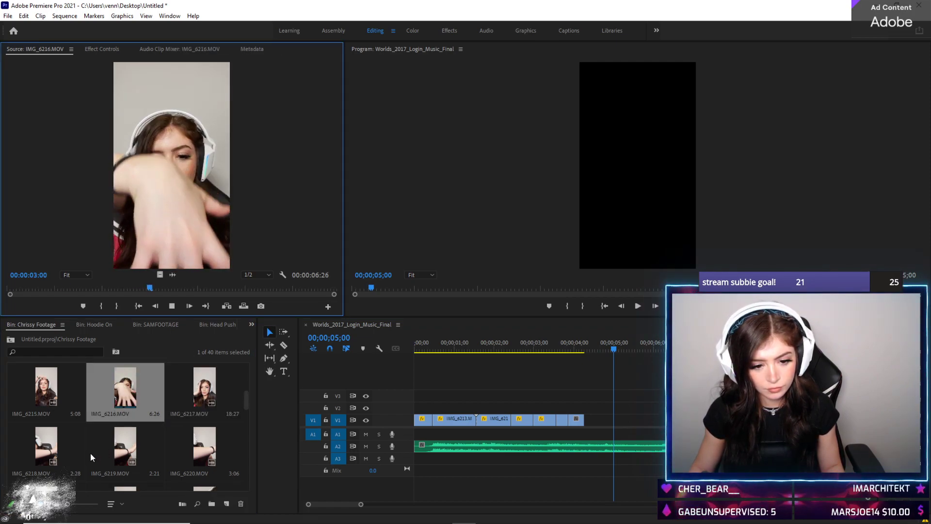
{"action": "double_click", "coordinate": [47, 454]}
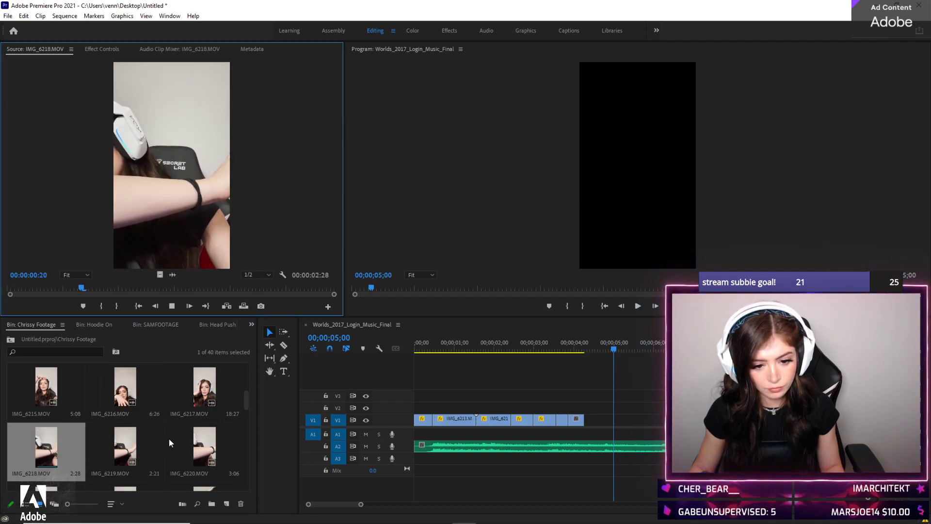
Preview IMG_6223.MOV, IMG_6225.MOV and IMG_6224.MOV to look for a matching arm movement
{"action": "scroll", "coordinate": [189, 421], "scroll_direction": "up", "scroll_amount": 3}
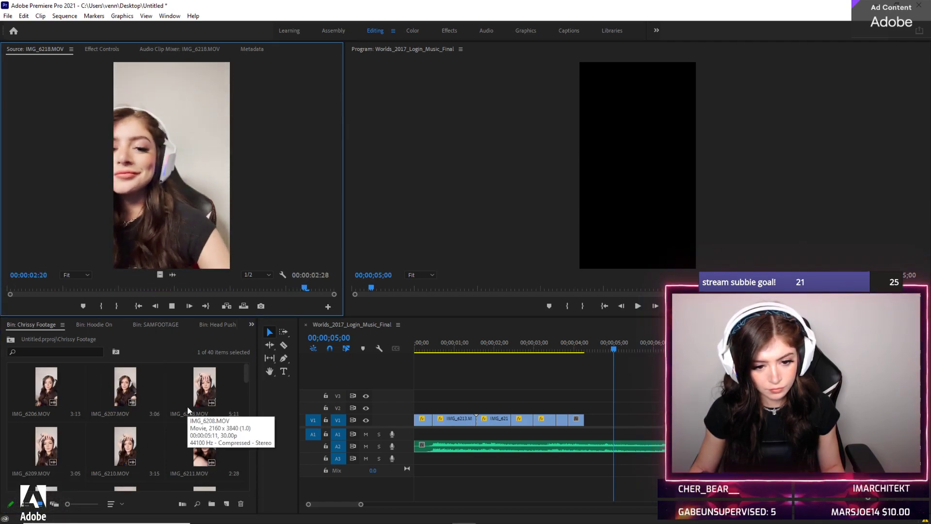
{"action": "scroll", "coordinate": [185, 406], "scroll_direction": "down", "scroll_amount": 6}
{"action": "scroll", "coordinate": [209, 412], "scroll_direction": "up", "scroll_amount": 1}
{"action": "double_click", "coordinate": [202, 393]}
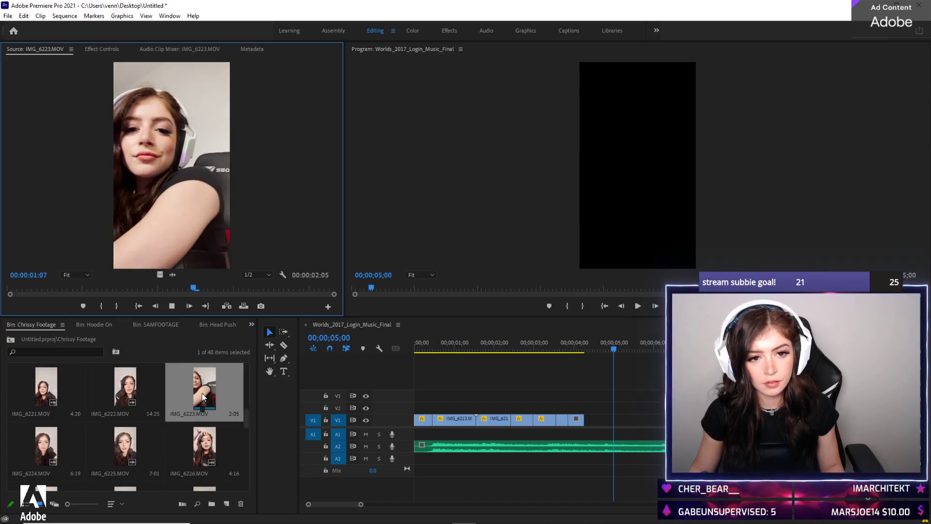
{"action": "double_click", "coordinate": [129, 440]}
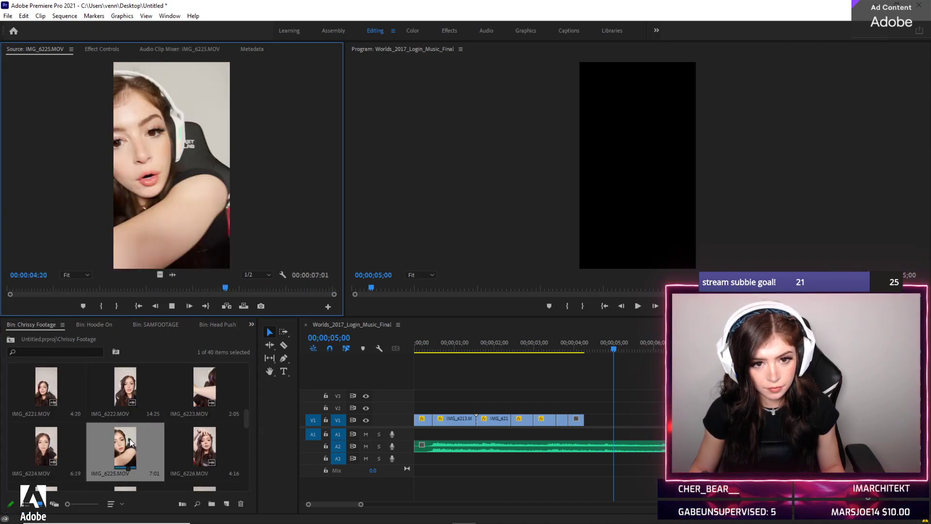
{"action": "double_click", "coordinate": [44, 438]}
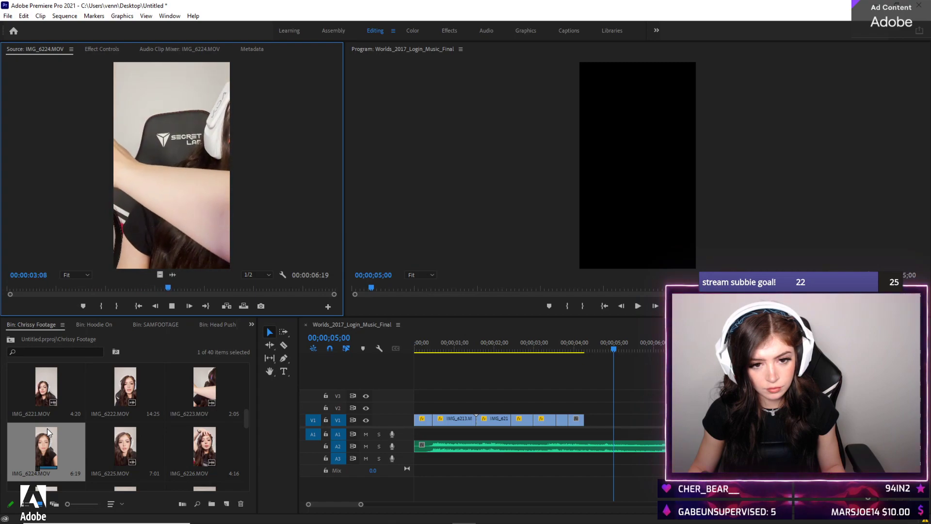
Preview IMG_6234.MOV, IMG_6237.MOV, IMG_6239.MOV and IMG_6236.MOV as candidates for the next transition
{"action": "scroll", "coordinate": [176, 442], "scroll_direction": "down", "scroll_amount": 3}
{"action": "double_click", "coordinate": [134, 440]}
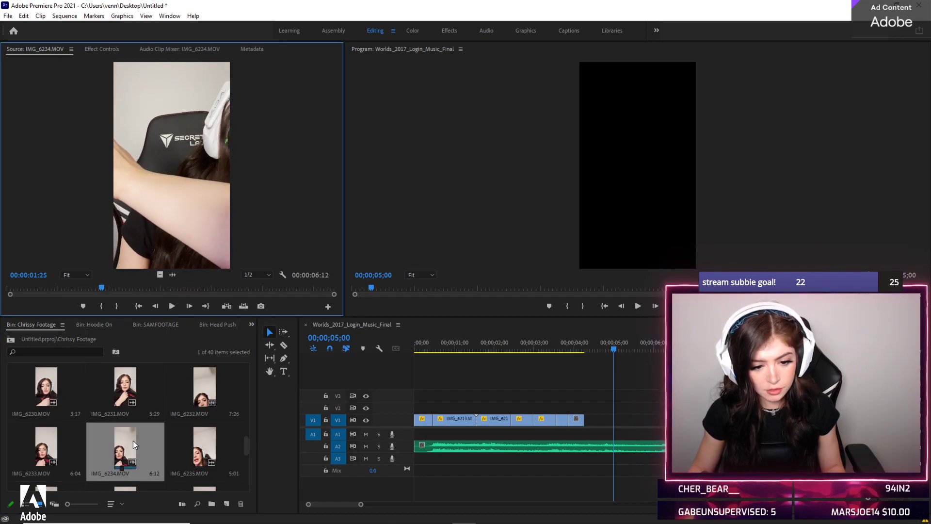
{"action": "scroll", "coordinate": [129, 442], "scroll_direction": "down", "scroll_amount": 1}
{"action": "double_click", "coordinate": [124, 445]}
{"action": "double_click", "coordinate": [125, 447]}
{"action": "key", "text": "space"}
{"action": "double_click", "coordinate": [200, 438]}
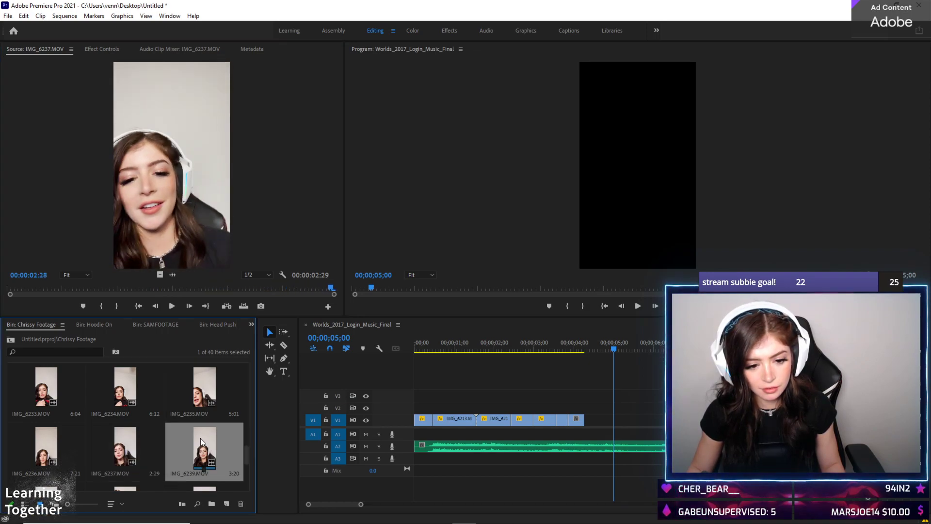
{"action": "key", "text": "space"}
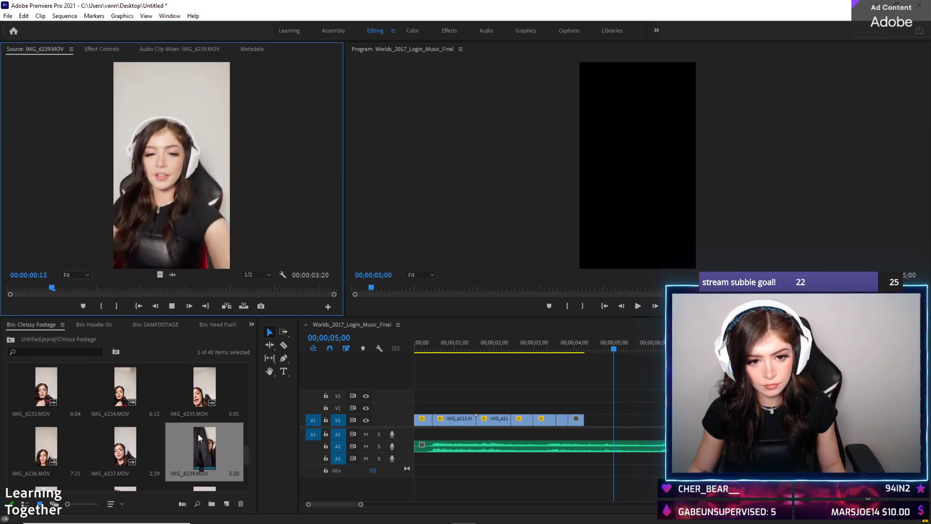
{"action": "double_click", "coordinate": [51, 446]}
{"action": "key", "text": "space"}
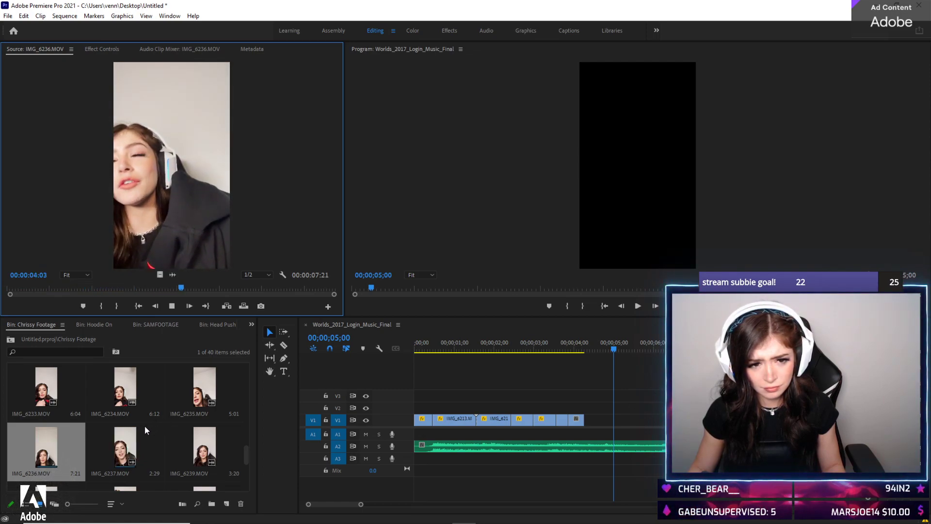
Preview IMG_6240.MOV, IMG_6241.MOV and IMG_6242.MOV to check how each movement starts and ends
{"action": "scroll", "coordinate": [136, 452], "scroll_direction": "down", "scroll_amount": 1}
{"action": "double_click", "coordinate": [56, 441]}
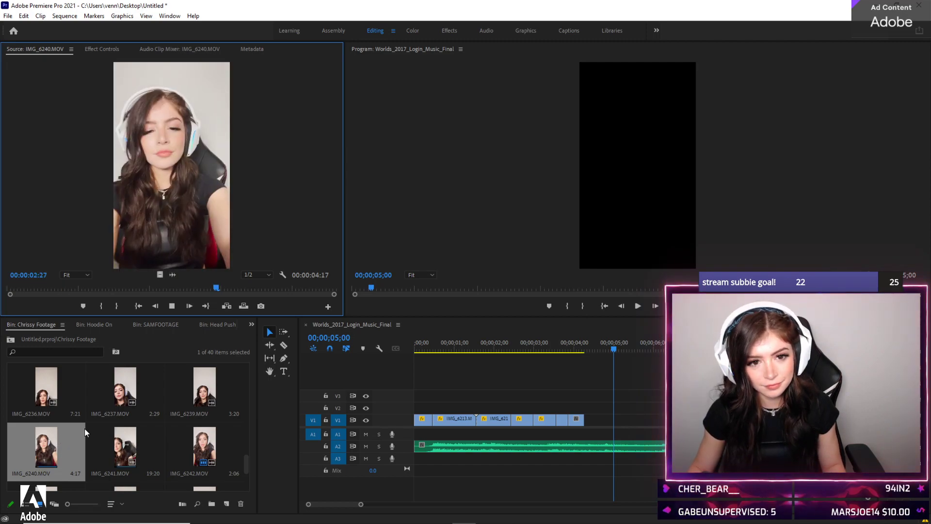
{"action": "key", "text": "space"}
{"action": "double_click", "coordinate": [125, 442]}
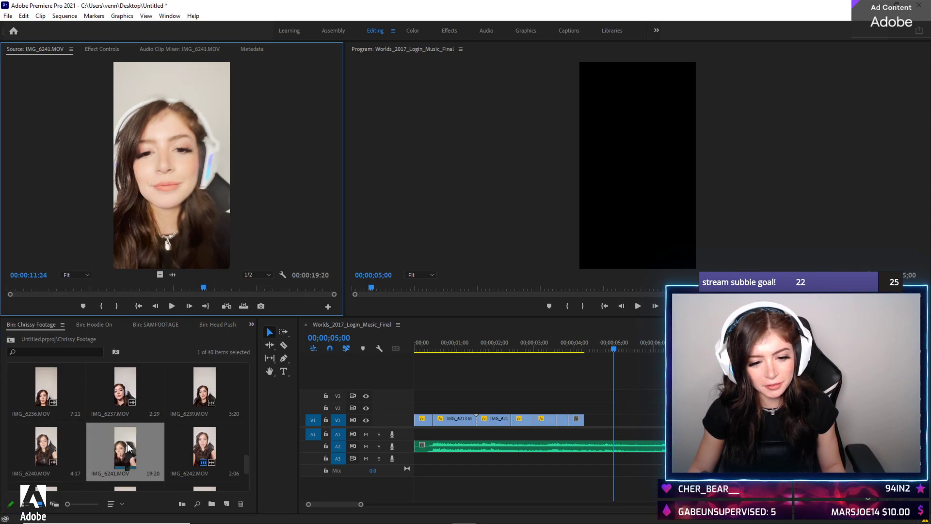
{"action": "double_click", "coordinate": [182, 443]}
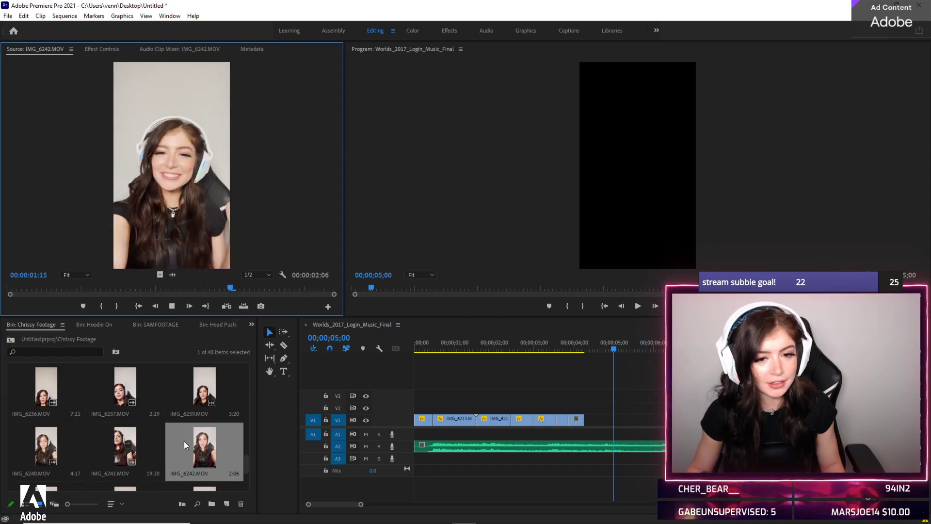
Preview IMG_6243.MOV and IMG_6244.MOV and examine their transition movements
{"action": "scroll", "coordinate": [173, 429], "scroll_direction": "down", "scroll_amount": 1}
{"action": "left_click", "coordinate": [43, 435]}
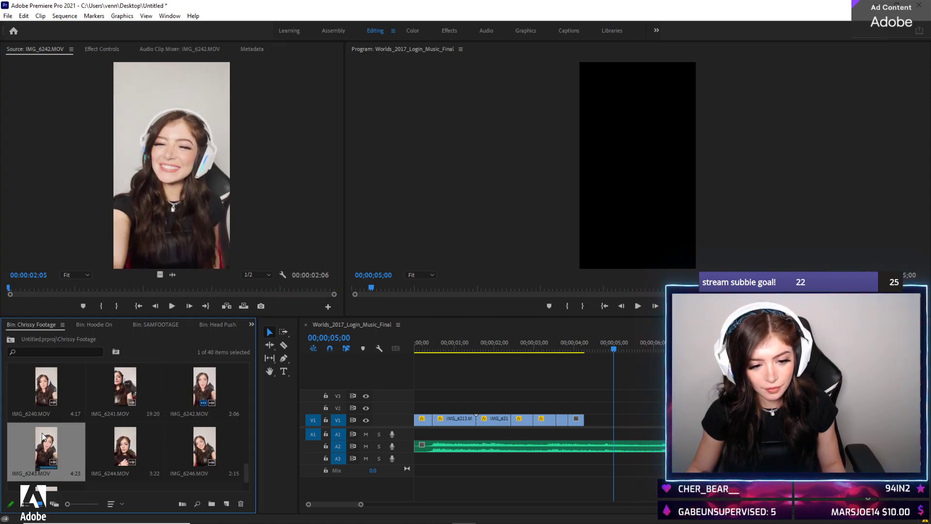
{"action": "double_click", "coordinate": [42, 436]}
{"action": "key", "text": "space"}
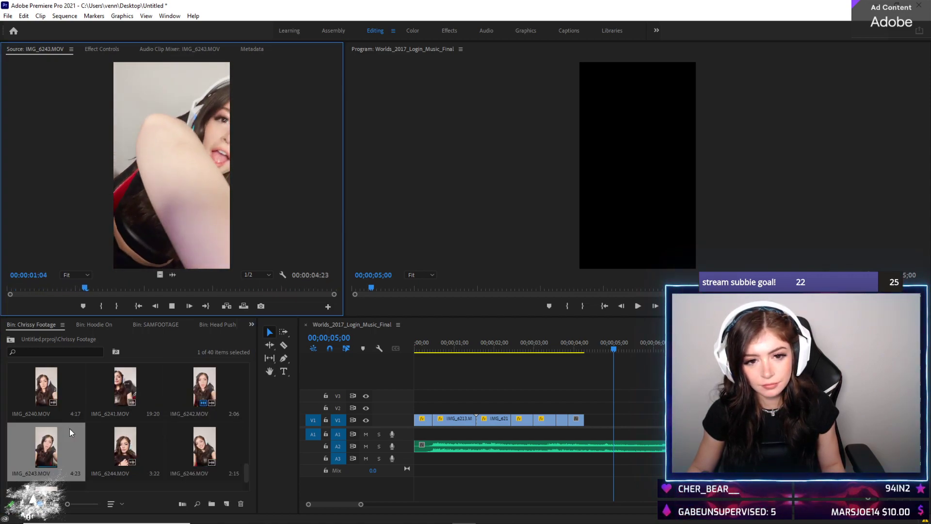
{"action": "double_click", "coordinate": [130, 435]}
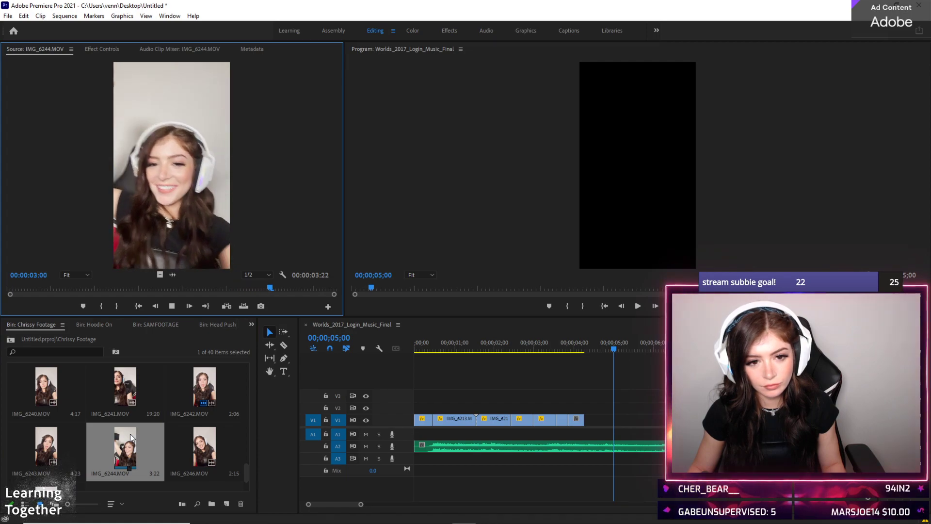
{"action": "key", "text": "space"}
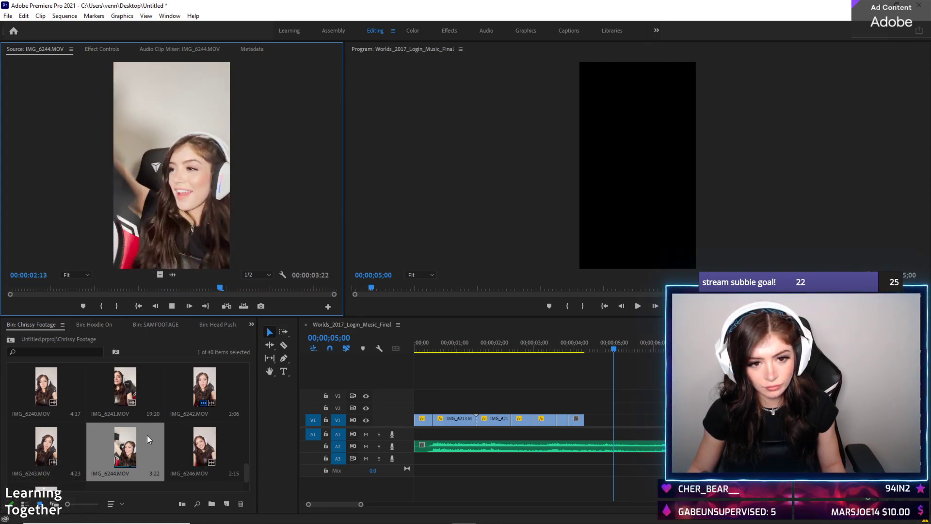
Place IMG_6244.MOV on track V1 at about 00;00;05;28, leaving a gap after the last clip
{"action": "left_click", "coordinate": [122, 448]}
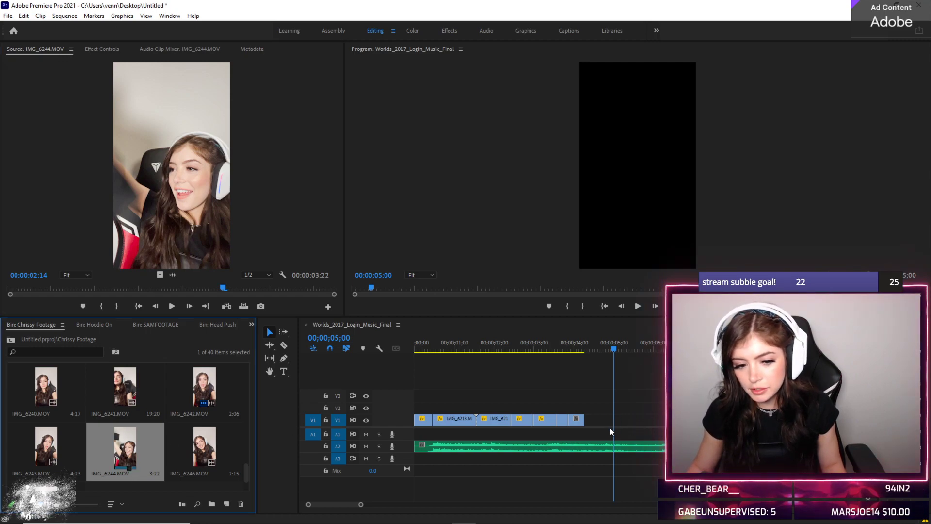
{"action": "left_click_drag", "start_coordinate": [138, 449], "coordinate": [719, 420]}
{"action": "left_click_drag", "start_coordinate": [657, 422], "coordinate": [655, 421]}
Preview IMG_6246.MOV, IMG_6208.MOV and IMG_6217.MOV to find a clip for the gap before IMG_6244.MOV
{"action": "double_click", "coordinate": [184, 452]}
{"action": "scroll", "coordinate": [150, 449], "scroll_direction": "up", "scroll_amount": 5}
{"action": "scroll", "coordinate": [126, 449], "scroll_direction": "up", "scroll_amount": 3}
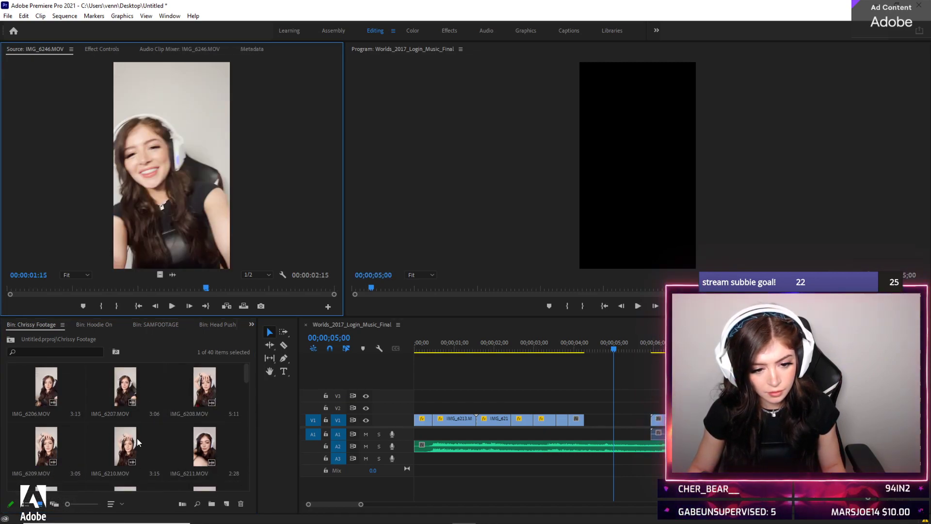
{"action": "left_click", "coordinate": [202, 392]}
{"action": "double_click", "coordinate": [202, 388]}
{"action": "scroll", "coordinate": [183, 412], "scroll_direction": "down", "scroll_amount": 3}
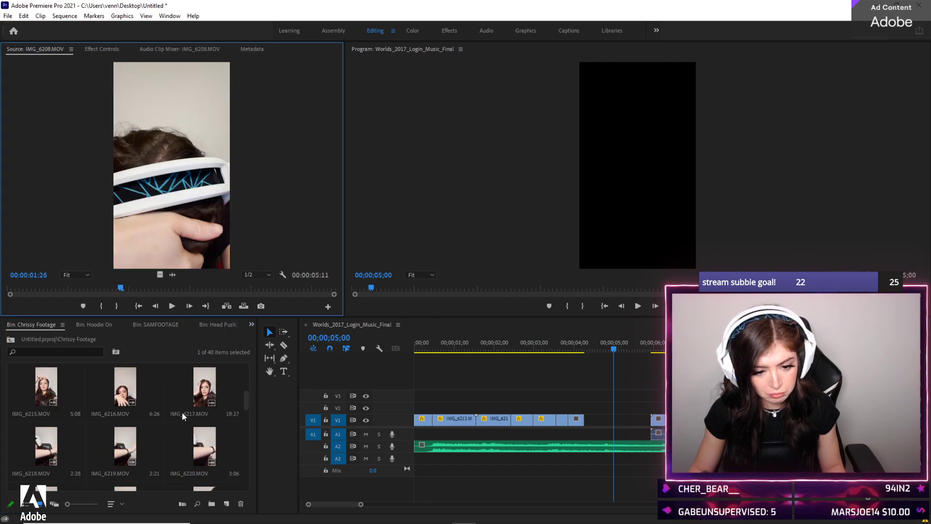
{"action": "double_click", "coordinate": [201, 390]}
{"action": "key", "text": "space"}
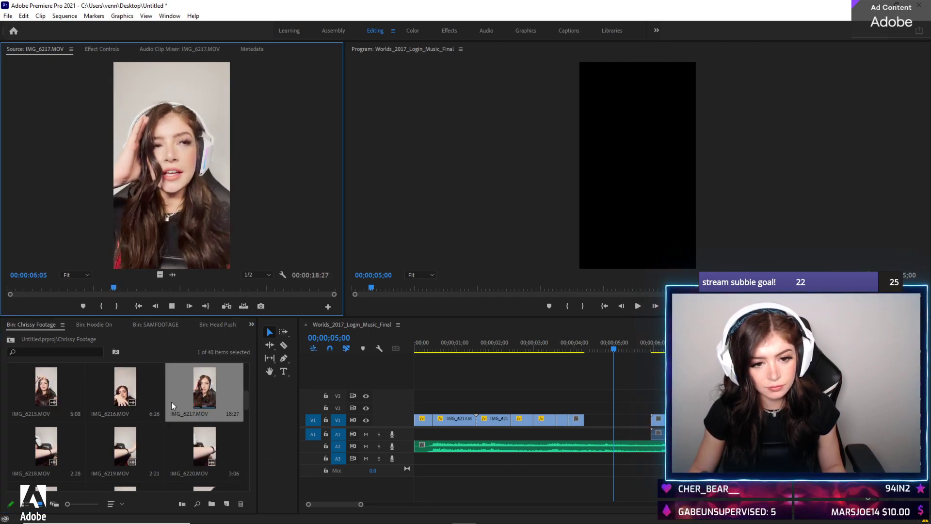
Preview IMG_6228.MOV and examine its hand movement toward the camera
{"action": "scroll", "coordinate": [168, 405], "scroll_direction": "down", "scroll_amount": 3}
{"action": "left_click", "coordinate": [181, 410]}
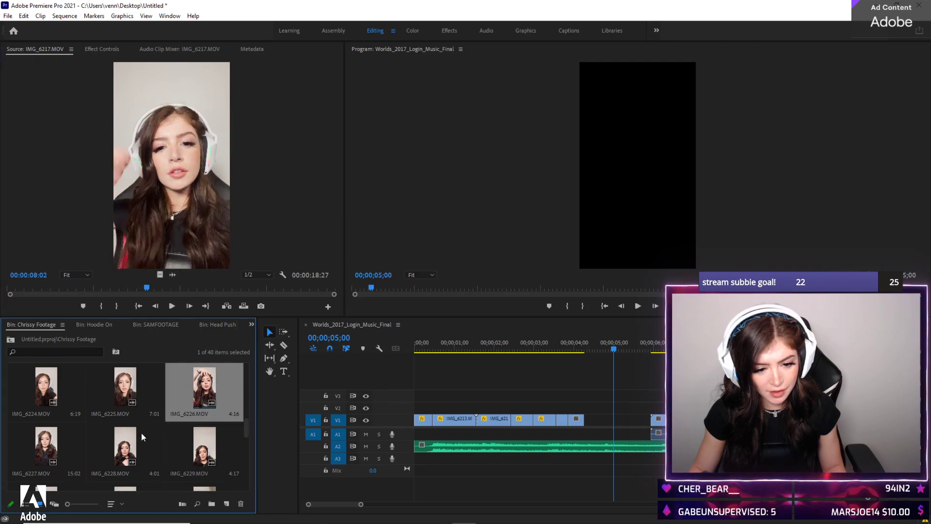
{"action": "double_click", "coordinate": [141, 432]}
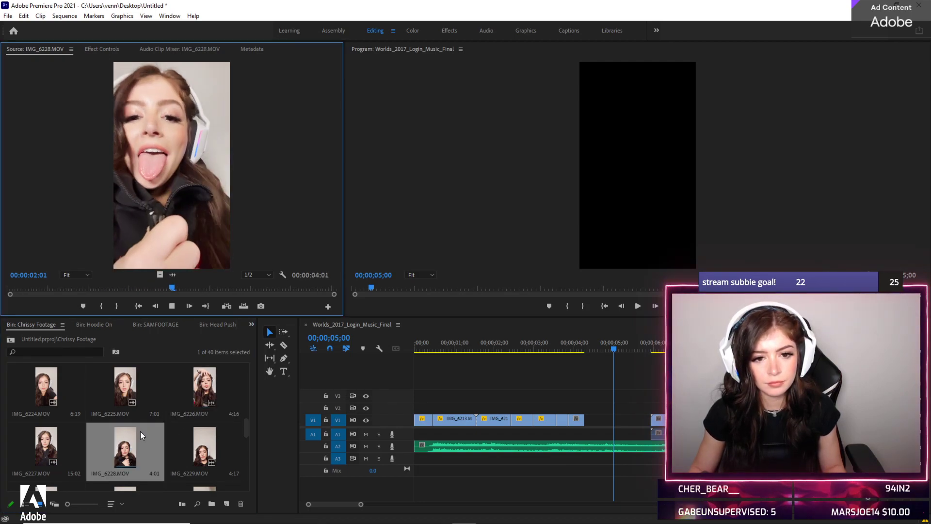
{"action": "key", "text": "space"}
Move the IMG_6244.MOV clip later in the sequence and place IMG_6228.MOV directly after the last IMG_6242.MOV clip on V1
{"action": "left_click", "coordinate": [661, 420]}
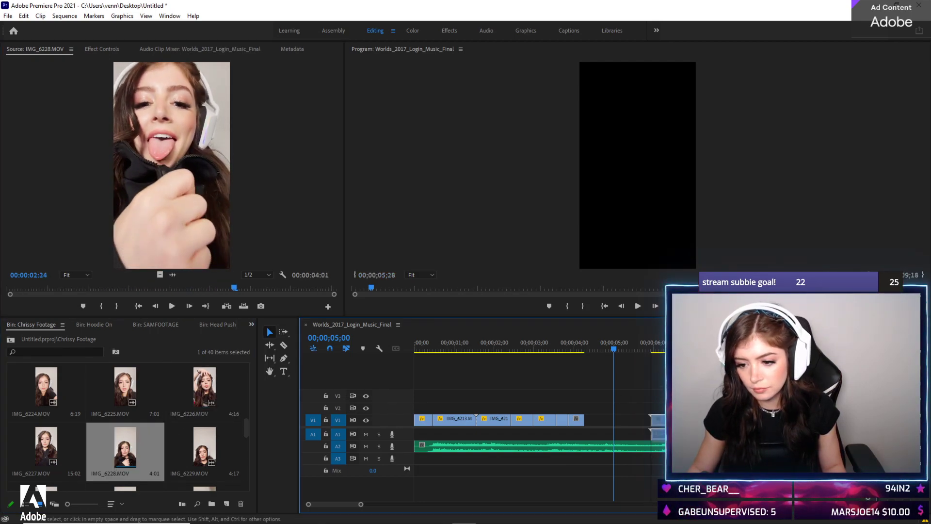
{"action": "left_click_drag", "start_coordinate": [709, 419], "coordinate": [717, 419]}
{"action": "left_click_drag", "start_coordinate": [138, 443], "coordinate": [597, 421]}
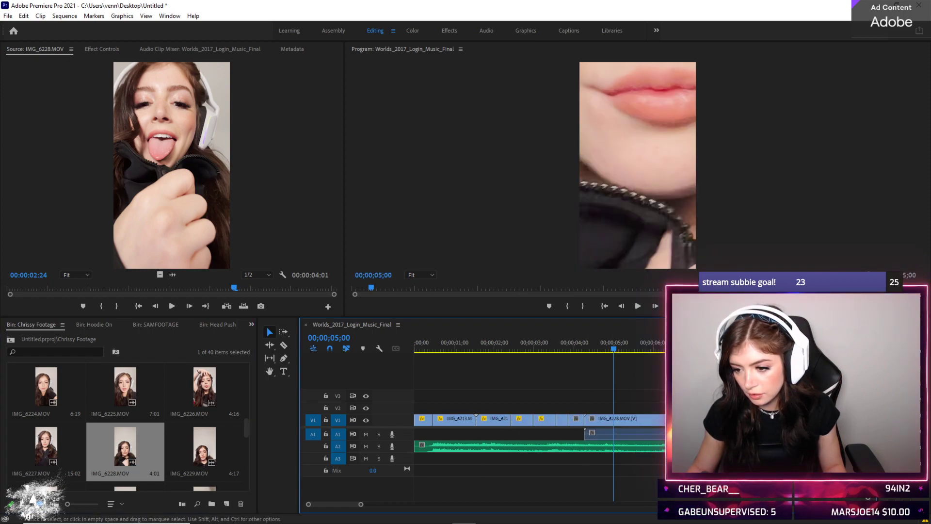
Scale IMG_6228.MOV on V1 to the sequence frame size and play it back up to about 00;00;06;20
{"action": "right_click", "coordinate": [658, 419]}
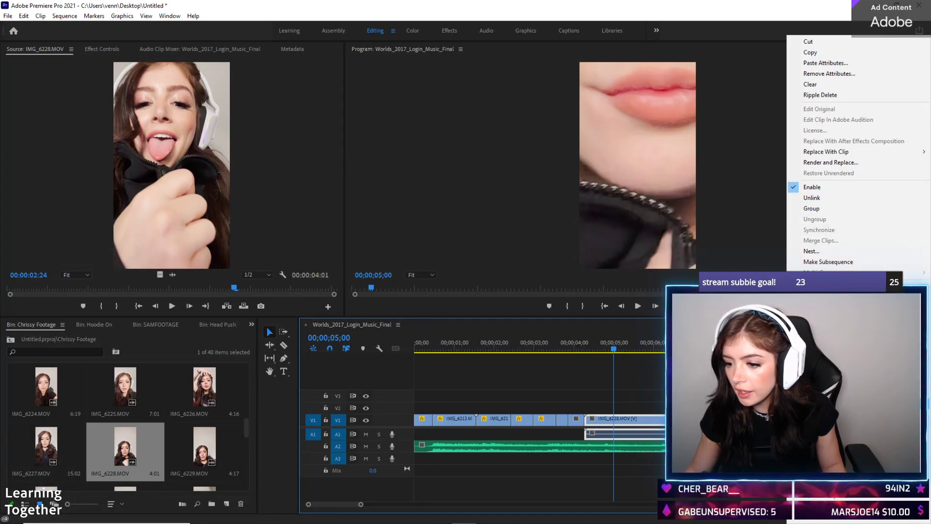
{"action": "left_click", "coordinate": [825, 385]}
{"action": "key", "text": "space"}
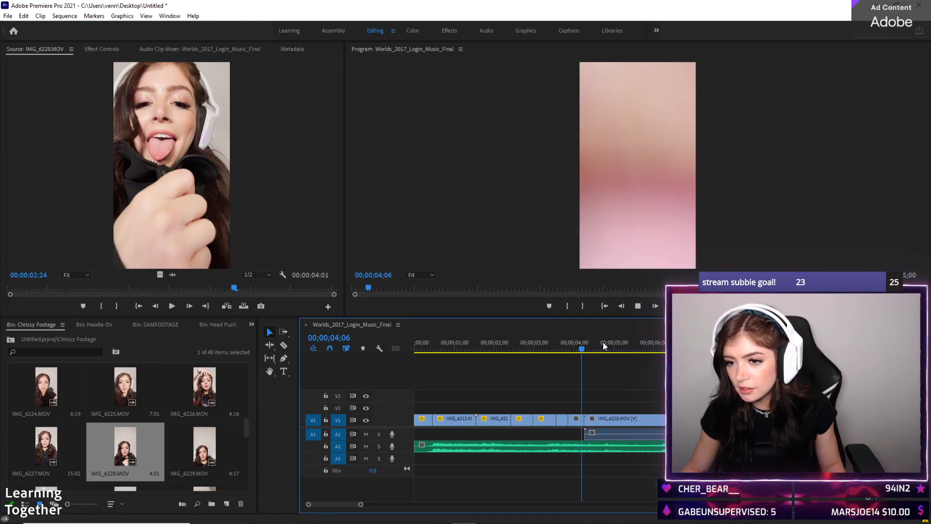
{"action": "left_click", "coordinate": [572, 334]}
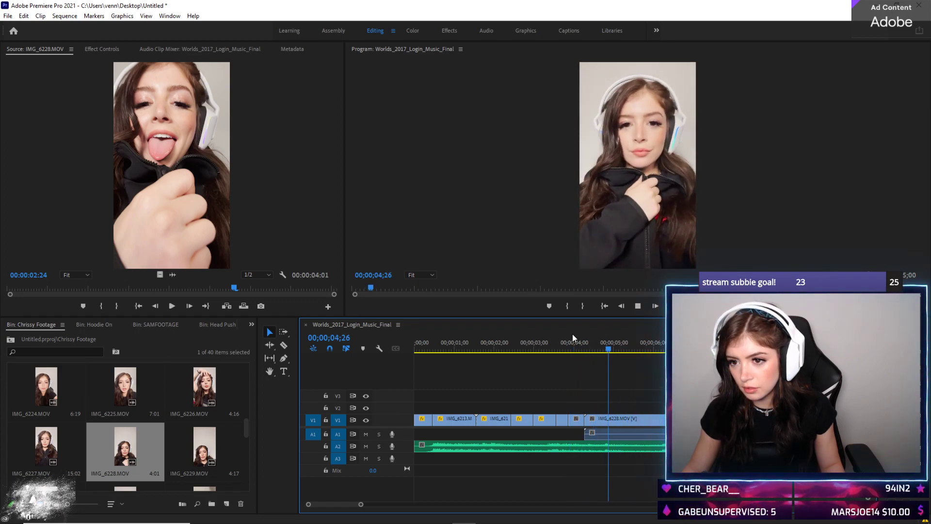
{"action": "key", "text": "space"}
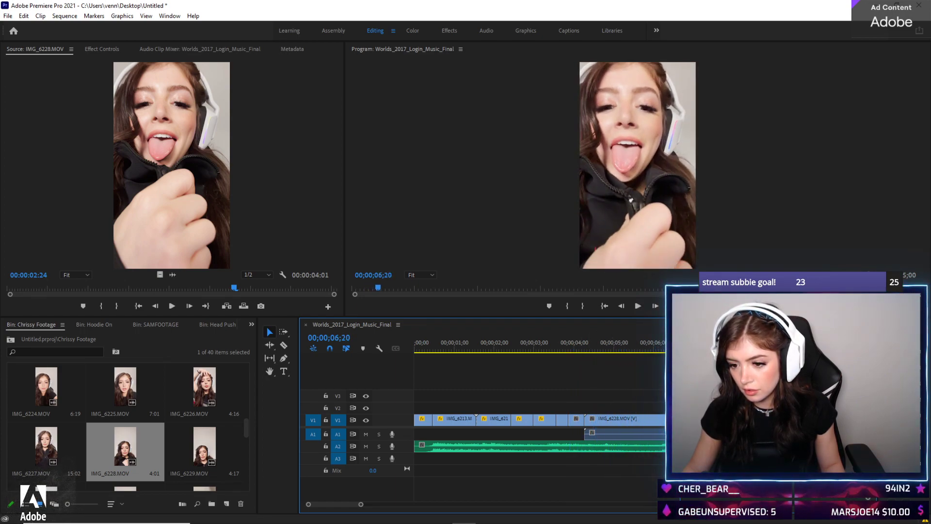
Move IMG_6244.MOV closer to the end of IMG_6228.MOV and retrim its start, using the frame at 00;00;08;03 as reference
{"action": "left_click_drag", "start_coordinate": [745, 419], "coordinate": [718, 419]}
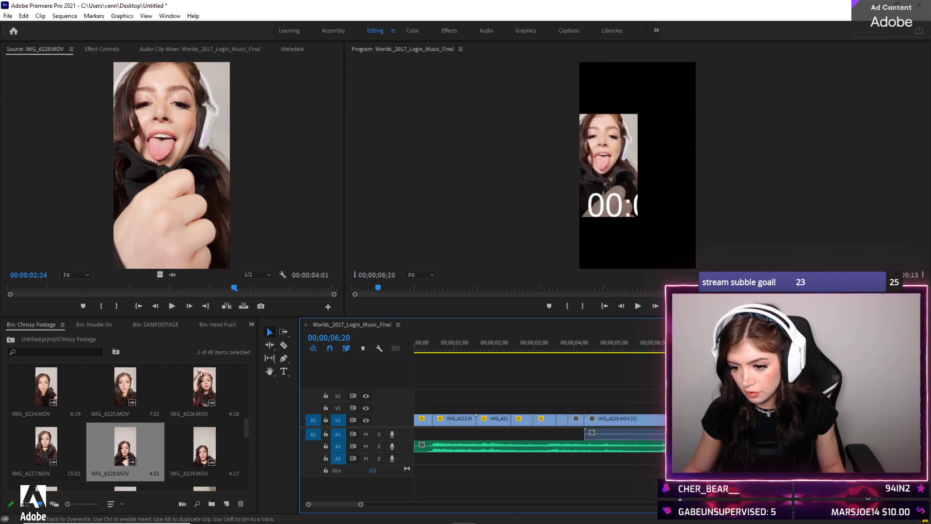
{"action": "key", "text": "space"}
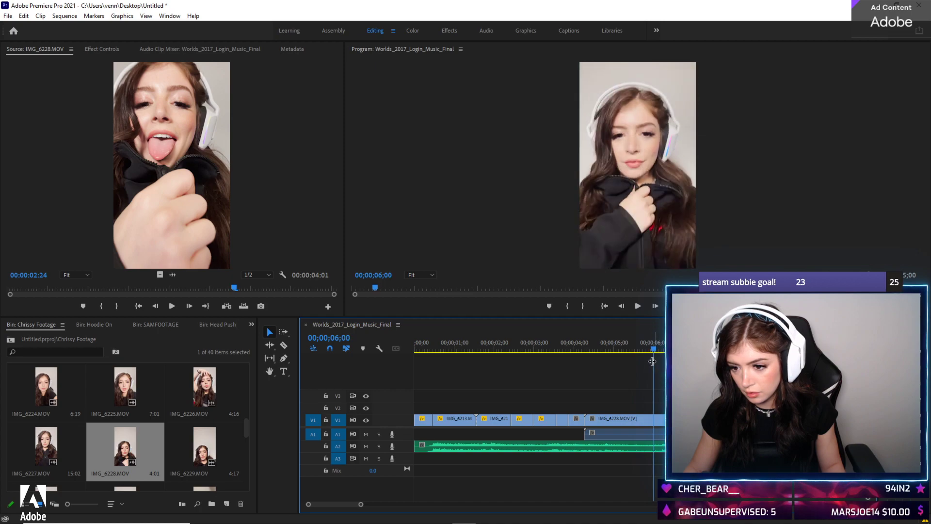
{"action": "left_click_drag", "start_coordinate": [769, 418], "coordinate": [733, 419]}
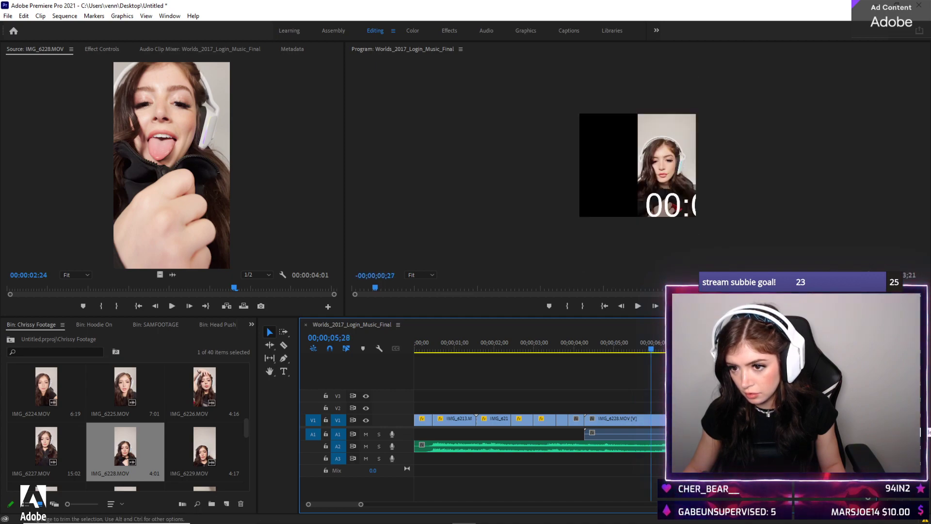
{"action": "key", "text": "space"}
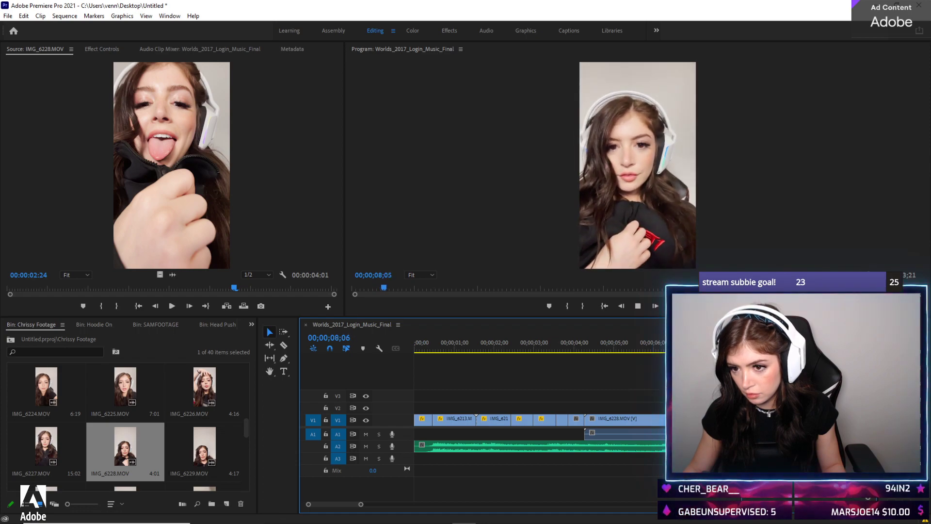
{"action": "key", "text": "space"}
{"action": "key", "text": "Left"}
{"action": "key", "text": "Left"}
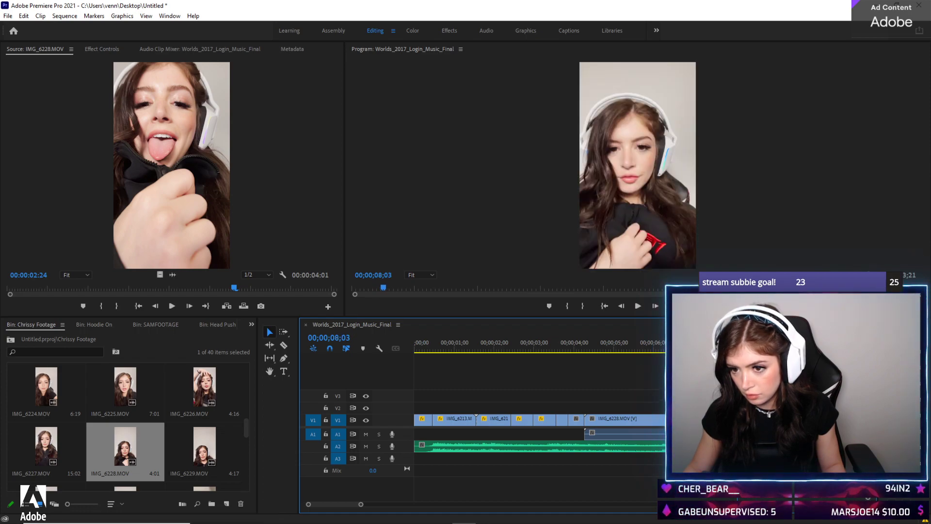
{"action": "mouse_move", "coordinate": [747, 418]}
{"action": "left_mouse_down"}
{"action": "mouse_move", "coordinate": [737, 419]}
{"action": "mouse_move", "coordinate": [757, 418]}
{"action": "mouse_move", "coordinate": [747, 418]}
{"action": "left_mouse_up"}
Shorten the end of IMG_6228.MOV and move IMG_6244.MOV against it at about 00;00;06;06
{"action": "left_click", "coordinate": [650, 341]}
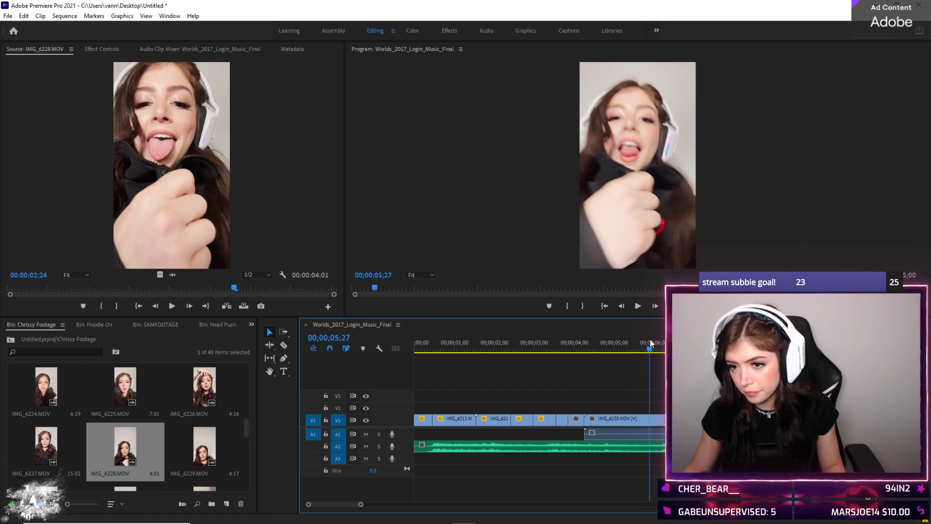
{"action": "key", "text": "space"}
{"action": "key", "text": "space"}
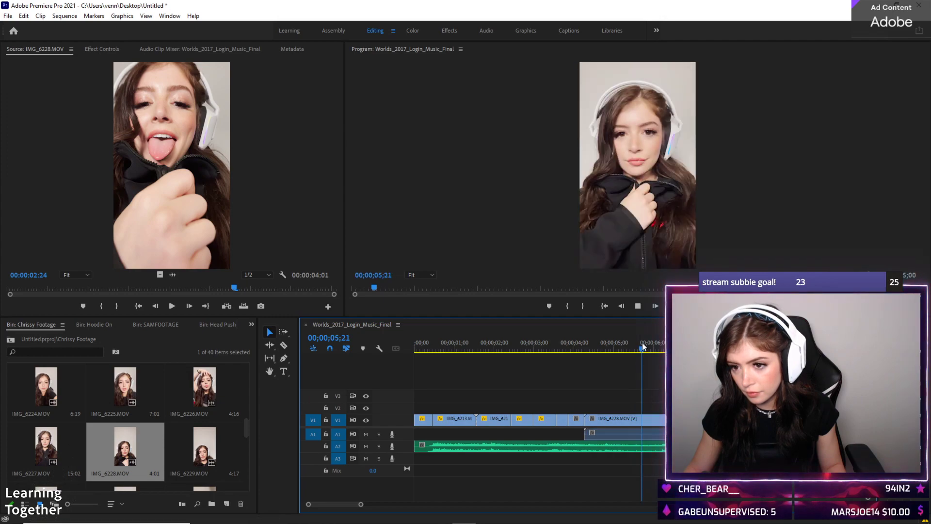
{"action": "left_click_drag", "start_coordinate": [665, 415], "coordinate": [659, 416]}
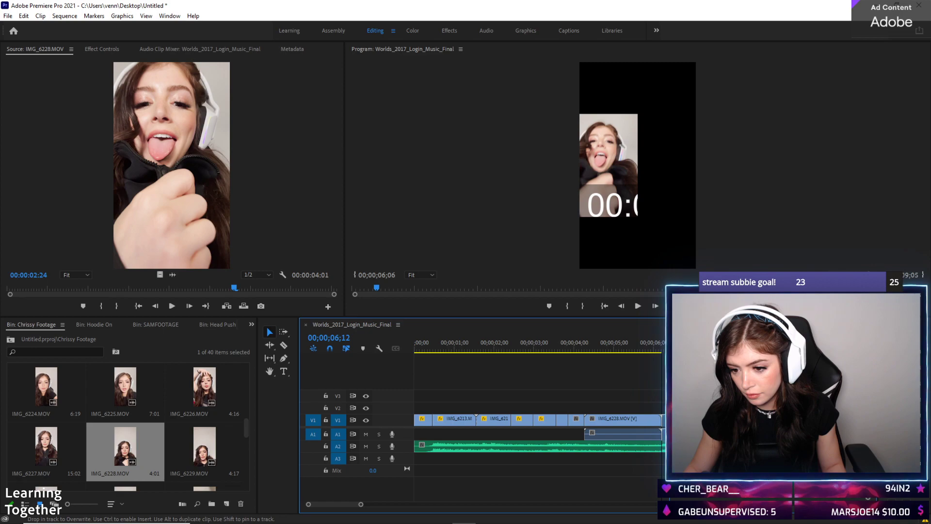
{"action": "left_click", "coordinate": [643, 345]}
{"action": "key", "text": "space"}
{"action": "key", "text": "space"}
{"action": "left_click_drag", "start_coordinate": [663, 418], "coordinate": [664, 418]}
Play back the cut from IMG_6228.MOV into IMG_6244.MOV and examine how the movements match
{"action": "left_click", "coordinate": [632, 343]}
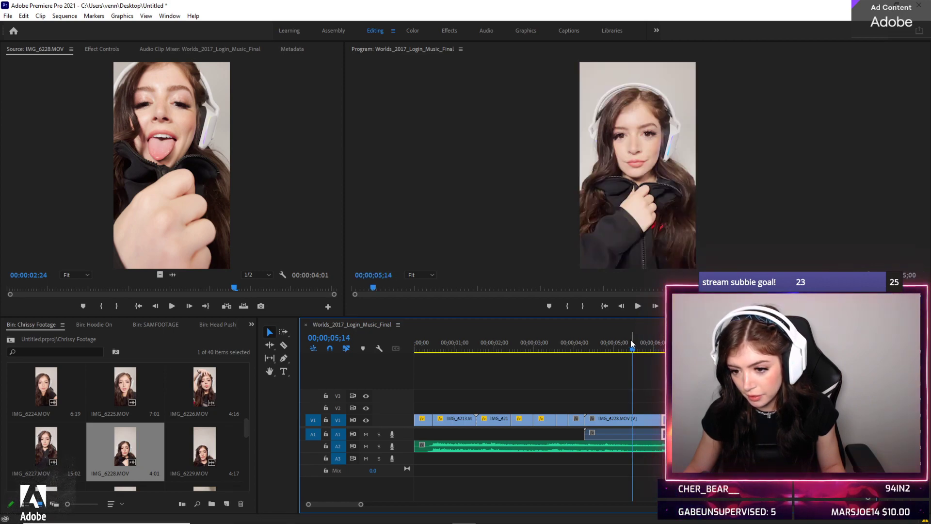
{"action": "key", "text": "space"}
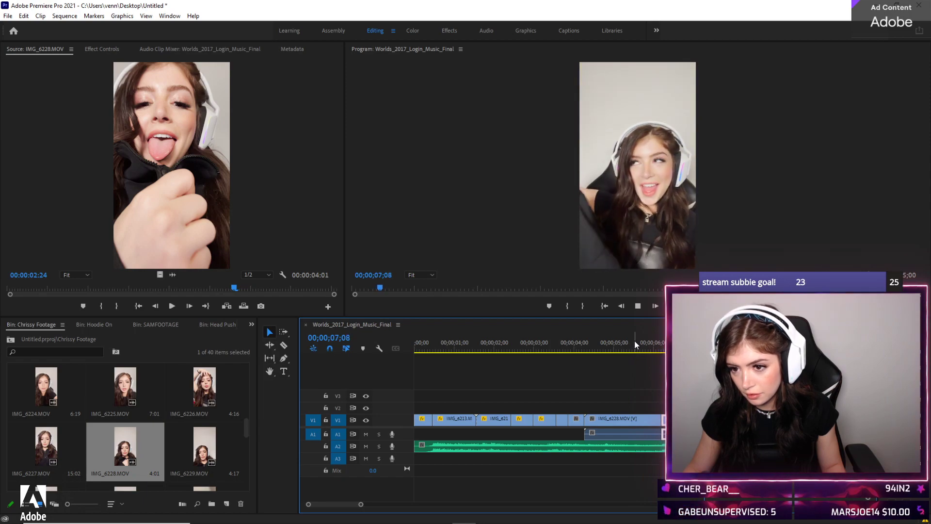
{"action": "left_click", "coordinate": [624, 340]}
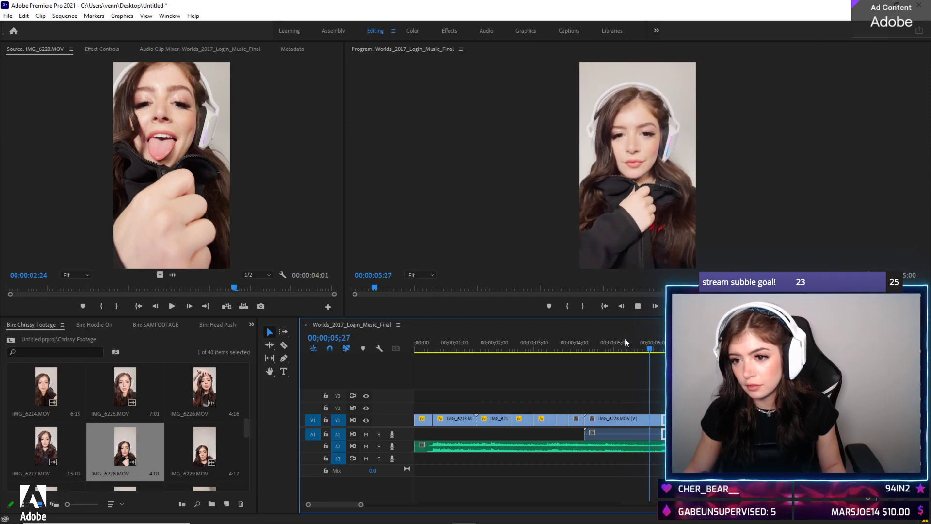
{"action": "key", "text": "space"}
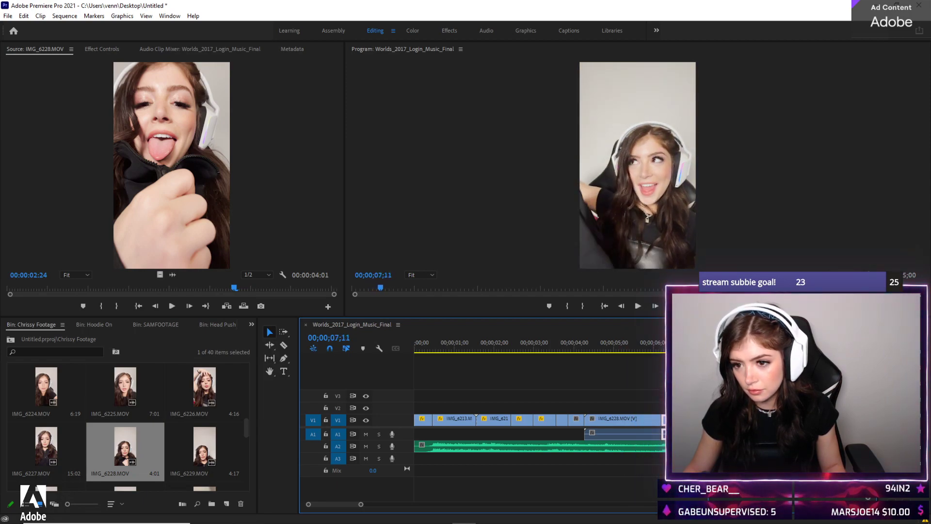
{"action": "left_click", "coordinate": [601, 344]}
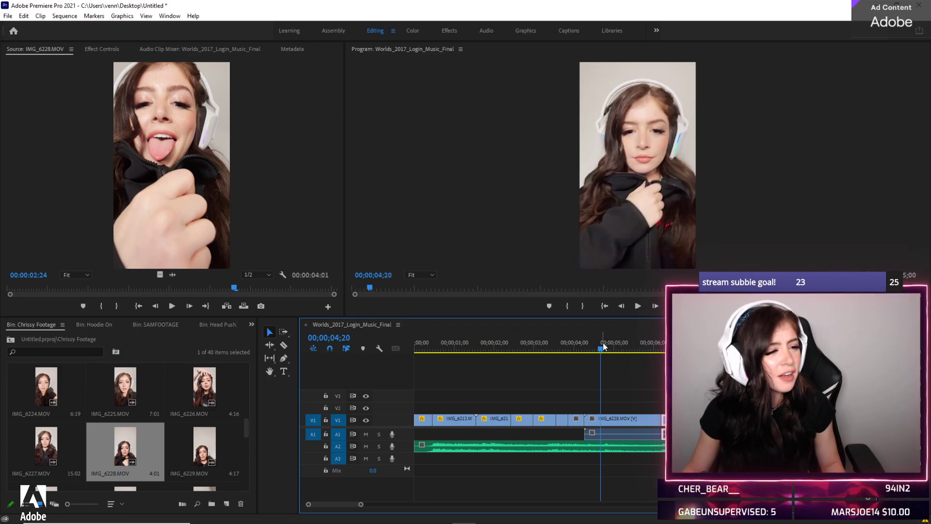
Preview IMG_6229.MOV and put it on V1 in place of IMG_6228.MOV, directly after the last IMG_6242.MOV clip
{"action": "double_click", "coordinate": [202, 438]}
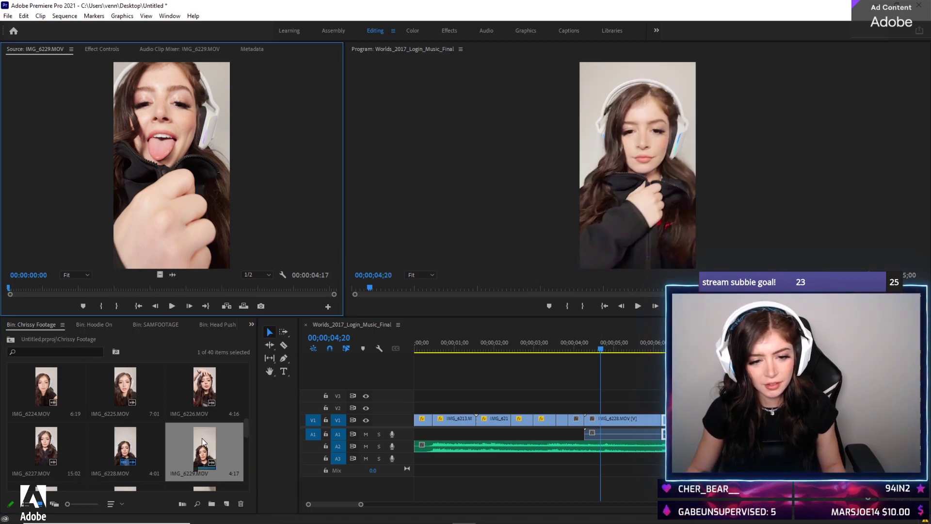
{"action": "key", "text": "space"}
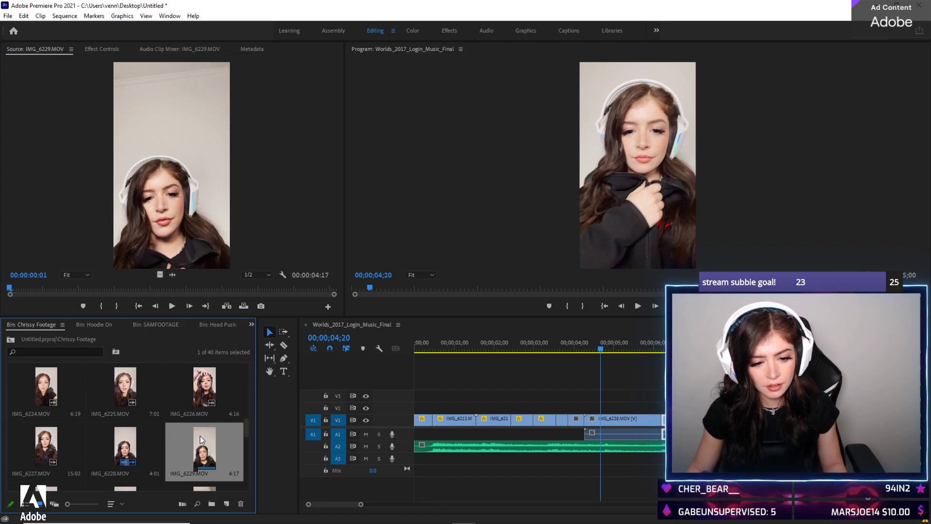
{"action": "key", "text": "space"}
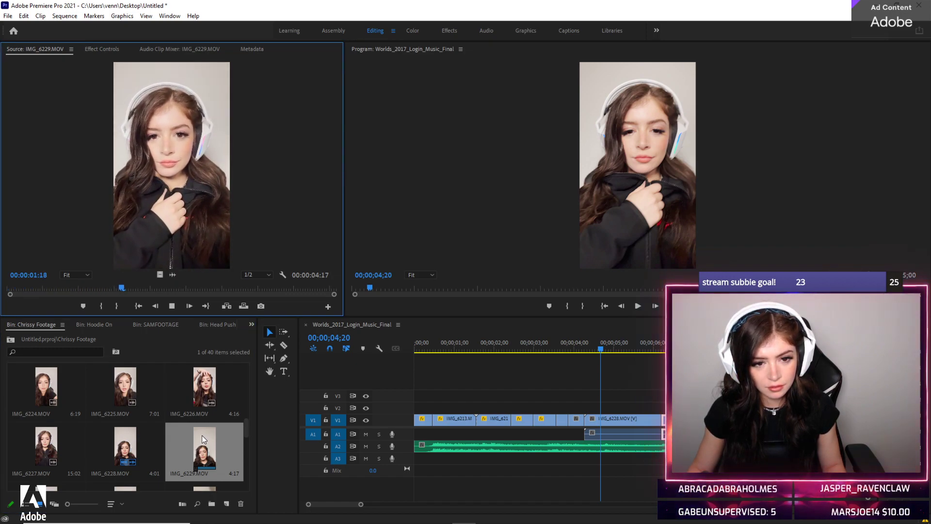
{"action": "key", "text": "space"}
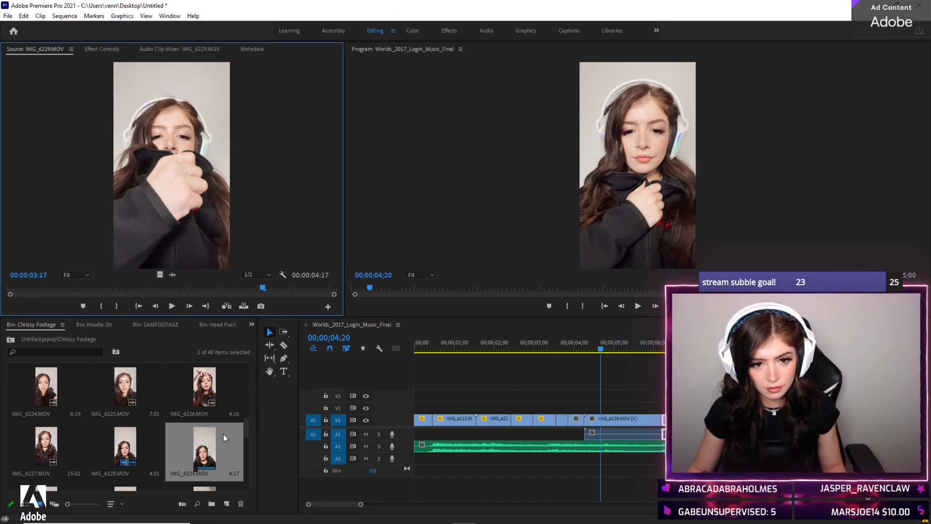
{"action": "left_click", "coordinate": [612, 421]}
{"action": "key", "text": "Delete"}
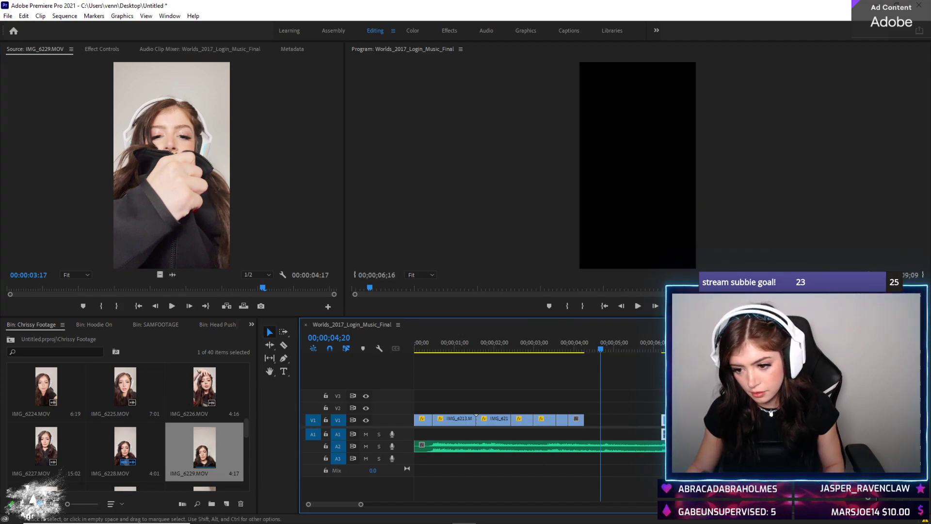
{"action": "left_click_drag", "start_coordinate": [262, 444], "coordinate": [660, 419]}
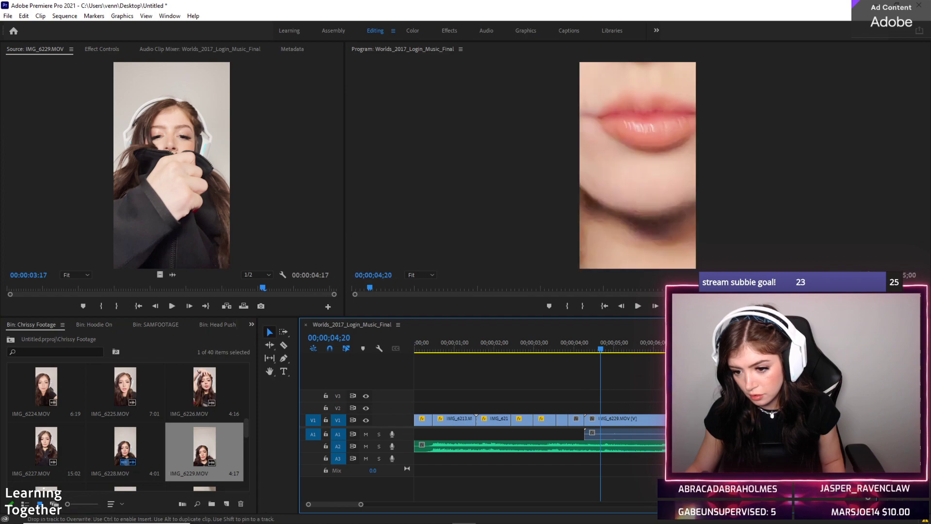
Scale IMG_6229.MOV to the sequence frame size and trim its start to about 00;00;05;10
{"action": "right_click", "coordinate": [636, 420]}
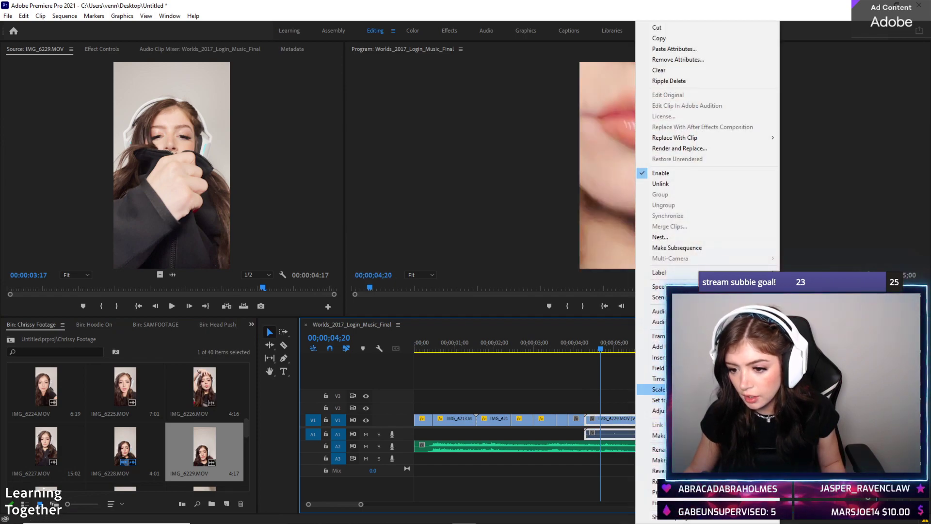
{"action": "left_click", "coordinate": [688, 389]}
{"action": "left_click_drag", "start_coordinate": [586, 419], "coordinate": [626, 419]}
{"action": "left_click", "coordinate": [628, 348]}
{"action": "key", "text": "space"}
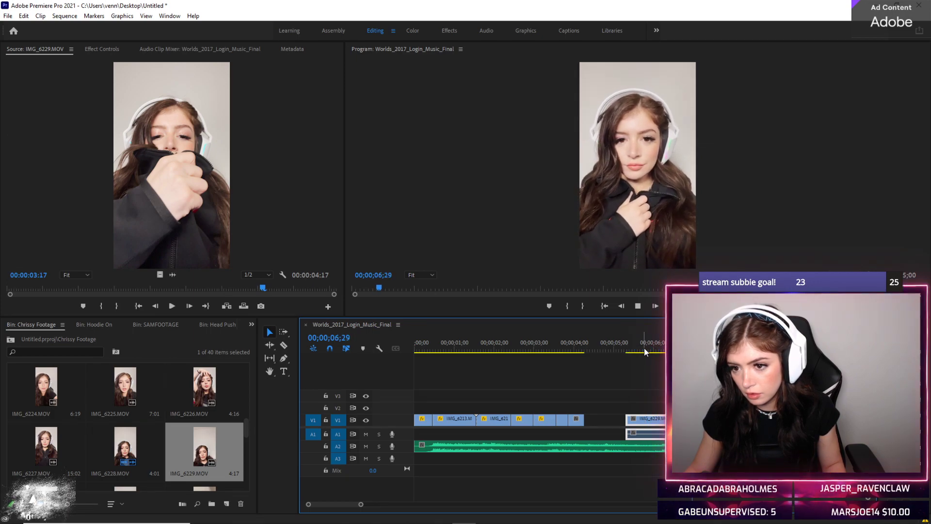
Trim the end of IMG_6229.MOV at 00;00;07;10 and move the clip back against the last IMG_6242.MOV clip
{"action": "key", "text": "space"}
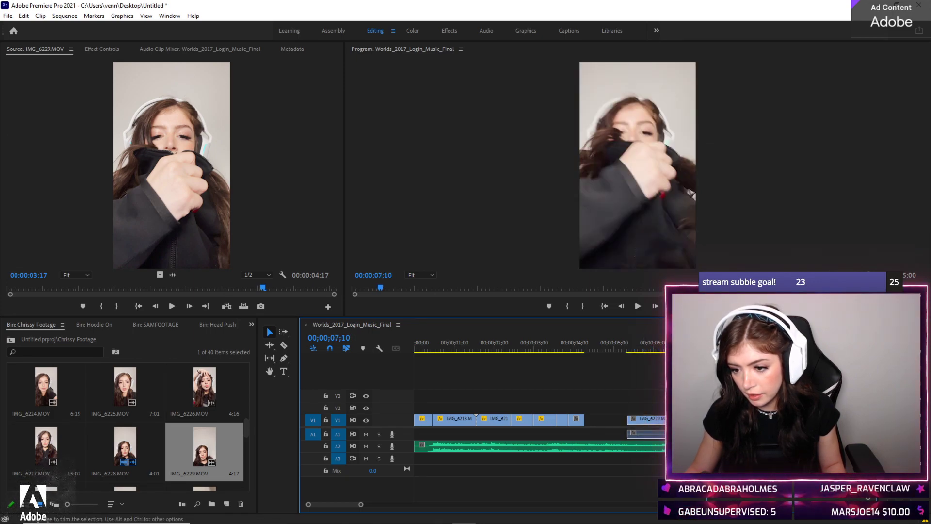
{"action": "left_click_drag", "start_coordinate": [650, 419], "coordinate": [607, 419]}
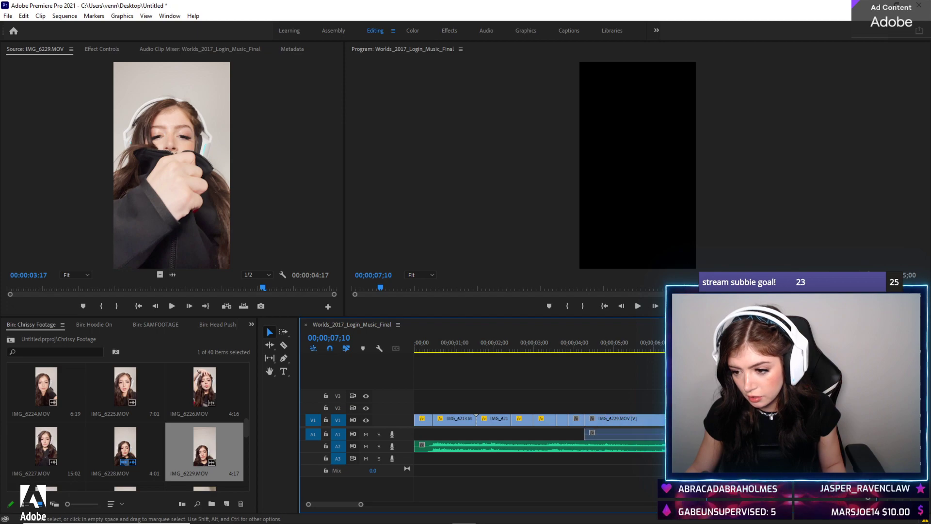
{"action": "left_click", "coordinate": [624, 335]}
{"action": "key", "text": "space"}
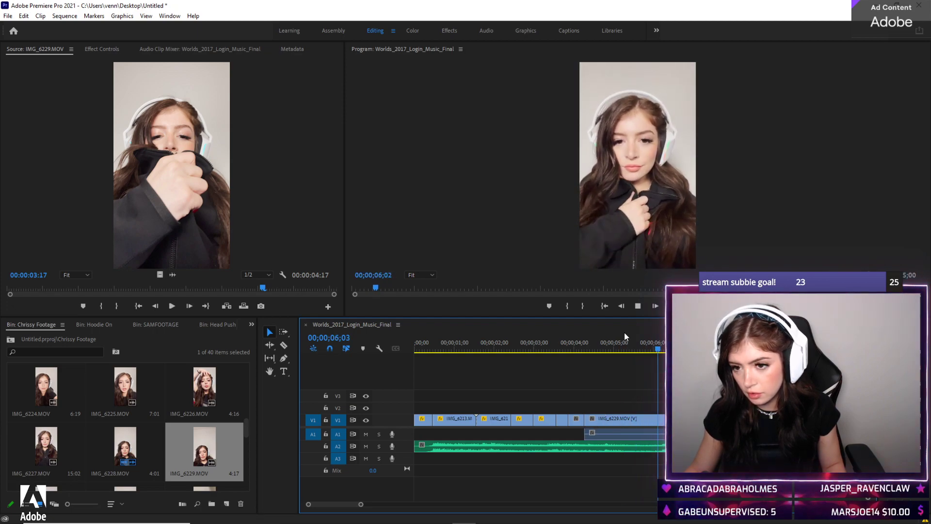
{"action": "key", "text": "space"}
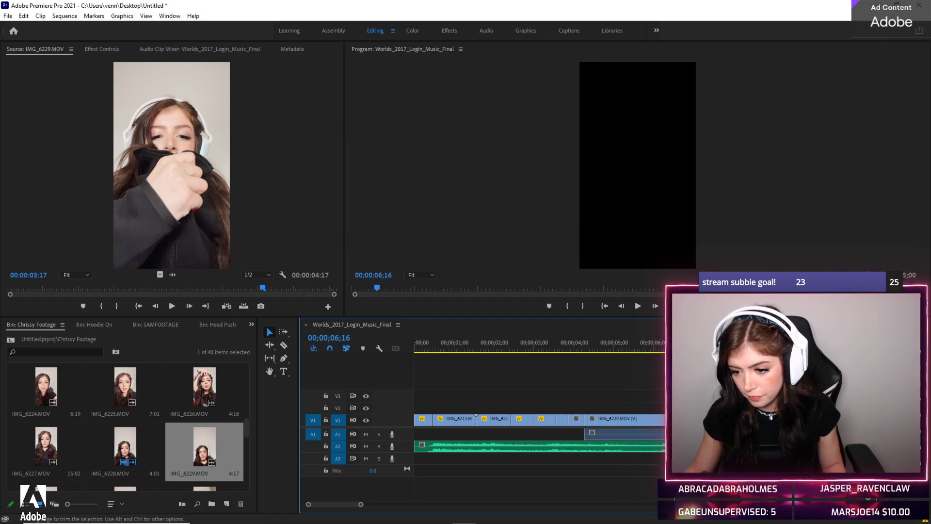
Trim 13 frames off the start of IMG_6244.MOV and move it against the end of IMG_6229.MOV
{"action": "key", "text": "space"}
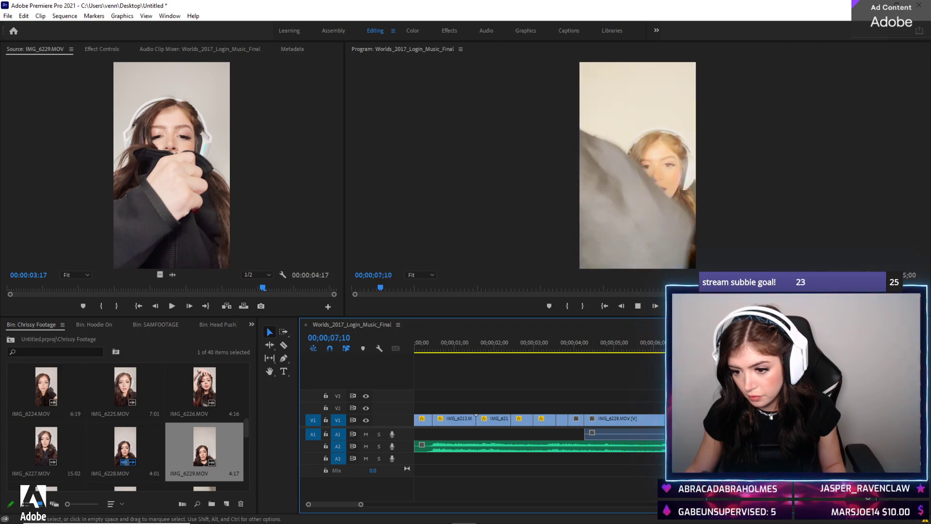
{"action": "left_click", "coordinate": [667, 342]}
{"action": "key", "text": "space"}
{"action": "key", "text": "space"}
{"action": "type", "text": "+4"}
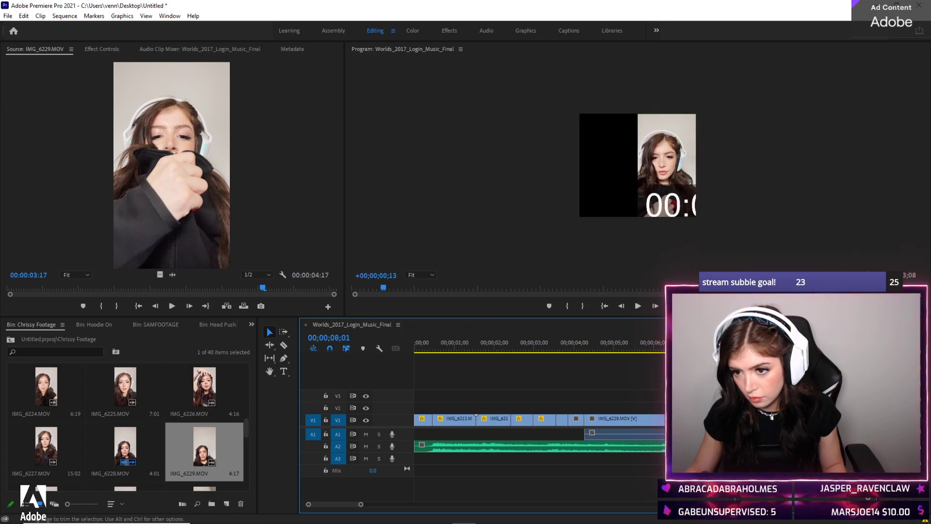
{"action": "left_click", "coordinate": [627, 347]}
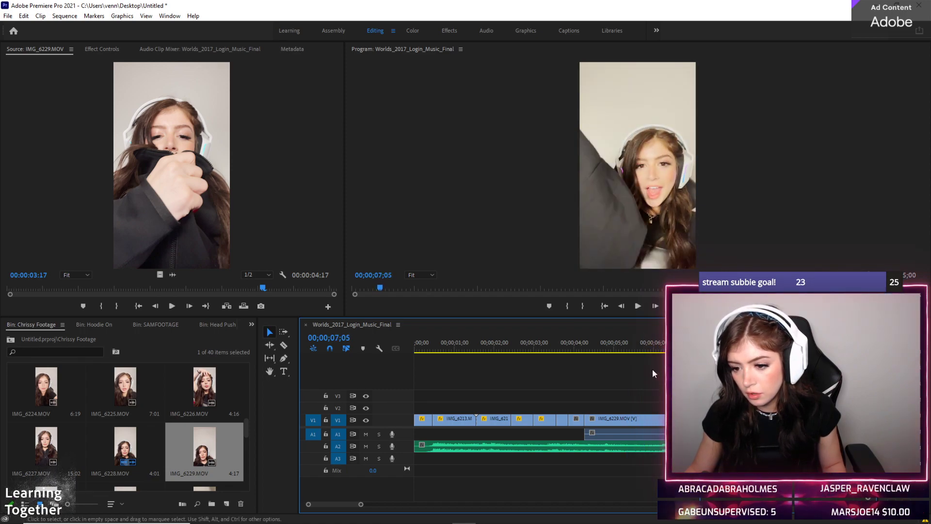
Trim the end of IMG_6229.MOV to about 00;00;06;05, close IMG_6244.MOV up to it and play back the cut
{"action": "left_click", "coordinate": [646, 346]}
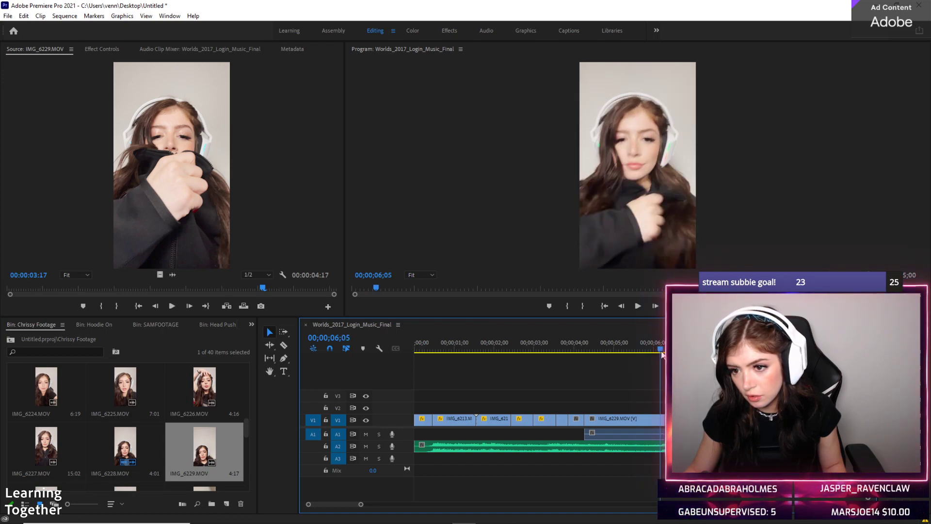
{"action": "left_click_drag", "start_coordinate": [661, 420], "coordinate": [659, 421]}
{"action": "left_click_drag", "start_coordinate": [670, 420], "coordinate": [664, 420]}
{"action": "left_click", "coordinate": [640, 342]}
{"action": "key", "text": "space"}
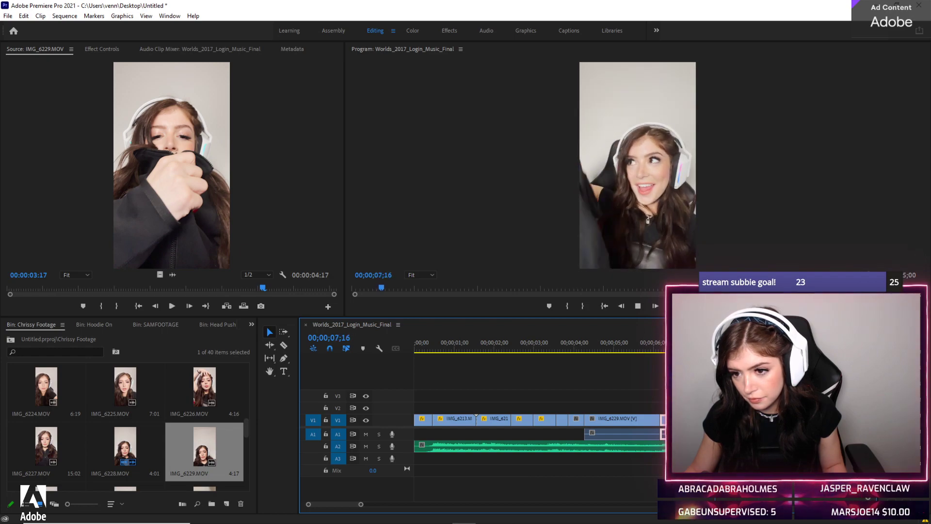
{"action": "key", "text": "space"}
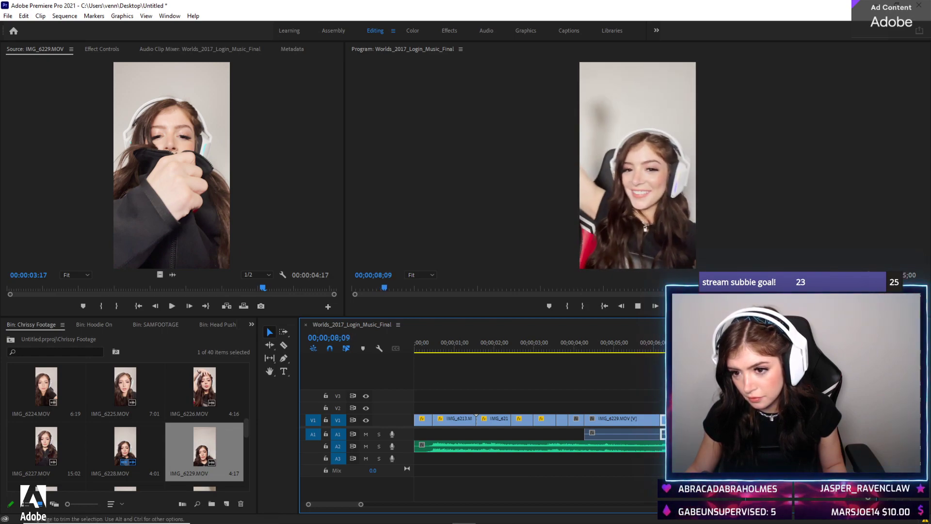
Trim the end of IMG_6244.MOV to about 00;00;08;12 and play back the cut from 00;00;03;23
{"action": "left_click_drag", "start_coordinate": [776, 419], "coordinate": [749, 420]}
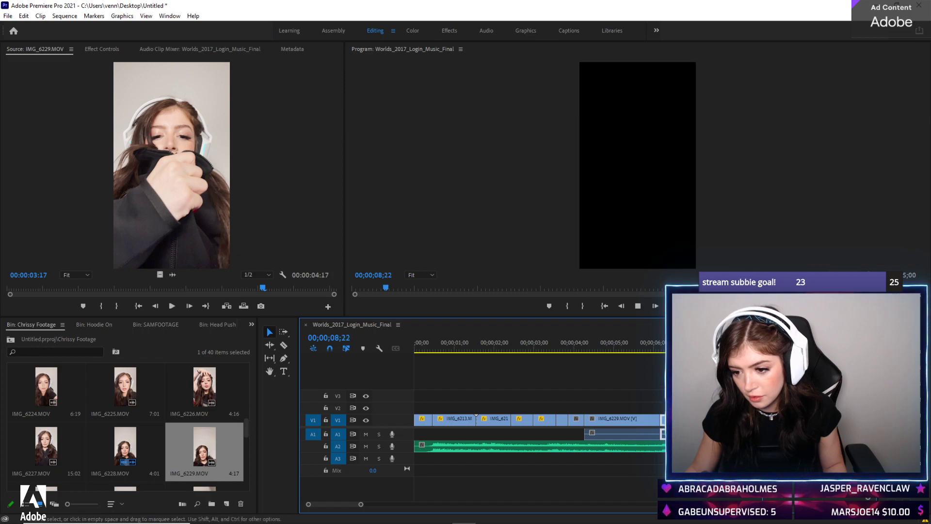
{"action": "left_click", "coordinate": [566, 341]}
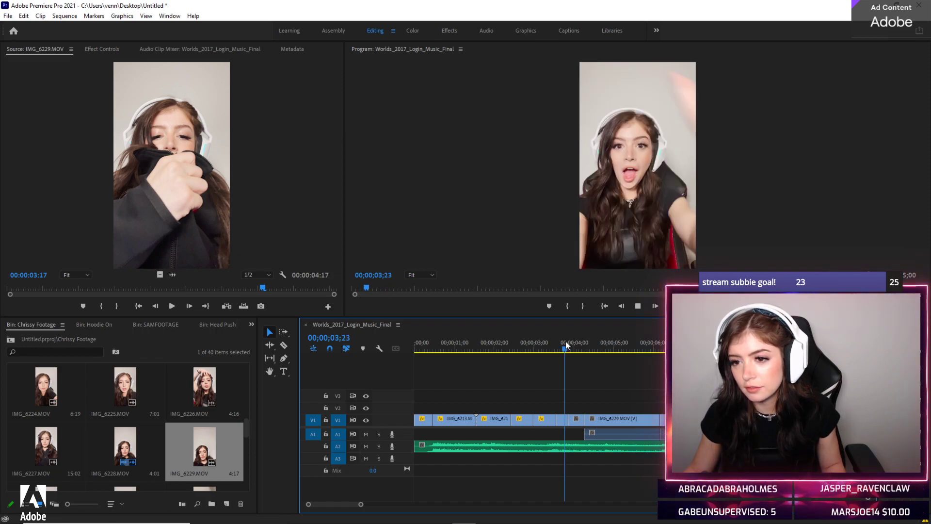
{"action": "key", "text": "space"}
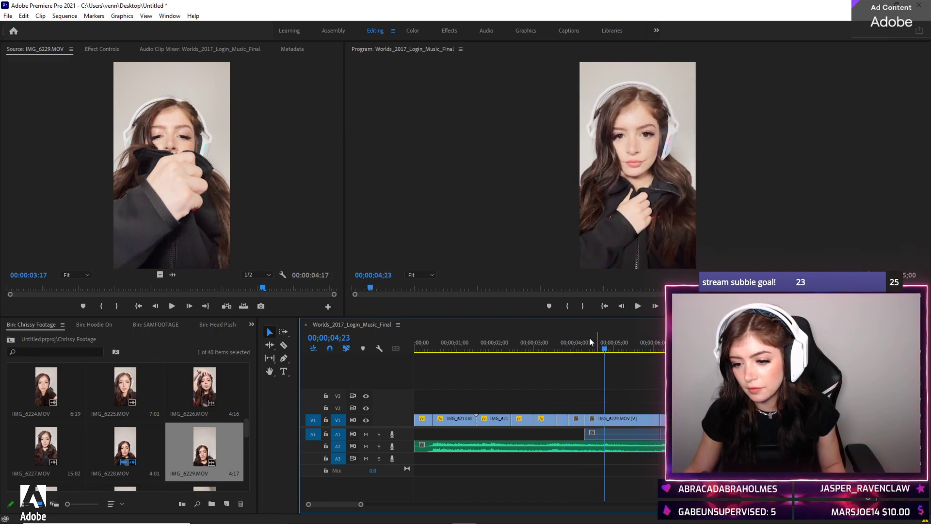
{"action": "key", "text": "space"}
Move IMG_6229.MOV and IMG_6244.MOV away, extend IMG_6229.MOV's start by about one second, and move both back against the last IMG_6242.MOV clip
{"action": "left_click_drag", "start_coordinate": [617, 368], "coordinate": [672, 447]}
{"action": "key", "text": "Delete"}
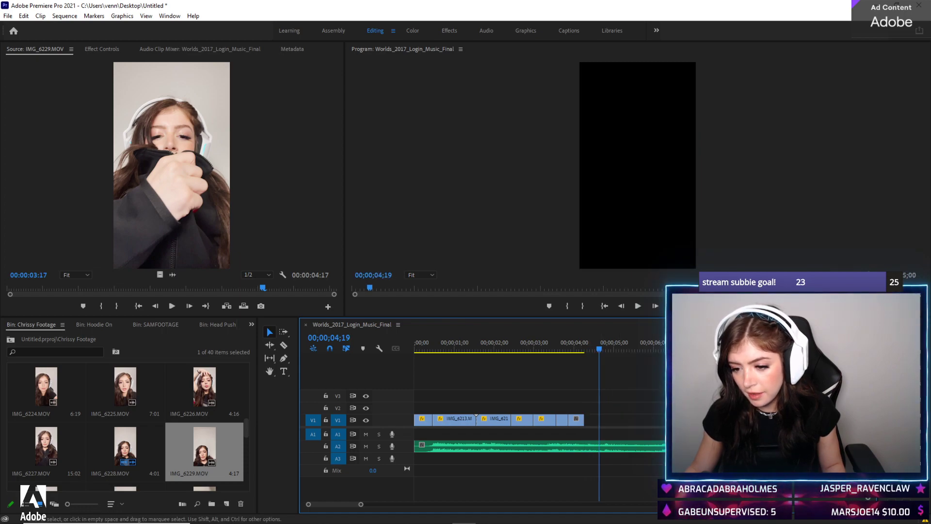
{"action": "left_click", "coordinate": [610, 347]}
{"action": "key", "text": "space"}
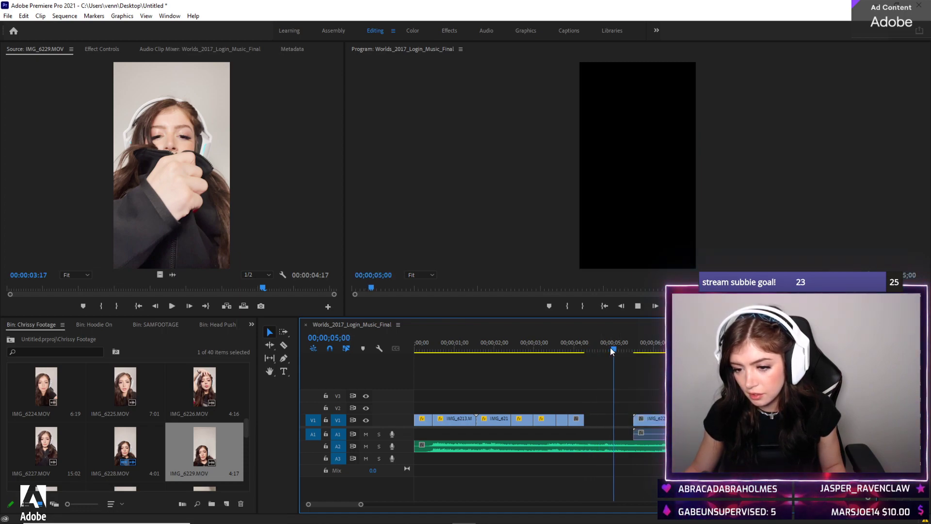
{"action": "left_click", "coordinate": [615, 343]}
{"action": "key", "text": "space"}
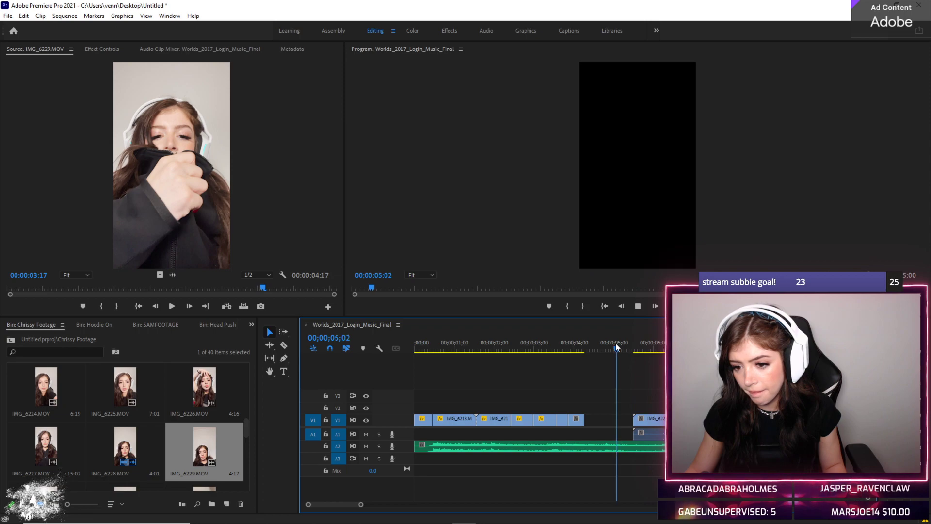
{"action": "key", "text": "space"}
{"action": "left_click_drag", "start_coordinate": [643, 348], "coordinate": [762, 349]}
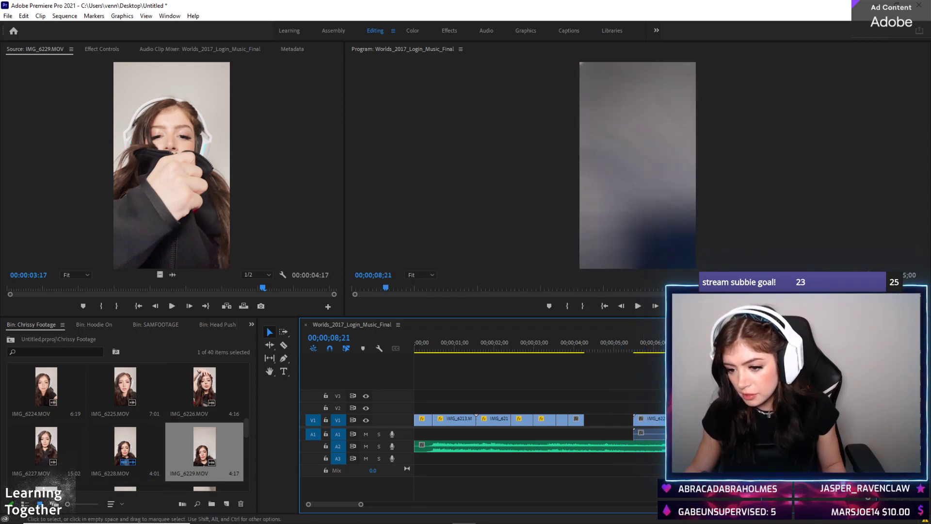
{"action": "left_click_drag", "start_coordinate": [743, 419], "coordinate": [684, 420]}
{"action": "left_click_drag", "start_coordinate": [590, 418], "coordinate": [596, 412]}
{"action": "scroll", "coordinate": [595, 408], "scroll_direction": "up", "scroll_amount": 3, "text": "alt"}
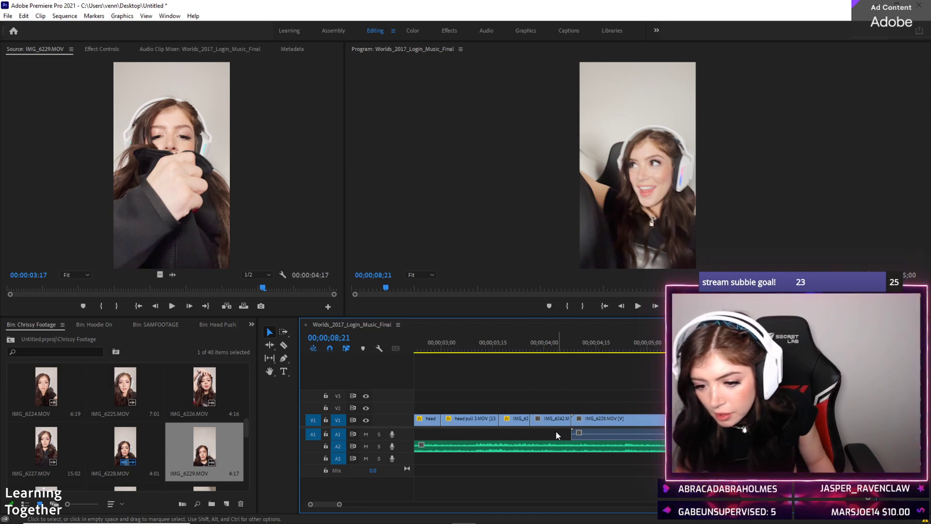
Play the start of IMG_6229.MOV against the music and split the clip at 00;00;04;21
{"action": "right_click", "coordinate": [593, 419]}
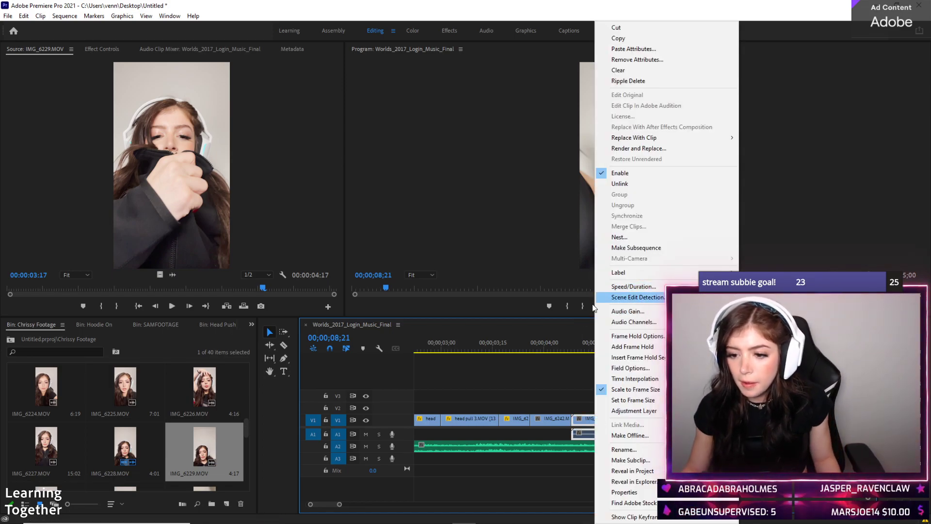
{"action": "key", "text": "Escape"}
{"action": "left_click", "coordinate": [580, 338]}
{"action": "key", "text": "space"}
{"action": "key", "text": "space"}
{"action": "left_click", "coordinate": [583, 340]}
{"action": "key", "text": "space"}
{"action": "key", "text": "space"}
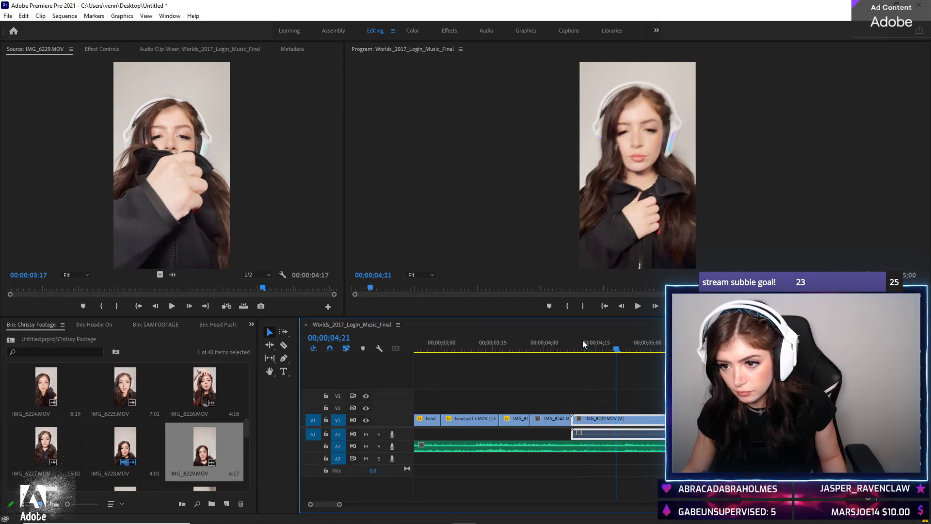
{"action": "key", "text": "c"}
{"action": "left_click", "coordinate": [617, 419]}
{"action": "key", "text": "v"}
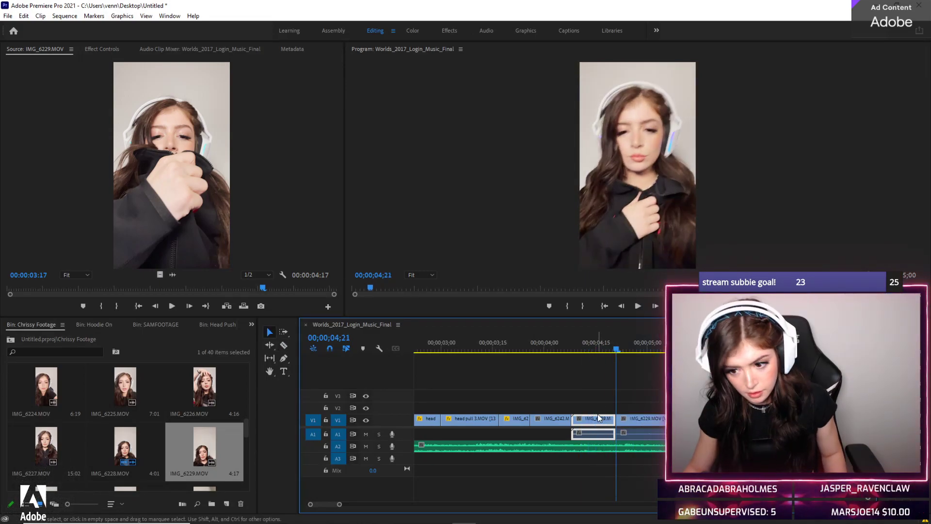
Set the speed of the first IMG_6229.MOV piece to 200% and close the gap after it
{"action": "right_click", "coordinate": [591, 415]}
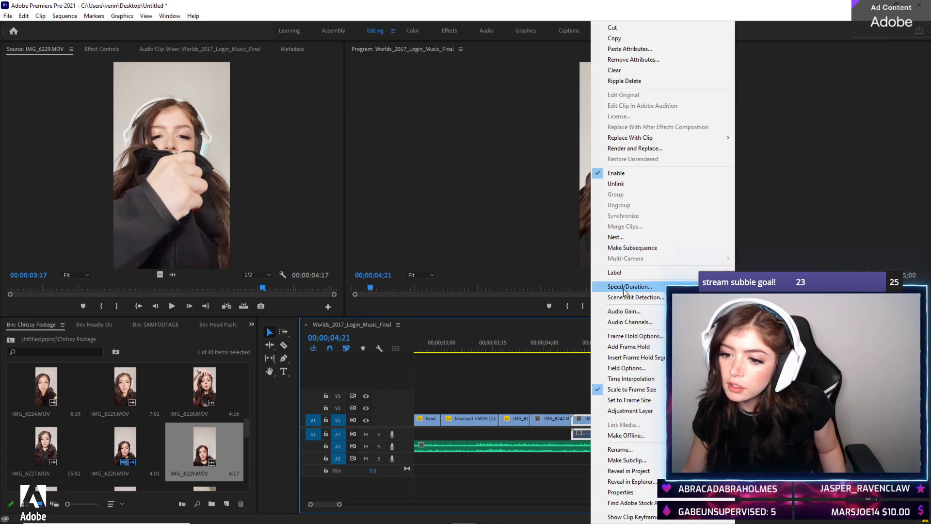
{"action": "left_click", "coordinate": [625, 287]}
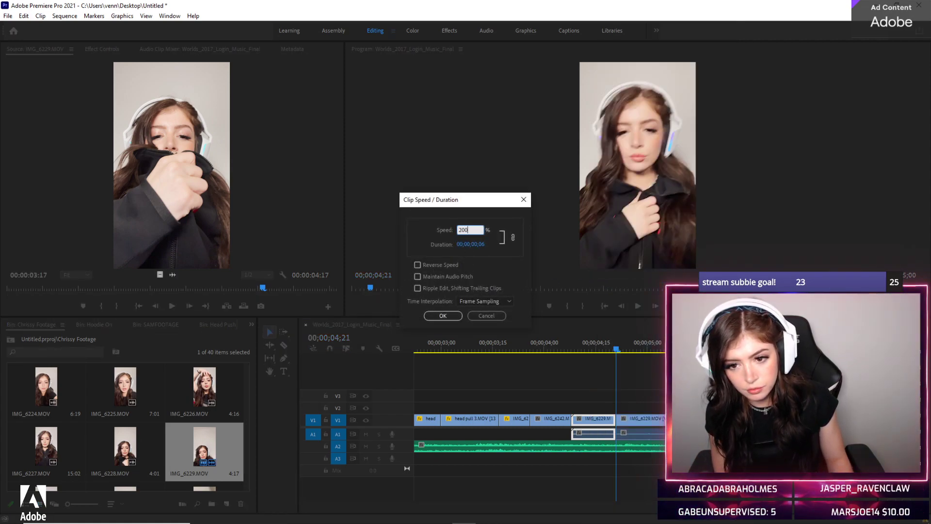
{"action": "key", "text": "Return"}
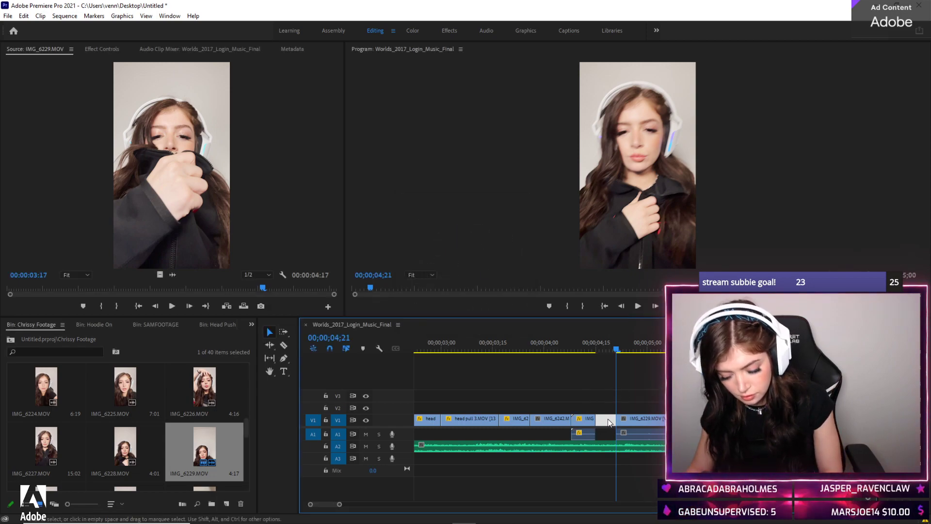
{"action": "key", "text": "Delete"}
Play back the transition from IMG_6242.MOV into the sped-up IMG_6229.MOV piece several times to check its timing
{"action": "left_click", "coordinate": [557, 352]}
{"action": "key", "text": "space"}
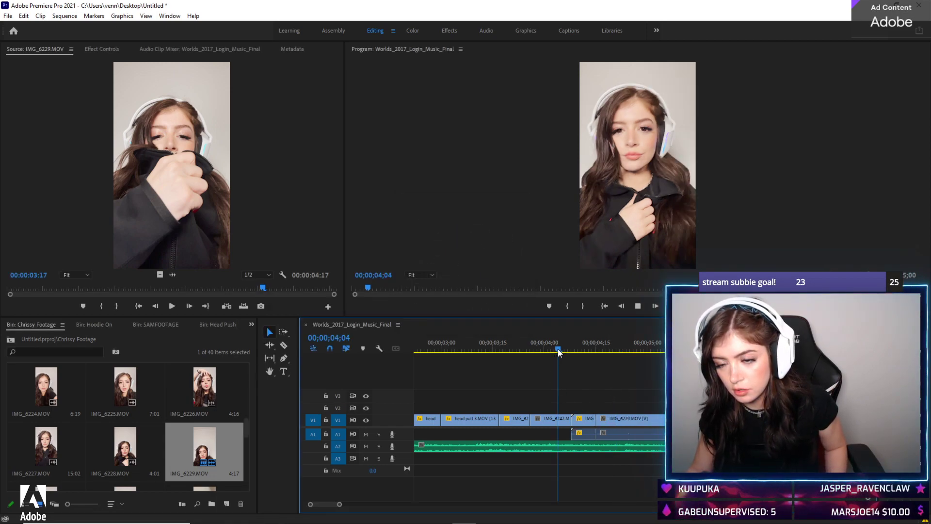
{"action": "left_click", "coordinate": [537, 344]}
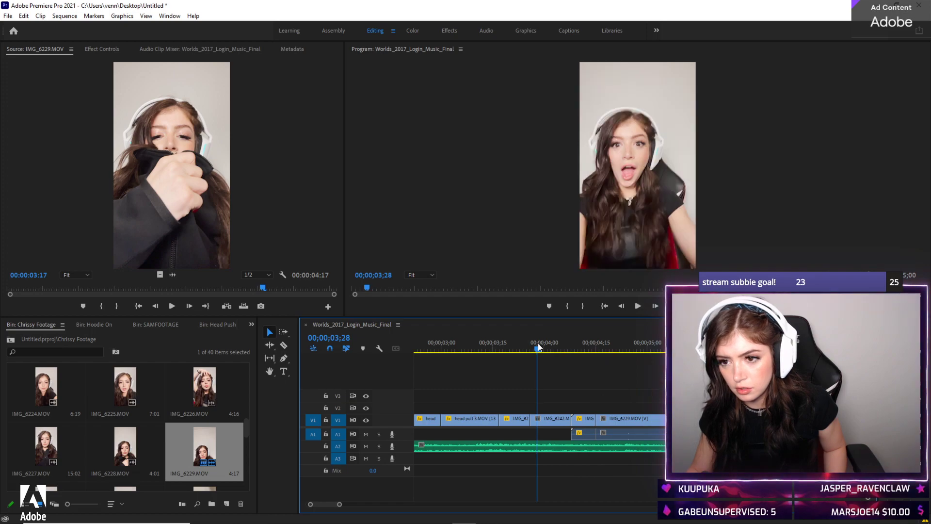
{"action": "key", "text": "space"}
{"action": "left_click", "coordinate": [518, 343]}
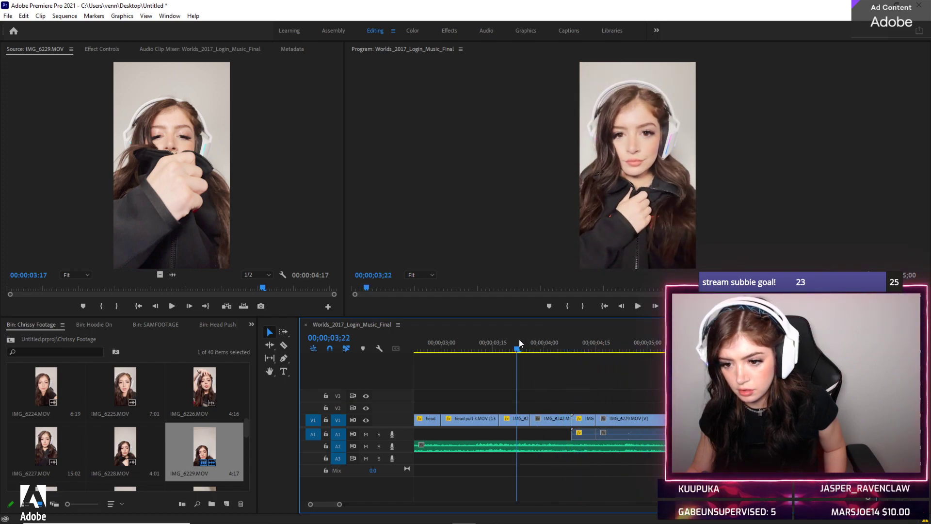
{"action": "key", "text": "space"}
{"action": "key", "text": "space"}
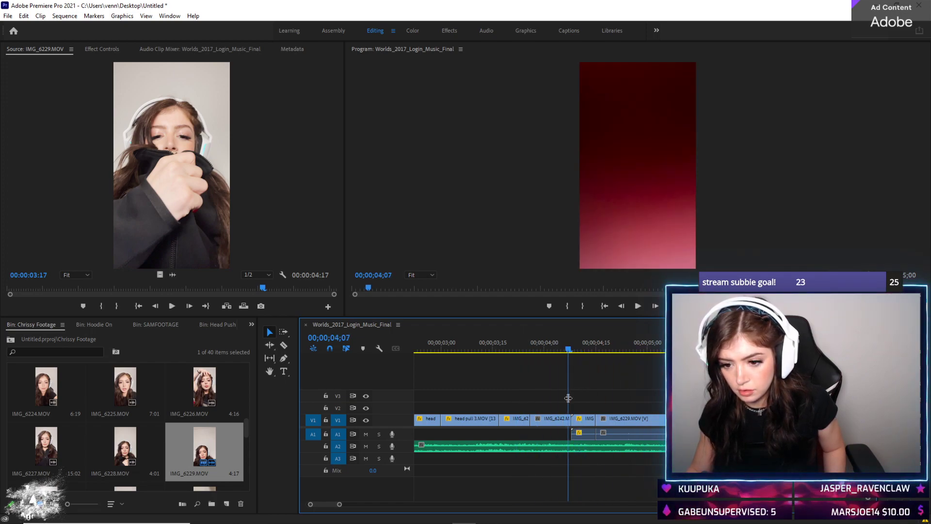
{"action": "key", "text": "space"}
{"action": "key", "text": "space"}
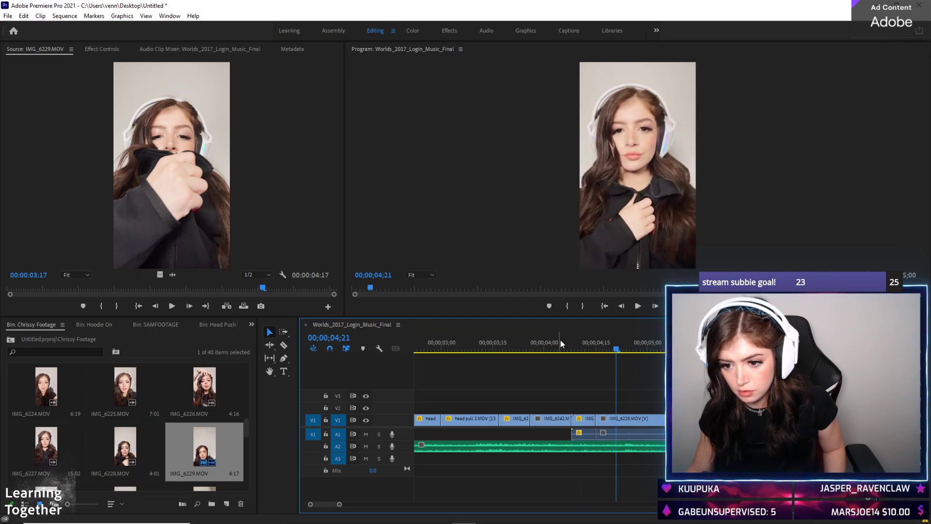
{"action": "left_click_drag", "start_coordinate": [560, 423], "coordinate": [560, 423]}
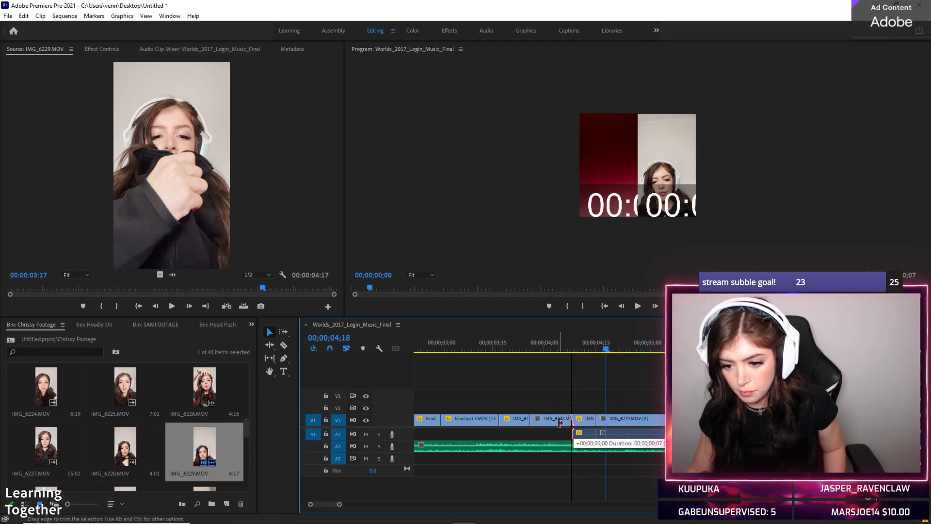
{"action": "left_click", "coordinate": [543, 351]}
{"action": "key", "text": "space"}
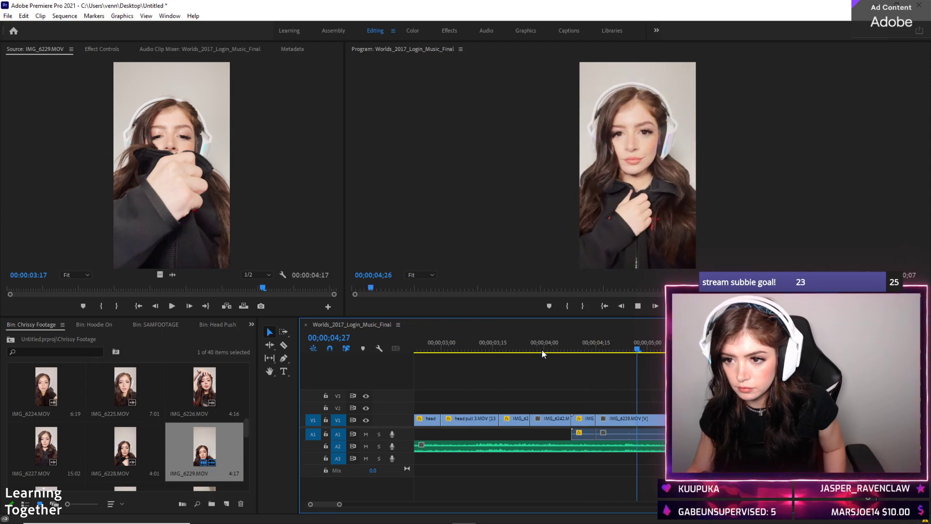
{"action": "key", "text": "space"}
{"action": "right_click", "coordinate": [579, 418]}
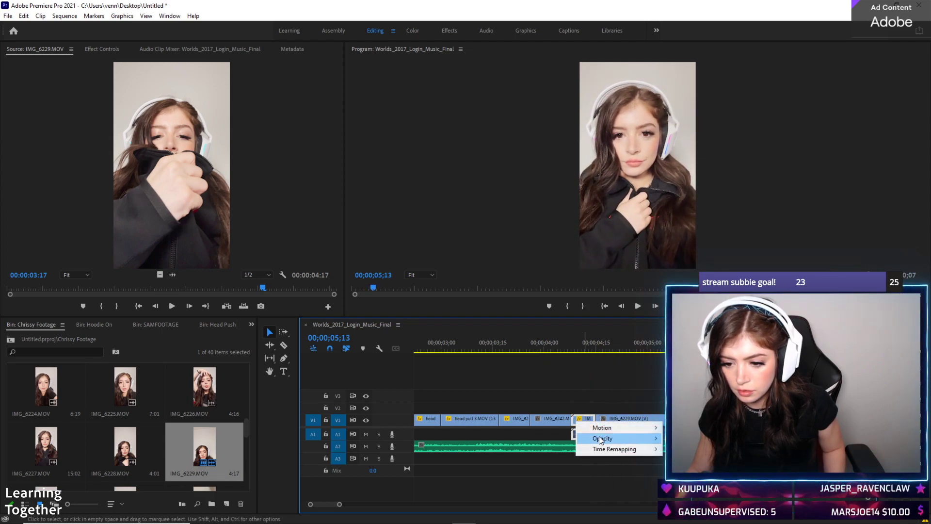
{"action": "key", "text": "Escape"}
{"action": "left_click", "coordinate": [570, 342]}
{"action": "key", "text": "space"}
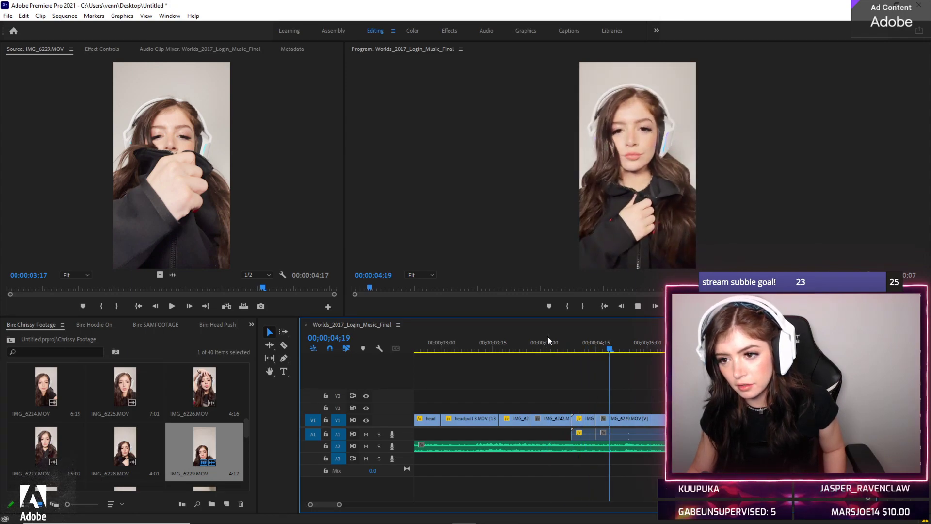
{"action": "left_click", "coordinate": [520, 339]}
{"action": "key", "text": "space"}
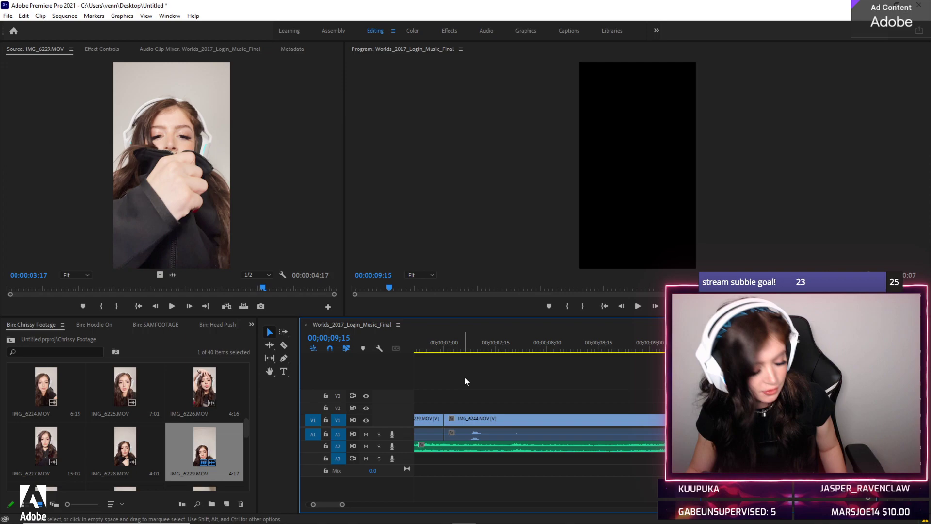
Play back the whole cut and split the remaining IMG_6229.MOV clip at 00;00;05;09
{"action": "scroll", "coordinate": [466, 373], "scroll_direction": "down", "scroll_amount": 2}
{"action": "key", "text": "minus"}
{"action": "key", "text": "minus"}
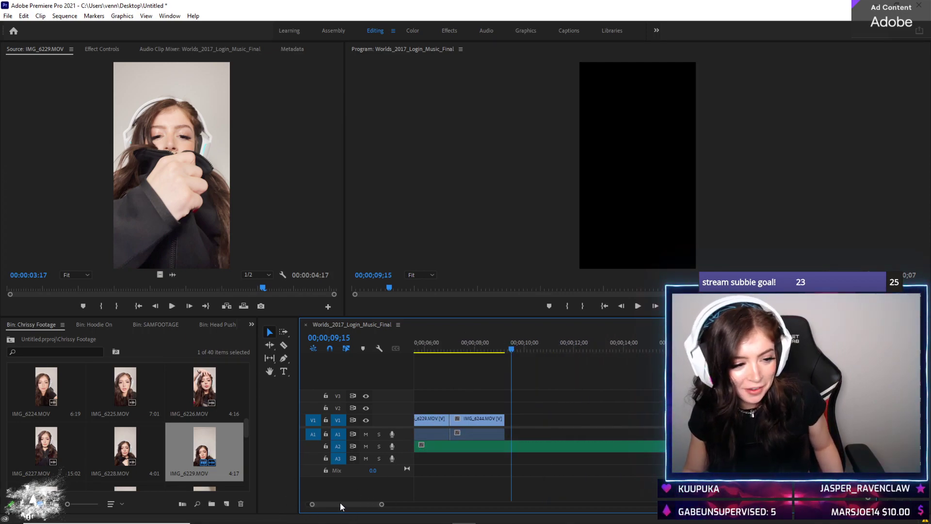
{"action": "key", "text": "minus"}
{"action": "key", "text": "minus"}
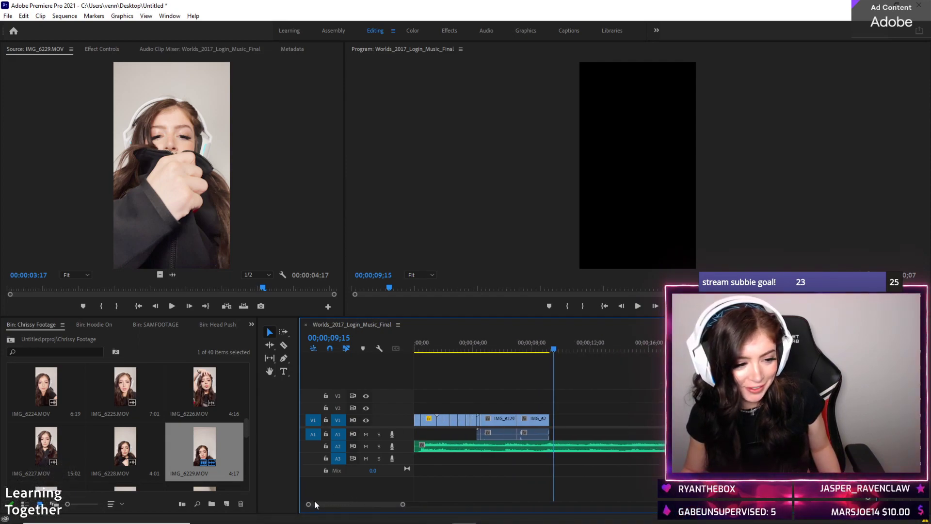
{"action": "key", "text": "space"}
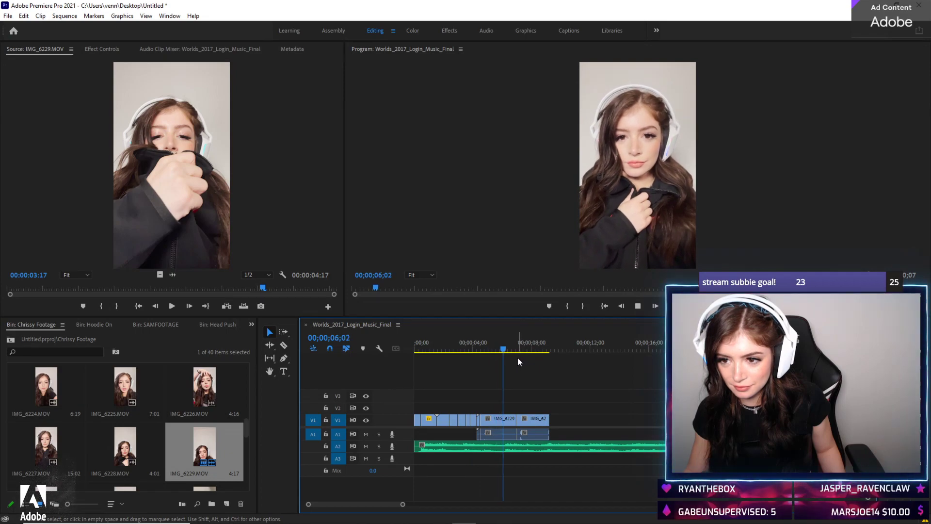
{"action": "key", "text": "space"}
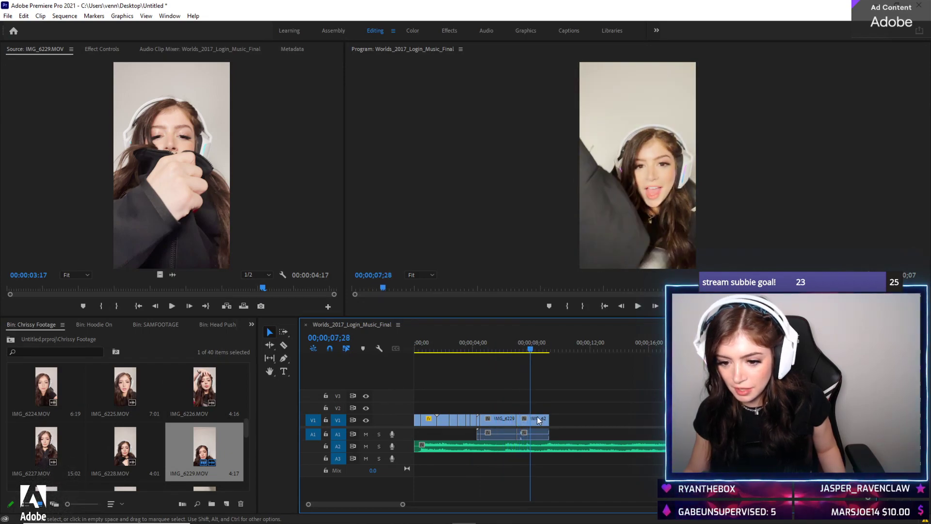
{"action": "left_click", "coordinate": [487, 348]}
{"action": "left_click", "coordinate": [492, 348]}
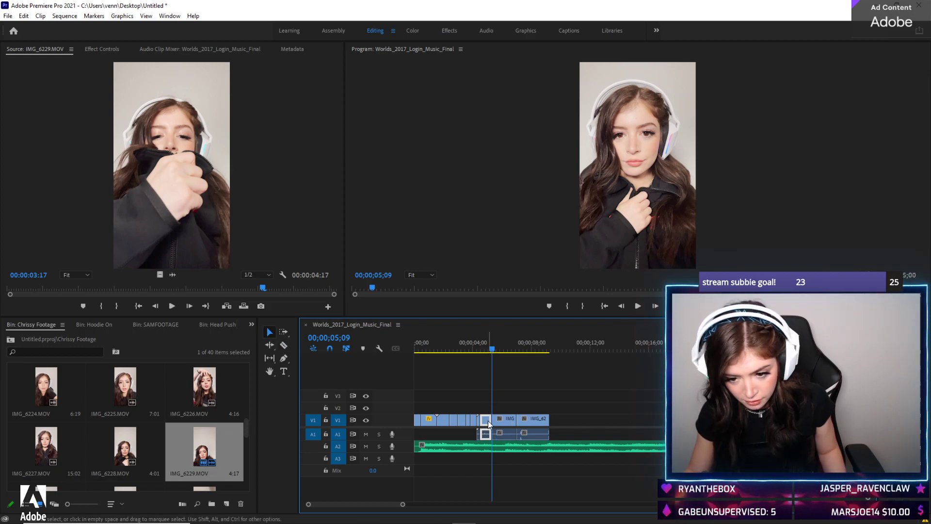
Set the speed of the middle IMG_6229.MOV piece to 300%, close the gap after it and play back the result
{"action": "right_click", "coordinate": [488, 422]}
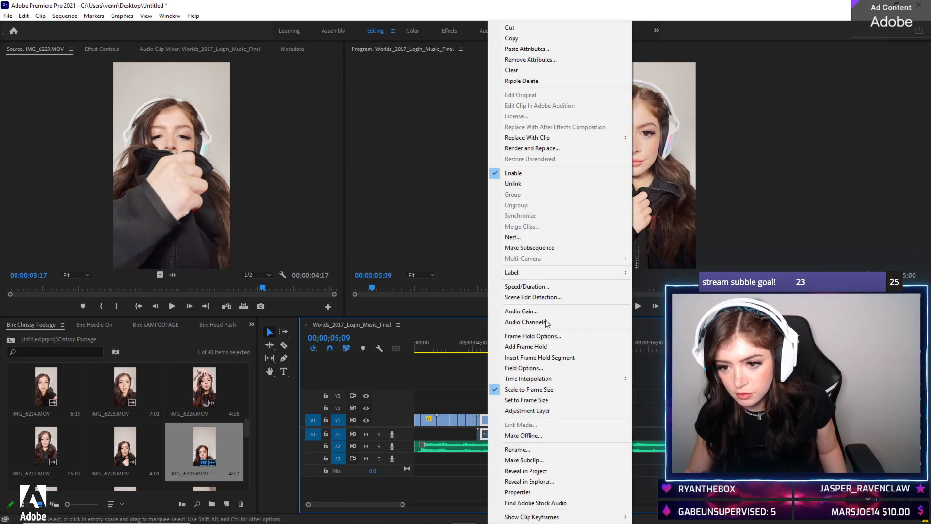
{"action": "left_click", "coordinate": [529, 288]}
{"action": "type", "text": "300"}
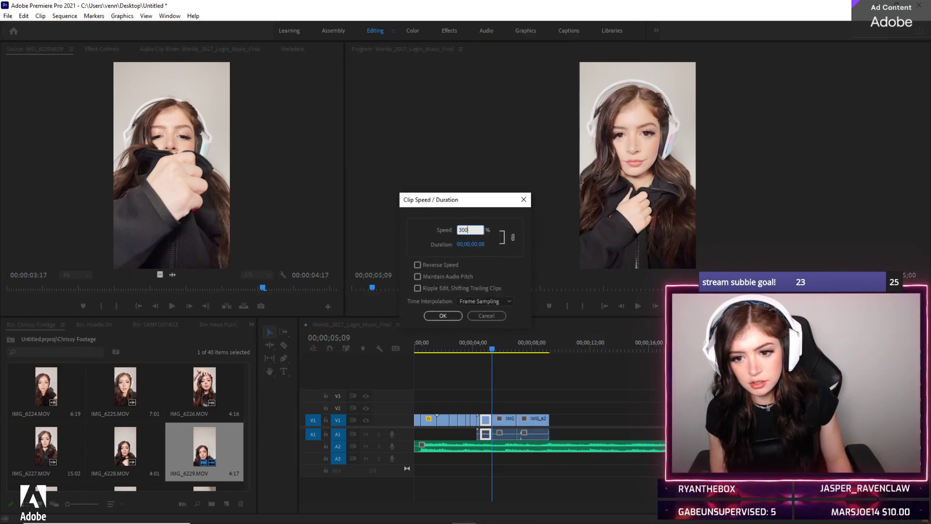
{"action": "type", "text": "0"}
{"action": "key", "text": "Return"}
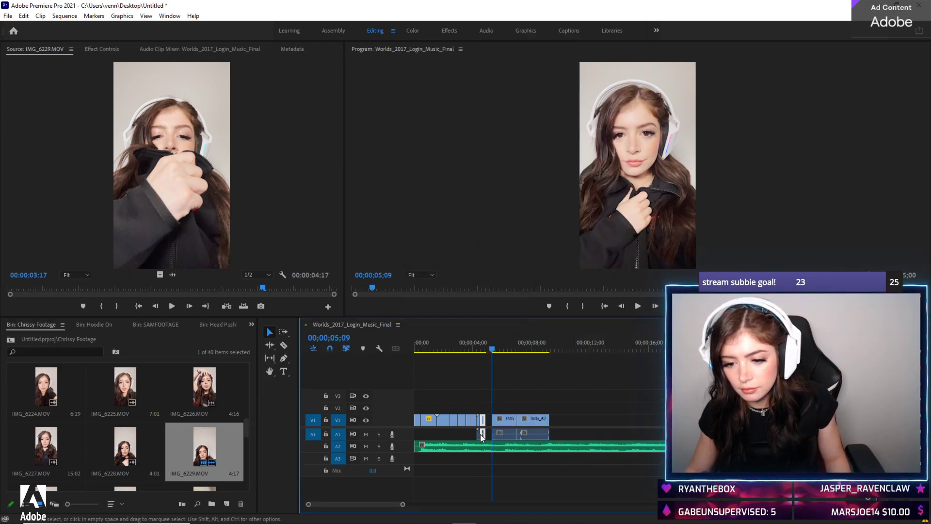
{"action": "left_click", "coordinate": [472, 349]}
{"action": "key", "text": "space"}
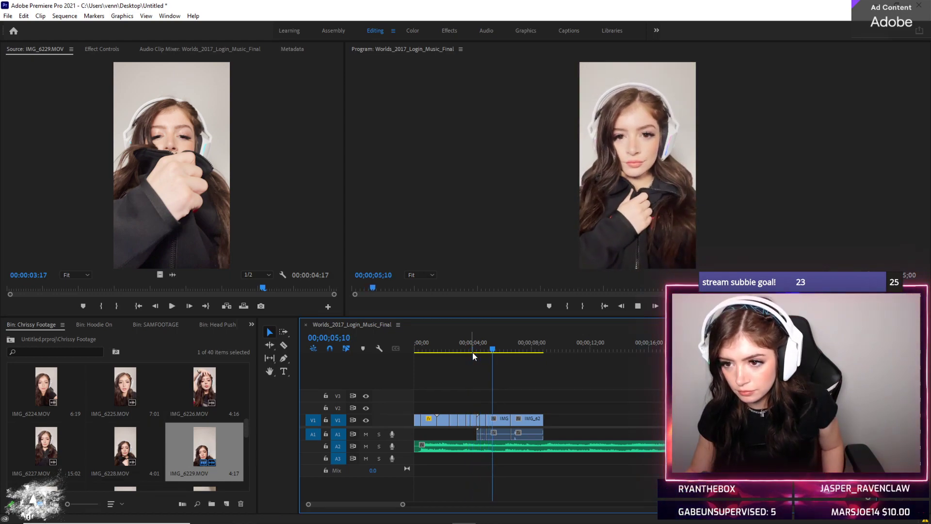
Trim the end of the last IMG_6229.MOV piece to about 00;00;05;23, close IMG_6244.MOV up to it and play back the cut
{"action": "left_click", "coordinate": [505, 422]}
{"action": "left_click_drag", "start_coordinate": [506, 419], "coordinate": [500, 420]}
{"action": "key", "text": "Delete"}
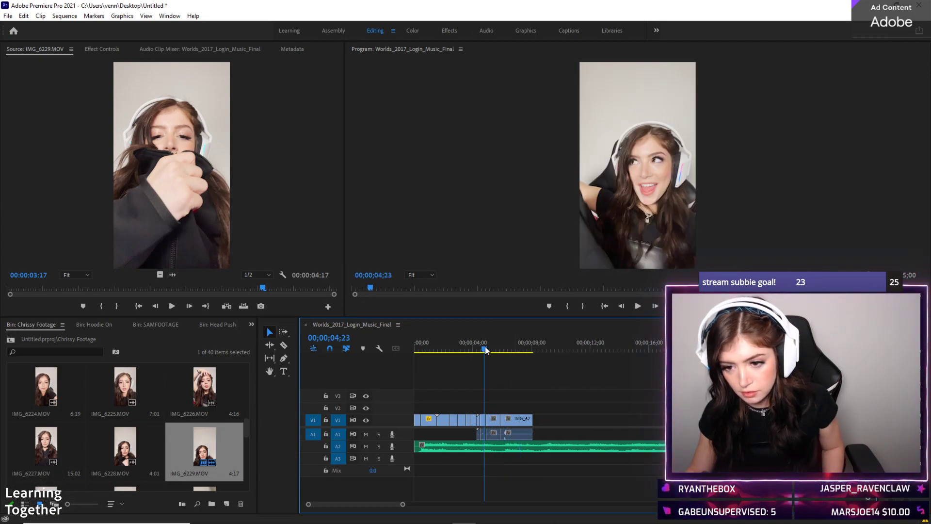
{"action": "key", "text": "space"}
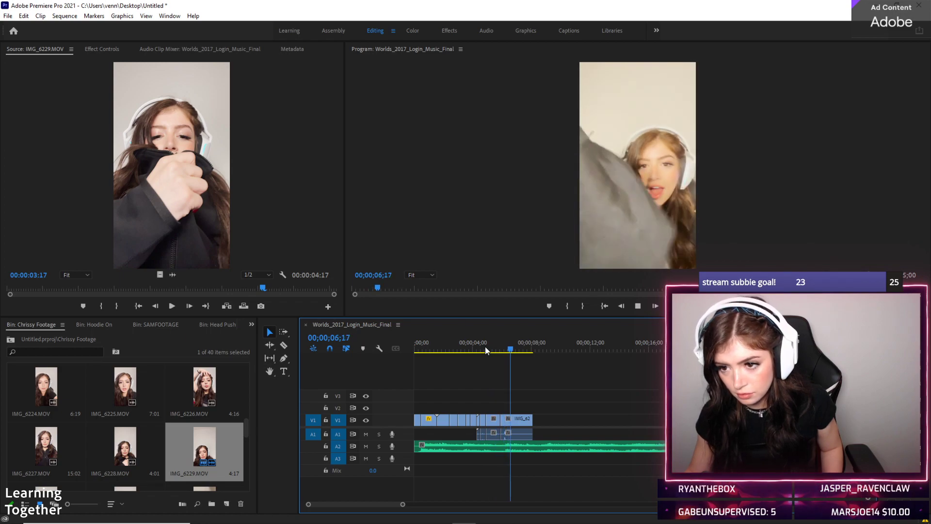
Stop playback and undo the last trim of the final IMG_6229.MOV piece and the closing of its gap
{"action": "key", "text": "space"}
{"action": "key", "text": "ctrl+z"}
{"action": "key", "text": "ctrl+z"}
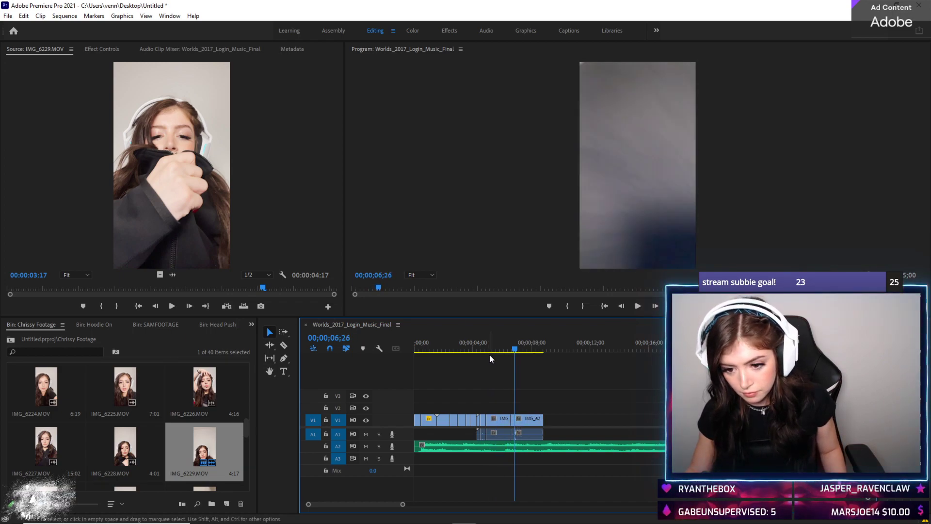
Try trimming the start of the last IMG_6229.MOV piece, closing the gap before it and playing back the result
{"action": "left_click_drag", "start_coordinate": [487, 419], "coordinate": [499, 419]}
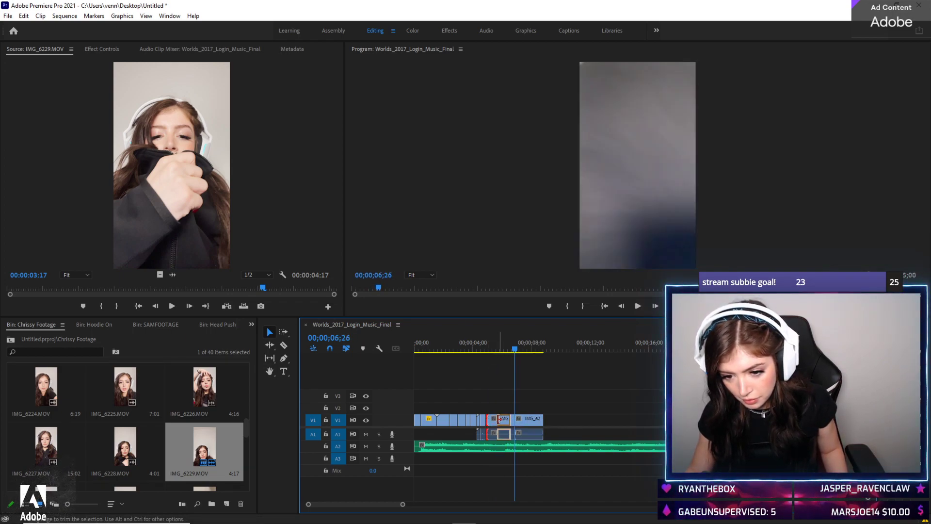
{"action": "key", "text": "Delete"}
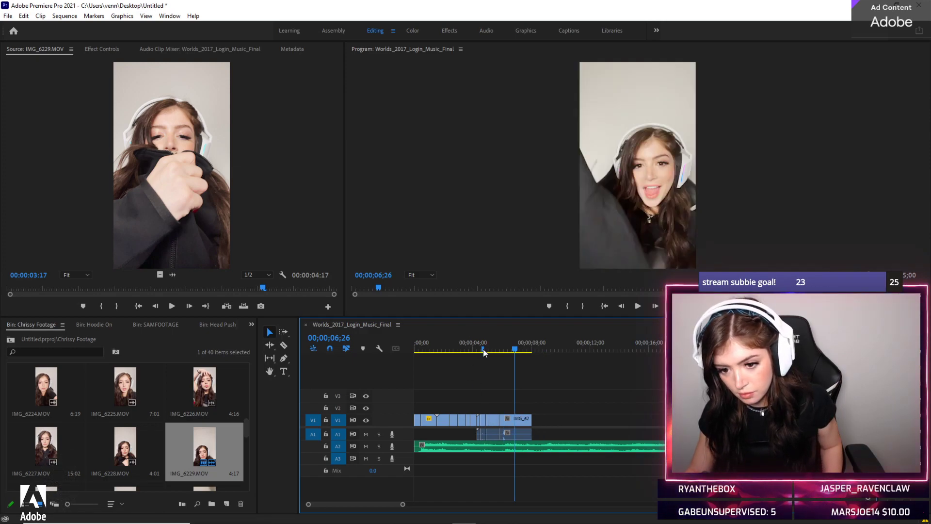
{"action": "key", "text": "space"}
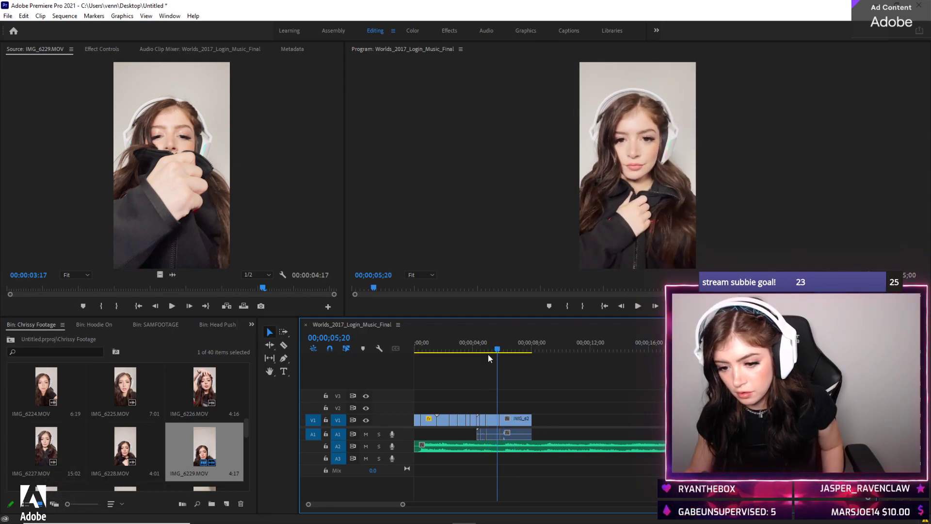
{"action": "key", "text": "ctrl+z"}
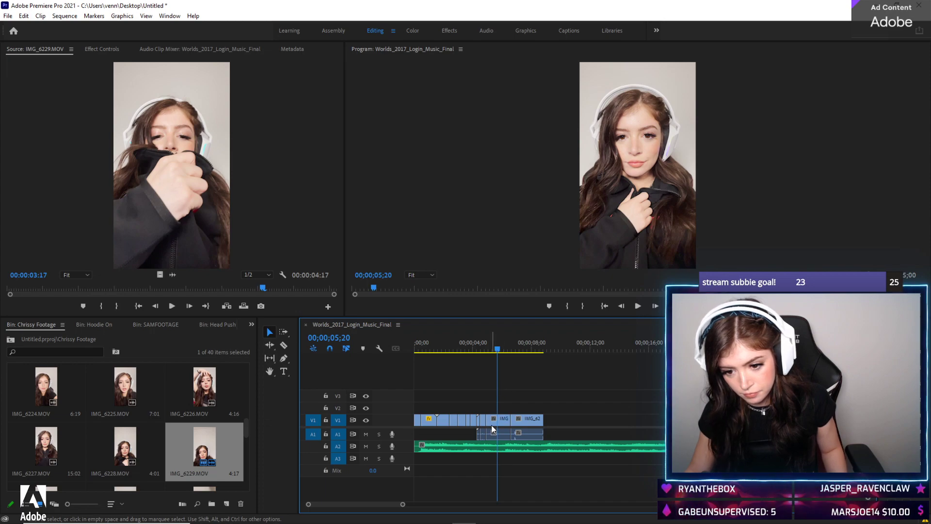
Try setting the speed of the last IMG_6229.MOV piece to 300%
{"action": "mouse_move", "coordinate": [488, 351]}
{"action": "left_mouse_down"}
{"action": "mouse_move", "coordinate": [514, 351]}
{"action": "mouse_move", "coordinate": [476, 352]}
{"action": "left_mouse_up"}
{"action": "right_click", "coordinate": [499, 420]}
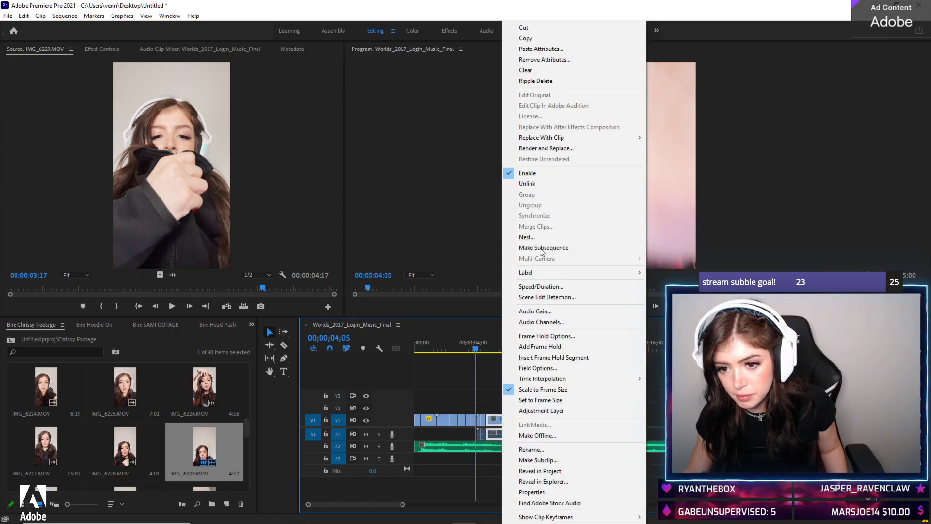
{"action": "left_click", "coordinate": [539, 287]}
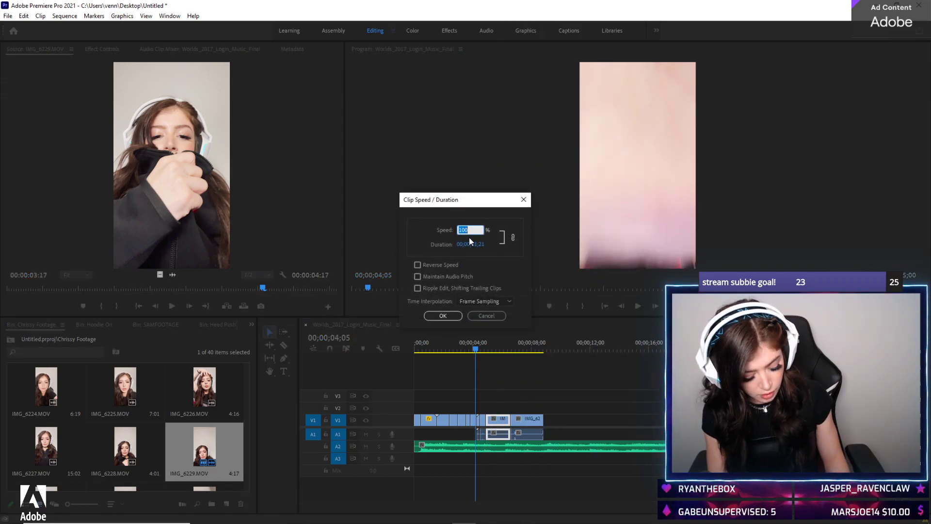
{"action": "type", "text": "300"}
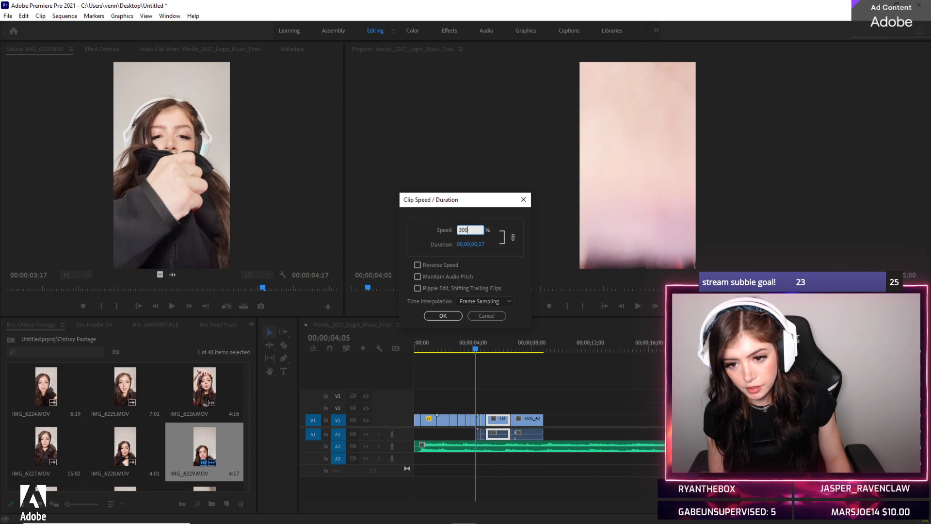
{"action": "key", "text": "Return"}
{"action": "key", "text": "ctrl+z"}
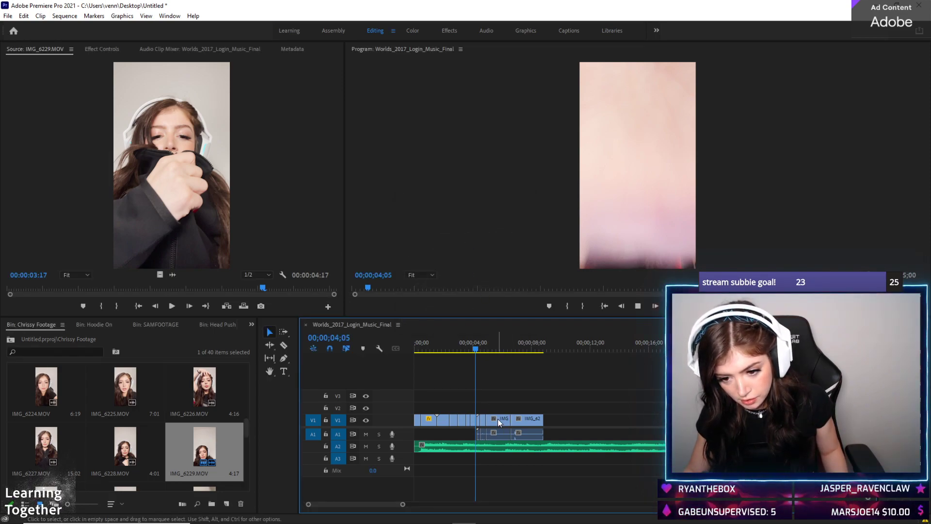
Play back the transition and split the last IMG_6229.MOV piece just before the 6-second mark
{"action": "key", "text": "space"}
{"action": "key", "text": "space"}
{"action": "key", "text": "c"}
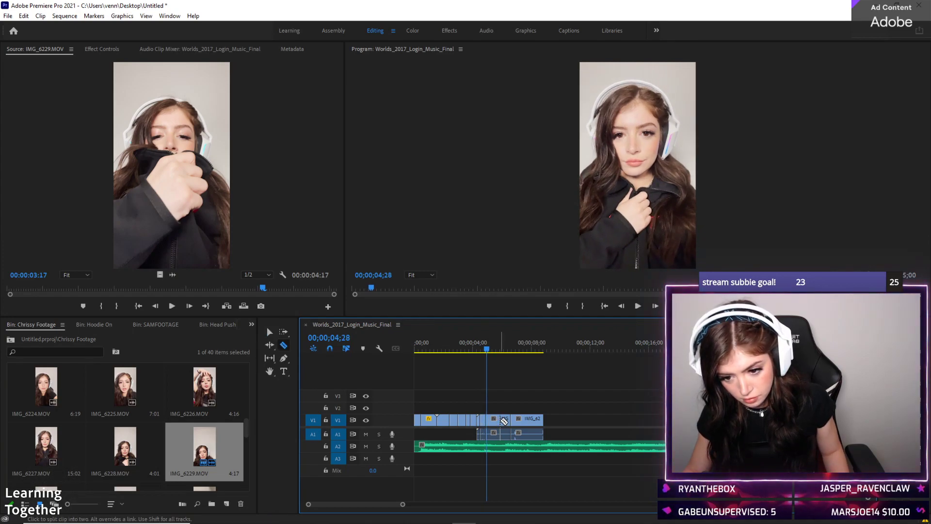
{"action": "right_click", "coordinate": [493, 419]}
{"action": "left_click", "coordinate": [494, 403]}
{"action": "right_click", "coordinate": [493, 419]}
{"action": "left_click", "coordinate": [494, 400]}
{"action": "right_click", "coordinate": [492, 420]}
{"action": "left_click", "coordinate": [492, 420]}
{"action": "right_click", "coordinate": [491, 420]}
{"action": "left_click", "coordinate": [497, 397]}
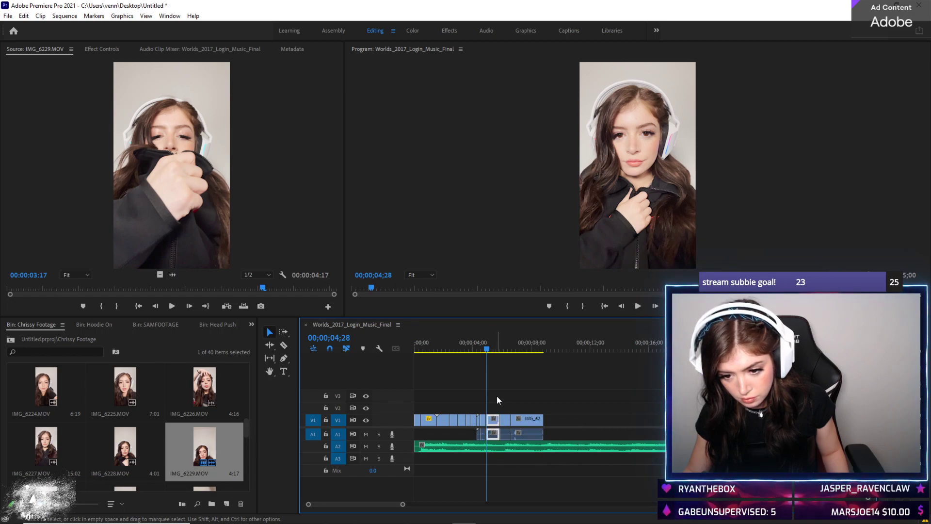
{"action": "left_click", "coordinate": [496, 396]}
Set the speed of the first part of the split IMG_6229.MOV piece to 200%, close the gap after it and play back the cut
{"action": "scroll", "coordinate": [505, 414], "scroll_direction": "up", "scroll_amount": 3}
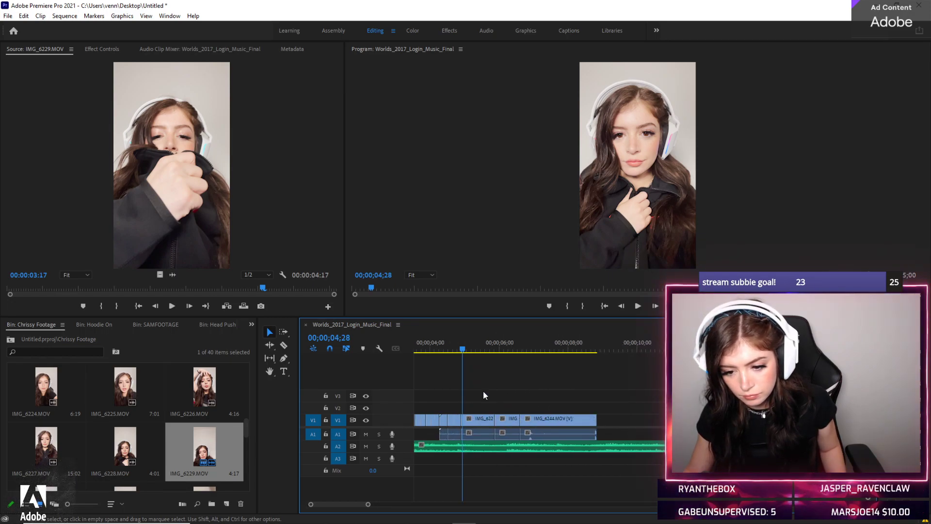
{"action": "right_click", "coordinate": [479, 420]}
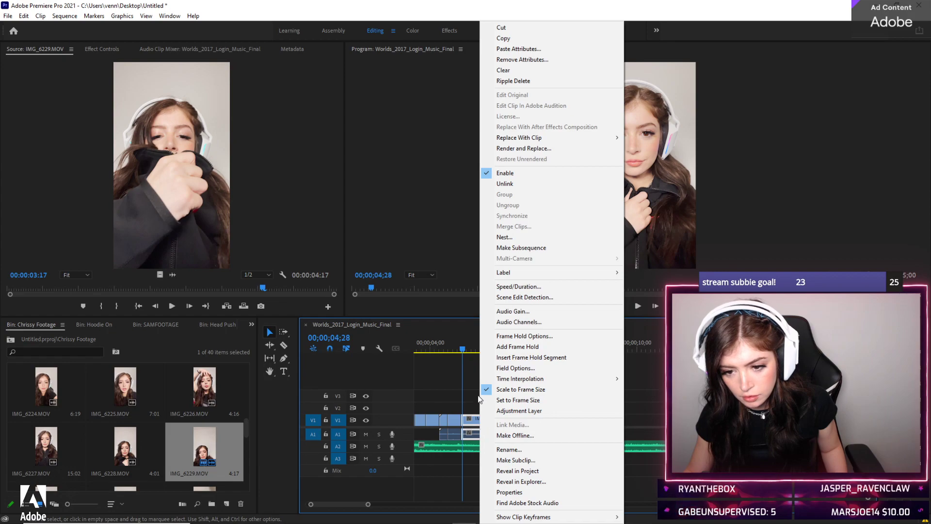
{"action": "left_click", "coordinate": [516, 286]}
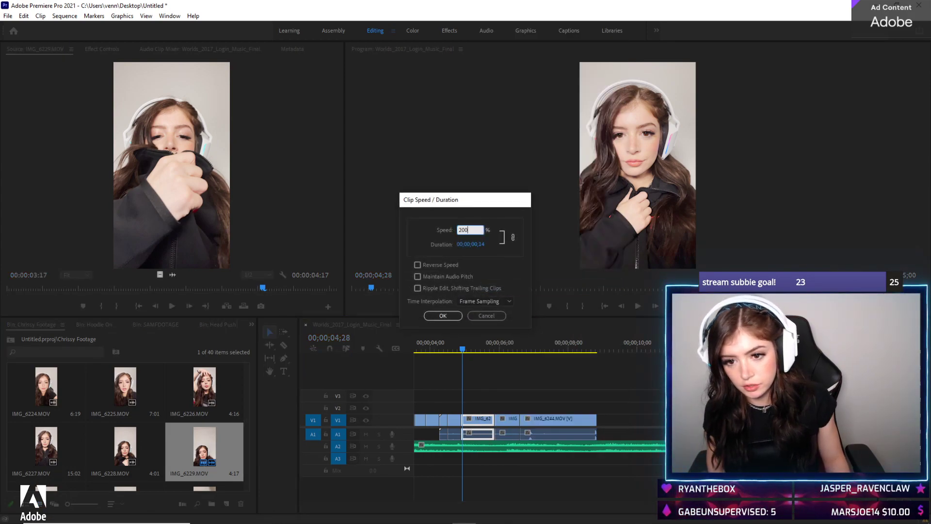
{"action": "key", "text": "Return"}
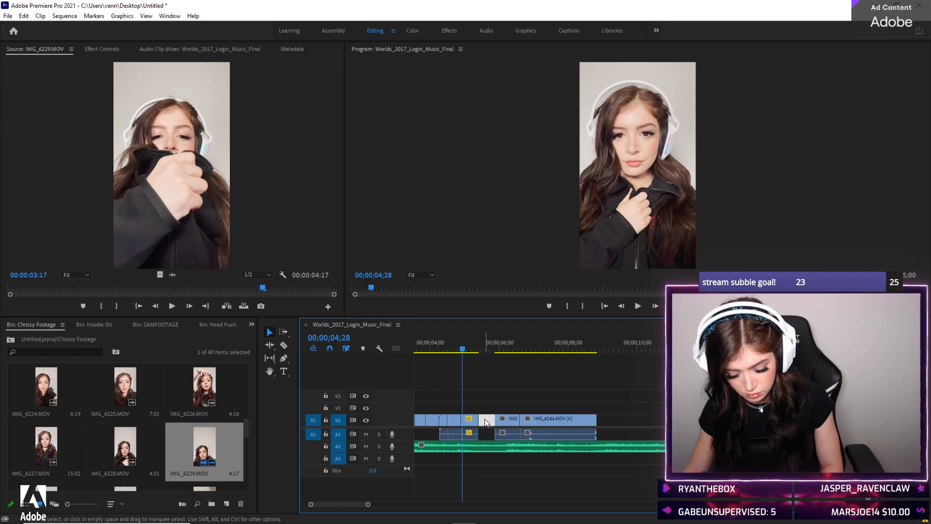
{"action": "left_click", "coordinate": [432, 345]}
{"action": "scroll", "coordinate": [435, 347], "scroll_direction": "up", "scroll_amount": 3}
{"action": "key", "text": "space"}
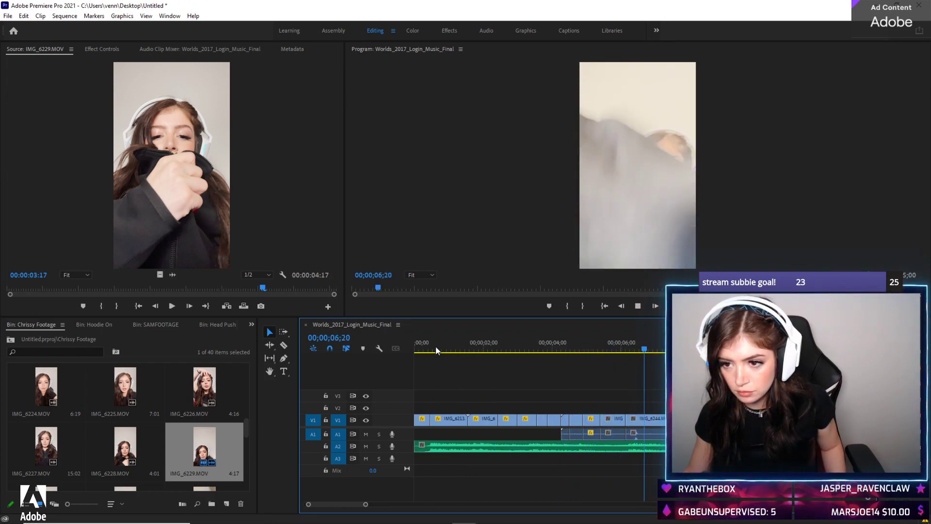
{"action": "key", "text": "space"}
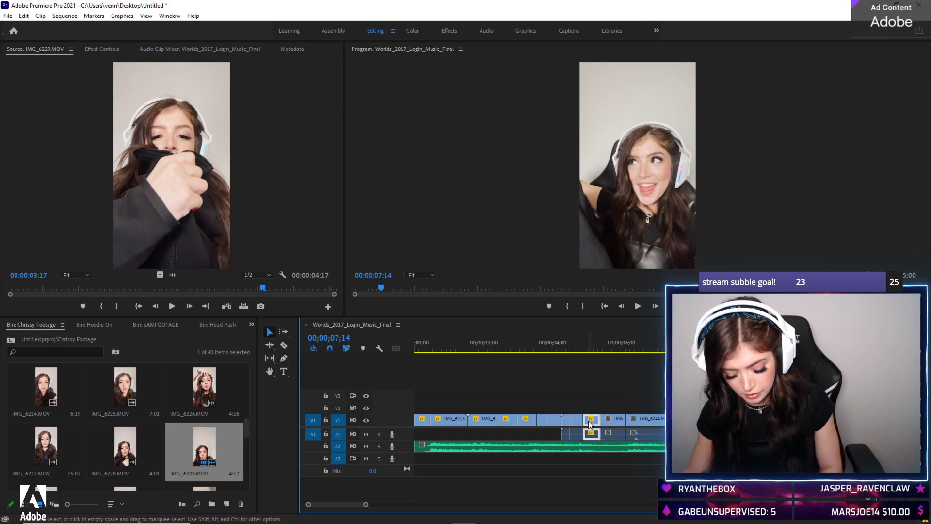
Remove the 200% IMG_6229.MOV piece, close the gap and play back the shortened cut
{"action": "left_click", "coordinate": [568, 348]}
{"action": "key", "text": "space"}
{"action": "left_click_drag", "start_coordinate": [569, 350], "coordinate": [548, 347]}
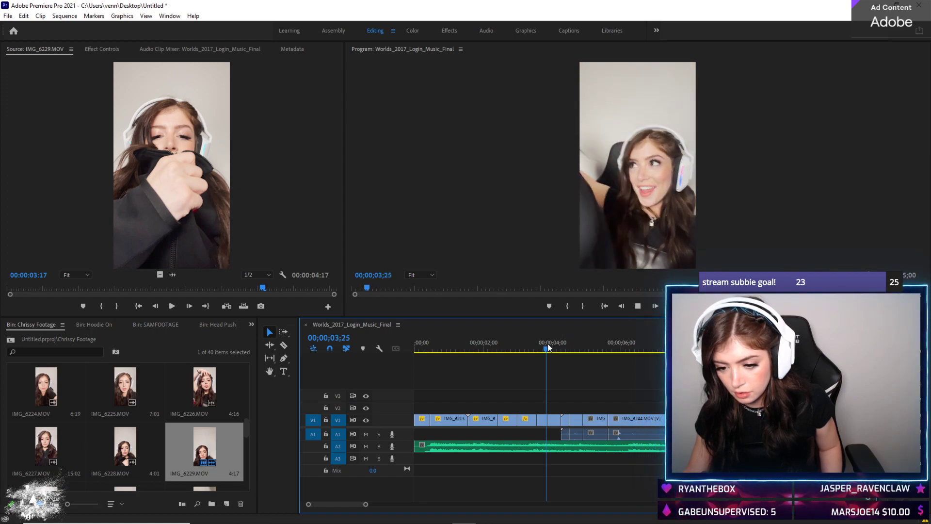
{"action": "key", "text": "space"}
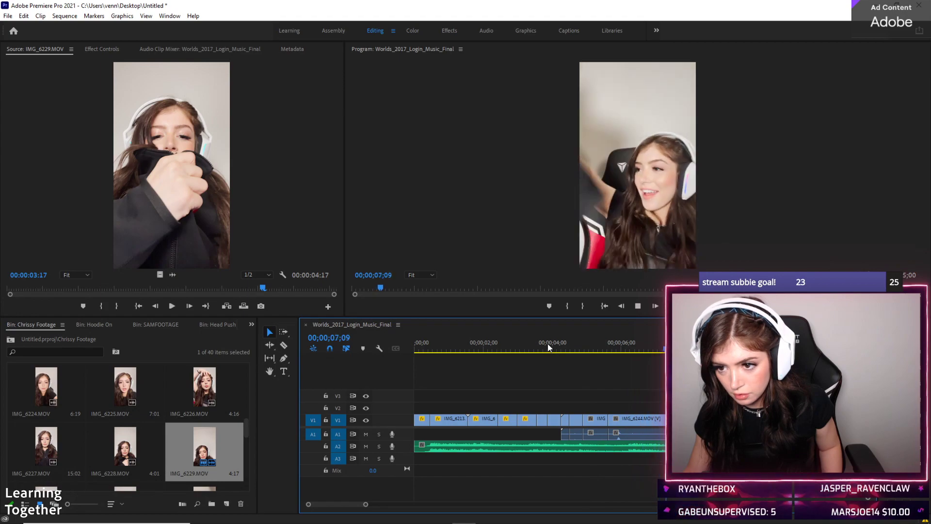
{"action": "key", "text": "space"}
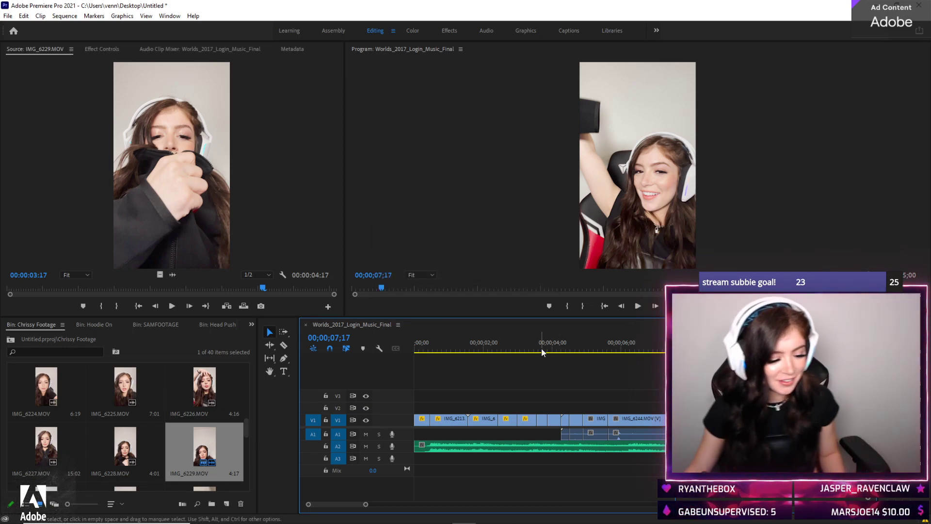
{"action": "key", "text": "minus"}
{"action": "key", "text": "minus"}
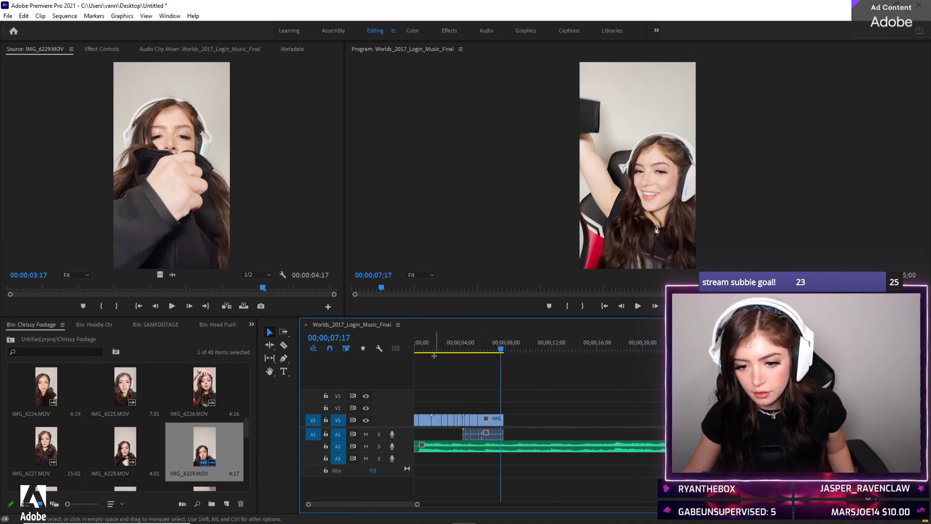
{"action": "key", "text": "space"}
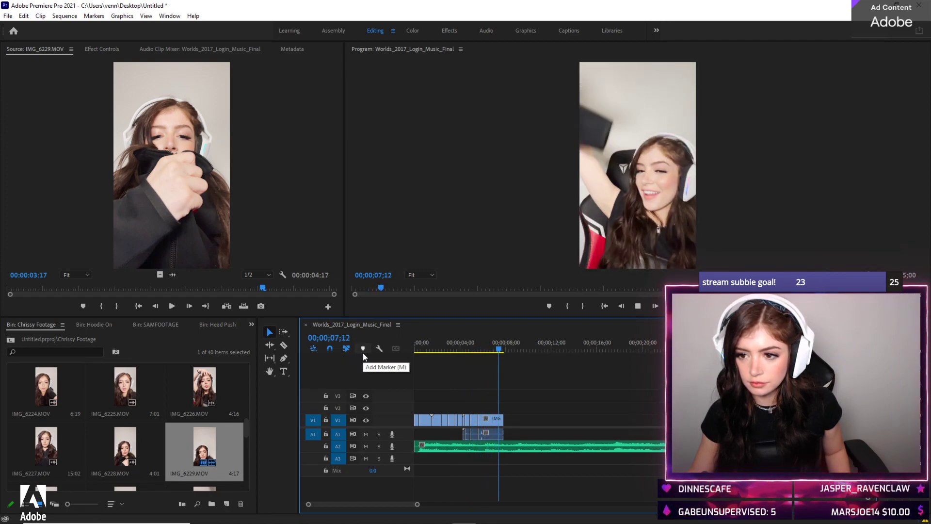
{"action": "key", "text": "space"}
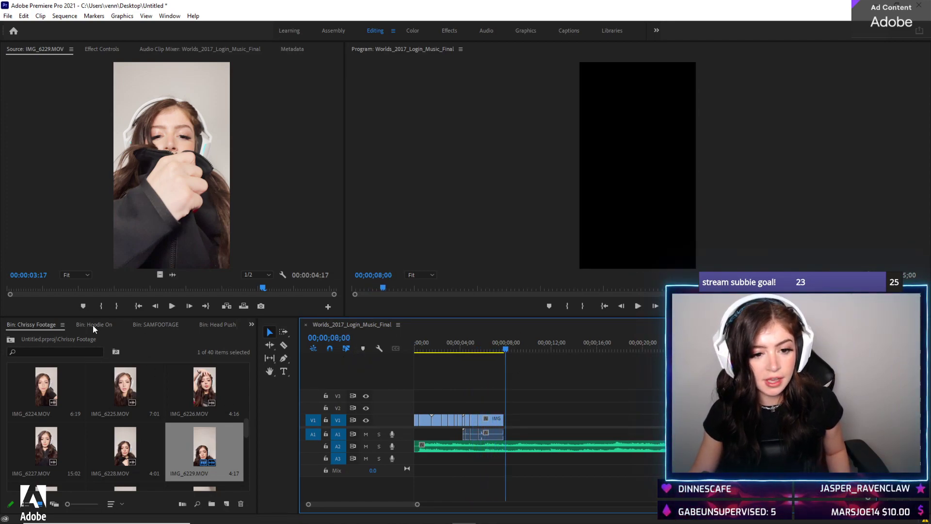
Preview SAMSHOT 1 (6).mp4 and SAMSHOT 1 (7).mp4 from the SAMFOOTAGE bin as candidates for the next shot
{"action": "left_click", "coordinate": [160, 325]}
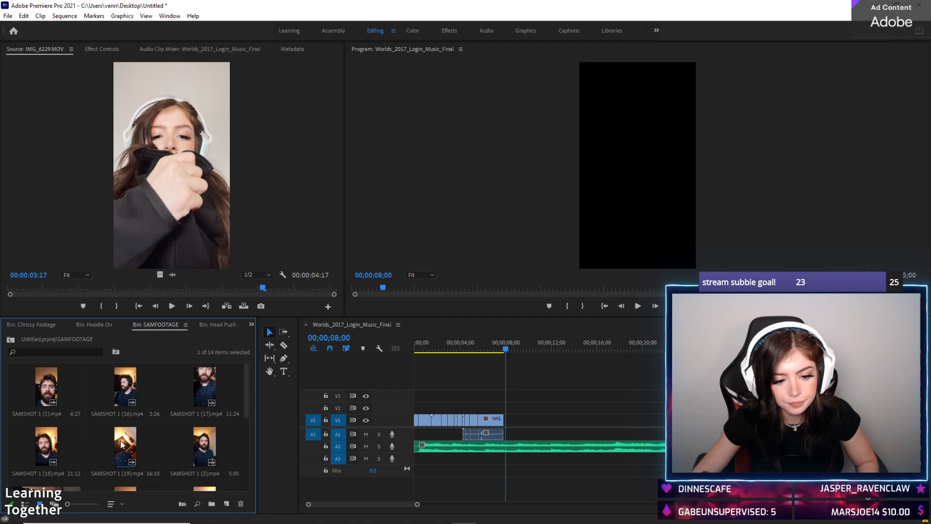
{"action": "scroll", "coordinate": [121, 442], "scroll_direction": "down", "scroll_amount": 2}
{"action": "scroll", "coordinate": [152, 435], "scroll_direction": "down", "scroll_amount": 1}
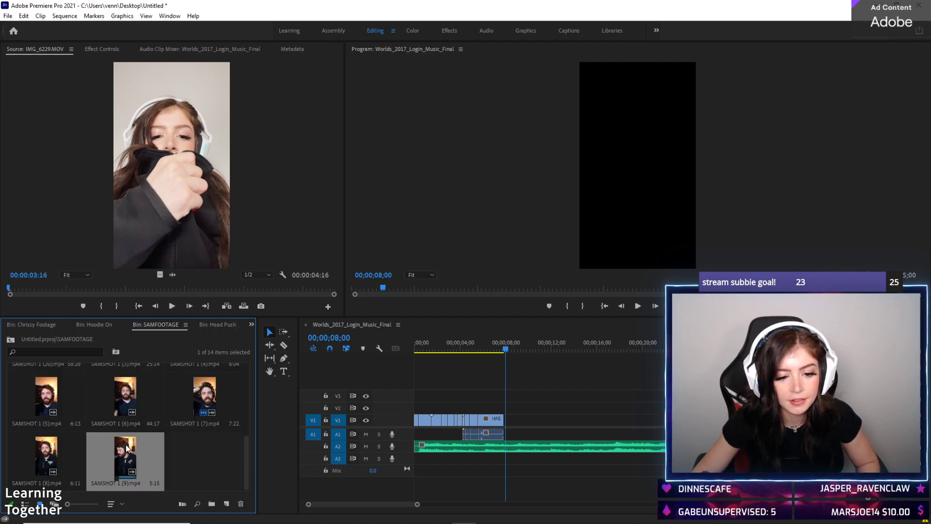
{"action": "double_click", "coordinate": [103, 423]}
{"action": "key", "text": "space"}
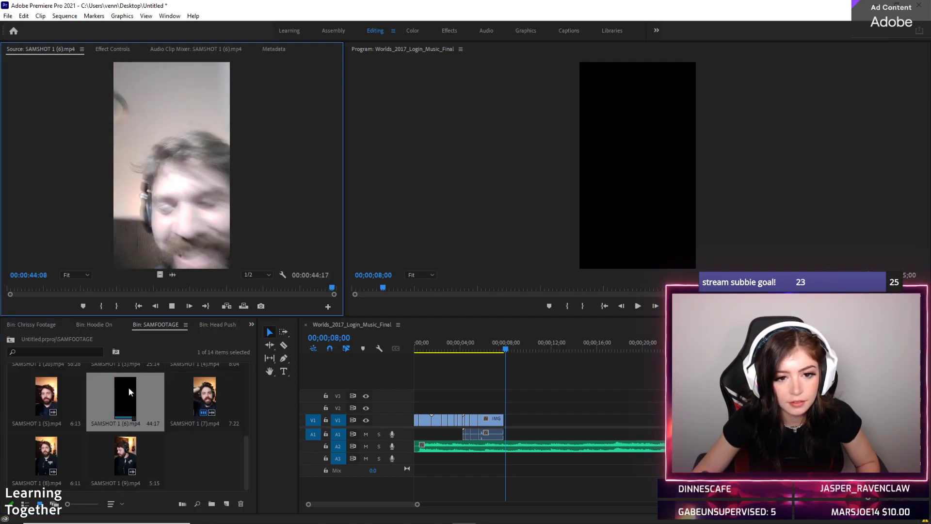
{"action": "double_click", "coordinate": [204, 389]}
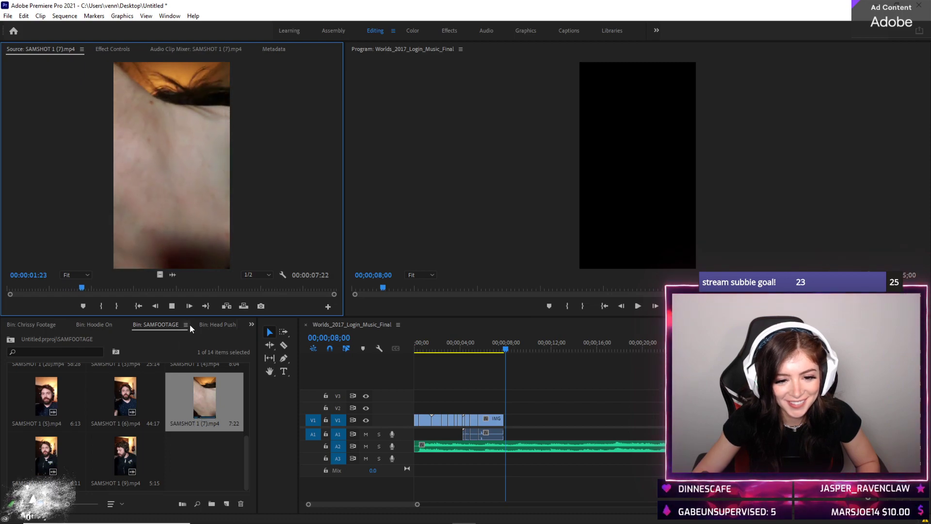
Preview the Hoodie On bin clips SAMSHOT 1 (13).mp4, SAMSHOT 1 (12).mp4 and SAMSHOT 1 (15).mp4 for the next shot
{"action": "left_click", "coordinate": [108, 326]}
{"action": "double_click", "coordinate": [118, 395]}
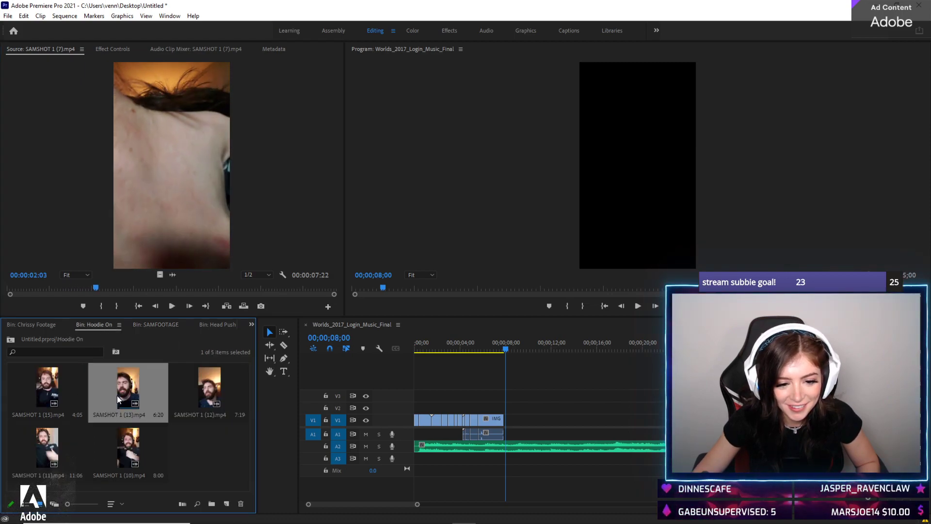
{"action": "key", "text": "space"}
{"action": "double_click", "coordinate": [214, 373]}
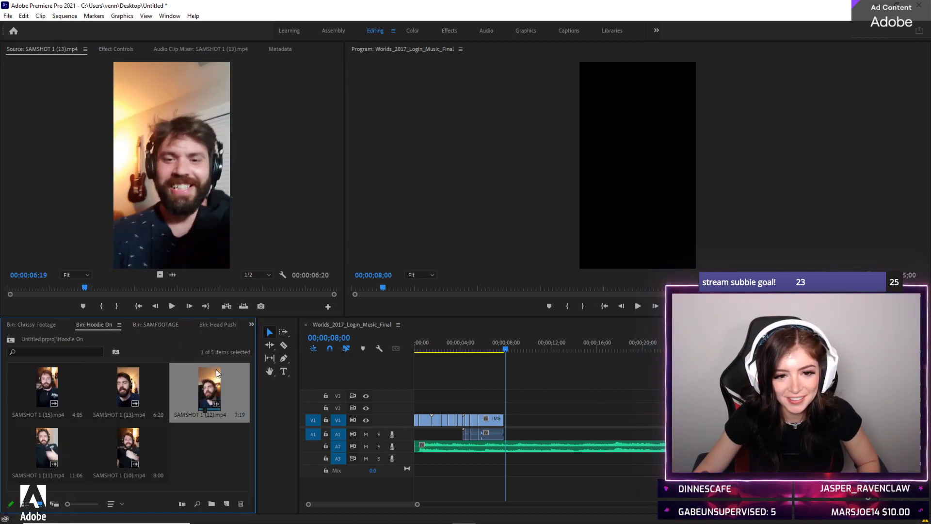
{"action": "key", "text": "space"}
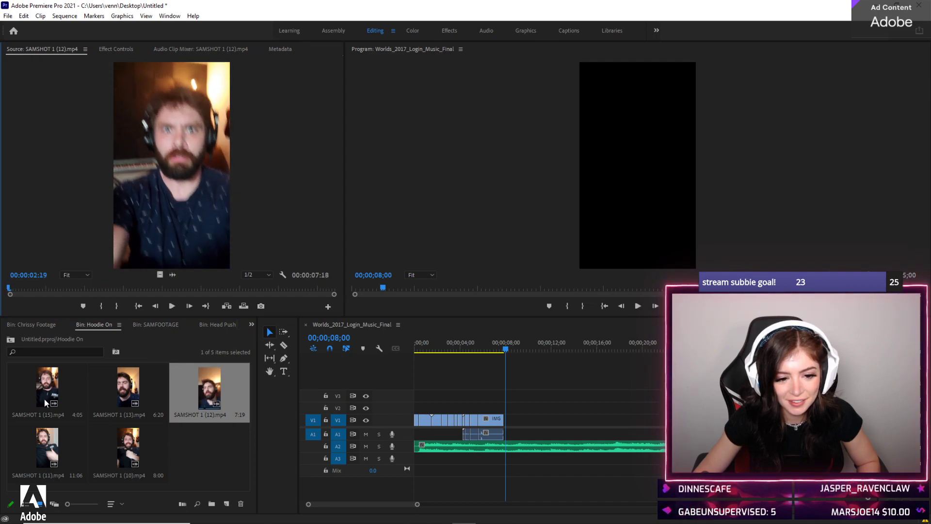
{"action": "double_click", "coordinate": [45, 398]}
{"action": "key", "text": "space"}
{"action": "double_click", "coordinate": [210, 381]}
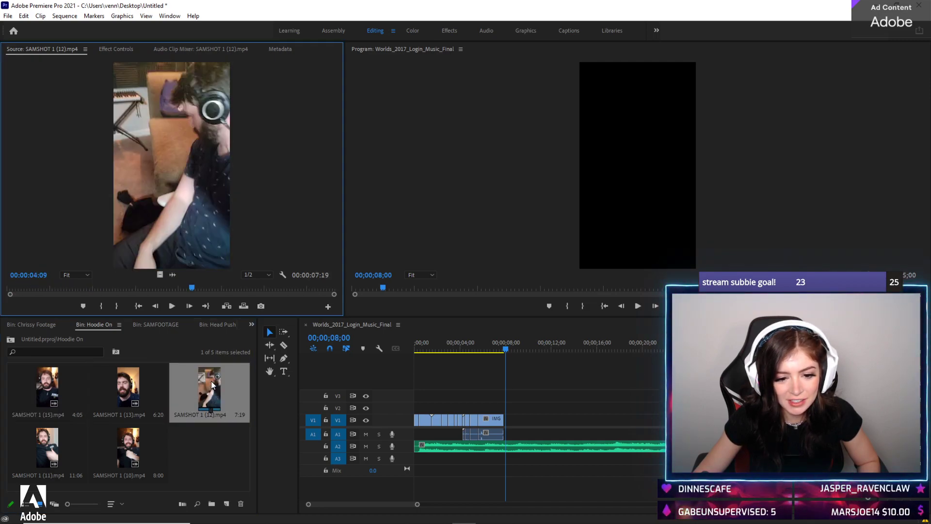
{"action": "key", "text": "space"}
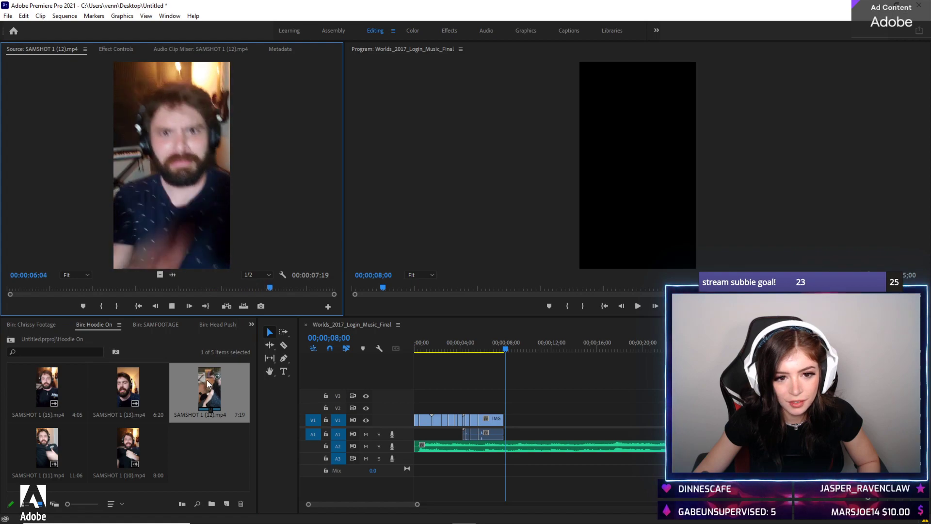
Add SAMSHOT 1 (12).mp4 to V1 directly after IMG_6244.MOV and play back the transition into it
{"action": "left_click_drag", "start_coordinate": [206, 386], "coordinate": [506, 421]}
{"action": "left_click_drag", "start_coordinate": [536, 345], "coordinate": [609, 341]}
{"action": "left_click_drag", "start_coordinate": [525, 420], "coordinate": [526, 420]}
{"action": "left_click", "coordinate": [500, 342]}
{"action": "key", "text": "space"}
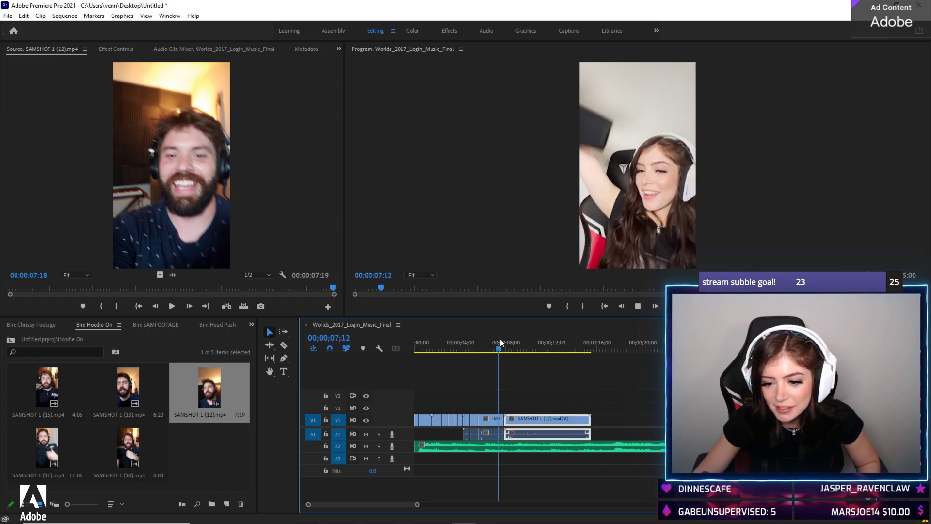
{"action": "key", "text": "space"}
{"action": "key", "text": "space"}
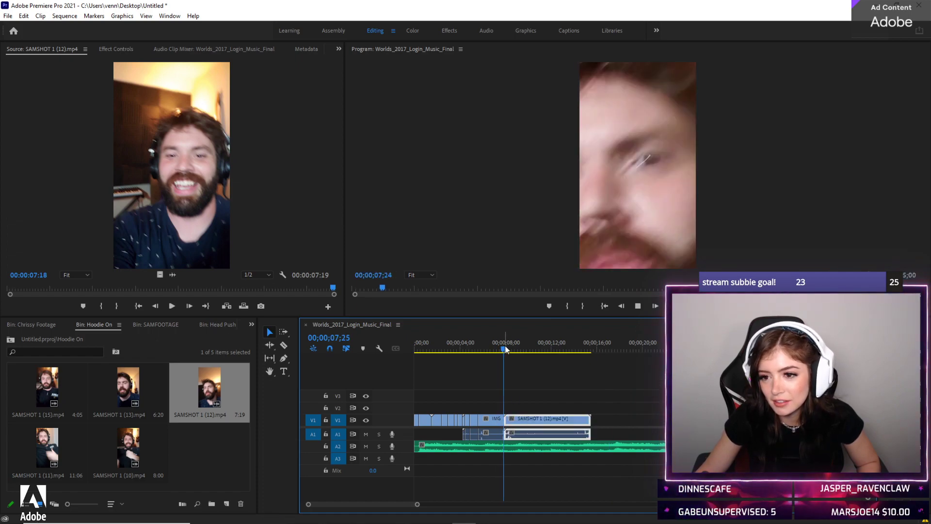
Scale SAMSHOT 1 (12).mp4 to the frame size, and unlink and delete all the camera audio on A1
{"action": "right_click", "coordinate": [534, 420]}
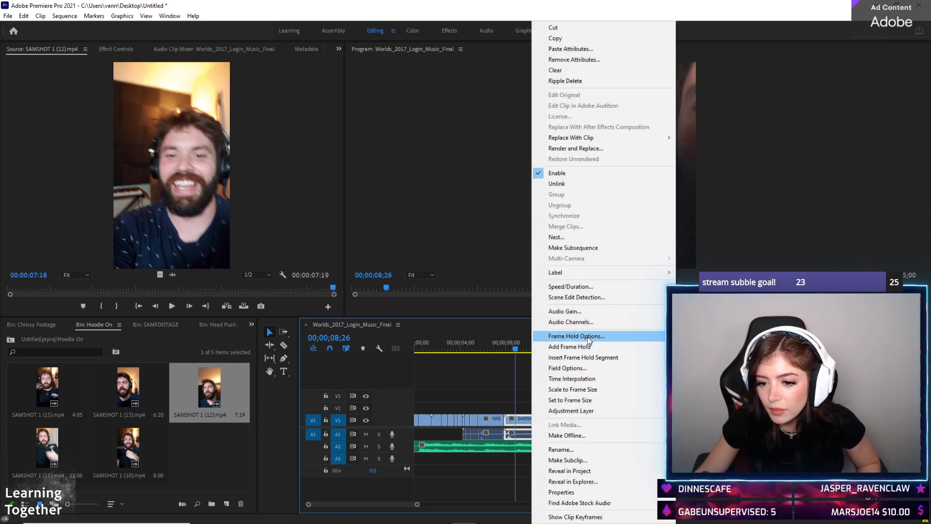
{"action": "left_click", "coordinate": [583, 390]}
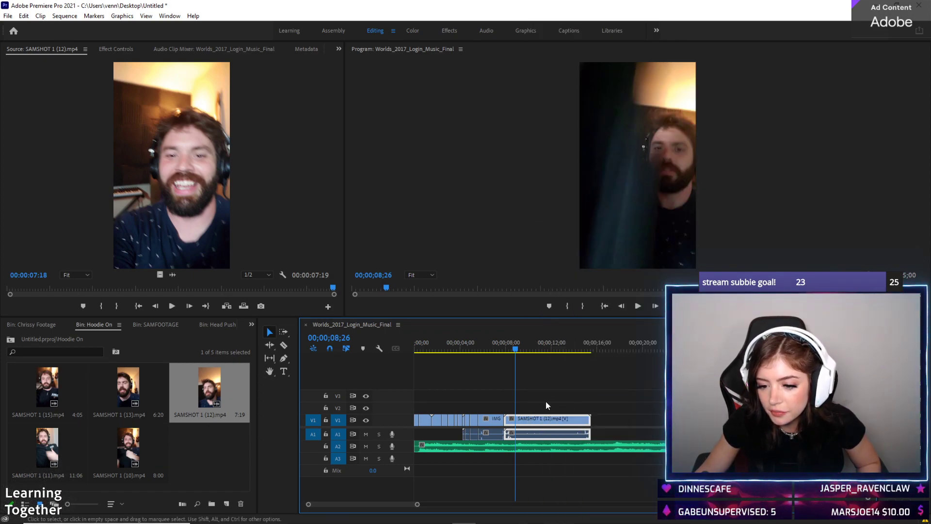
{"action": "left_click_drag", "start_coordinate": [581, 415], "coordinate": [461, 437]}
{"action": "right_click", "coordinate": [481, 425]}
{"action": "left_click", "coordinate": [504, 201]}
{"action": "left_click_drag", "start_coordinate": [610, 428], "coordinate": [464, 440]}
{"action": "left_click_drag", "start_coordinate": [454, 438], "coordinate": [602, 432]}
{"action": "key", "text": "Delete"}
Play through SAMSHOT 1 (12).mp4, trim its start with no gap before it, and trim its end back to 00;00;12;16
{"action": "left_click", "coordinate": [504, 343]}
{"action": "key", "text": "space"}
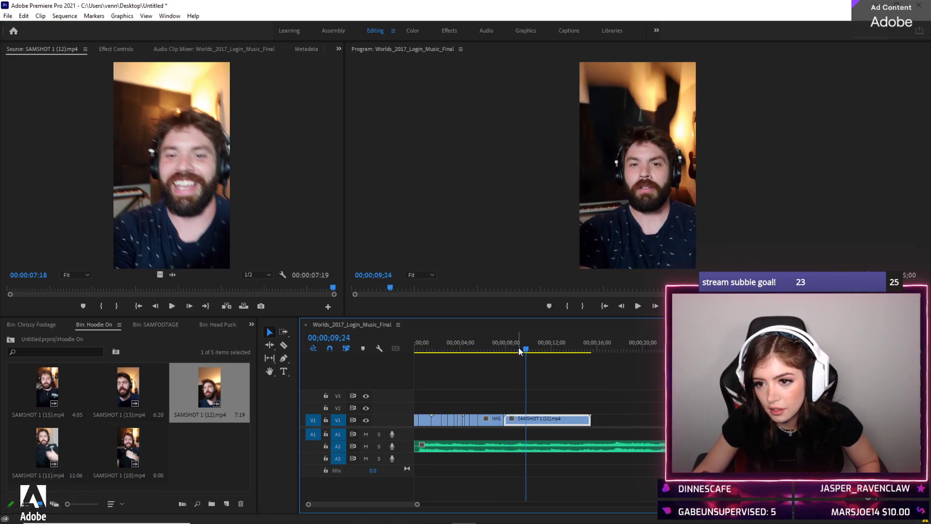
{"action": "left_click_drag", "start_coordinate": [508, 422], "coordinate": [522, 423]}
{"action": "left_click", "coordinate": [498, 349]}
{"action": "key", "text": "space"}
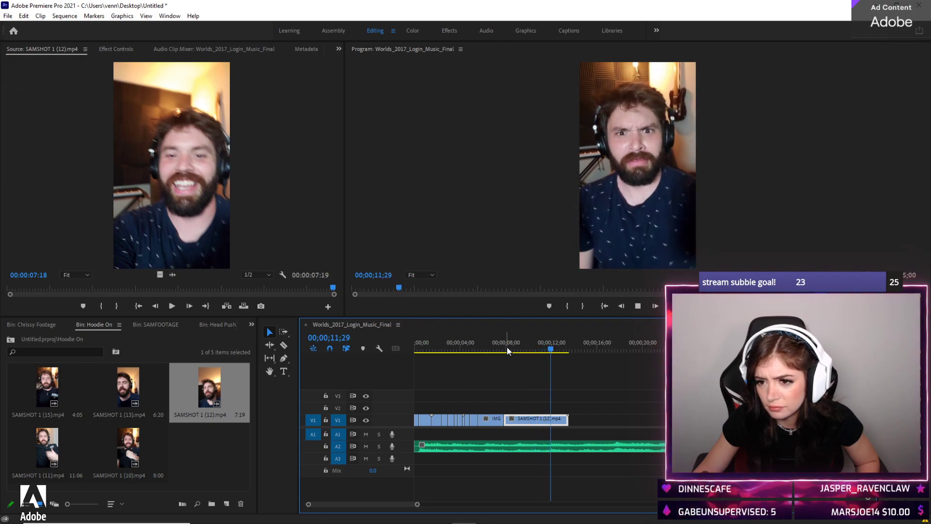
{"action": "key", "text": "space"}
{"action": "left_click_drag", "start_coordinate": [568, 419], "coordinate": [557, 421]}
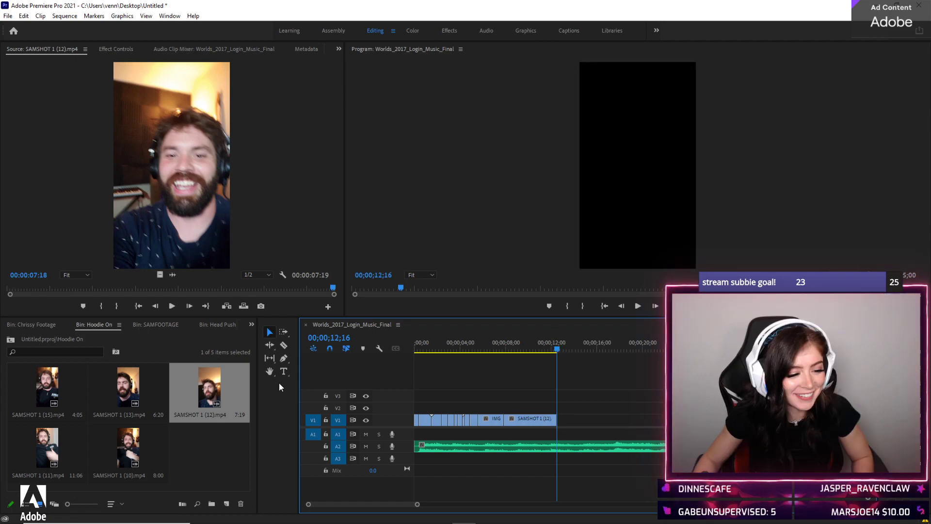
Open the bin holding the head pull and head push clips and preview head push 9.MOV
{"action": "left_click", "coordinate": [163, 324]}
{"action": "left_click", "coordinate": [48, 329]}
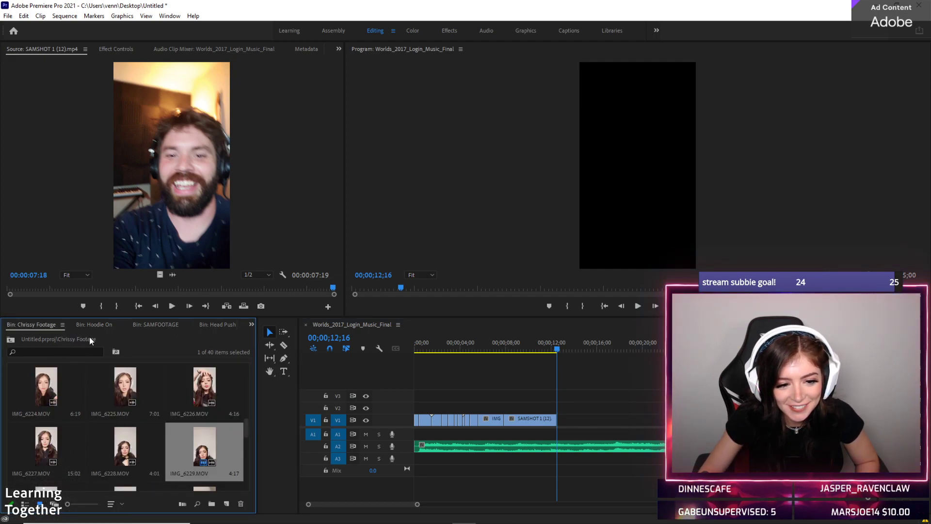
{"action": "scroll", "coordinate": [168, 322], "scroll_direction": "down", "scroll_amount": 9}
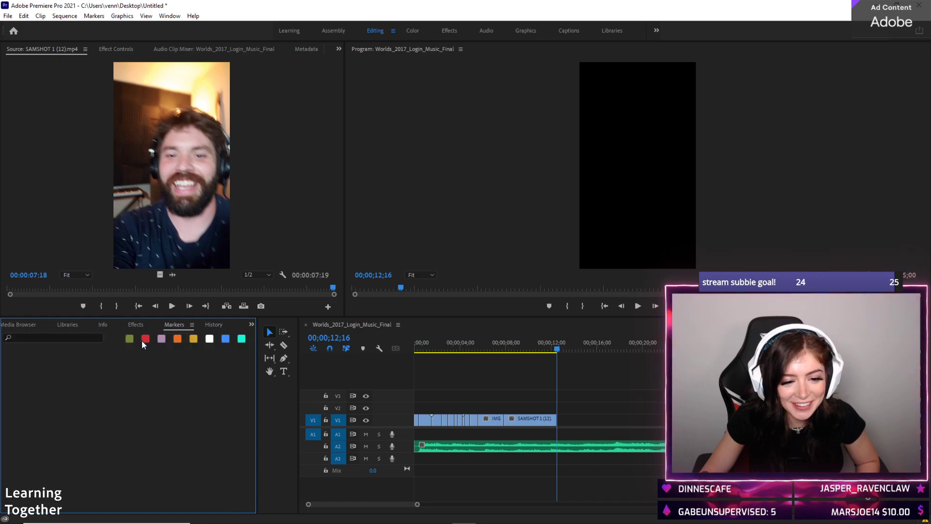
{"action": "left_click", "coordinate": [19, 324]}
{"action": "scroll", "coordinate": [52, 325], "scroll_direction": "up", "scroll_amount": 3}
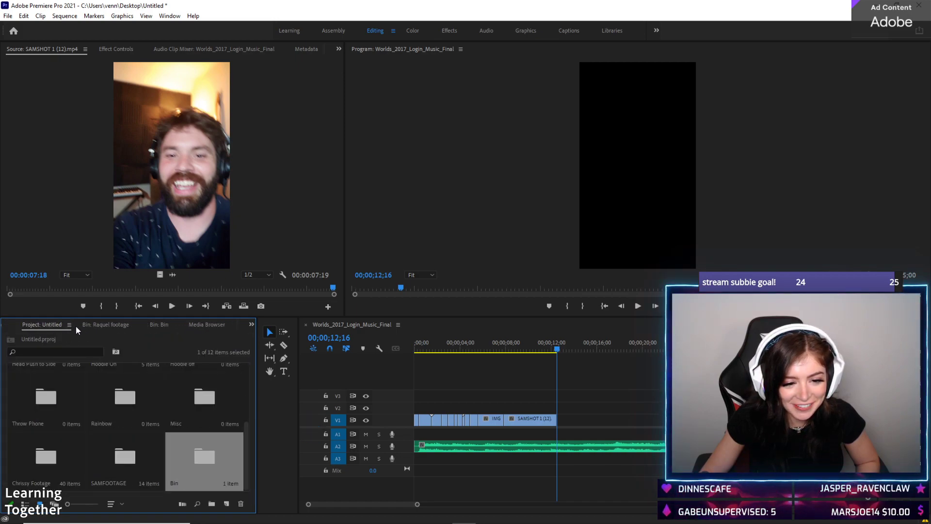
{"action": "left_click", "coordinate": [92, 327]}
{"action": "double_click", "coordinate": [202, 403]}
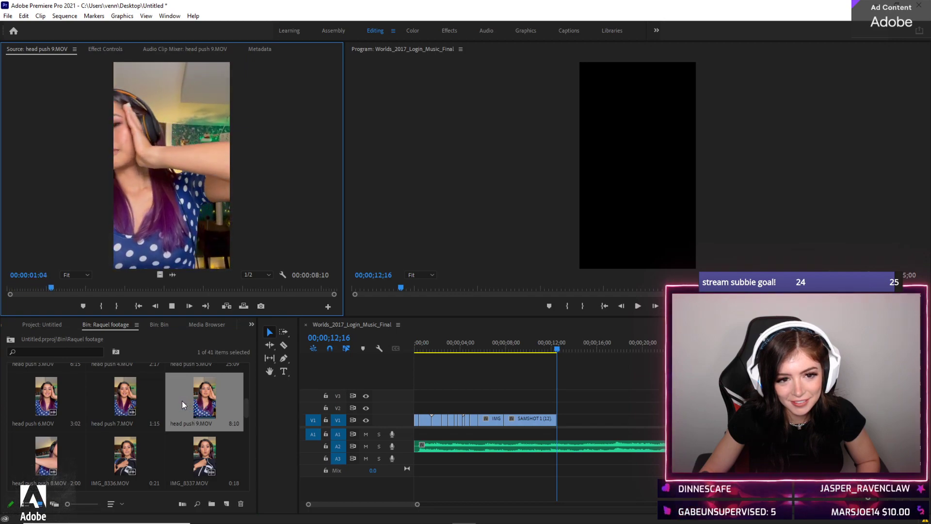
{"action": "key", "text": "space"}
{"action": "scroll", "coordinate": [172, 397], "scroll_direction": "up", "scroll_amount": 5}
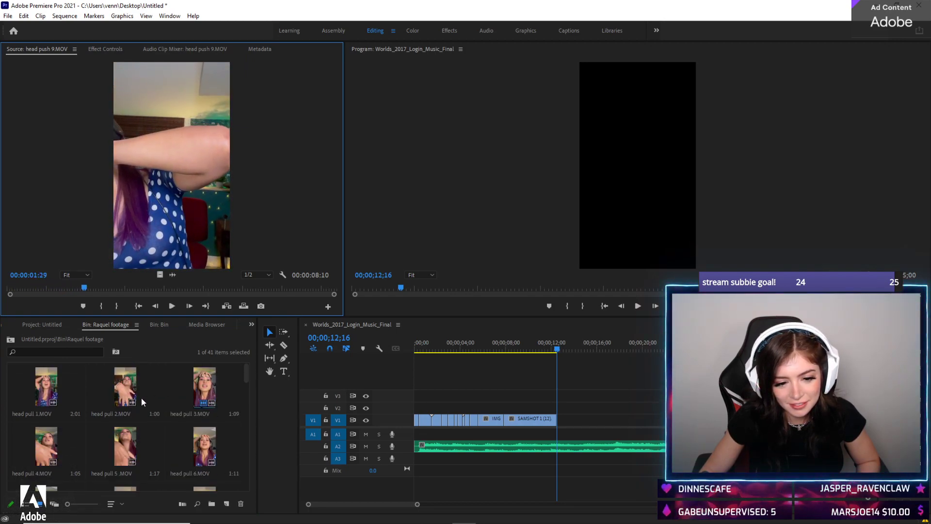
Preview head push 4.MOV, head push 3.MOV and head push 5.MOV as candidates for the next shot
{"action": "scroll", "coordinate": [147, 438], "scroll_direction": "down", "scroll_amount": 1}
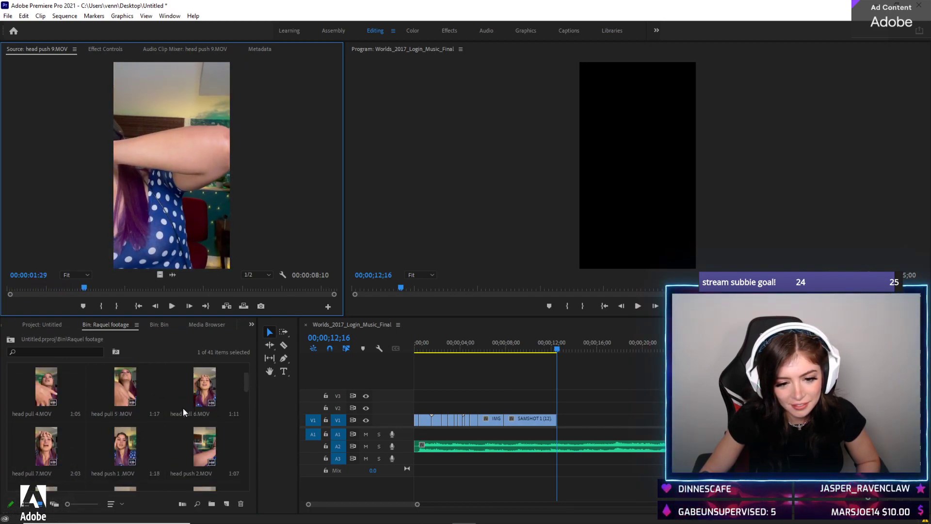
{"action": "scroll", "coordinate": [125, 446], "scroll_direction": "down", "scroll_amount": 1}
{"action": "left_click", "coordinate": [124, 442]}
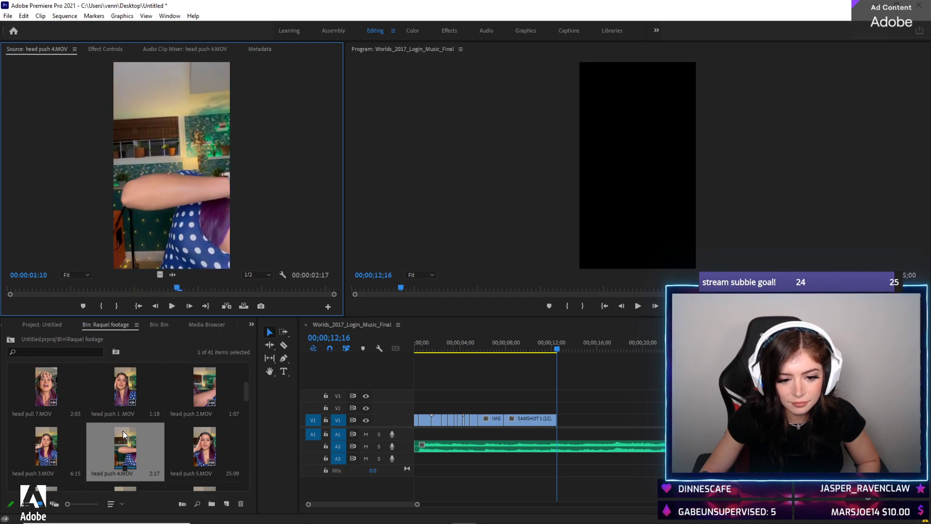
{"action": "double_click", "coordinate": [45, 442]}
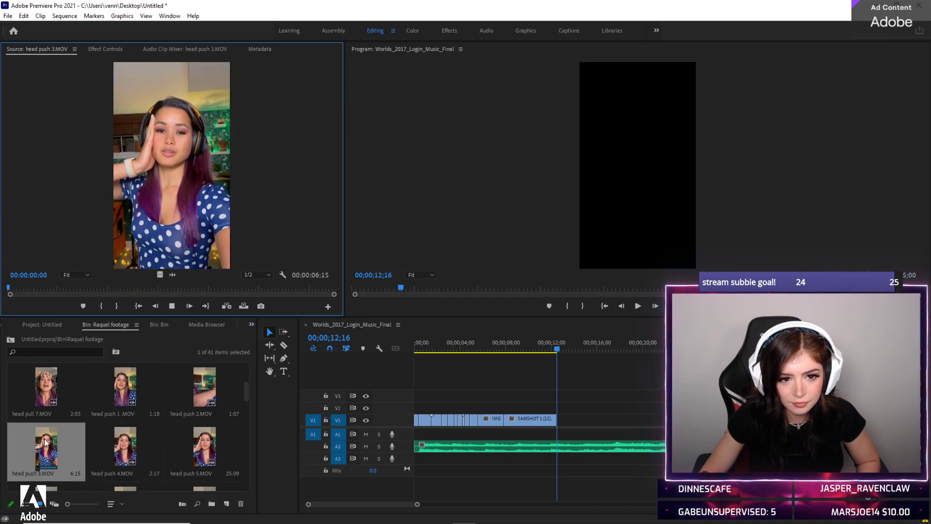
{"action": "double_click", "coordinate": [188, 444]}
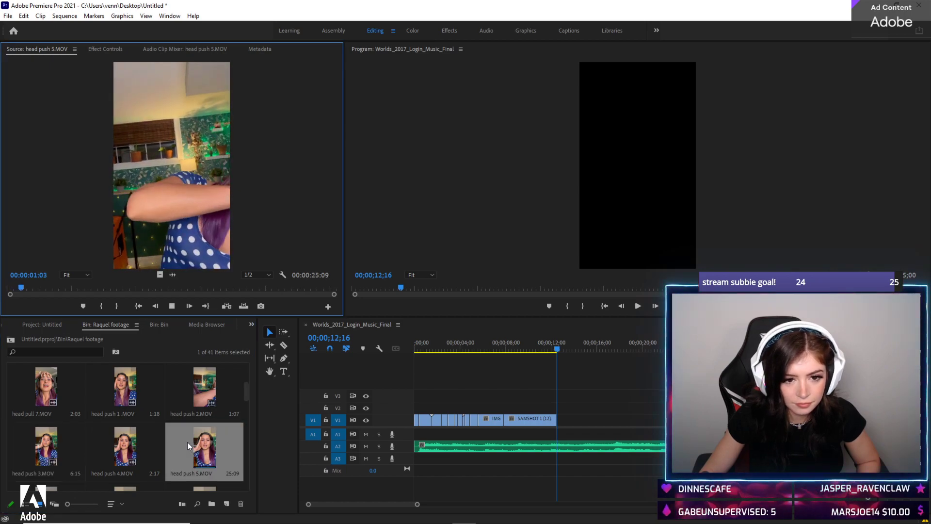
{"action": "key", "text": "space"}
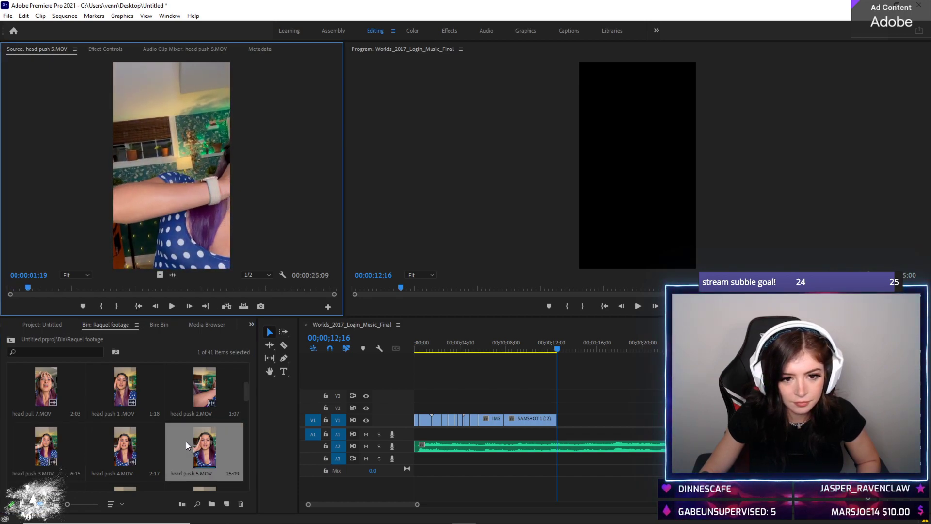
{"action": "key", "text": "space"}
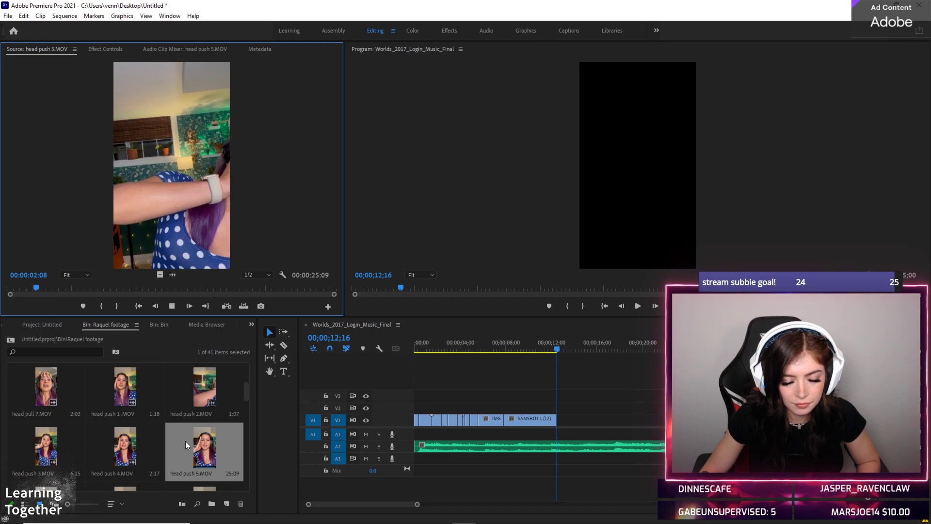
{"action": "key", "text": "space"}
Preview head push 7.MOV, head push 9.MOV and head push push 8.MOV as candidates for the next shot
{"action": "scroll", "coordinate": [175, 439], "scroll_direction": "down", "scroll_amount": 2}
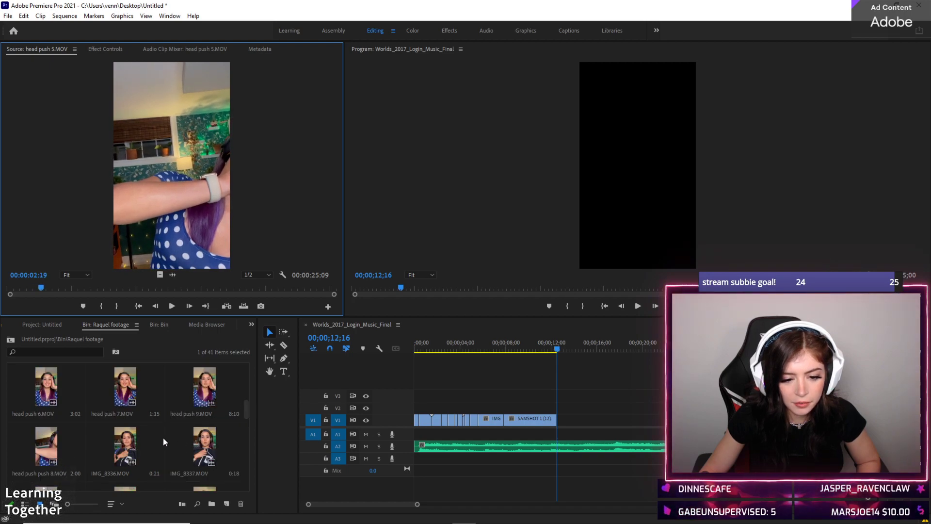
{"action": "double_click", "coordinate": [129, 393]}
{"action": "key", "text": "space"}
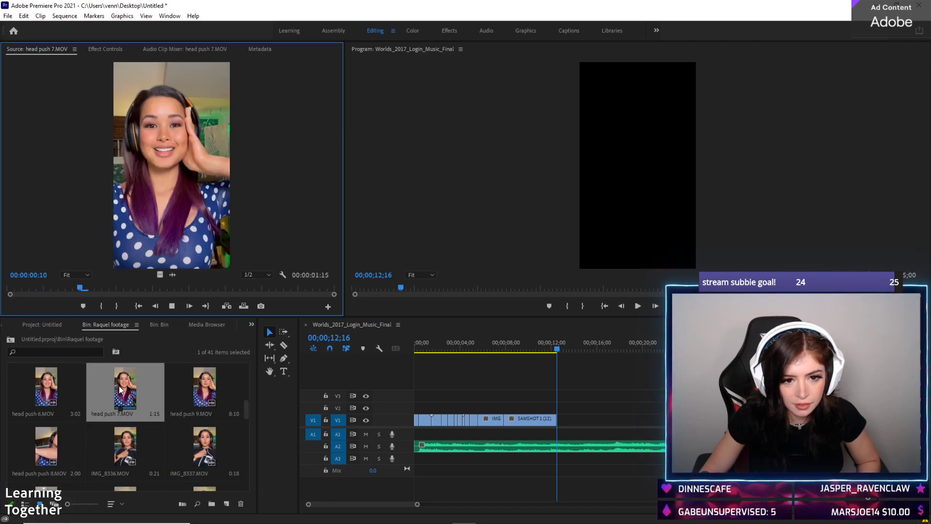
{"action": "double_click", "coordinate": [168, 382]}
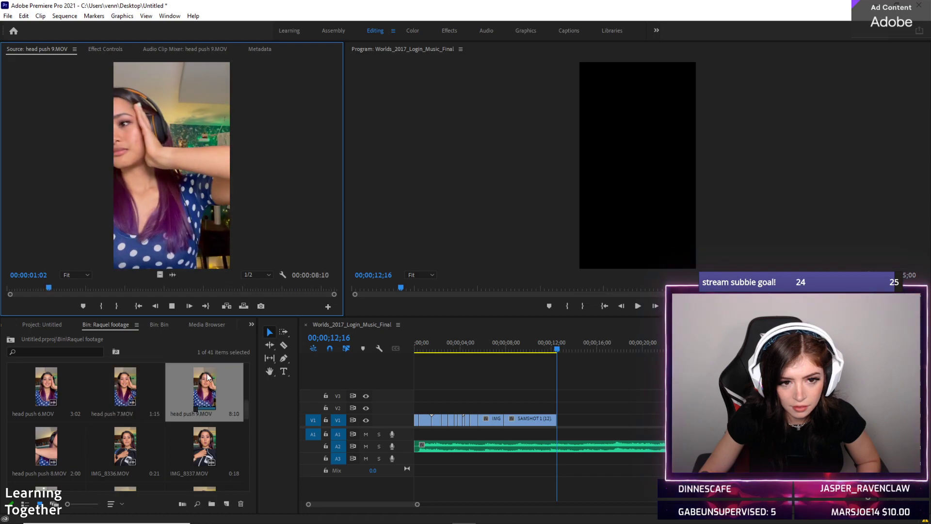
{"action": "key", "text": "space"}
{"action": "scroll", "coordinate": [58, 401], "scroll_direction": "down", "scroll_amount": 1}
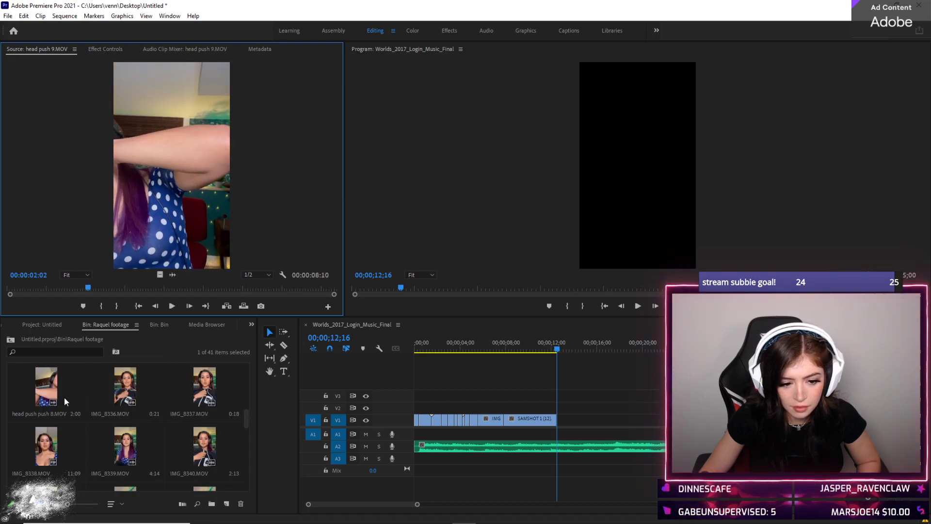
{"action": "double_click", "coordinate": [64, 397]}
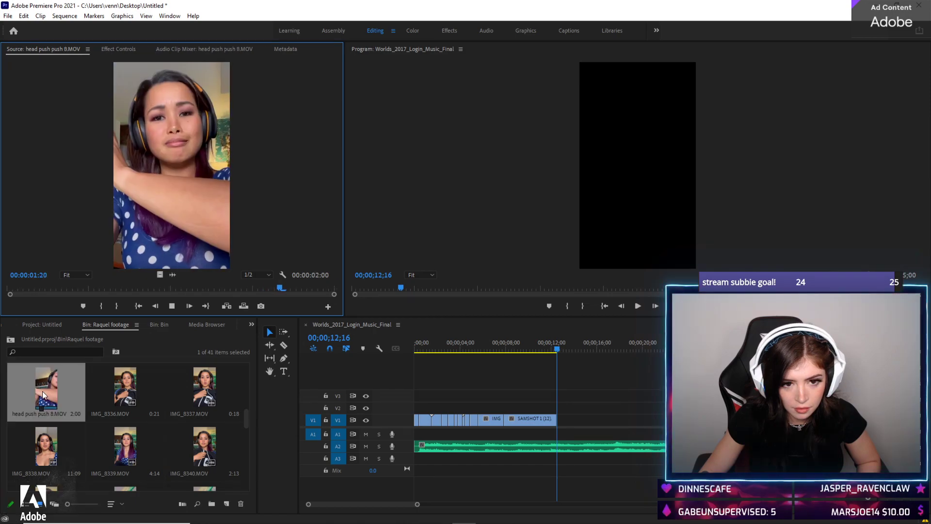
Preview IMG_8338.MOV, IMG_8339.MOV, IMG_8342.MOV and IMG_8341.MOV for the next shot
{"action": "double_click", "coordinate": [41, 453]}
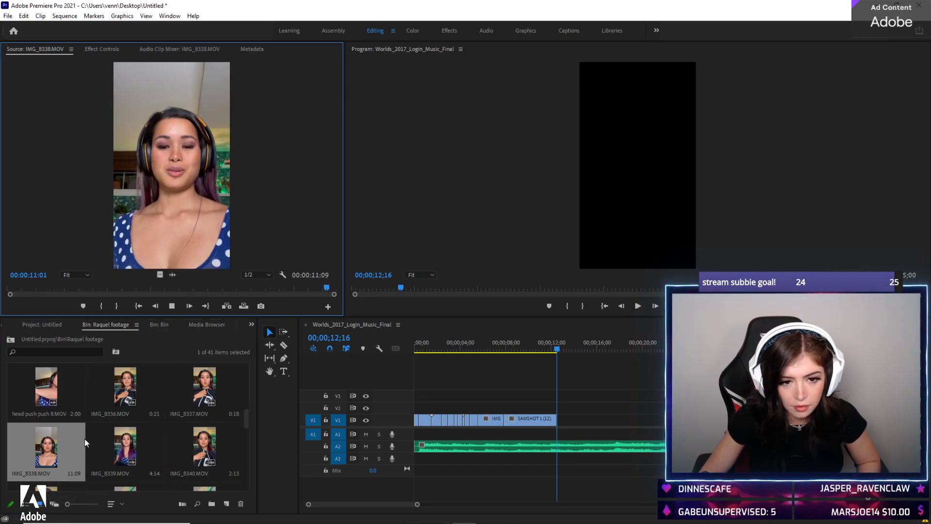
{"action": "double_click", "coordinate": [125, 447]}
{"action": "key", "text": "space"}
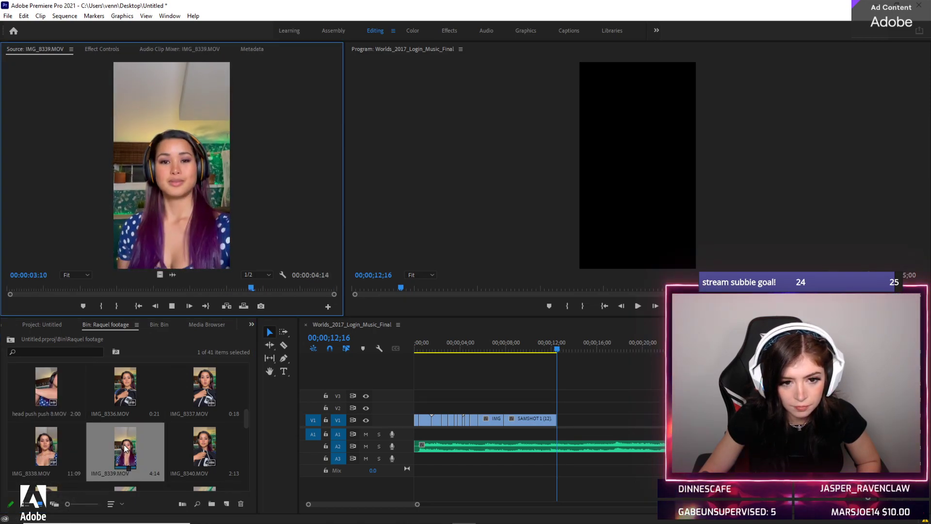
{"action": "scroll", "coordinate": [124, 445], "scroll_direction": "down", "scroll_amount": 2}
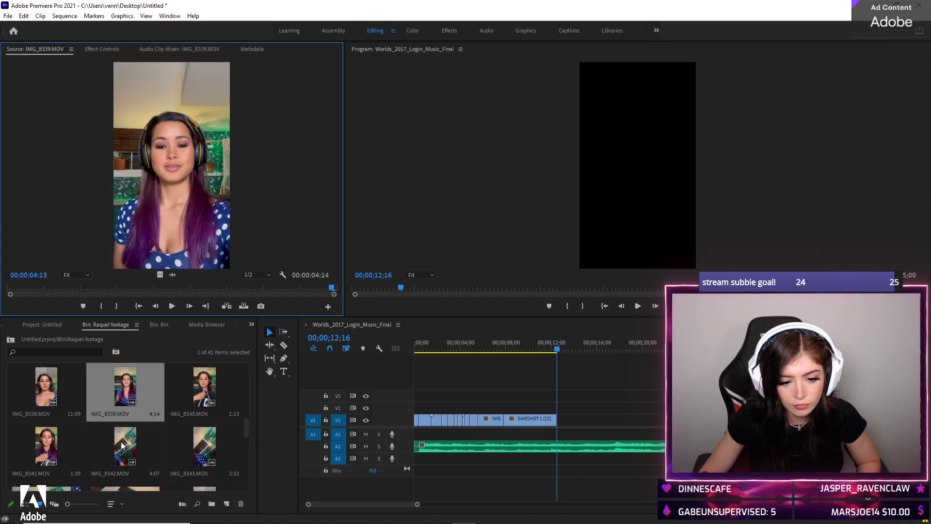
{"action": "double_click", "coordinate": [121, 441]}
{"action": "key", "text": "space"}
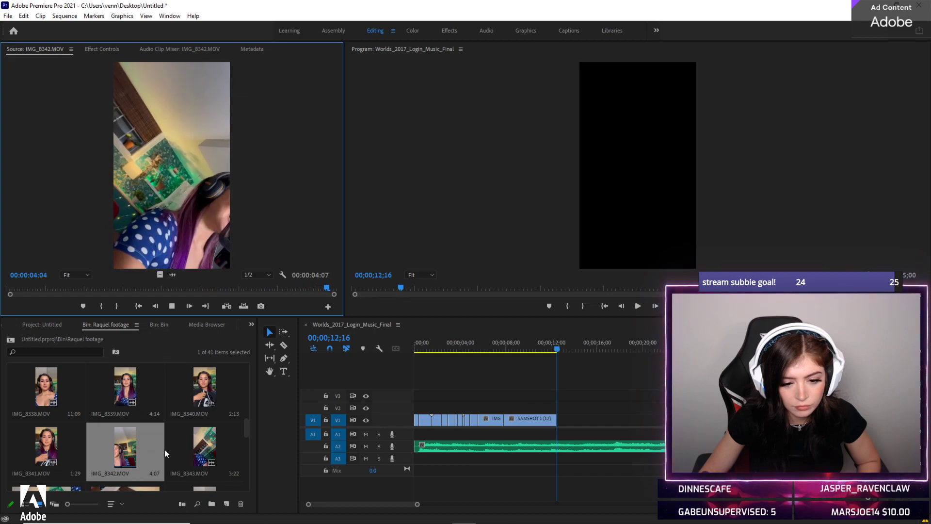
{"action": "double_click", "coordinate": [43, 445]}
{"action": "key", "text": "space"}
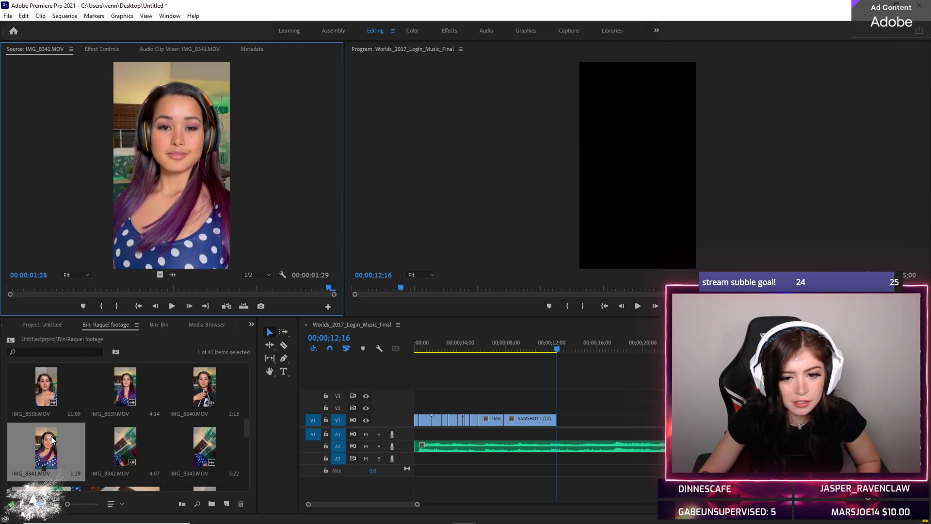
Find IMG_8351.MOV further down the bin and preview its camera movement for the next shot
{"action": "scroll", "coordinate": [101, 440], "scroll_direction": "down", "scroll_amount": 2}
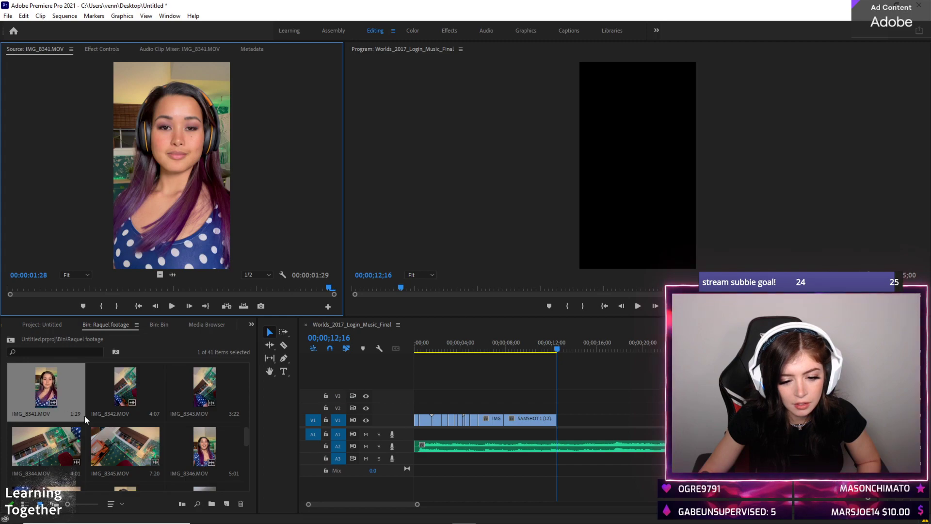
{"action": "scroll", "coordinate": [113, 412], "scroll_direction": "down", "scroll_amount": 1}
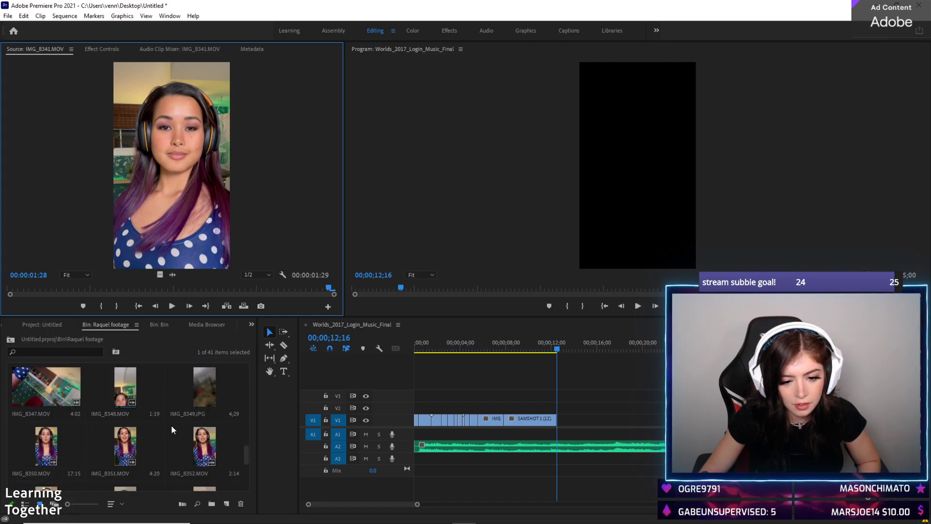
{"action": "left_click", "coordinate": [132, 440]}
{"action": "double_click", "coordinate": [132, 439]}
{"action": "key", "text": "space"}
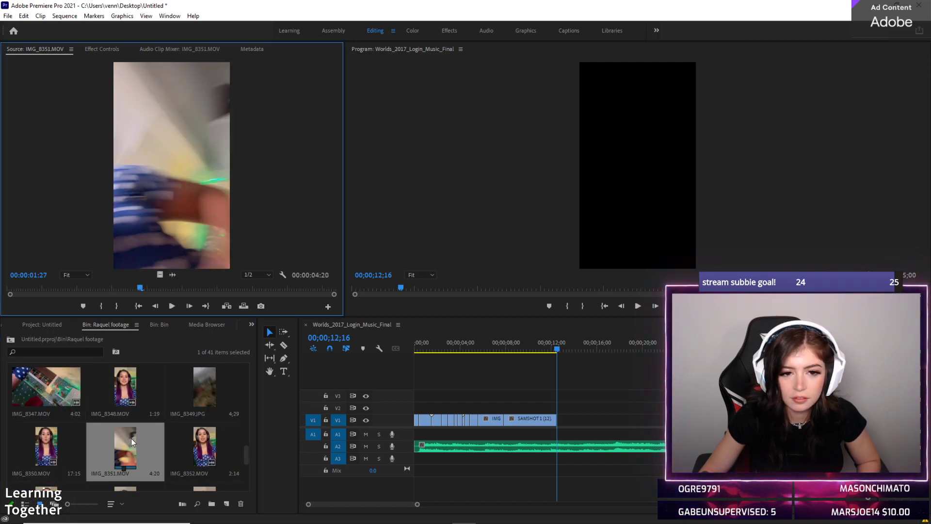
{"action": "key", "text": "space"}
{"action": "key", "text": "space"}
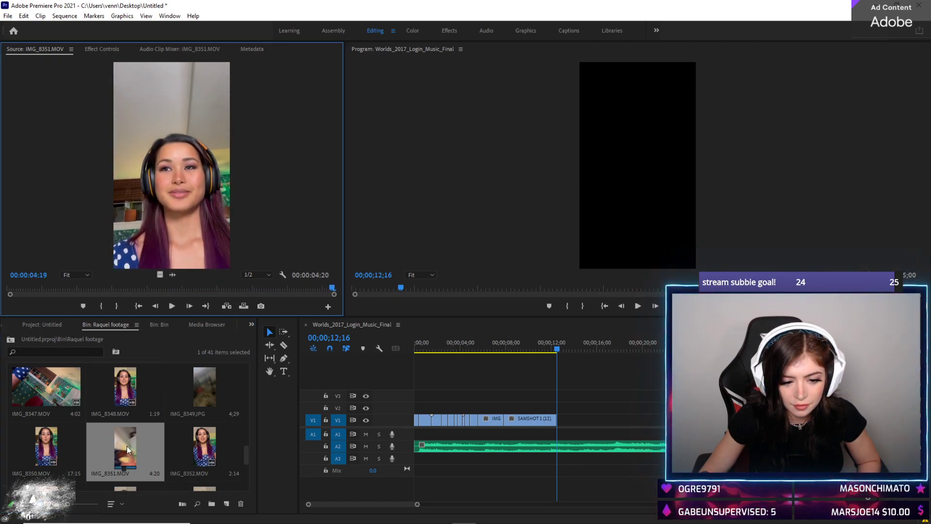
{"action": "key", "text": "space"}
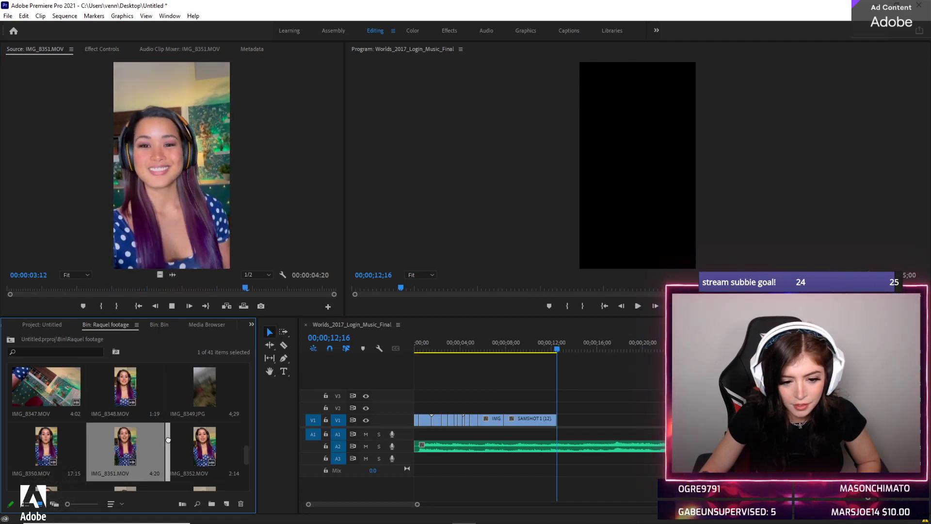
Add IMG_8351.MOV to V1 directly after SAMSHOT 1 (12).mp4, and unlink and delete its audio
{"action": "left_click", "coordinate": [147, 440]}
{"action": "left_click_drag", "start_coordinate": [162, 444], "coordinate": [560, 420]}
{"action": "mouse_move", "coordinate": [581, 344]}
{"action": "left_mouse_down"}
{"action": "mouse_move", "coordinate": [590, 345]}
{"action": "mouse_move", "coordinate": [578, 345]}
{"action": "left_mouse_up"}
{"action": "right_click", "coordinate": [593, 416]}
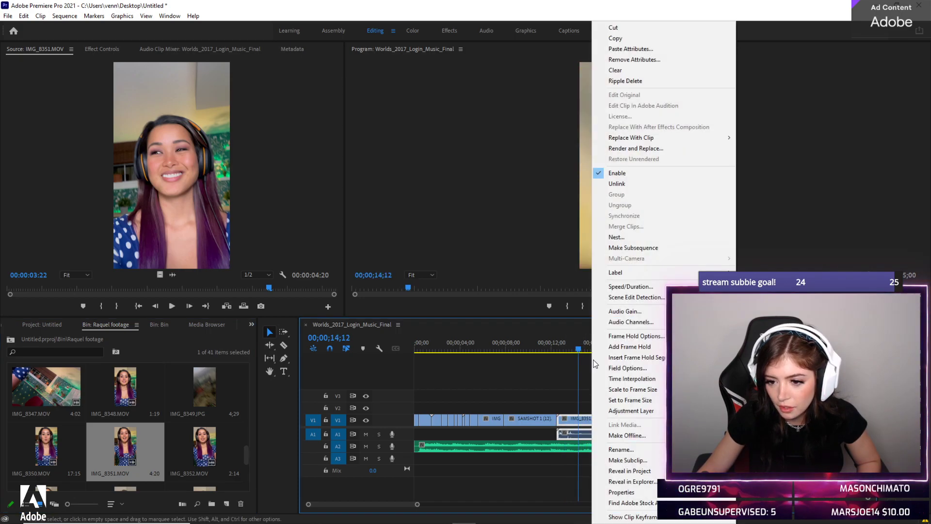
{"action": "left_click", "coordinate": [621, 184]}
{"action": "left_click", "coordinate": [586, 438]}
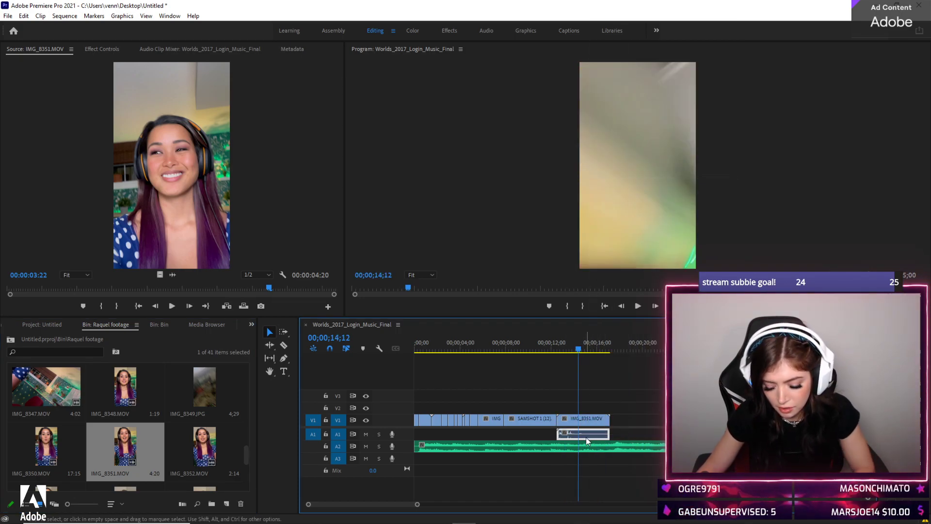
{"action": "key", "text": "Delete"}
Scale IMG_8351.MOV to the frame size and trim its start to 00;00;14;12
{"action": "right_click", "coordinate": [598, 420]}
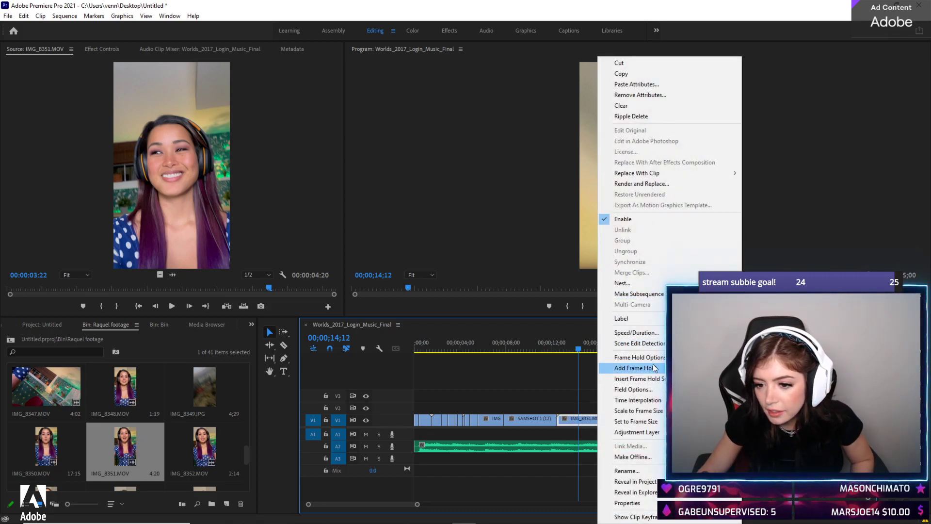
{"action": "left_click", "coordinate": [647, 413]}
{"action": "left_click_drag", "start_coordinate": [556, 420], "coordinate": [578, 420]}
{"action": "left_click", "coordinate": [573, 350]}
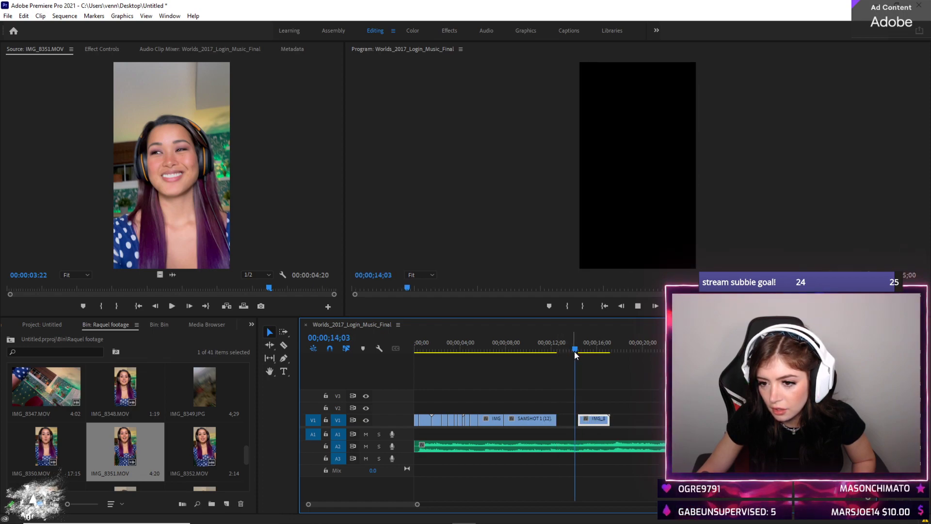
Close the gap between SAMSHOT 1 (12).mp4 and IMG_8351.MOV on V1 and play back the transition
{"action": "key", "text": "space"}
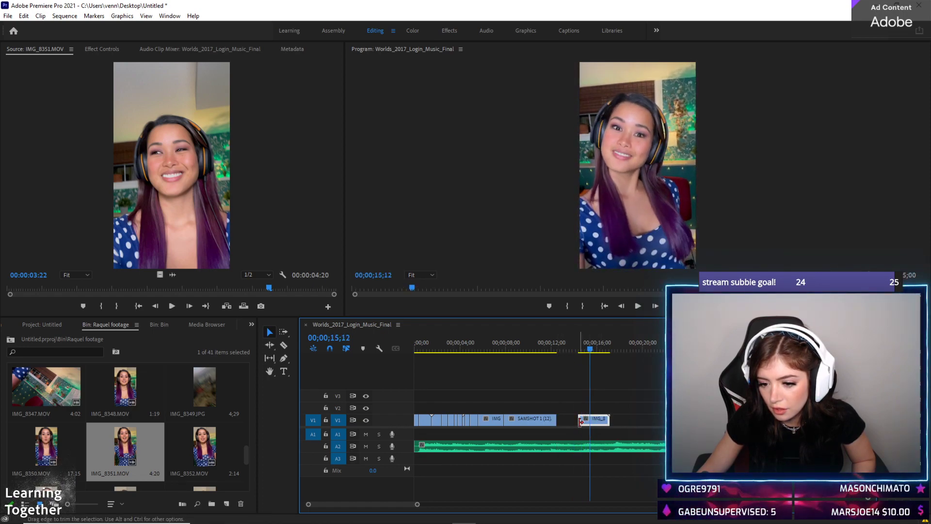
{"action": "mouse_move", "coordinate": [581, 420]}
{"action": "left_mouse_down"}
{"action": "mouse_move", "coordinate": [591, 426]}
{"action": "mouse_move", "coordinate": [574, 427]}
{"action": "left_mouse_up"}
{"action": "left_click", "coordinate": [547, 341]}
{"action": "key", "text": "space"}
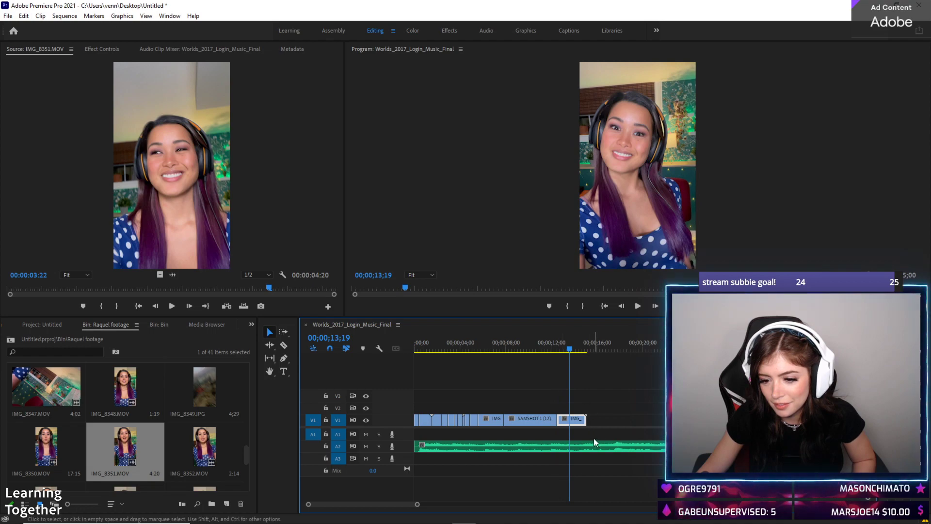
Trim the end of IMG_8351.MOV to a duration of about 00;00;01;15 and check the cut against the music
{"action": "left_click_drag", "start_coordinate": [584, 420], "coordinate": [579, 419]}
{"action": "left_click", "coordinate": [559, 342]}
{"action": "key", "text": "space"}
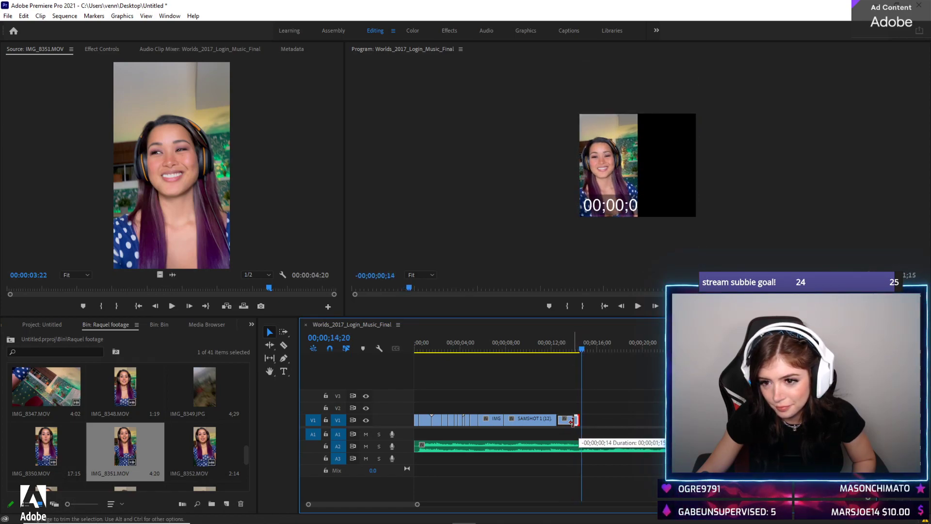
{"action": "key", "text": "space"}
{"action": "key", "text": "space"}
Preview head push 7.MOV from the Raquel footage bin and add it to the sequence directly after IMG_8351.MOV
{"action": "scroll", "coordinate": [197, 429], "scroll_direction": "up", "scroll_amount": 4}
{"action": "scroll", "coordinate": [194, 392], "scroll_direction": "up", "scroll_amount": 2}
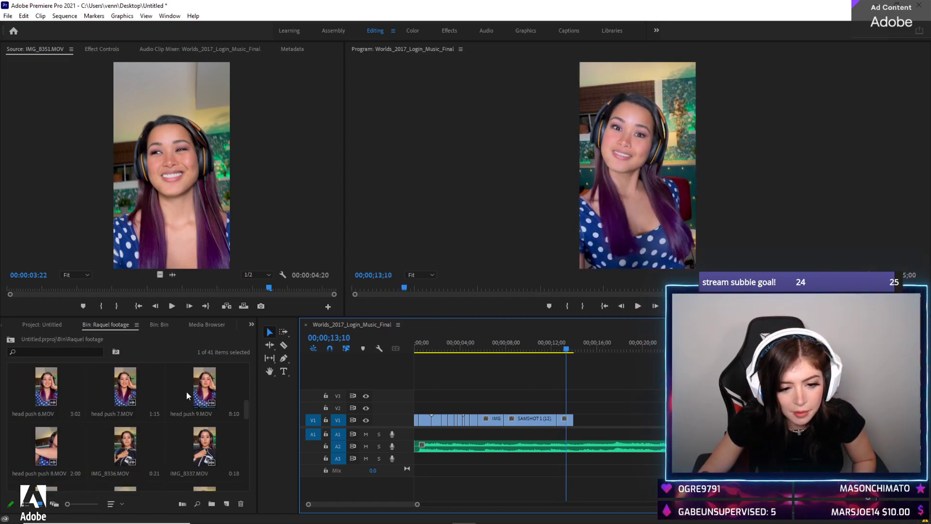
{"action": "double_click", "coordinate": [126, 385]}
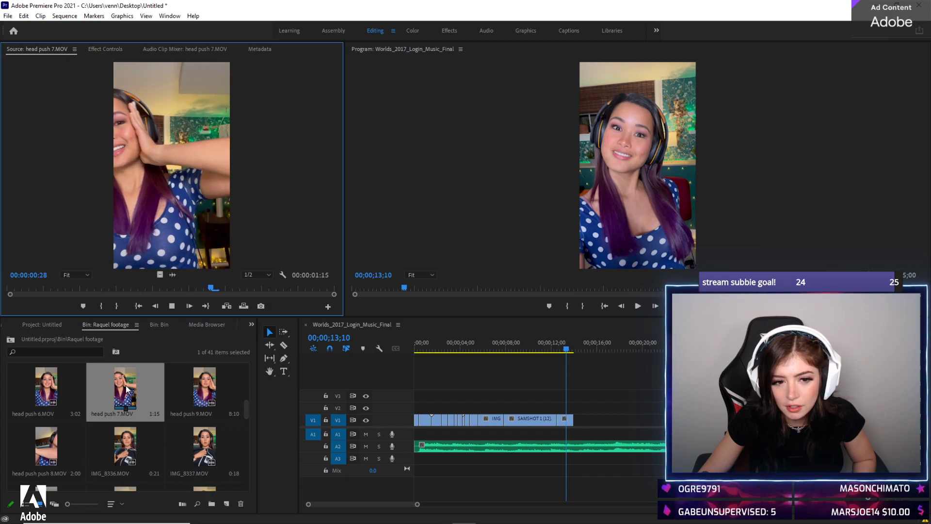
{"action": "left_click_drag", "start_coordinate": [127, 388], "coordinate": [577, 425]}
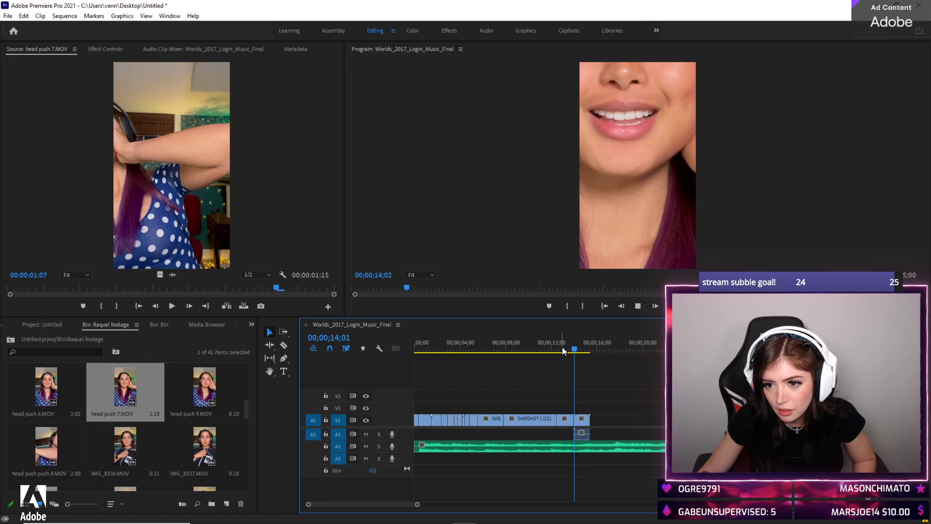
{"action": "key", "text": "space"}
Scale head push 7.MOV to the frame size and play back the cut into it
{"action": "right_click", "coordinate": [583, 423]}
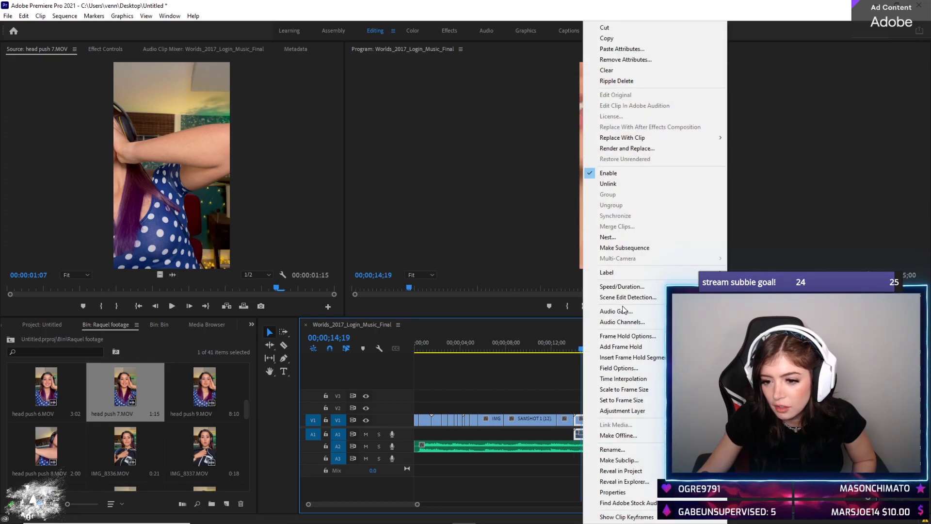
{"action": "left_click", "coordinate": [621, 389]}
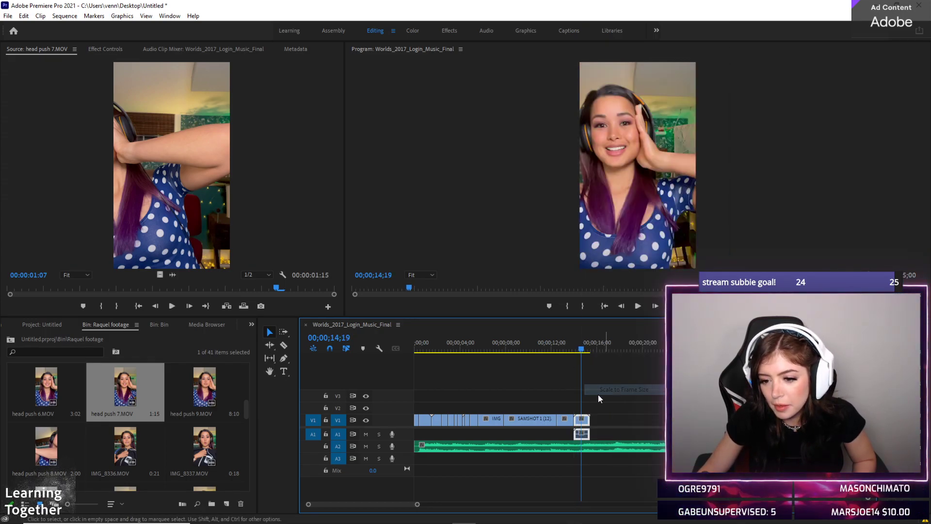
{"action": "left_click", "coordinate": [571, 343]}
{"action": "key", "text": "space"}
Shorten the end of IMG_8351.MOV further, with head push 7.MOV directly against it, and replay the transition against the music
{"action": "key", "text": "space"}
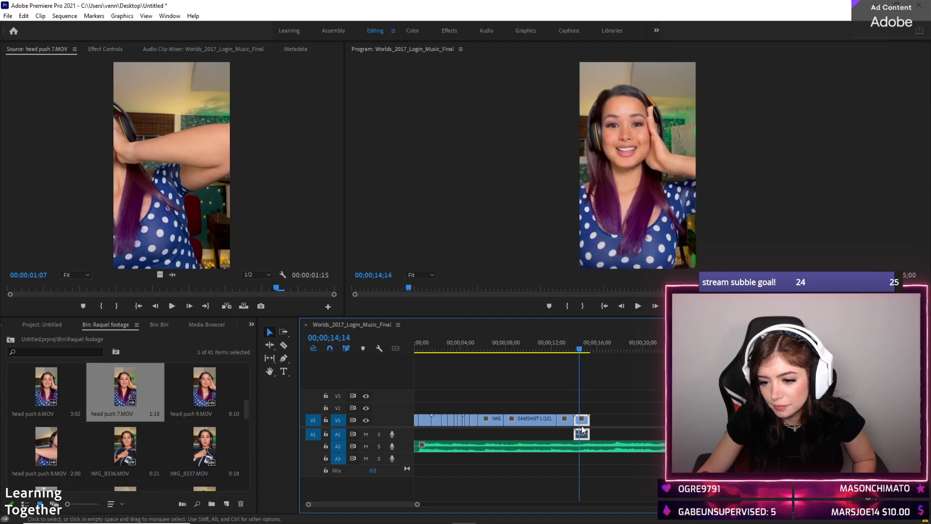
{"action": "mouse_move", "coordinate": [570, 420]}
{"action": "left_mouse_down"}
{"action": "mouse_move", "coordinate": [590, 421]}
{"action": "mouse_move", "coordinate": [575, 423]}
{"action": "left_mouse_up"}
{"action": "left_click", "coordinate": [564, 342]}
{"action": "key", "text": "space"}
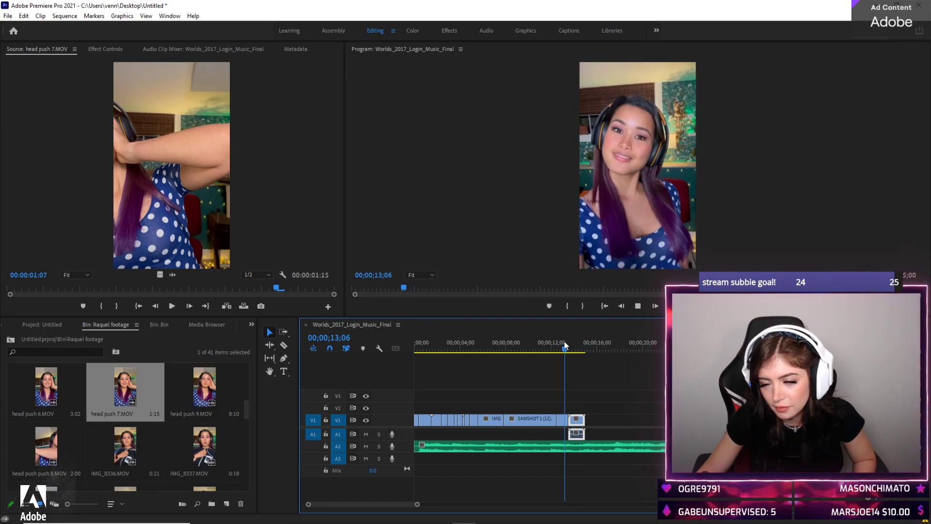
{"action": "left_click", "coordinate": [552, 342]}
{"action": "key", "text": "space"}
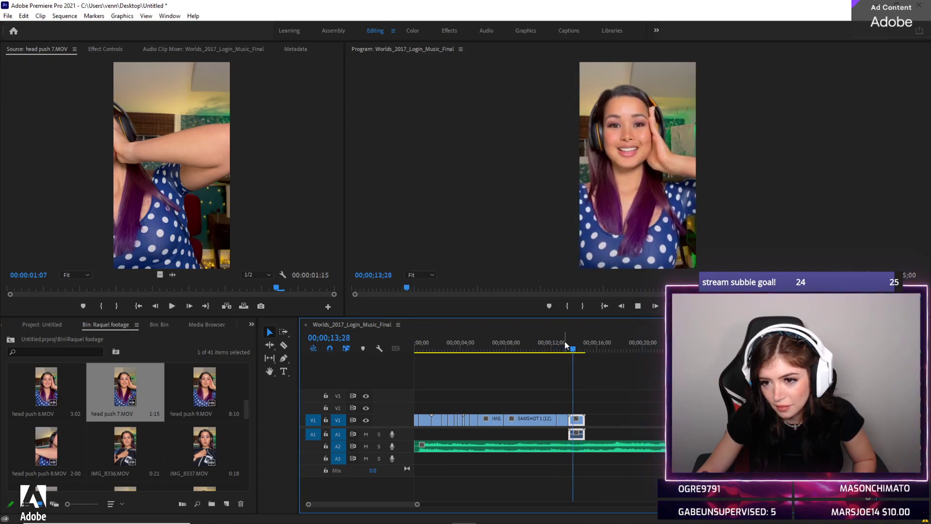
{"action": "key", "text": "space"}
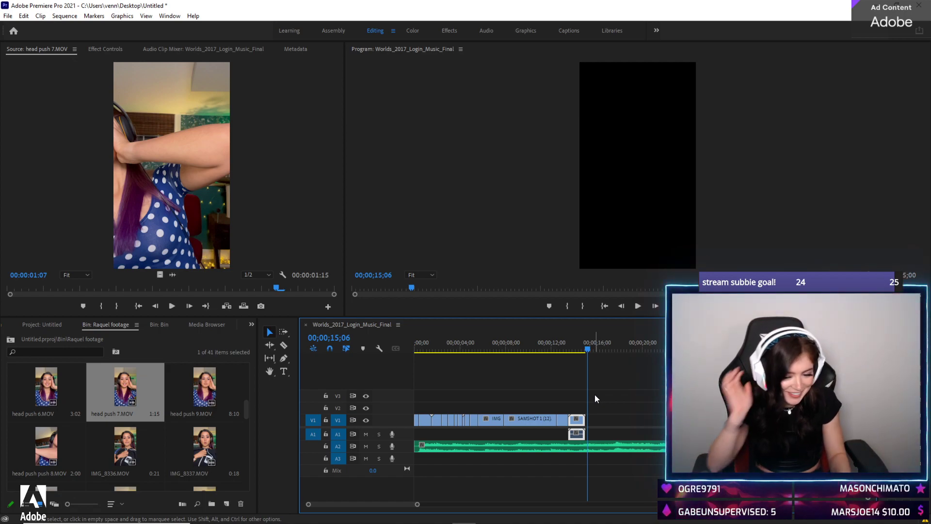
{"action": "left_click", "coordinate": [568, 349]}
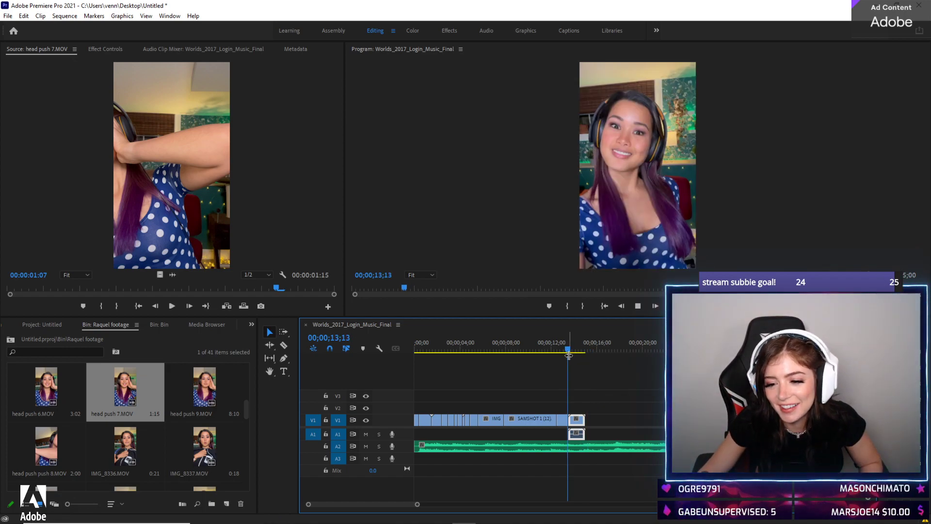
{"action": "key", "text": "Down"}
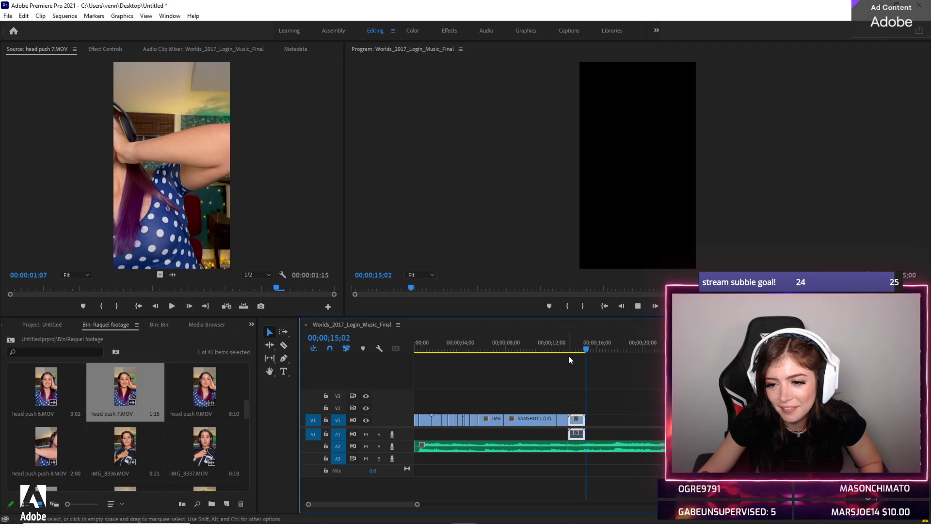
{"action": "left_click", "coordinate": [565, 343]}
{"action": "key", "text": "space"}
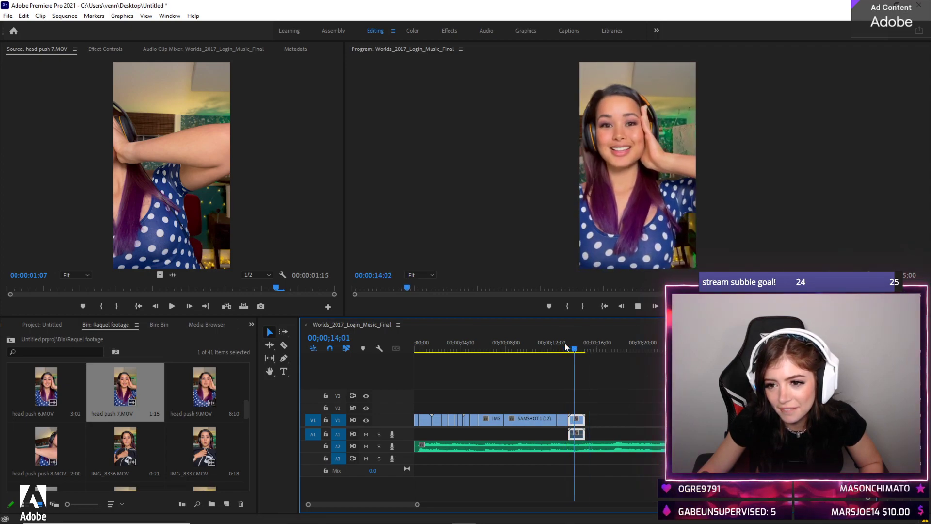
{"action": "key", "text": "space"}
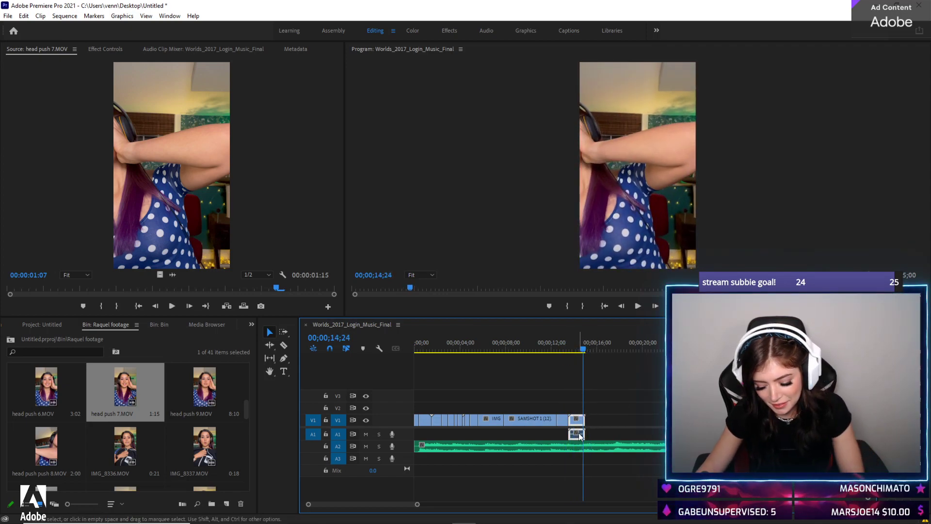
Delete head push 7.MOV and its audio from the sequence and replay the end of IMG_8351.MOV
{"action": "key", "text": "Delete"}
{"action": "left_click", "coordinate": [555, 339]}
{"action": "key", "text": "space"}
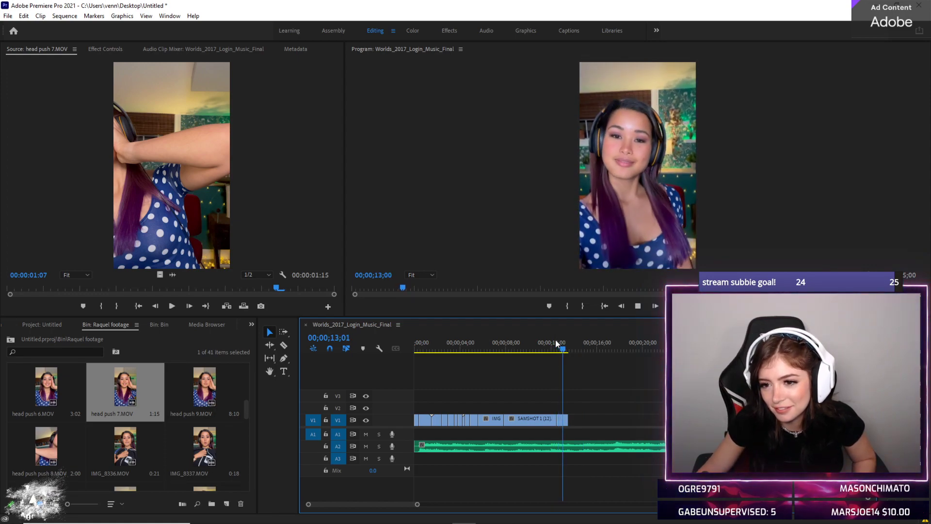
{"action": "key", "text": "space"}
Look through the Raquel footage bin and the other project bins for the next shot, and open the SAMFOOTAGE bin
{"action": "scroll", "coordinate": [189, 450], "scroll_direction": "down", "scroll_amount": 3}
{"action": "scroll", "coordinate": [191, 450], "scroll_direction": "down", "scroll_amount": 5}
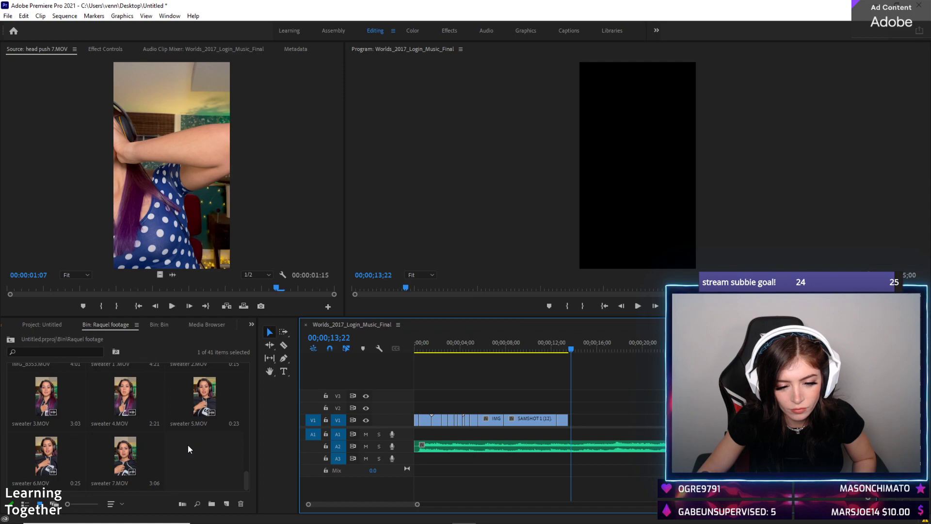
{"action": "scroll", "coordinate": [116, 426], "scroll_direction": "up", "scroll_amount": 10}
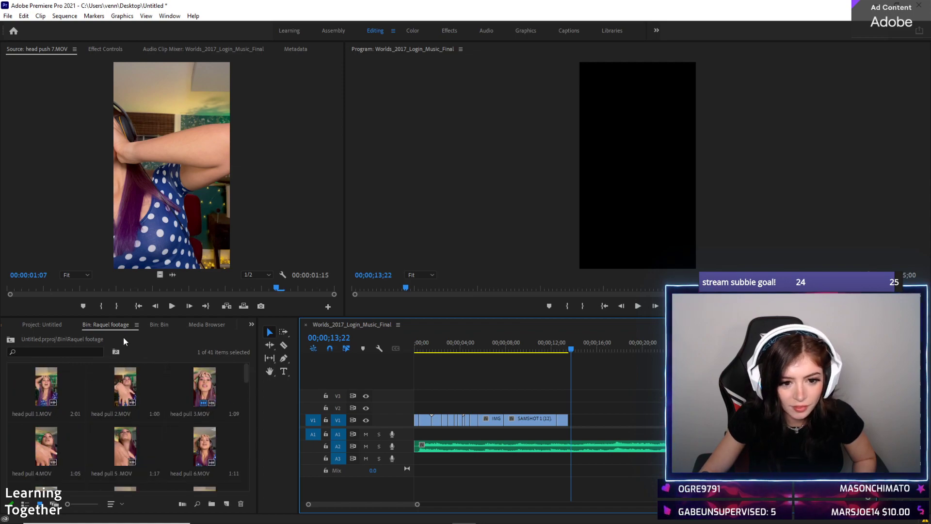
{"action": "left_click", "coordinate": [31, 326]}
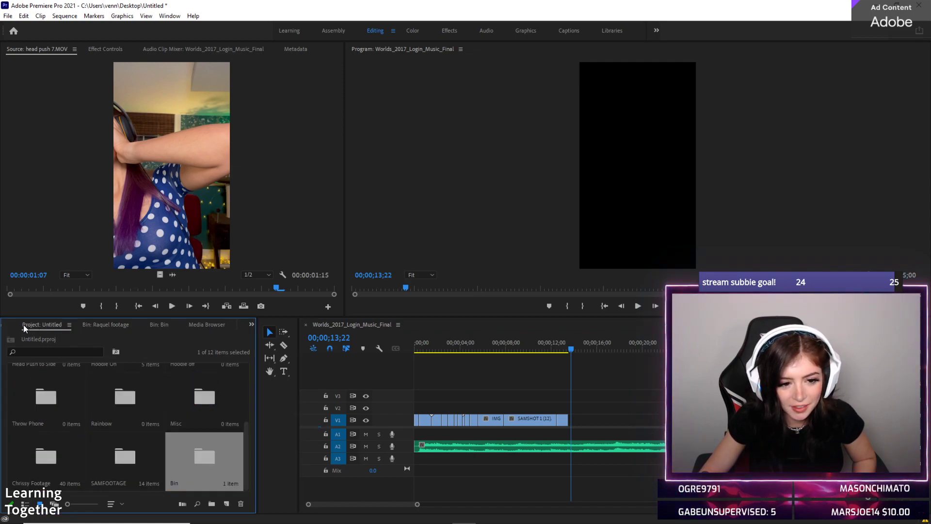
{"action": "left_click", "coordinate": [194, 324]}
{"action": "left_click", "coordinate": [133, 326]}
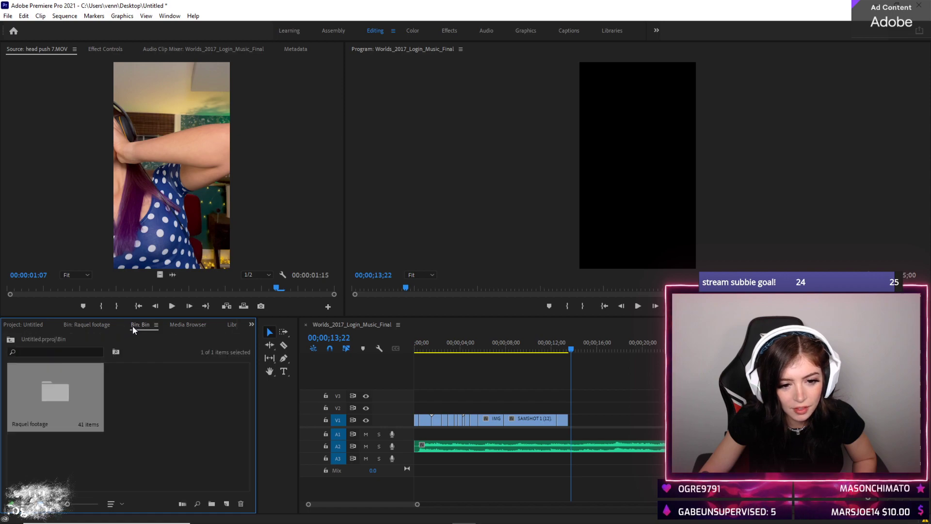
{"action": "left_click", "coordinate": [231, 324]}
{"action": "left_click", "coordinate": [30, 326]}
{"action": "left_click", "coordinate": [8, 326]}
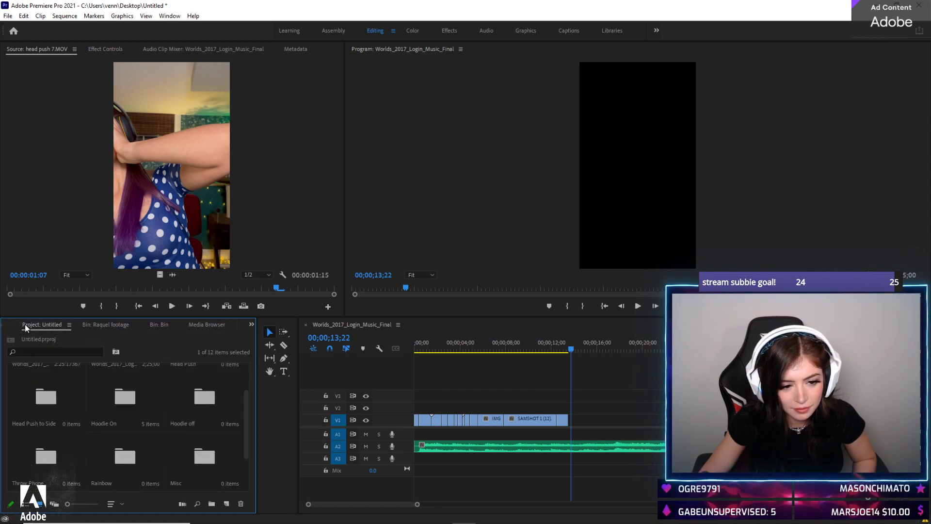
{"action": "scroll", "coordinate": [123, 403], "scroll_direction": "up", "scroll_amount": 2}
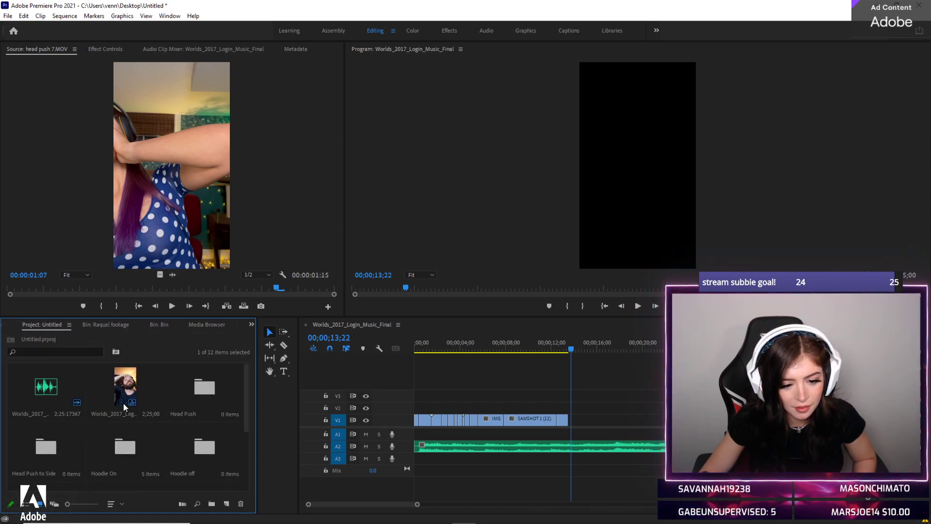
{"action": "scroll", "coordinate": [122, 418], "scroll_direction": "down", "scroll_amount": 2}
{"action": "double_click", "coordinate": [124, 439]}
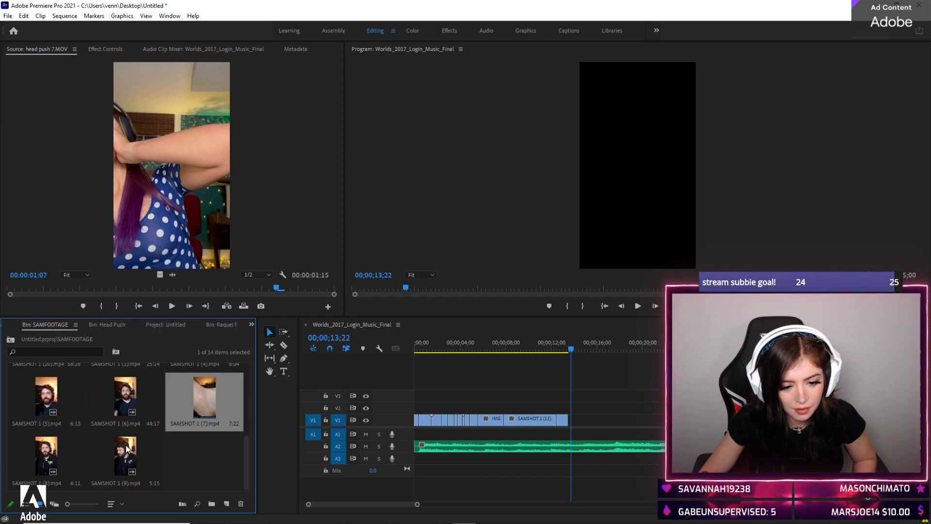
Preview SAMSHOT 1 (19).mp4, SAMSHOT 1 (1).mp4 and SAMSHOT 1 (17).mp4 as candidates for the next shot
{"action": "scroll", "coordinate": [150, 403], "scroll_direction": "up", "scroll_amount": 5}
{"action": "double_click", "coordinate": [132, 435]}
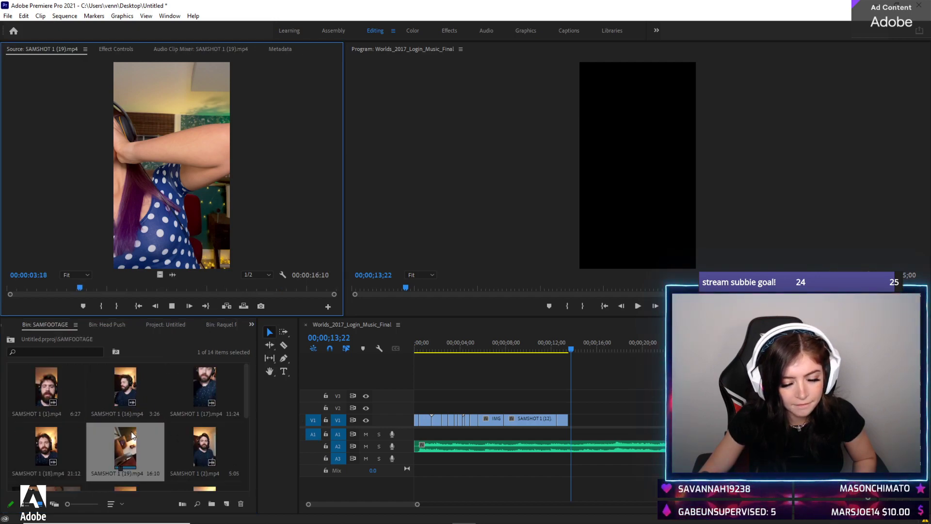
{"action": "key", "text": "space"}
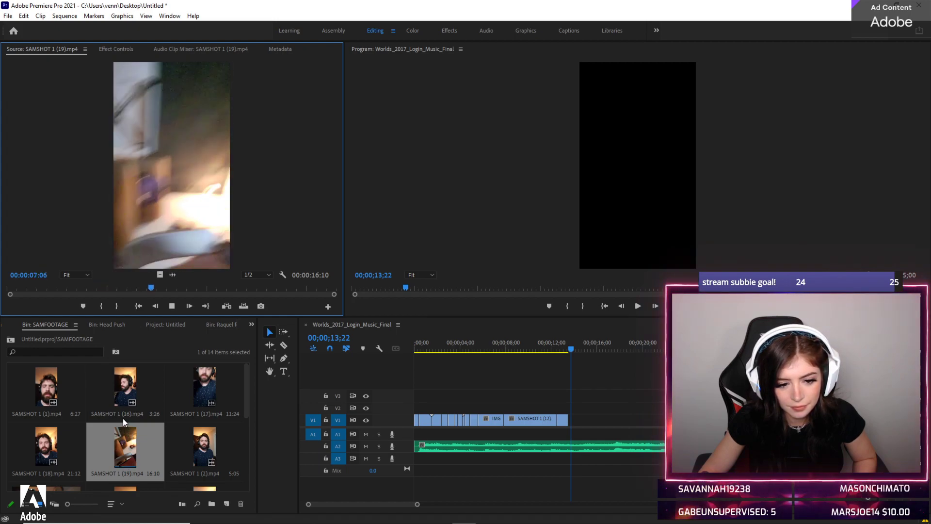
{"action": "scroll", "coordinate": [131, 422], "scroll_direction": "down", "scroll_amount": 3}
{"action": "scroll", "coordinate": [134, 431], "scroll_direction": "up", "scroll_amount": 3}
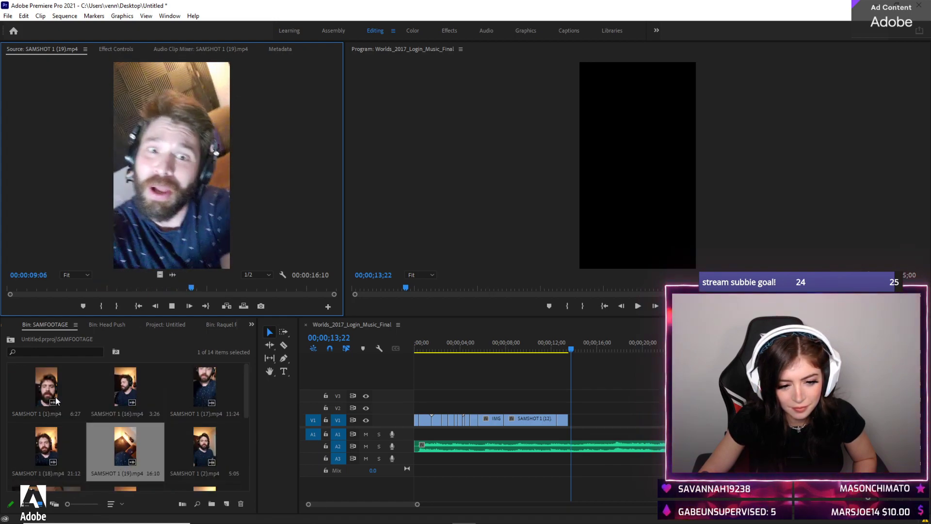
{"action": "double_click", "coordinate": [54, 392]}
{"action": "key", "text": "space"}
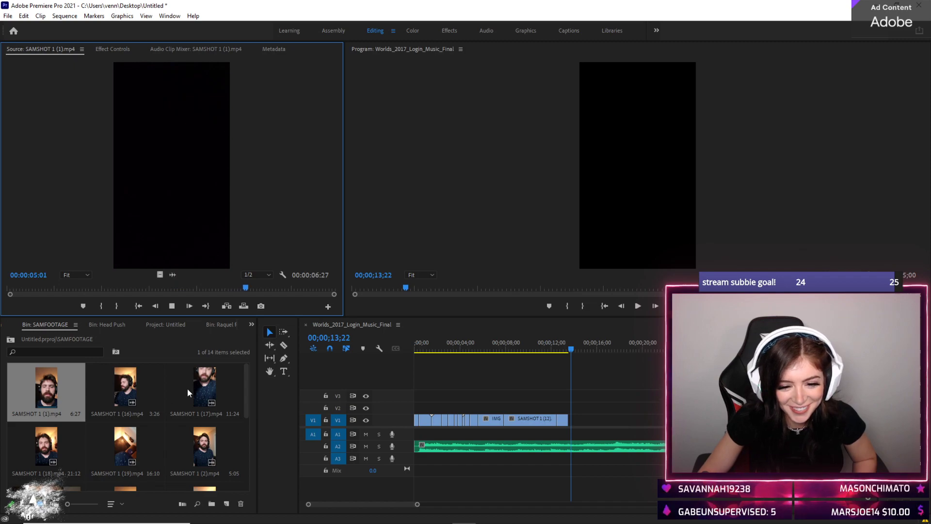
{"action": "double_click", "coordinate": [222, 382]}
{"action": "key", "text": "space"}
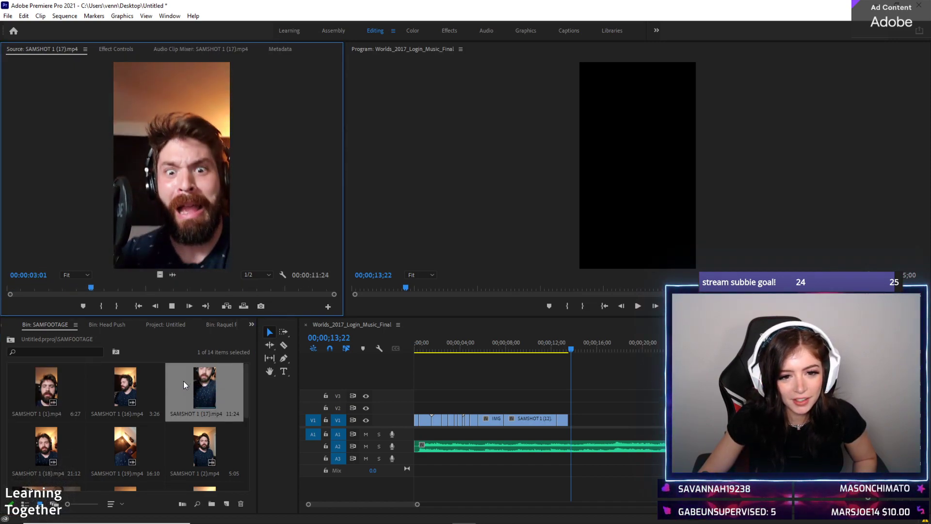
{"action": "double_click", "coordinate": [133, 434]}
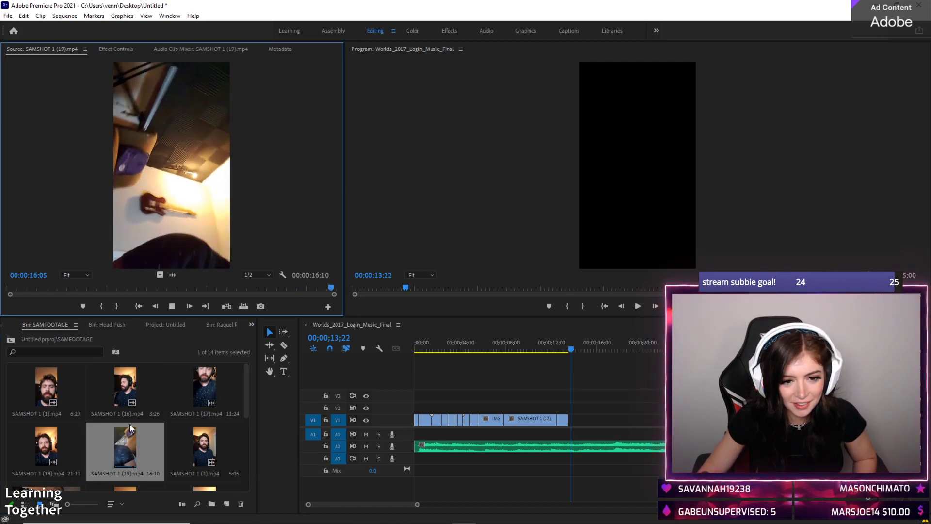
Preview SAMSHOT 1 (2).mp4 and SAMSHOT 1 (18).mp4 for a shot to follow IMG_8351.MOV
{"action": "double_click", "coordinate": [217, 435]}
{"action": "key", "text": "space"}
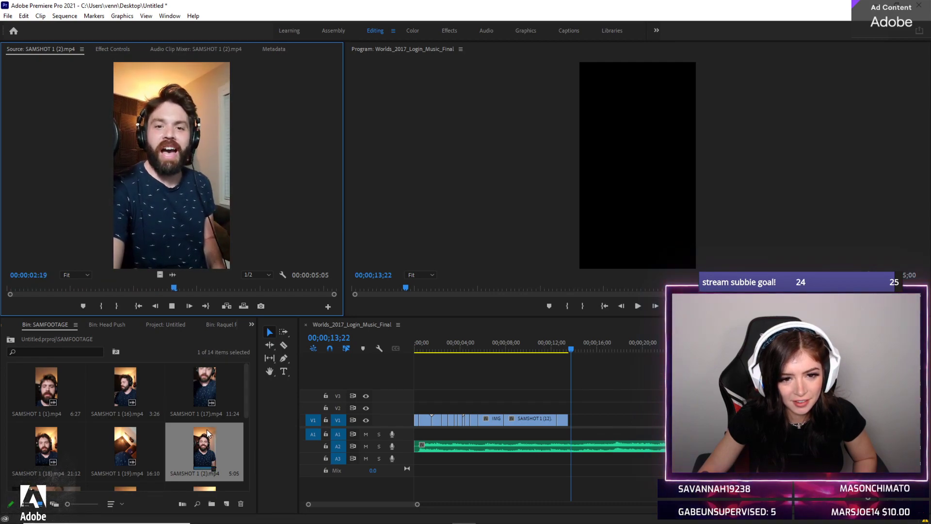
{"action": "double_click", "coordinate": [34, 443]}
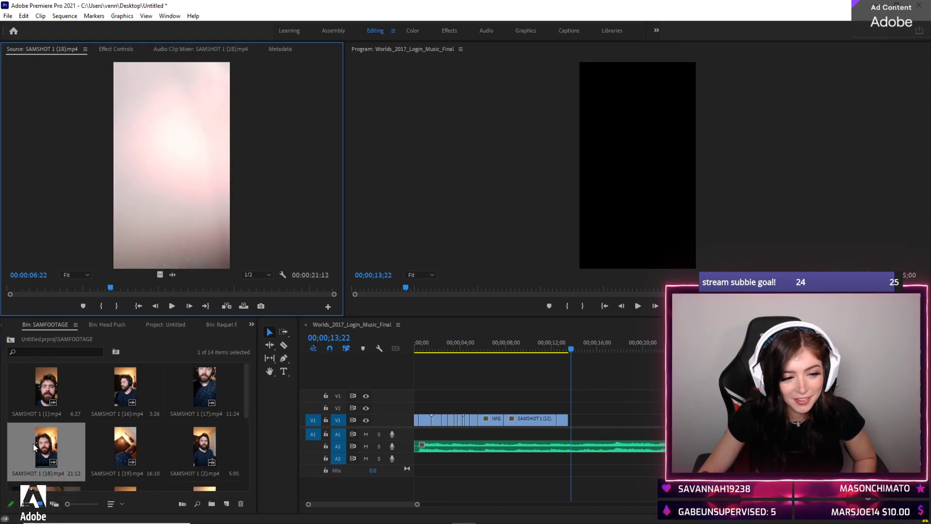
{"action": "key", "text": "space"}
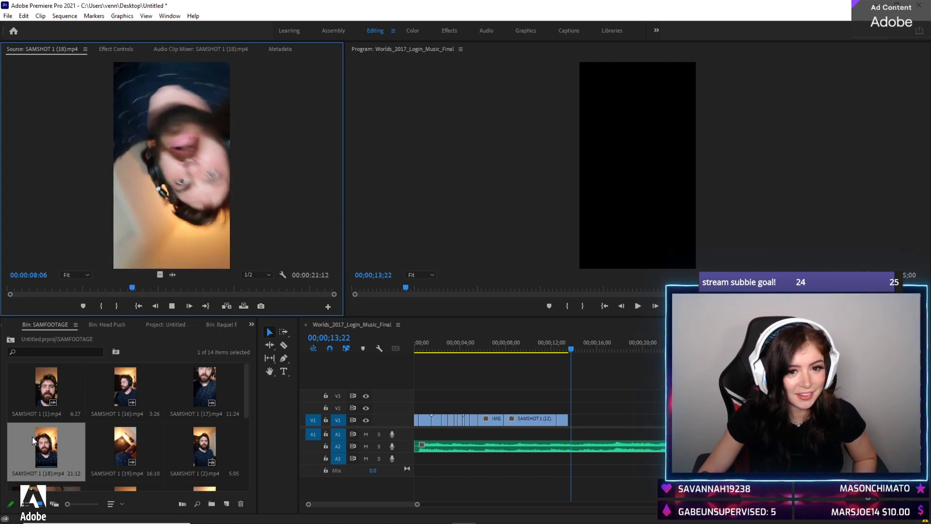
{"action": "key", "text": "space"}
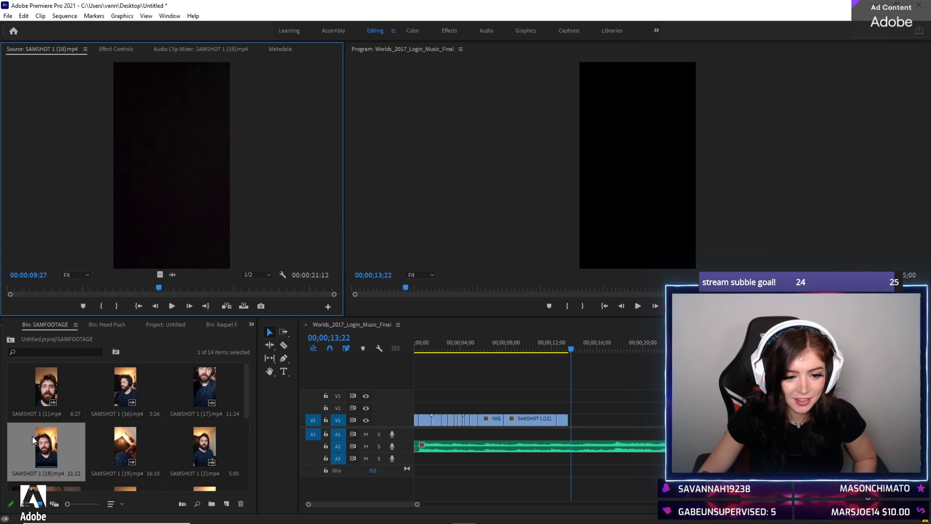
{"action": "key", "text": "space"}
Replay the sequence from its beginning and recheck the transition around 00;00;04;21
{"action": "left_click_drag", "start_coordinate": [438, 345], "coordinate": [237, 359]}
{"action": "key", "text": "space"}
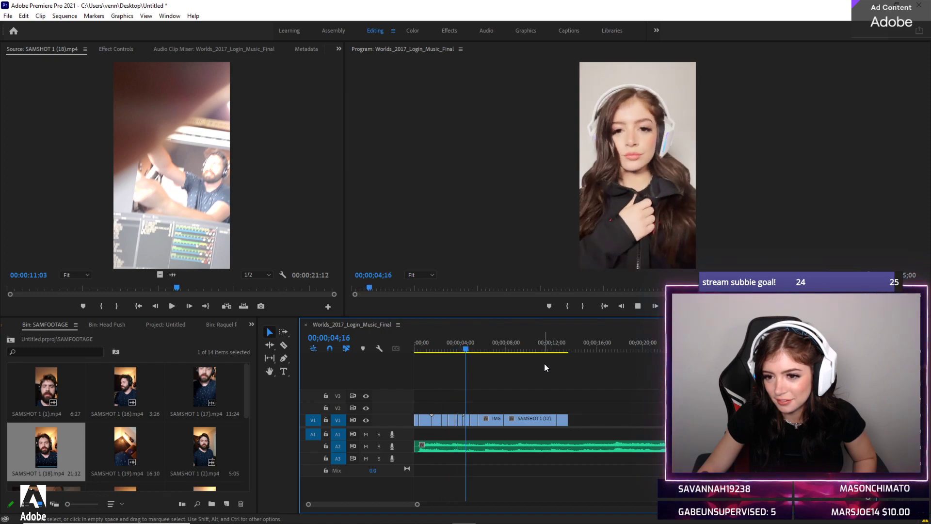
{"action": "key", "text": "space"}
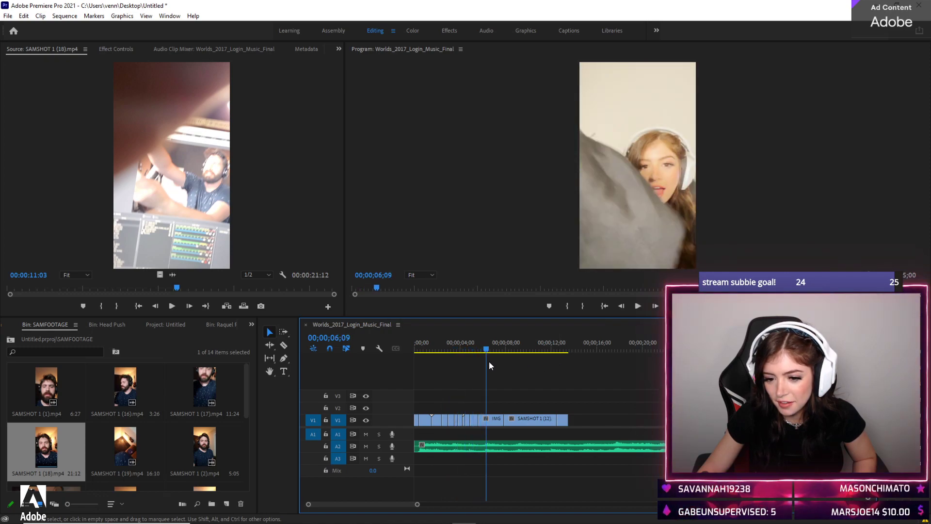
{"action": "scroll", "coordinate": [479, 401], "scroll_direction": "up", "scroll_amount": 4}
{"action": "left_click", "coordinate": [445, 343]}
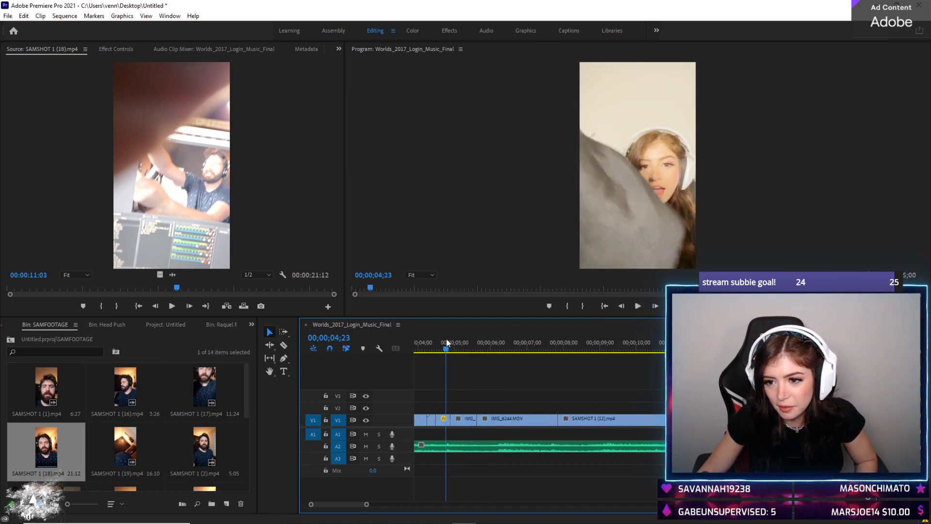
{"action": "key", "text": "space"}
{"action": "left_click", "coordinate": [444, 338]}
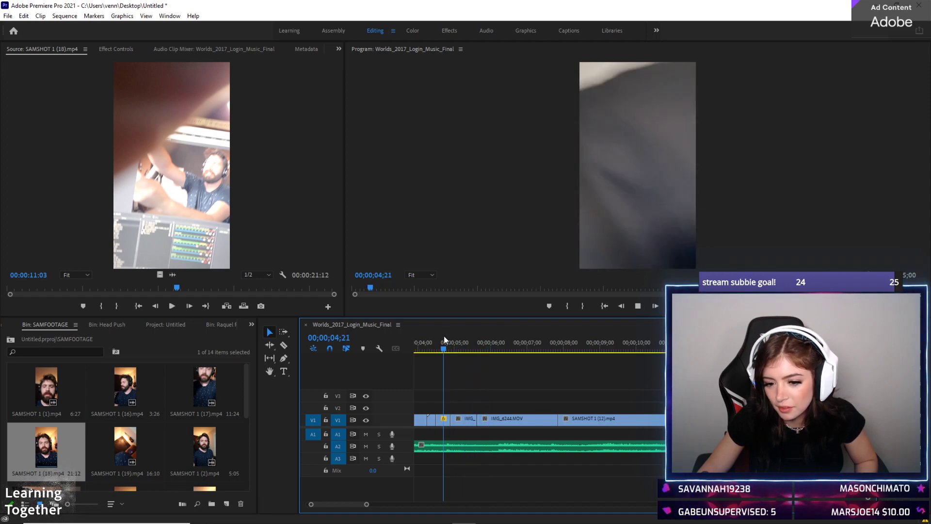
{"action": "key", "text": "space"}
Move IMG_6244.MOV and all clips after it about five seconds later to open a gap, and replay the preceding cut
{"action": "left_click_drag", "start_coordinate": [510, 396], "coordinate": [674, 440]}
{"action": "key", "text": "Delete"}
{"action": "left_click", "coordinate": [439, 347]}
{"action": "key", "text": "space"}
Extend the end of IMG_6229.MOV to about 00;00;06;16 and delete the short clip that followed it
{"action": "key", "text": "space"}
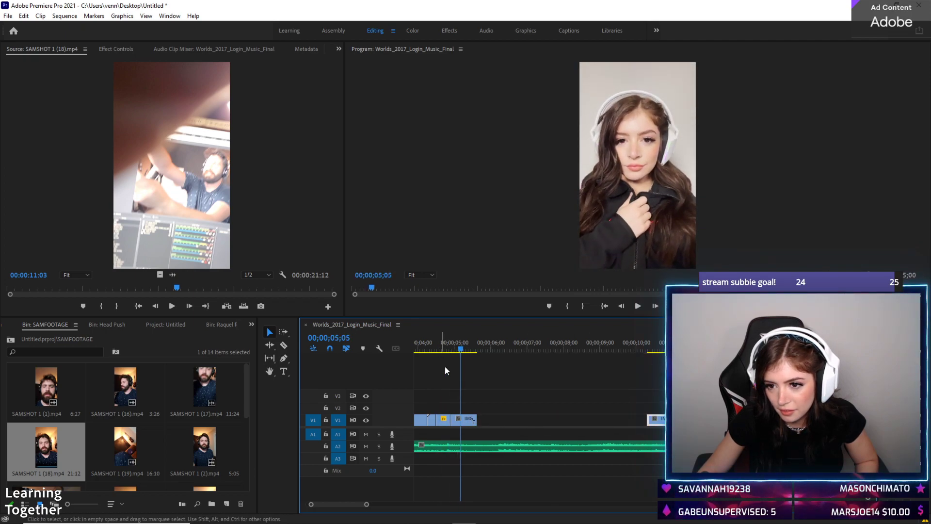
{"action": "left_click_drag", "start_coordinate": [476, 420], "coordinate": [514, 418]}
{"action": "key", "text": "space"}
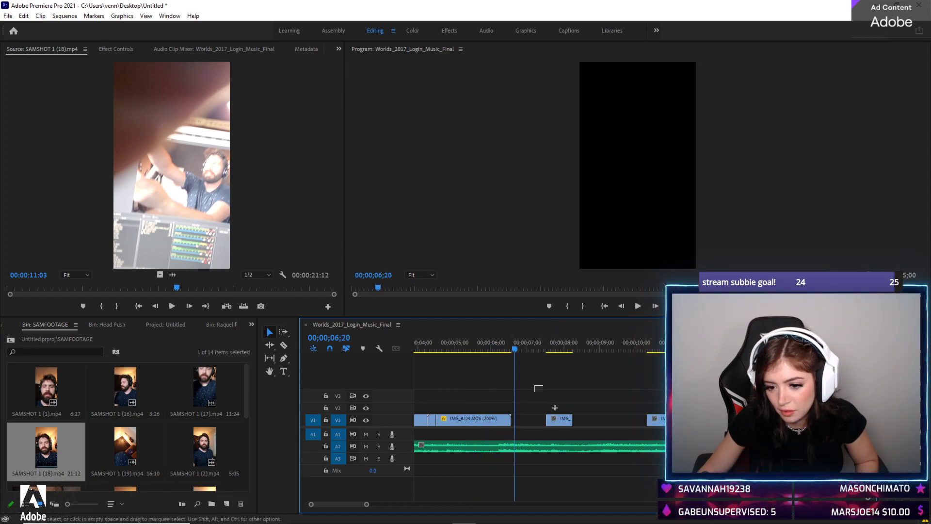
{"action": "left_click", "coordinate": [568, 420]}
{"action": "left_click_drag", "start_coordinate": [623, 355], "coordinate": [674, 426]}
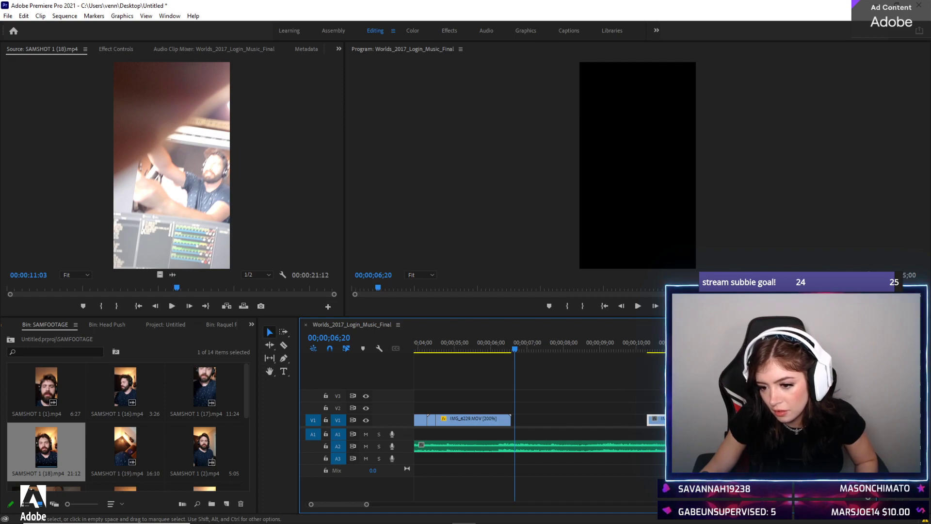
Replay the start of IMG_6244.MOV and move it with the following clips back to the end of IMG_6229.MOV
{"action": "left_click", "coordinate": [641, 348]}
{"action": "key", "text": "space"}
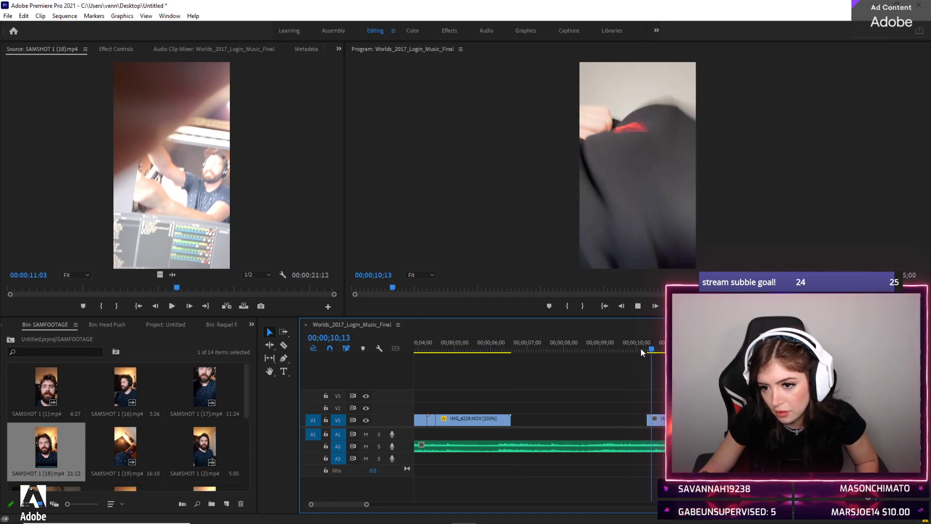
{"action": "left_click_drag", "start_coordinate": [635, 381], "coordinate": [675, 416]}
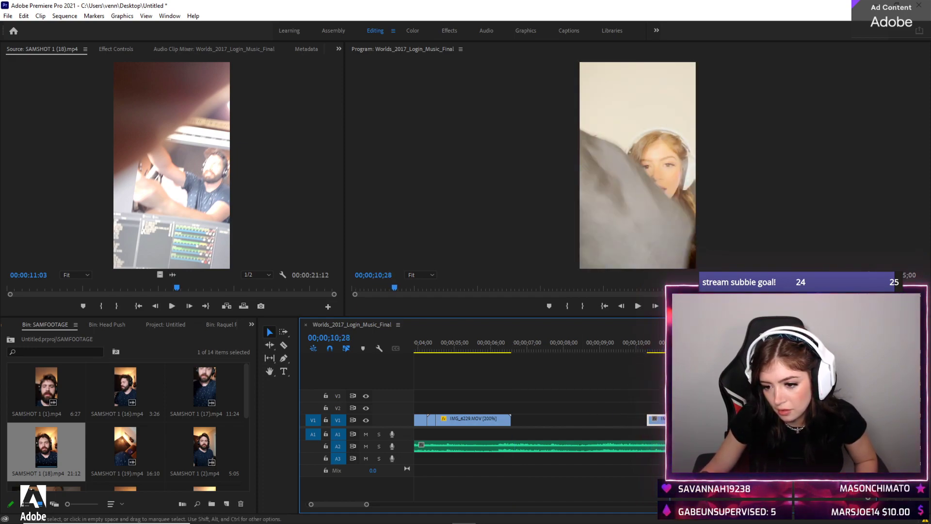
{"action": "scroll", "coordinate": [538, 420], "scroll_direction": "down", "scroll_amount": 2, "text": "alt"}
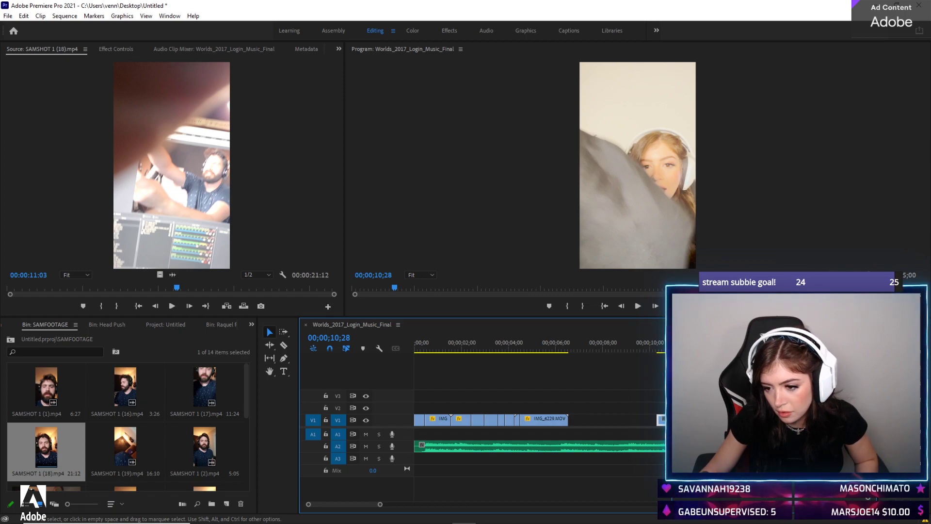
{"action": "left_click_drag", "start_coordinate": [668, 420], "coordinate": [578, 420]}
Trim the end of IMG_6229.MOV back to about 00;00;05;24 and close the gap before IMG_6244.MOV
{"action": "left_click", "coordinate": [545, 342]}
{"action": "key", "text": "space"}
{"action": "key", "text": "space"}
{"action": "scroll", "coordinate": [562, 383], "scroll_direction": "up", "scroll_amount": 2, "text": "alt"}
{"action": "left_click_drag", "start_coordinate": [573, 420], "coordinate": [527, 420]}
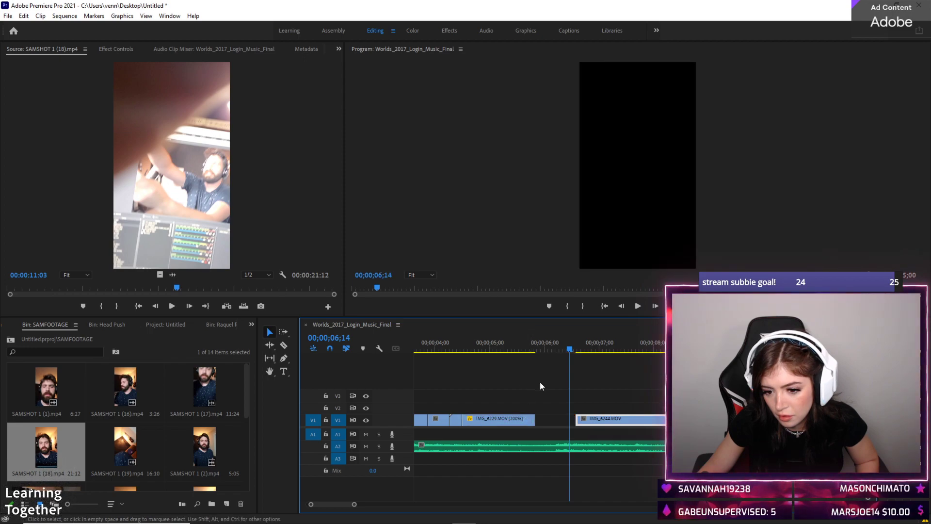
{"action": "left_click", "coordinate": [555, 417]}
{"action": "key", "text": "Delete"}
Replay the join, trim a few more frames off the end of IMG_6229.MOV, and close the gap before IMG_6244.MOV
{"action": "left_click", "coordinate": [521, 349]}
{"action": "key", "text": "space"}
{"action": "key", "text": "space"}
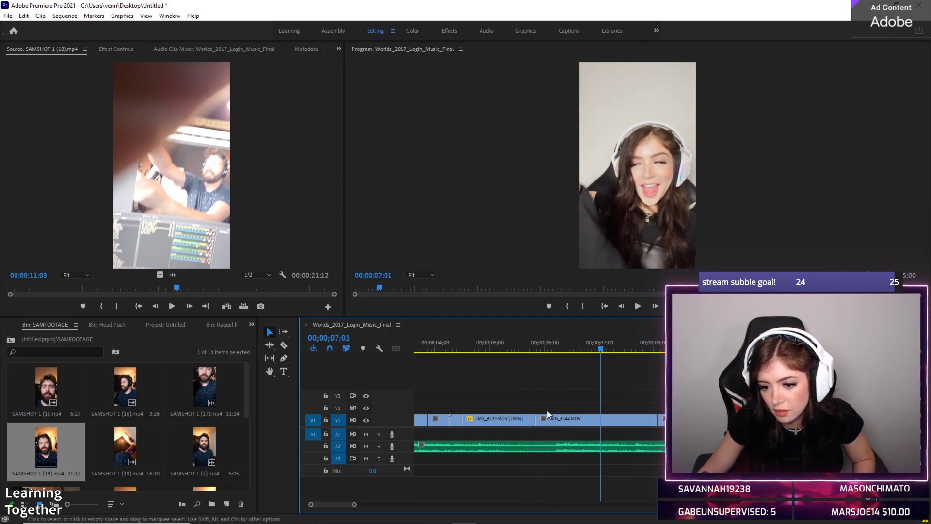
{"action": "left_click_drag", "start_coordinate": [533, 420], "coordinate": [527, 421]}
{"action": "scroll", "coordinate": [535, 422], "scroll_direction": "up", "scroll_amount": 3}
{"action": "left_click", "coordinate": [532, 421]}
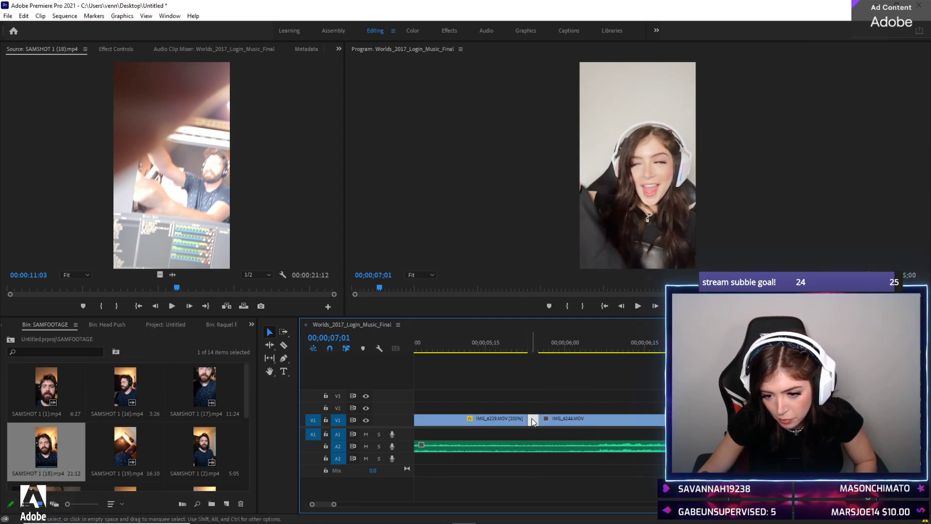
{"action": "key", "text": "space"}
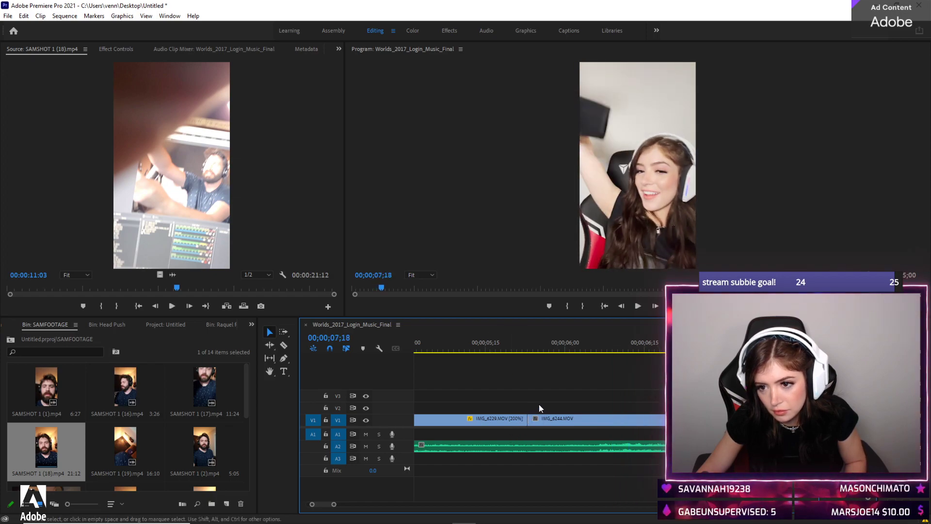
Play the sequence from IMG_6244.MOV through the end of the last clip
{"action": "scroll", "coordinate": [514, 387], "scroll_direction": "down", "scroll_amount": 3}
{"action": "key", "text": "space"}
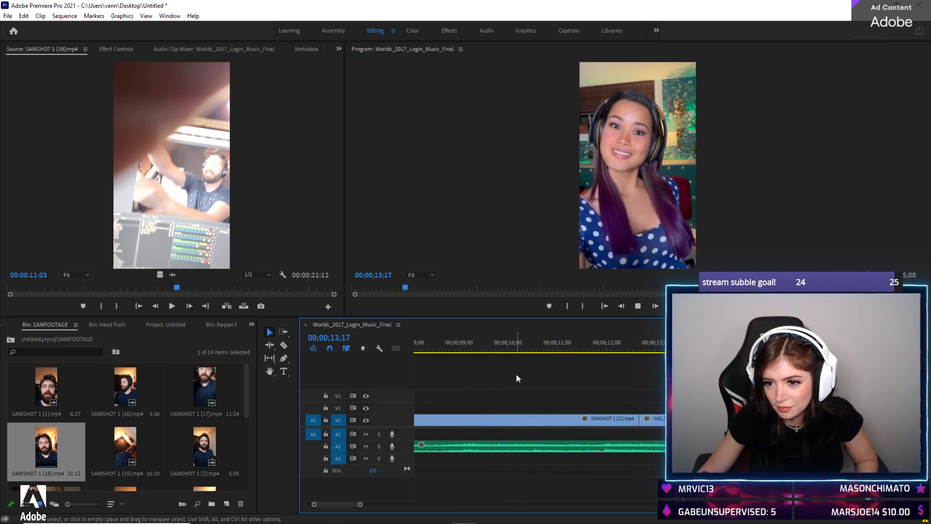
{"action": "key", "text": "space"}
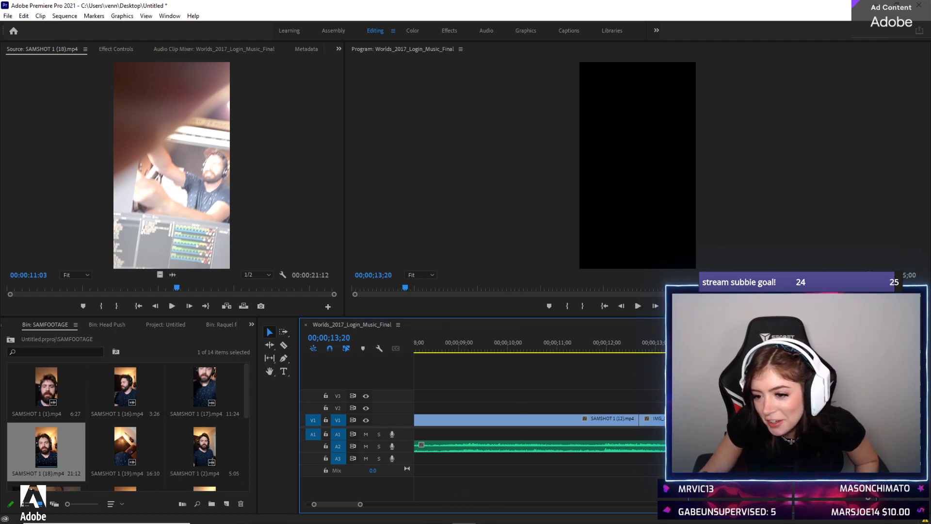
Replay the whole sequence, scrub past its ending, and return the playhead to 00;00;00;00
{"action": "scroll", "coordinate": [586, 445], "scroll_direction": "down", "scroll_amount": 4}
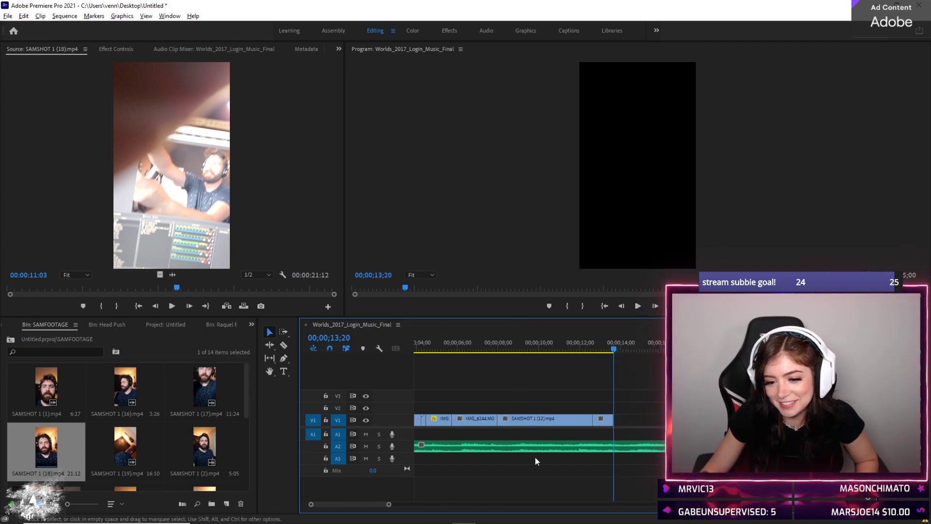
{"action": "left_click_drag", "start_coordinate": [360, 505], "coordinate": [342, 505]}
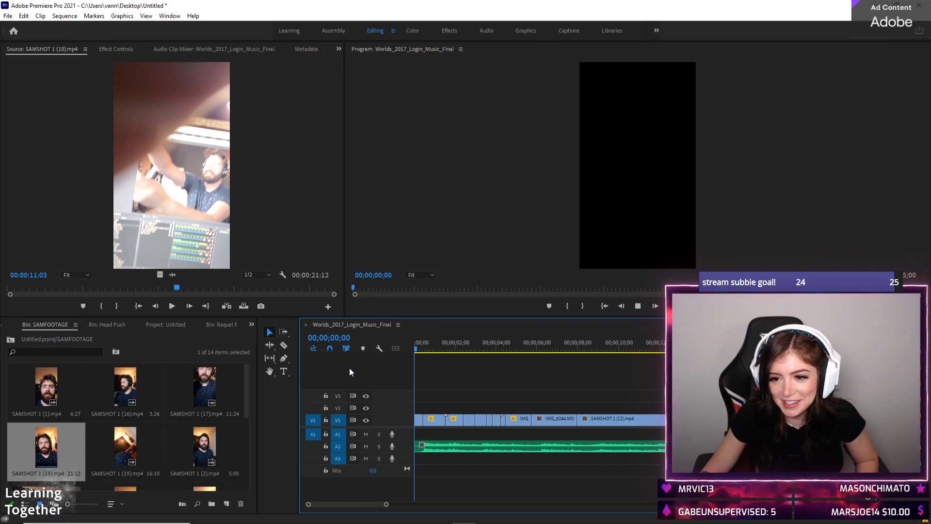
{"action": "key", "text": "Home"}
{"action": "key", "text": "space"}
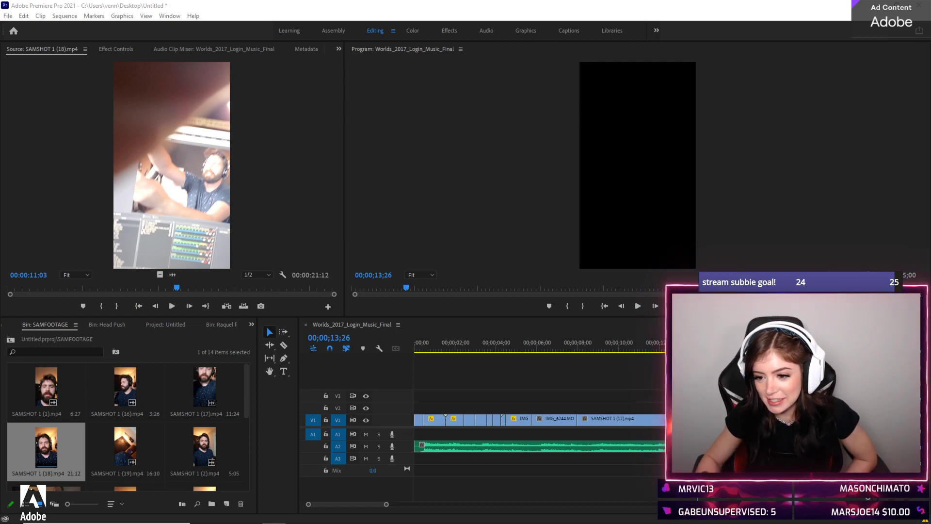
{"action": "left_click", "coordinate": [685, 342]}
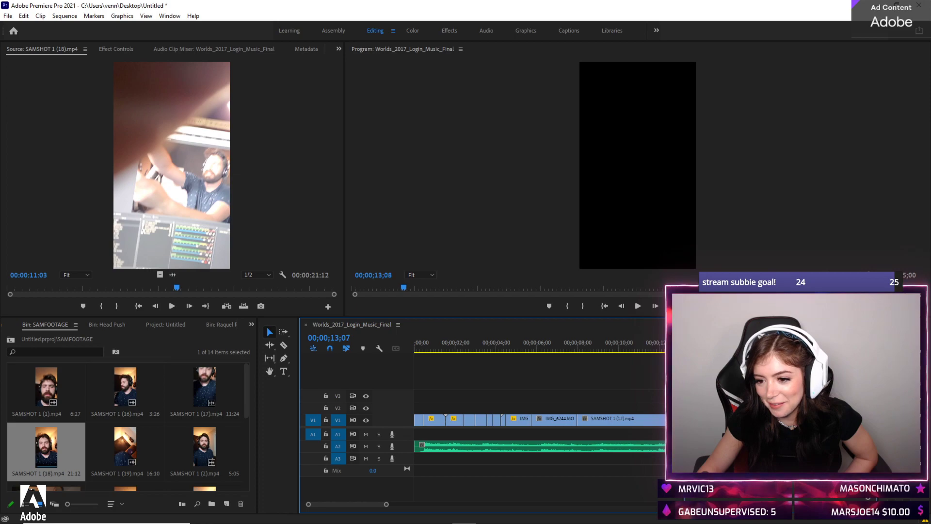
{"action": "left_click_drag", "start_coordinate": [686, 342], "coordinate": [710, 342]}
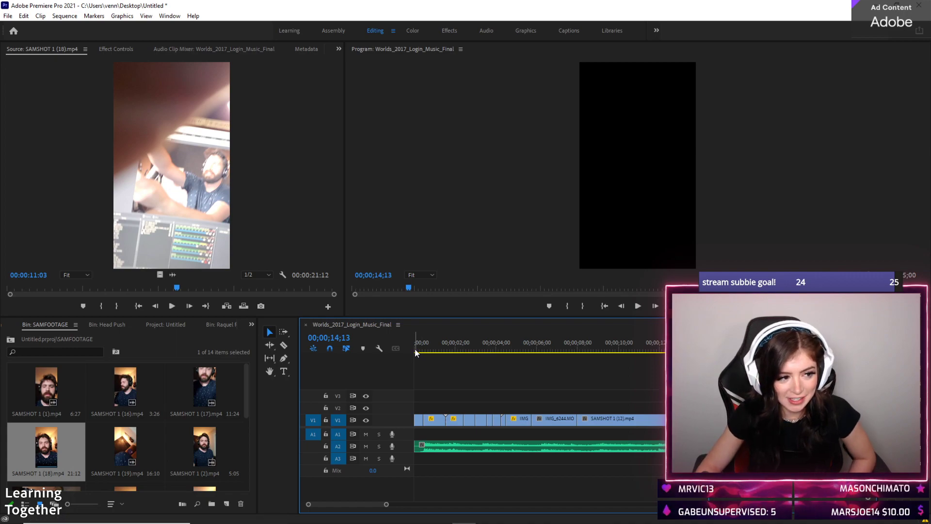
{"action": "left_click_drag", "start_coordinate": [434, 348], "coordinate": [371, 348]}
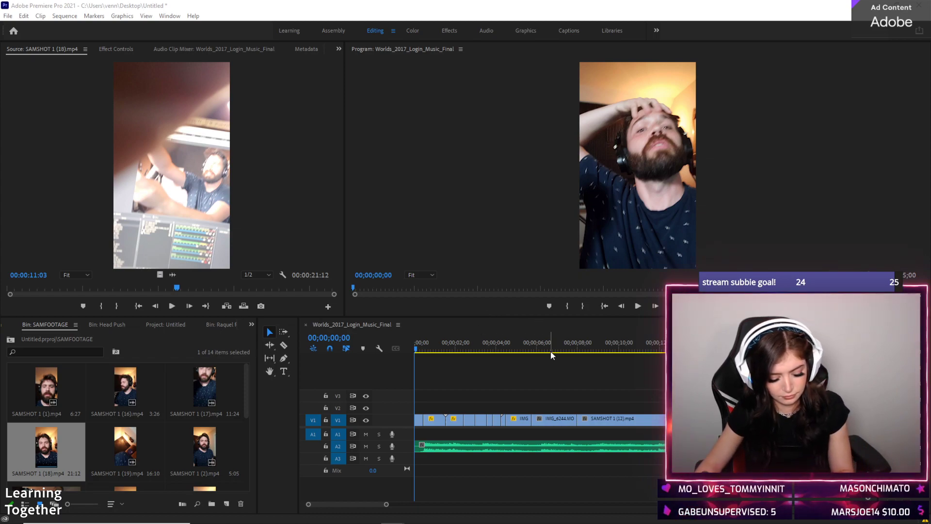
Open the Audio Track Mixer for the Worlds_2017_Login_Music_Final sequence
{"action": "left_click", "coordinate": [645, 383]}
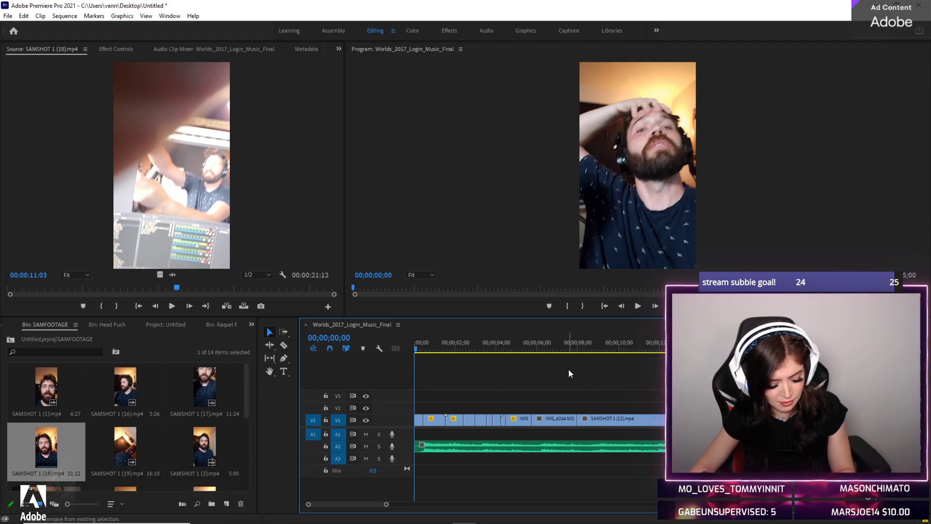
{"action": "key", "text": "shift+6"}
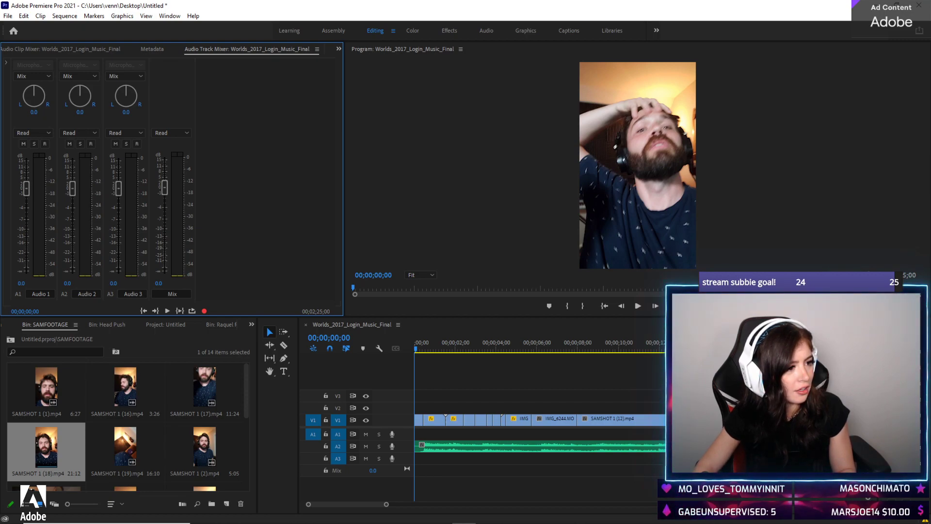
{"action": "key", "text": "alt+Tab"}
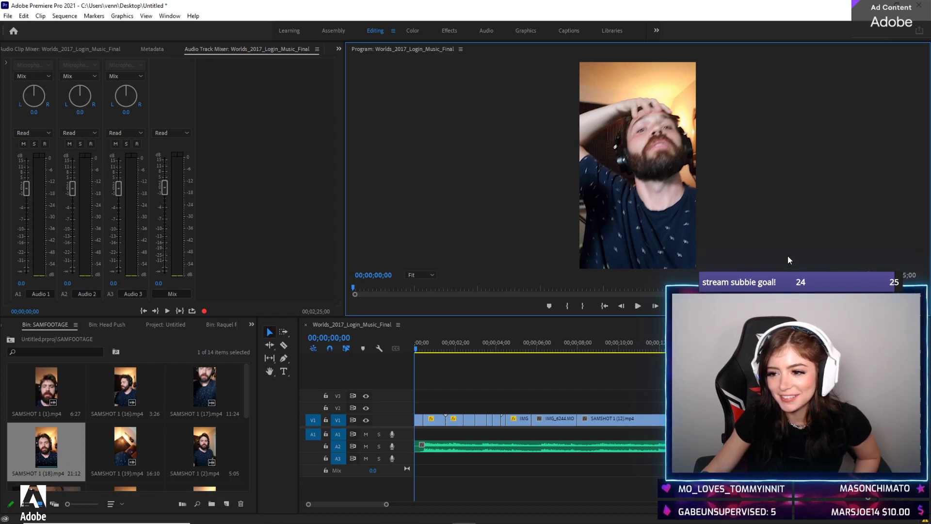
{"action": "left_click", "coordinate": [672, 305]}
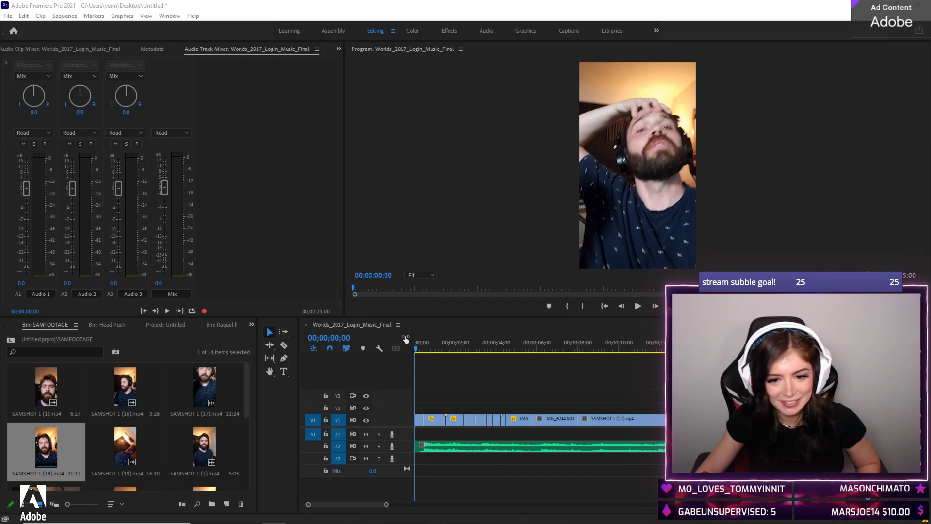
Play the full cut twice from the beginning, reviewing the transitions against the music and its audio levels
{"action": "left_click", "coordinate": [638, 306]}
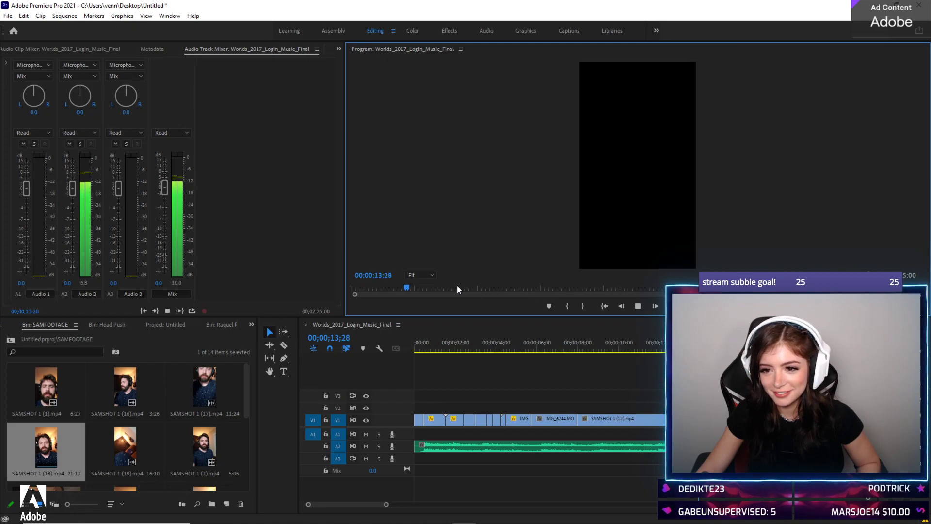
{"action": "key", "text": "space"}
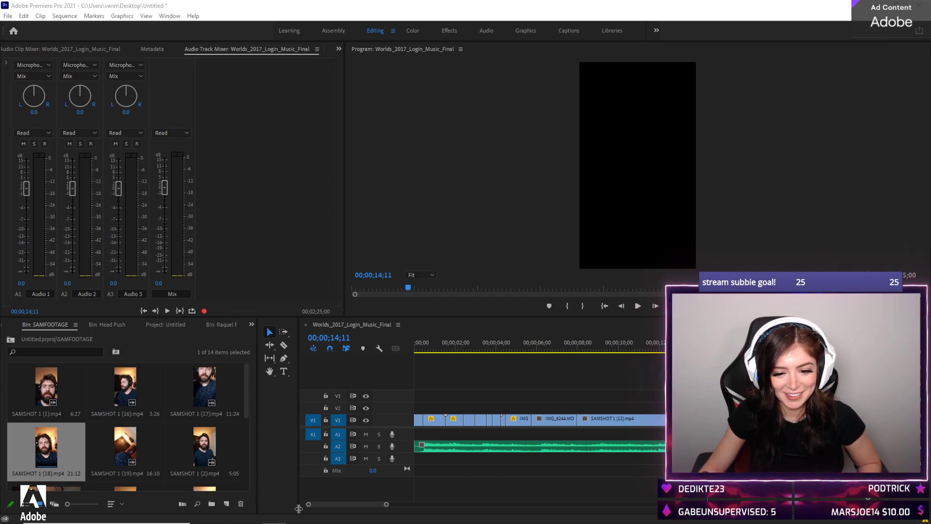
{"action": "left_click", "coordinate": [391, 340]}
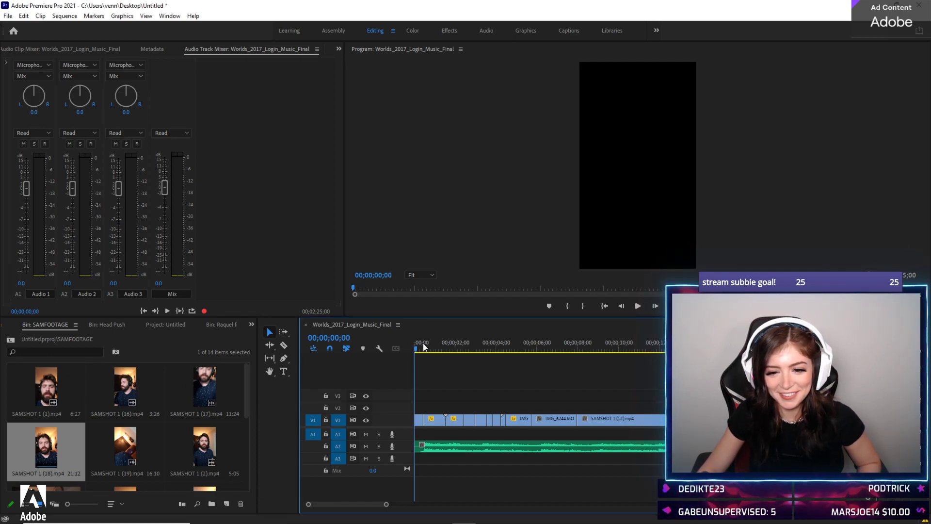
{"action": "key", "text": "Home"}
{"action": "key", "text": "space"}
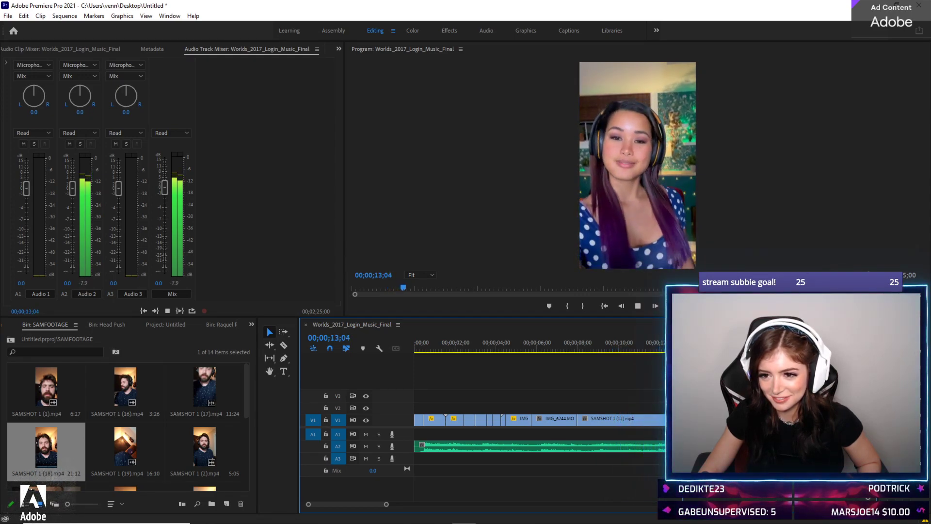
{"action": "key", "text": "space"}
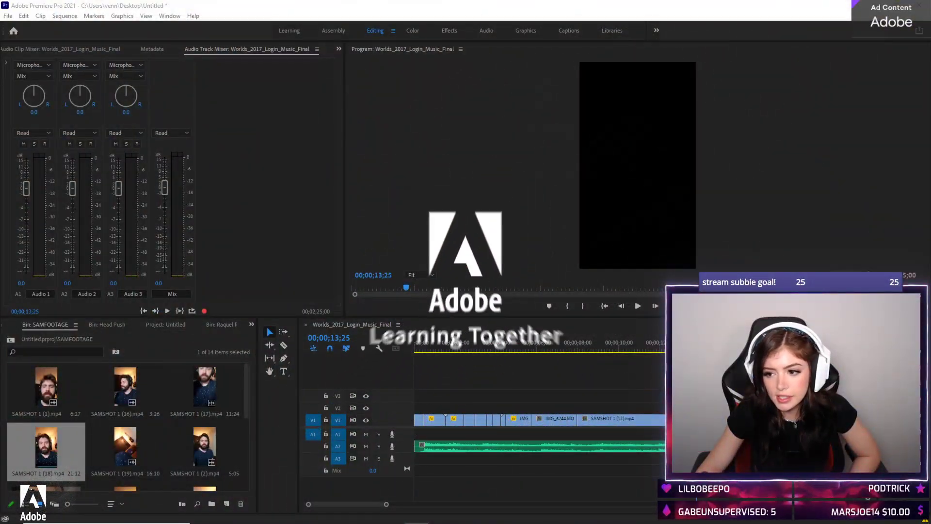
{"action": "key", "text": "alt+Tab"}
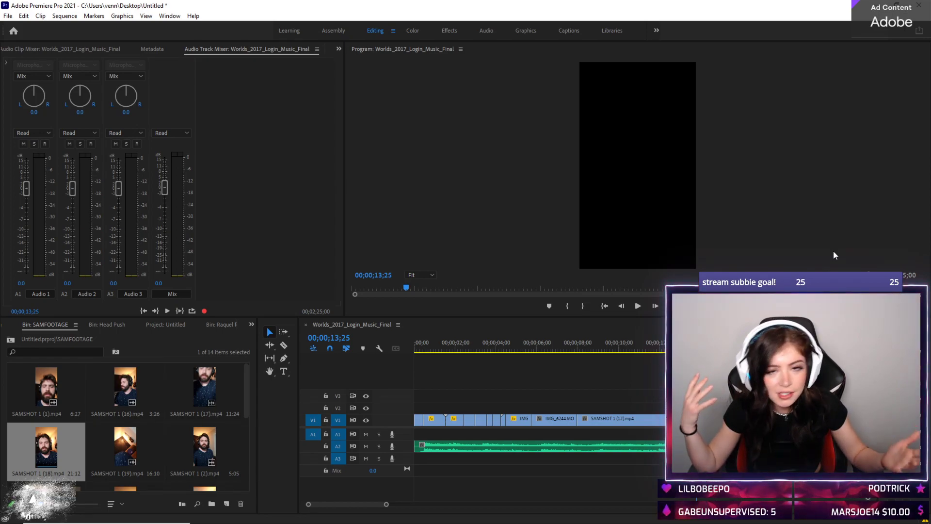
{"action": "left_click", "coordinate": [839, 227]}
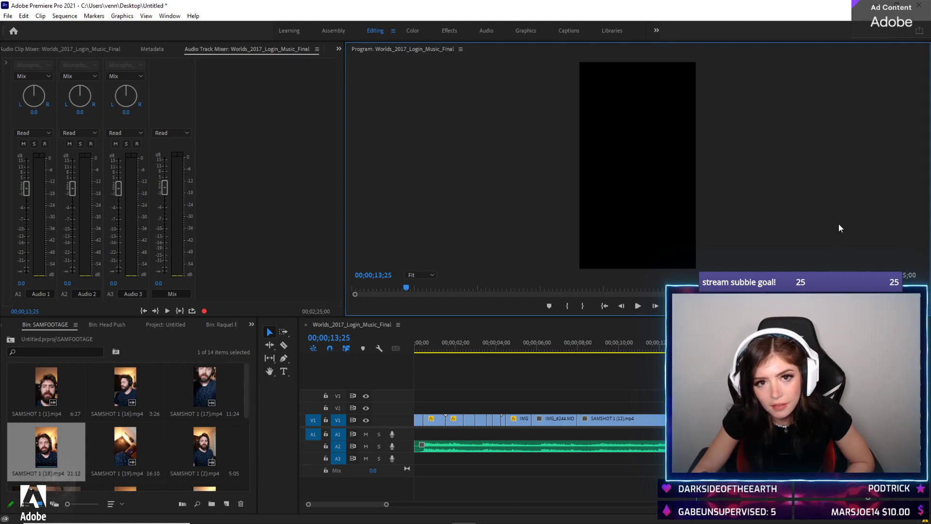